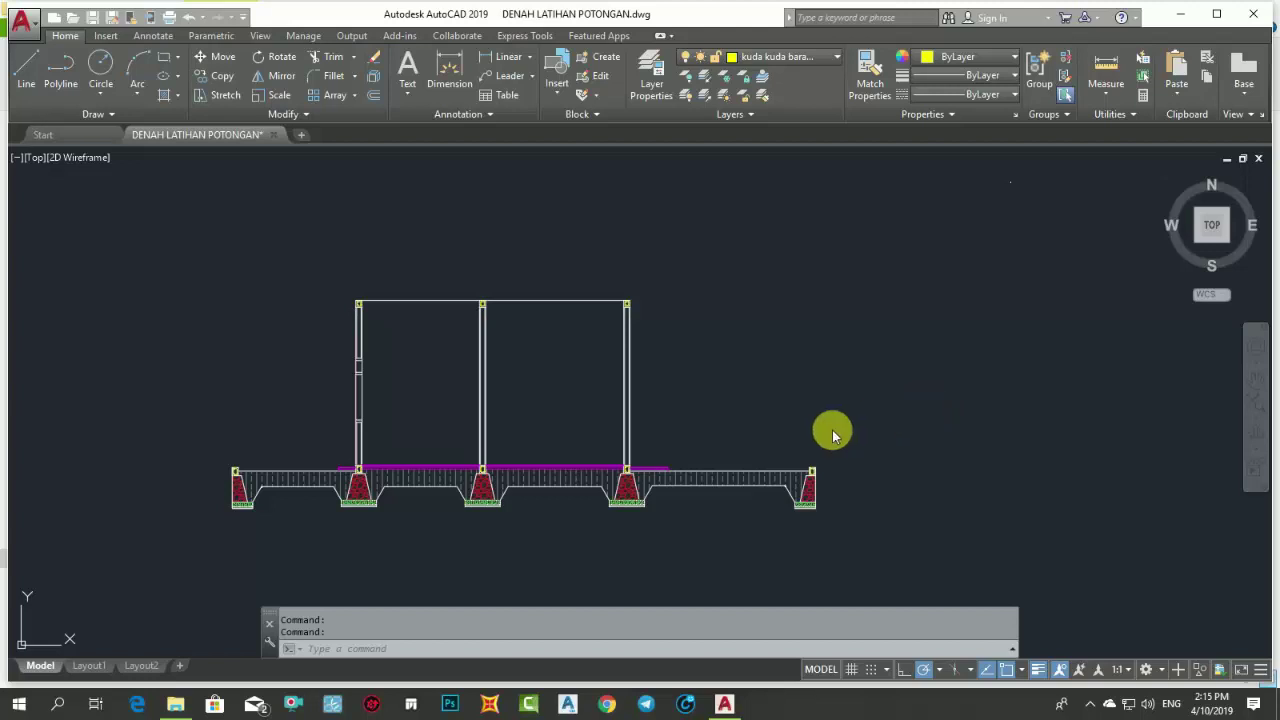
- Pan and zoom around the three-column house section and the floor plan above it
{"action": "scroll", "coordinate": [395, 388], "scroll_direction": "up", "scroll_amount": 2}
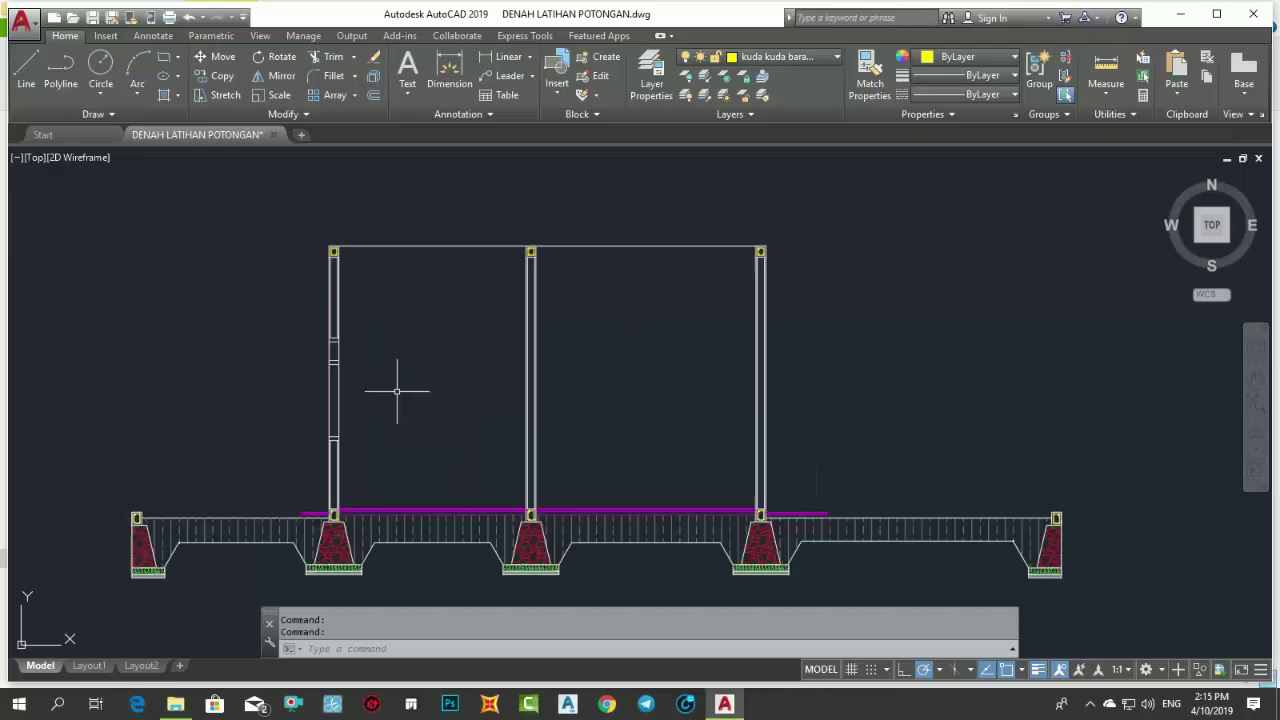
{"action": "scroll", "coordinate": [454, 346], "scroll_direction": "up", "scroll_amount": 1}
{"action": "scroll", "coordinate": [606, 243], "scroll_direction": "up", "scroll_amount": 1}
{"action": "scroll", "coordinate": [608, 243], "scroll_direction": "up", "scroll_amount": 1}
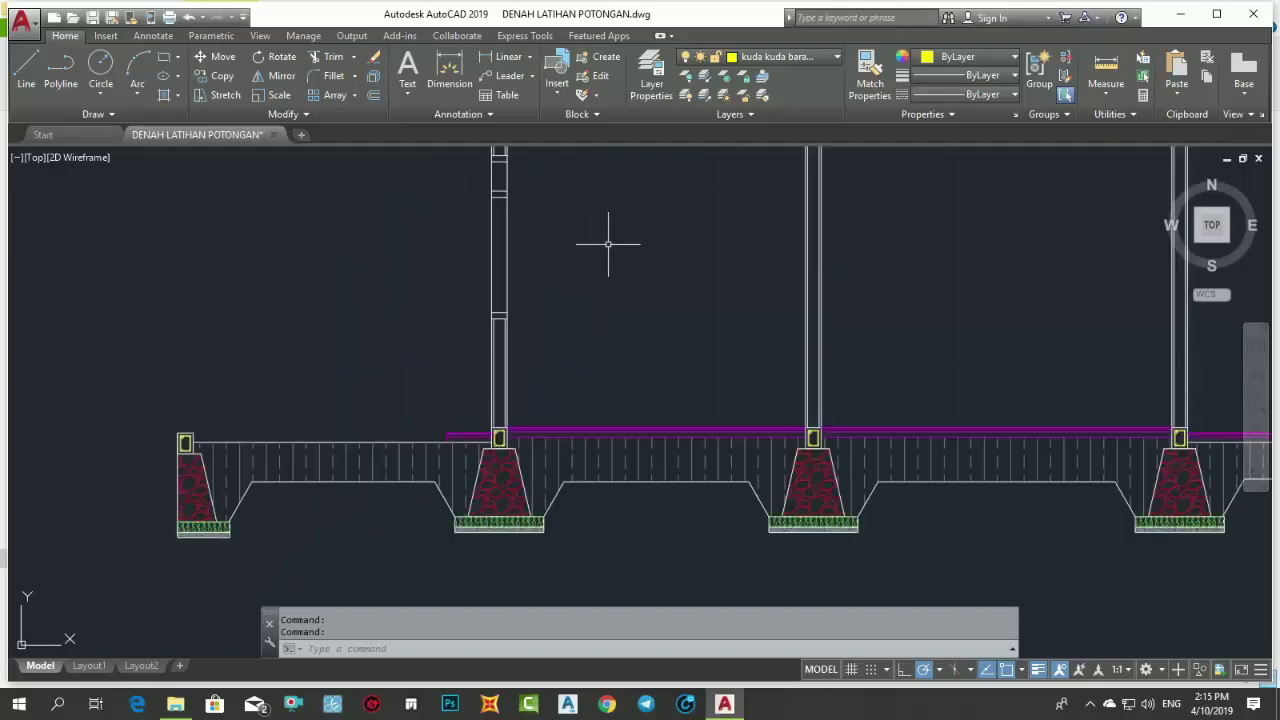
{"action": "scroll", "coordinate": [527, 522], "scroll_direction": "up", "scroll_amount": 3}
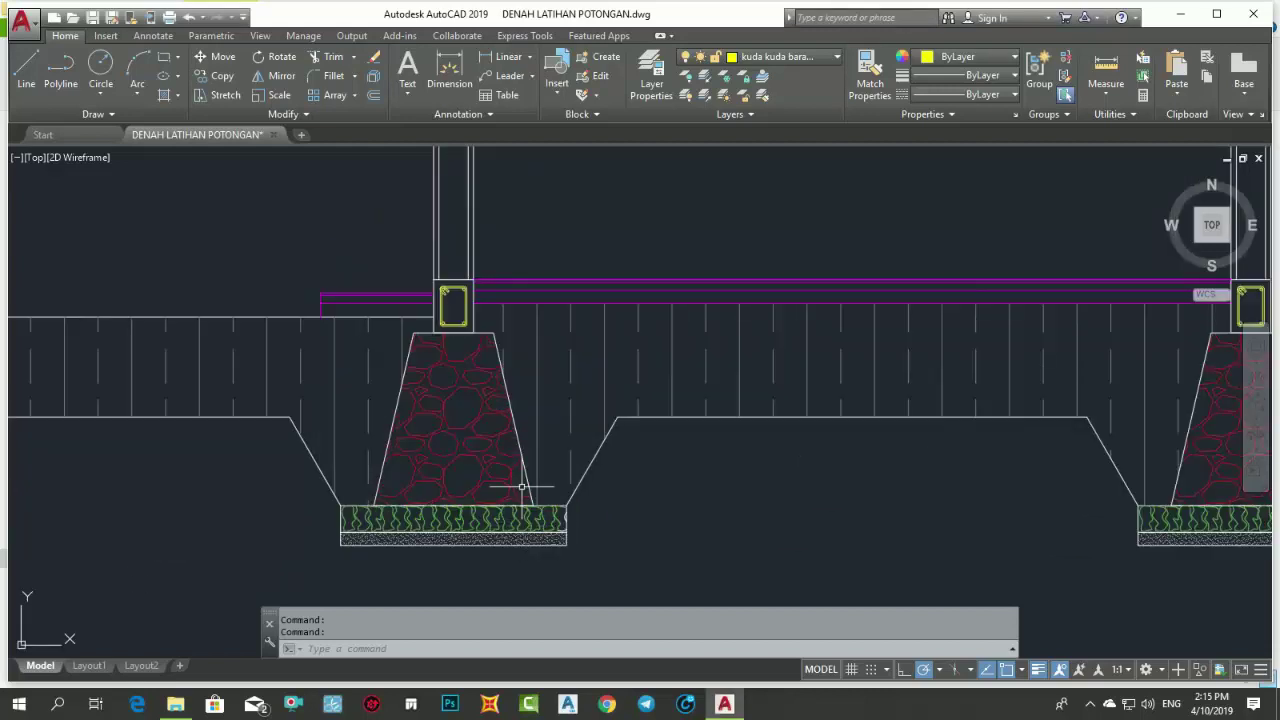
{"action": "middle_click_drag", "start_coordinate": [522, 487], "coordinate": [342, 544]}
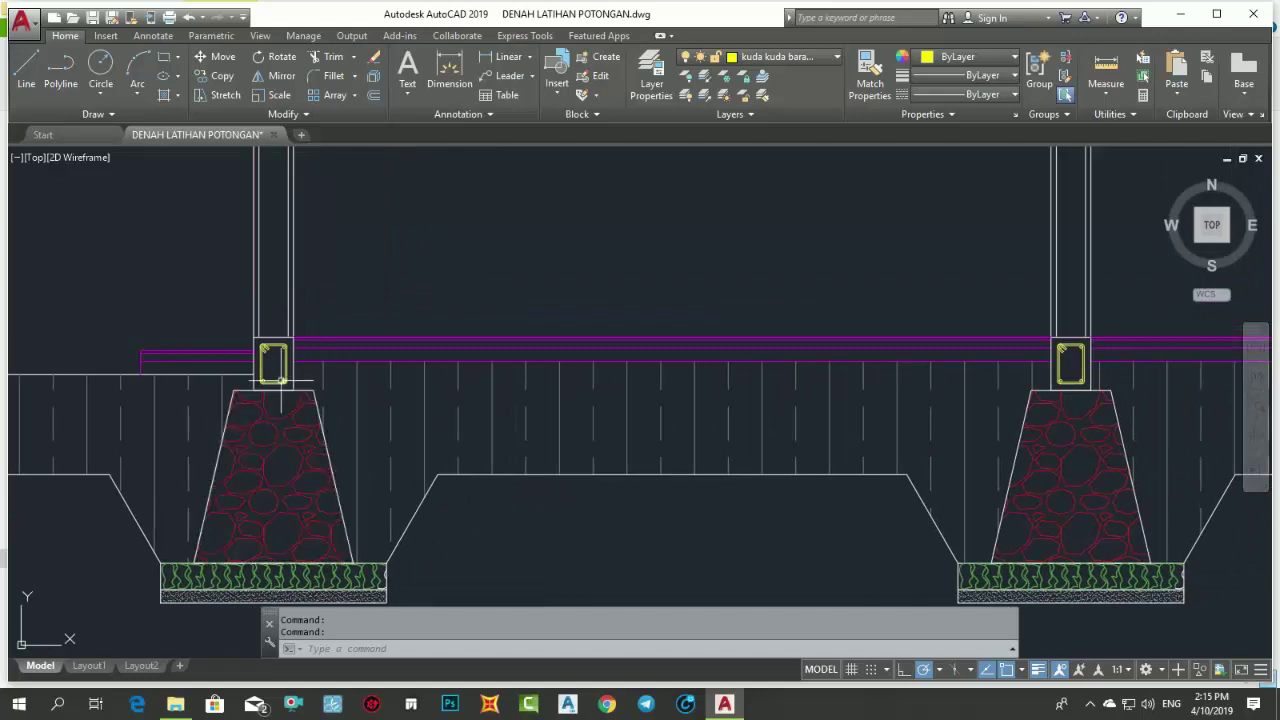
{"action": "scroll", "coordinate": [281, 380], "scroll_direction": "up", "scroll_amount": 4}
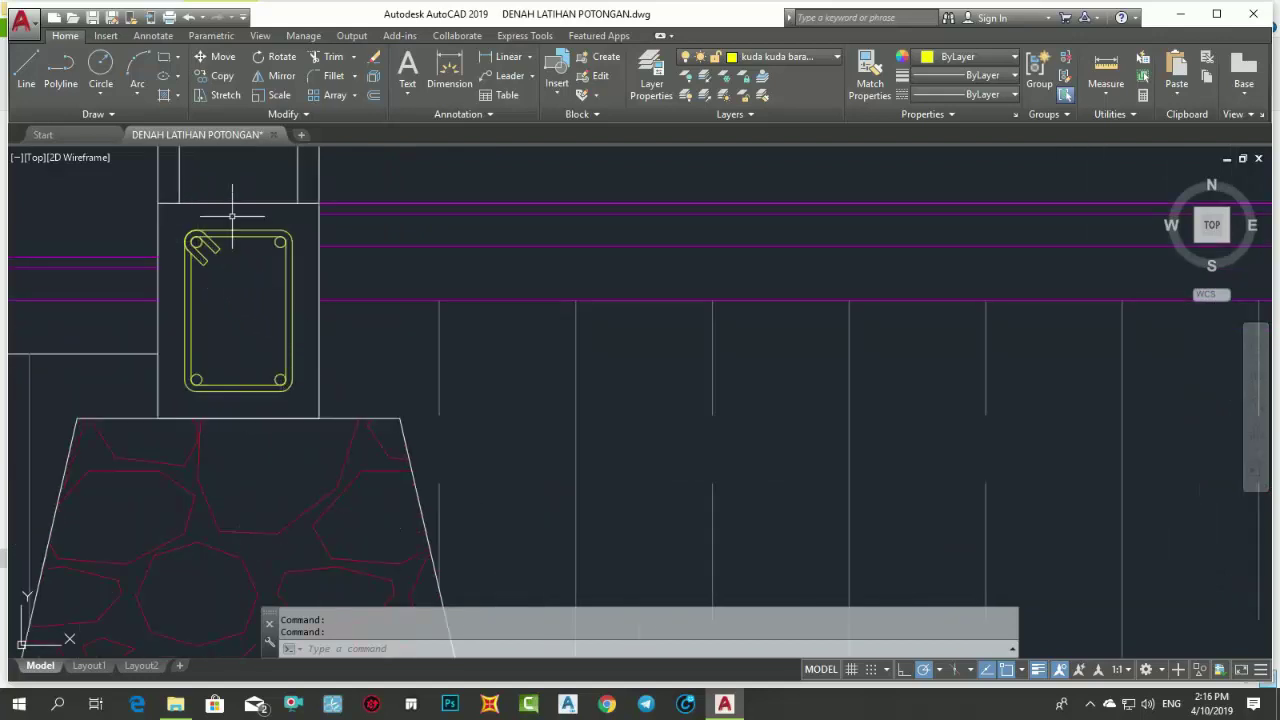
{"action": "scroll", "coordinate": [277, 400], "scroll_direction": "down", "scroll_amount": 2}
{"action": "scroll", "coordinate": [360, 380], "scroll_direction": "down", "scroll_amount": 3}
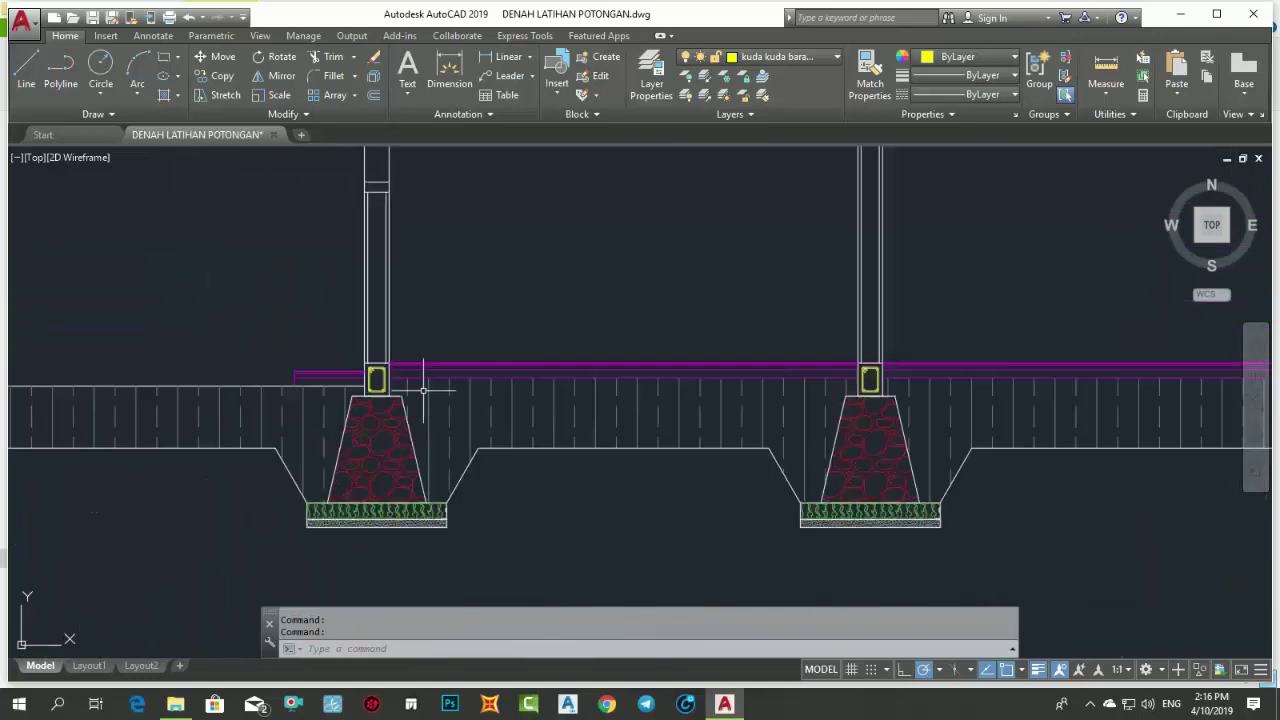
{"action": "scroll", "coordinate": [329, 378], "scroll_direction": "down", "scroll_amount": 1}
{"action": "scroll", "coordinate": [310, 367], "scroll_direction": "up", "scroll_amount": 1}
{"action": "scroll", "coordinate": [337, 345], "scroll_direction": "up", "scroll_amount": 3}
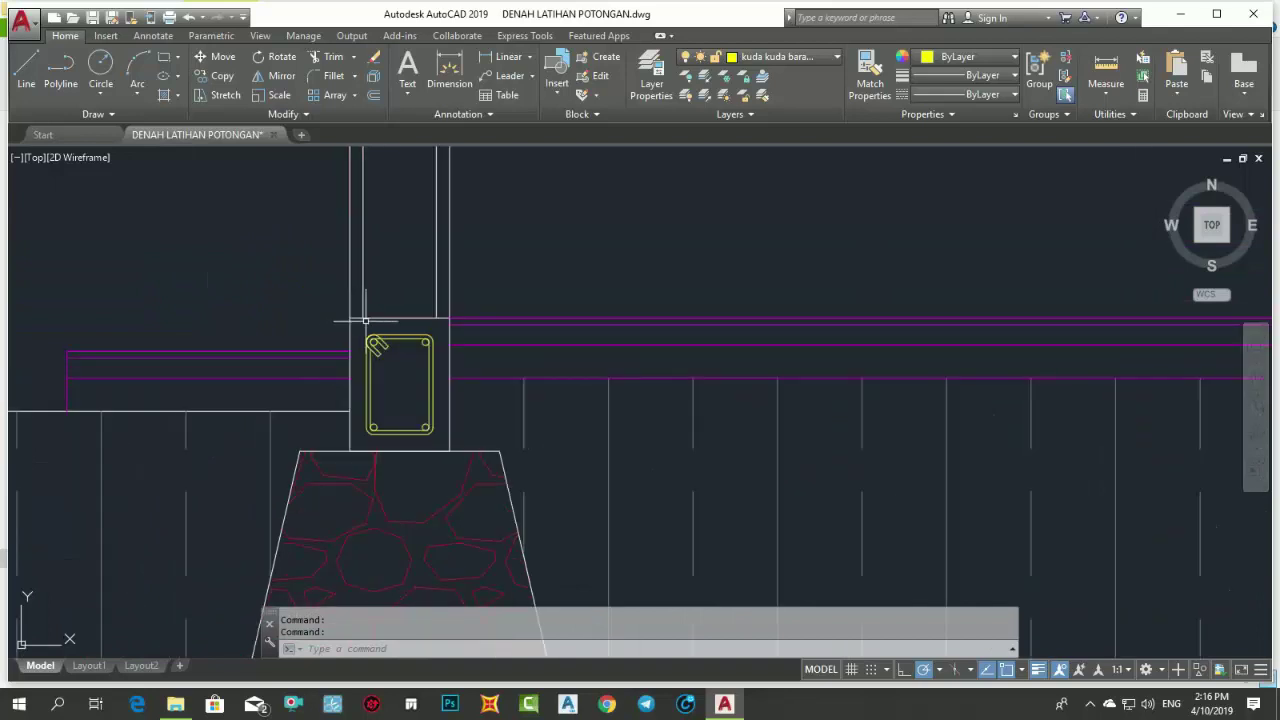
{"action": "scroll", "coordinate": [375, 345], "scroll_direction": "down", "scroll_amount": 3}
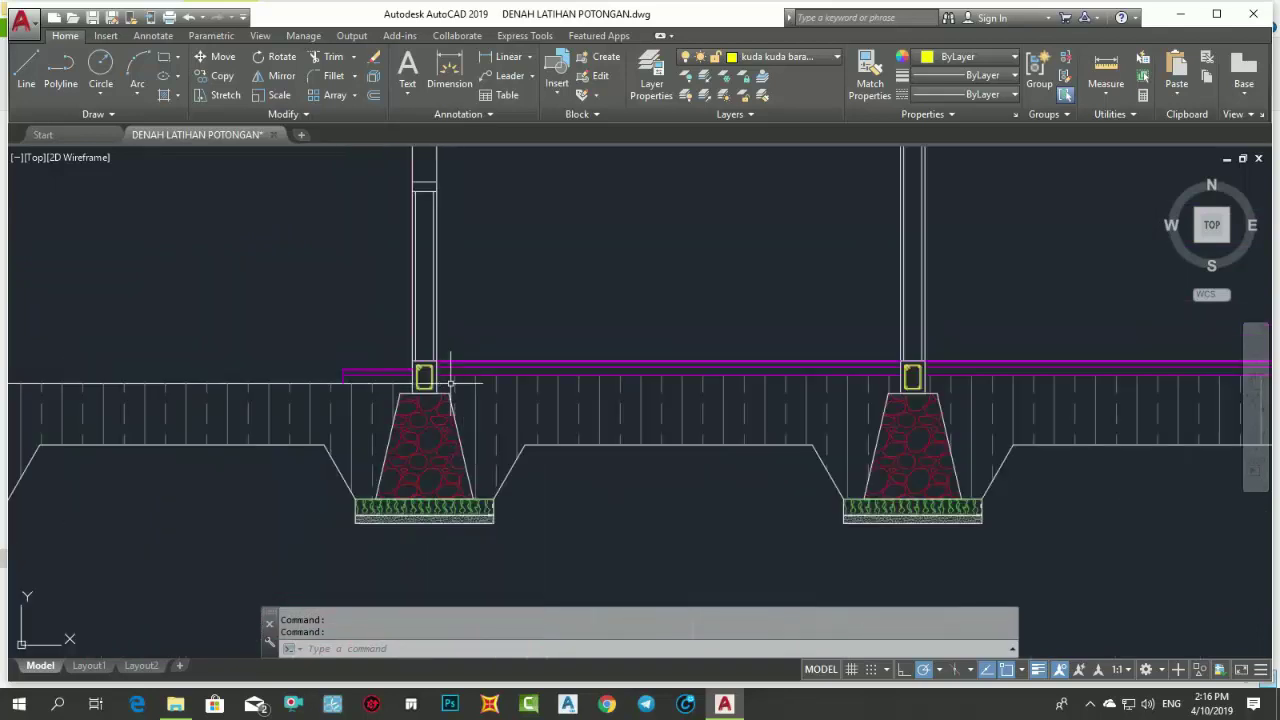
{"action": "scroll", "coordinate": [451, 371], "scroll_direction": "down", "scroll_amount": 2}
{"action": "scroll", "coordinate": [468, 457], "scroll_direction": "up", "scroll_amount": 2}
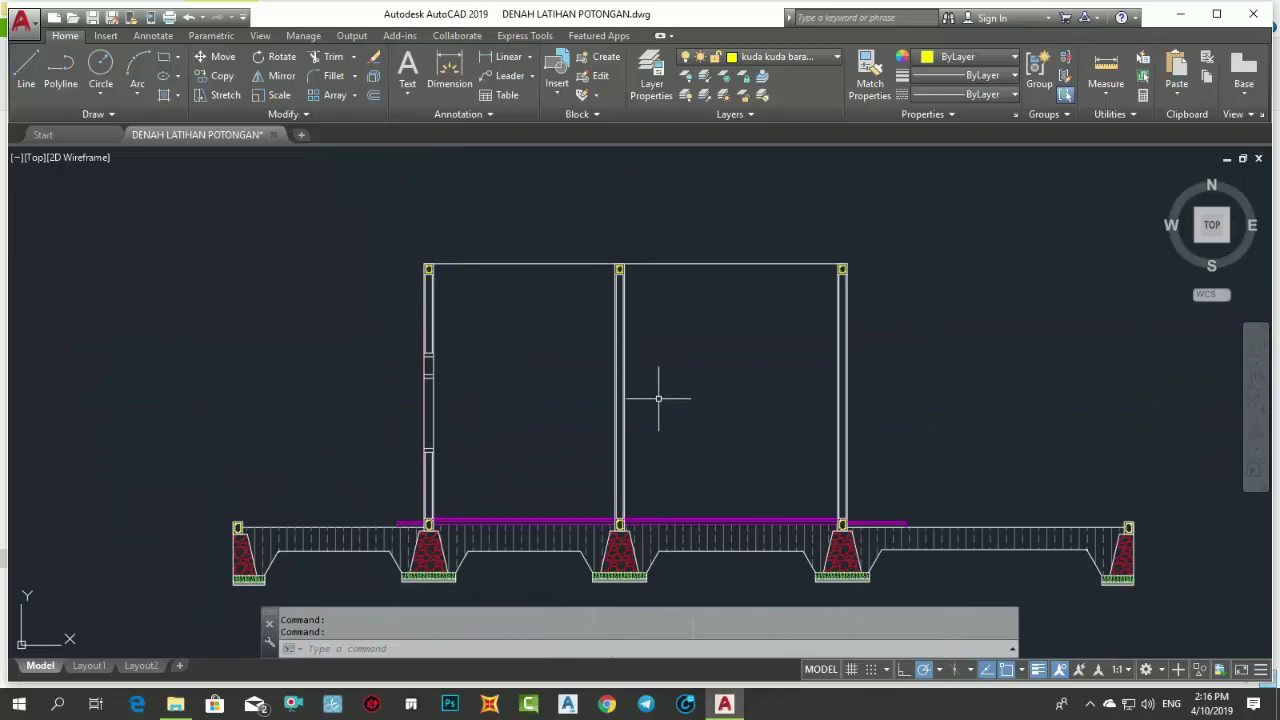
{"action": "scroll", "coordinate": [650, 375], "scroll_direction": "up", "scroll_amount": 2}
{"action": "middle_click_drag", "start_coordinate": [617, 351], "coordinate": [589, 449]}
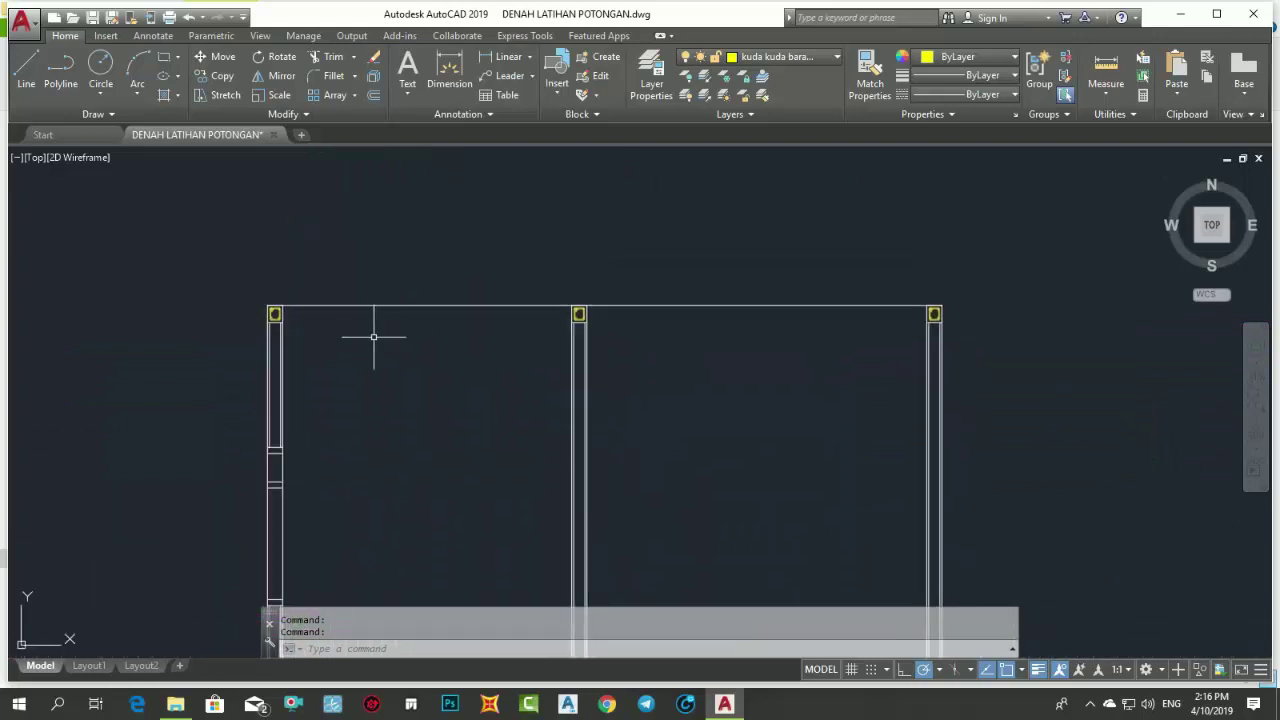
{"action": "scroll", "coordinate": [242, 305], "scroll_direction": "up", "scroll_amount": 6}
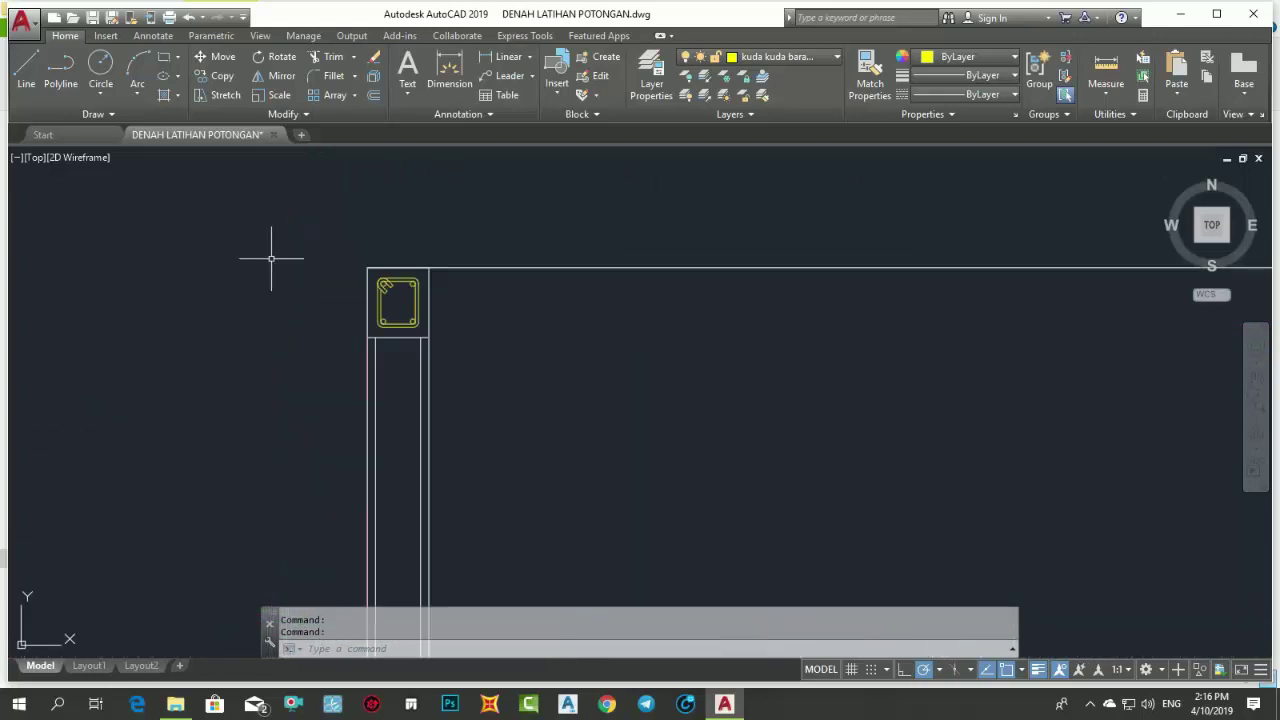
{"action": "scroll", "coordinate": [271, 258], "scroll_direction": "down", "scroll_amount": 5}
{"action": "scroll", "coordinate": [402, 362], "scroll_direction": "up", "scroll_amount": 3}
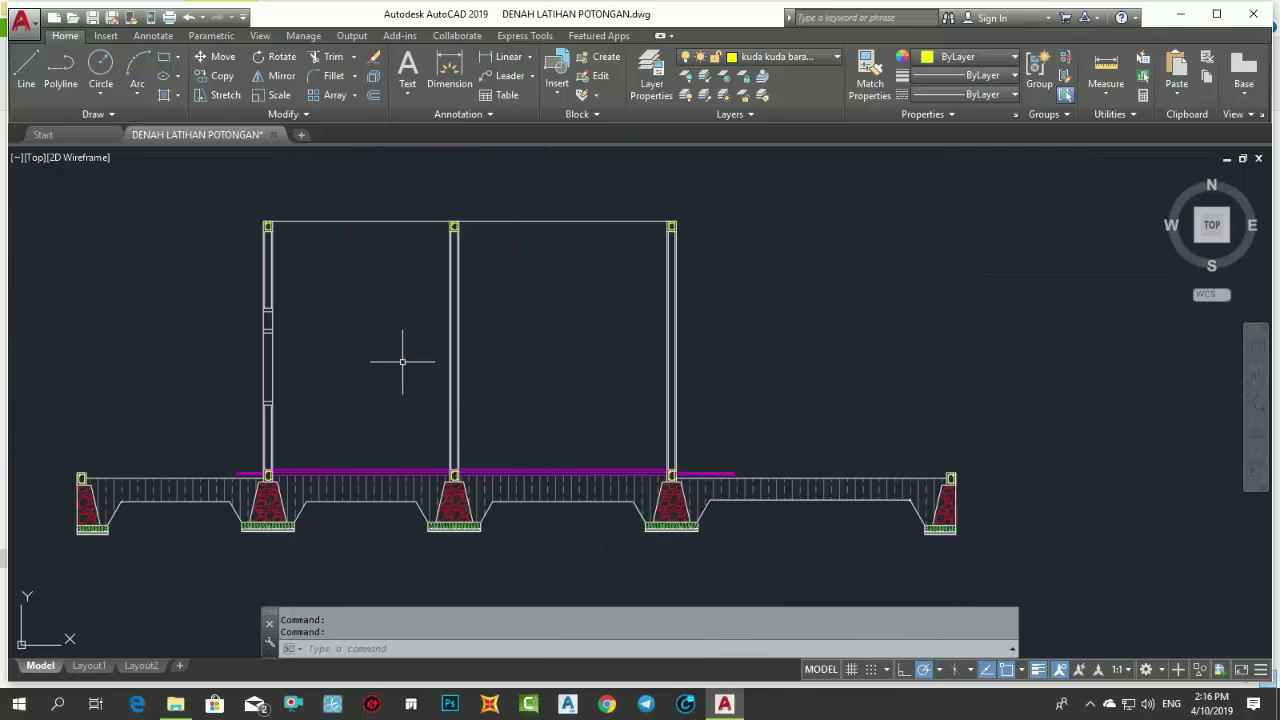
{"action": "middle_click_drag", "start_coordinate": [402, 362], "coordinate": [421, 423]}
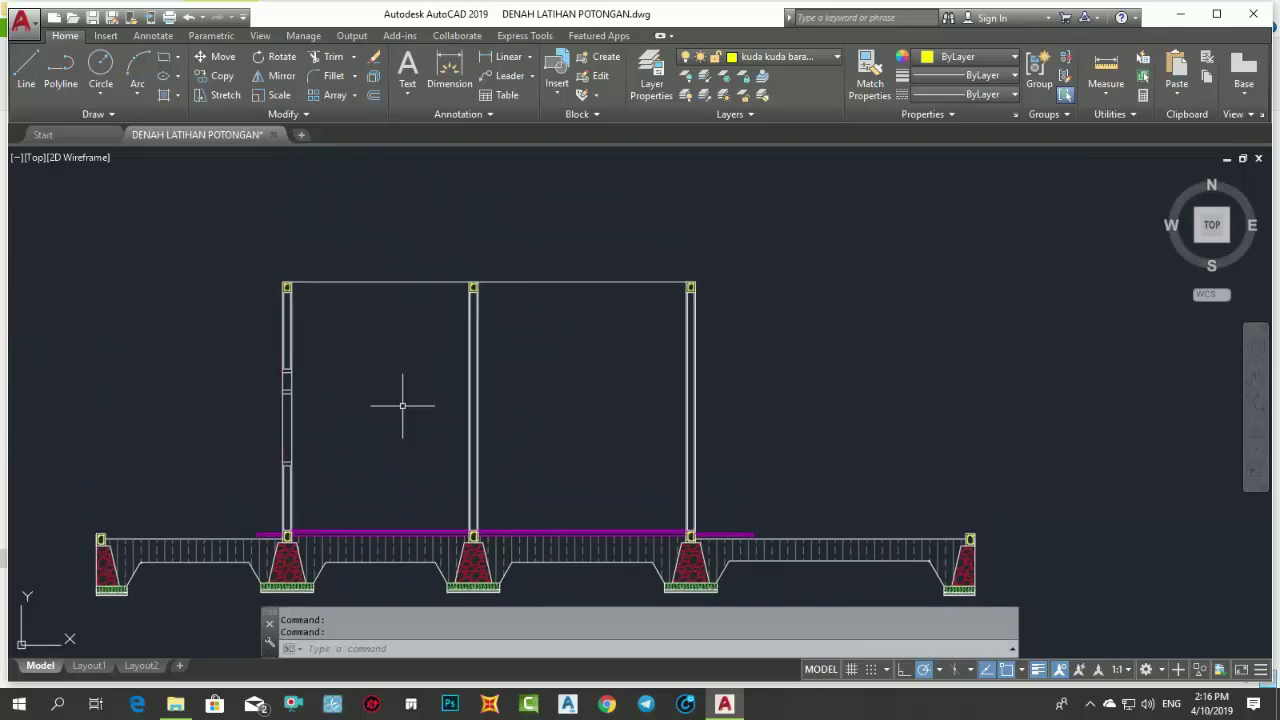
{"action": "middle_click_drag", "start_coordinate": [486, 371], "coordinate": [577, 394]}
{"action": "scroll", "coordinate": [525, 355], "scroll_direction": "up", "scroll_amount": 2}
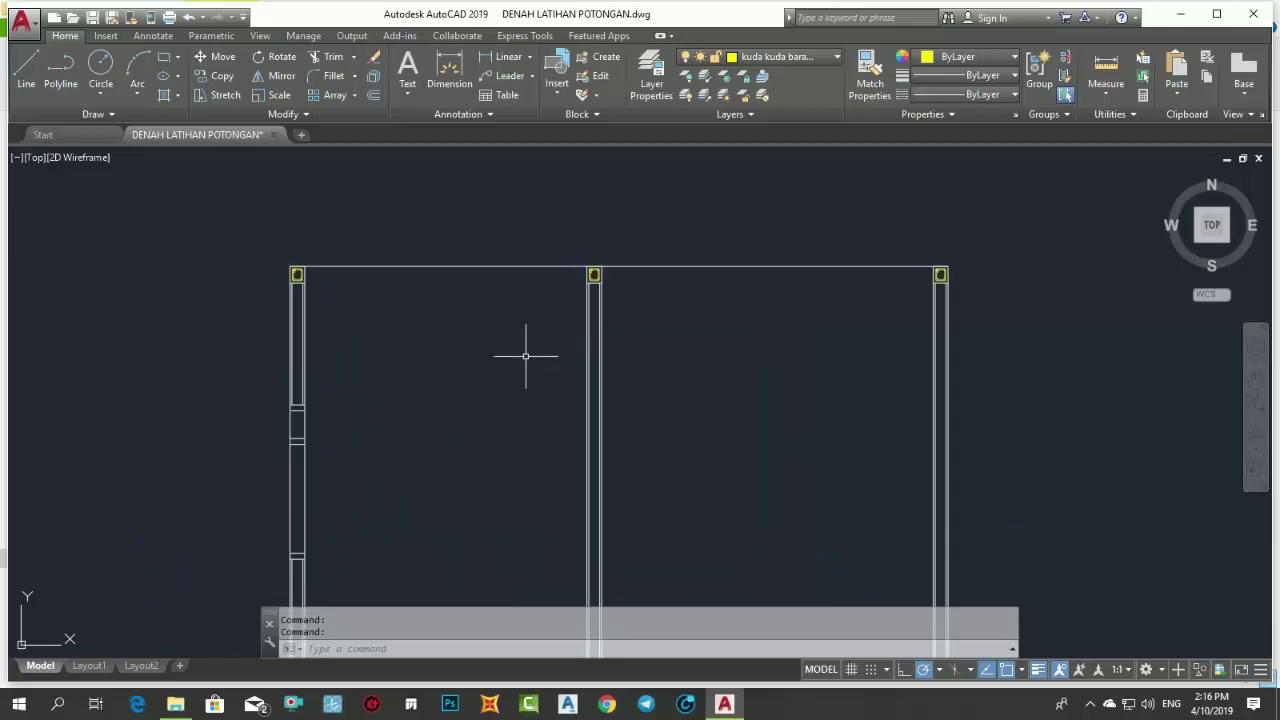
{"action": "scroll", "coordinate": [514, 288], "scroll_direction": "down", "scroll_amount": 3}
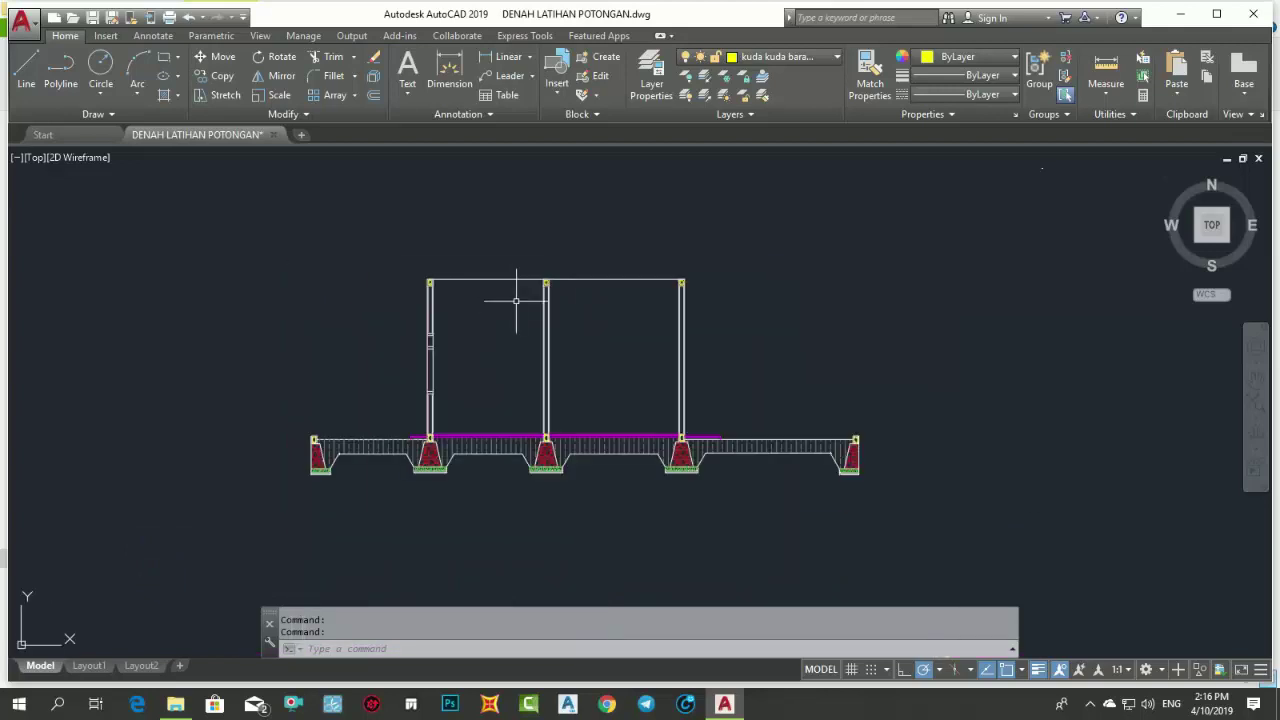
{"action": "scroll", "coordinate": [516, 320], "scroll_direction": "down", "scroll_amount": 2}
{"action": "middle_click_drag", "start_coordinate": [488, 163], "coordinate": [483, 329]}
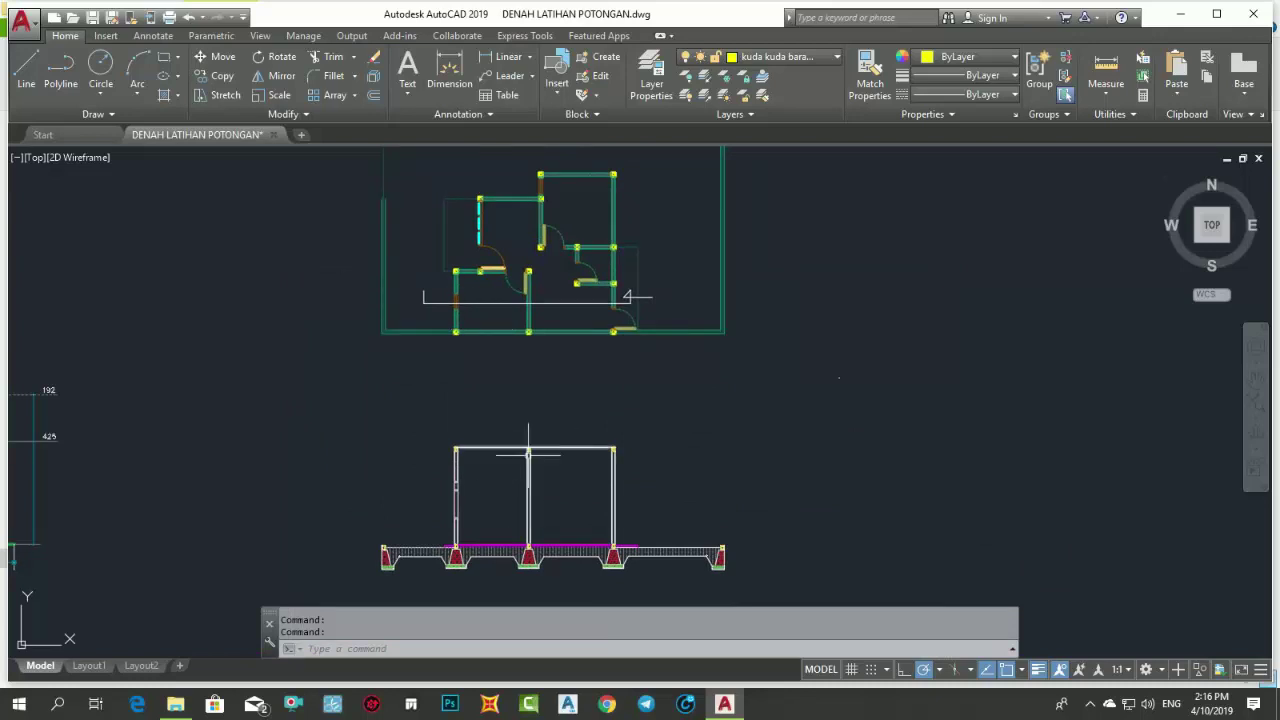
{"action": "scroll", "coordinate": [528, 455], "scroll_direction": "up", "scroll_amount": 5}
{"action": "mouse_move", "coordinate": [523, 486]}
{"action": "middle_mouse_down"}
{"action": "mouse_move", "coordinate": [528, 380]}
{"action": "mouse_move", "coordinate": [574, 309]}
{"action": "mouse_move", "coordinate": [529, 328]}
{"action": "middle_mouse_up"}
{"action": "scroll", "coordinate": [556, 315], "scroll_direction": "down", "scroll_amount": 2}
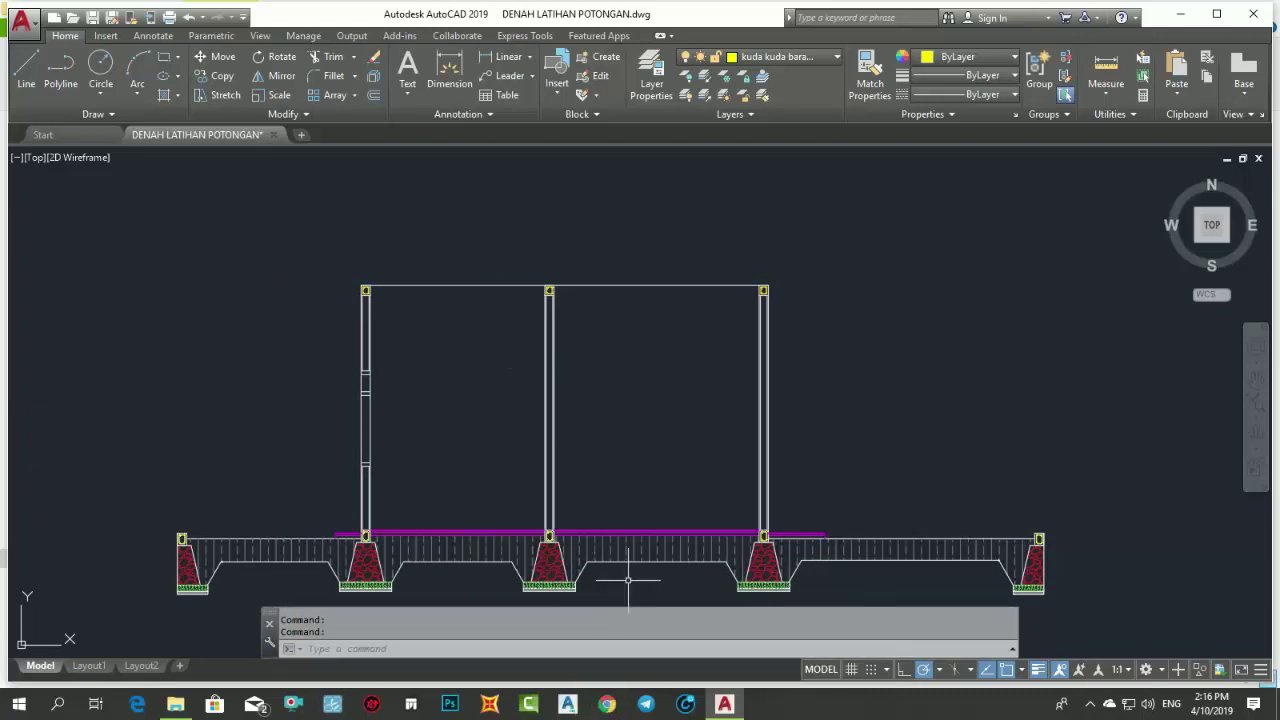
- Search Google in Chrome for 'ukuran baja ringan' and scroll through the results
{"action": "left_click", "coordinate": [607, 706]}
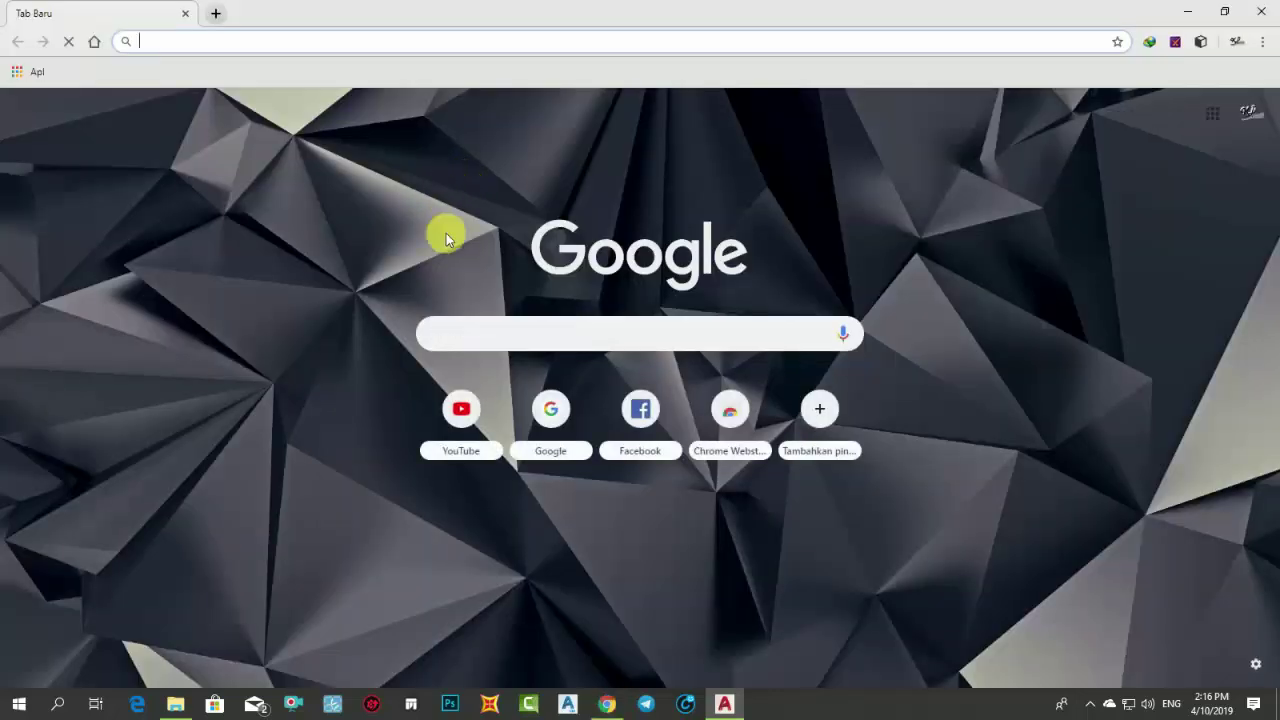
{"action": "left_click", "coordinate": [508, 343]}
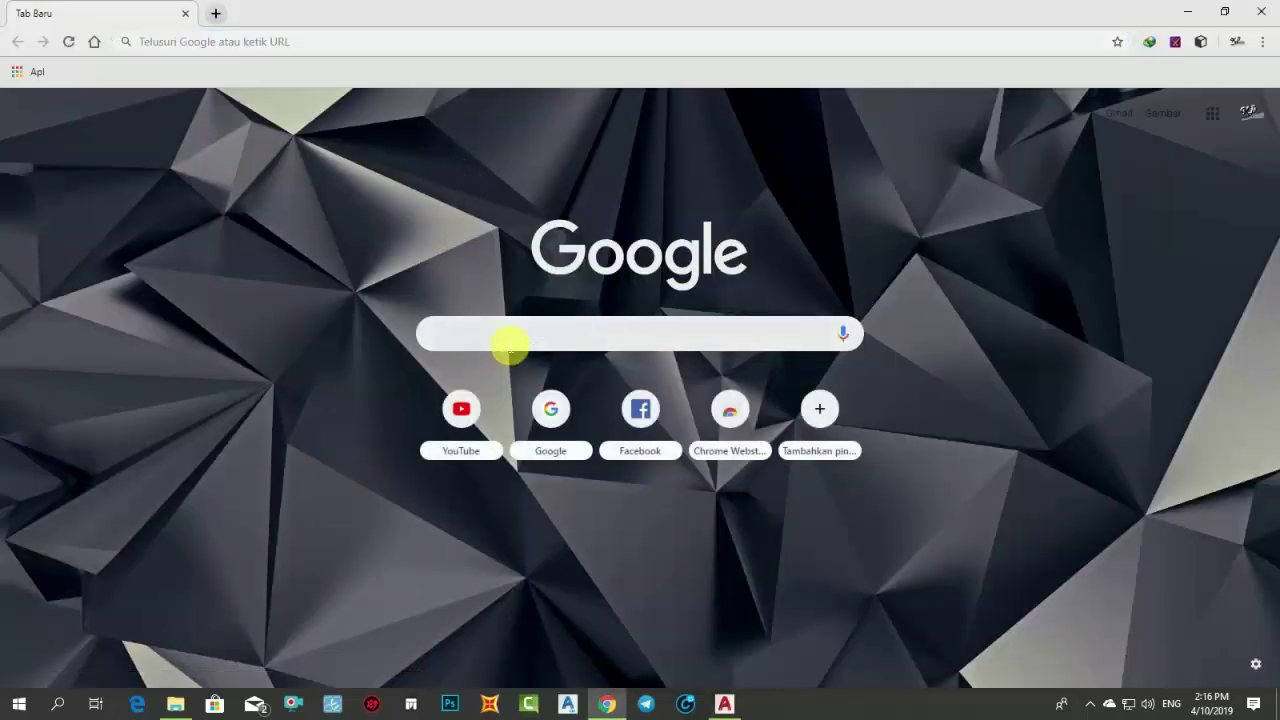
{"action": "type", "text": "uku"}
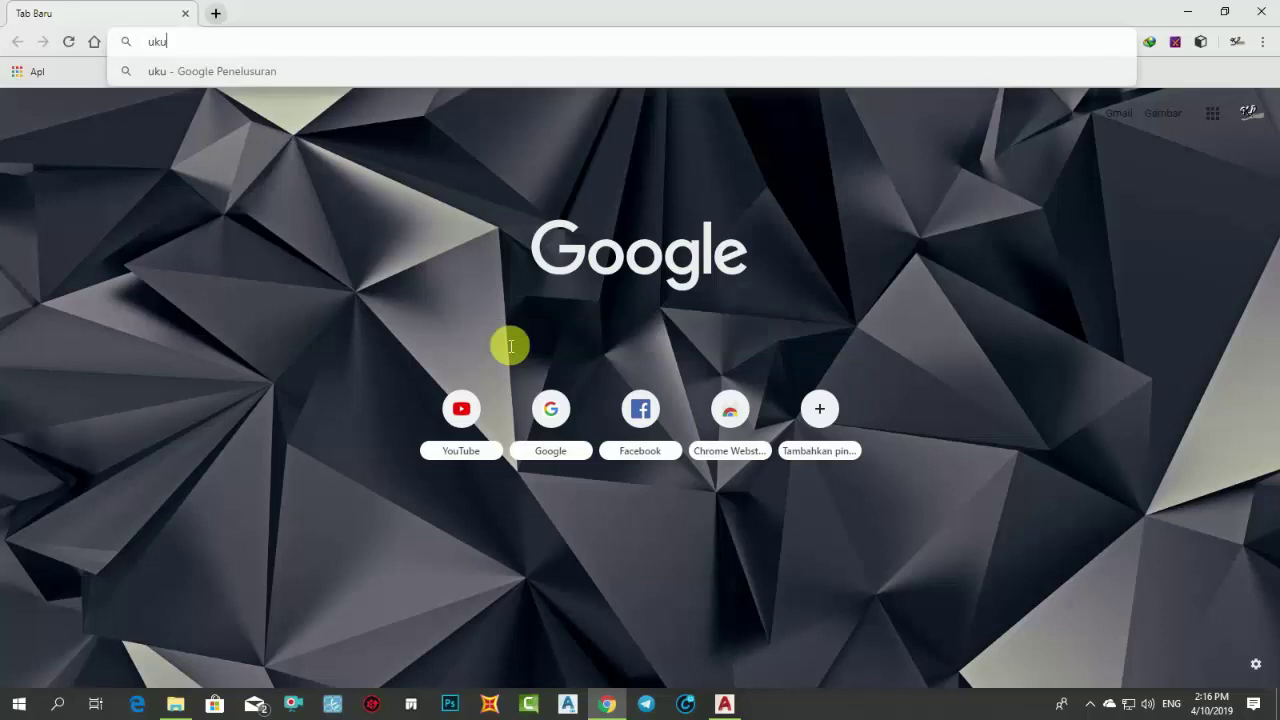
{"action": "type", "text": "ran ba"}
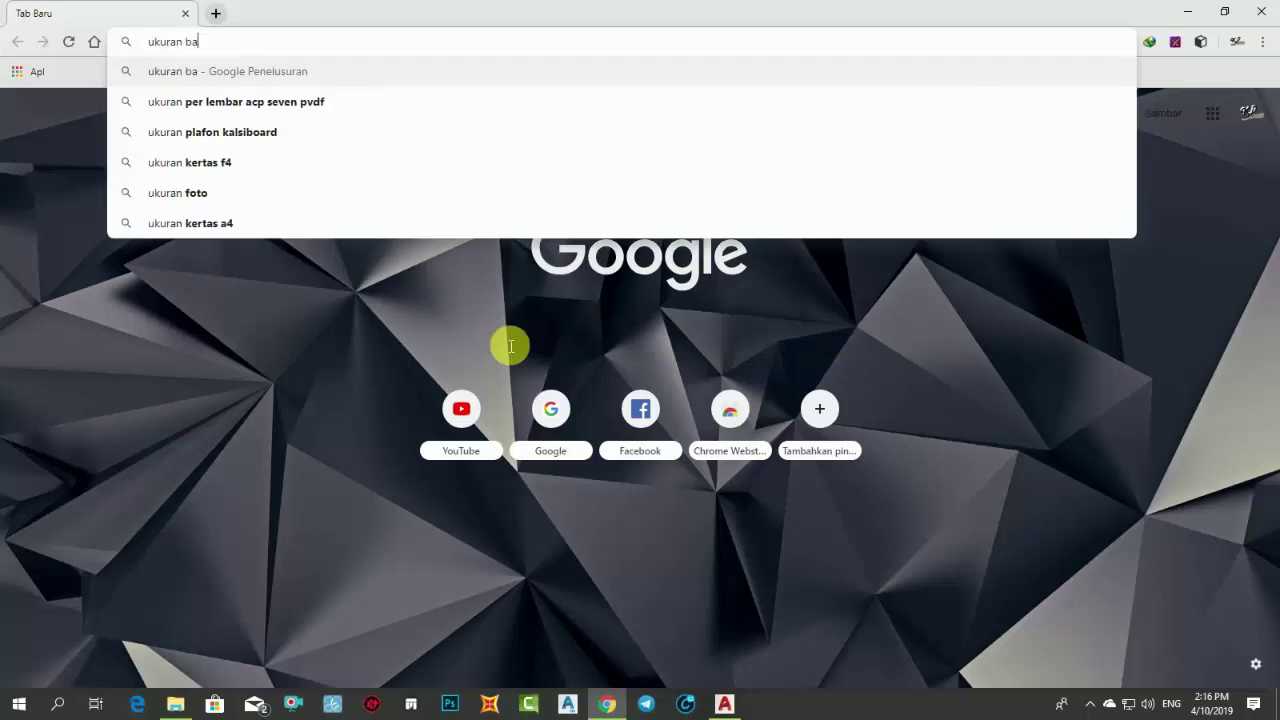
{"action": "type", "text": "ja ri"}
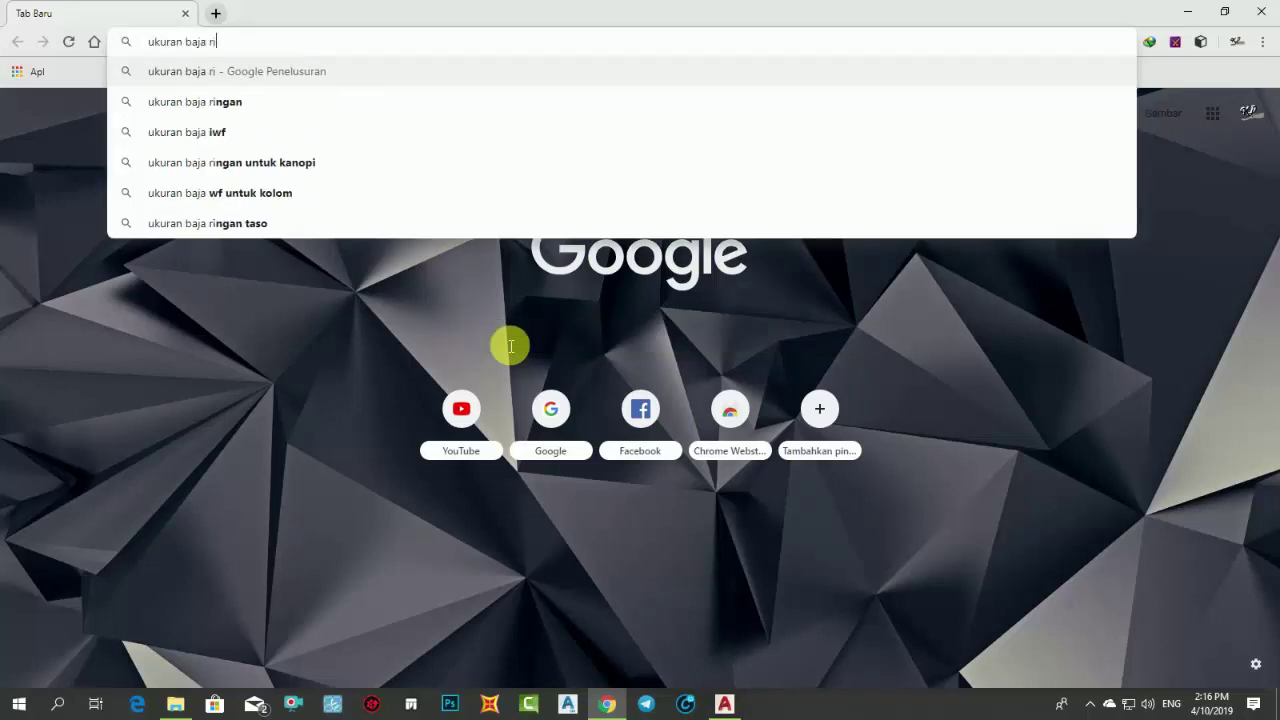
{"action": "type", "text": "ngan"}
{"action": "key", "text": "Return"}
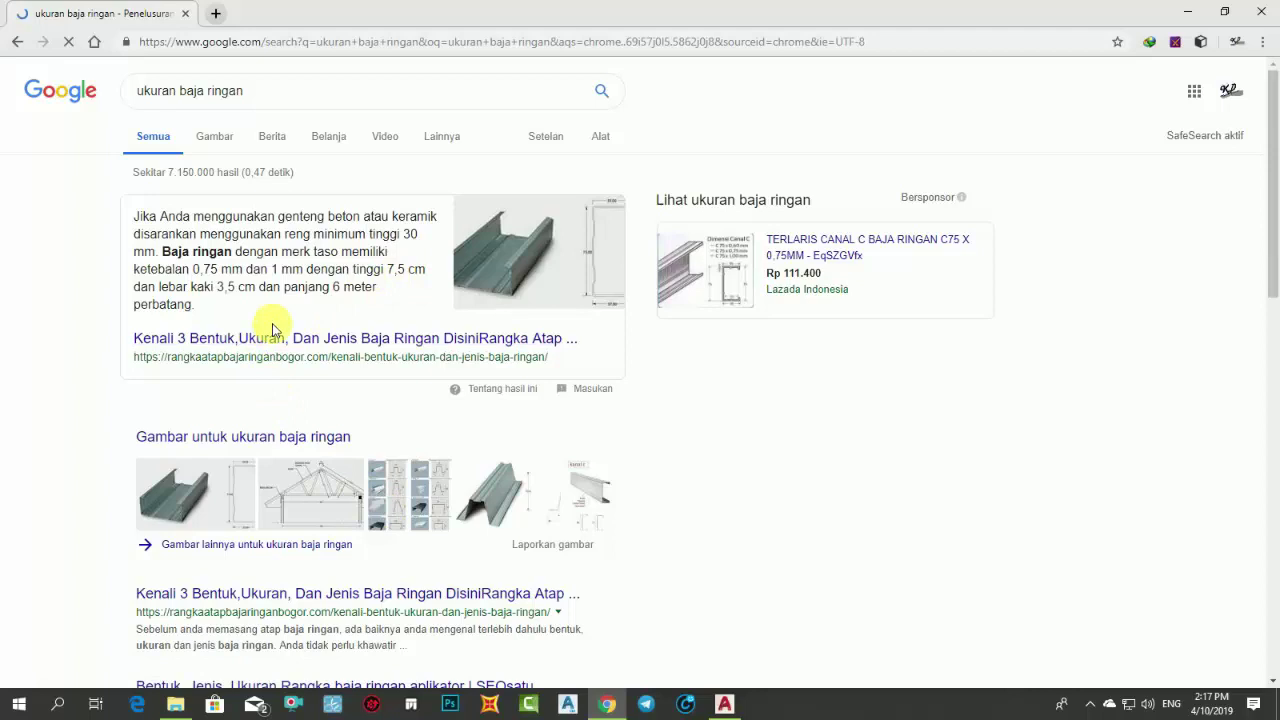
{"action": "scroll", "coordinate": [360, 371], "scroll_direction": "down", "scroll_amount": 3}
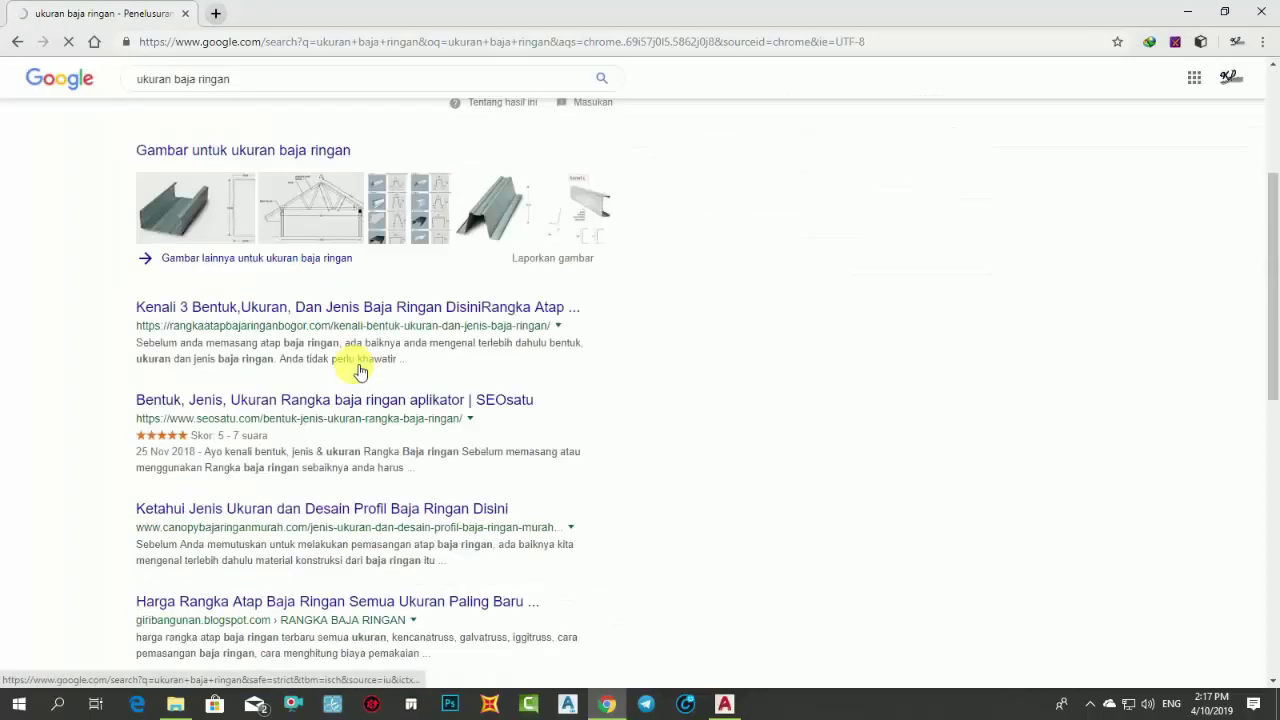
{"action": "scroll", "coordinate": [360, 371], "scroll_direction": "down", "scroll_amount": 3}
{"action": "scroll", "coordinate": [360, 371], "scroll_direction": "up", "scroll_amount": 4}
{"action": "scroll", "coordinate": [360, 371], "scroll_direction": "up", "scroll_amount": 2}
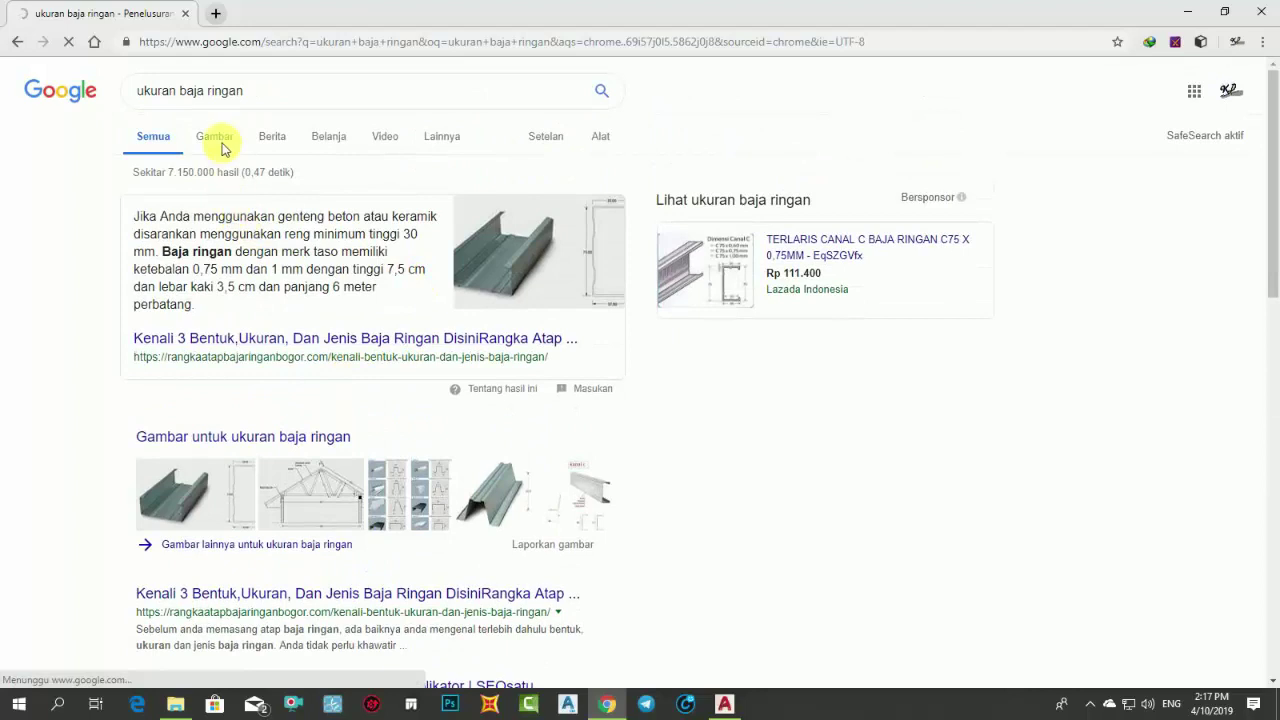
- Preview light-steel profile images with dimensions and load more related baja ringan images
{"action": "left_click", "coordinate": [1184, 14]}
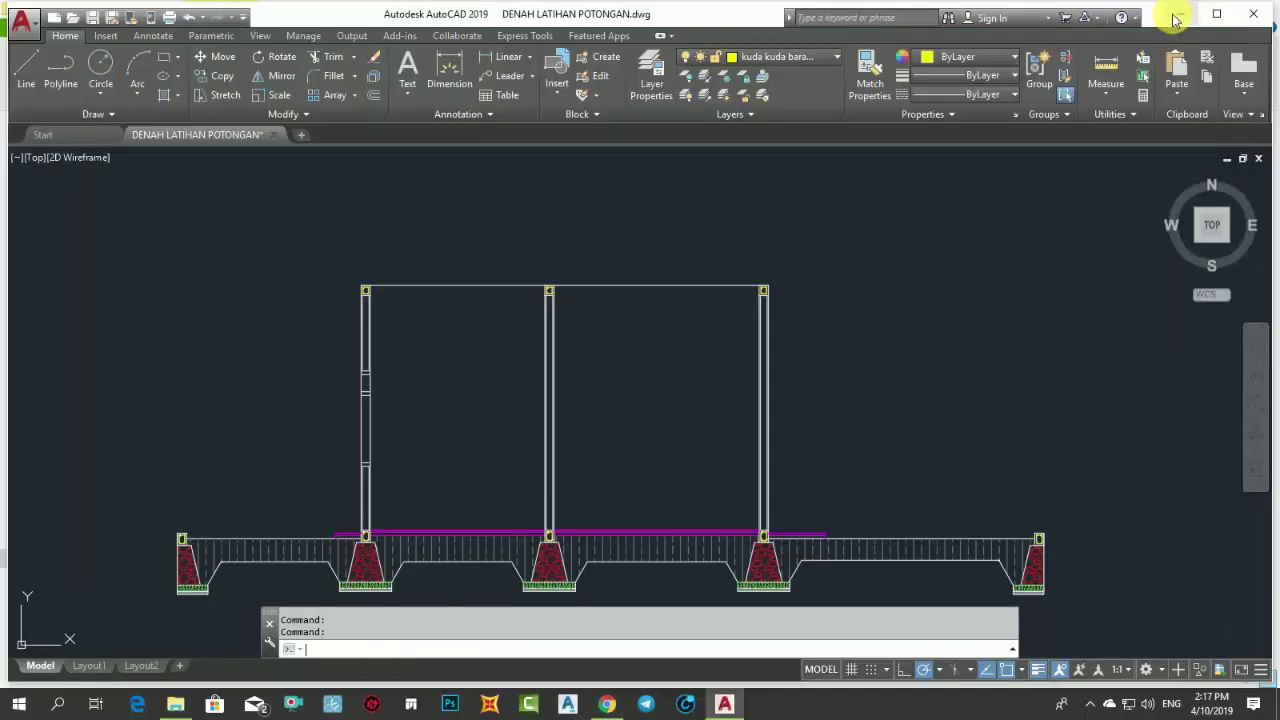
{"action": "left_click", "coordinate": [603, 706]}
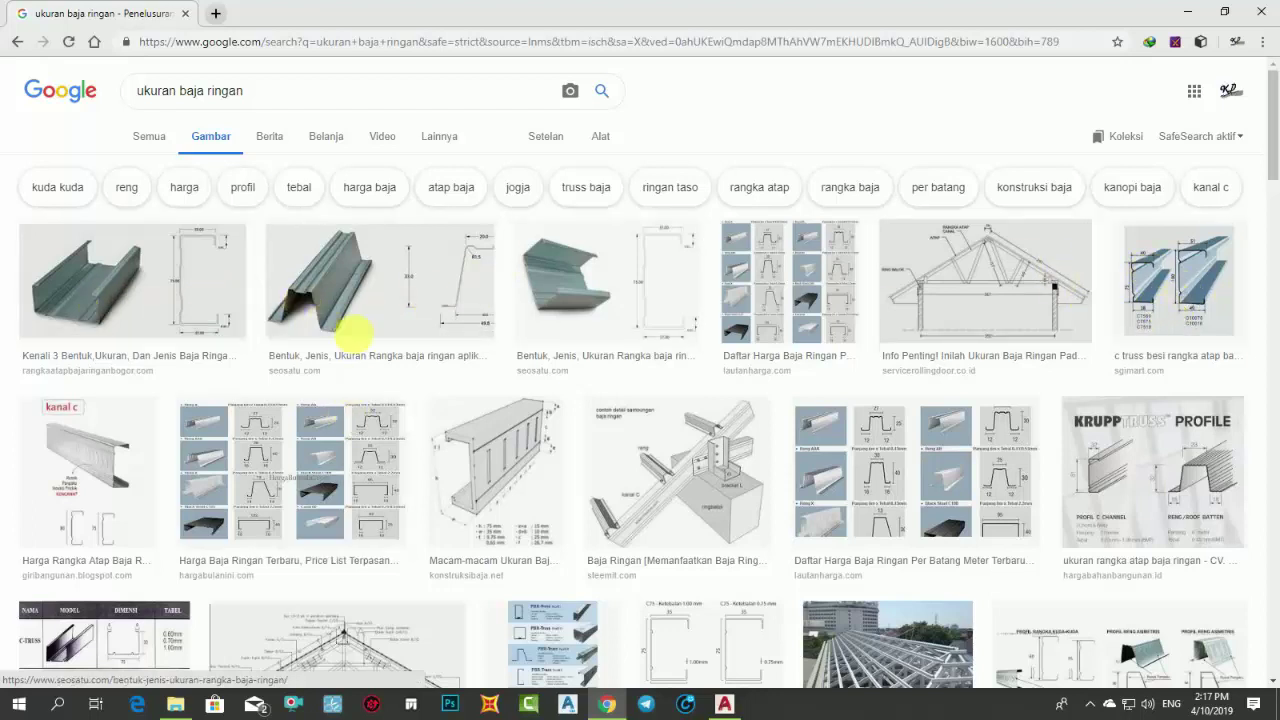
{"action": "left_click", "coordinate": [349, 309]}
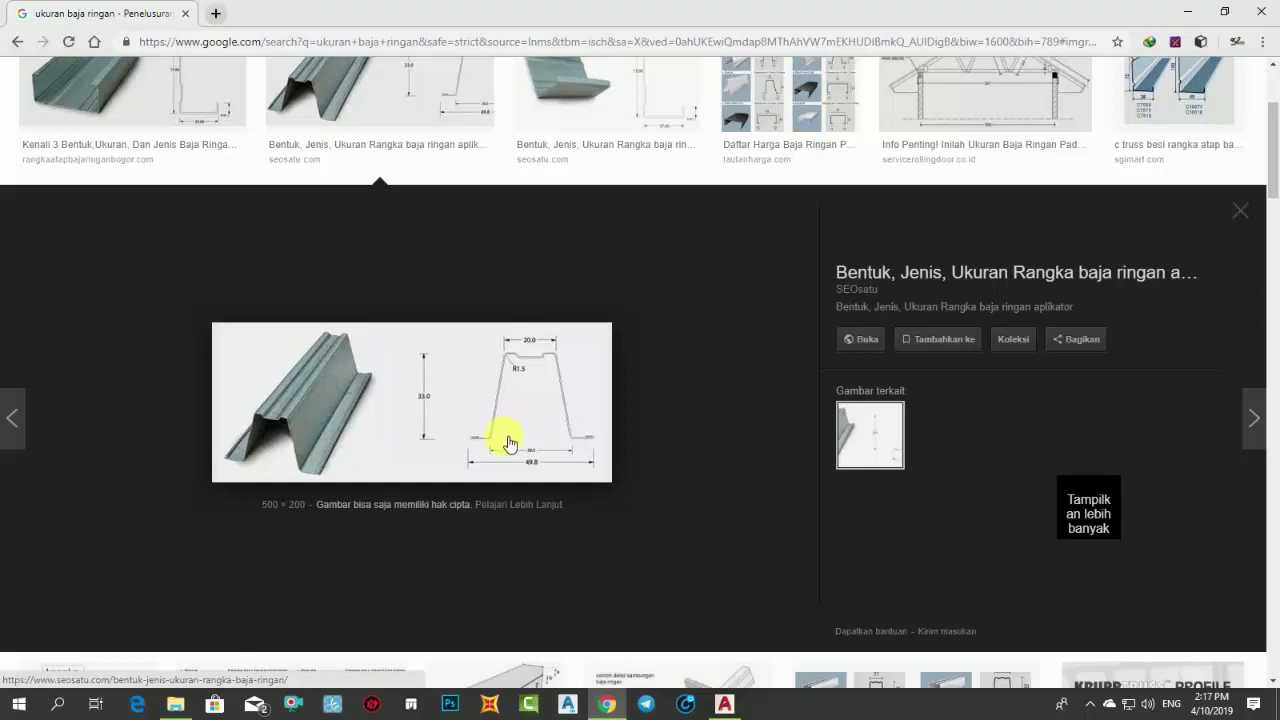
{"action": "scroll", "coordinate": [509, 443], "scroll_direction": "up", "scroll_amount": 3}
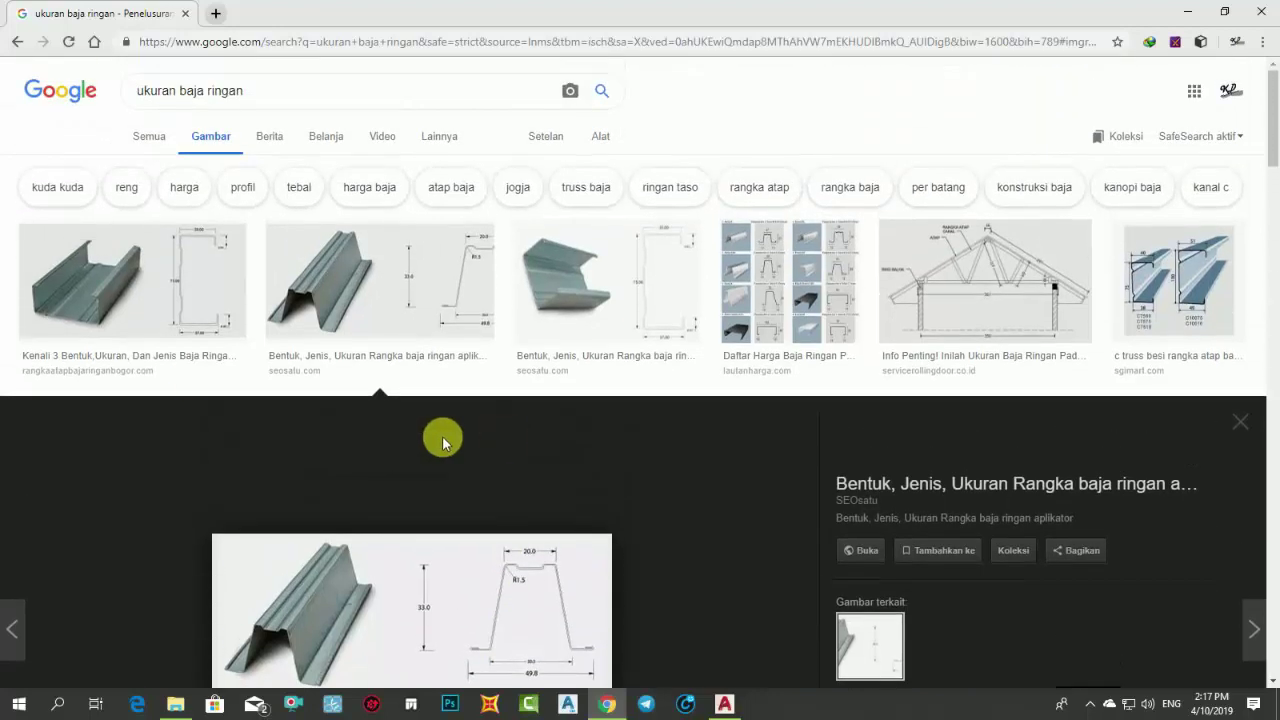
{"action": "left_click", "coordinate": [127, 322]}
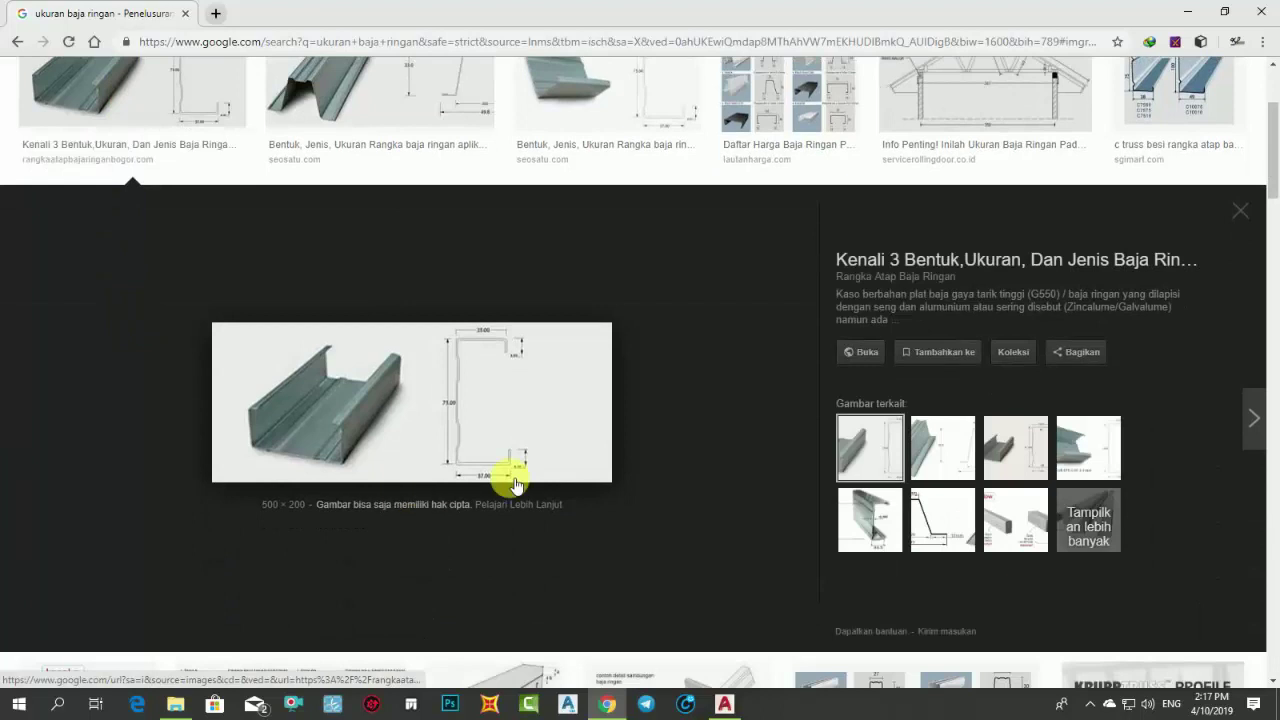
{"action": "left_click", "coordinate": [1092, 518]}
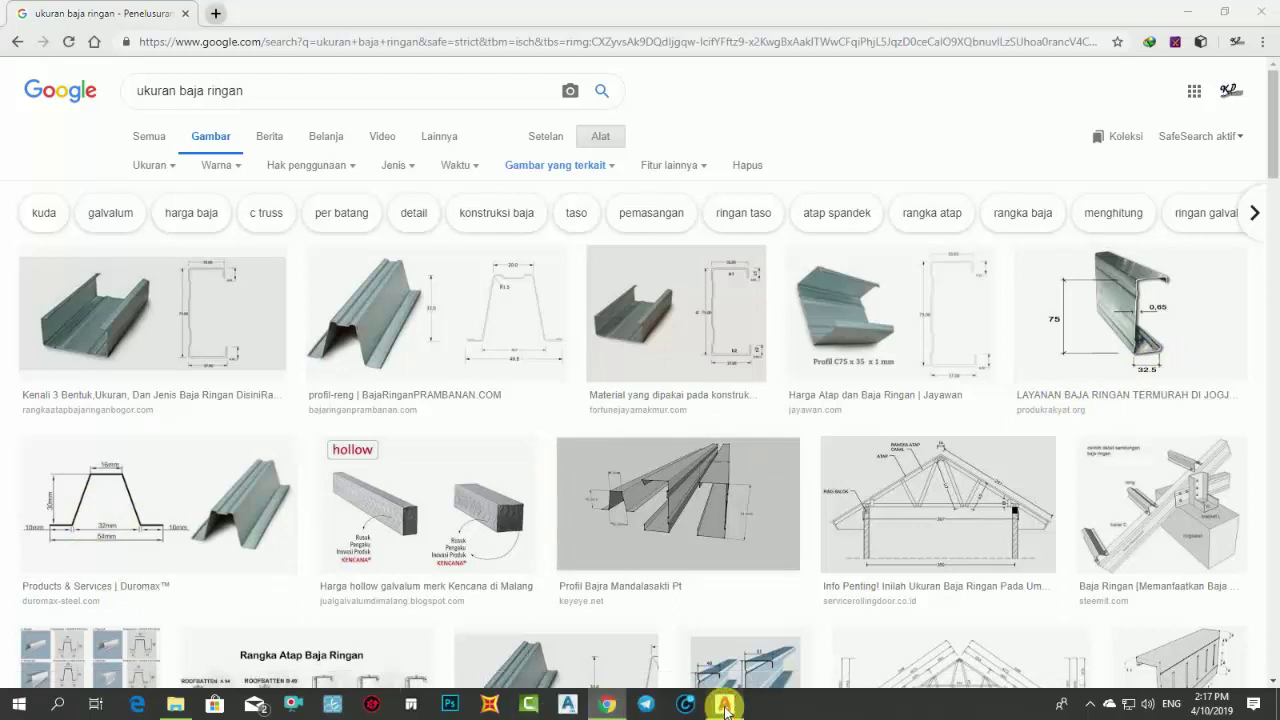
{"action": "left_click", "coordinate": [722, 705]}
- Move the top beam line onto layer 'kuda kuda baja ringan' with colour ByLayer, showing yellow
{"action": "scroll", "coordinate": [529, 486], "scroll_direction": "down", "scroll_amount": 2}
{"action": "scroll", "coordinate": [485, 405], "scroll_direction": "up", "scroll_amount": 2}
{"action": "scroll", "coordinate": [490, 372], "scroll_direction": "up", "scroll_amount": 2}
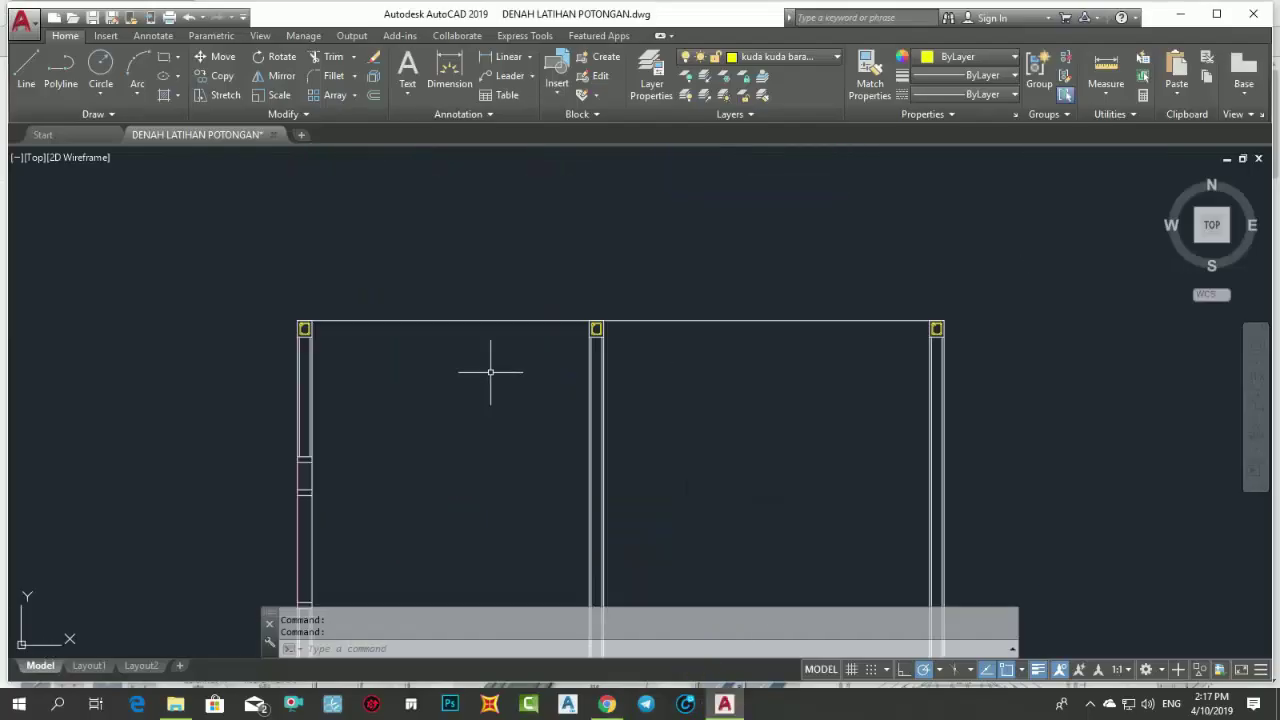
{"action": "left_click_drag", "start_coordinate": [777, 349], "coordinate": [770, 300]}
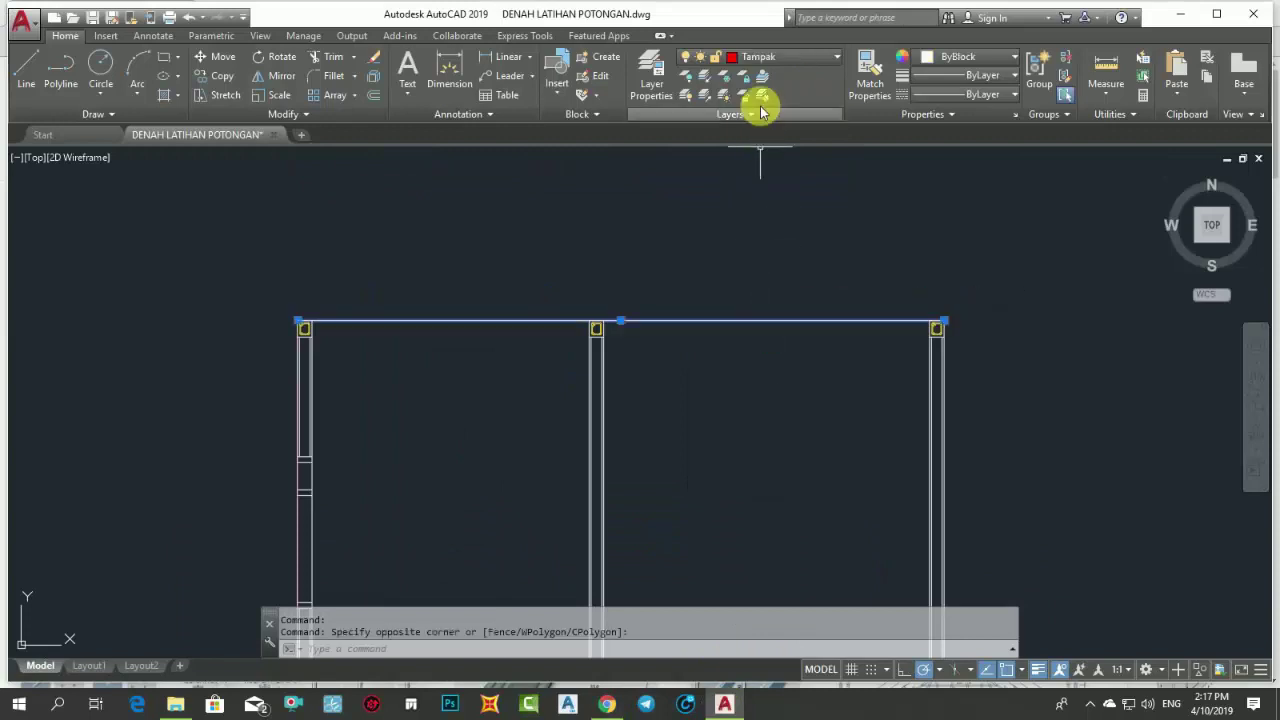
{"action": "left_click", "coordinate": [800, 64]}
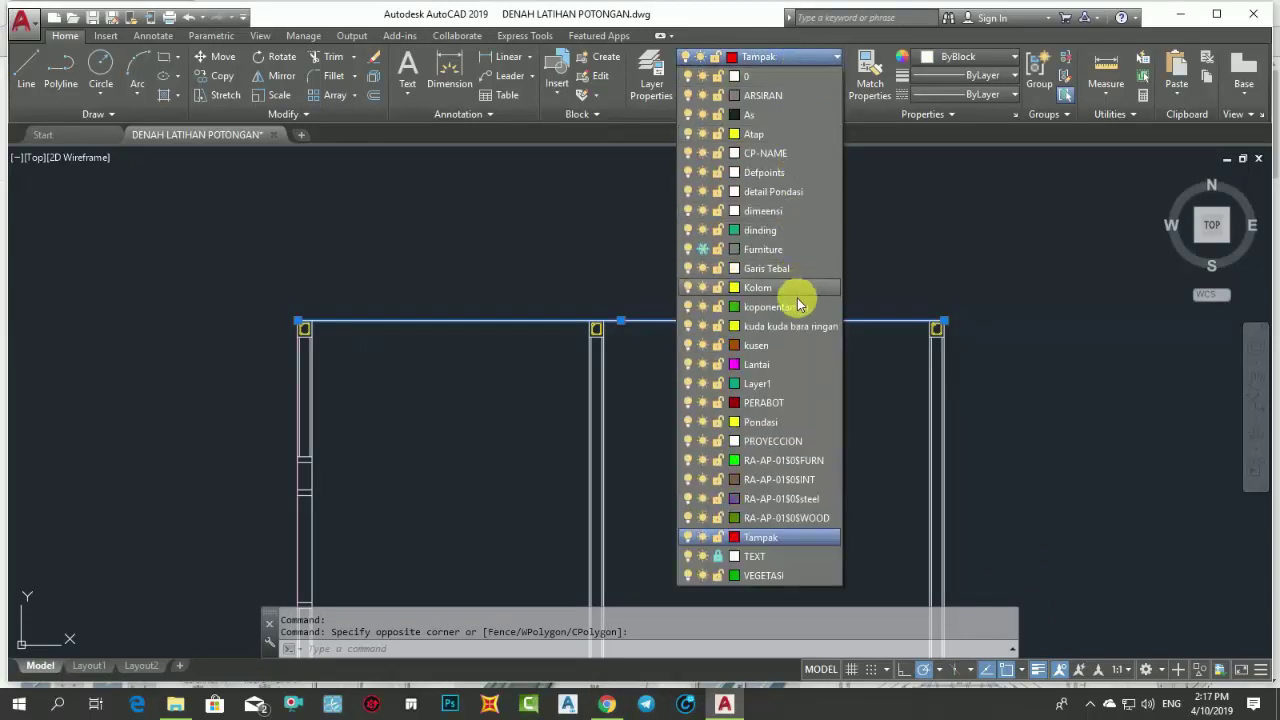
{"action": "left_click", "coordinate": [797, 326]}
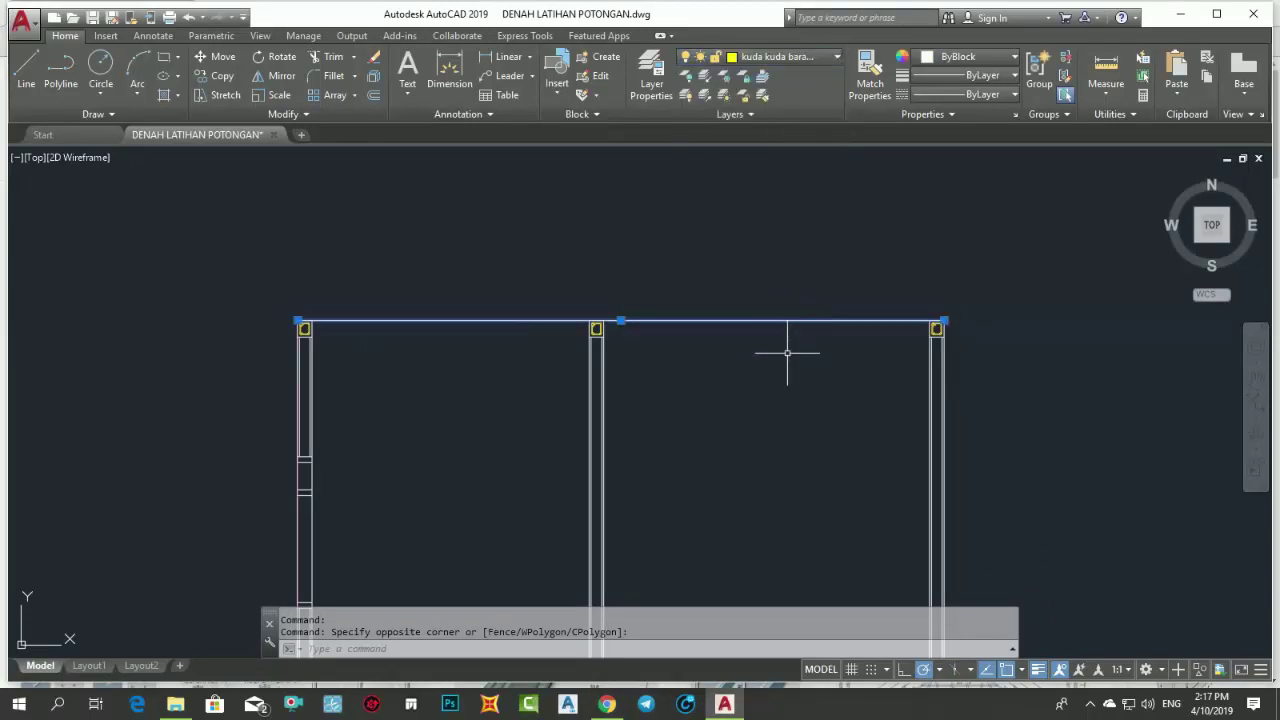
{"action": "key", "text": "Escape"}
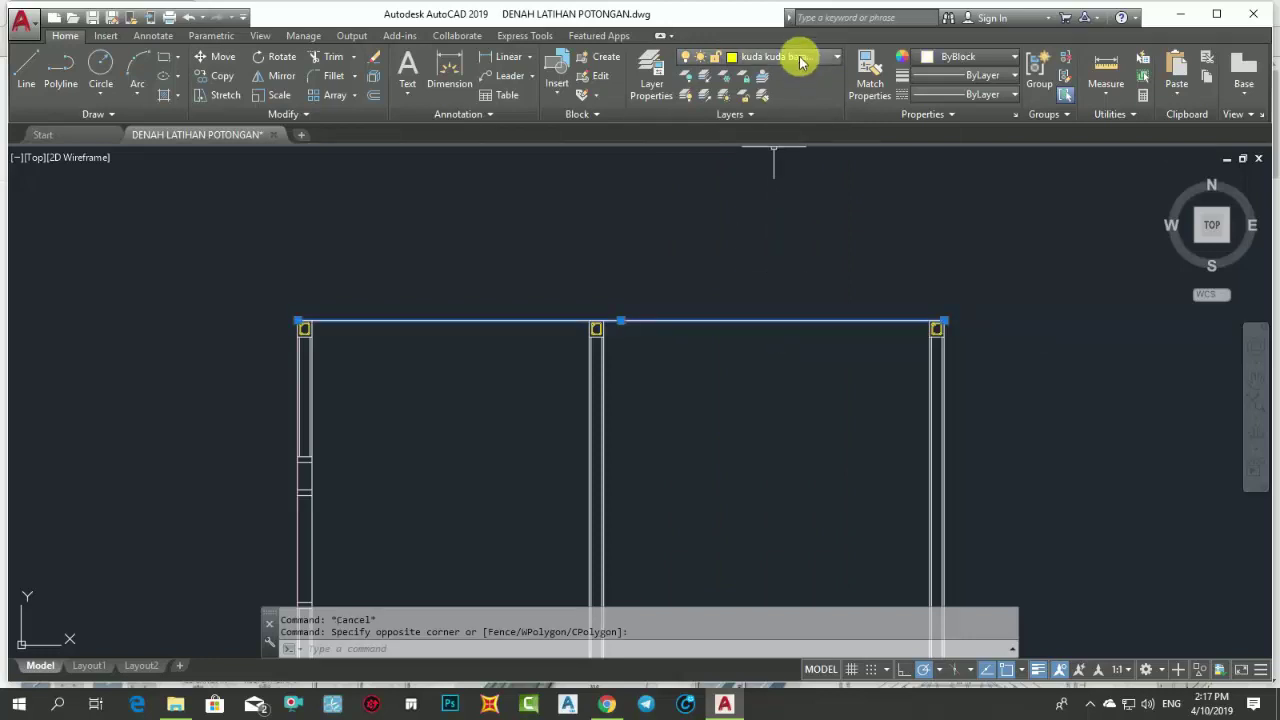
{"action": "left_click", "coordinate": [975, 57]}
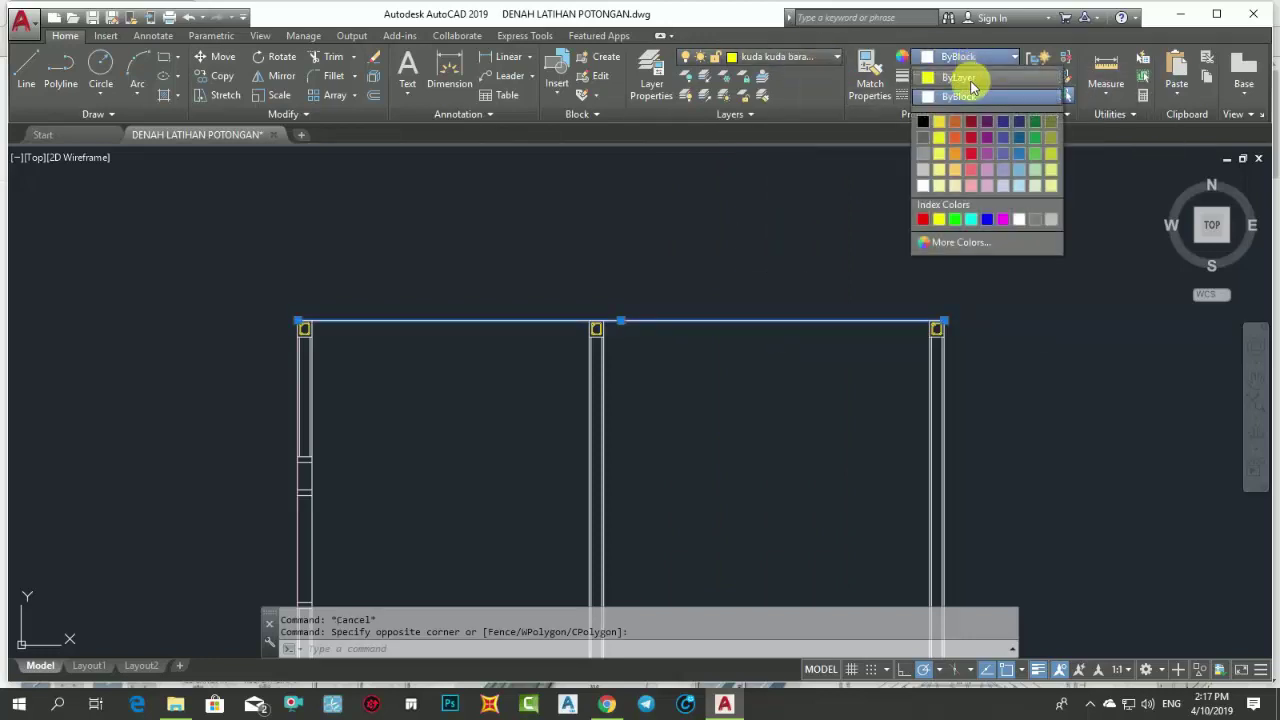
{"action": "left_click", "coordinate": [970, 86]}
{"action": "key", "text": "Escape"}
{"action": "middle_click_drag", "start_coordinate": [788, 400], "coordinate": [823, 380]}
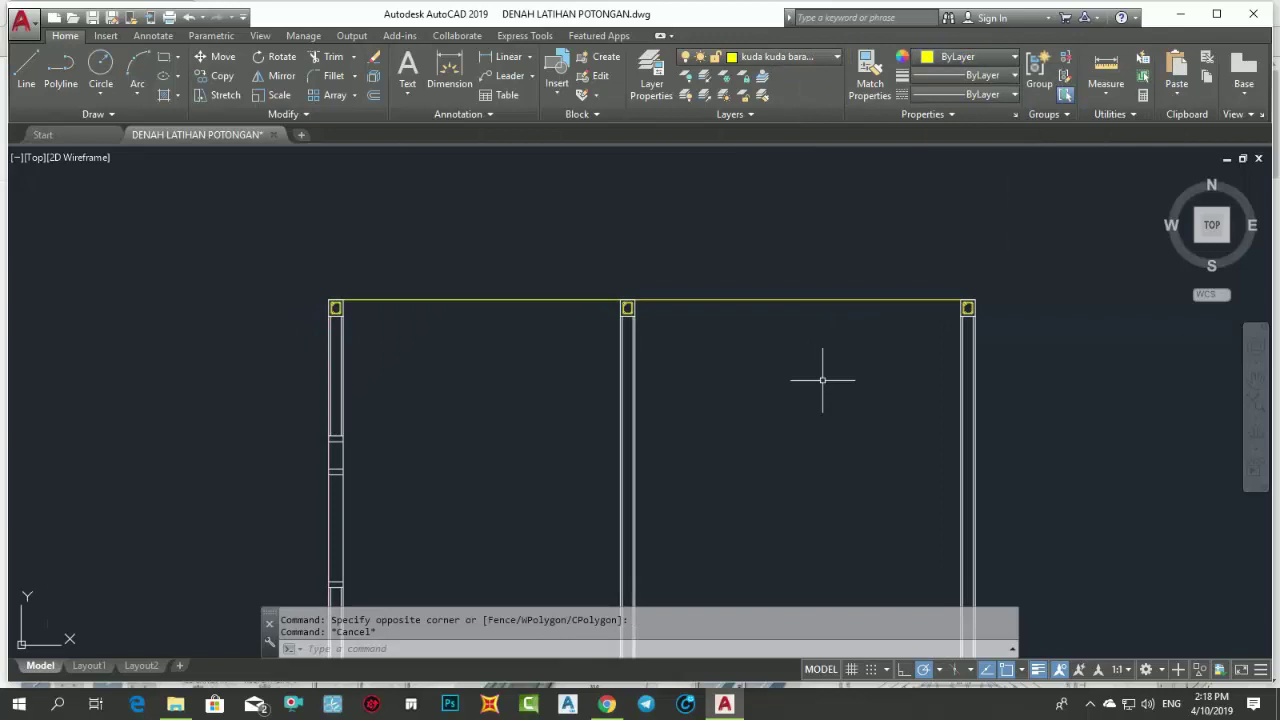
{"action": "scroll", "coordinate": [822, 380], "scroll_direction": "up", "scroll_amount": 2}
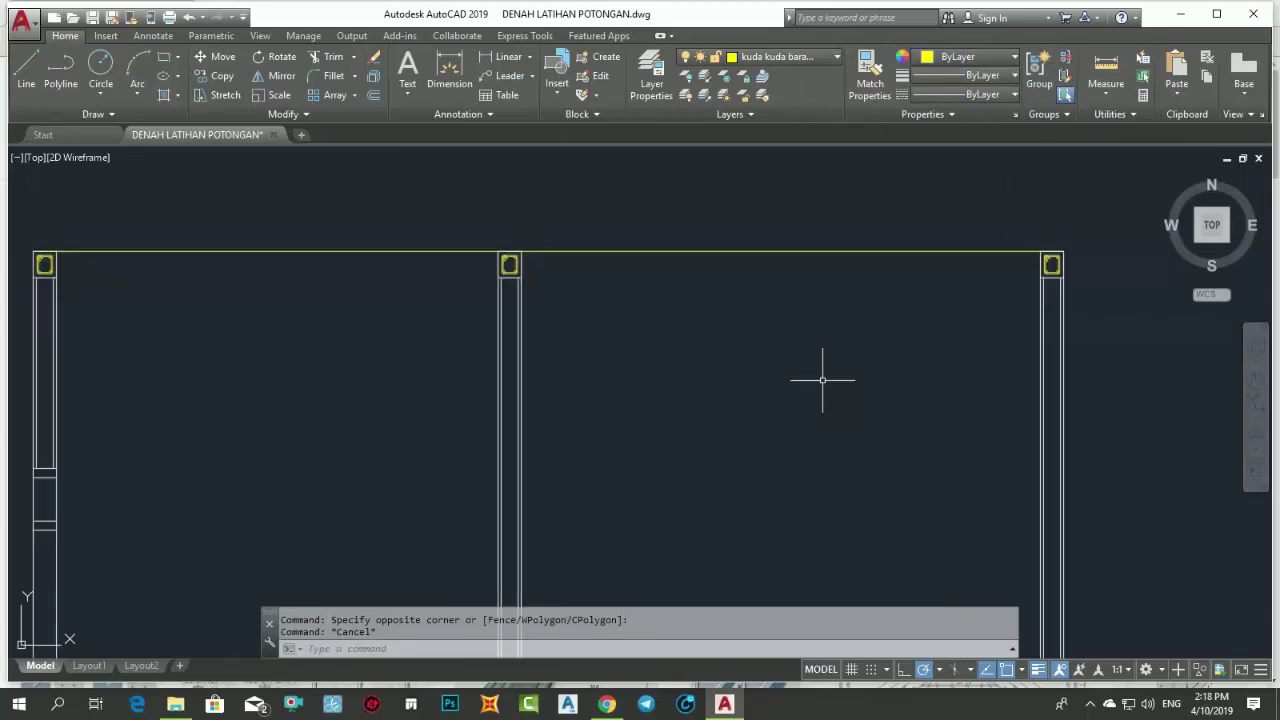
- Offset the top beam line 7.5 units upward to double the beam's top edge
{"action": "left_click", "coordinate": [822, 380]}
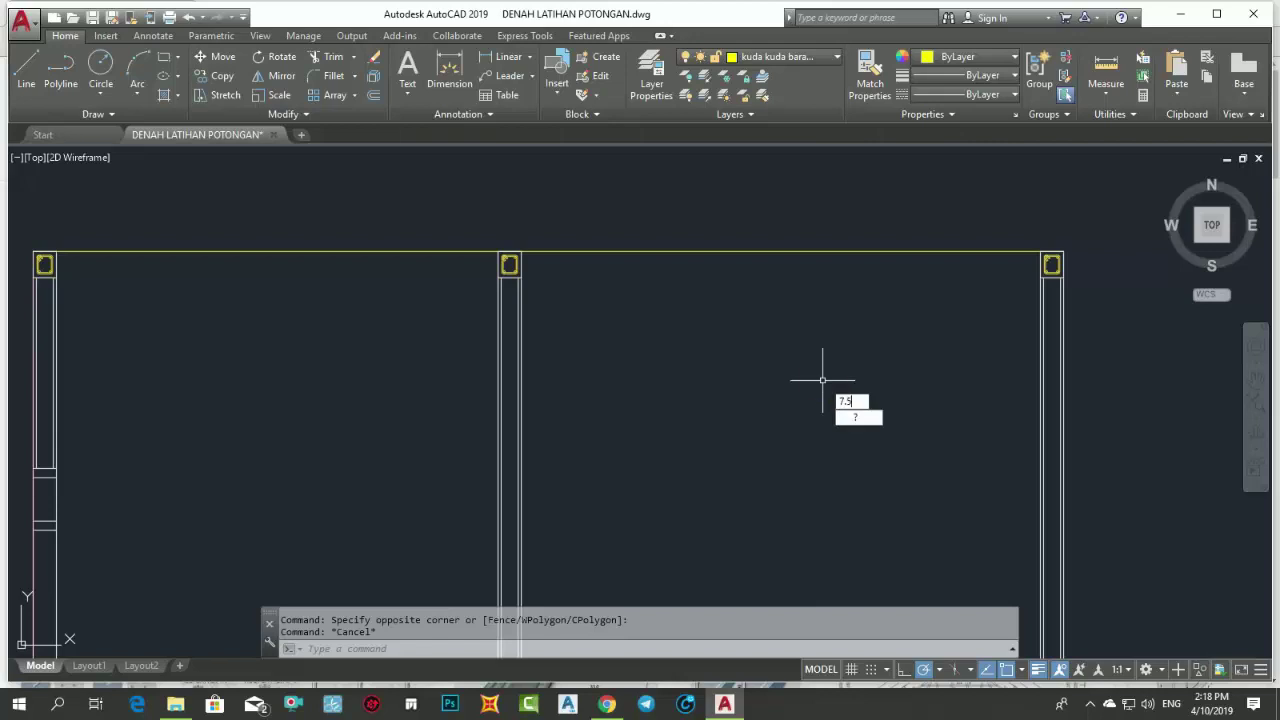
{"action": "key", "text": "Escape"}
{"action": "type", "text": "O"}
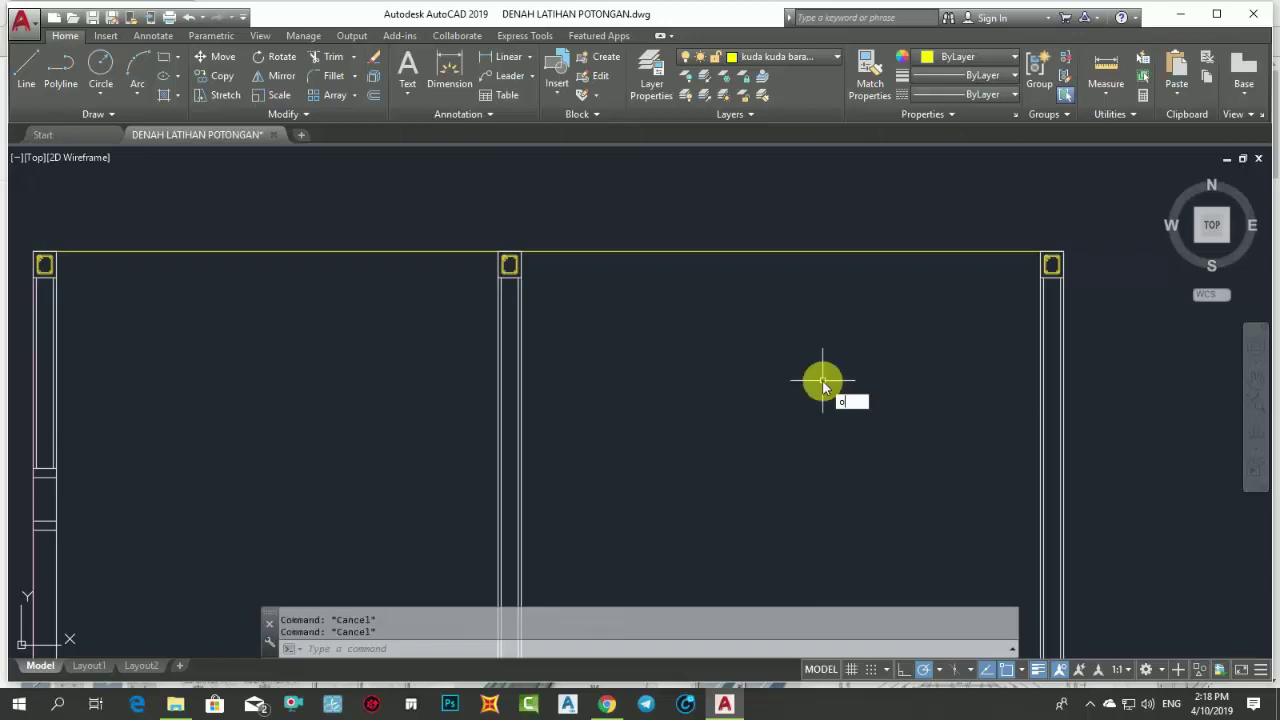
{"action": "key", "text": "Return"}
{"action": "type", "text": "7.5"}
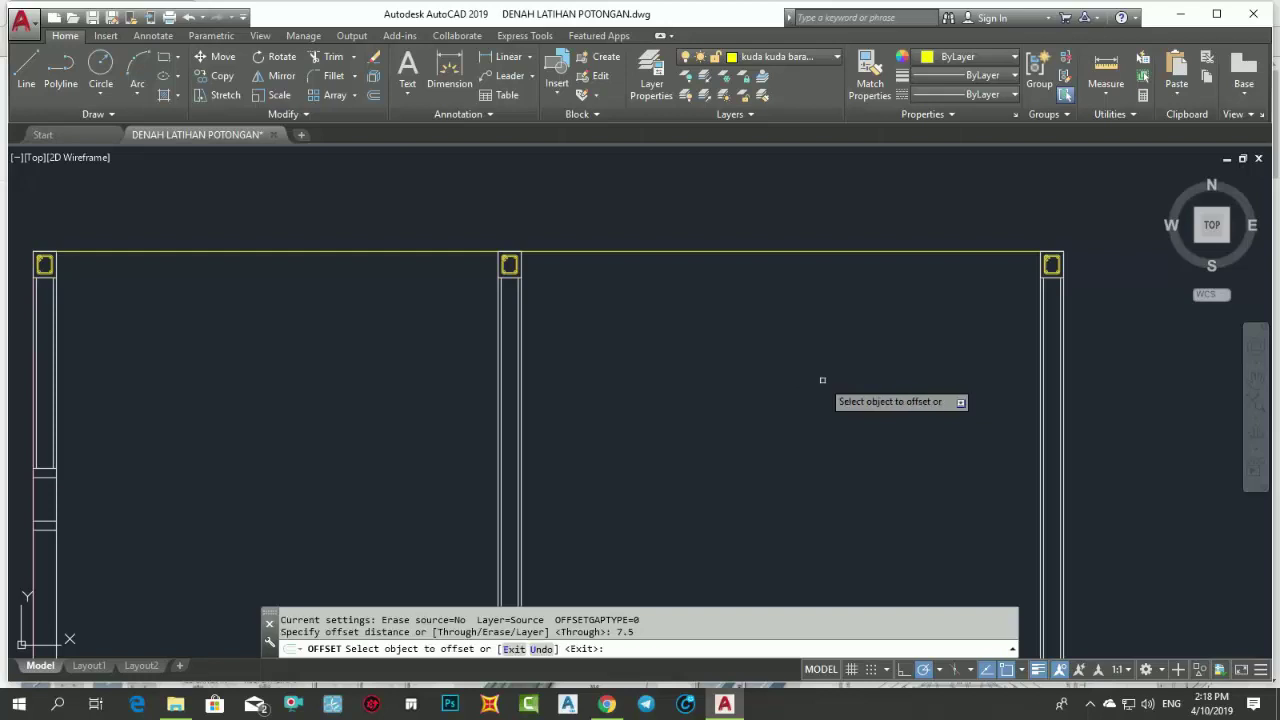
{"action": "left_click", "coordinate": [807, 251]}
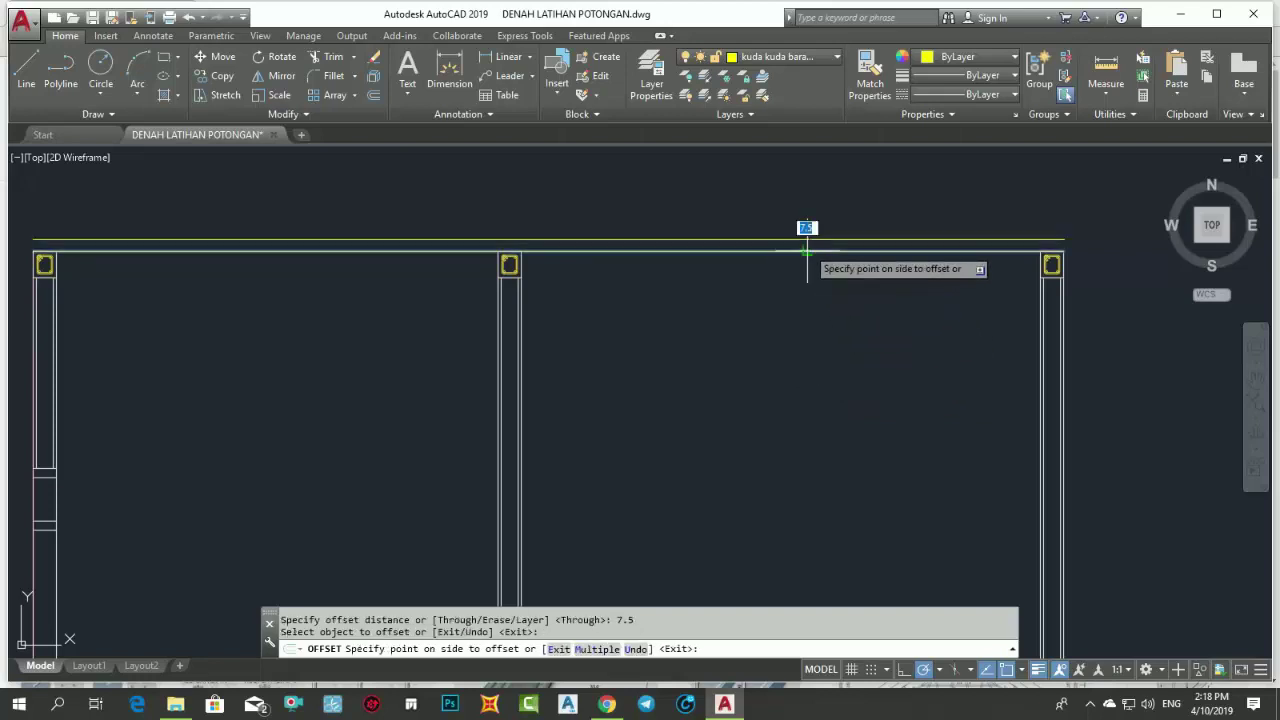
{"action": "left_click", "coordinate": [789, 197]}
{"action": "middle_click_drag", "start_coordinate": [666, 288], "coordinate": [646, 396]}
{"action": "key", "text": "Escape"}
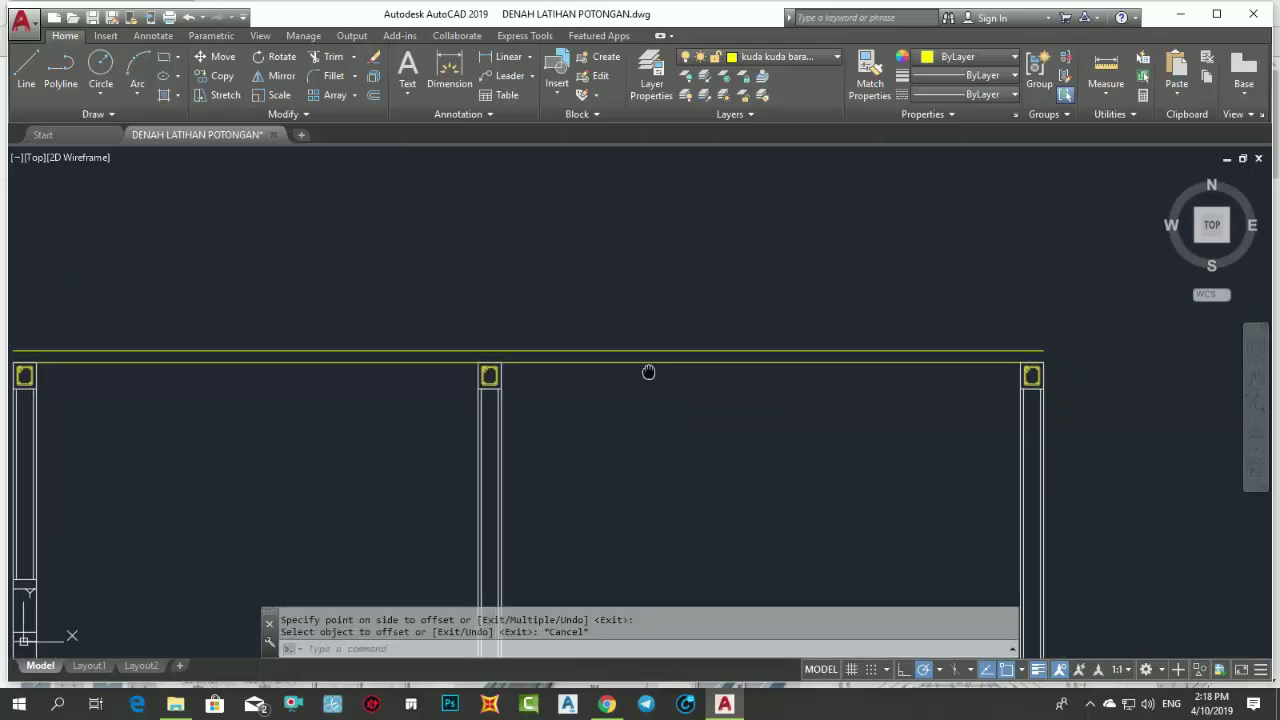
{"action": "scroll", "coordinate": [663, 349], "scroll_direction": "down", "scroll_amount": 2}
{"action": "scroll", "coordinate": [349, 351], "scroll_direction": "up", "scroll_amount": 2}
{"action": "scroll", "coordinate": [332, 342], "scroll_direction": "up", "scroll_amount": 2}
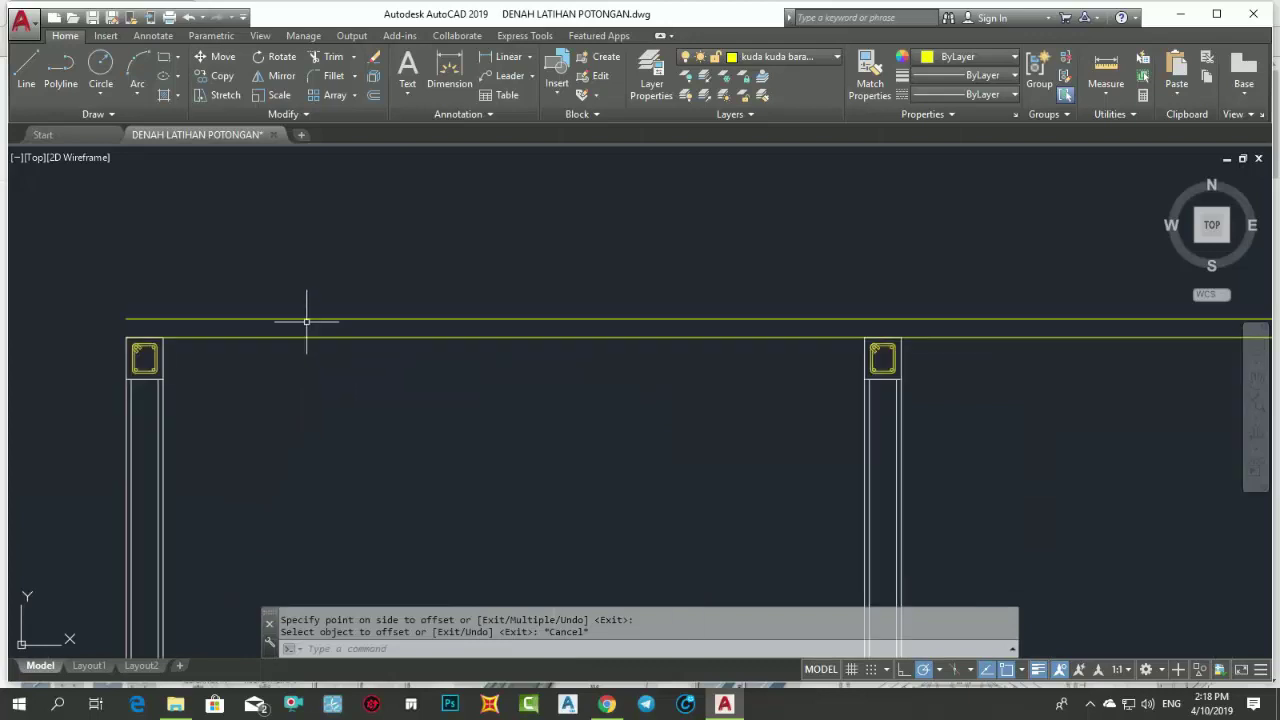
- Draw a short vertical line closing the left end of the doubled beam
{"action": "type", "text": "L"}
{"action": "key", "text": "Return"}
{"action": "scroll", "coordinate": [122, 308], "scroll_direction": "up", "scroll_amount": 3}
{"action": "left_click", "coordinate": [128, 302]}
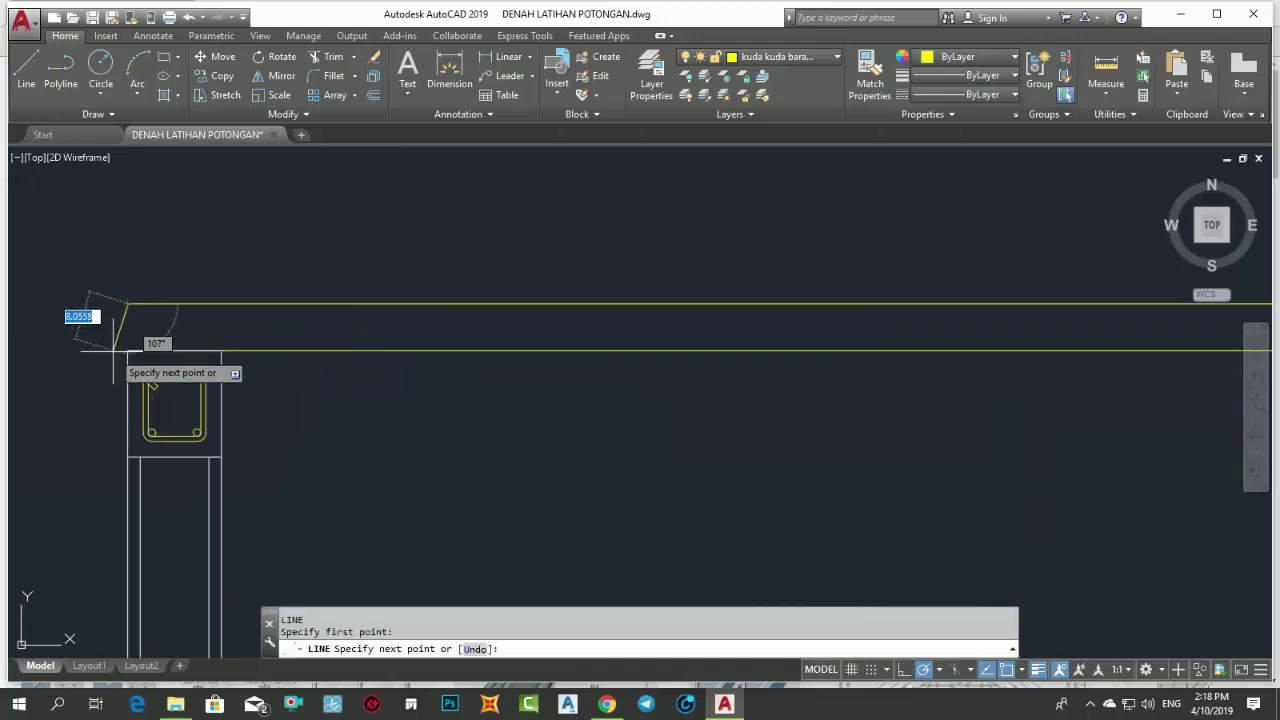
{"action": "left_click", "coordinate": [129, 349]}
{"action": "key", "text": "Return"}
- Draw a matching vertical line closing the beam's right end above the right column
{"action": "scroll", "coordinate": [129, 349], "scroll_direction": "down", "scroll_amount": 4}
{"action": "middle_click_drag", "start_coordinate": [378, 378], "coordinate": [340, 390]}
{"action": "scroll", "coordinate": [340, 390], "scroll_direction": "down", "scroll_amount": 2}
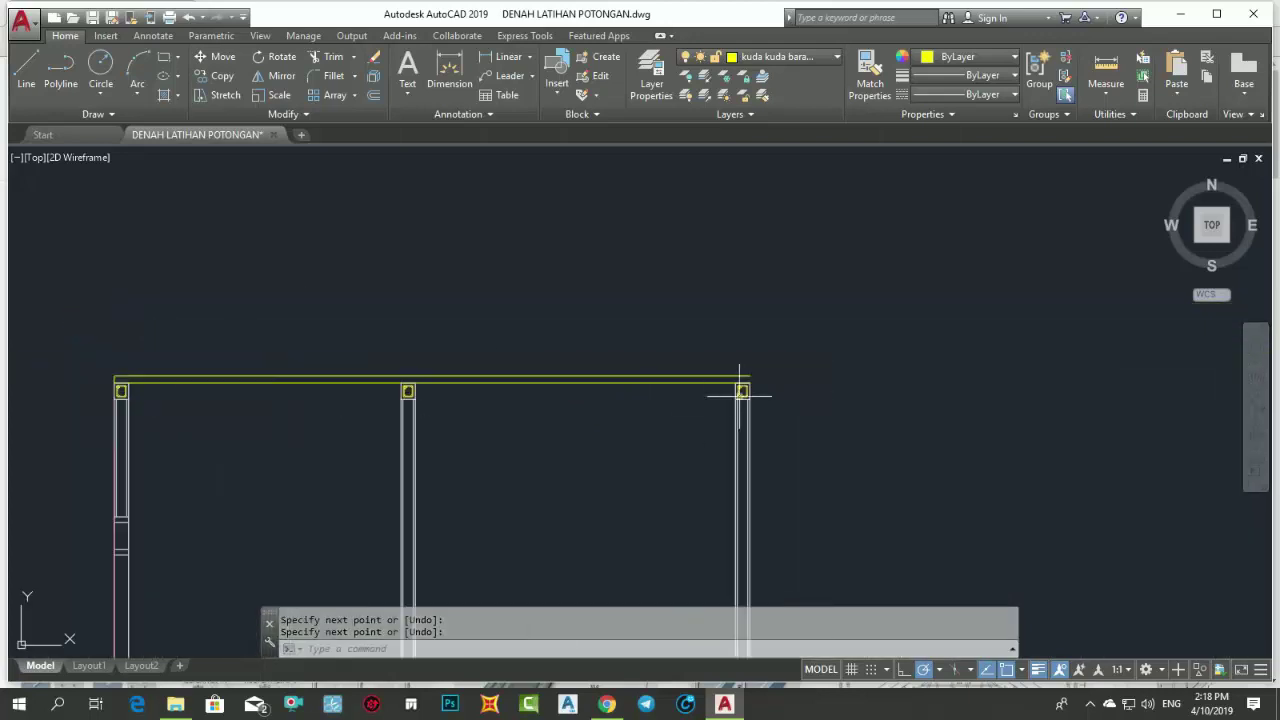
{"action": "scroll", "coordinate": [740, 380], "scroll_direction": "up", "scroll_amount": 4}
{"action": "scroll", "coordinate": [735, 366], "scroll_direction": "up", "scroll_amount": 3}
{"action": "key", "text": "Return"}
{"action": "left_click", "coordinate": [743, 366]}
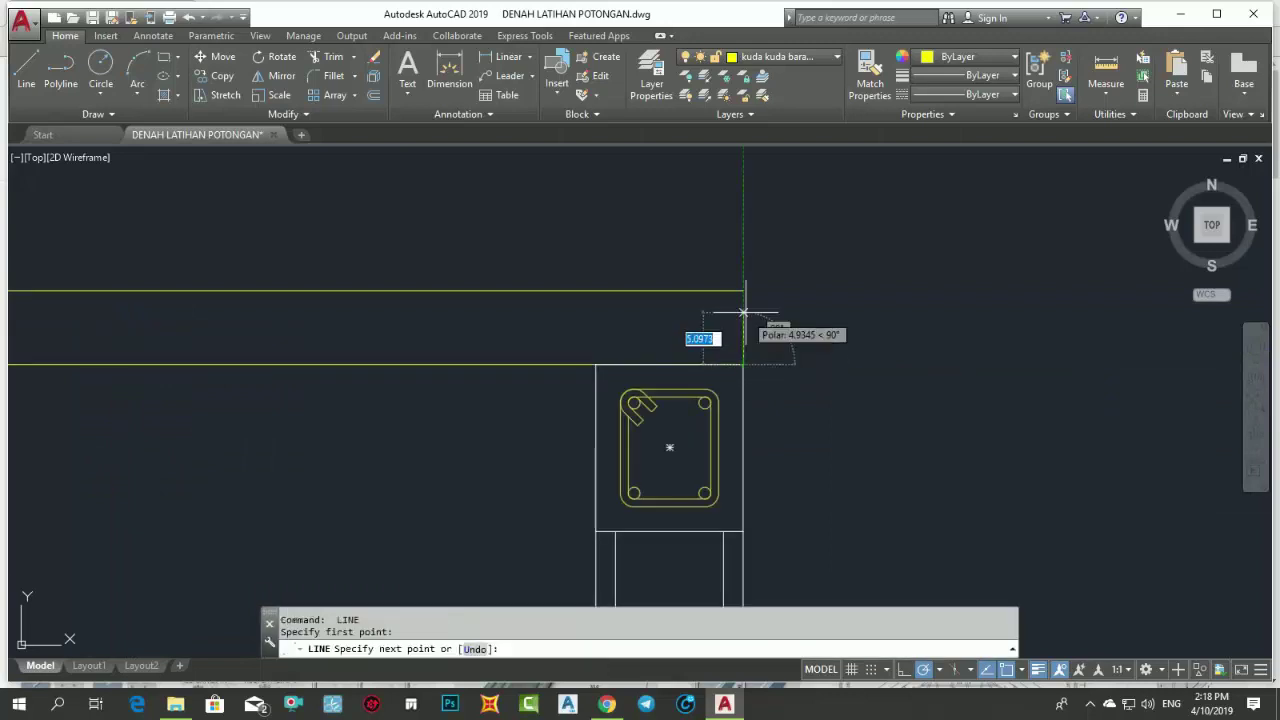
{"action": "left_click", "coordinate": [743, 290]}
{"action": "key", "text": "Return"}
{"action": "scroll", "coordinate": [779, 343], "scroll_direction": "down", "scroll_amount": 2}
{"action": "middle_click_drag", "start_coordinate": [779, 343], "coordinate": [955, 384]}
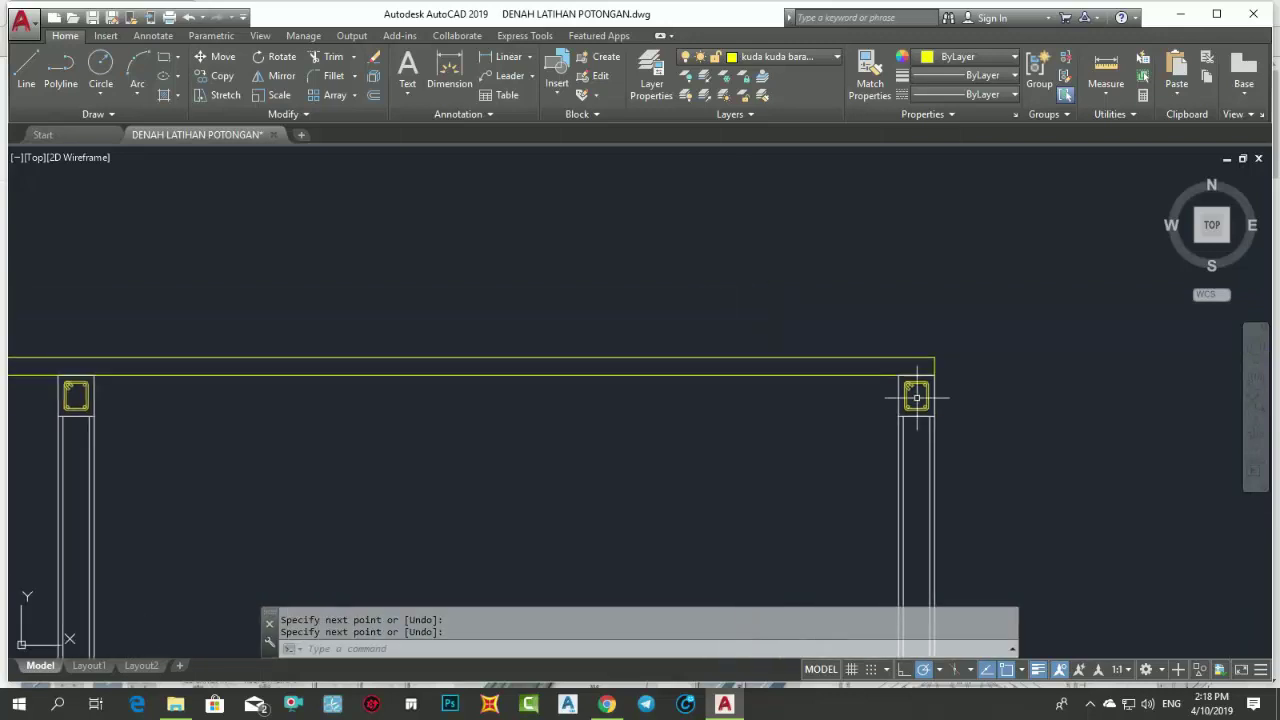
{"action": "scroll", "coordinate": [760, 383], "scroll_direction": "down", "scroll_amount": 2}
{"action": "middle_click_drag", "start_coordinate": [66, 392], "coordinate": [430, 325]}
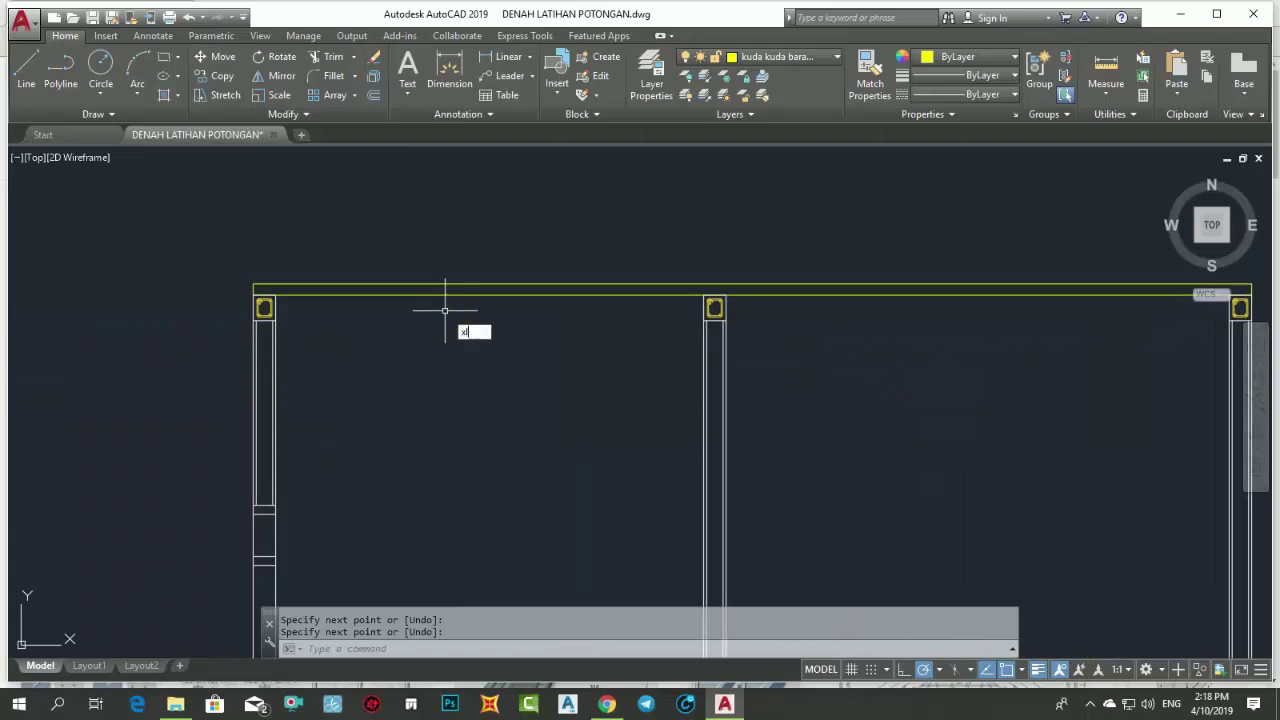
- Place a 30° construction line through the left beam end as the roof slope
{"action": "type", "text": "l"}
{"action": "key", "text": "Return"}
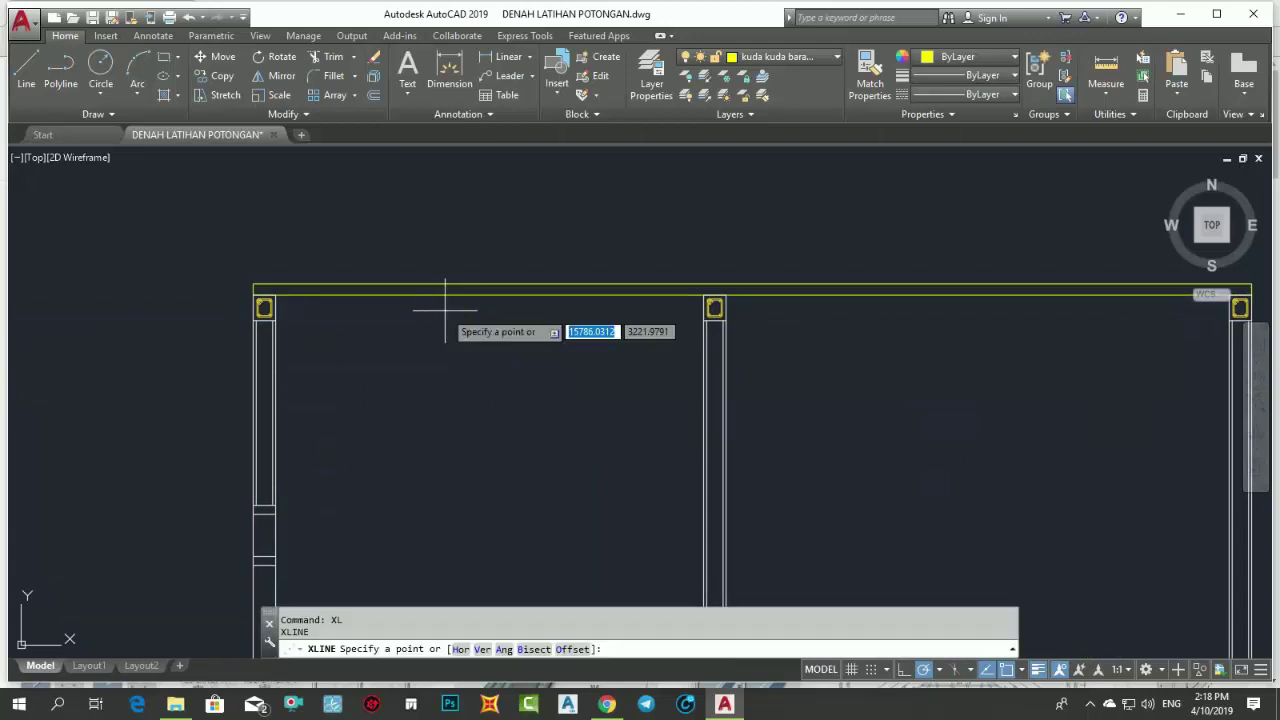
{"action": "type", "text": "a"}
{"action": "key", "text": "Return"}
{"action": "type", "text": "30"}
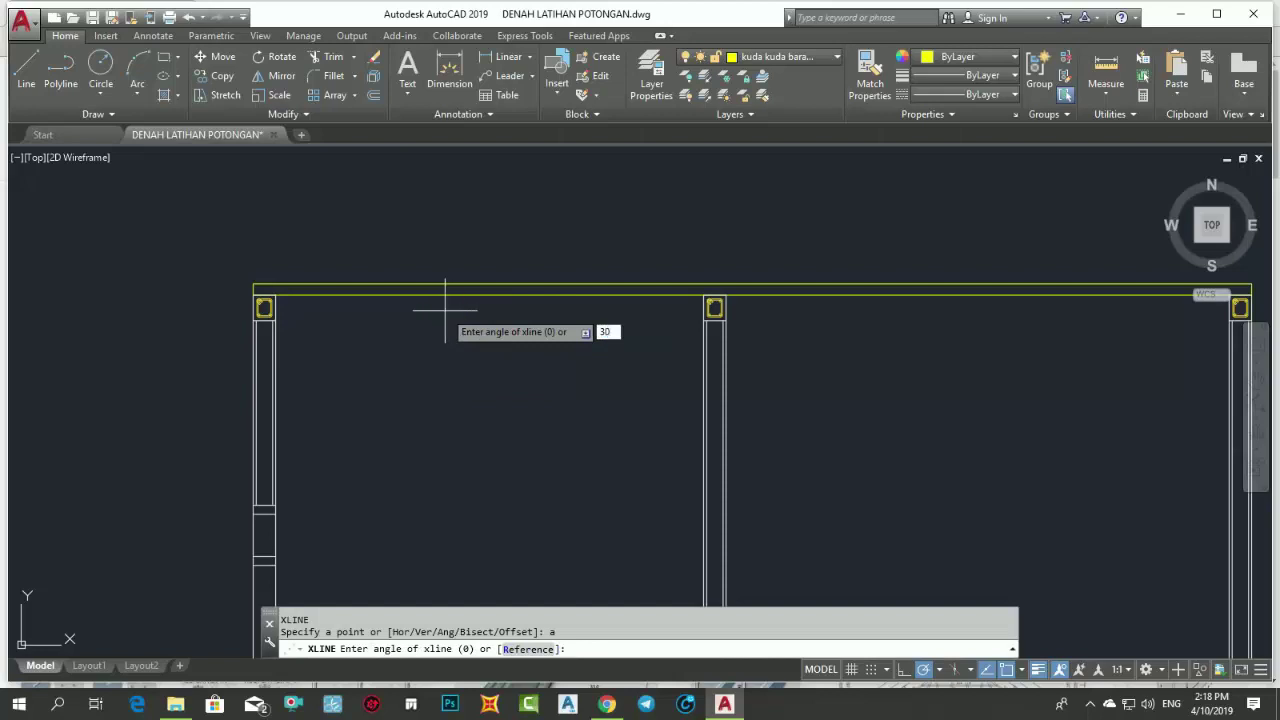
{"action": "key", "text": "Return"}
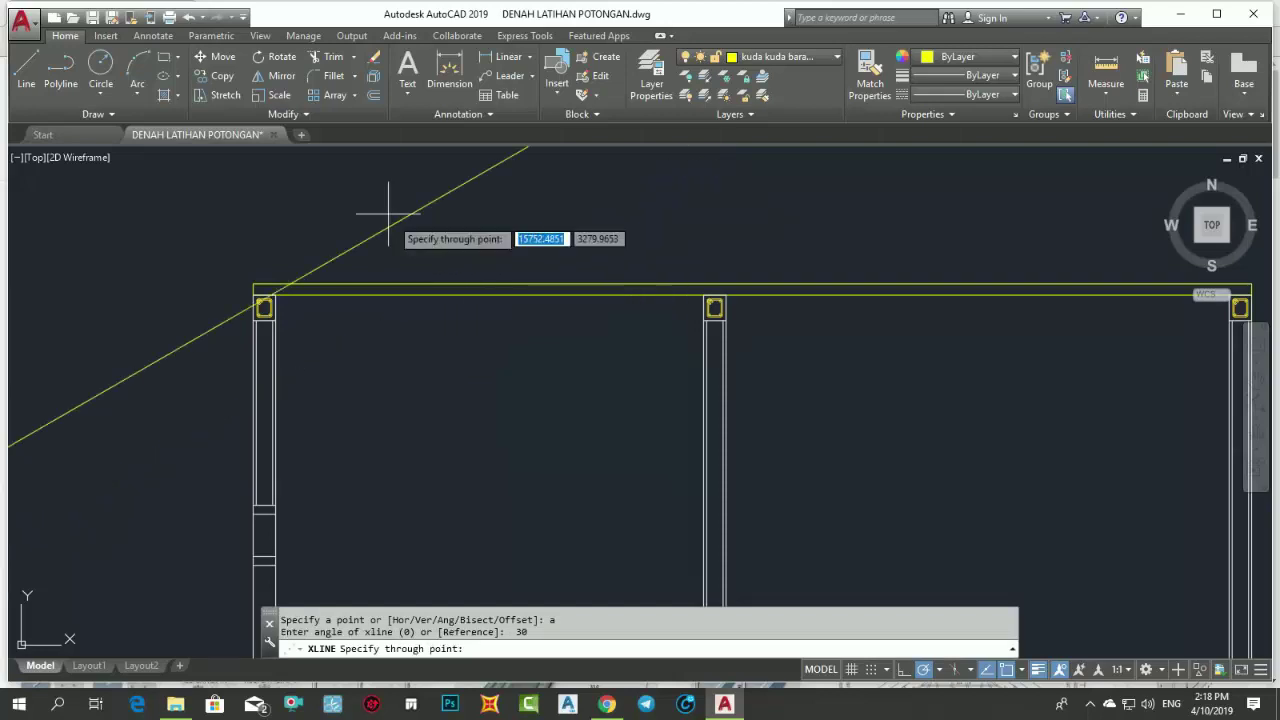
{"action": "left_click", "coordinate": [252, 284]}
{"action": "key", "text": "Return"}
{"action": "scroll", "coordinate": [300, 280], "scroll_direction": "down", "scroll_amount": 5}
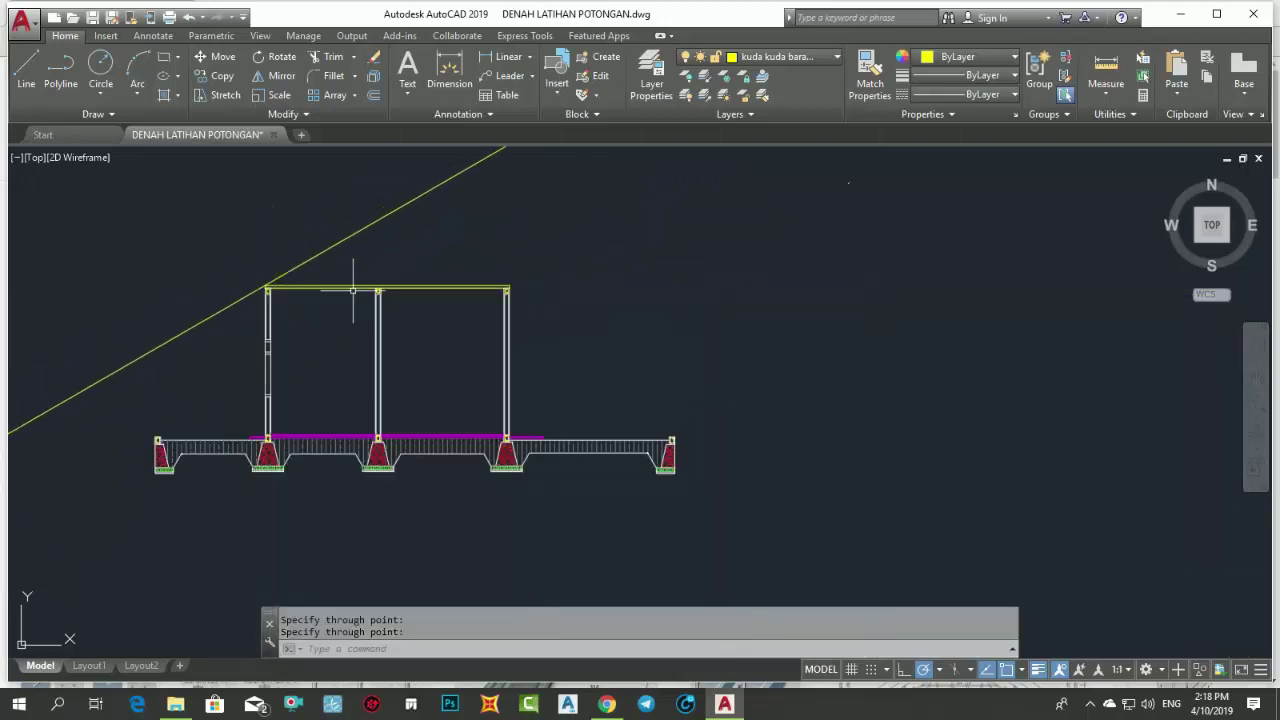
{"action": "scroll", "coordinate": [365, 320], "scroll_direction": "up", "scroll_amount": 2}
- Mirror the sloped line about a vertical axis through the middle column, keeping the original
{"action": "left_click", "coordinate": [400, 306]}
{"action": "left_click", "coordinate": [363, 242]}
{"action": "type", "text": "M"}
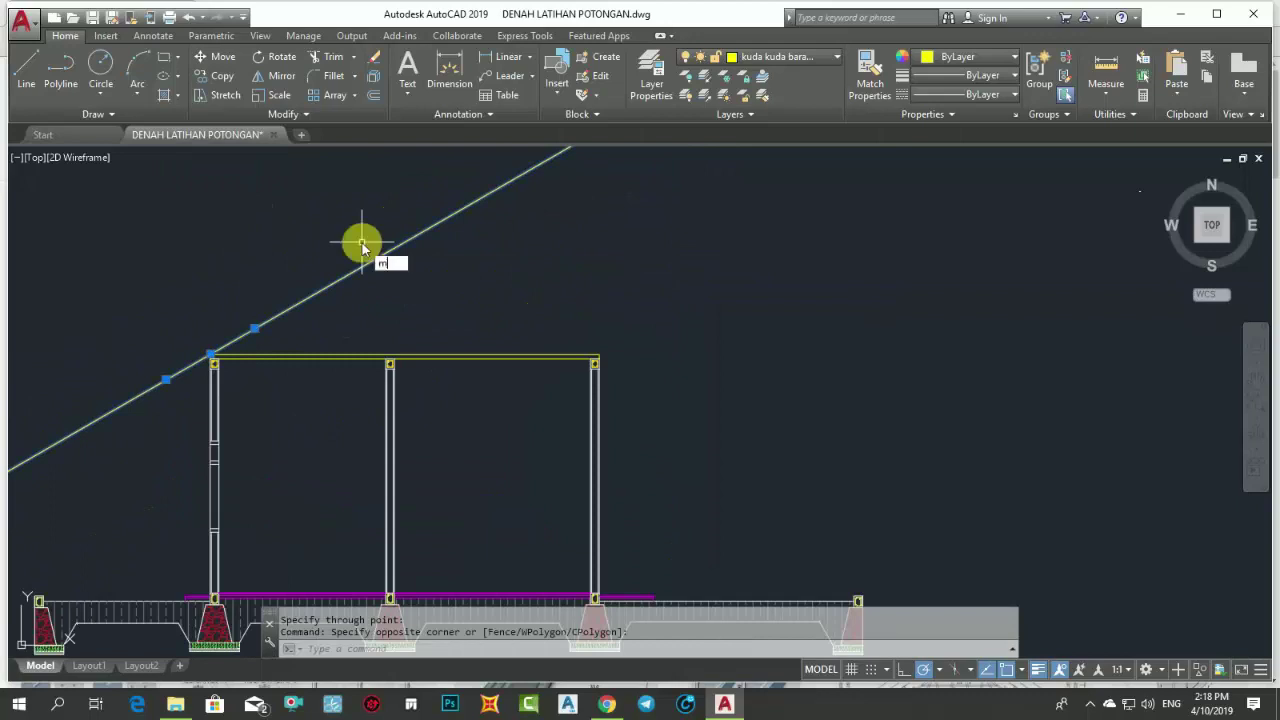
{"action": "type", "text": "I"}
{"action": "key", "text": "Return"}
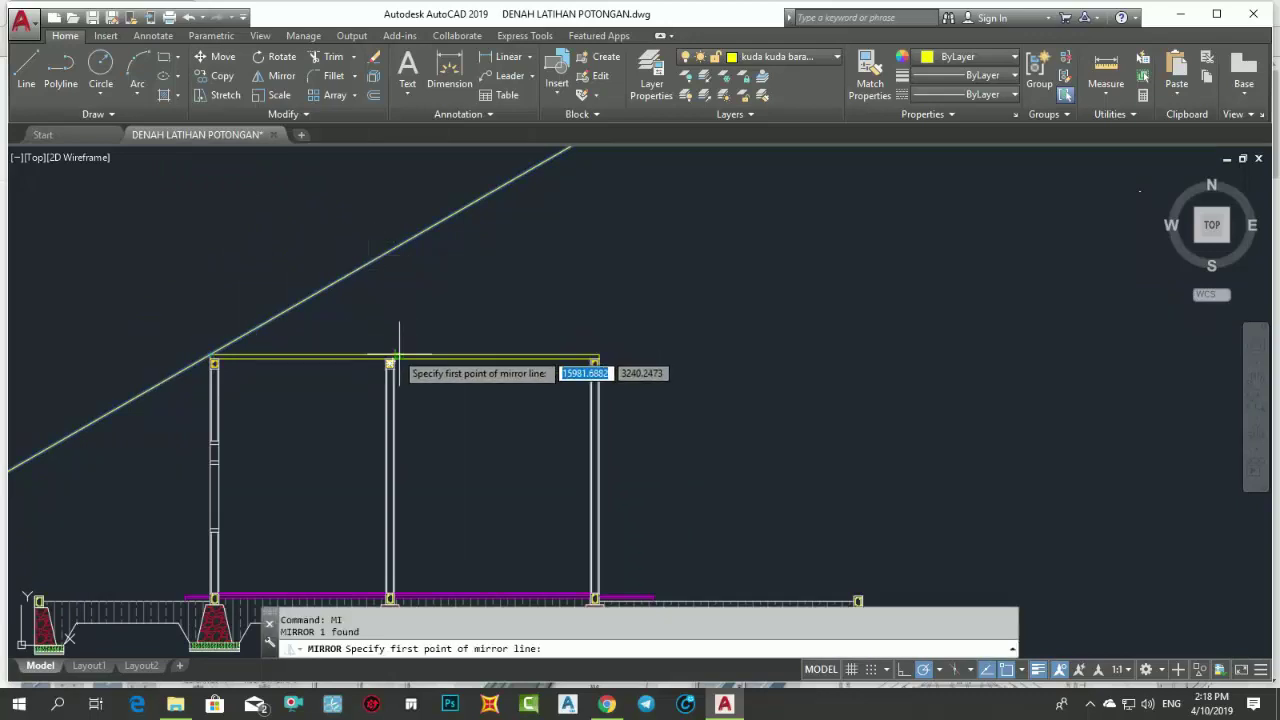
{"action": "scroll", "coordinate": [393, 355], "scroll_direction": "up", "scroll_amount": 4}
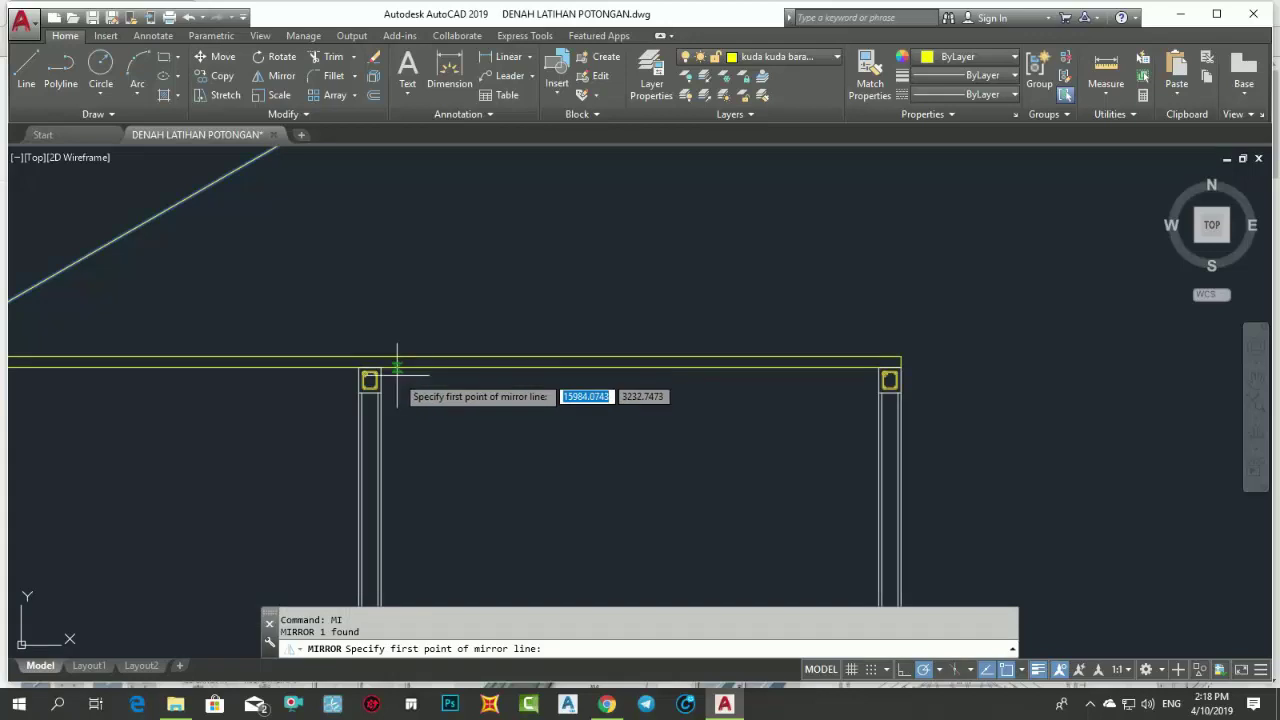
{"action": "scroll", "coordinate": [339, 355], "scroll_direction": "down", "scroll_amount": 4}
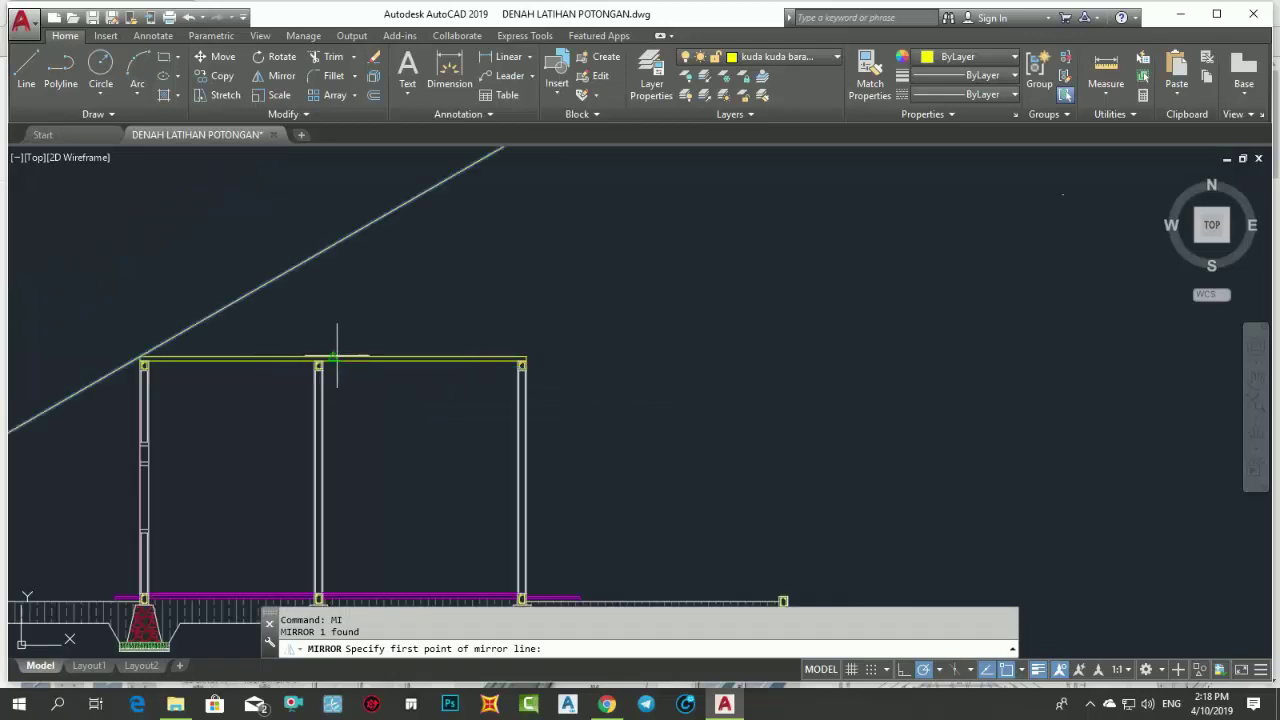
{"action": "left_click", "coordinate": [333, 357]}
{"action": "left_click", "coordinate": [333, 302]}
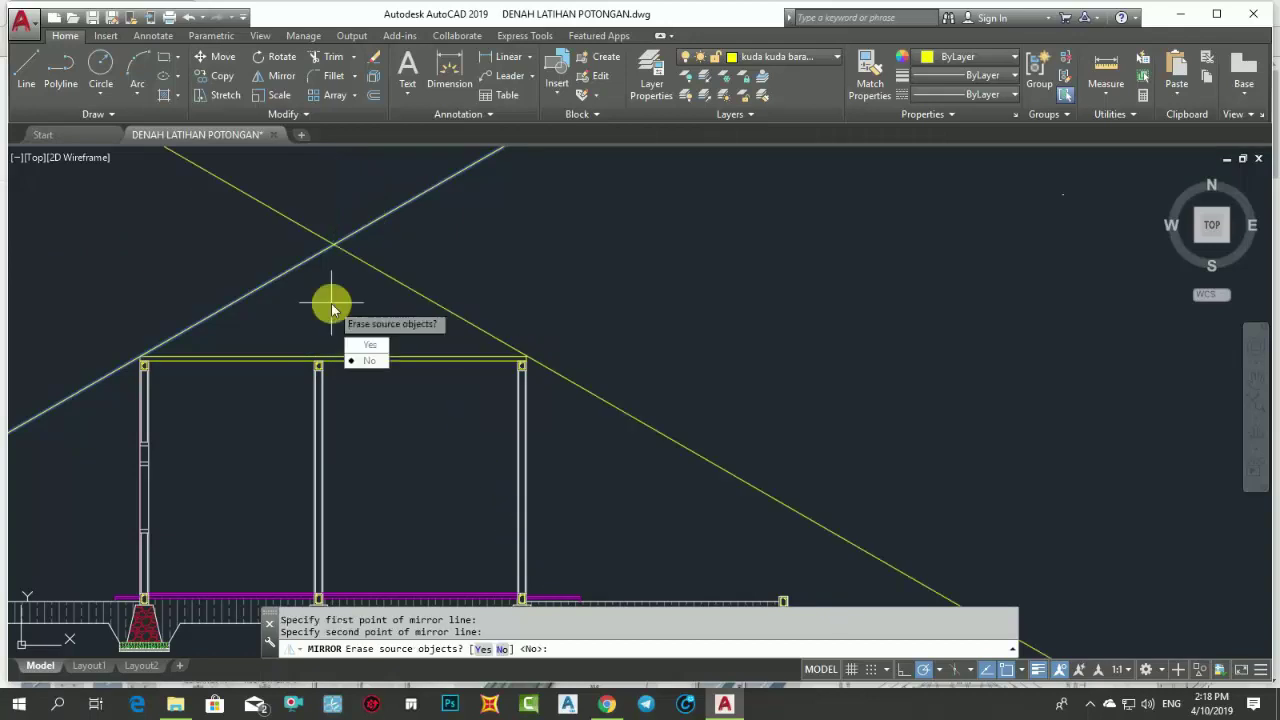
{"action": "key", "text": "Return"}
{"action": "middle_click_drag", "start_coordinate": [334, 295], "coordinate": [420, 295]}
{"action": "type", "text": "f"}
{"action": "key", "text": "Return"}
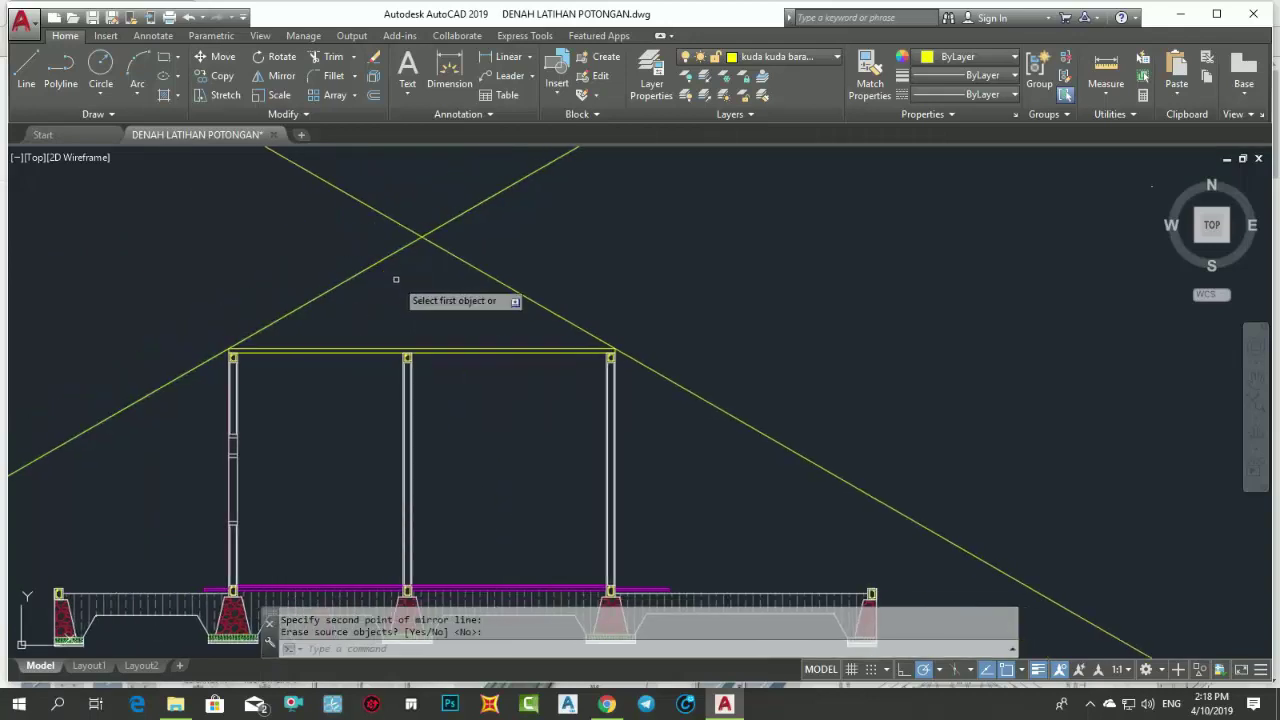
- Fillet the left and right roof lines so they meet at a single apex
{"action": "left_click", "coordinate": [395, 256]}
{"action": "left_click", "coordinate": [441, 256]}
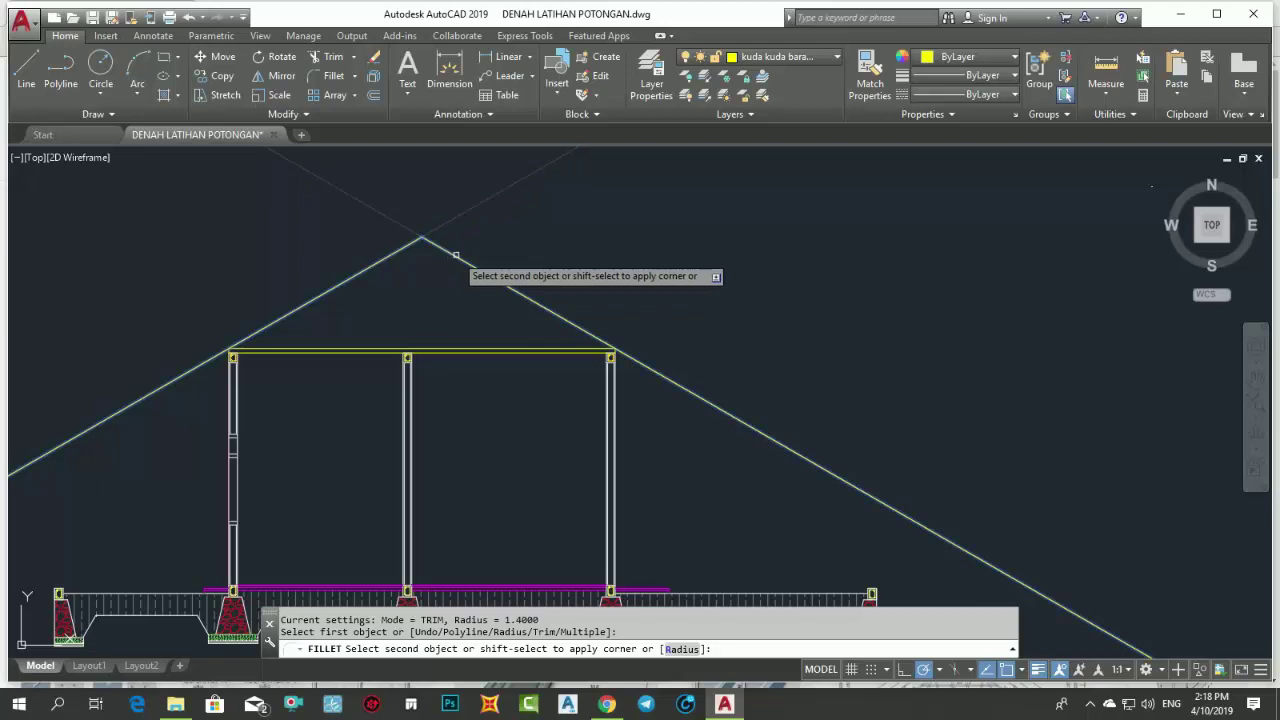
{"action": "mouse_move", "coordinate": [511, 286]}
{"action": "middle_mouse_down"}
{"action": "mouse_move", "coordinate": [785, 299]}
{"action": "mouse_move", "coordinate": [686, 197]}
{"action": "middle_mouse_up"}
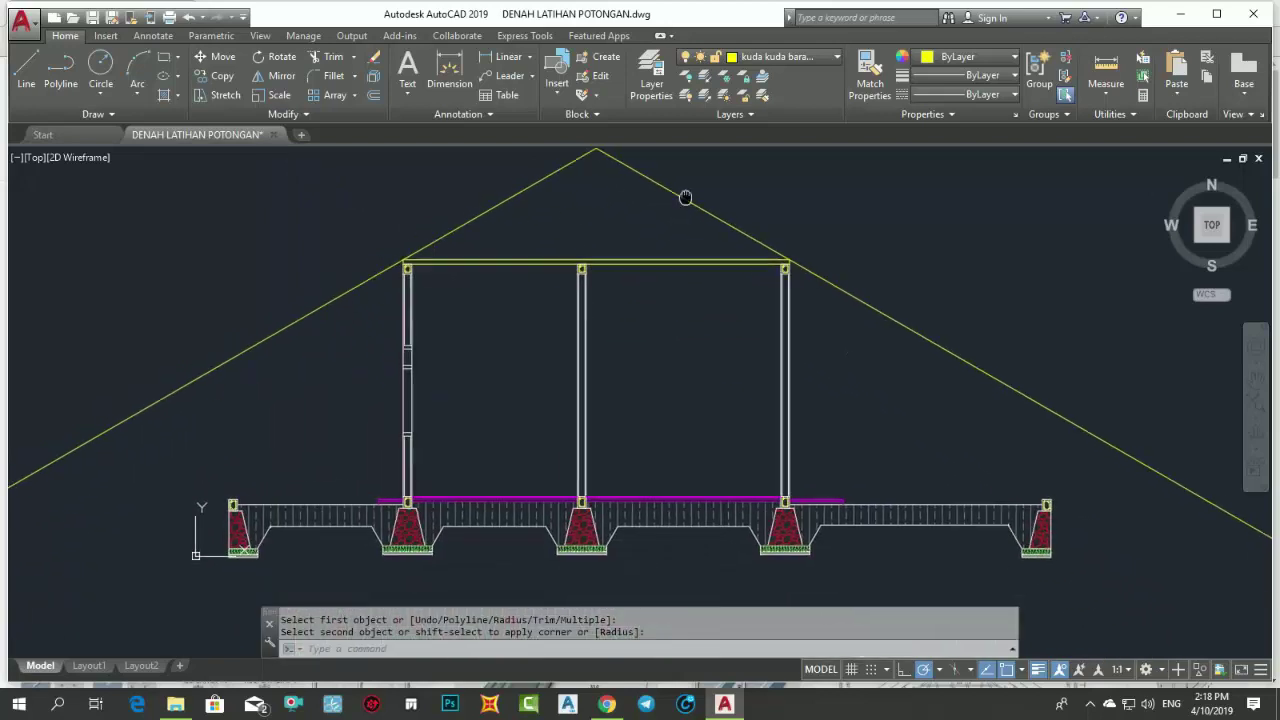
{"action": "scroll", "coordinate": [650, 240], "scroll_direction": "up", "scroll_amount": 2}
{"action": "scroll", "coordinate": [610, 350], "scroll_direction": "up", "scroll_amount": 2}
{"action": "scroll", "coordinate": [591, 434], "scroll_direction": "down", "scroll_amount": 2}
{"action": "scroll", "coordinate": [563, 434], "scroll_direction": "down", "scroll_amount": 2}
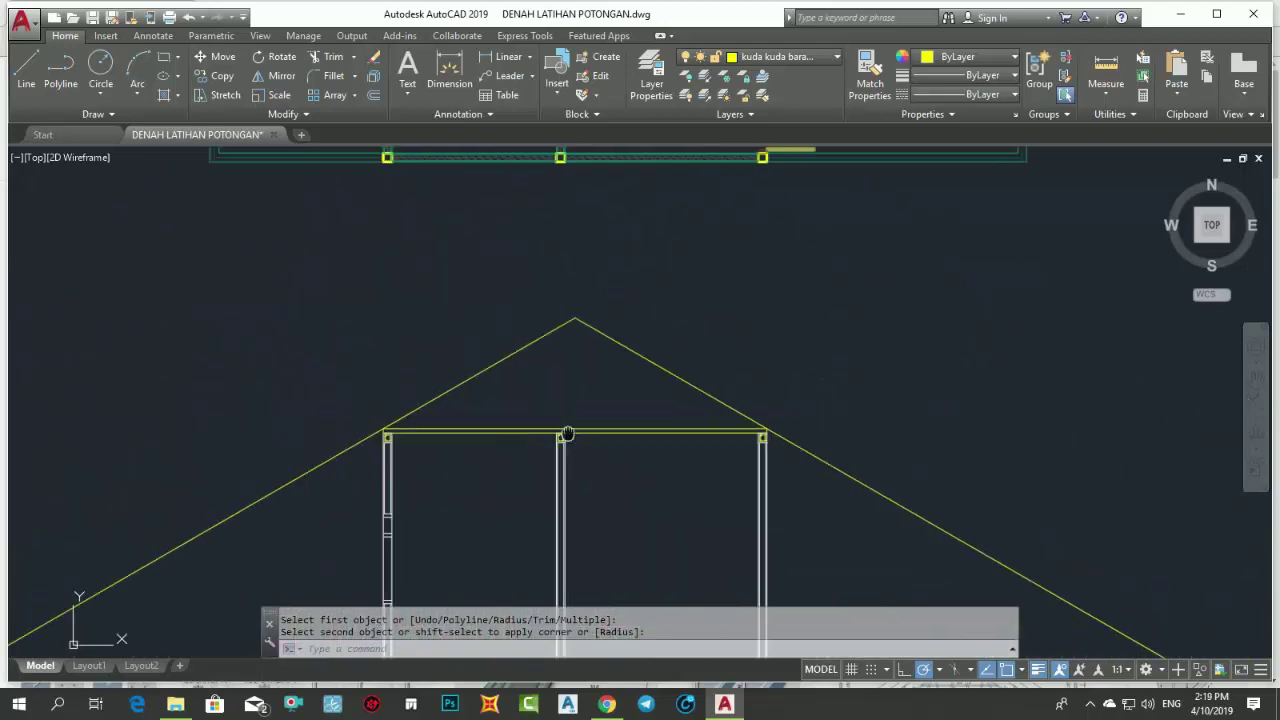
{"action": "scroll", "coordinate": [609, 434], "scroll_direction": "up", "scroll_amount": 4}
- Pan and zoom across the foundations, elevations and floor plans, returning to the roof section
{"action": "mouse_move", "coordinate": [609, 434]}
{"action": "middle_mouse_down"}
{"action": "mouse_move", "coordinate": [703, 371]}
{"action": "mouse_move", "coordinate": [720, 378]}
{"action": "middle_mouse_up"}
{"action": "scroll", "coordinate": [612, 428], "scroll_direction": "down", "scroll_amount": 3}
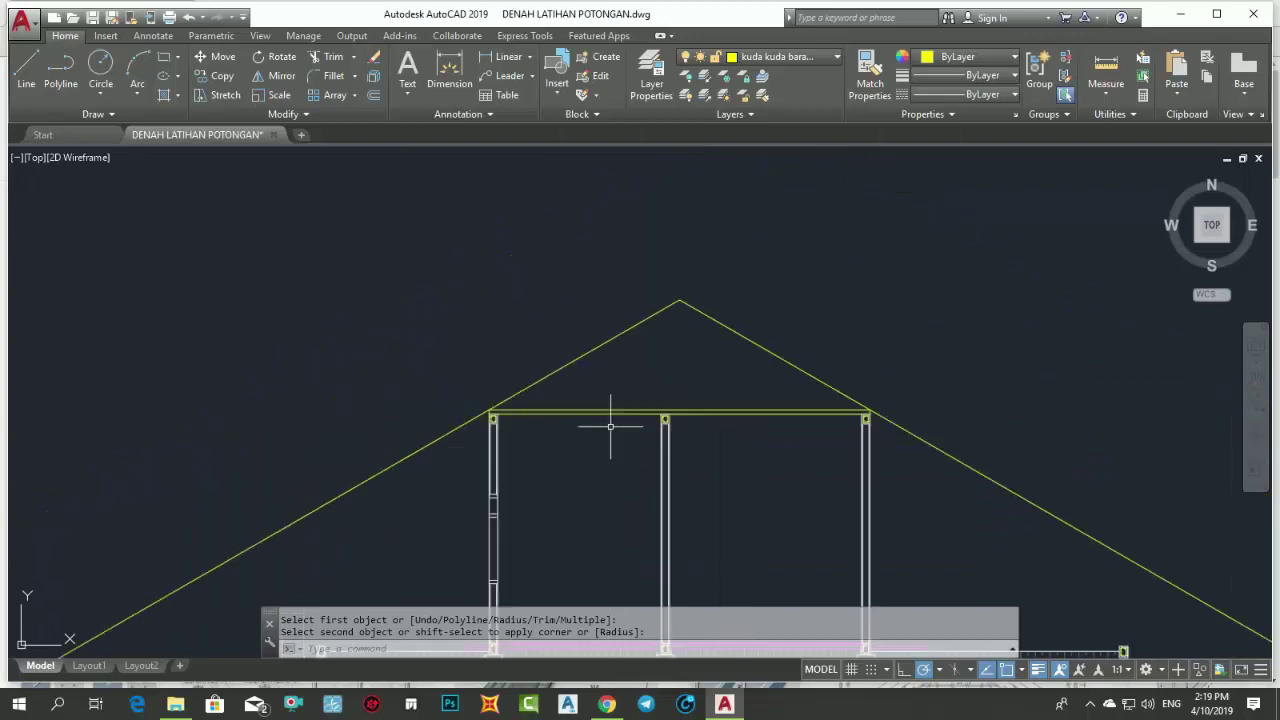
{"action": "middle_click_drag", "start_coordinate": [609, 429], "coordinate": [620, 349]}
{"action": "scroll", "coordinate": [552, 332], "scroll_direction": "up", "scroll_amount": 3}
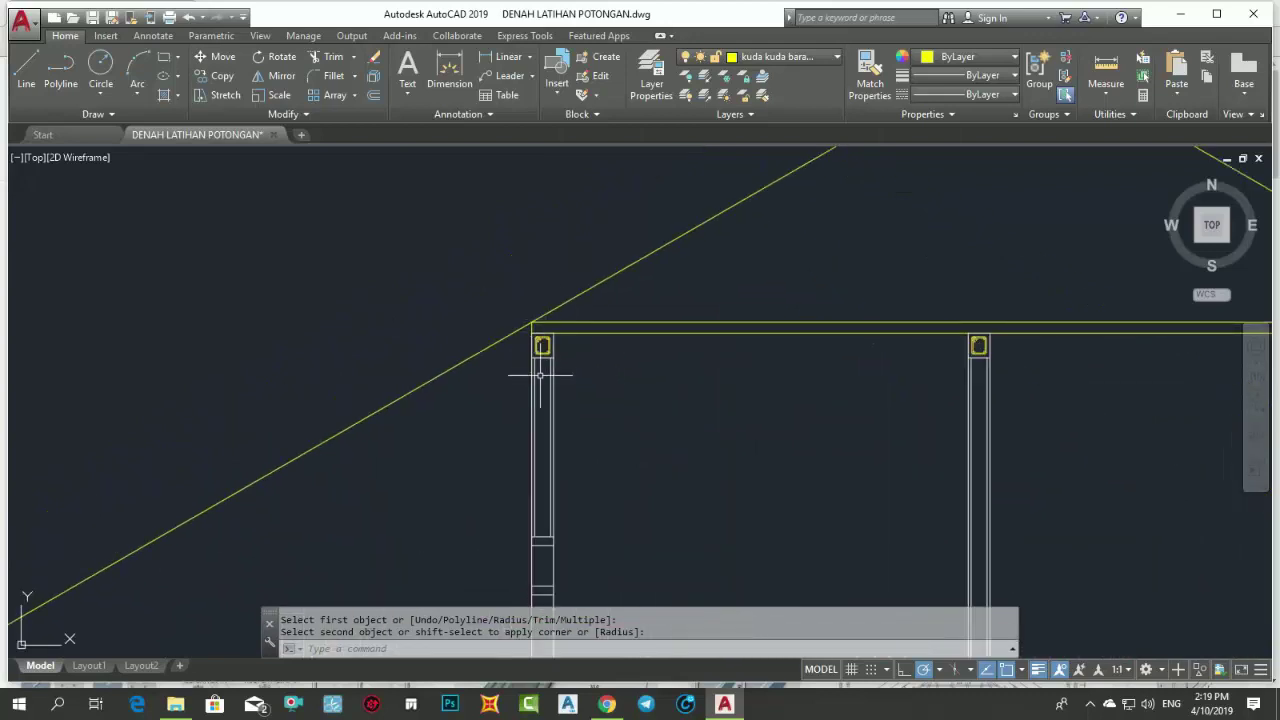
{"action": "scroll", "coordinate": [540, 376], "scroll_direction": "down", "scroll_amount": 4}
{"action": "scroll", "coordinate": [540, 386], "scroll_direction": "down", "scroll_amount": 6}
{"action": "middle_click_drag", "start_coordinate": [717, 325], "coordinate": [703, 323]}
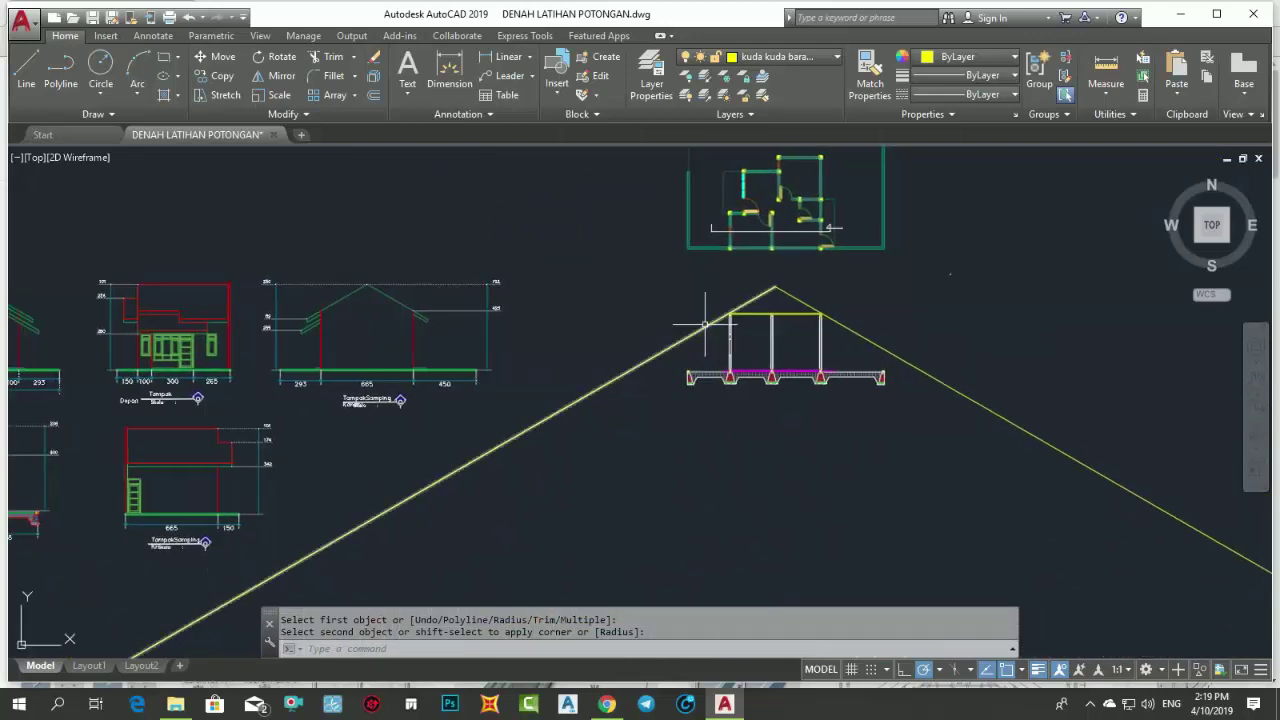
{"action": "scroll", "coordinate": [288, 302], "scroll_direction": "up", "scroll_amount": 2}
{"action": "scroll", "coordinate": [345, 323], "scroll_direction": "down", "scroll_amount": 2}
{"action": "scroll", "coordinate": [345, 323], "scroll_direction": "down", "scroll_amount": 3}
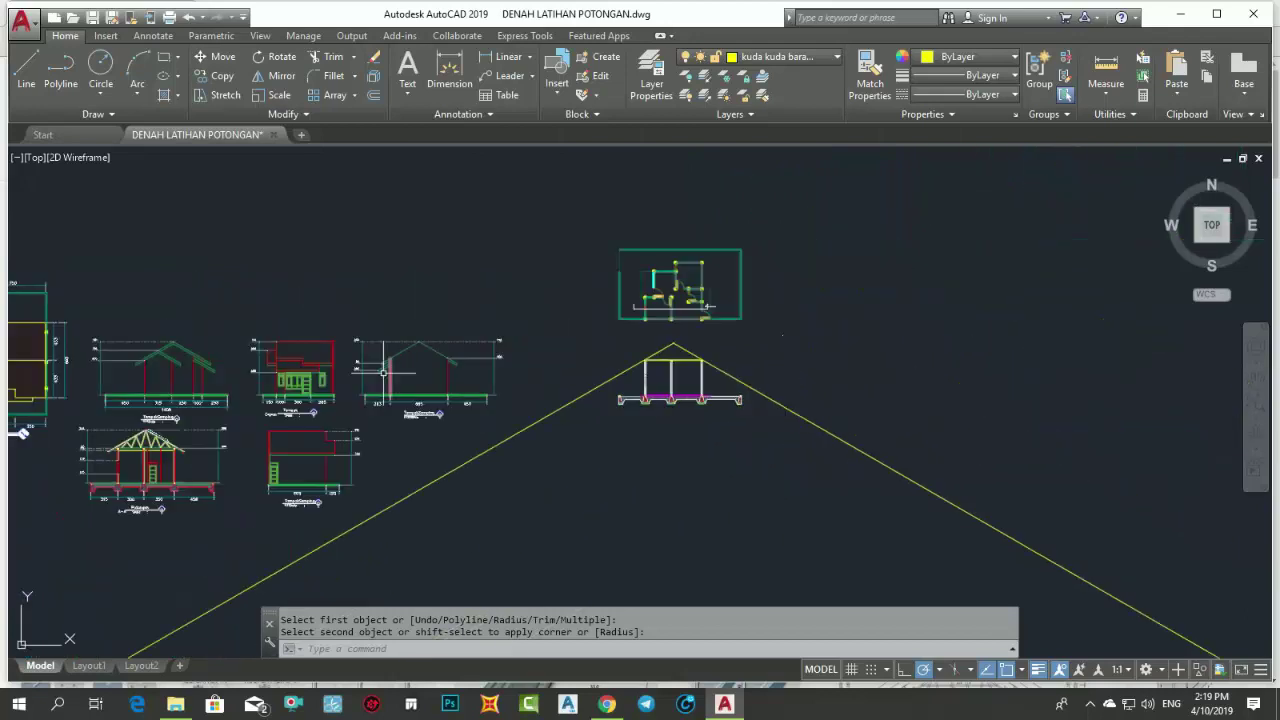
{"action": "scroll", "coordinate": [464, 312], "scroll_direction": "up", "scroll_amount": 3}
{"action": "scroll", "coordinate": [440, 318], "scroll_direction": "up", "scroll_amount": 2}
{"action": "scroll", "coordinate": [390, 335], "scroll_direction": "up", "scroll_amount": 2}
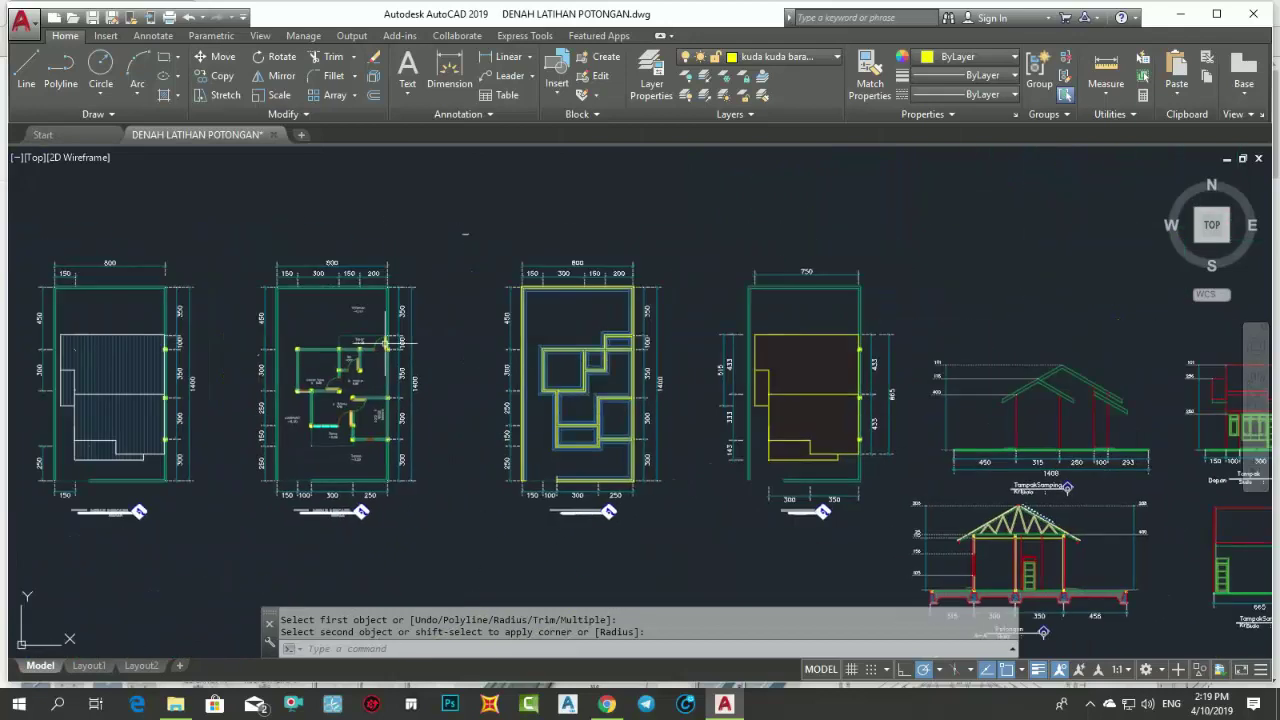
{"action": "scroll", "coordinate": [367, 350], "scroll_direction": "up", "scroll_amount": 1}
{"action": "middle_click_drag", "start_coordinate": [209, 328], "coordinate": [580, 285]}
{"action": "scroll", "coordinate": [580, 285], "scroll_direction": "up", "scroll_amount": 3}
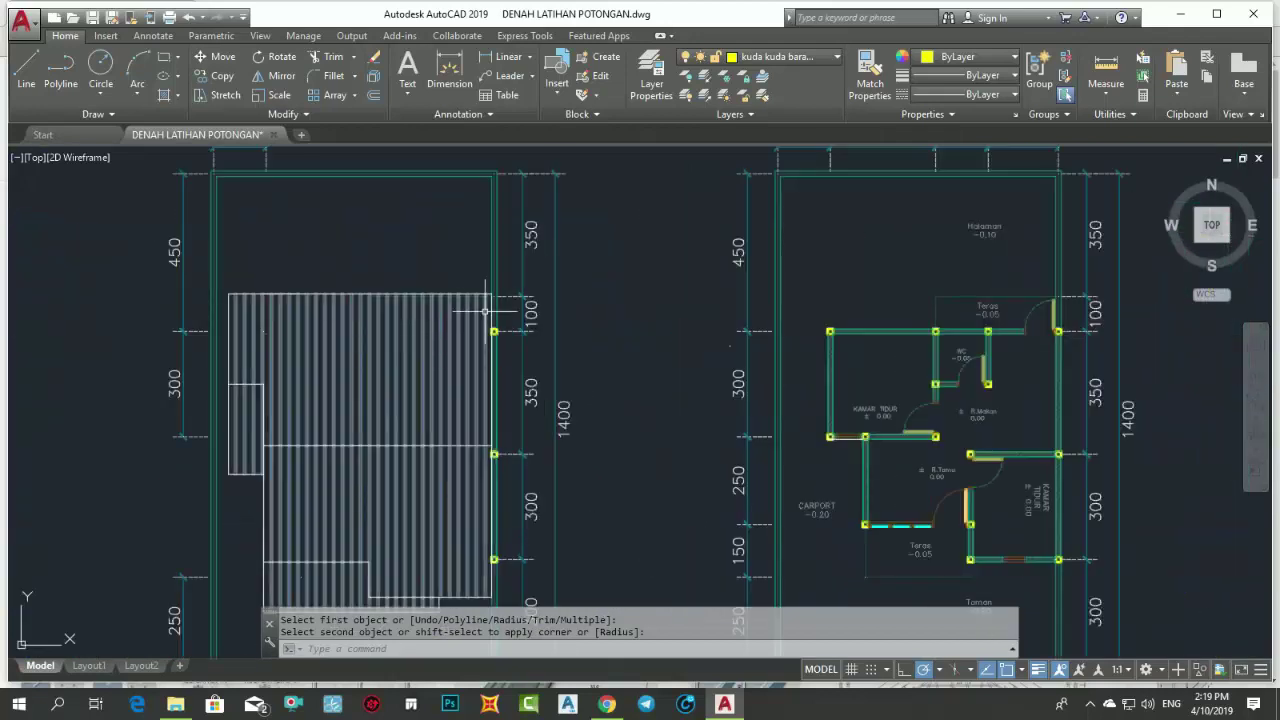
{"action": "scroll", "coordinate": [755, 353], "scroll_direction": "down", "scroll_amount": 8}
{"action": "middle_click_drag", "start_coordinate": [1160, 358], "coordinate": [571, 314]}
{"action": "scroll", "coordinate": [286, 394], "scroll_direction": "up", "scroll_amount": 3}
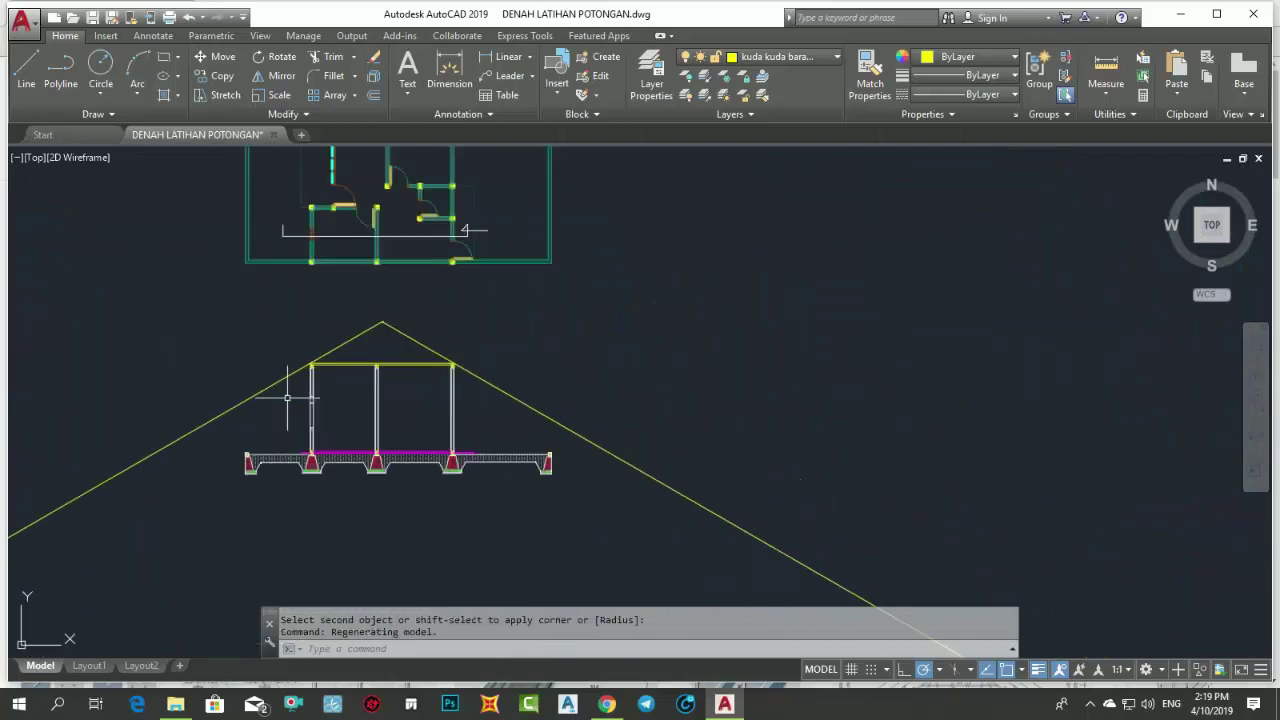
{"action": "scroll", "coordinate": [320, 357], "scroll_direction": "up", "scroll_amount": 3}
{"action": "scroll", "coordinate": [439, 279], "scroll_direction": "up", "scroll_amount": 2}
{"action": "middle_click_drag", "start_coordinate": [439, 279], "coordinate": [390, 417]}
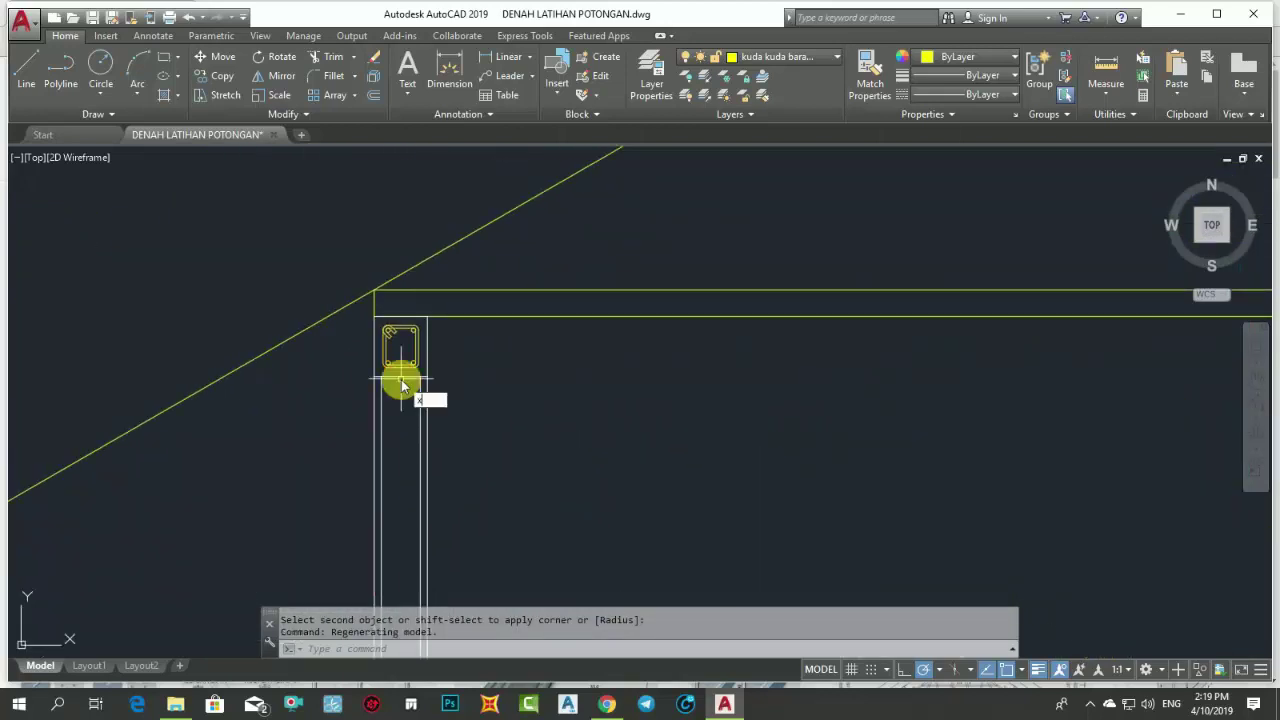
- Draw a vertical construction line through the left column centre
{"action": "type", "text": "l"}
{"action": "key", "text": "Return"}
{"action": "type", "text": "v"}
{"action": "key", "text": "Return"}
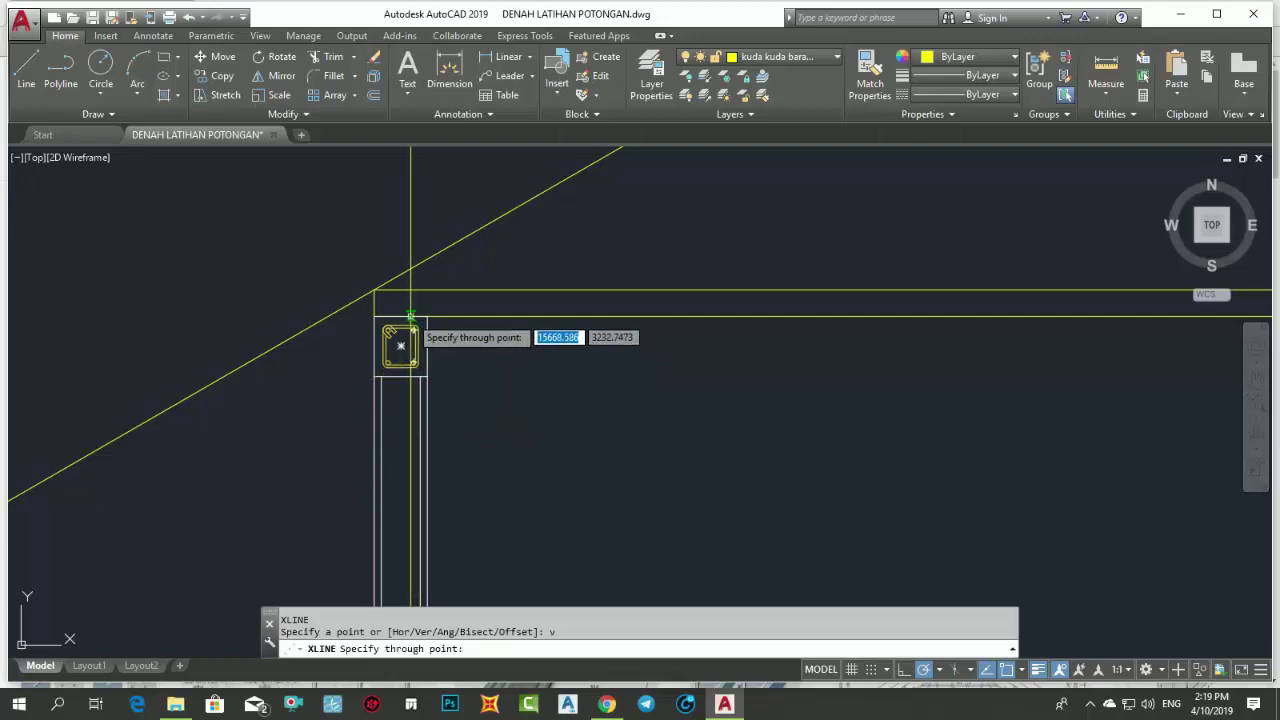
{"action": "left_click", "coordinate": [401, 345]}
{"action": "key", "text": "Return"}
- Offset the vertical guide 100 units to the left of the column
{"action": "type", "text": "c"}
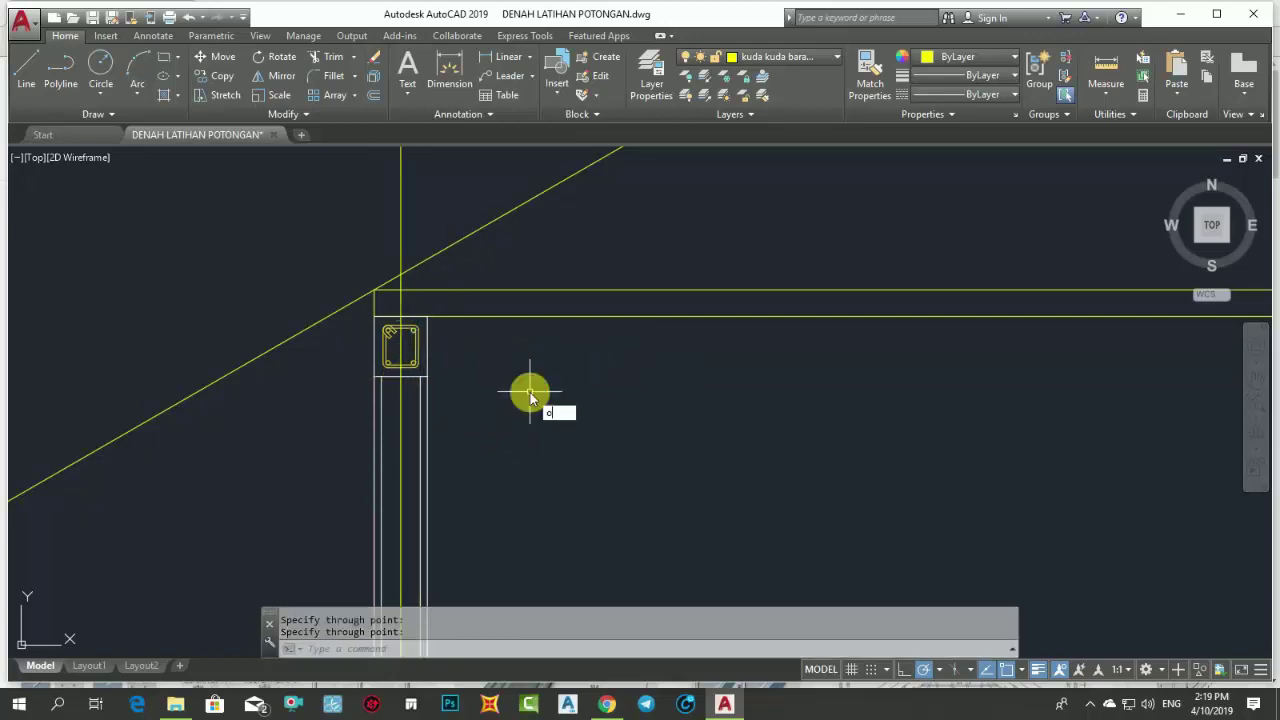
{"action": "key", "text": "Return"}
{"action": "type", "text": "100"}
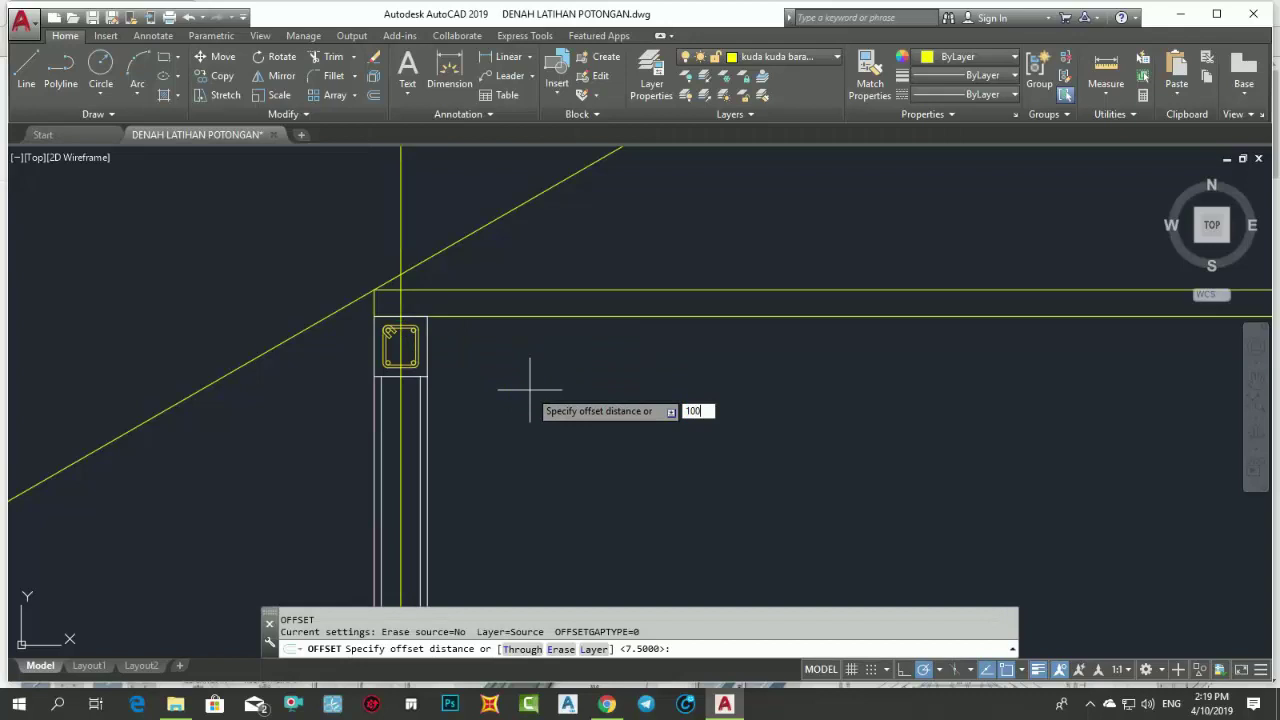
{"action": "key", "text": "Return"}
{"action": "left_click", "coordinate": [400, 231]}
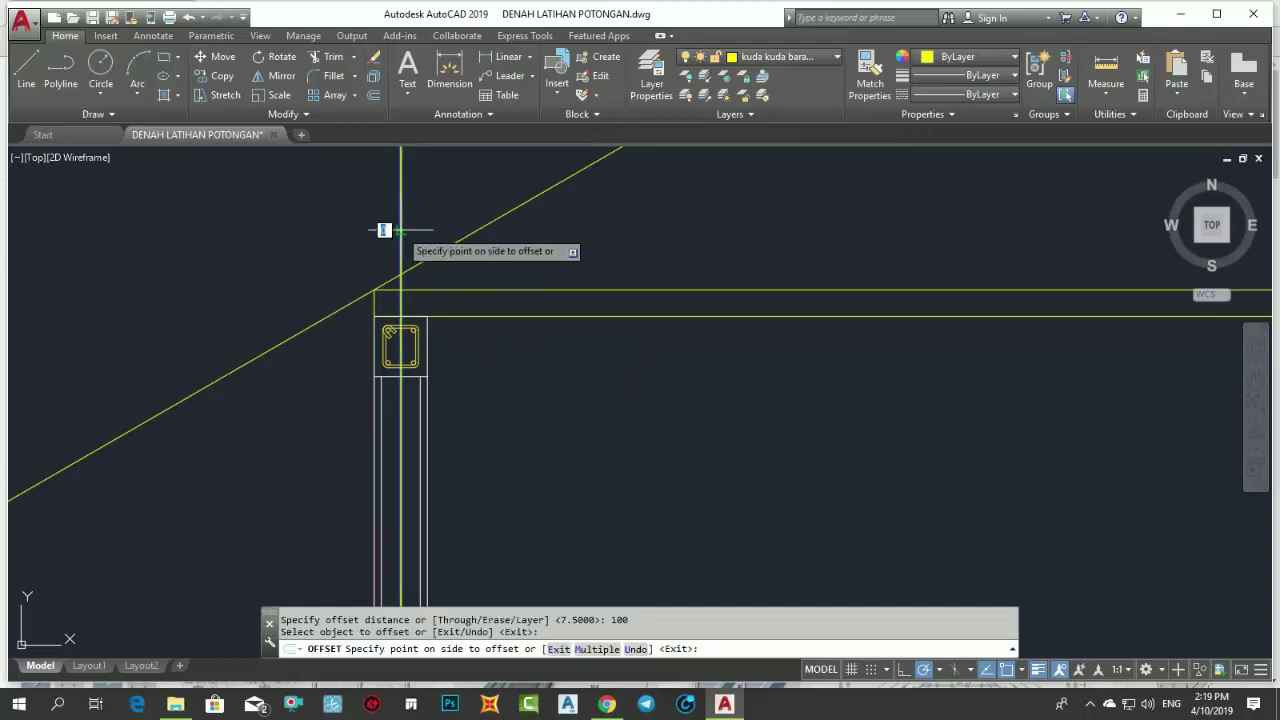
{"action": "left_click", "coordinate": [385, 285]}
{"action": "scroll", "coordinate": [375, 290], "scroll_direction": "down", "scroll_amount": 5}
{"action": "key", "text": "Escape"}
- Delete the column-centre guide line and the right roof line
{"action": "left_click", "coordinate": [384, 272]}
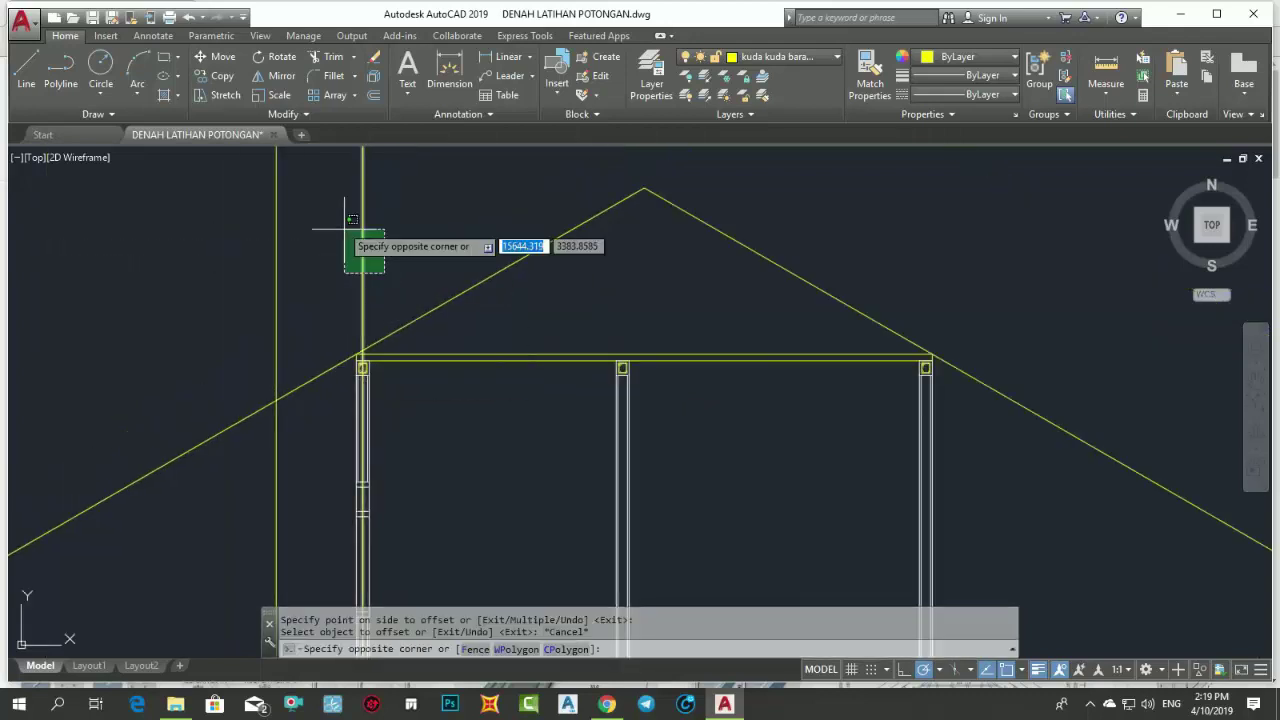
{"action": "left_click", "coordinate": [344, 229]}
{"action": "key", "text": "Delete"}
{"action": "left_click", "coordinate": [718, 290]}
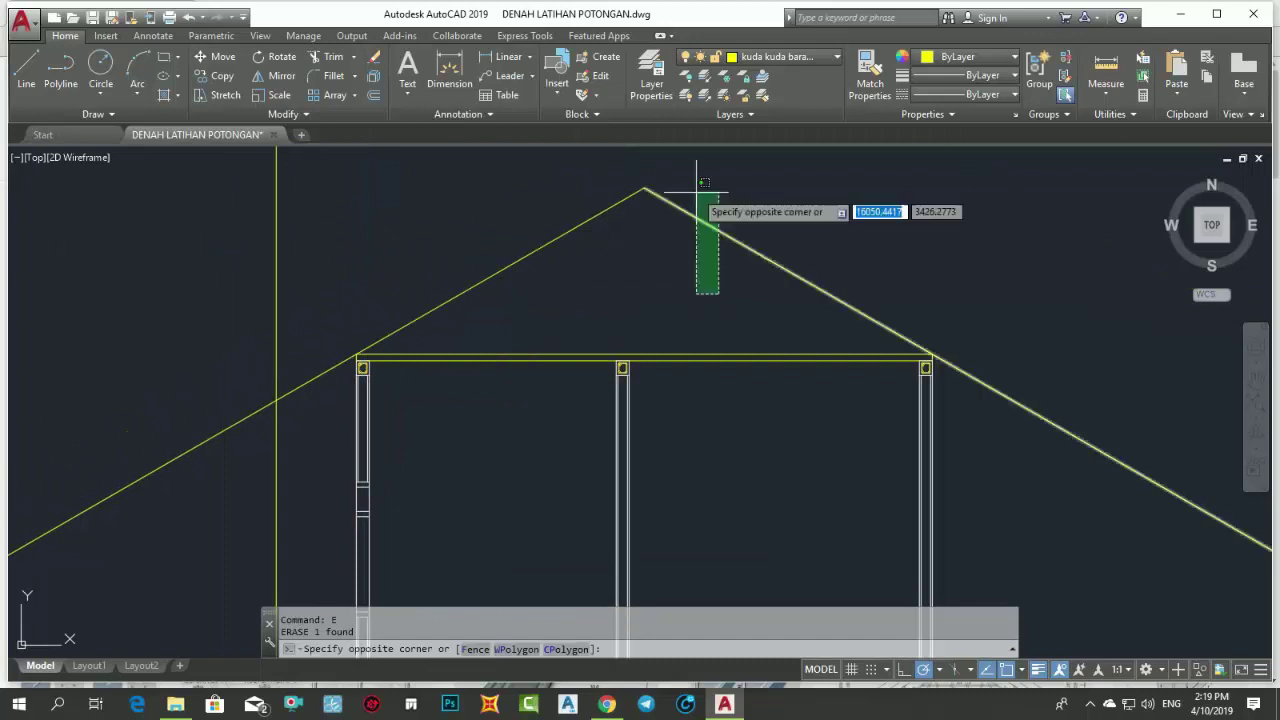
{"action": "left_click", "coordinate": [692, 187]}
{"action": "key", "text": "Delete"}
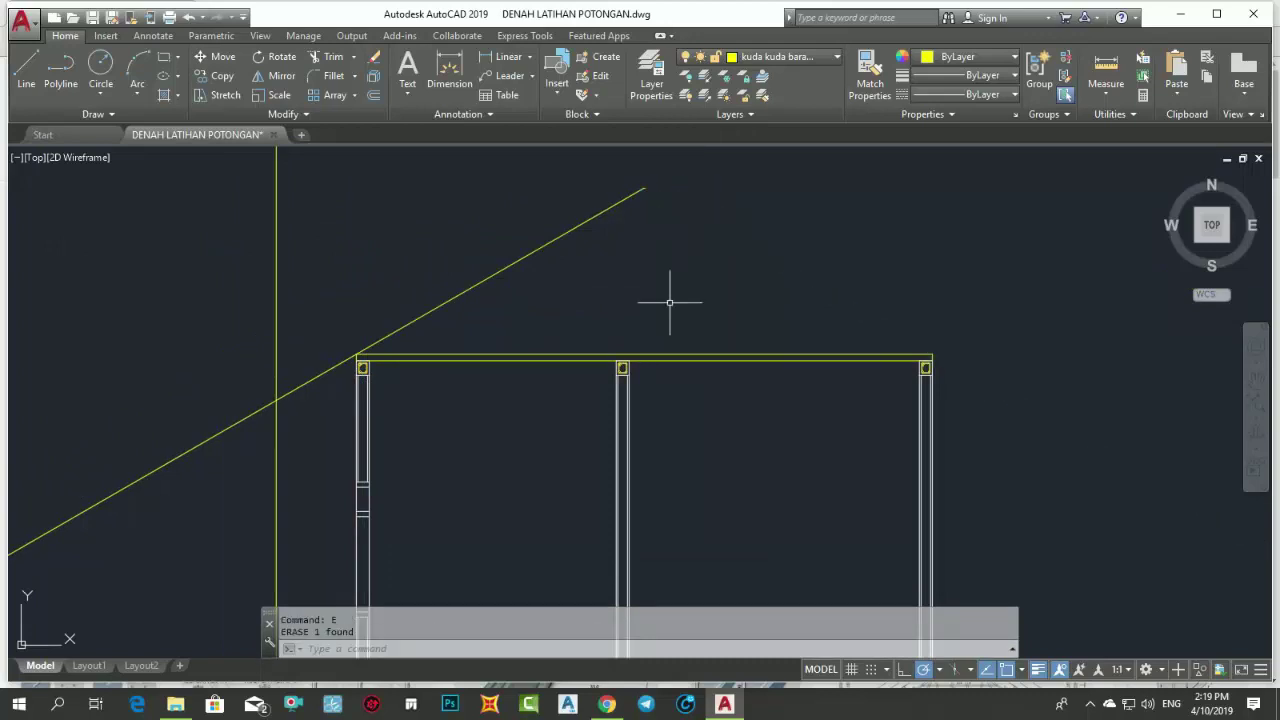
{"action": "middle_click_drag", "start_coordinate": [652, 274], "coordinate": [646, 337]}
- Offset the left rafter 7.5 upward to make a parallel line
{"action": "type", "text": "o"}
{"action": "key", "text": "Return"}
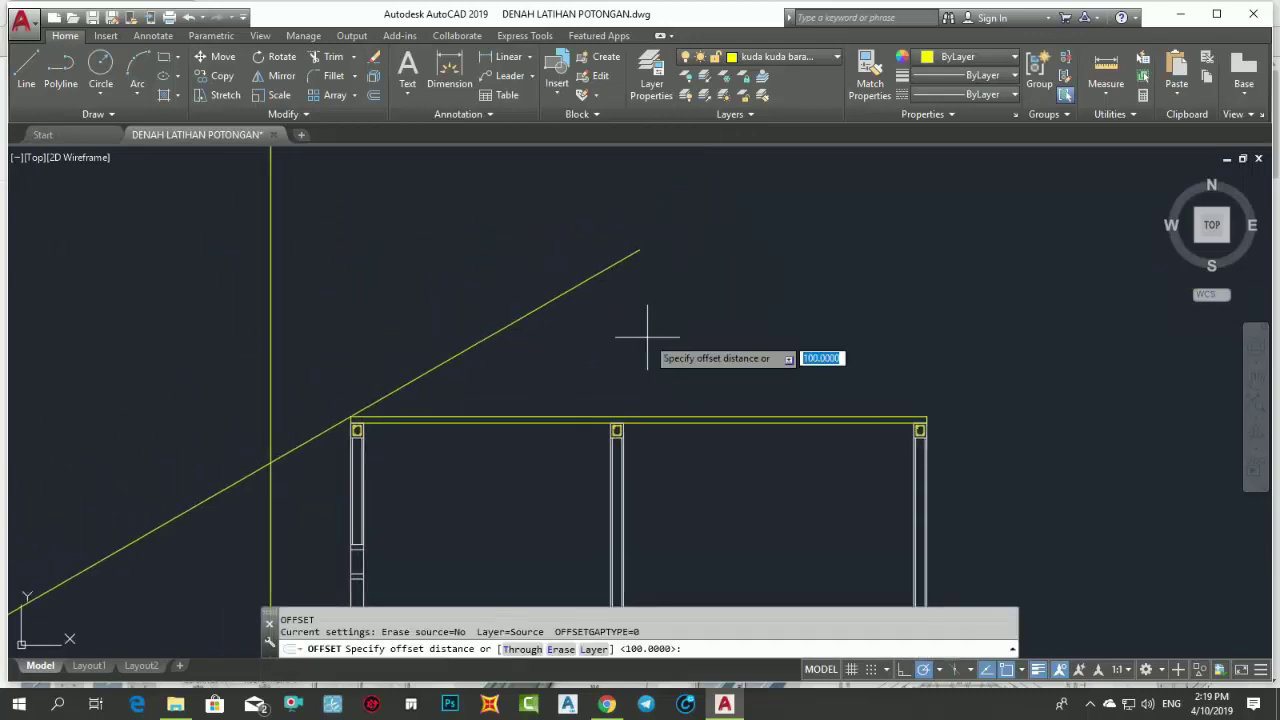
{"action": "type", "text": "7.5"}
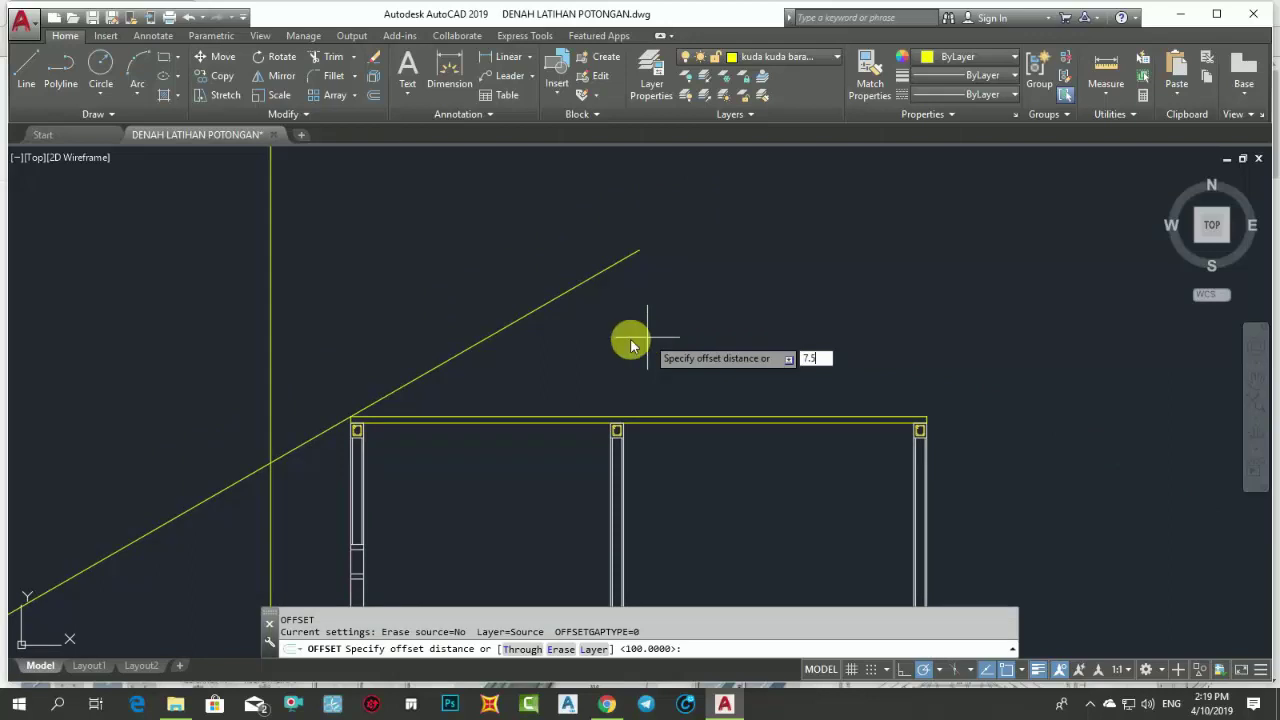
{"action": "key", "text": "Return"}
{"action": "left_click", "coordinate": [588, 280]}
{"action": "left_click", "coordinate": [560, 257]}
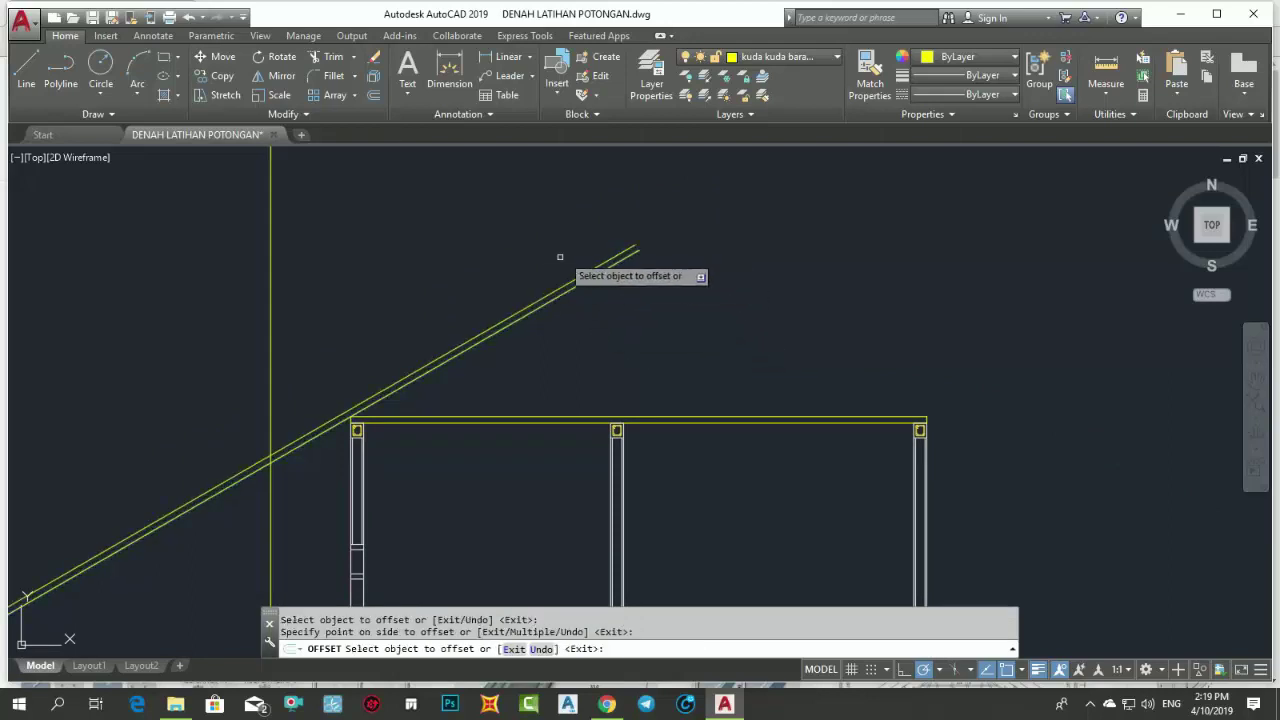
{"action": "key", "text": "Escape"}
{"action": "type", "text": "T"}
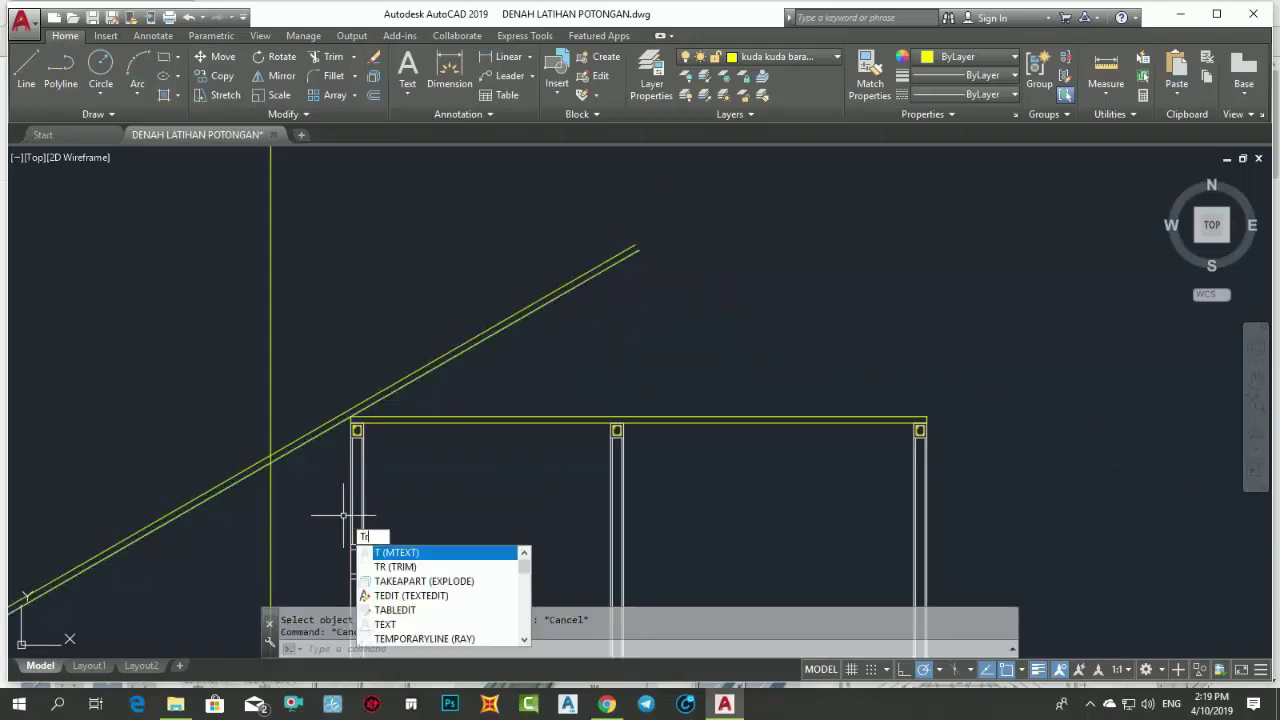
- Trim the eave guide and the rafter lines' lower ends so both end at the eave
{"action": "type", "text": "r"}
{"action": "key", "text": "Return"}
{"action": "left_click", "coordinate": [329, 517]}
{"action": "left_click", "coordinate": [237, 380]}
{"action": "key", "text": "Return"}
{"action": "left_click", "coordinate": [296, 341]}
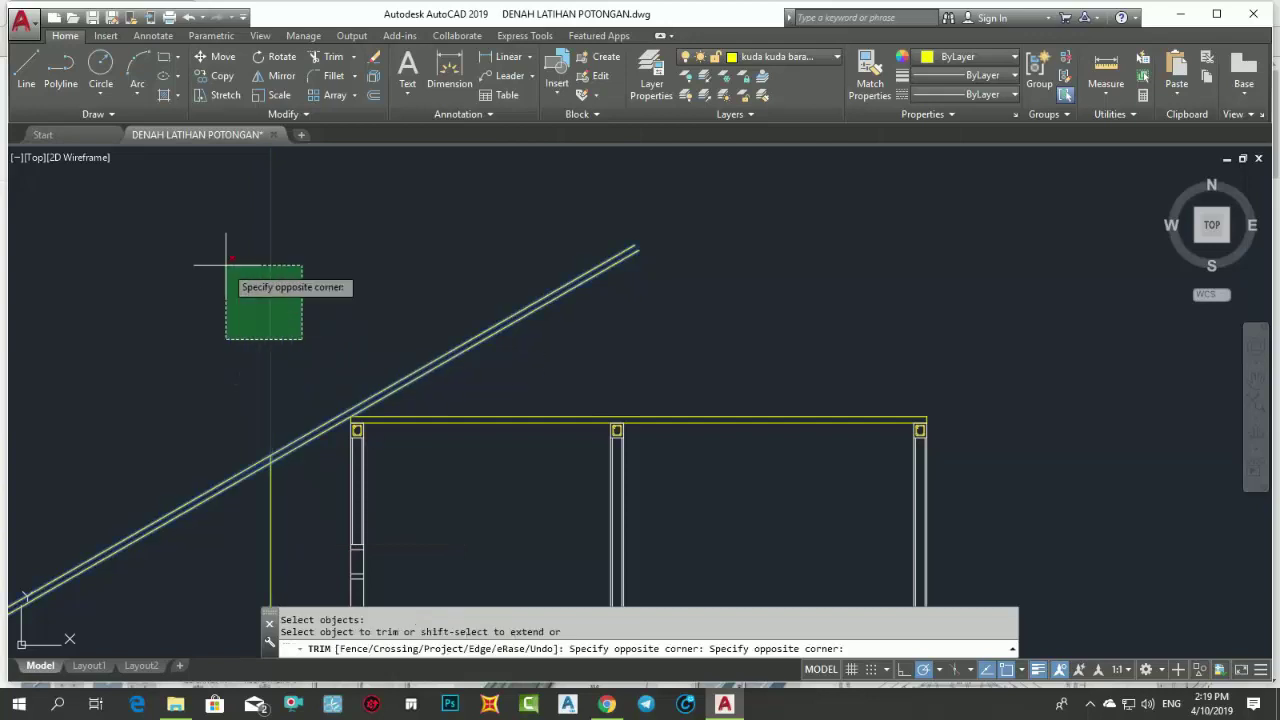
{"action": "left_click", "coordinate": [229, 266]}
{"action": "left_click", "coordinate": [229, 557]}
{"action": "left_click", "coordinate": [127, 418]}
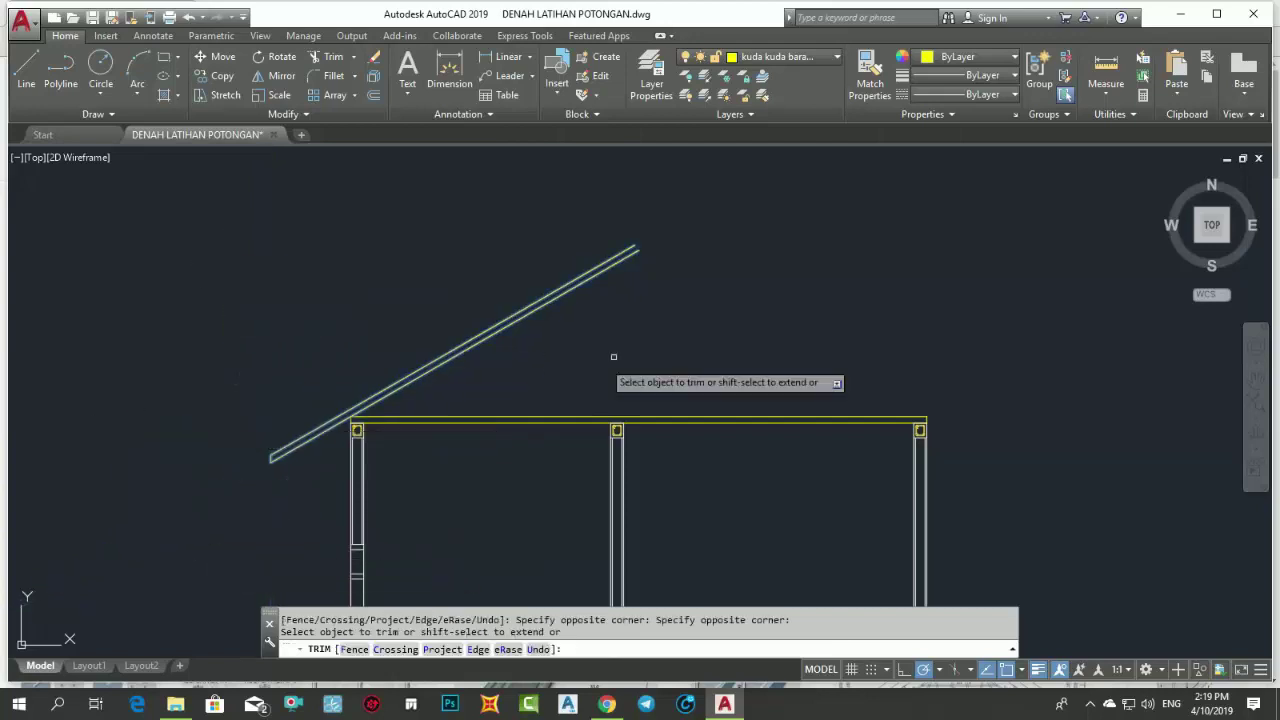
{"action": "key", "text": "Escape"}
{"action": "scroll", "coordinate": [591, 300], "scroll_direction": "up", "scroll_amount": 3}
{"action": "scroll", "coordinate": [530, 284], "scroll_direction": "up", "scroll_amount": 2}
{"action": "scroll", "coordinate": [530, 284], "scroll_direction": "up", "scroll_amount": 3}
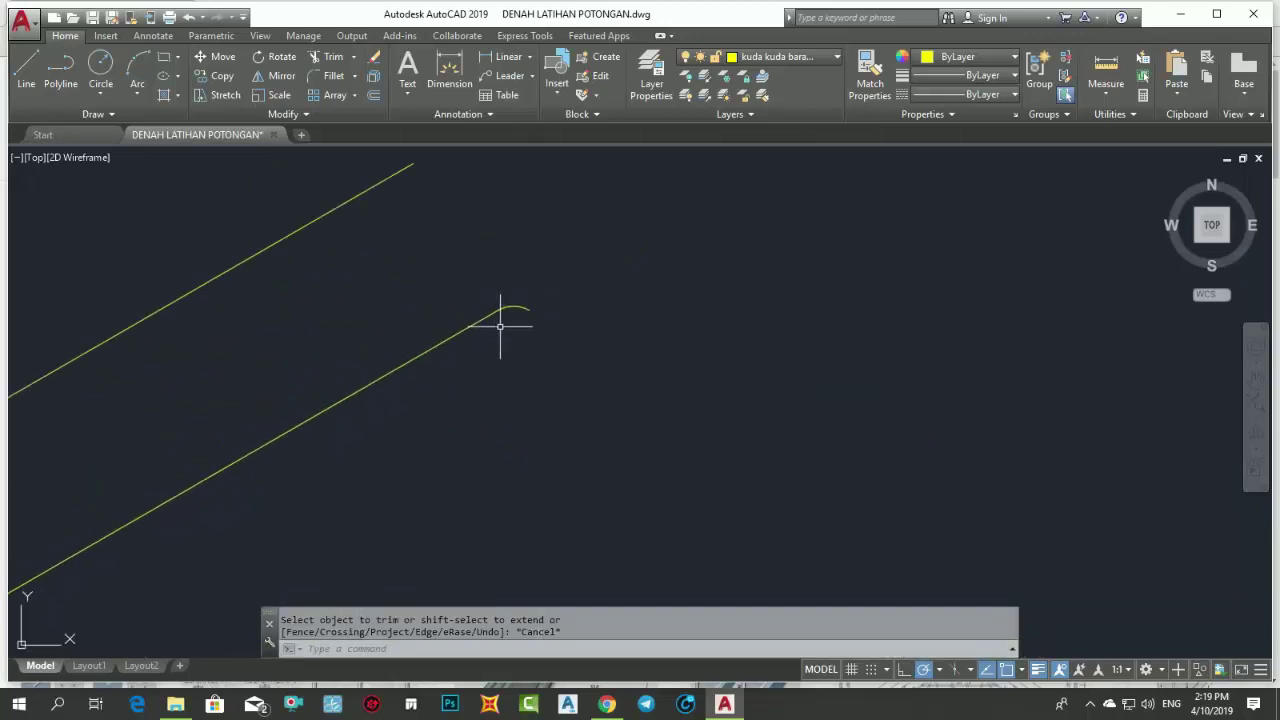
{"action": "scroll", "coordinate": [503, 329], "scroll_direction": "up", "scroll_amount": 1}
- Erase the stray piece at the rafter's top end
{"action": "left_click", "coordinate": [534, 297]}
{"action": "scroll", "coordinate": [534, 297], "scroll_direction": "down", "scroll_amount": 1}
{"action": "scroll", "coordinate": [556, 349], "scroll_direction": "down", "scroll_amount": 5}
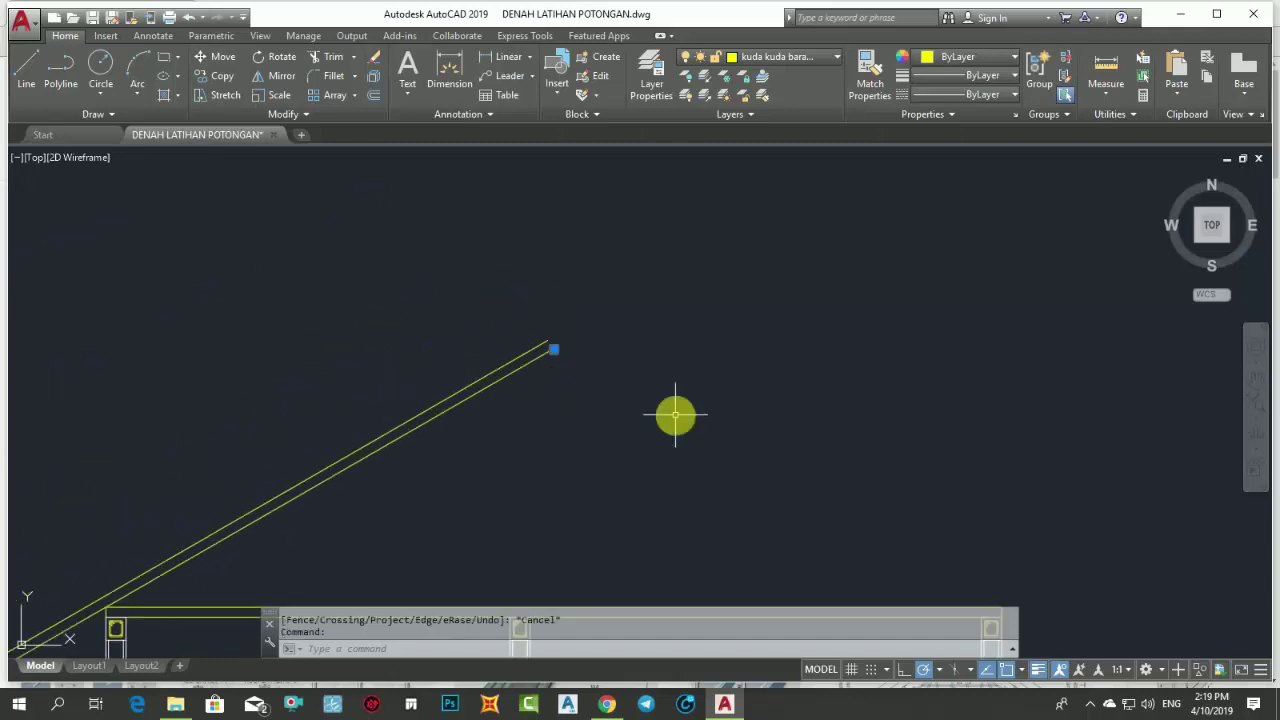
{"action": "type", "text": "e"}
{"action": "key", "text": "Return"}
{"action": "scroll", "coordinate": [591, 334], "scroll_direction": "down", "scroll_amount": 3}
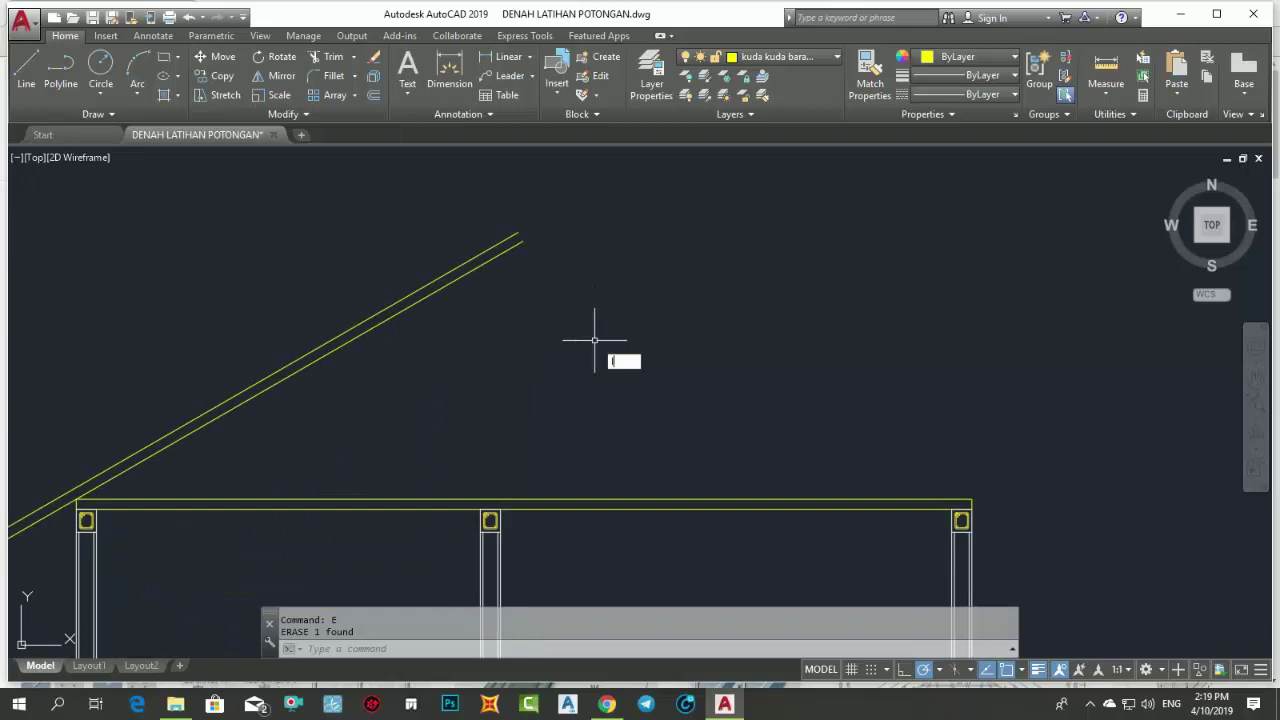
- Draw a vertical line from the tie beam up past the rafters
{"action": "key", "text": "Return"}
{"action": "left_click", "coordinate": [524, 498]}
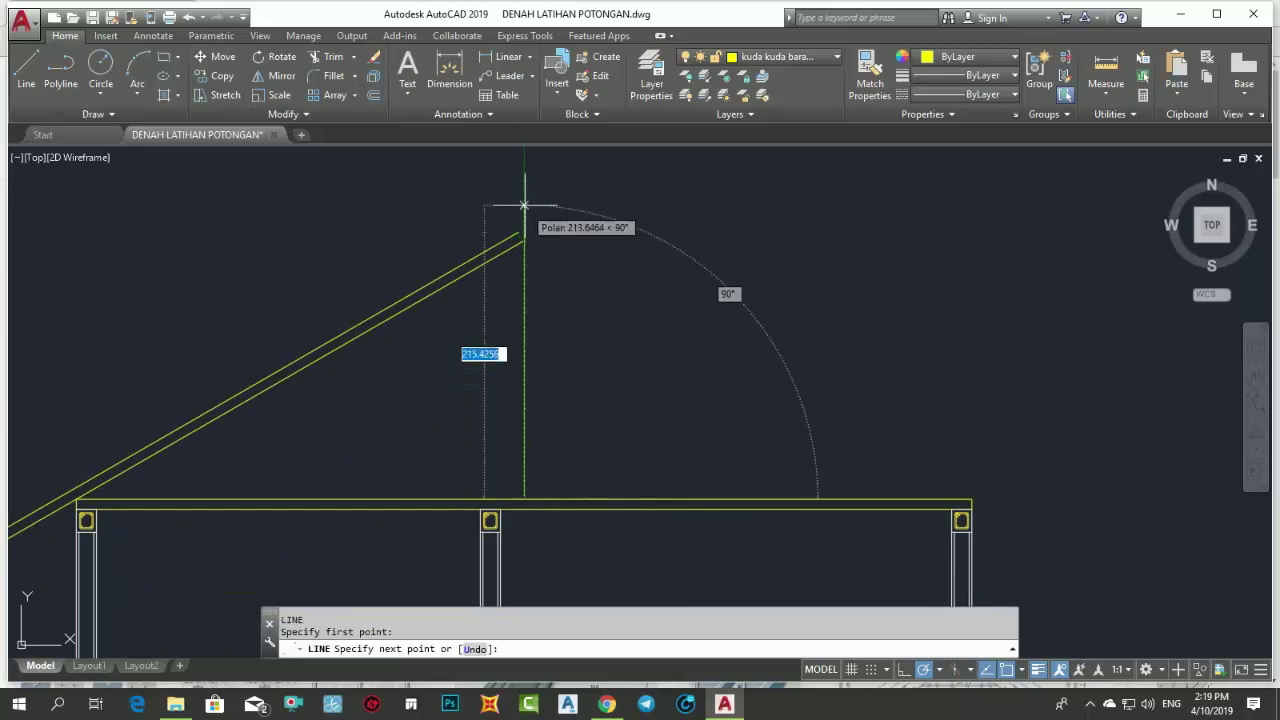
{"action": "left_click", "coordinate": [526, 160]}
{"action": "scroll", "coordinate": [503, 271], "scroll_direction": "up", "scroll_amount": 6}
{"action": "middle_click_drag", "start_coordinate": [502, 361], "coordinate": [504, 454]}
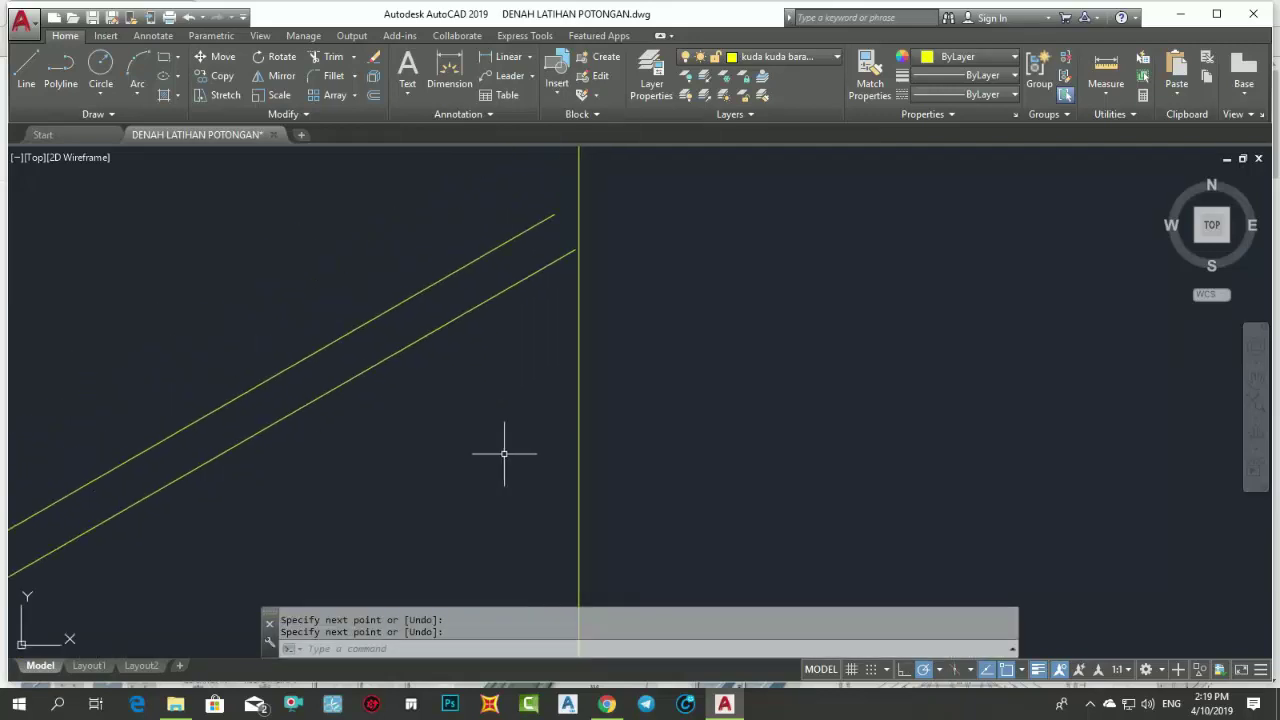
- Extend both left rafter lines up to the vertical post line
{"action": "type", "text": "e"}
{"action": "key", "text": "Return"}
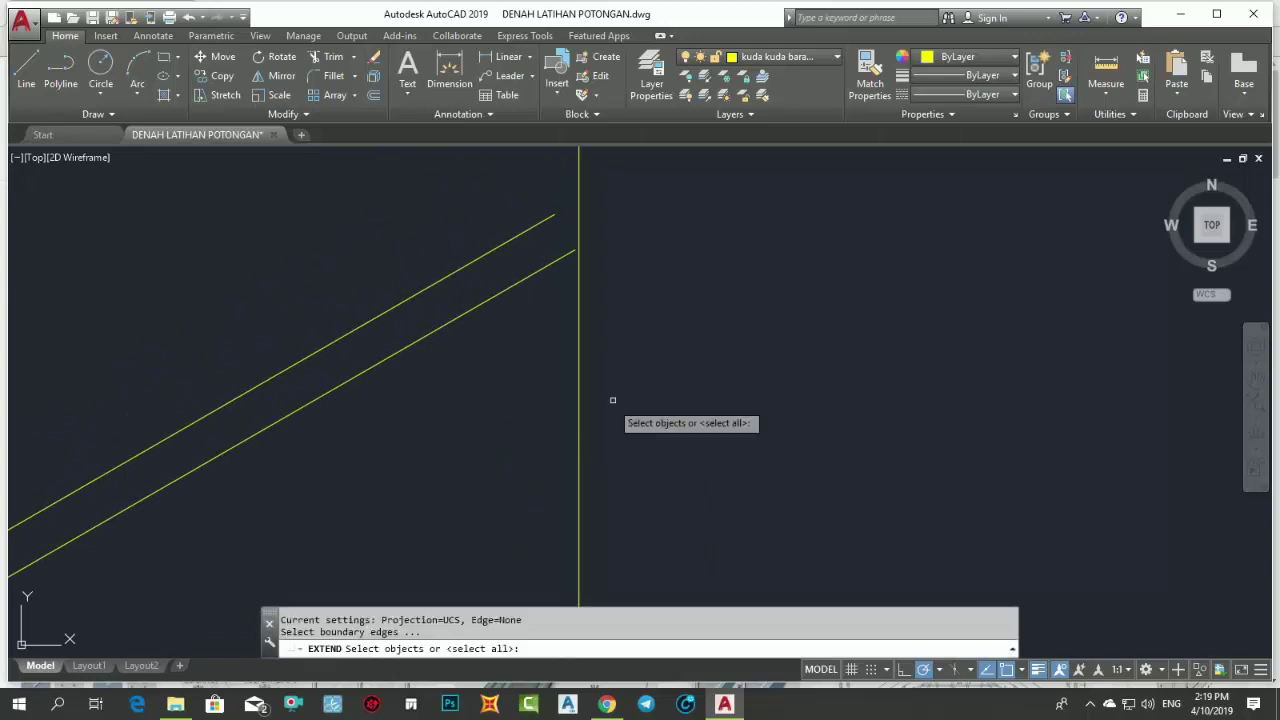
{"action": "left_click", "coordinate": [608, 400]}
{"action": "left_click", "coordinate": [563, 317]}
{"action": "key", "text": "Return"}
{"action": "left_click", "coordinate": [557, 318]}
{"action": "left_click", "coordinate": [523, 229]}
{"action": "scroll", "coordinate": [590, 410], "scroll_direction": "down", "scroll_amount": 3}
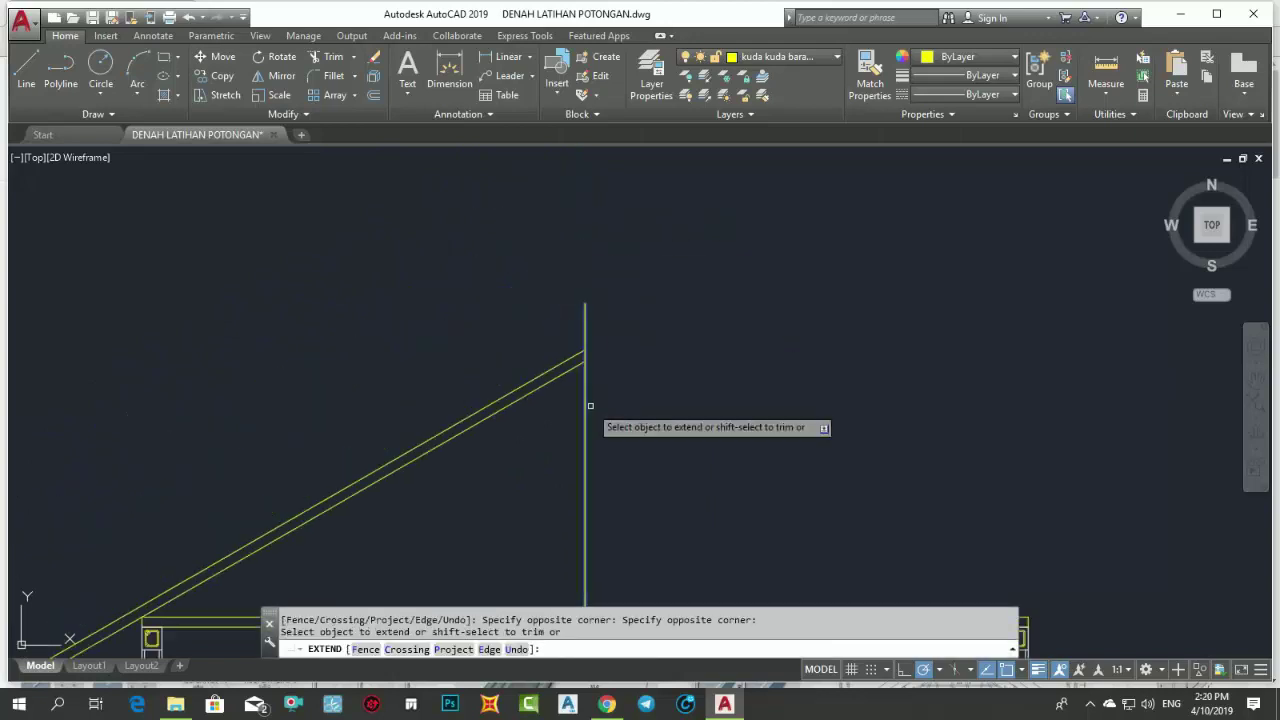
{"action": "scroll", "coordinate": [690, 300], "scroll_direction": "down", "scroll_amount": 3}
{"action": "key", "text": "Escape"}
- Select both rafter lines and start MIRROR with the first axis point at the apex
{"action": "left_click", "coordinate": [665, 328]}
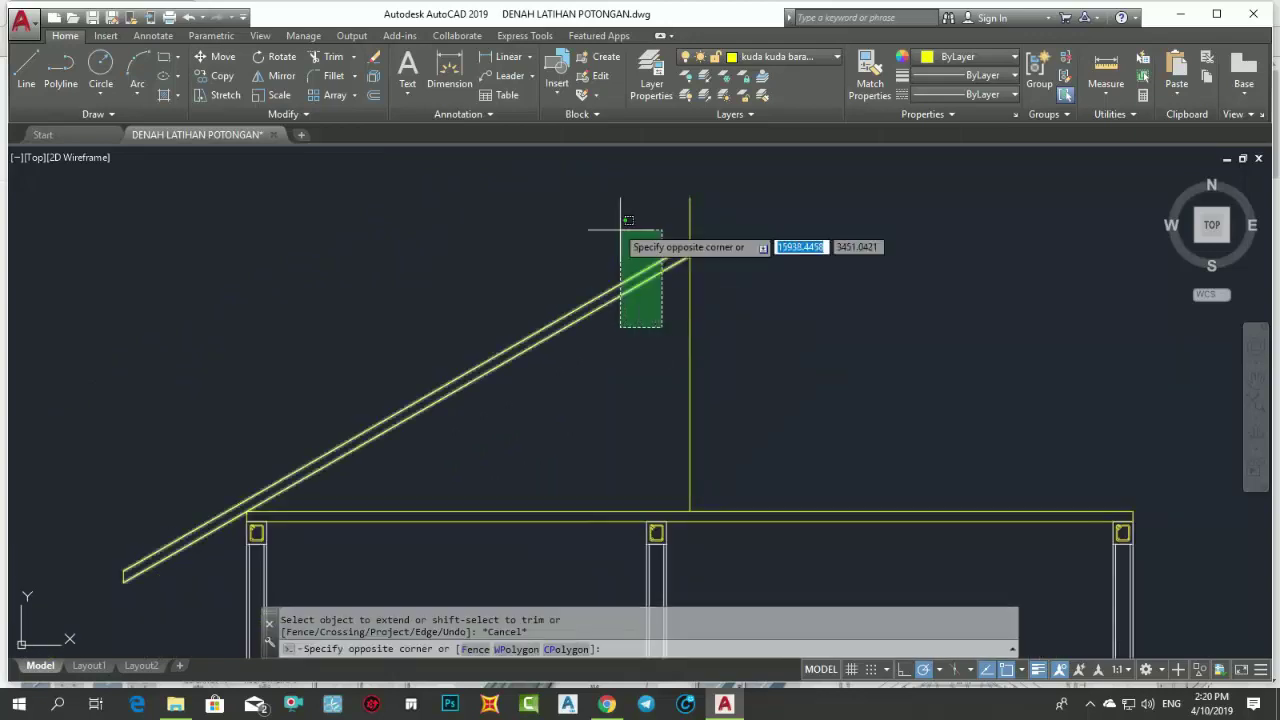
{"action": "left_click", "coordinate": [600, 225]}
{"action": "left_click", "coordinate": [149, 600]}
{"action": "left_click", "coordinate": [87, 519]}
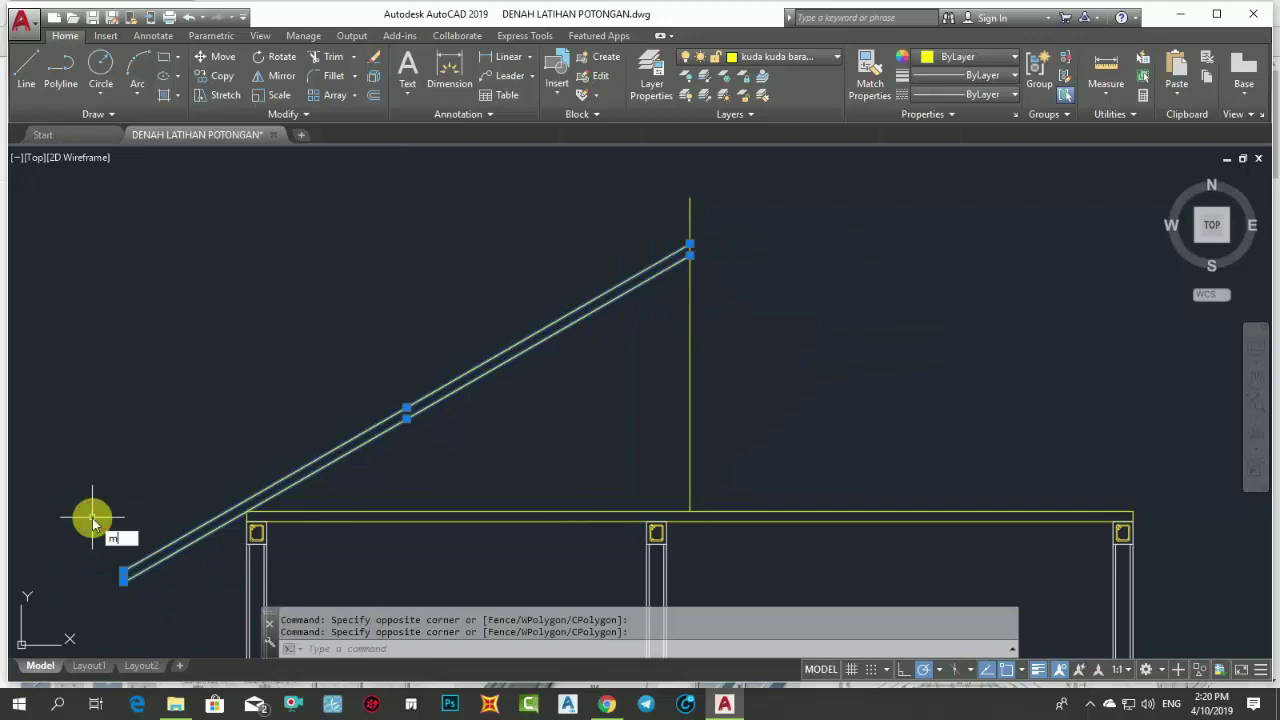
{"action": "type", "text": "mi"}
{"action": "key", "text": "Return"}
{"action": "left_click", "coordinate": [689, 248]}
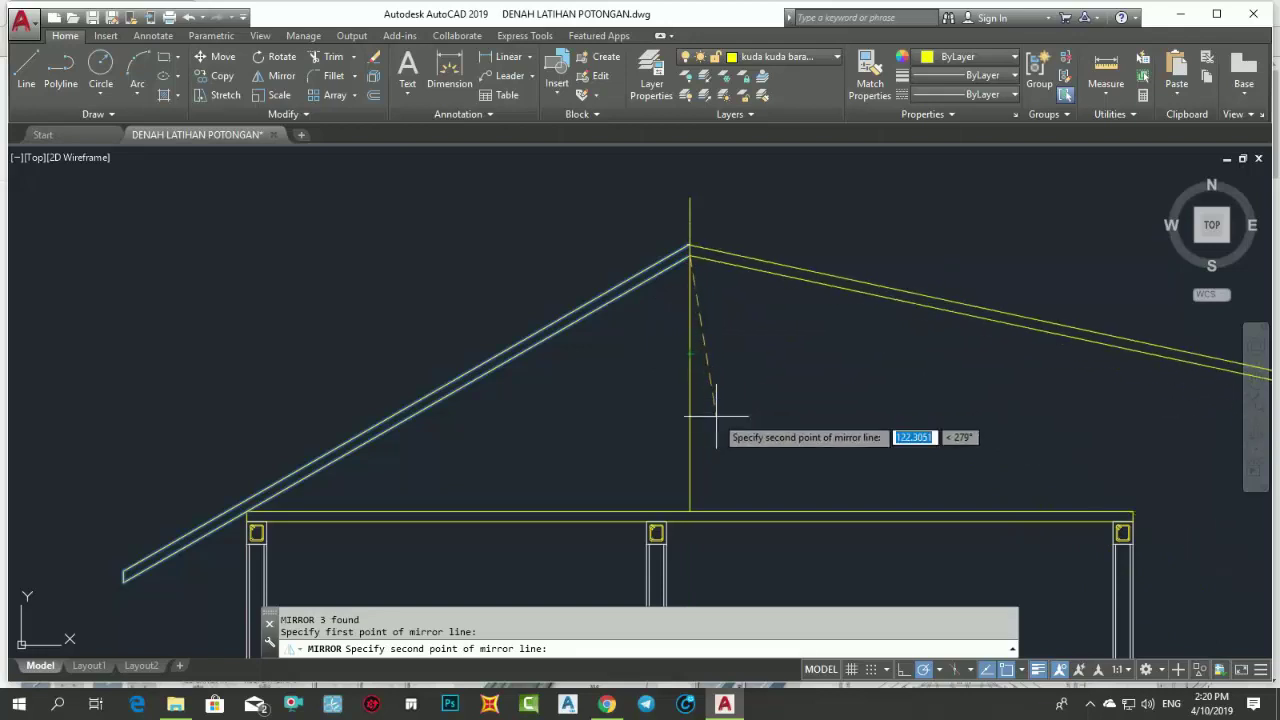
- Mirror the double rafter along the post, keeping the original, and frame the whole truss
{"action": "scroll", "coordinate": [706, 429], "scroll_direction": "down", "scroll_amount": 1}
{"action": "left_click", "coordinate": [698, 238]}
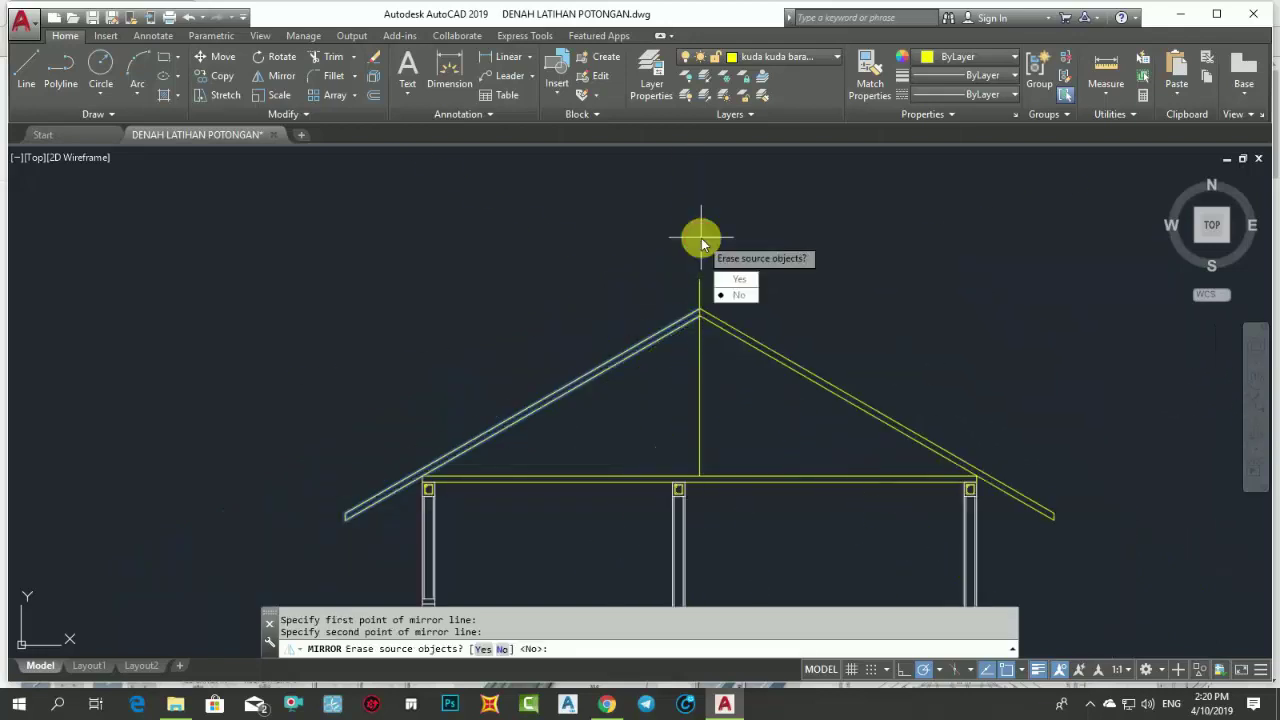
{"action": "key", "text": "Return"}
{"action": "scroll", "coordinate": [1035, 525], "scroll_direction": "up", "scroll_amount": 4}
{"action": "scroll", "coordinate": [1057, 586], "scroll_direction": "down", "scroll_amount": 1}
{"action": "scroll", "coordinate": [909, 520], "scroll_direction": "down", "scroll_amount": 1}
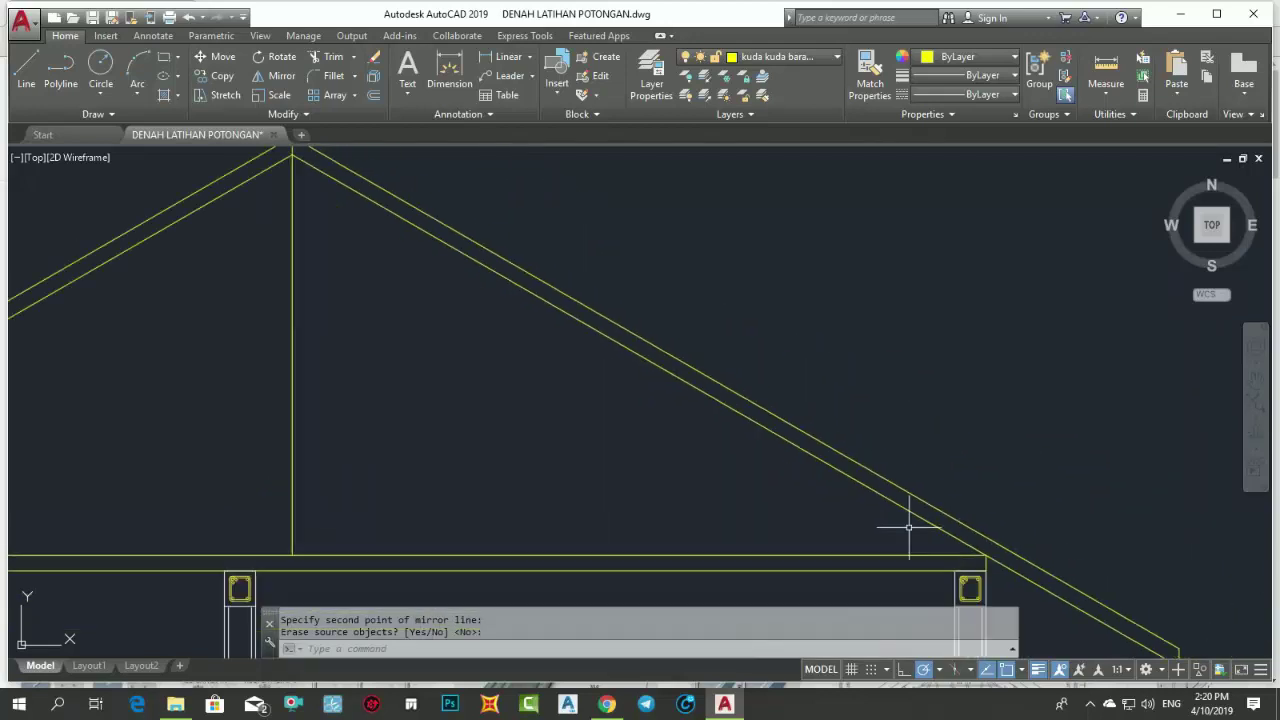
{"action": "scroll", "coordinate": [771, 451], "scroll_direction": "down", "scroll_amount": 2}
{"action": "middle_click_drag", "start_coordinate": [724, 412], "coordinate": [751, 352]}
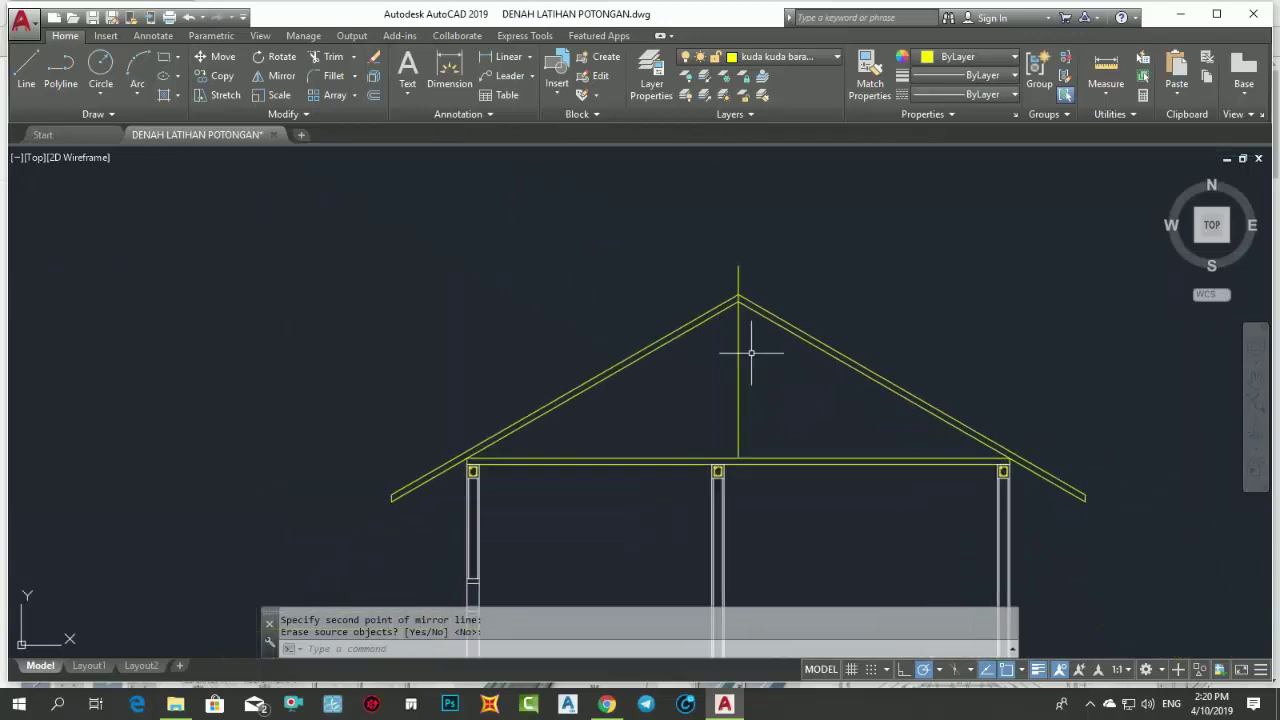
{"action": "scroll", "coordinate": [744, 386], "scroll_direction": "up", "scroll_amount": 2}
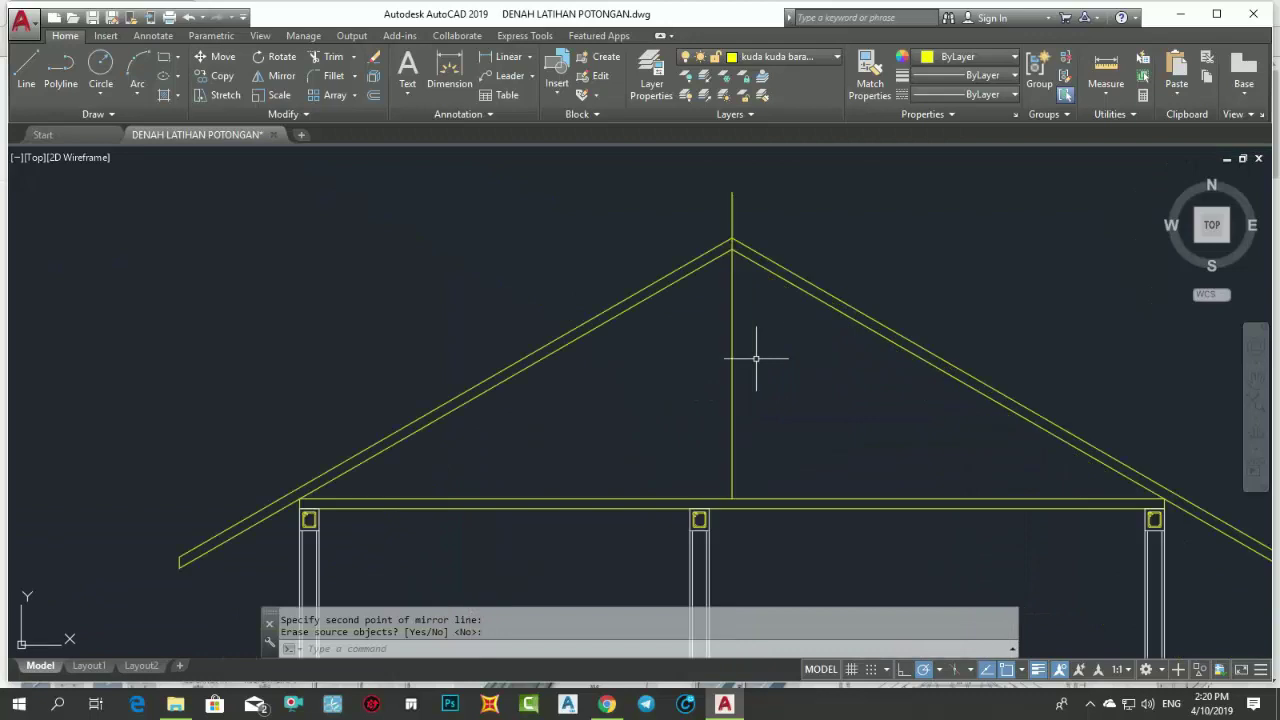
{"action": "middle_click_drag", "start_coordinate": [756, 359], "coordinate": [734, 299]}
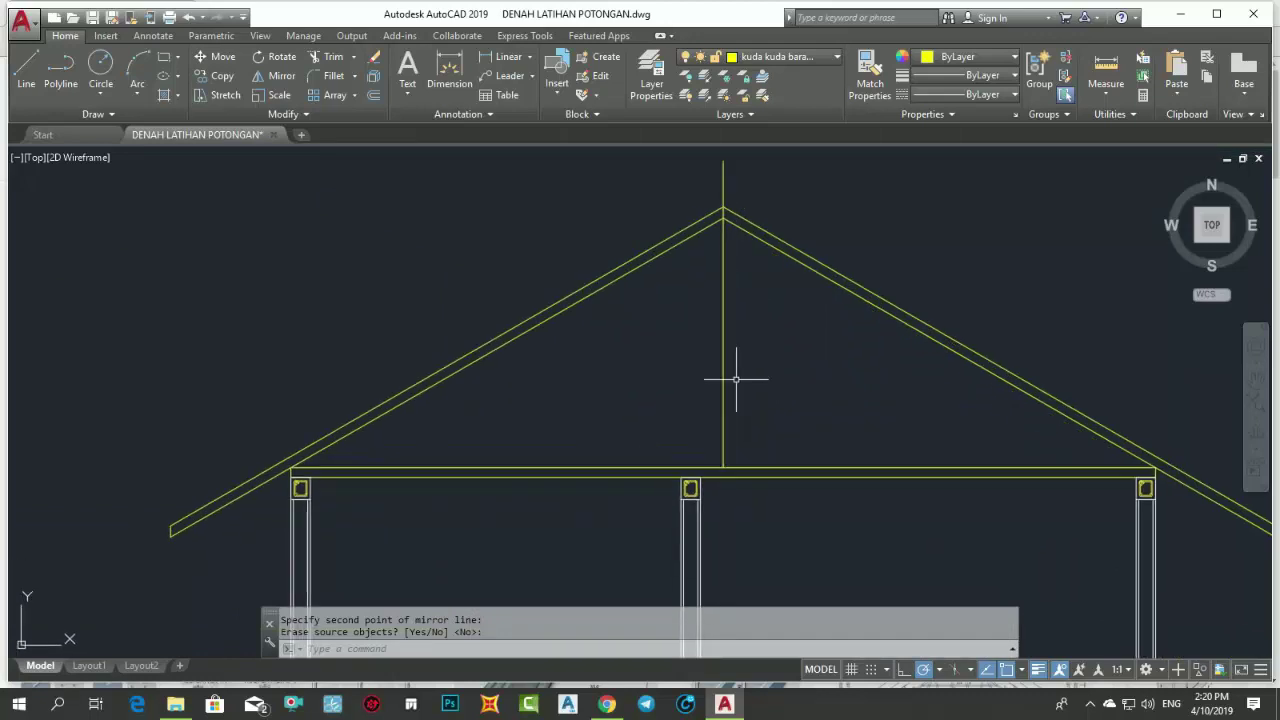
- Copy the tie beam from its midpoint up to the central post's midpoint
{"action": "key", "text": "Return"}
{"action": "left_click", "coordinate": [757, 466]}
{"action": "type", "text": "co"}
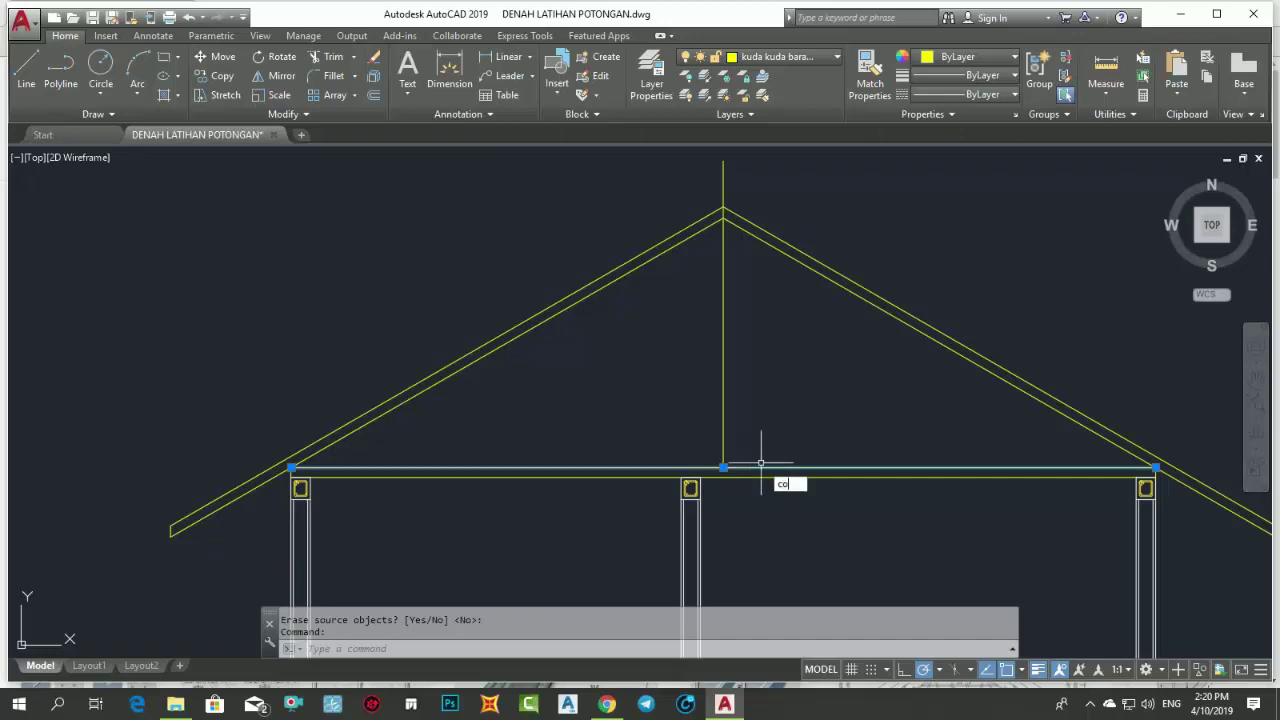
{"action": "key", "text": "Return"}
{"action": "left_click", "coordinate": [723, 466]}
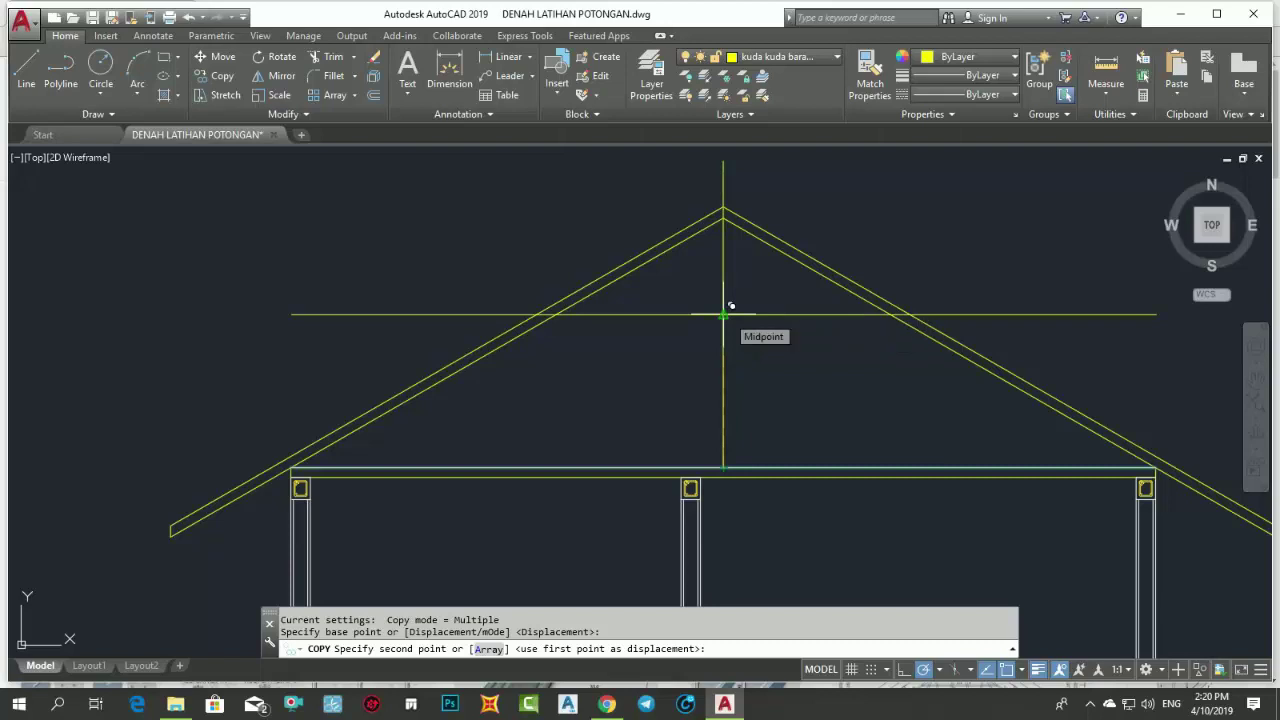
{"action": "left_click", "coordinate": [723, 315]}
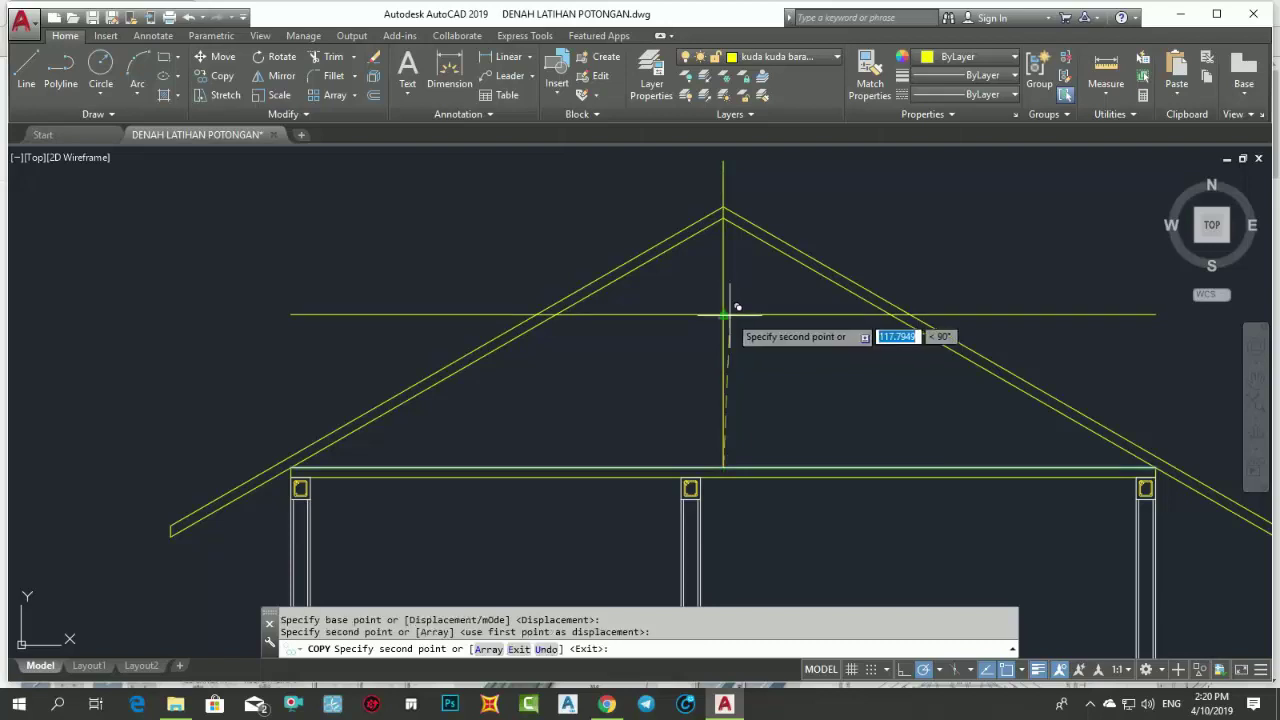
{"action": "key", "text": "Return"}
{"action": "middle_click_drag", "start_coordinate": [791, 423], "coordinate": [769, 479]}
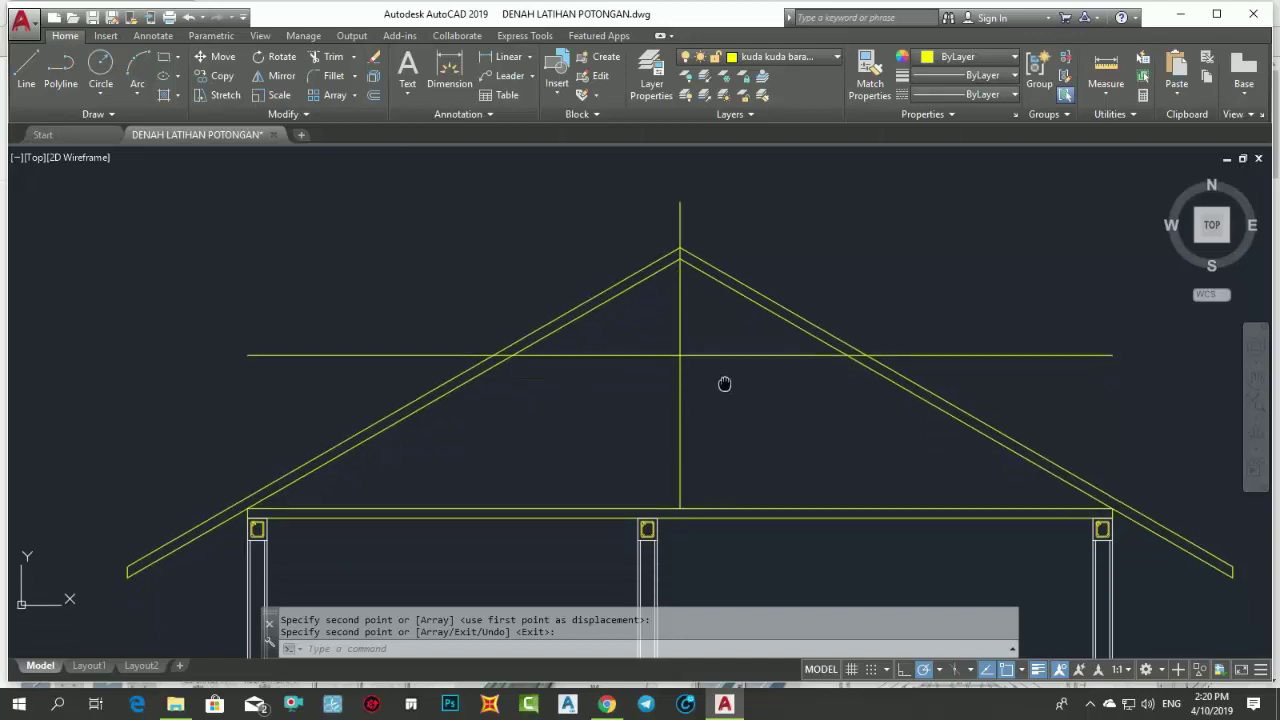
{"action": "middle_click_drag", "start_coordinate": [724, 425], "coordinate": [725, 370]}
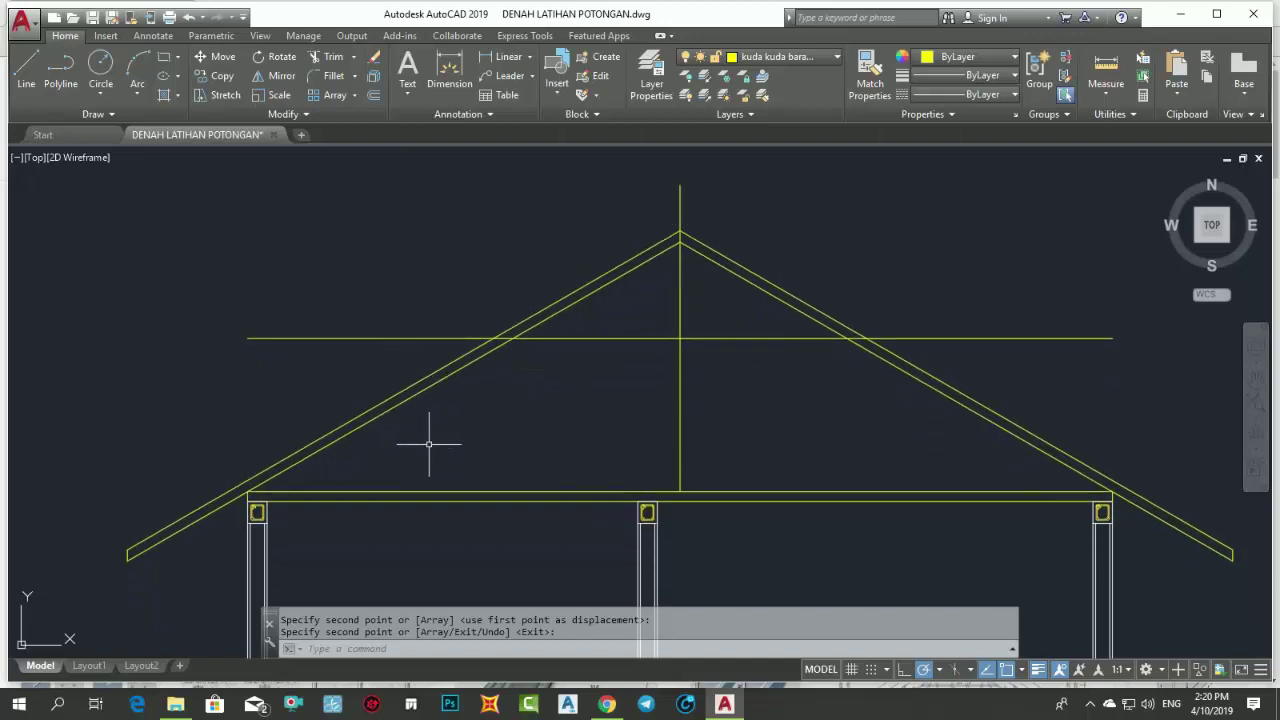
- Add a 650 linear dimension between the outer columns, placed below the beam
{"action": "left_click", "coordinate": [505, 57]}
{"action": "scroll", "coordinate": [230, 541], "scroll_direction": "up", "scroll_amount": 5}
{"action": "left_click", "coordinate": [315, 466]}
{"action": "scroll", "coordinate": [566, 500], "scroll_direction": "down", "scroll_amount": 5}
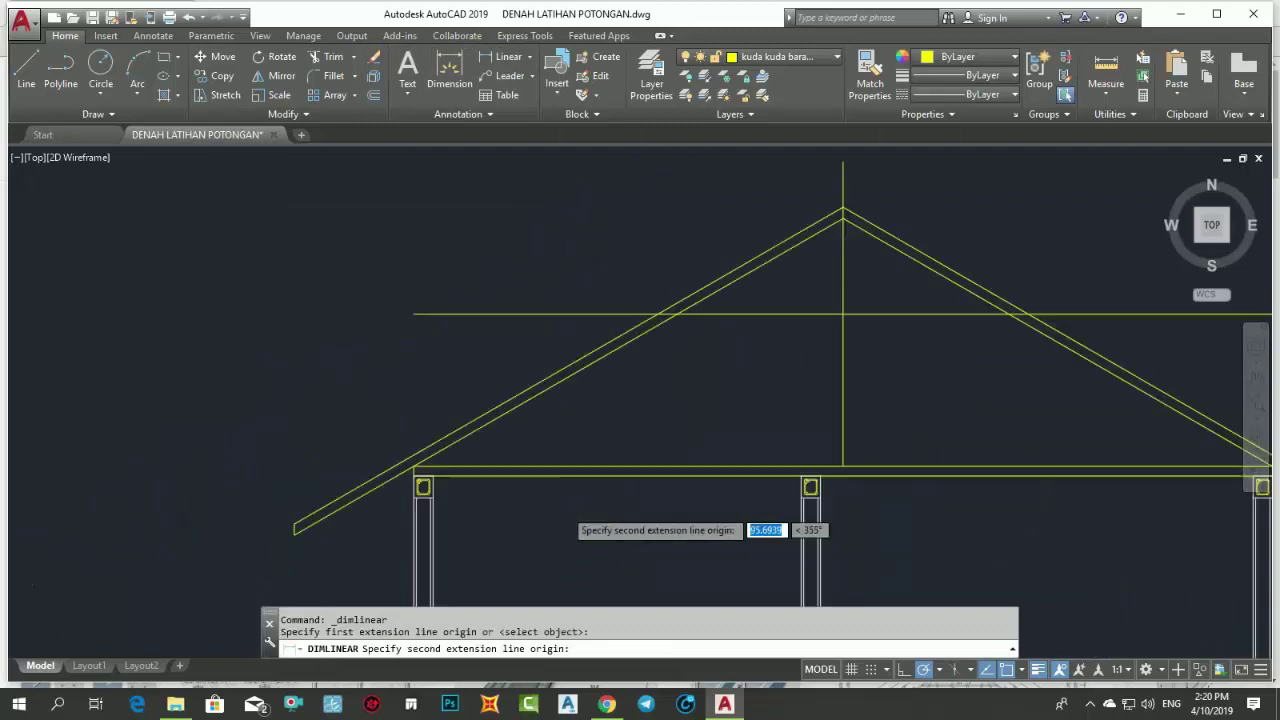
{"action": "scroll", "coordinate": [757, 471], "scroll_direction": "down", "scroll_amount": 2}
{"action": "scroll", "coordinate": [775, 450], "scroll_direction": "up", "scroll_amount": 5}
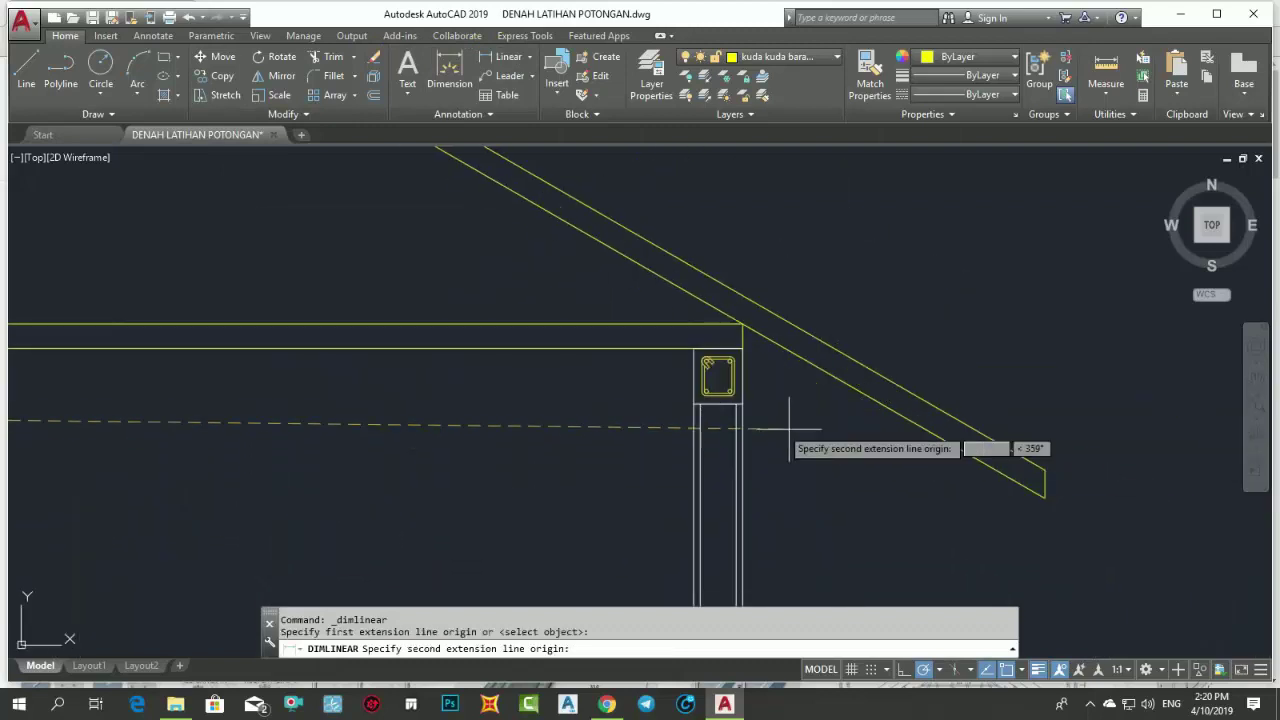
{"action": "left_click", "coordinate": [702, 403]}
{"action": "scroll", "coordinate": [702, 403], "scroll_direction": "down", "scroll_amount": 7}
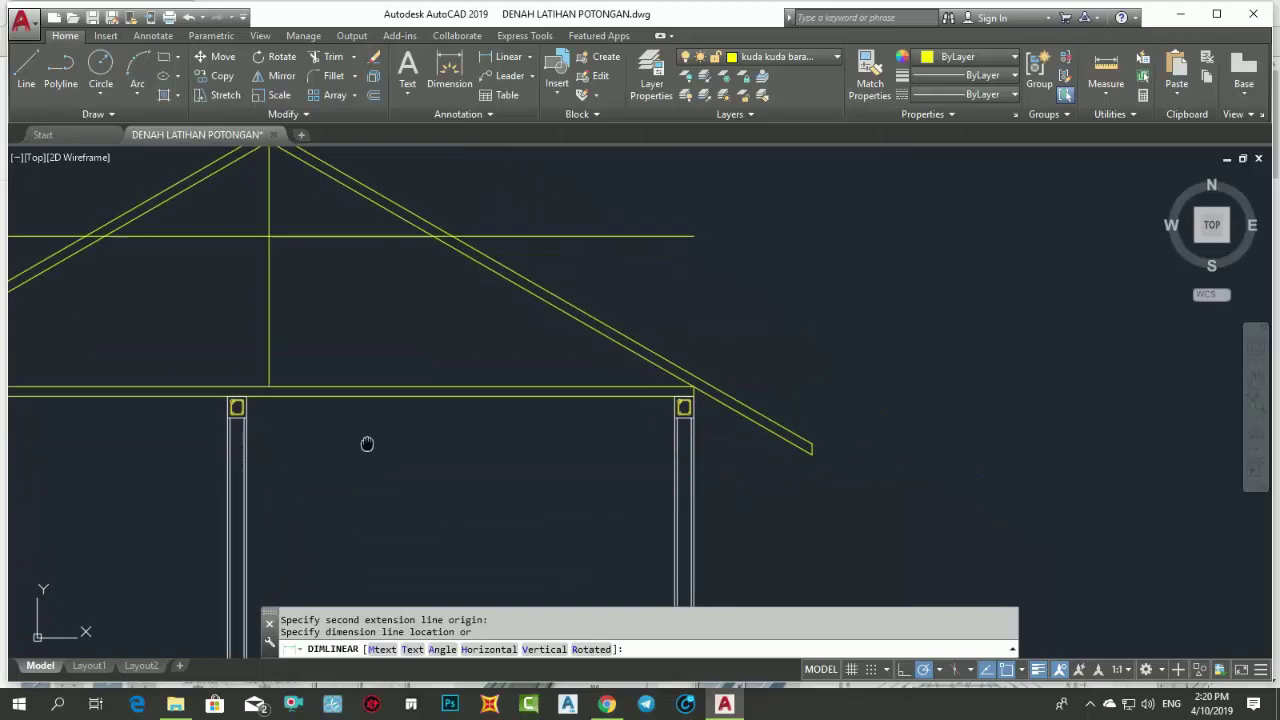
{"action": "scroll", "coordinate": [900, 337], "scroll_direction": "up", "scroll_amount": 3}
{"action": "left_click", "coordinate": [885, 364]}
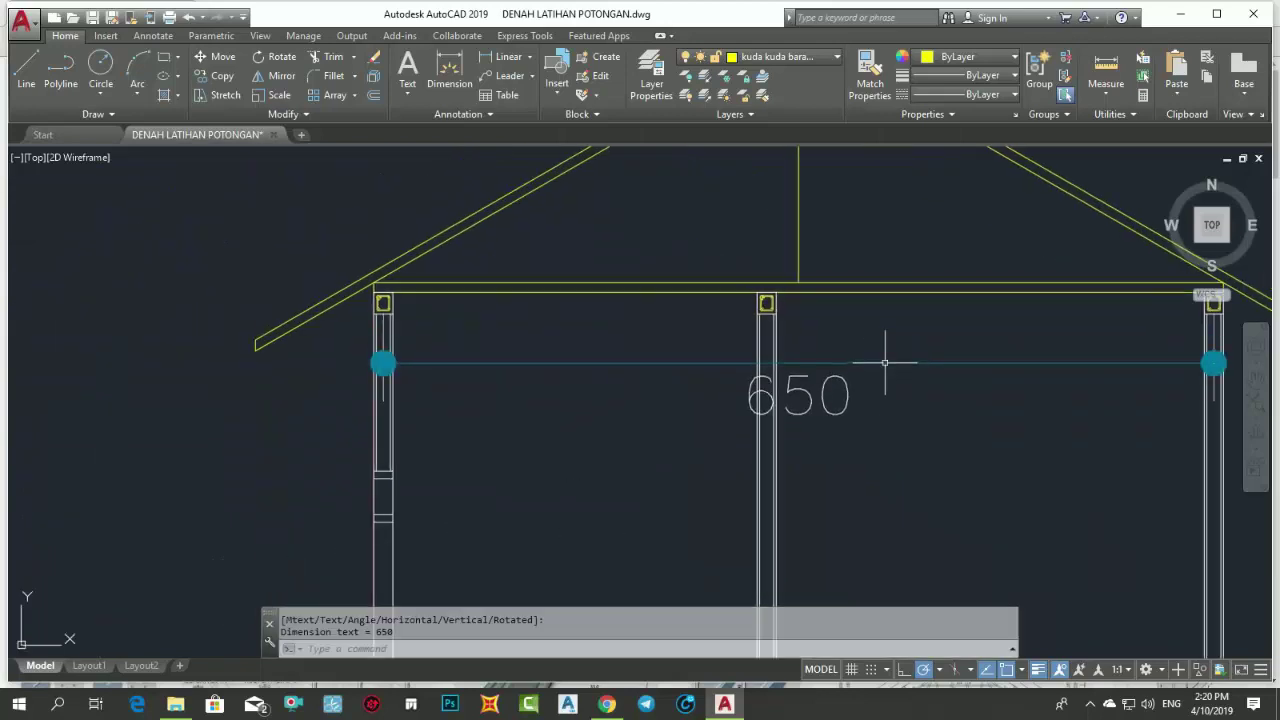
{"action": "scroll", "coordinate": [571, 408], "scroll_direction": "up", "scroll_amount": 2}
{"action": "scroll", "coordinate": [571, 428], "scroll_direction": "up", "scroll_amount": 1}
- Select the 650 dimension, pan back to the roof apex, and clear the selection
{"action": "left_click", "coordinate": [587, 442]}
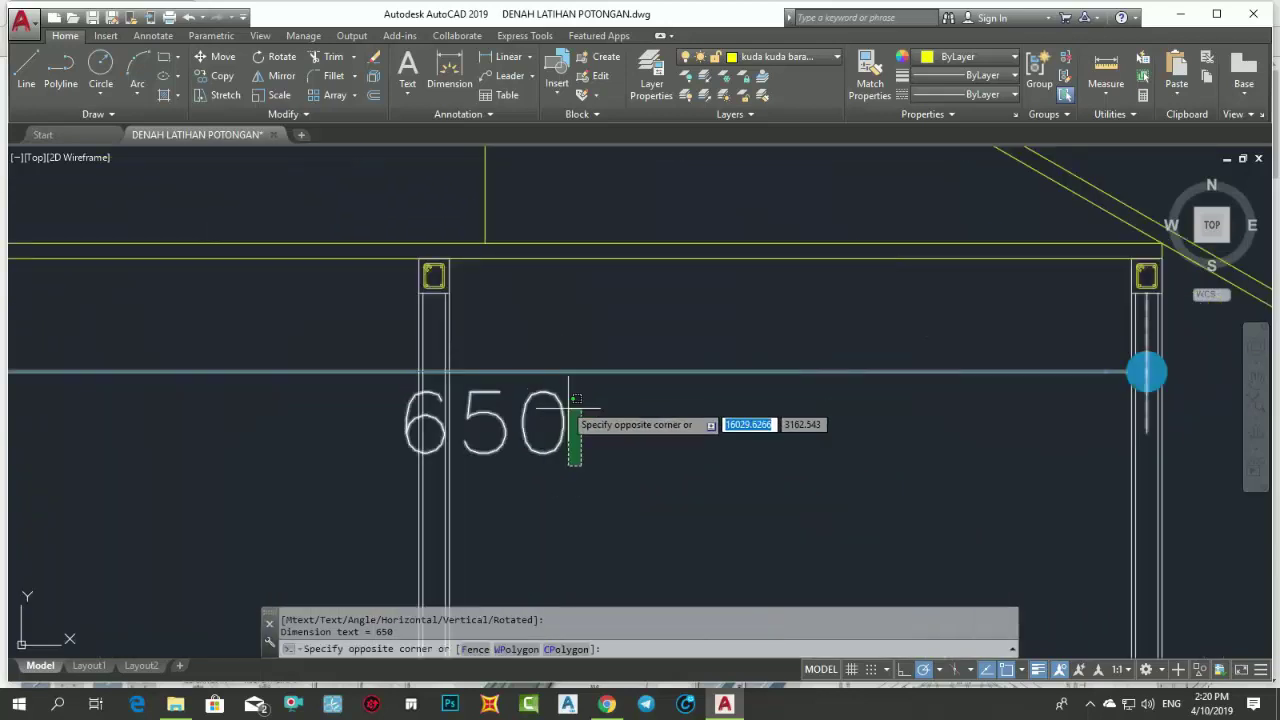
{"action": "scroll", "coordinate": [594, 444], "scroll_direction": "down", "scroll_amount": 2}
{"action": "middle_click_drag", "start_coordinate": [594, 444], "coordinate": [743, 448]}
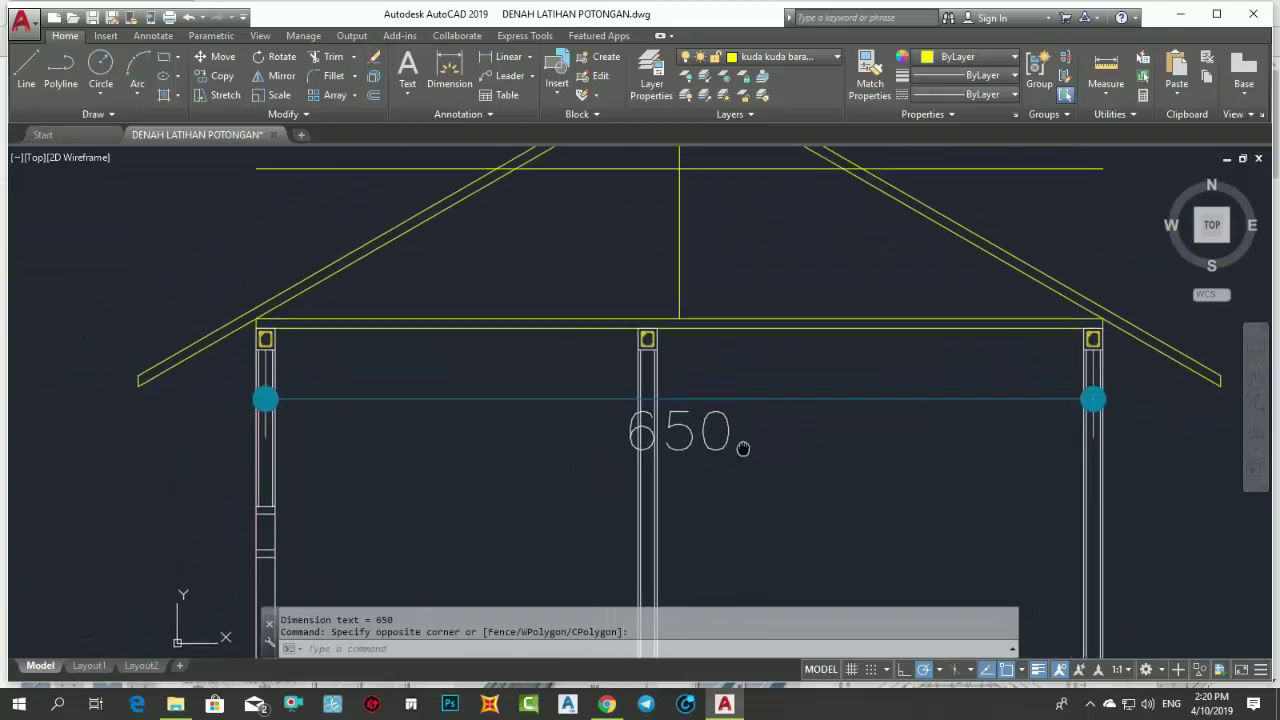
{"action": "left_click", "coordinate": [721, 388]}
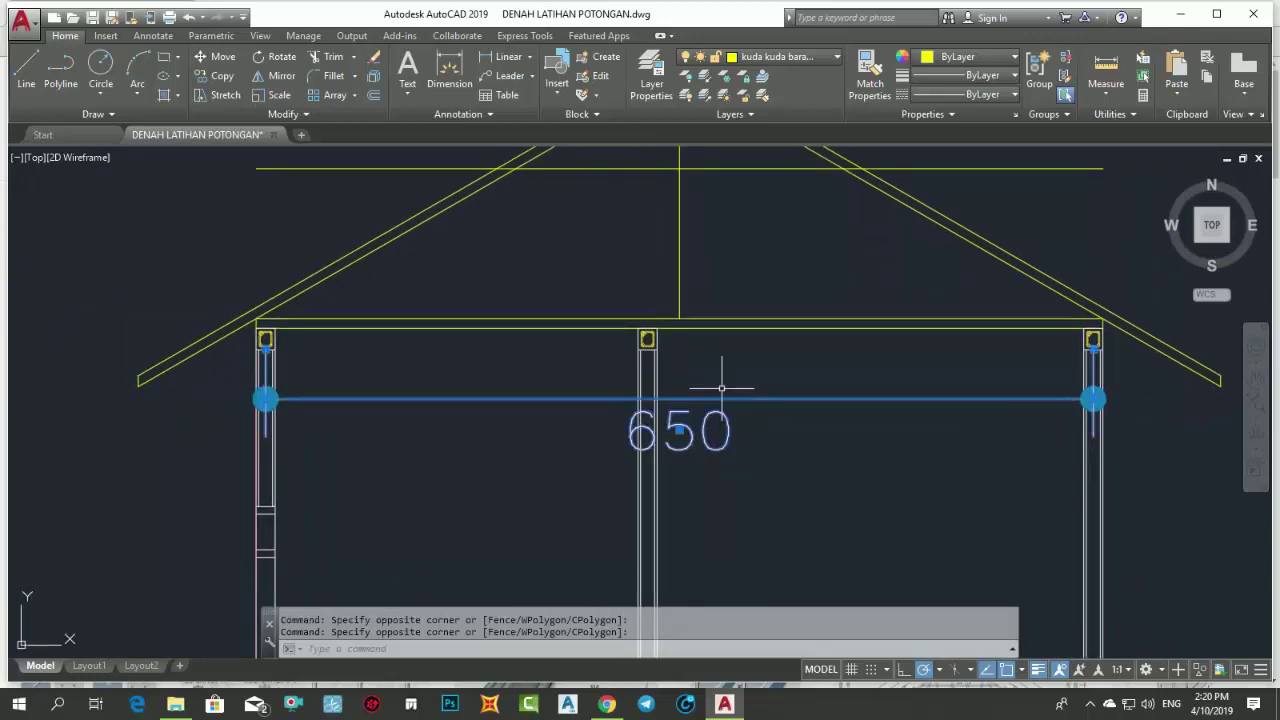
{"action": "middle_click_drag", "start_coordinate": [721, 388], "coordinate": [663, 443]}
{"action": "key", "text": "Escape"}
{"action": "type", "text": "tr"}
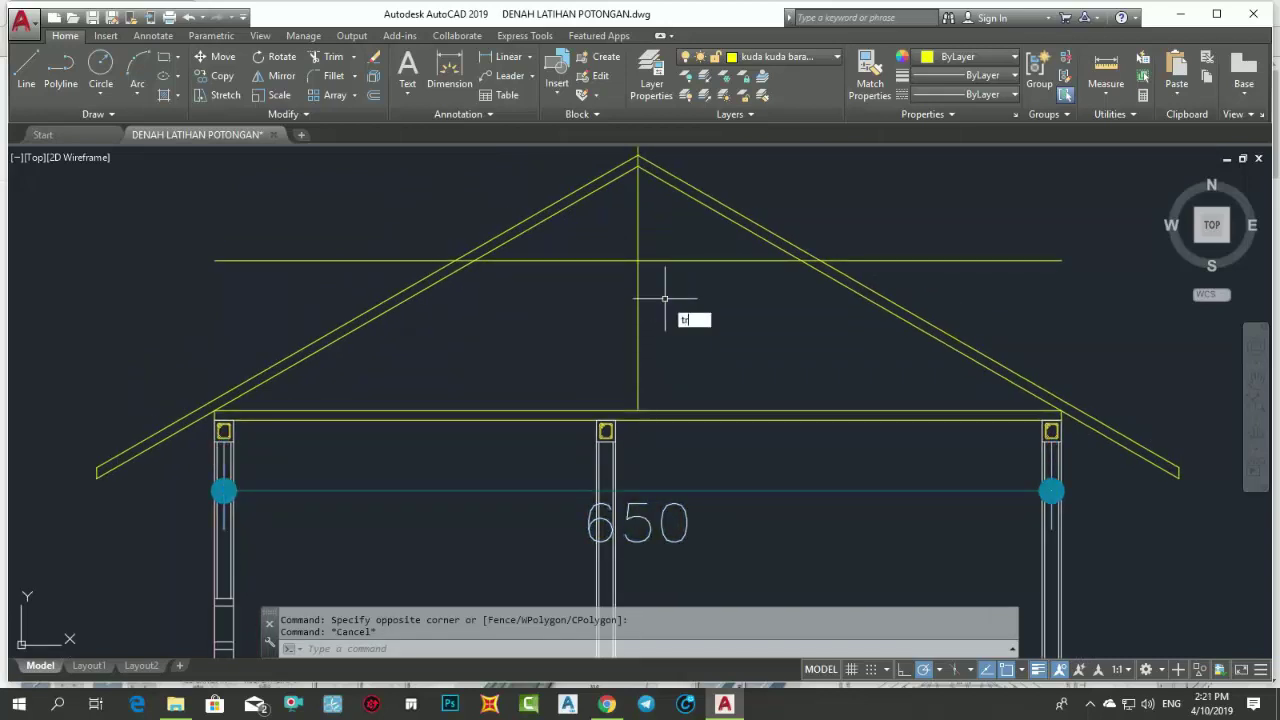
- Trim the mid-height horizontal line off to the right of the central post
{"action": "key", "text": "Return"}
{"action": "key", "text": "Return"}
{"action": "key", "text": "Escape"}
{"action": "type", "text": "r"}
{"action": "key", "text": "Return"}
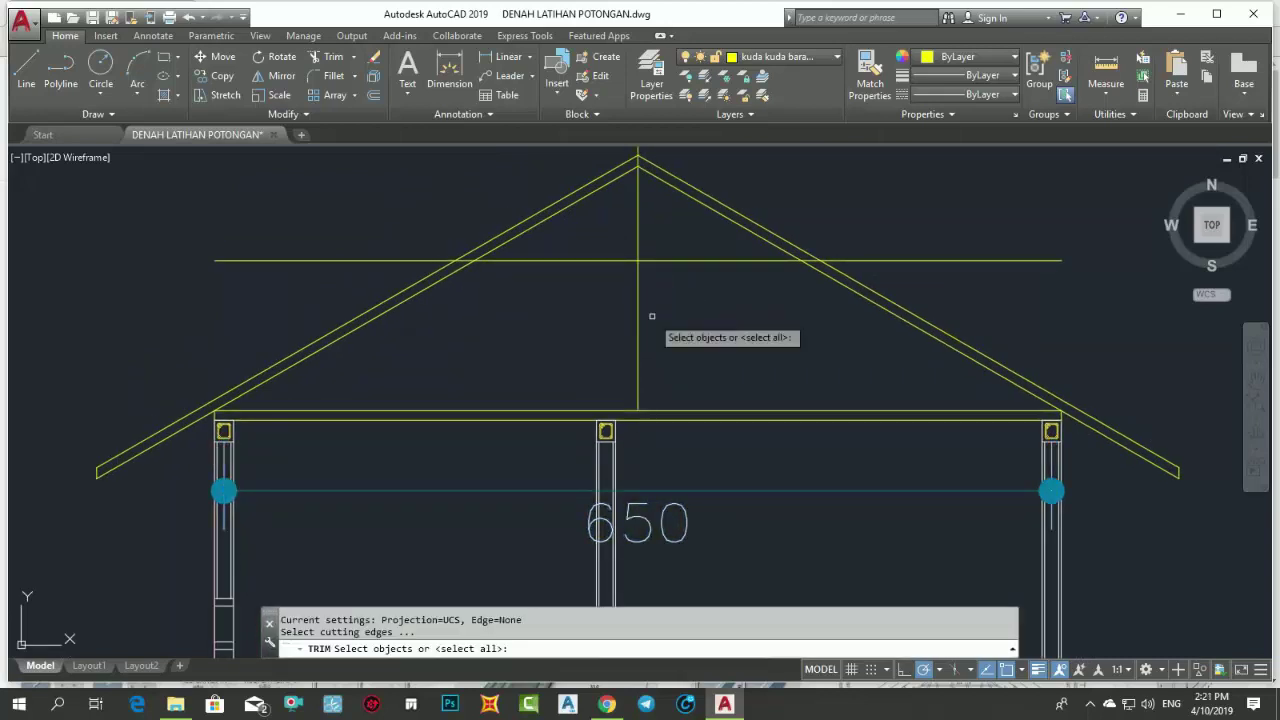
{"action": "left_click", "coordinate": [651, 312]}
{"action": "left_click", "coordinate": [637, 290]}
{"action": "key", "text": "Return"}
{"action": "left_click", "coordinate": [679, 284]}
{"action": "key", "text": "Escape"}
{"action": "middle_click_drag", "start_coordinate": [685, 328], "coordinate": [689, 266]}
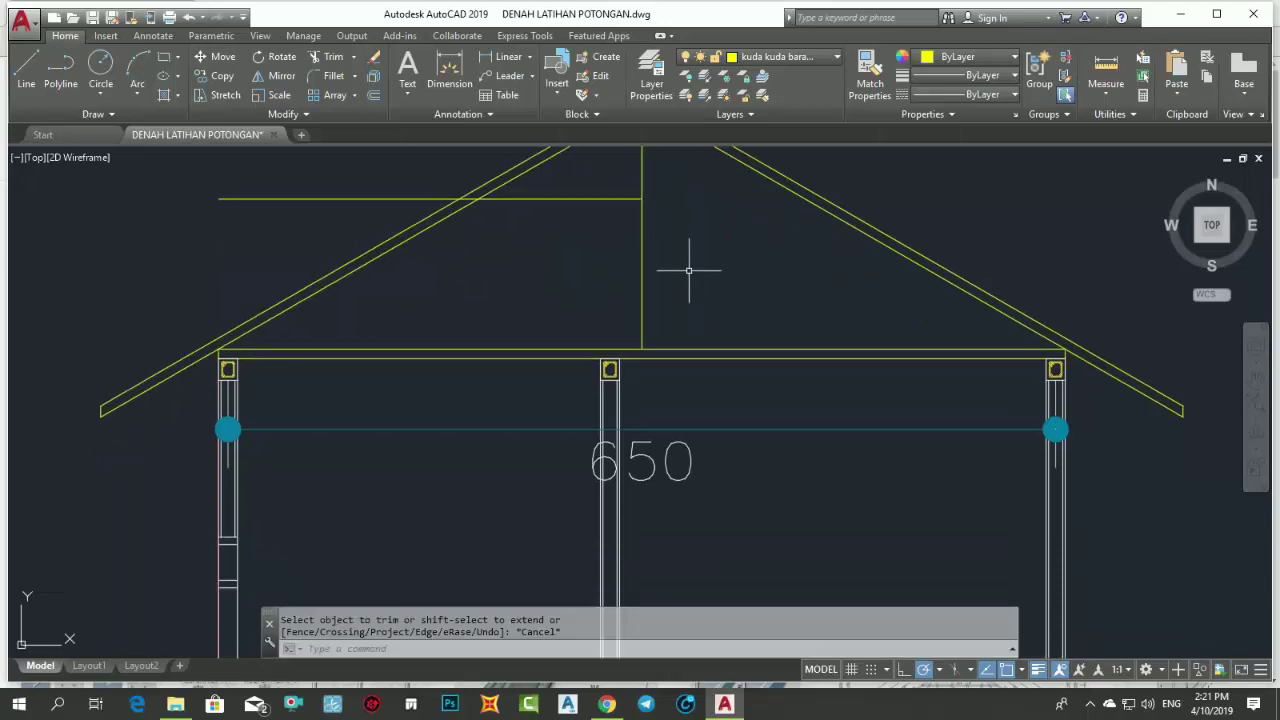
{"action": "middle_click_drag", "start_coordinate": [599, 236], "coordinate": [596, 259]}
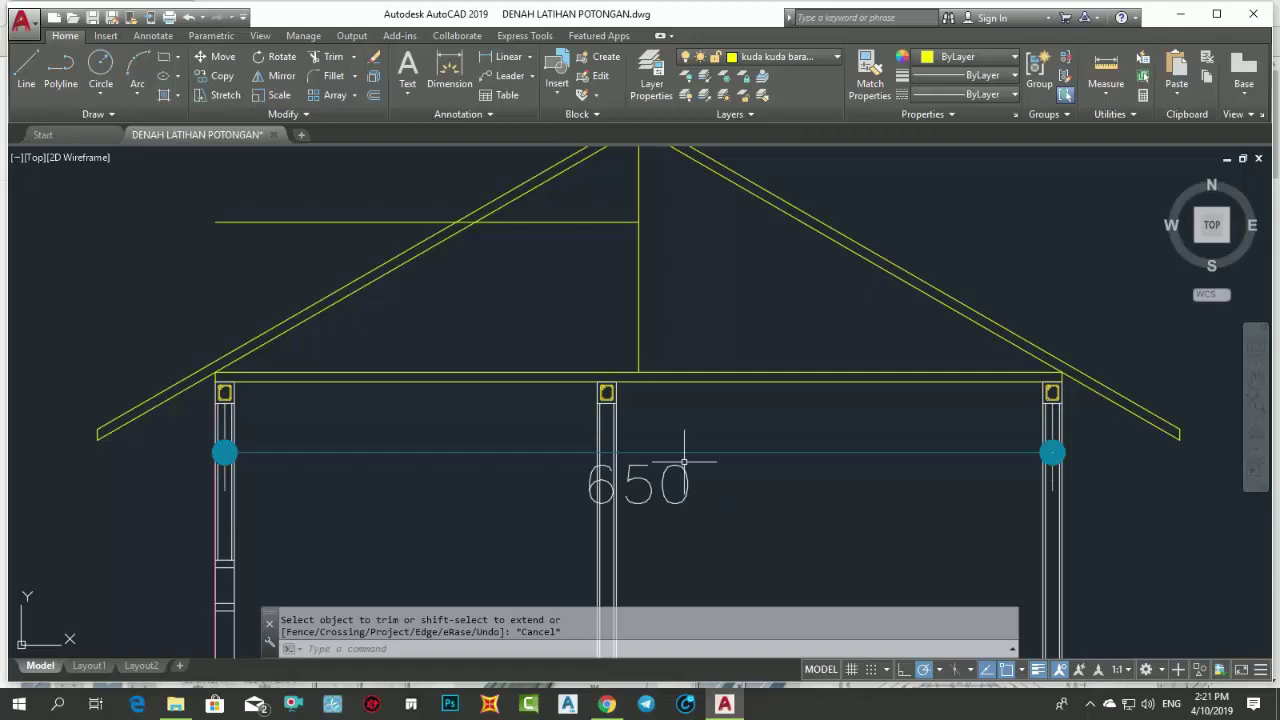
- Window-select the 650 dimension and erase it
{"action": "left_click", "coordinate": [725, 515]}
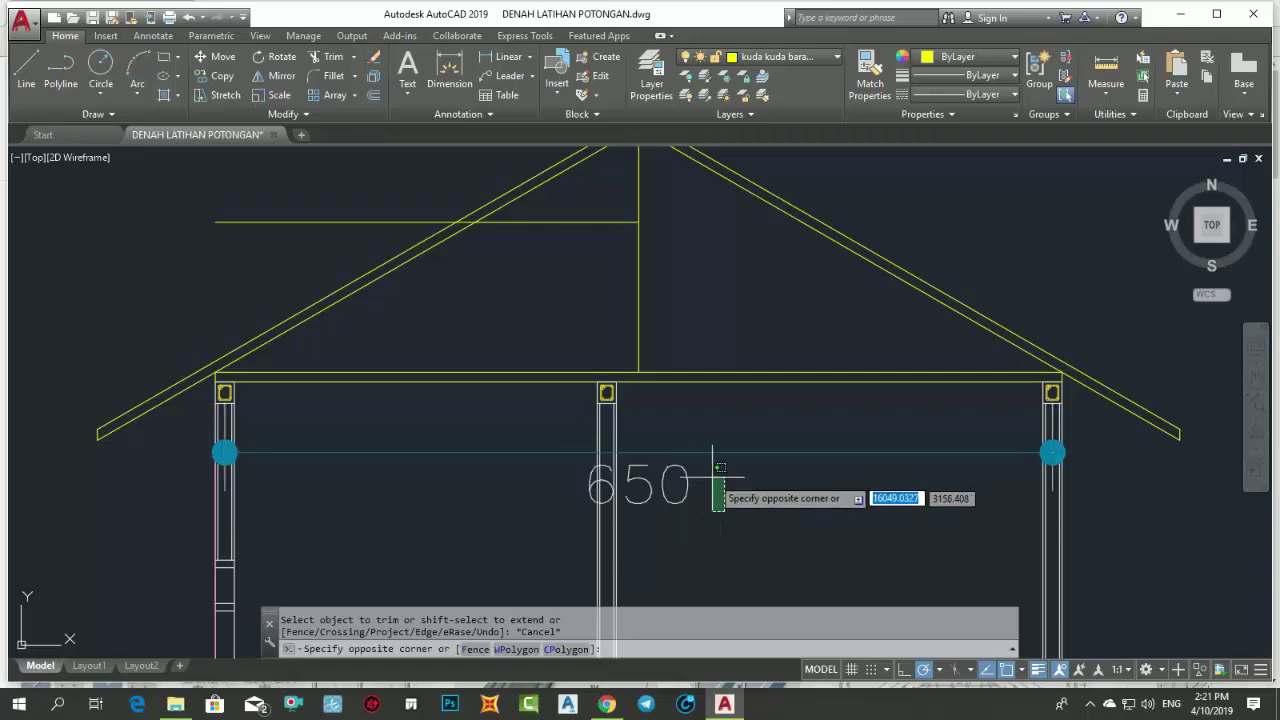
{"action": "left_click", "coordinate": [705, 470]}
{"action": "key", "text": "Return"}
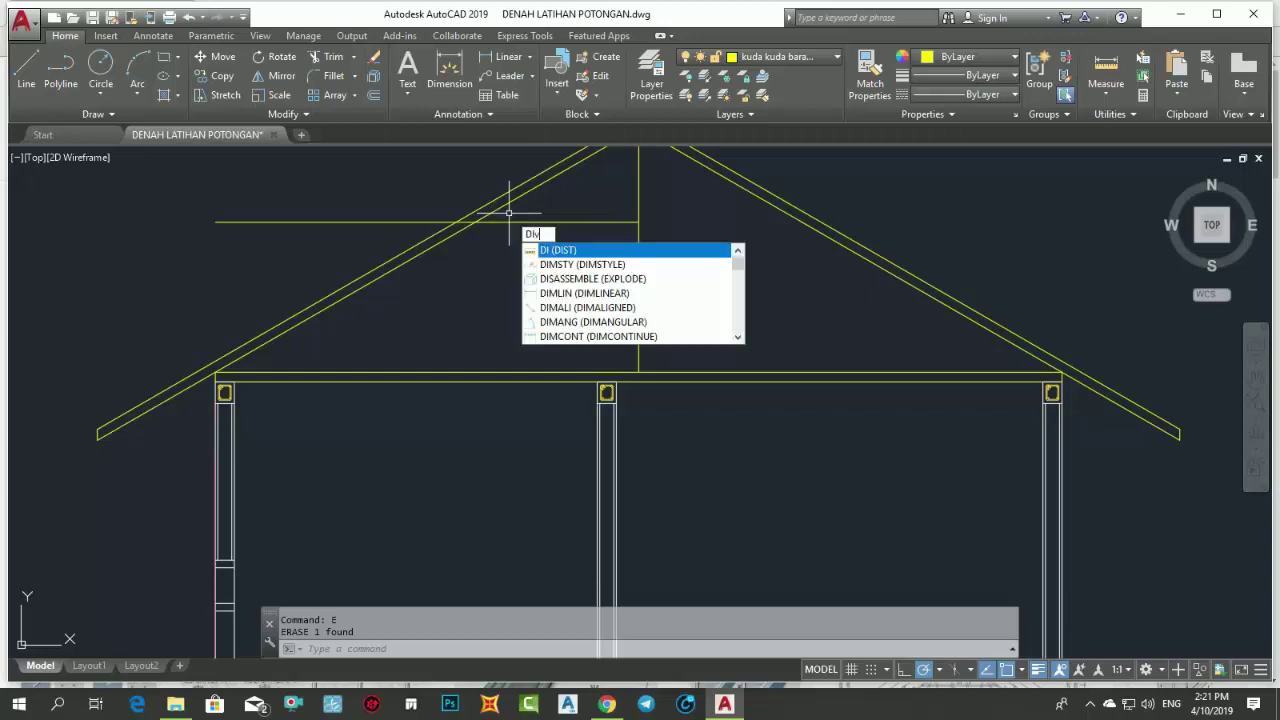
- Divide the mid-height horizontal line into 6 equal parts
{"action": "type", "text": "iv"}
{"action": "key", "text": "Return"}
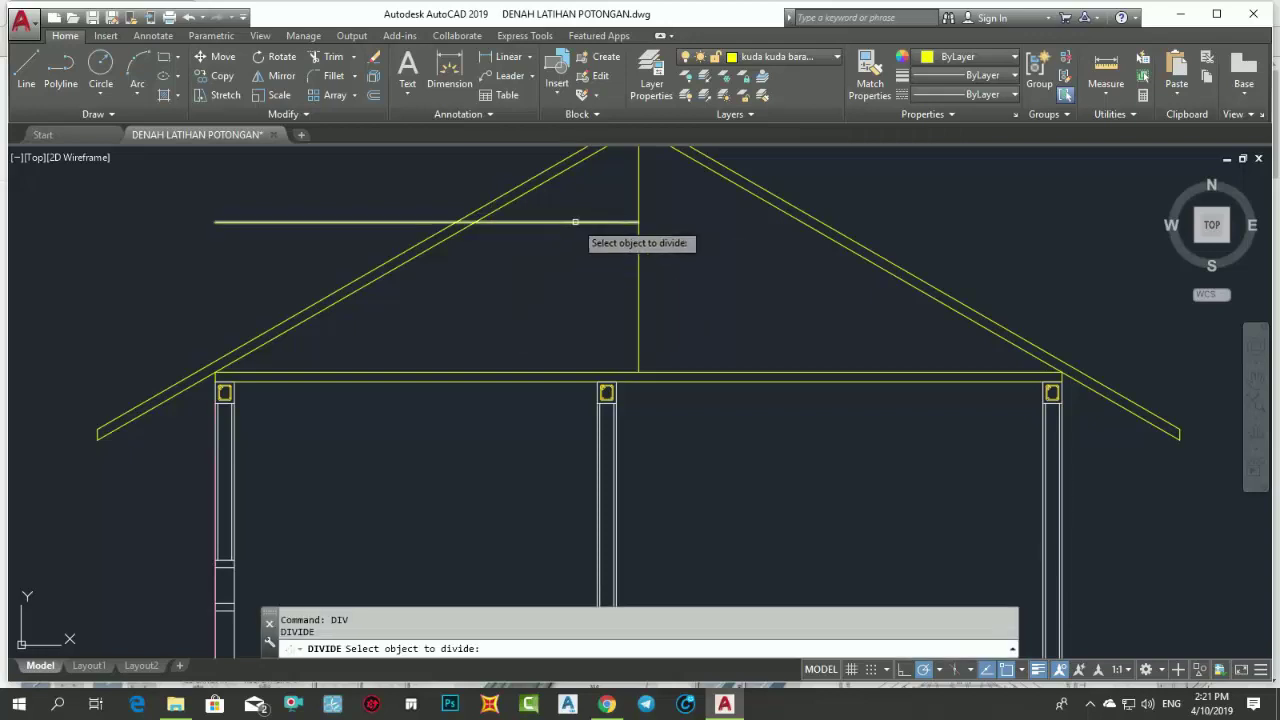
{"action": "left_click", "coordinate": [575, 222]}
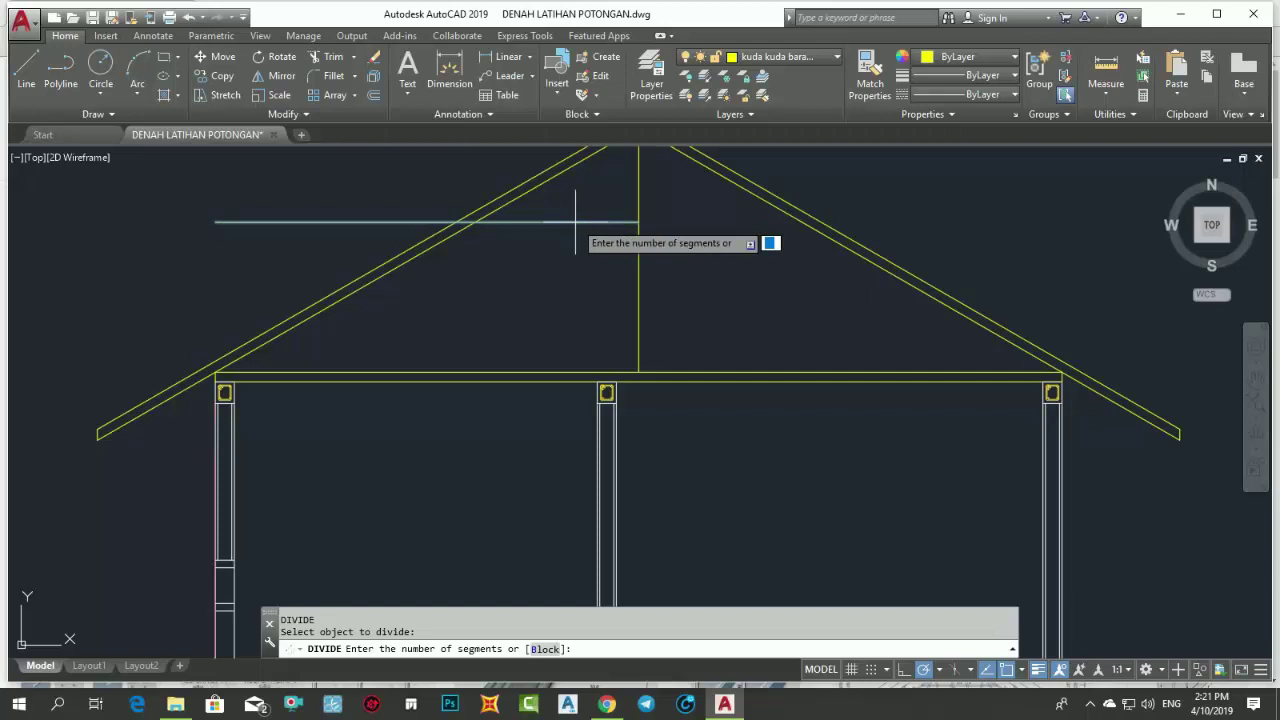
{"action": "type", "text": "6"}
{"action": "key", "text": "Return"}
{"action": "middle_click_drag", "start_coordinate": [567, 299], "coordinate": [536, 427]}
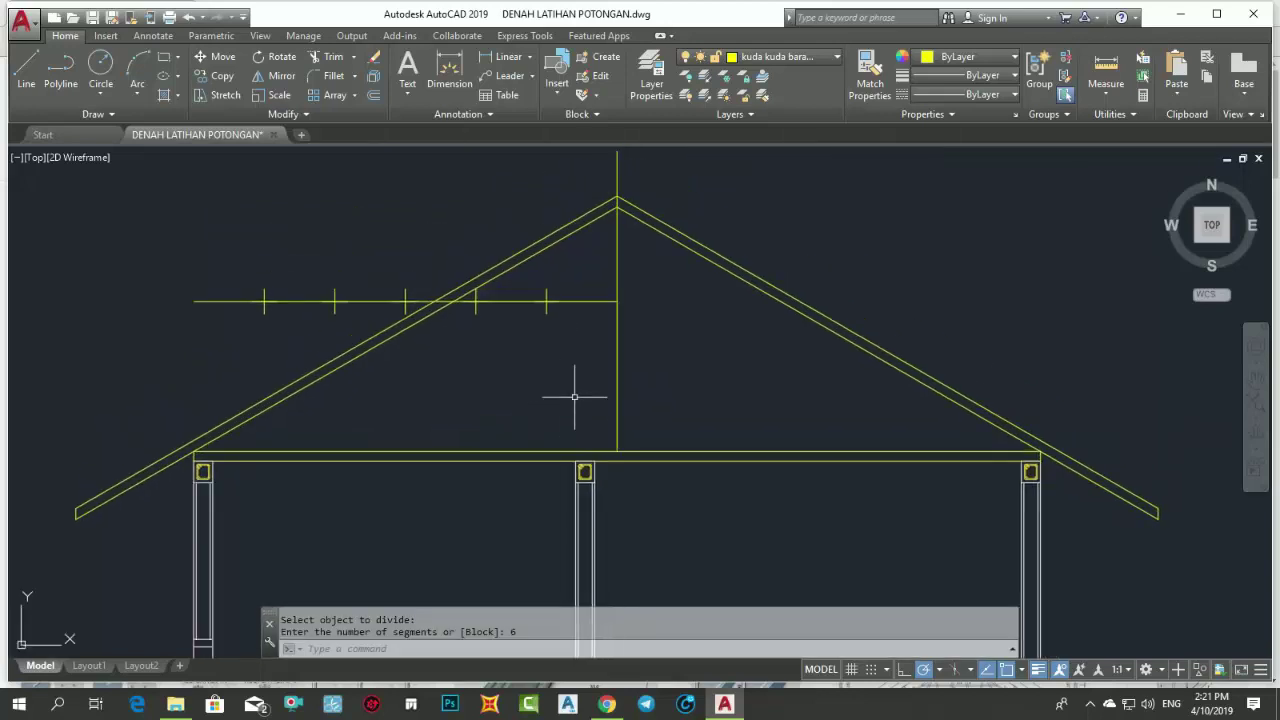
- Select the vertical centre line and start copying it, then cancel the copy
{"action": "left_click", "coordinate": [626, 374]}
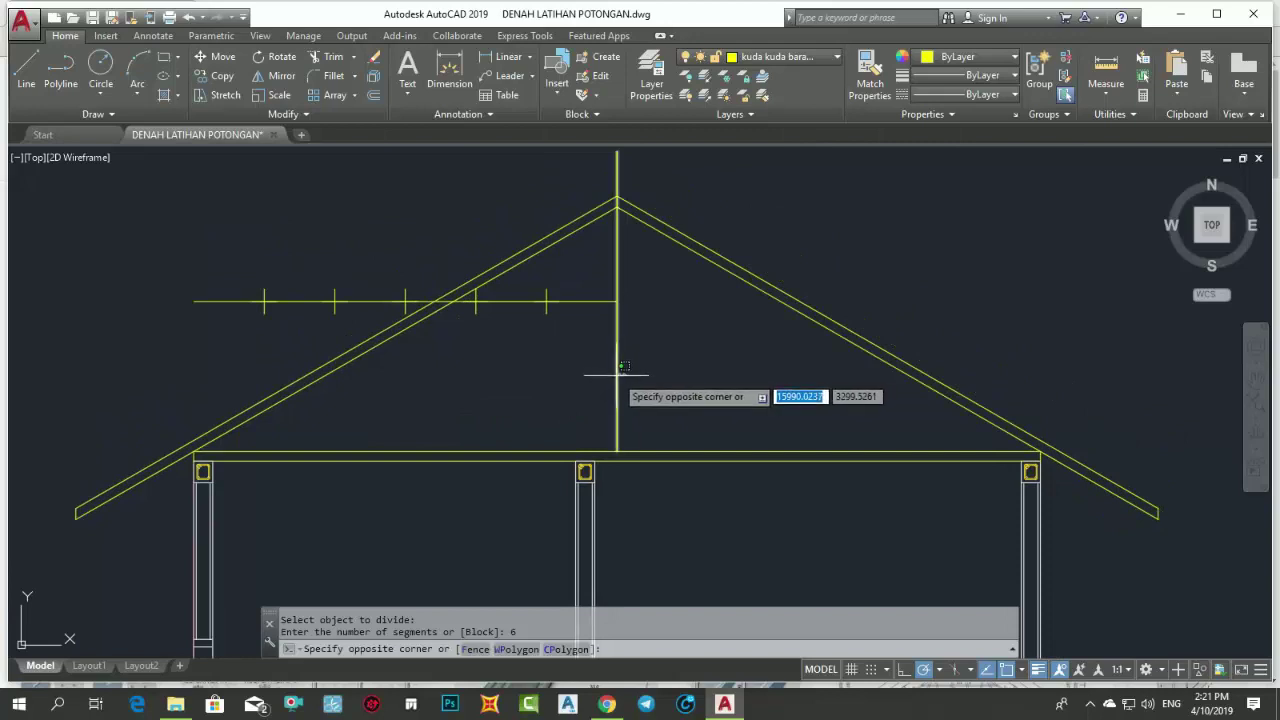
{"action": "left_click", "coordinate": [614, 375]}
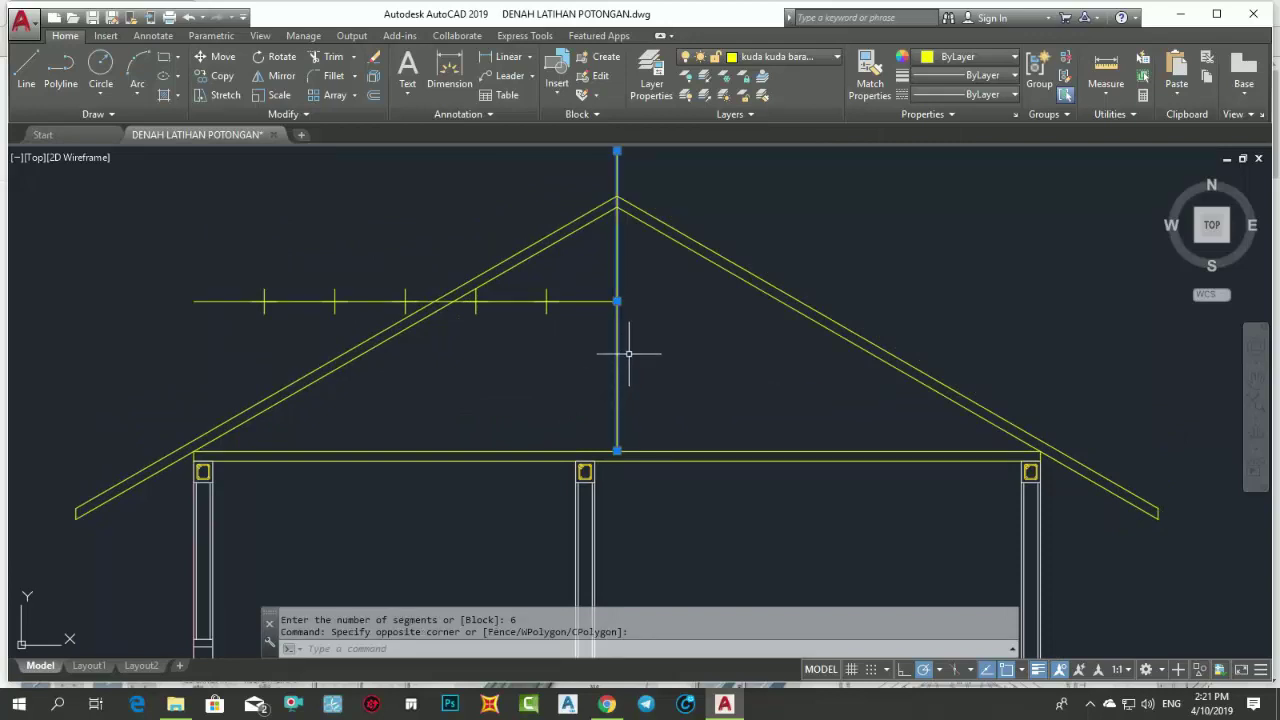
{"action": "type", "text": "co"}
{"action": "key", "text": "Return"}
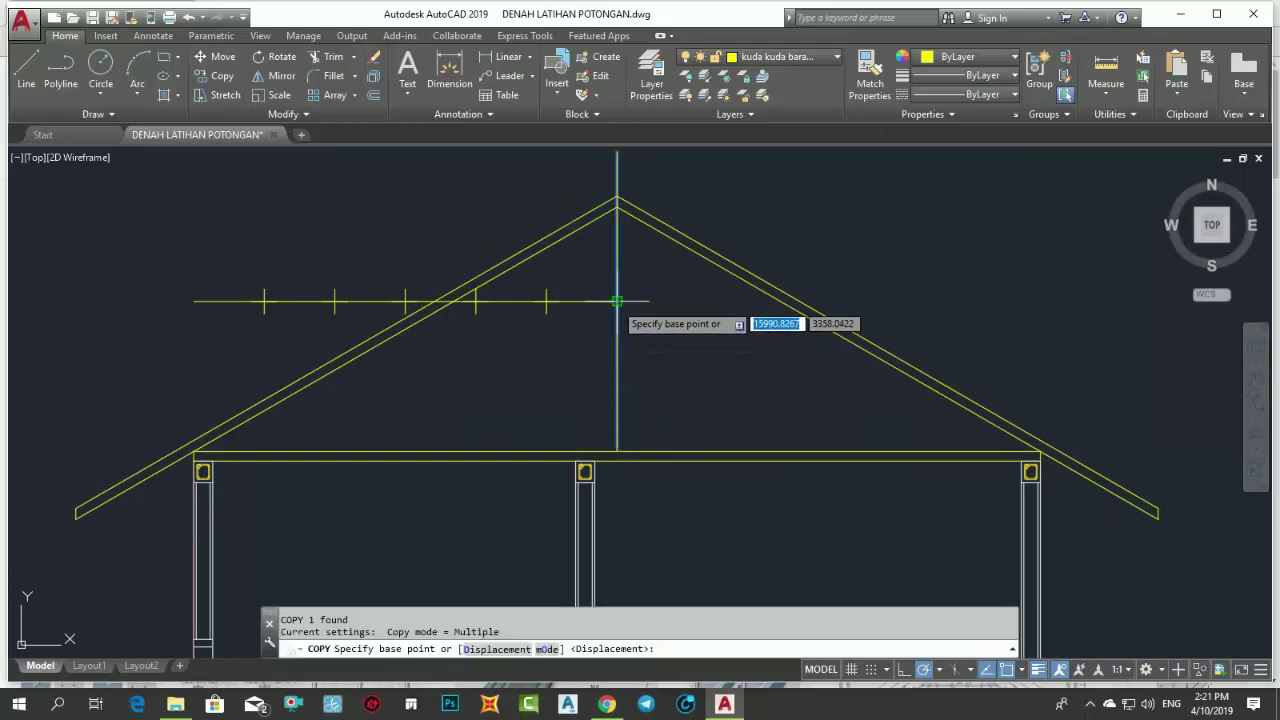
{"action": "key", "text": "Escape"}
- Erase the tick-marked horizontal line and its division points using a crossing selection
{"action": "scroll", "coordinate": [617, 300], "scroll_direction": "up", "scroll_amount": 2}
{"action": "mouse_move", "coordinate": [623, 329]}
{"action": "middle_mouse_down"}
{"action": "mouse_move", "coordinate": [643, 357]}
{"action": "mouse_move", "coordinate": [751, 413]}
{"action": "mouse_move", "coordinate": [891, 429]}
{"action": "mouse_move", "coordinate": [863, 363]}
{"action": "mouse_move", "coordinate": [679, 395]}
{"action": "middle_mouse_up"}
{"action": "left_click", "coordinate": [628, 375]}
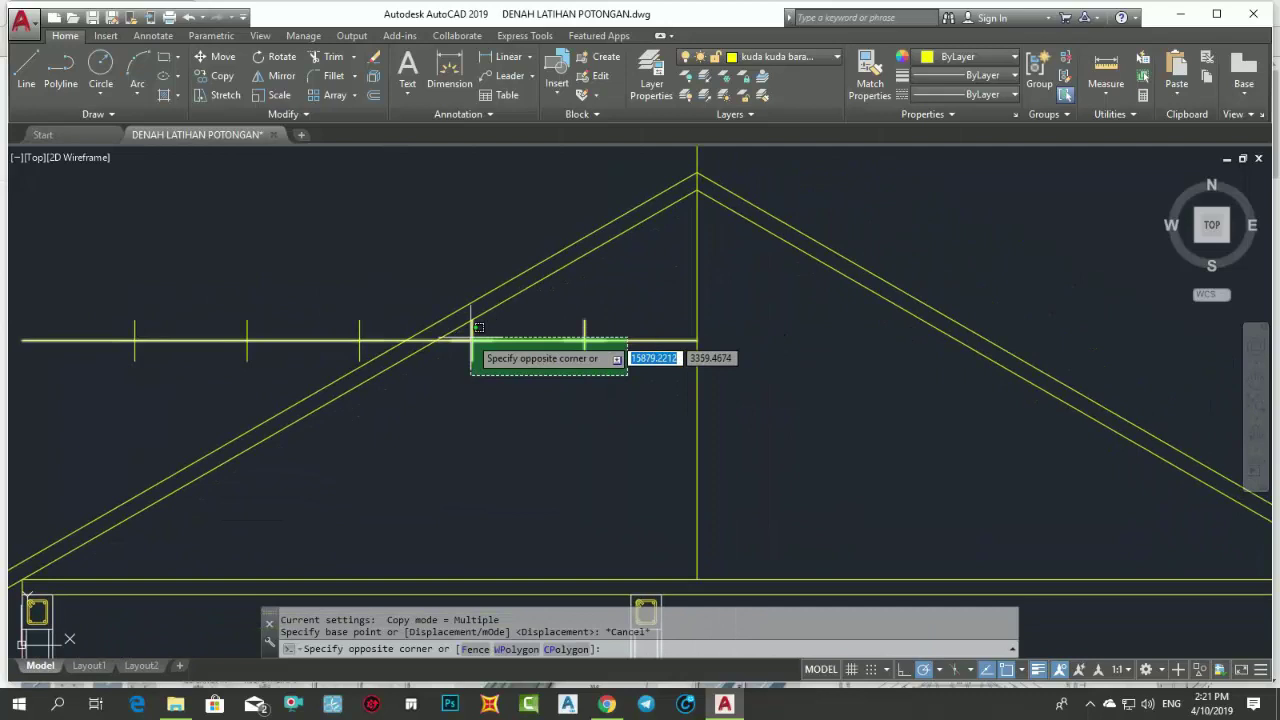
{"action": "left_click", "coordinate": [373, 348]}
{"action": "scroll", "coordinate": [366, 348], "scroll_direction": "up", "scroll_amount": 1}
{"action": "scroll", "coordinate": [514, 286], "scroll_direction": "up", "scroll_amount": 1}
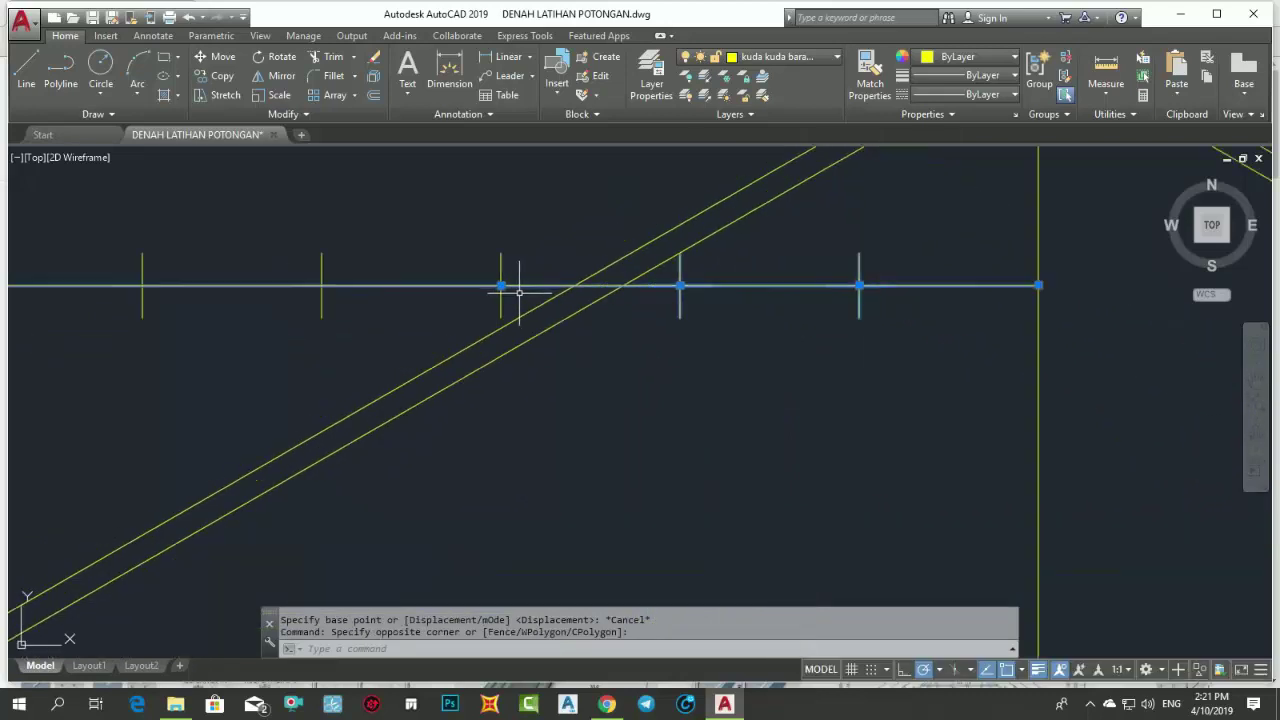
{"action": "left_click", "coordinate": [514, 292]}
{"action": "left_click", "coordinate": [142, 227]}
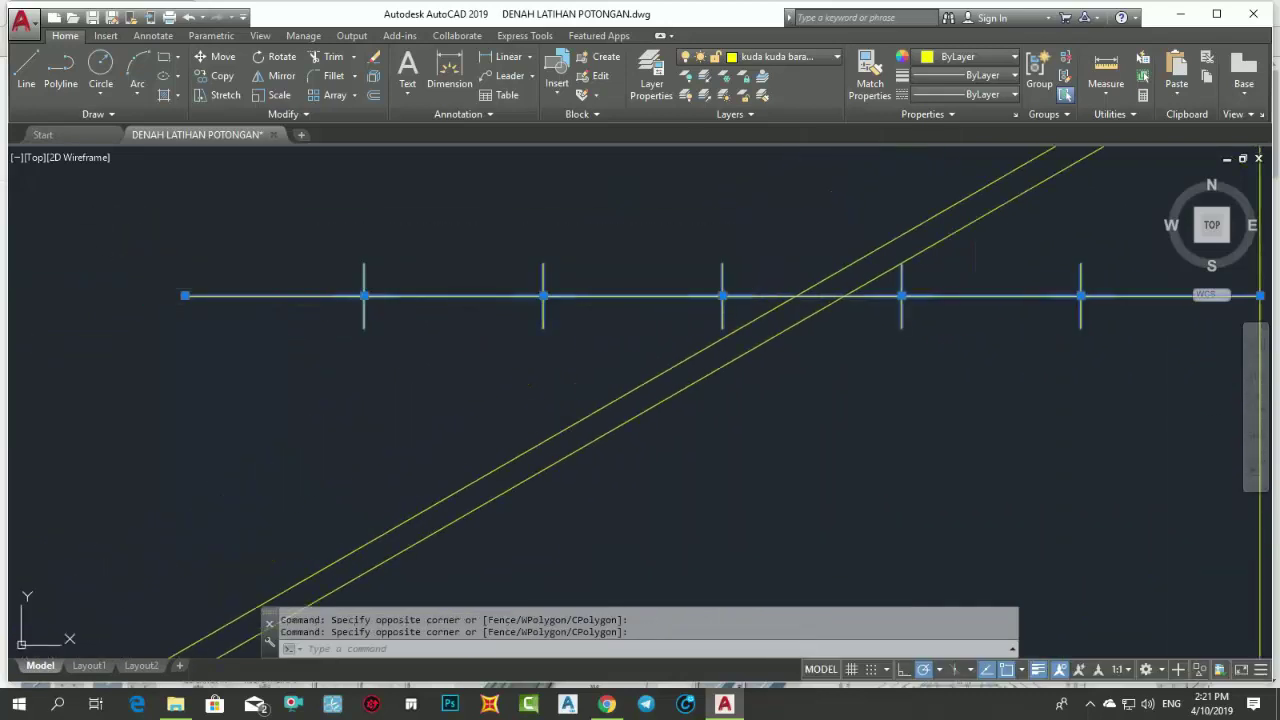
{"action": "type", "text": "e"}
{"action": "key", "text": "Return"}
{"action": "scroll", "coordinate": [551, 337], "scroll_direction": "down", "scroll_amount": 6}
{"action": "scroll", "coordinate": [563, 332], "scroll_direction": "up", "scroll_amount": 2}
{"action": "type", "text": "O"}
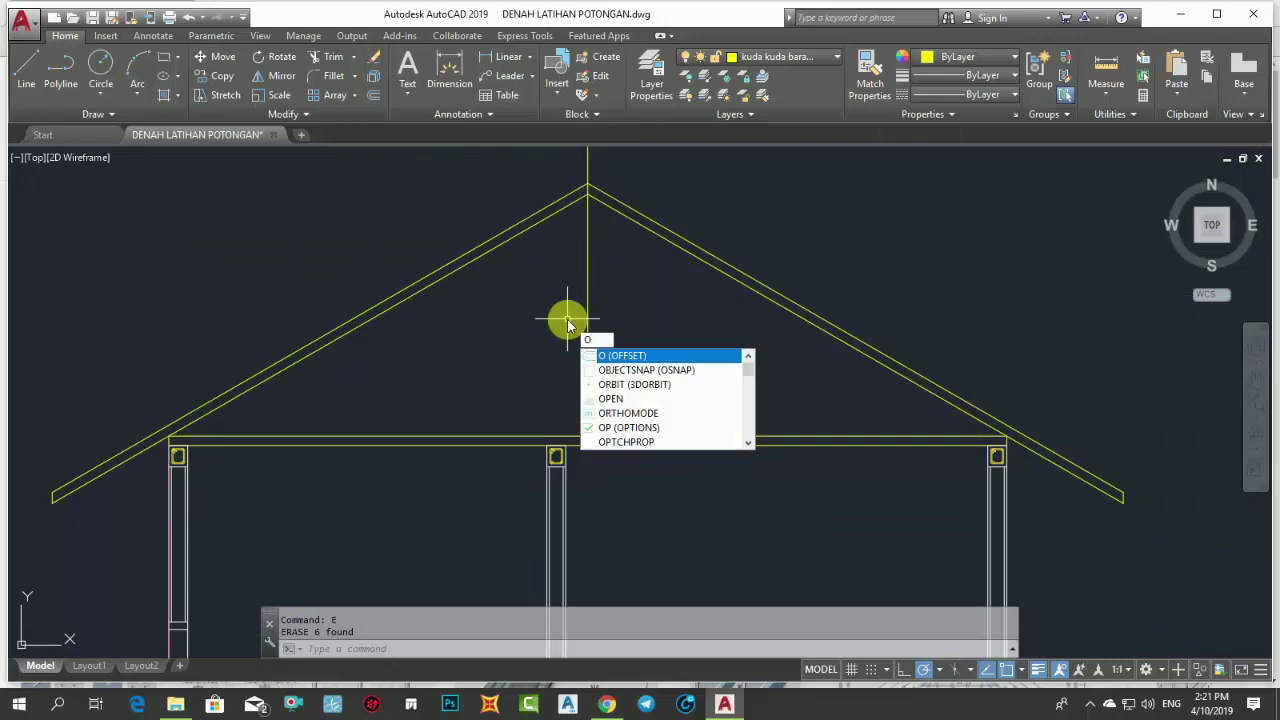
- Use QuickCalc to compute 7.5 / 2 = 3.75, then begin an offset
{"action": "key", "text": "Escape"}
{"action": "middle_click_drag", "start_coordinate": [567, 318], "coordinate": [556, 347]}
{"action": "type", "text": "C"}
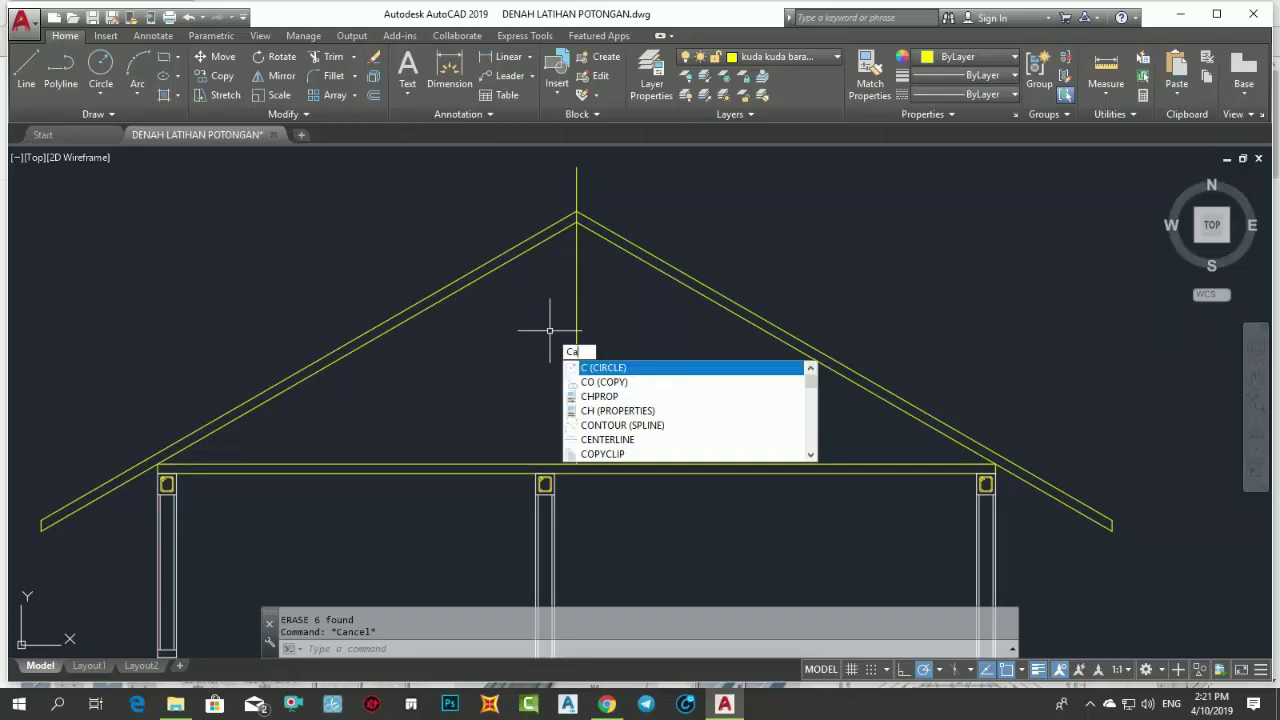
{"action": "type", "text": "al"}
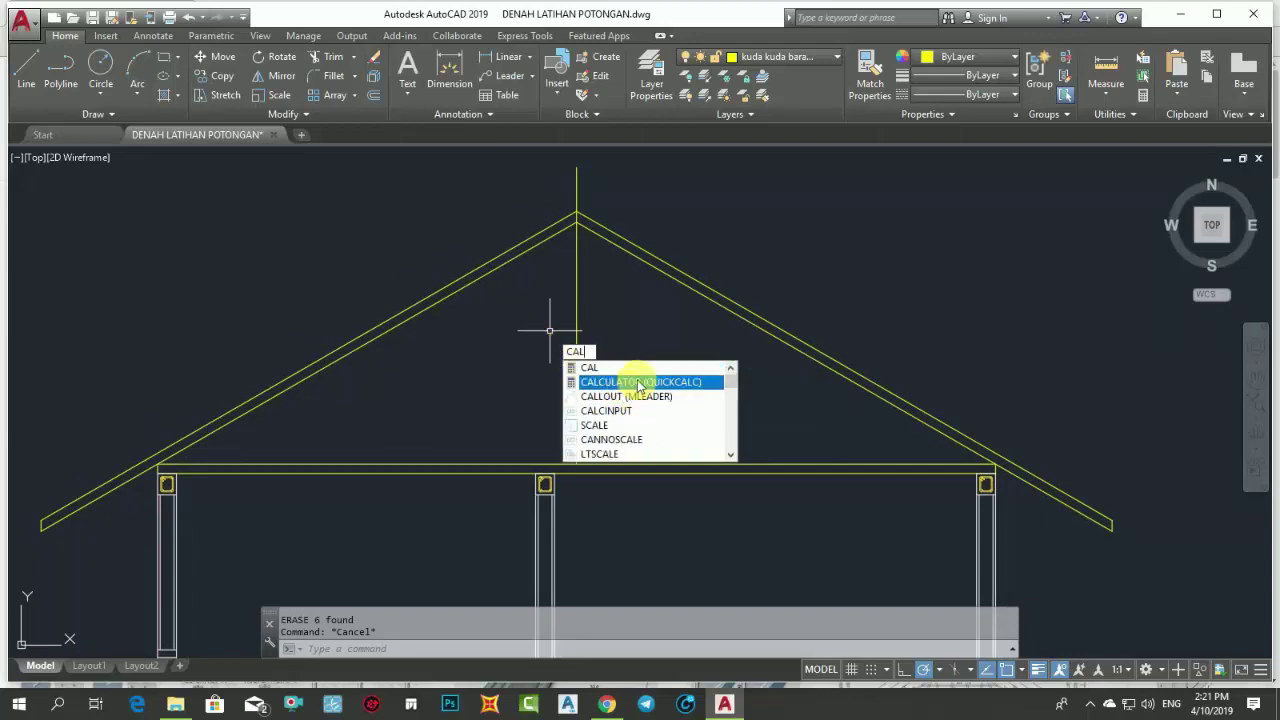
{"action": "left_click", "coordinate": [614, 393]}
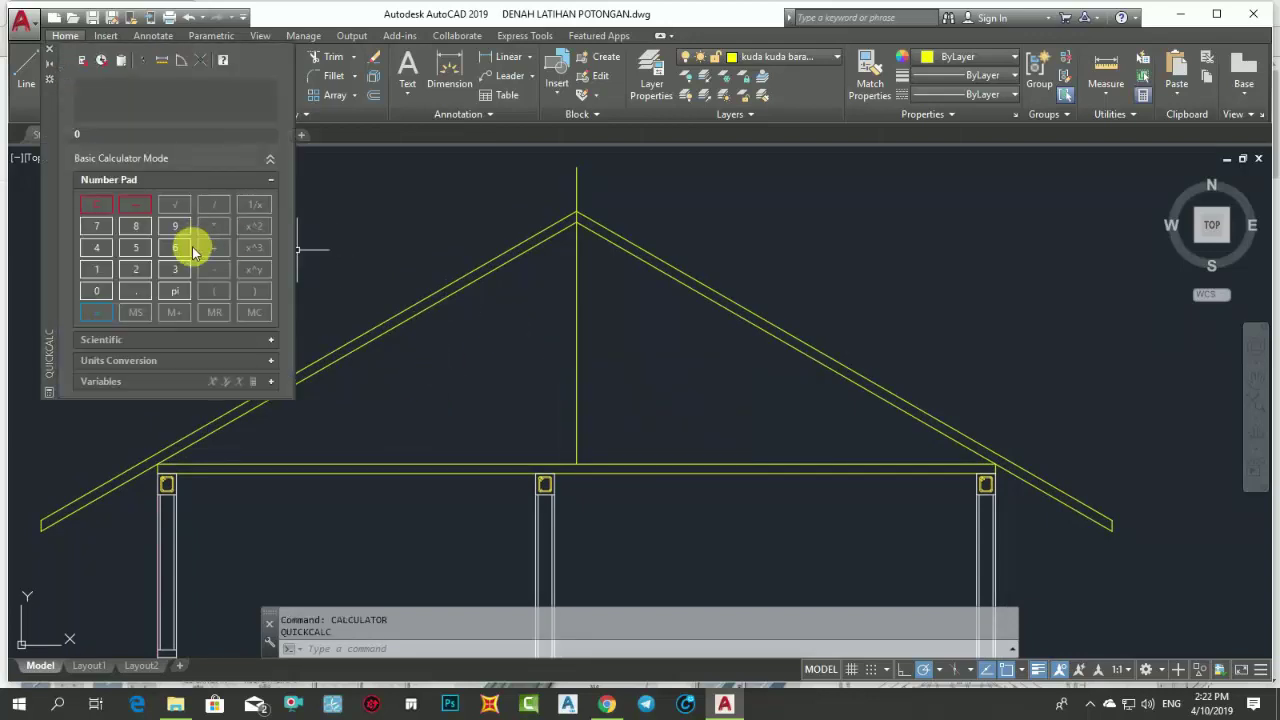
{"action": "left_click", "coordinate": [96, 226]}
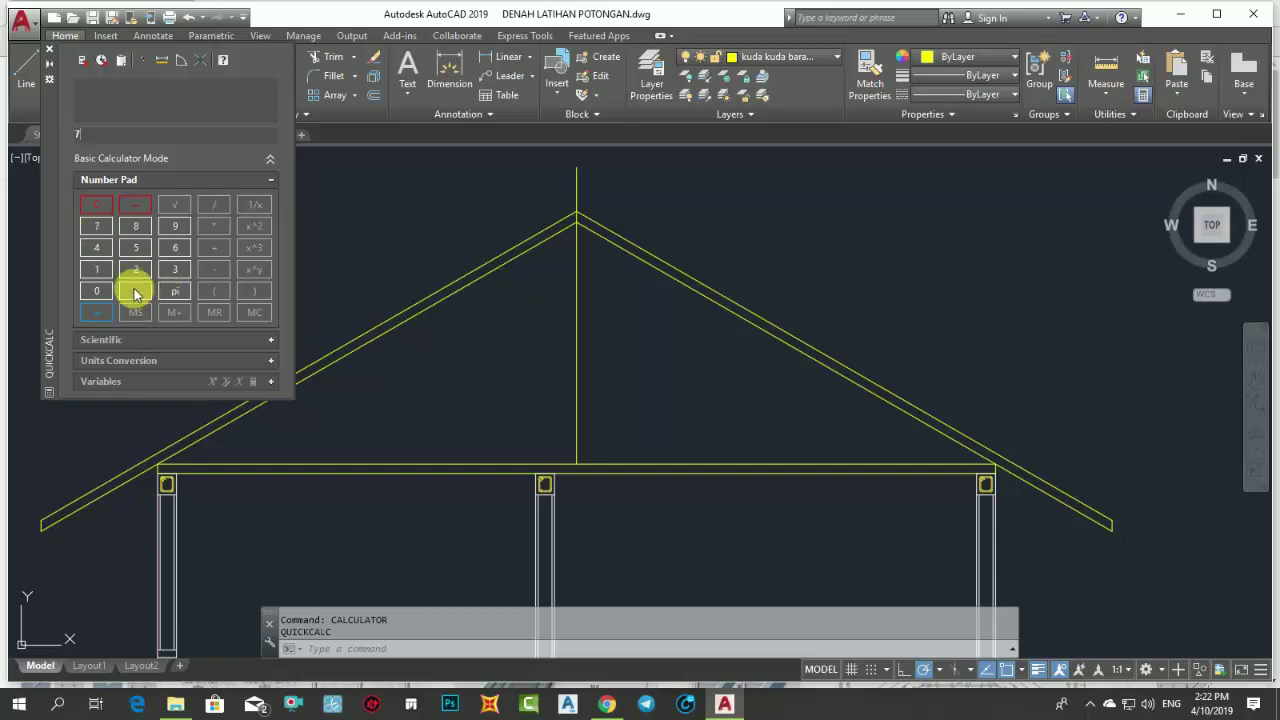
{"action": "left_click", "coordinate": [136, 291]}
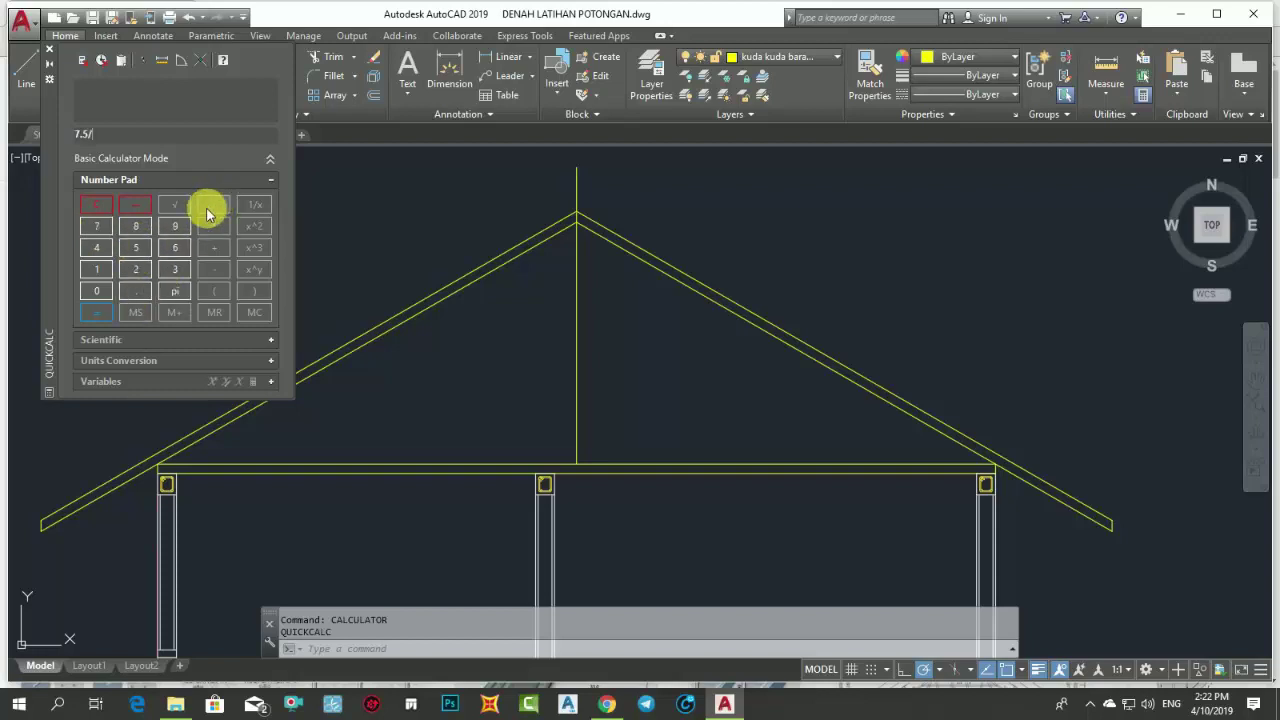
{"action": "left_click", "coordinate": [136, 269]}
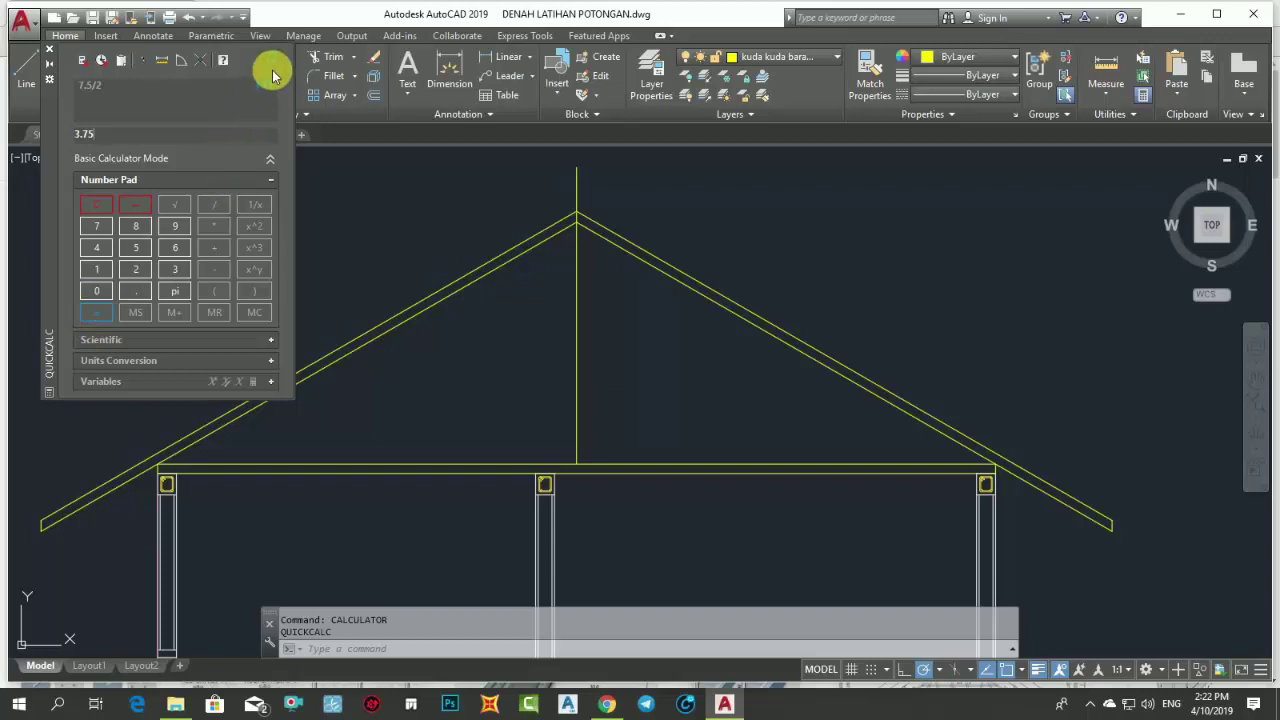
{"action": "left_click", "coordinate": [47, 54]}
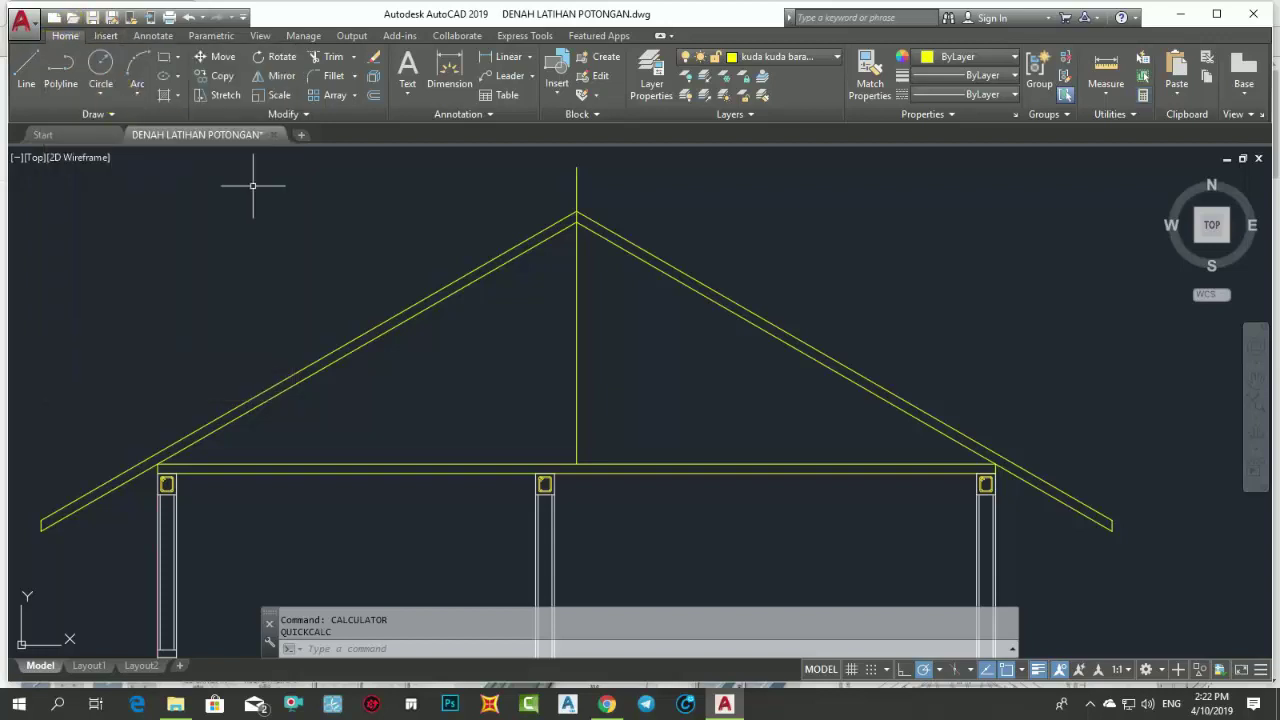
{"action": "type", "text": "o"}
{"action": "key", "text": "Return"}
{"action": "type", "text": "3.75"}
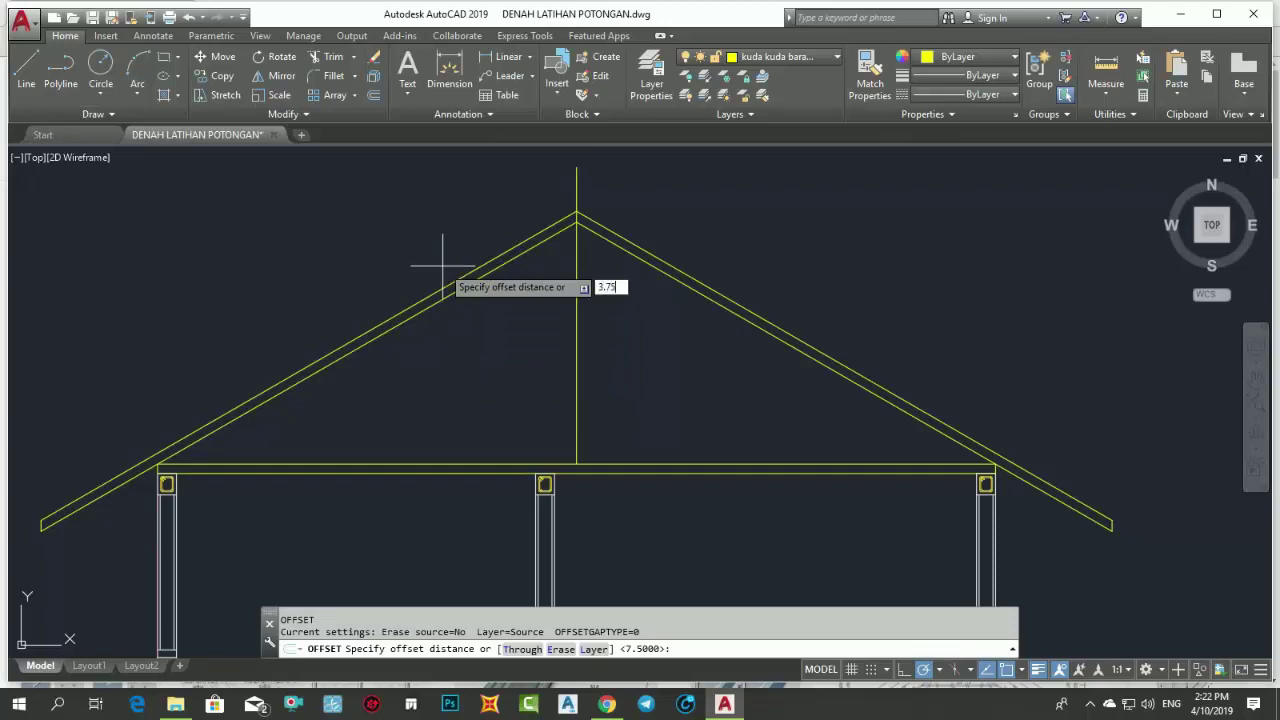
- Offset the vertical centre line 3.75 to both sides
{"action": "key", "text": "Return"}
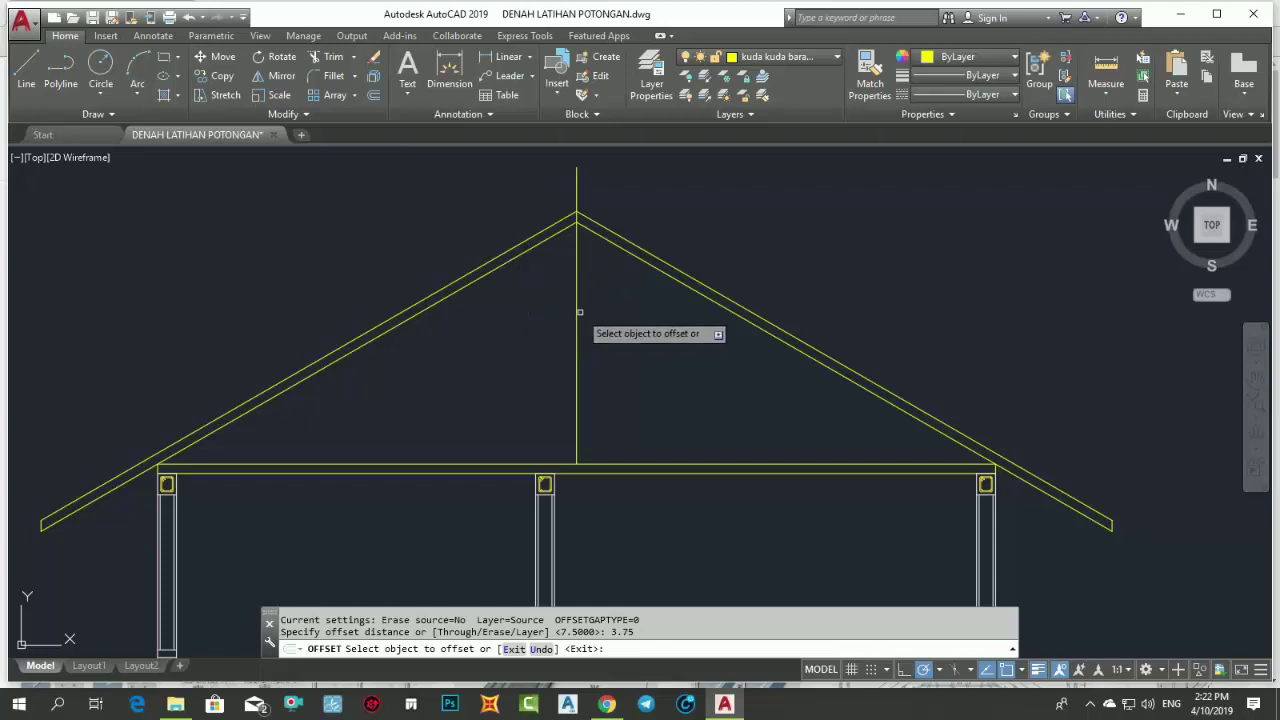
{"action": "left_click", "coordinate": [576, 310]}
{"action": "left_click", "coordinate": [531, 309]}
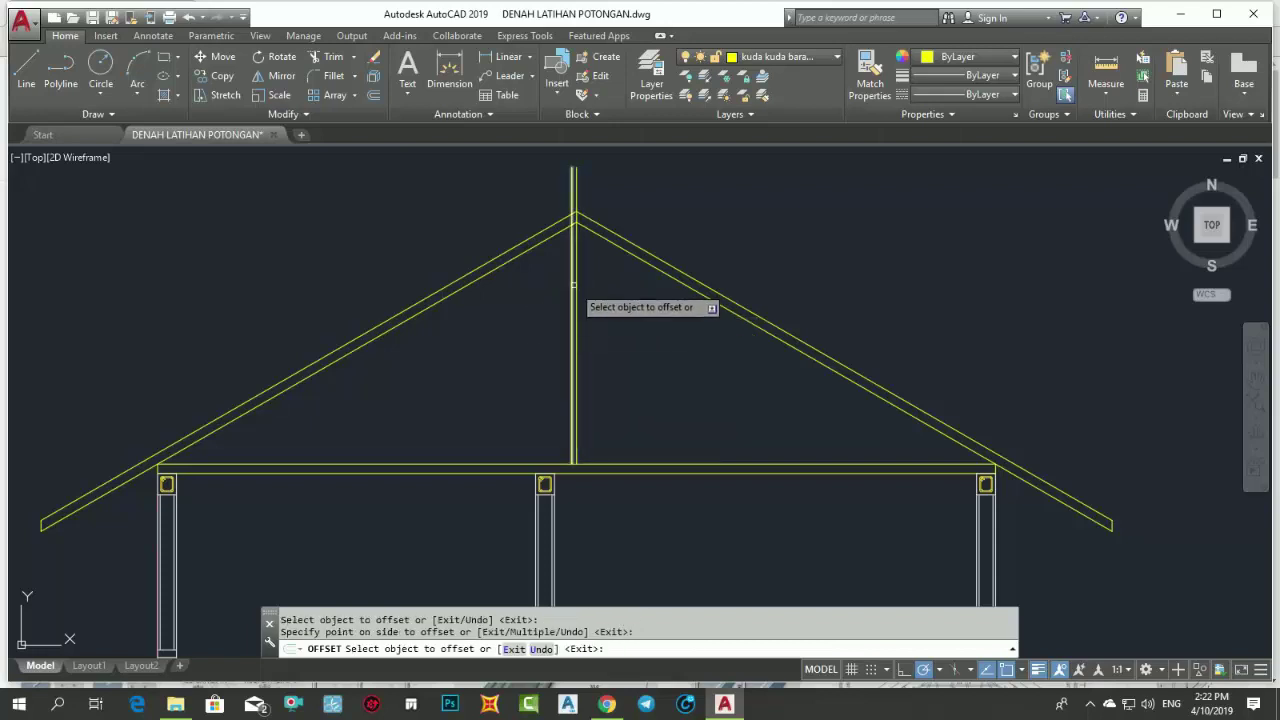
{"action": "left_click", "coordinate": [578, 276]}
{"action": "left_click", "coordinate": [577, 277]}
{"action": "scroll", "coordinate": [588, 205], "scroll_direction": "up", "scroll_amount": 2}
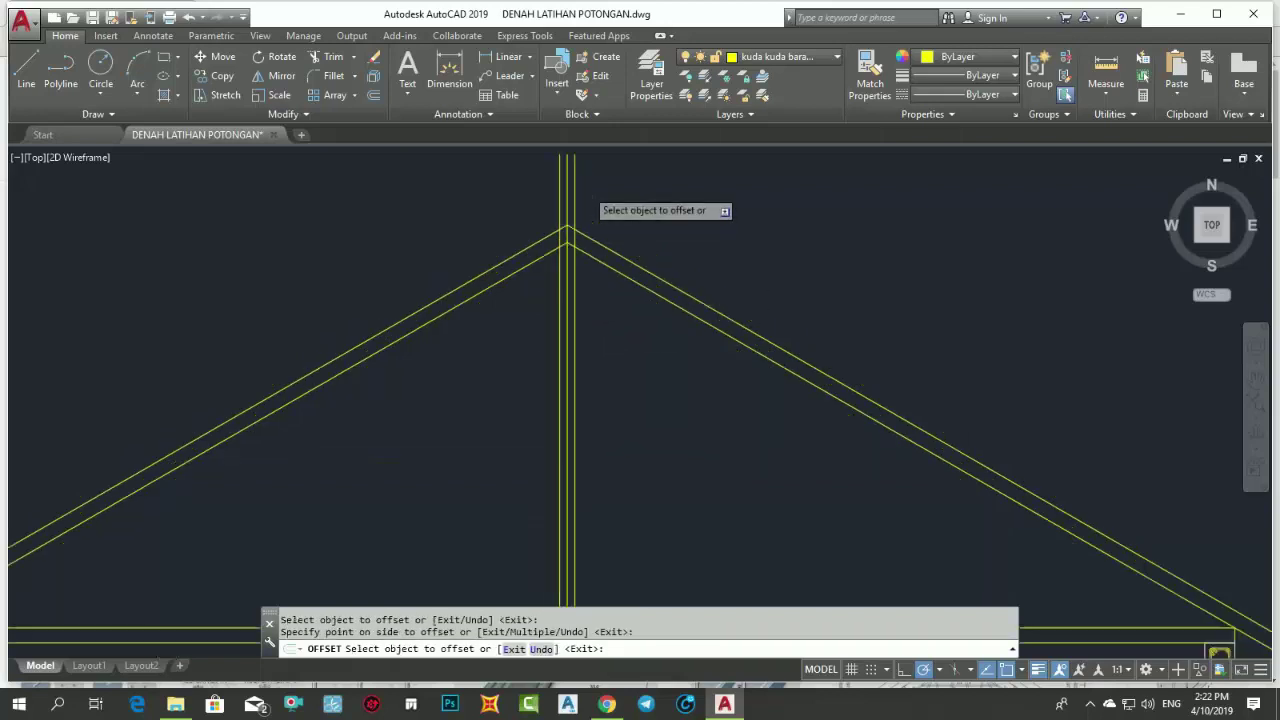
{"action": "scroll", "coordinate": [584, 207], "scroll_direction": "down", "scroll_amount": 2}
{"action": "key", "text": "Escape"}
{"action": "scroll", "coordinate": [584, 207], "scroll_direction": "up", "scroll_amount": 2}
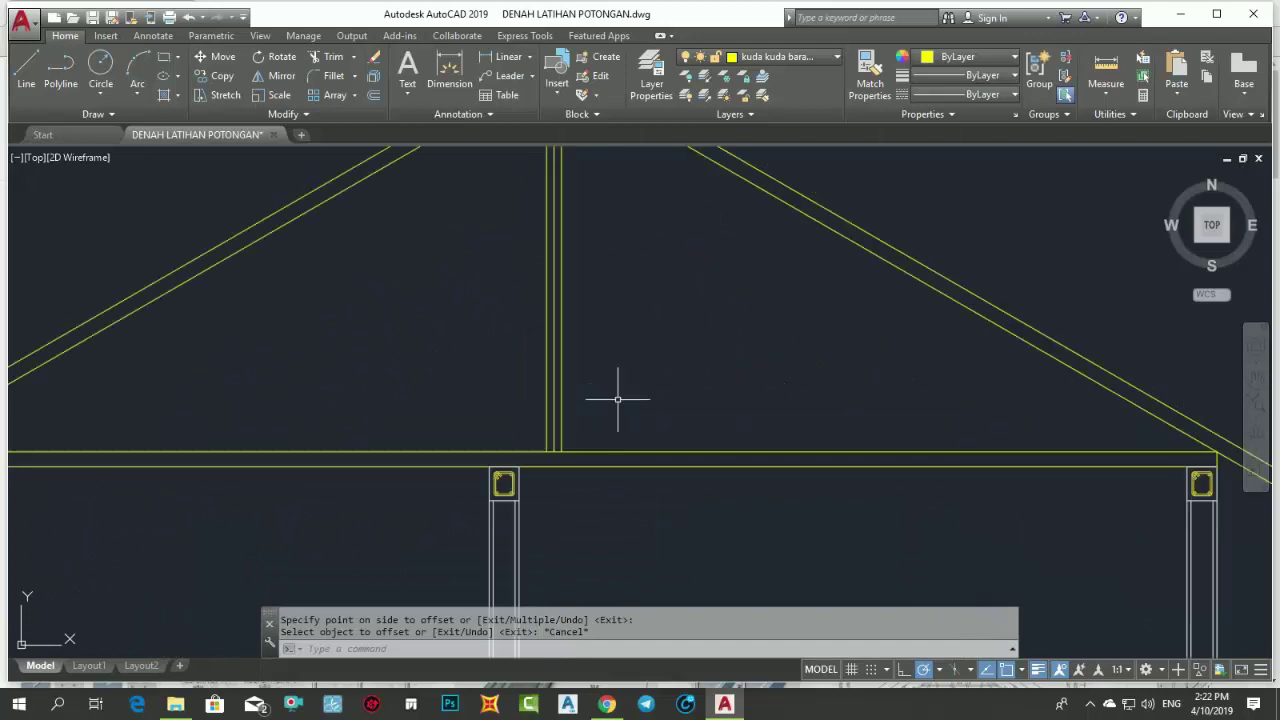
- Copy the top beam line upward to a higher position on the truss
{"action": "left_click", "coordinate": [612, 456]}
{"action": "left_click", "coordinate": [608, 400]}
{"action": "type", "text": "c"}
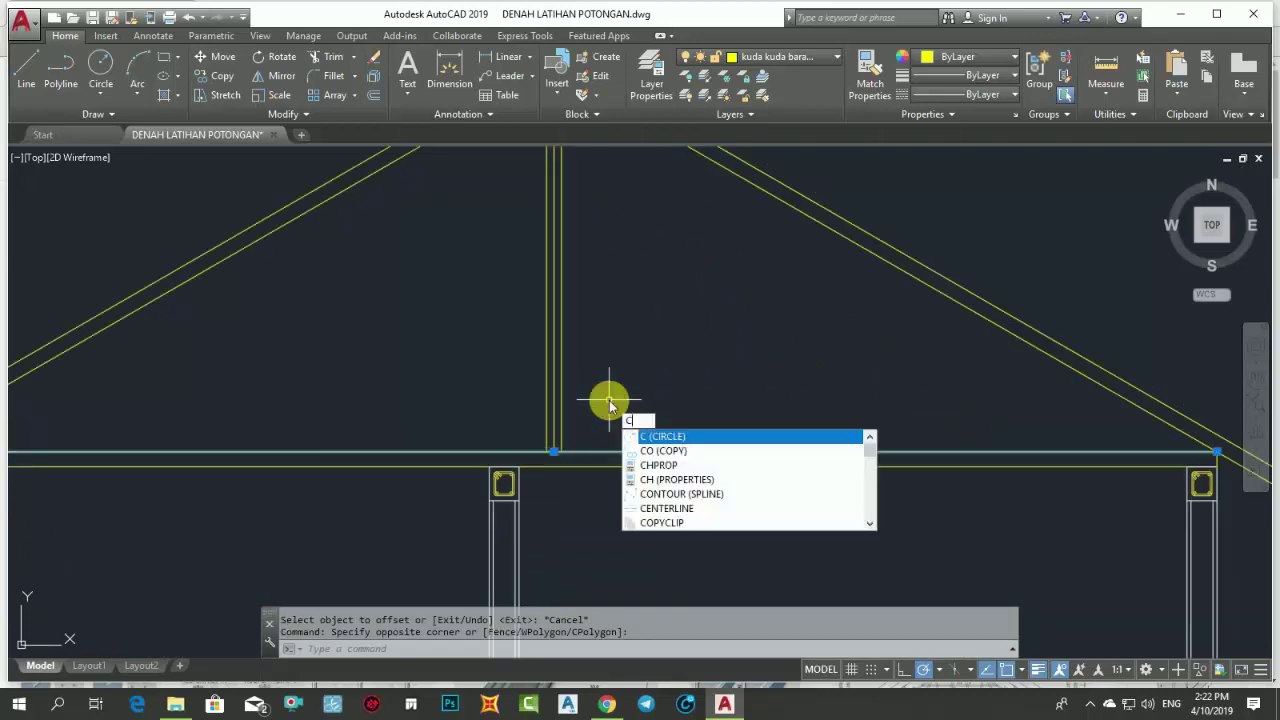
{"action": "type", "text": "o"}
{"action": "key", "text": "Return"}
{"action": "left_click", "coordinate": [554, 451]}
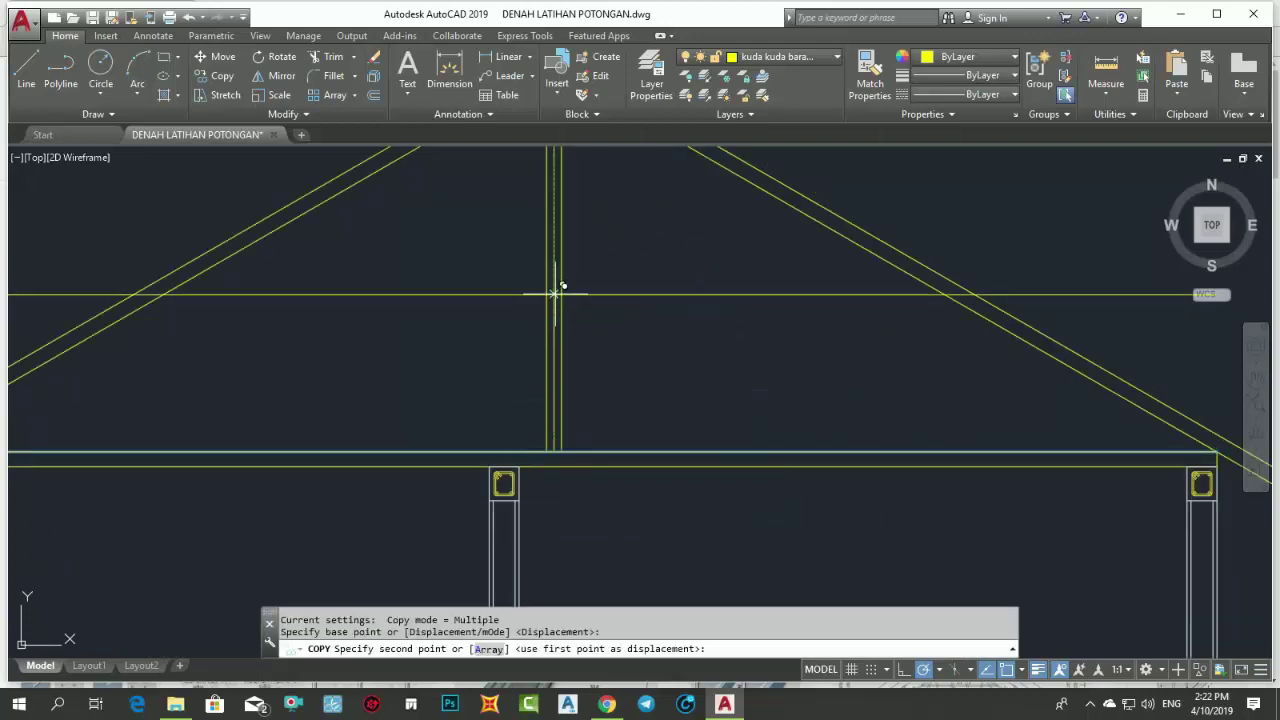
{"action": "left_click", "coordinate": [557, 213]}
{"action": "key", "text": "Return"}
{"action": "scroll", "coordinate": [614, 317], "scroll_direction": "down", "scroll_amount": 5}
{"action": "scroll", "coordinate": [637, 342], "scroll_direction": "up", "scroll_amount": 5}
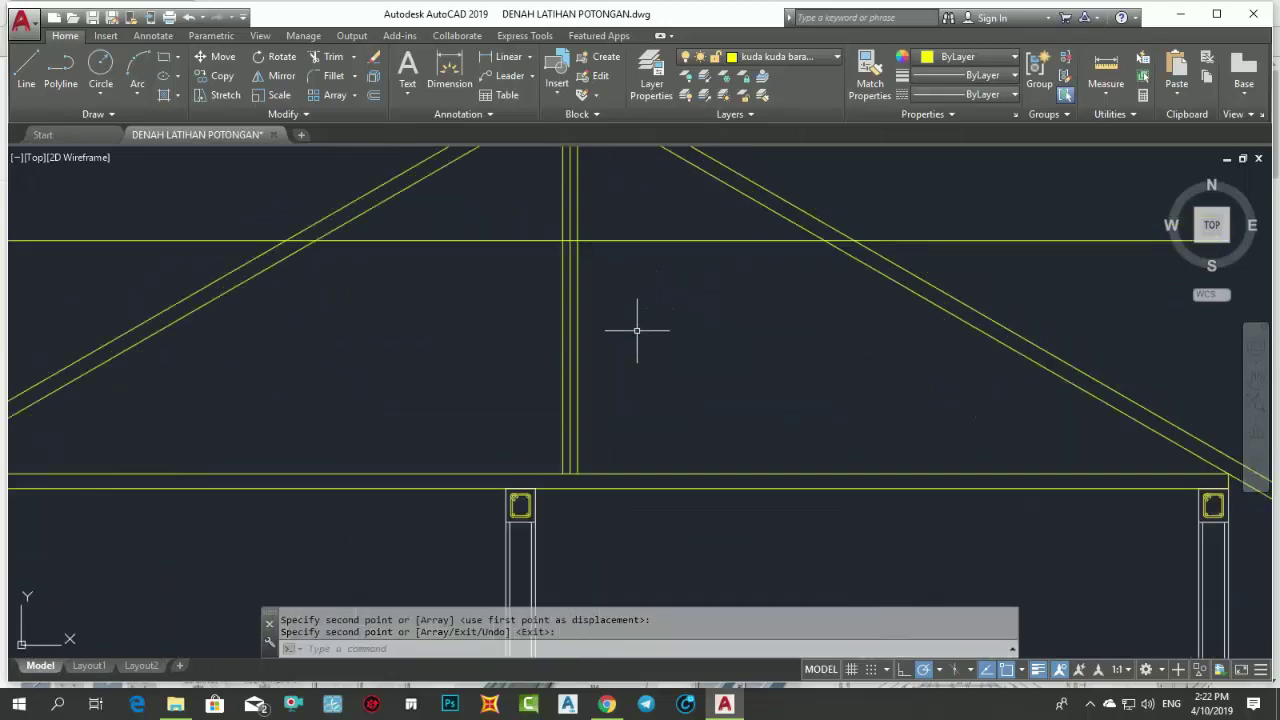
- Trim the copied horizontal line at the king post, removing its right part
{"action": "type", "text": "tr"}
{"action": "key", "text": "Return"}
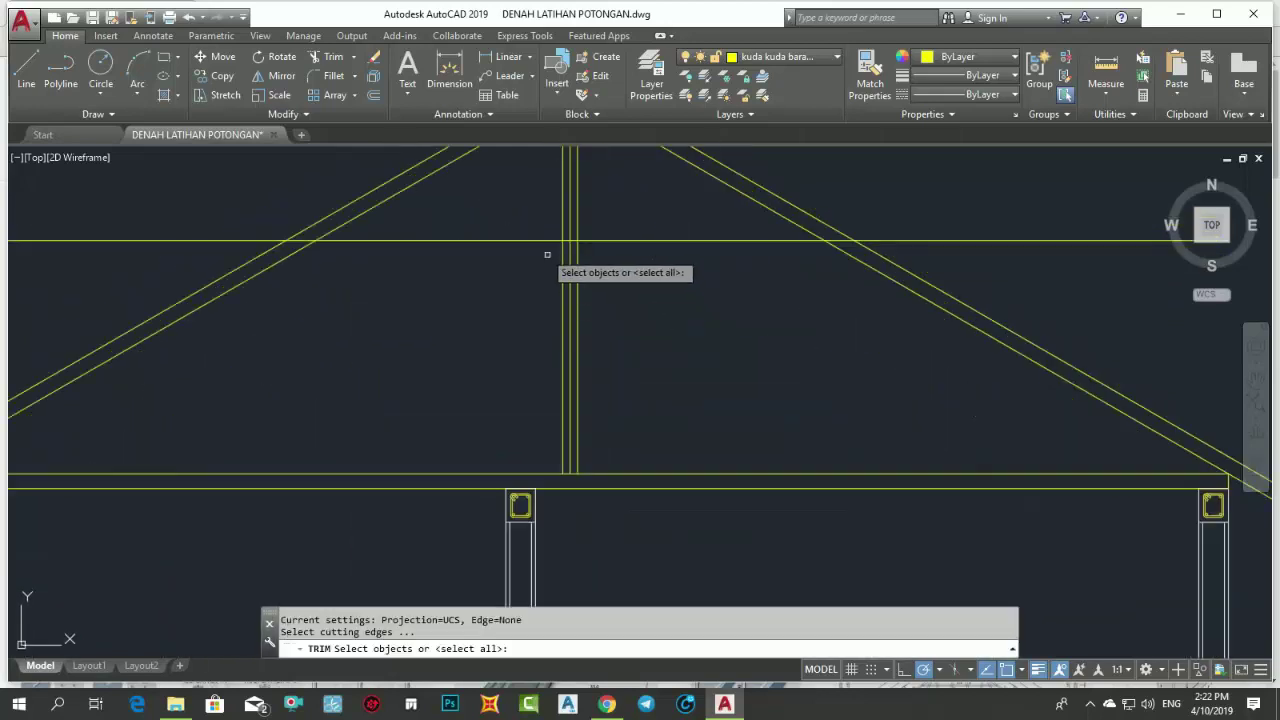
{"action": "left_click", "coordinate": [563, 252]}
{"action": "key", "text": "Return"}
{"action": "left_click", "coordinate": [657, 296]}
{"action": "left_click", "coordinate": [608, 208]}
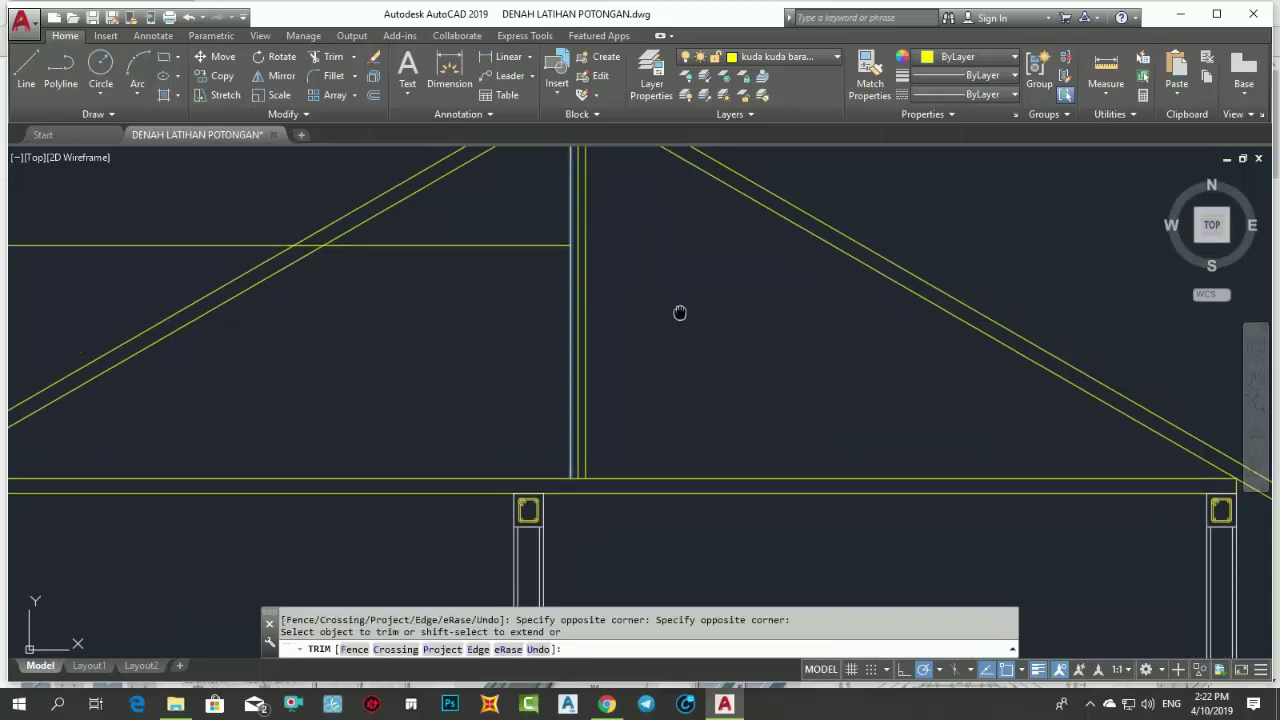
{"action": "middle_click_drag", "start_coordinate": [551, 286], "coordinate": [623, 305]}
{"action": "key", "text": "Escape"}
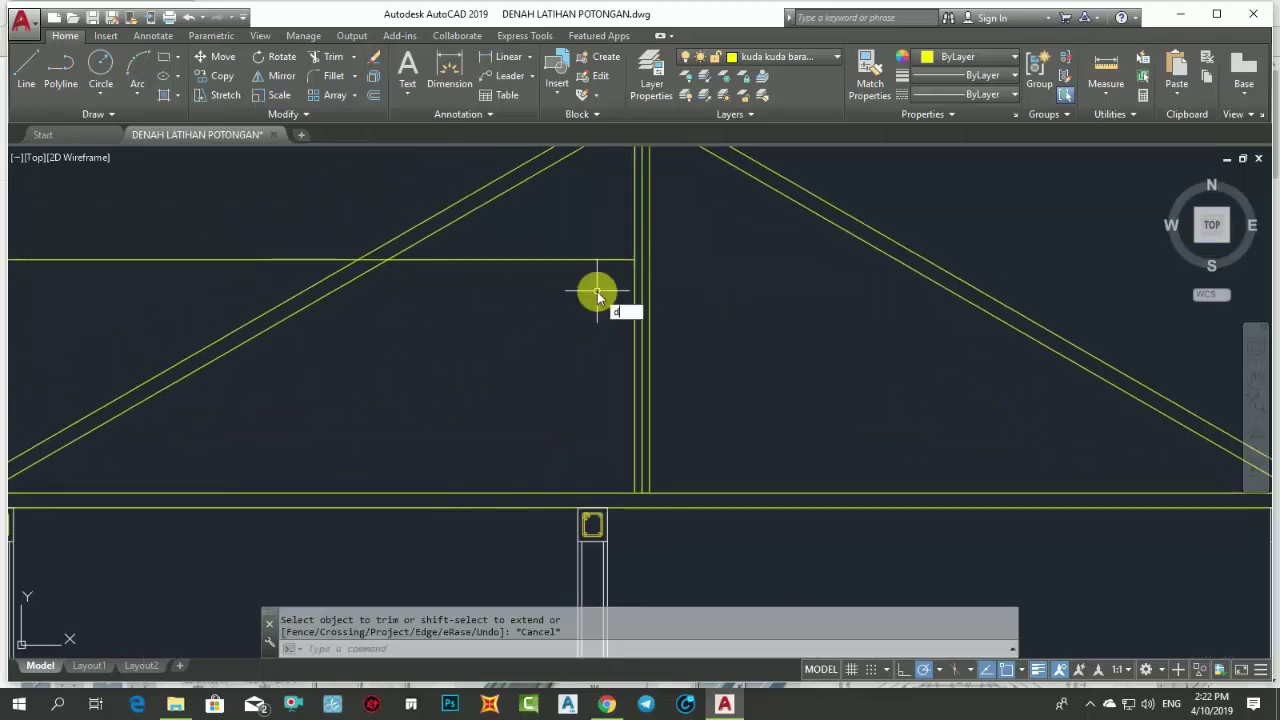
{"action": "type", "text": "i"}
{"action": "key", "text": "Return"}
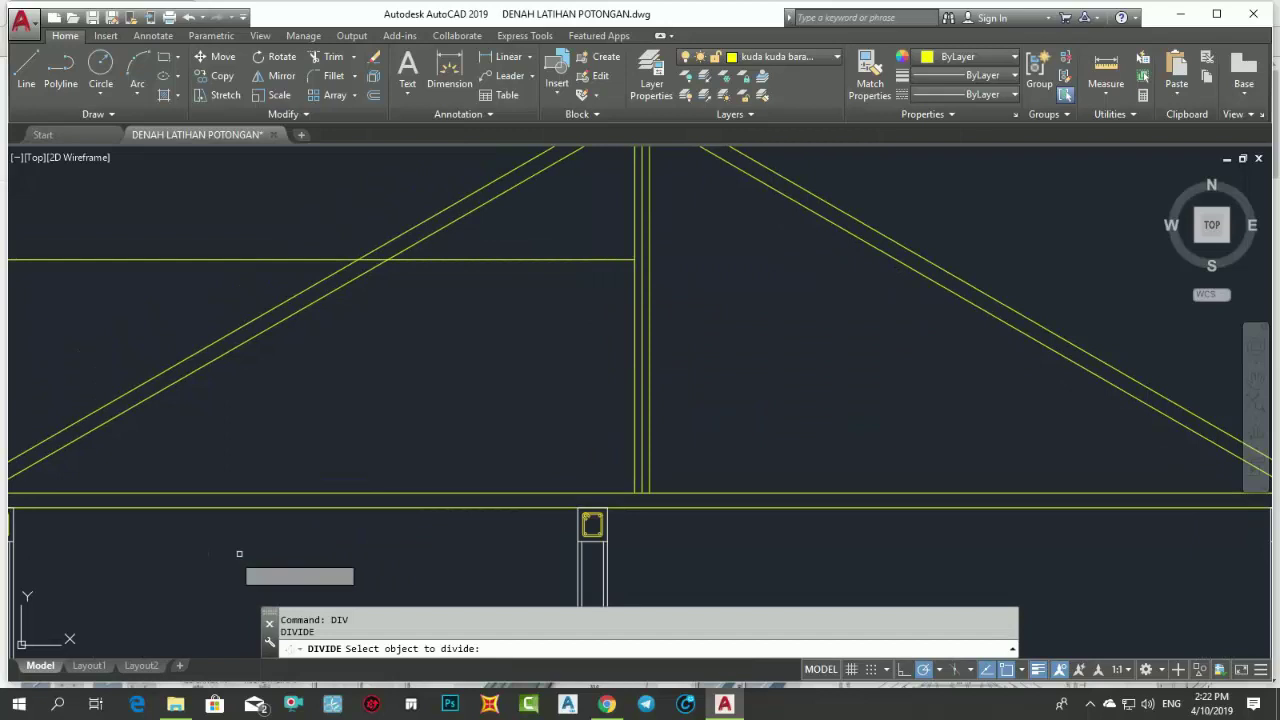
- Divide the new horizontal line into 6 equal segments
{"action": "scroll", "coordinate": [301, 421], "scroll_direction": "down", "scroll_amount": 3}
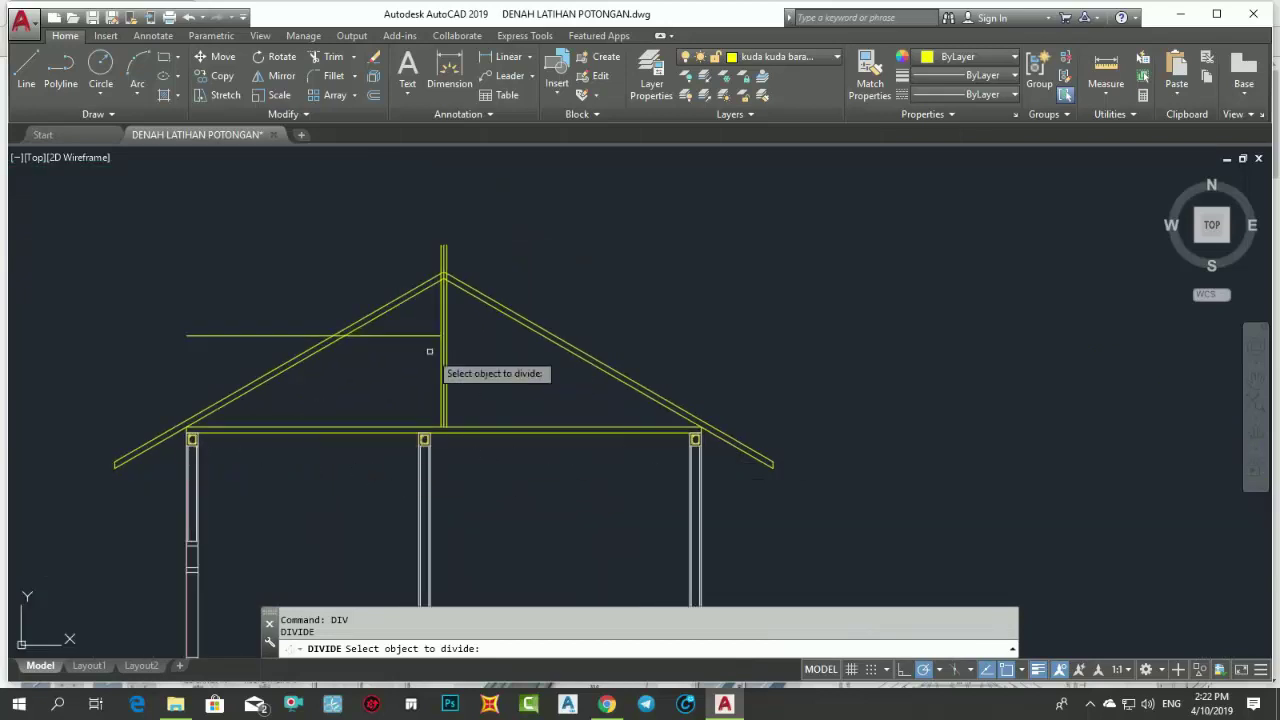
{"action": "scroll", "coordinate": [429, 351], "scroll_direction": "up", "scroll_amount": 2}
{"action": "left_click", "coordinate": [403, 328]}
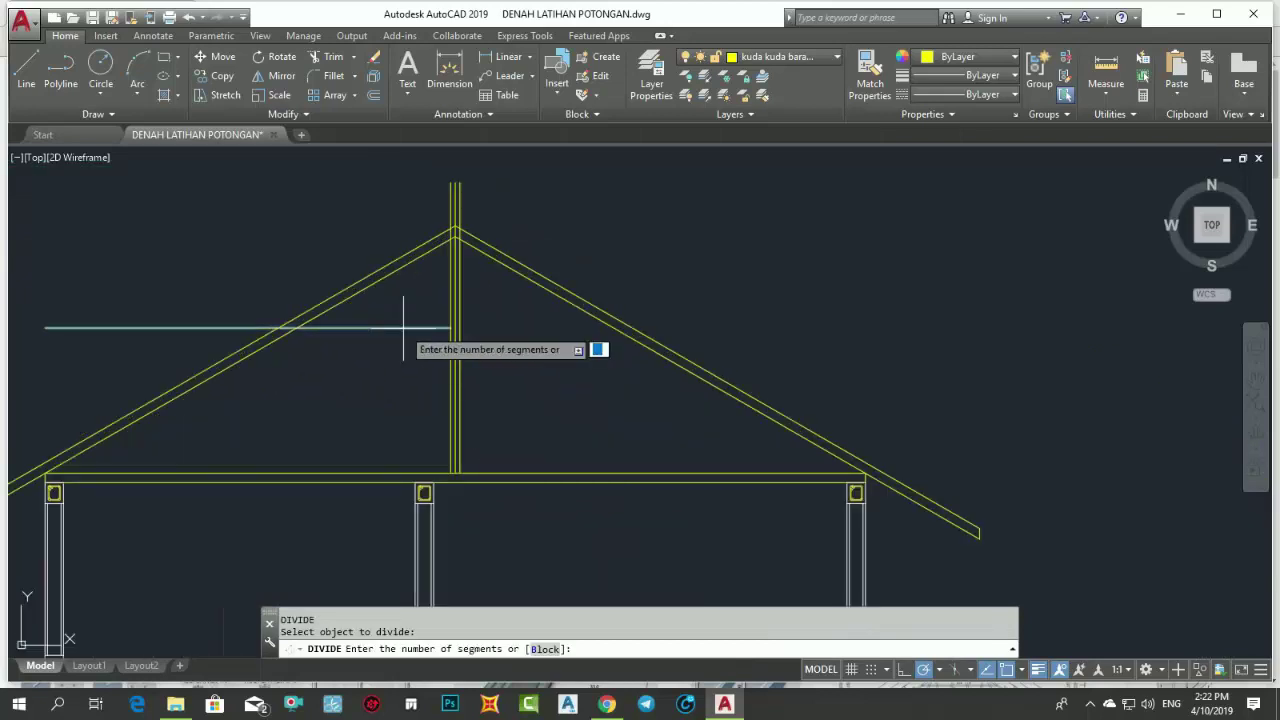
{"action": "type", "text": "6"}
{"action": "key", "text": "Return"}
{"action": "scroll", "coordinate": [443, 349], "scroll_direction": "up", "scroll_amount": 2}
{"action": "scroll", "coordinate": [480, 334], "scroll_direction": "up", "scroll_amount": 2}
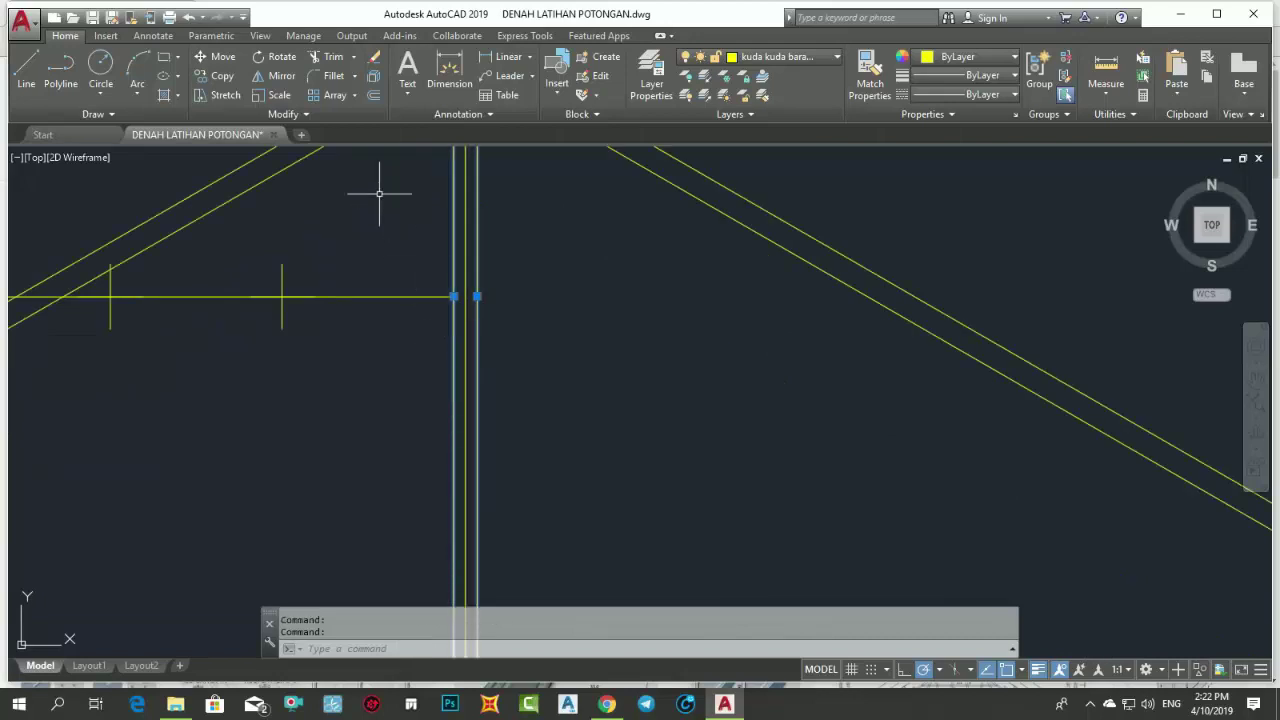
- Copy the doubled vertical post lines leftward to several positions across the left half
{"action": "left_click", "coordinate": [224, 77]}
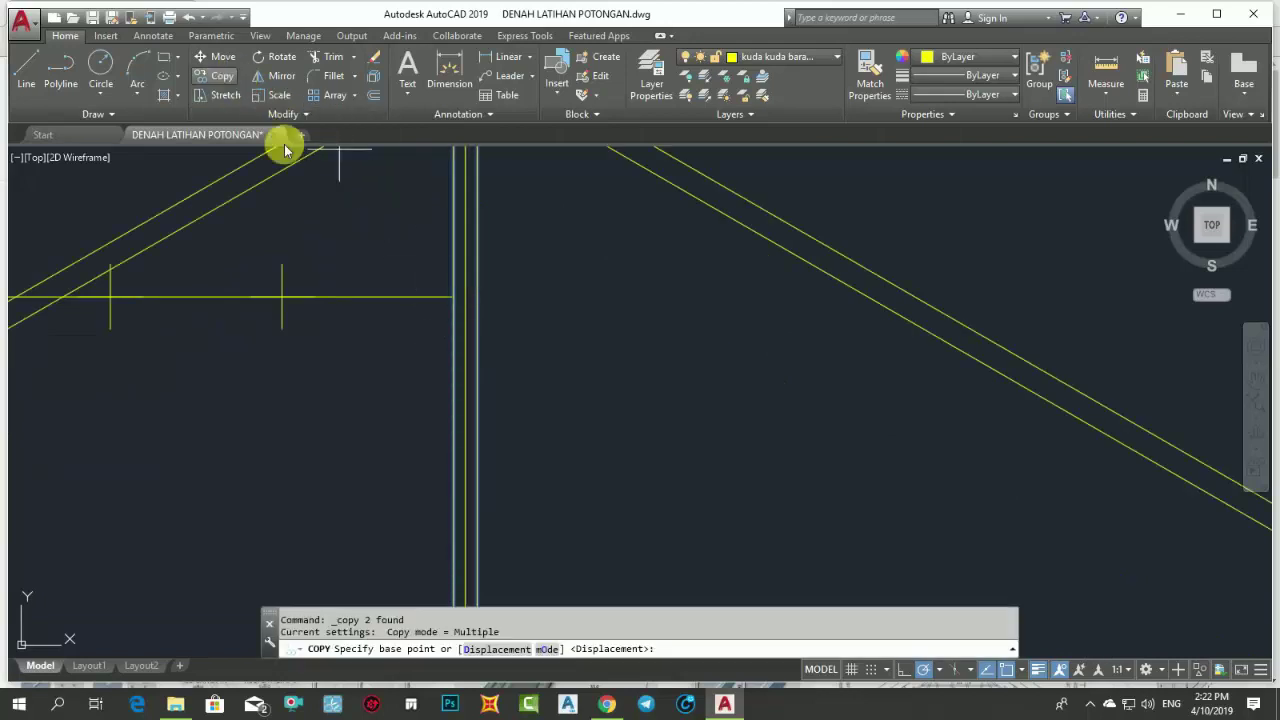
{"action": "left_click", "coordinate": [465, 298]}
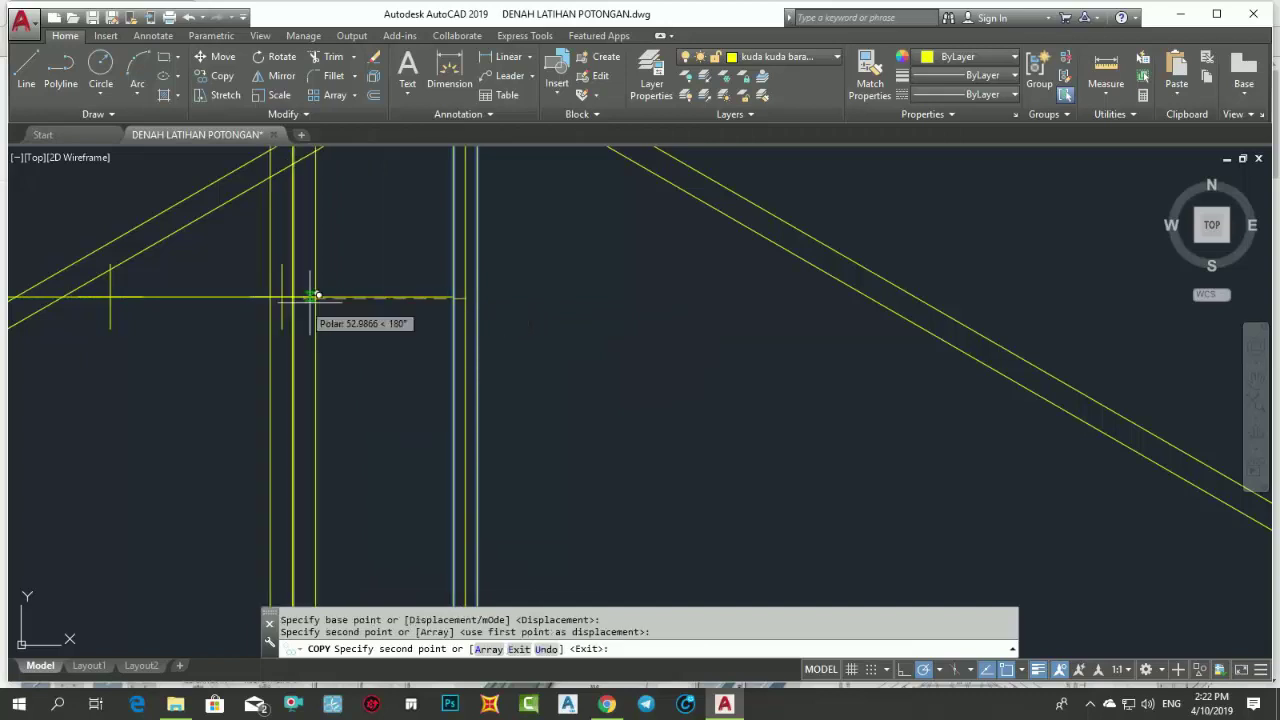
{"action": "middle_click_drag", "start_coordinate": [314, 294], "coordinate": [622, 232]}
{"action": "left_click", "coordinate": [440, 225]}
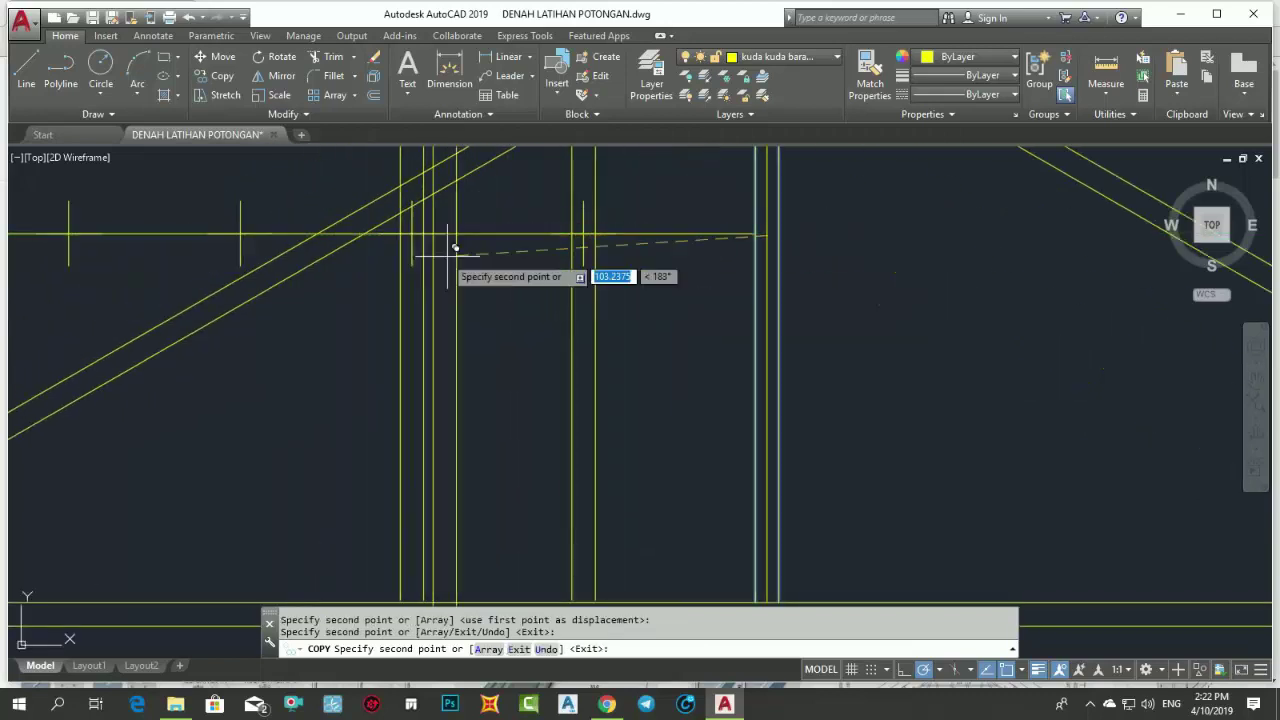
{"action": "mouse_move", "coordinate": [461, 211]}
{"action": "middle_mouse_down"}
{"action": "mouse_move", "coordinate": [490, 179]}
{"action": "mouse_move", "coordinate": [566, 229]}
{"action": "middle_mouse_up"}
{"action": "left_click", "coordinate": [436, 205]}
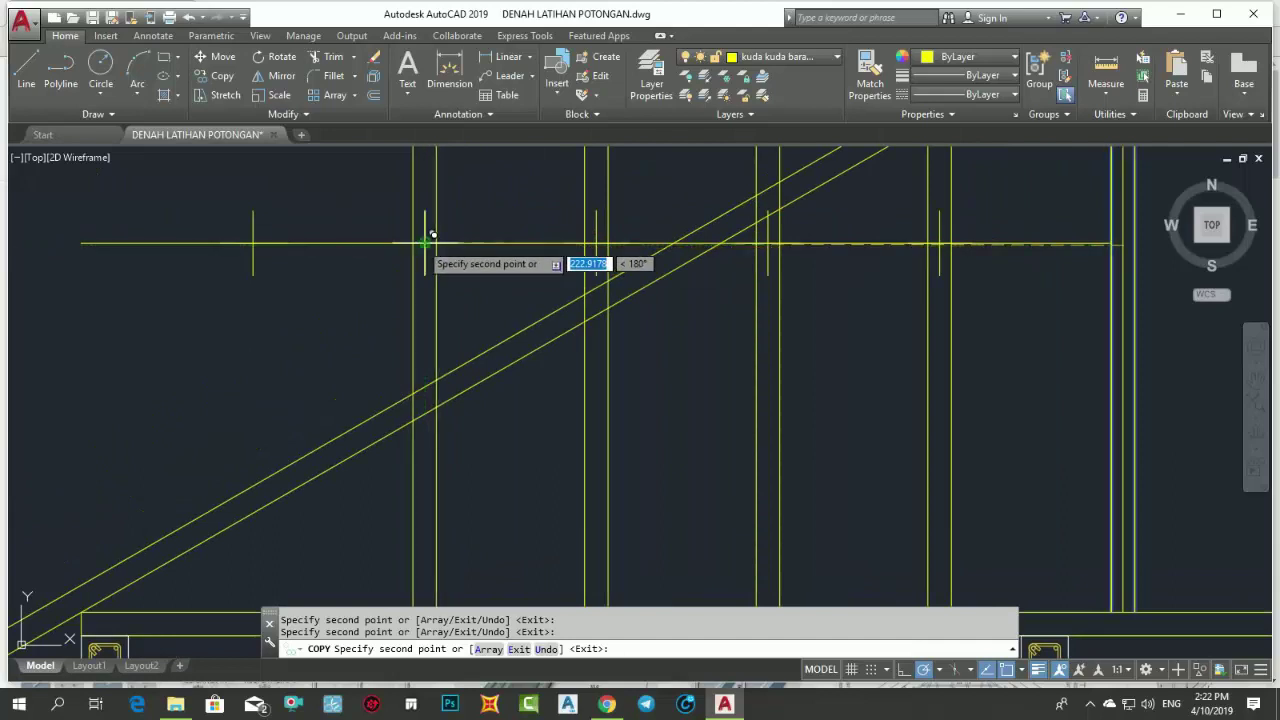
{"action": "scroll", "coordinate": [428, 240], "scroll_direction": "down", "scroll_amount": 2}
{"action": "middle_click_drag", "start_coordinate": [428, 243], "coordinate": [386, 286]}
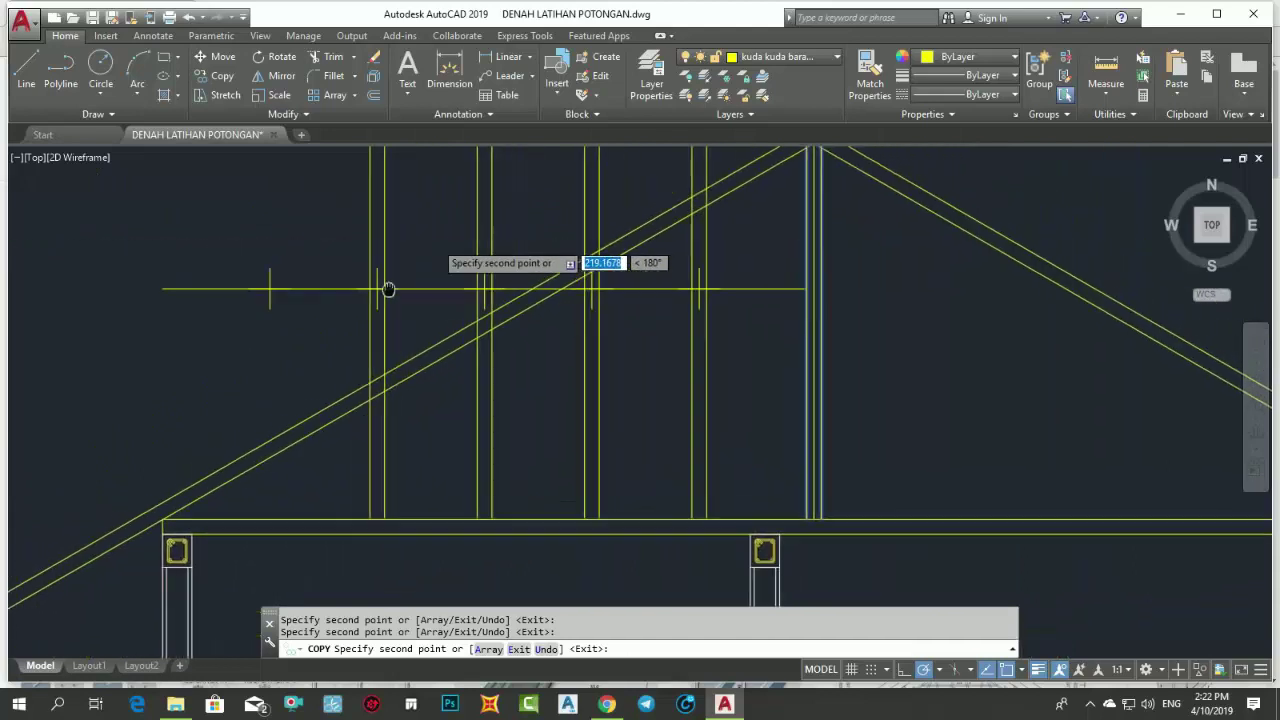
{"action": "left_click", "coordinate": [272, 288]}
{"action": "key", "text": "Return"}
{"action": "scroll", "coordinate": [500, 351], "scroll_direction": "down", "scroll_amount": 3}
{"action": "middle_click_drag", "start_coordinate": [500, 351], "coordinate": [568, 350]}
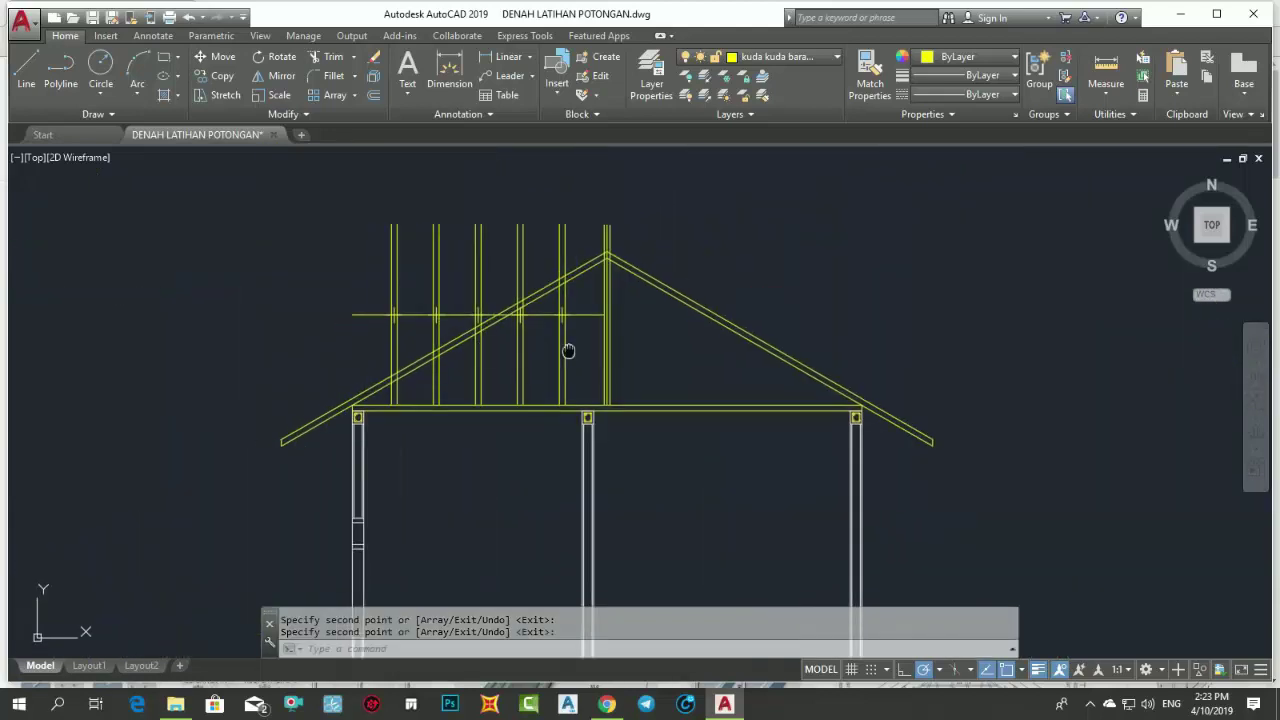
{"action": "scroll", "coordinate": [568, 349], "scroll_direction": "up", "scroll_amount": 2}
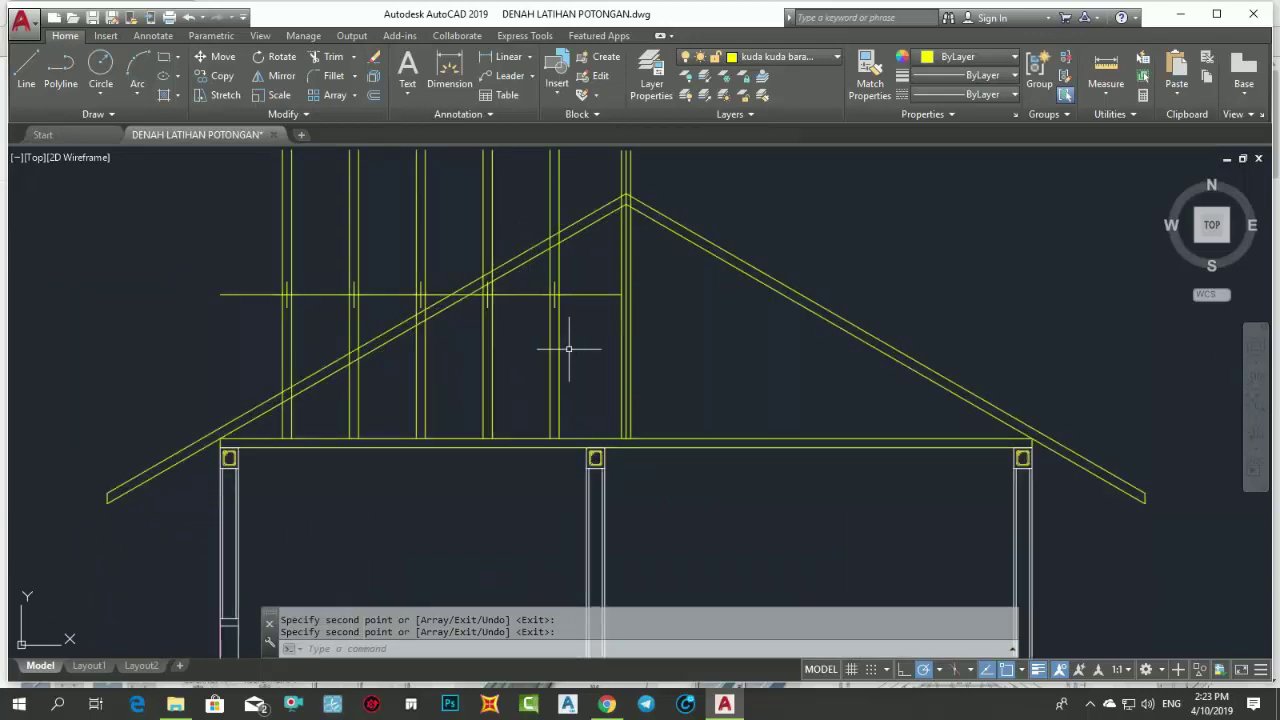
- Delete the copied vertical posts from the left half of the truss
{"action": "type", "text": "l"}
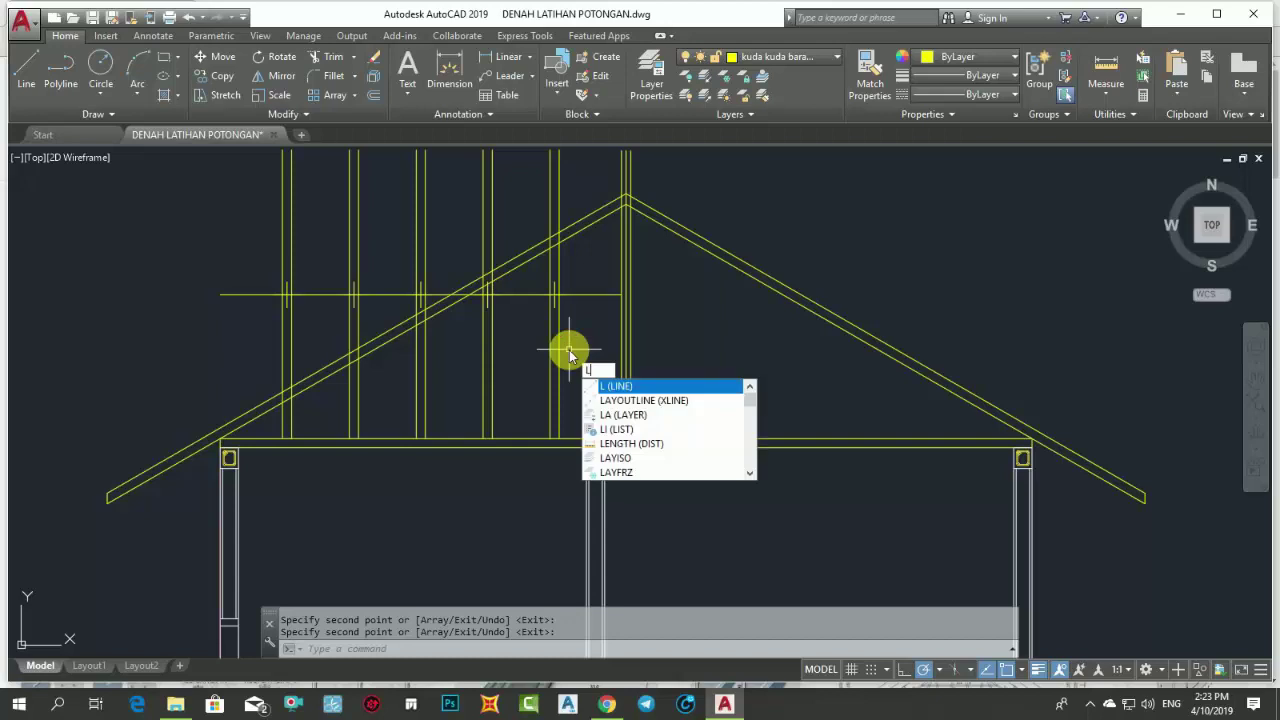
{"action": "key", "text": "Escape"}
{"action": "left_click", "coordinate": [571, 349]}
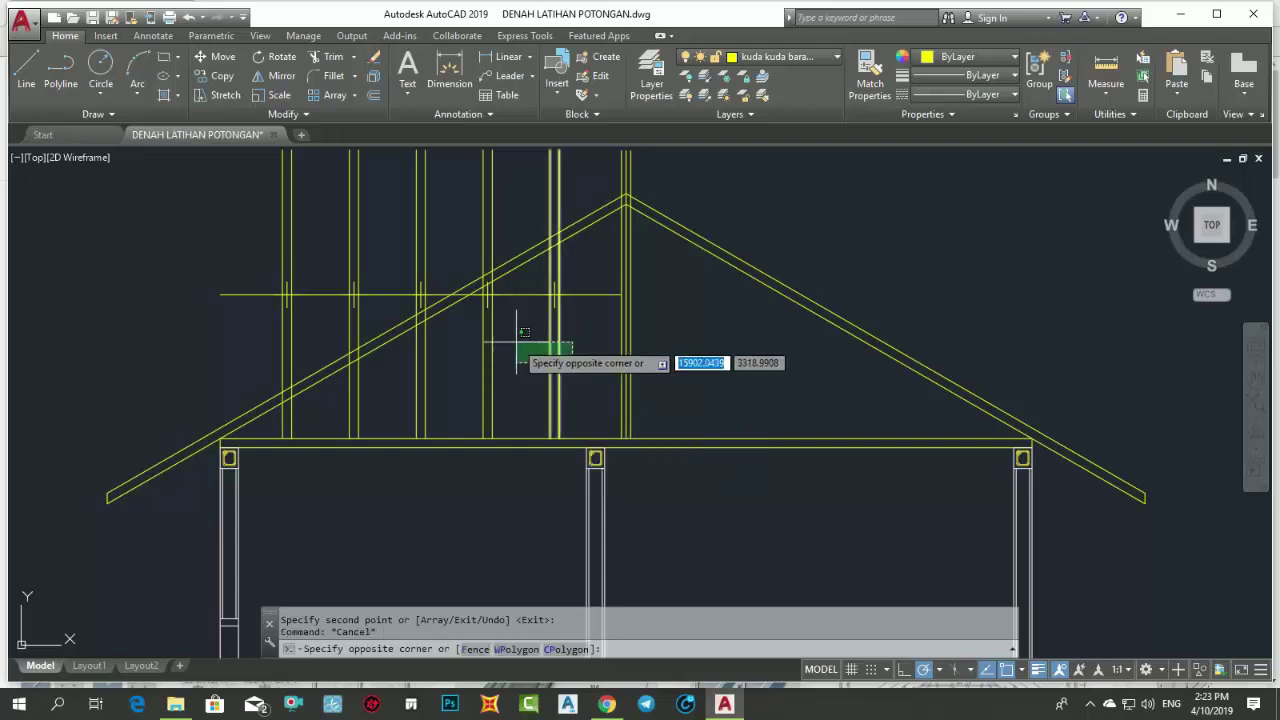
{"action": "left_click", "coordinate": [508, 357]}
{"action": "left_click", "coordinate": [506, 362]}
{"action": "left_click", "coordinate": [413, 364]}
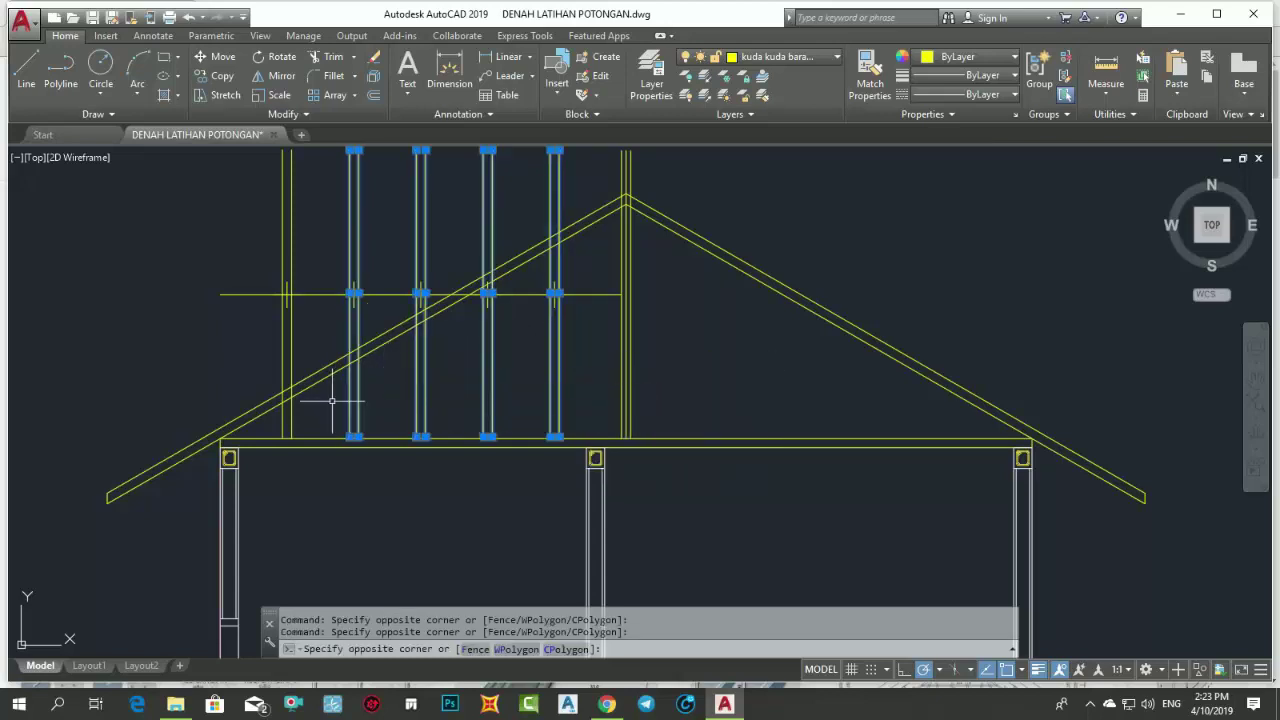
{"action": "left_click", "coordinate": [278, 422]}
{"action": "type", "text": "e"}
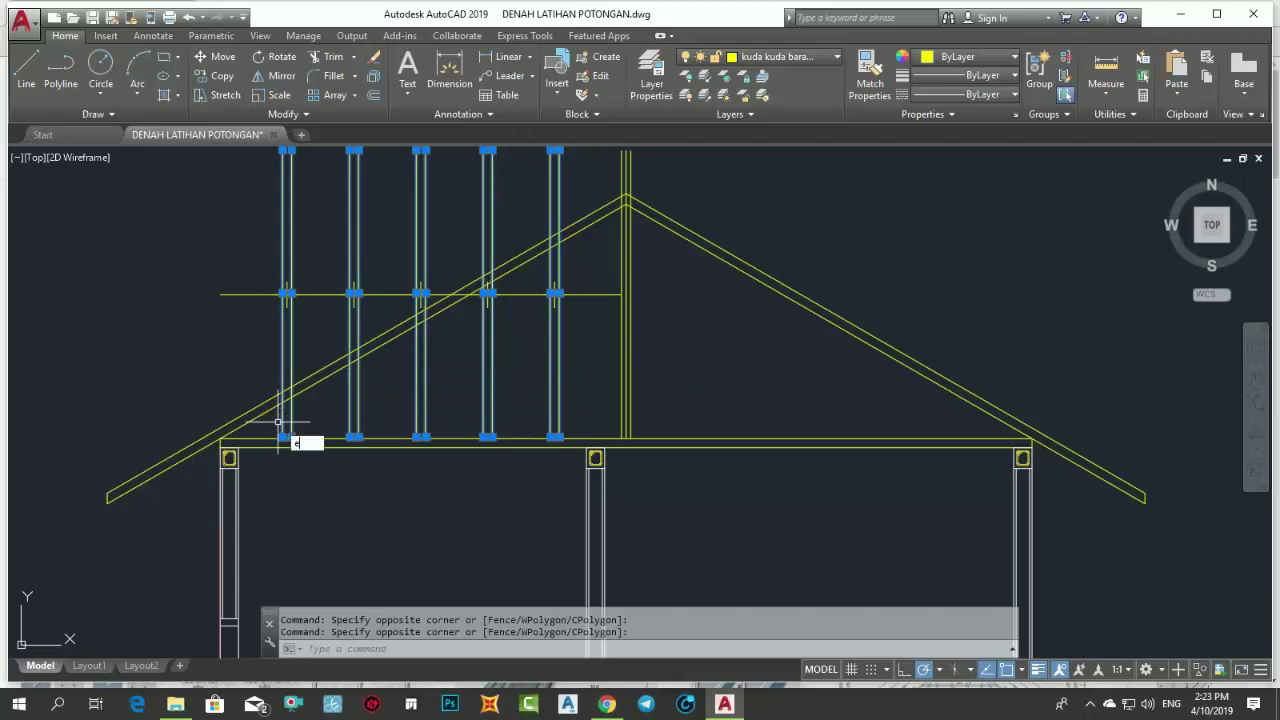
{"action": "key", "text": "Return"}
{"action": "scroll", "coordinate": [650, 245], "scroll_direction": "up", "scroll_amount": 2}
{"action": "scroll", "coordinate": [655, 250], "scroll_direction": "up", "scroll_amount": 2}
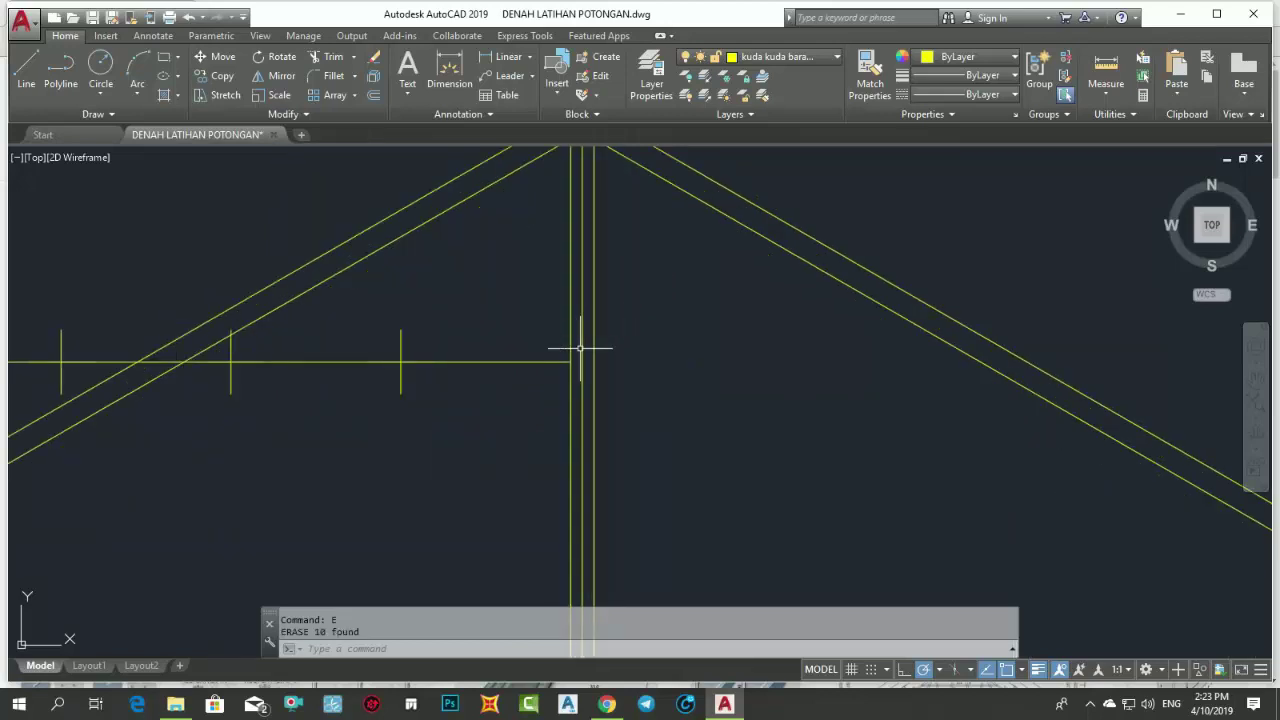
- Copy the single vertical line leftward to four new evenly spaced positions
{"action": "left_click", "coordinate": [229, 77]}
{"action": "left_click", "coordinate": [582, 362]}
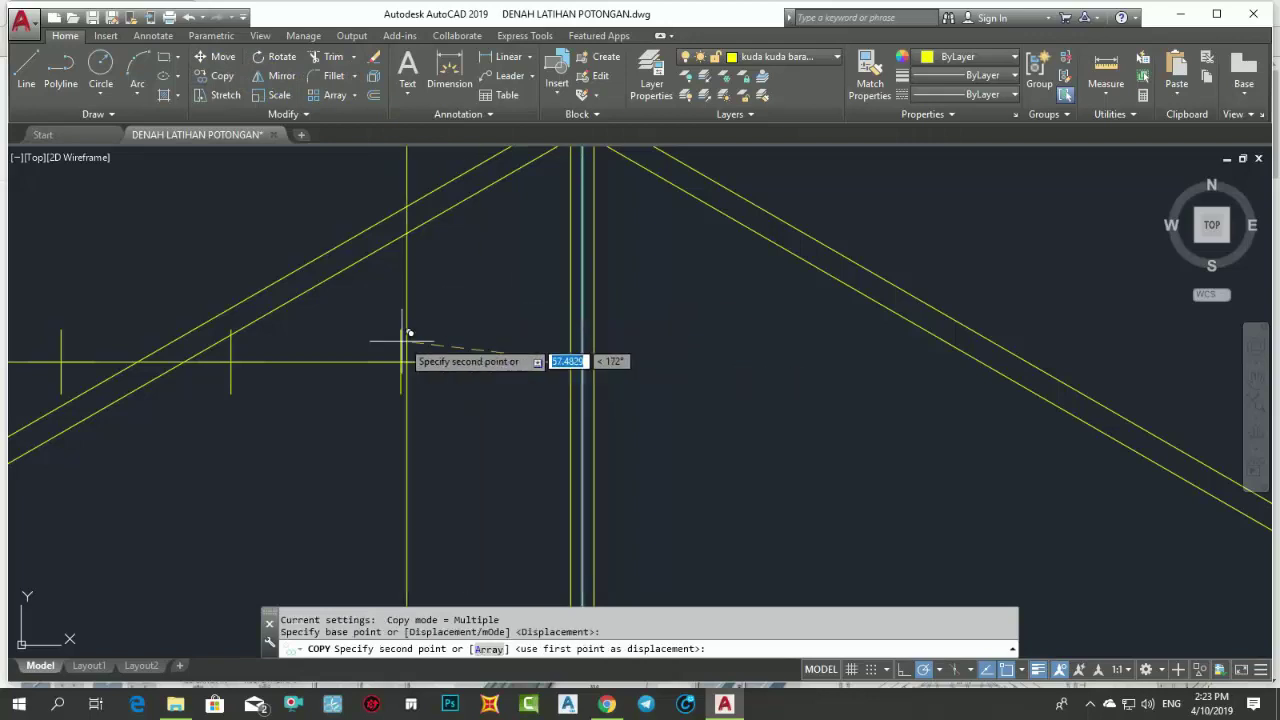
{"action": "left_click", "coordinate": [403, 356]}
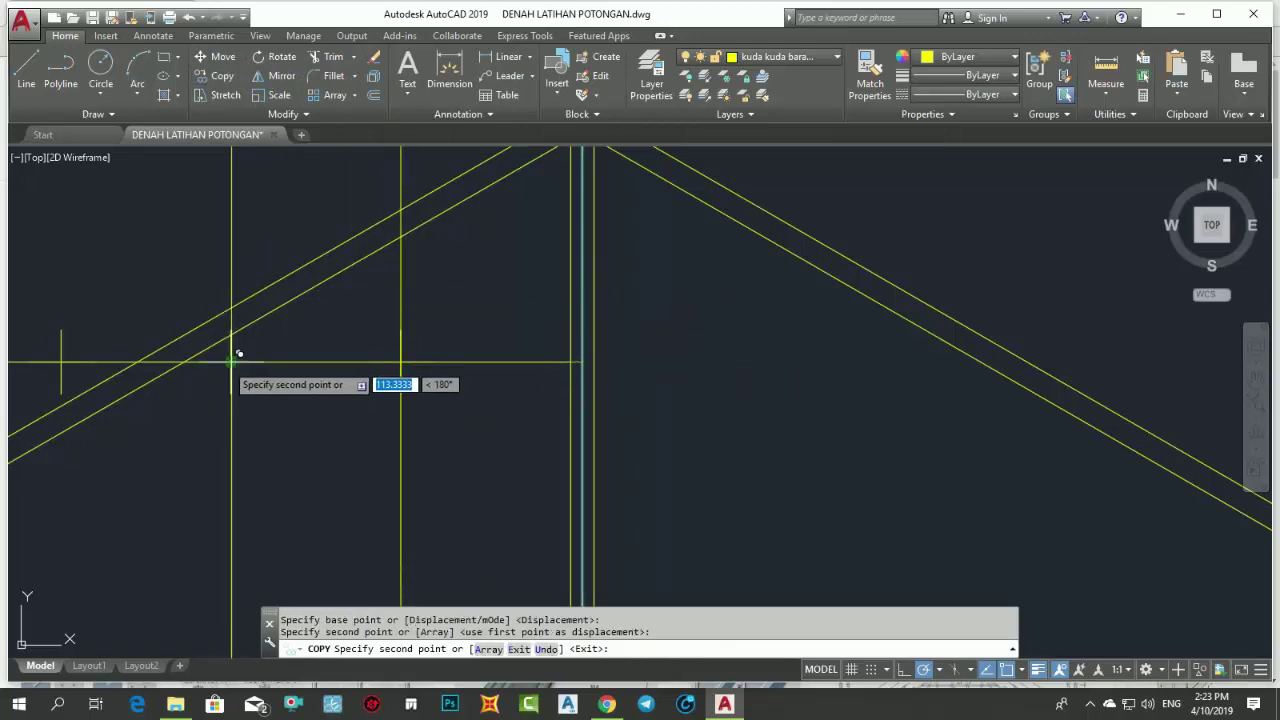
{"action": "left_click", "coordinate": [239, 356]}
{"action": "middle_click_drag", "start_coordinate": [251, 357], "coordinate": [586, 286]}
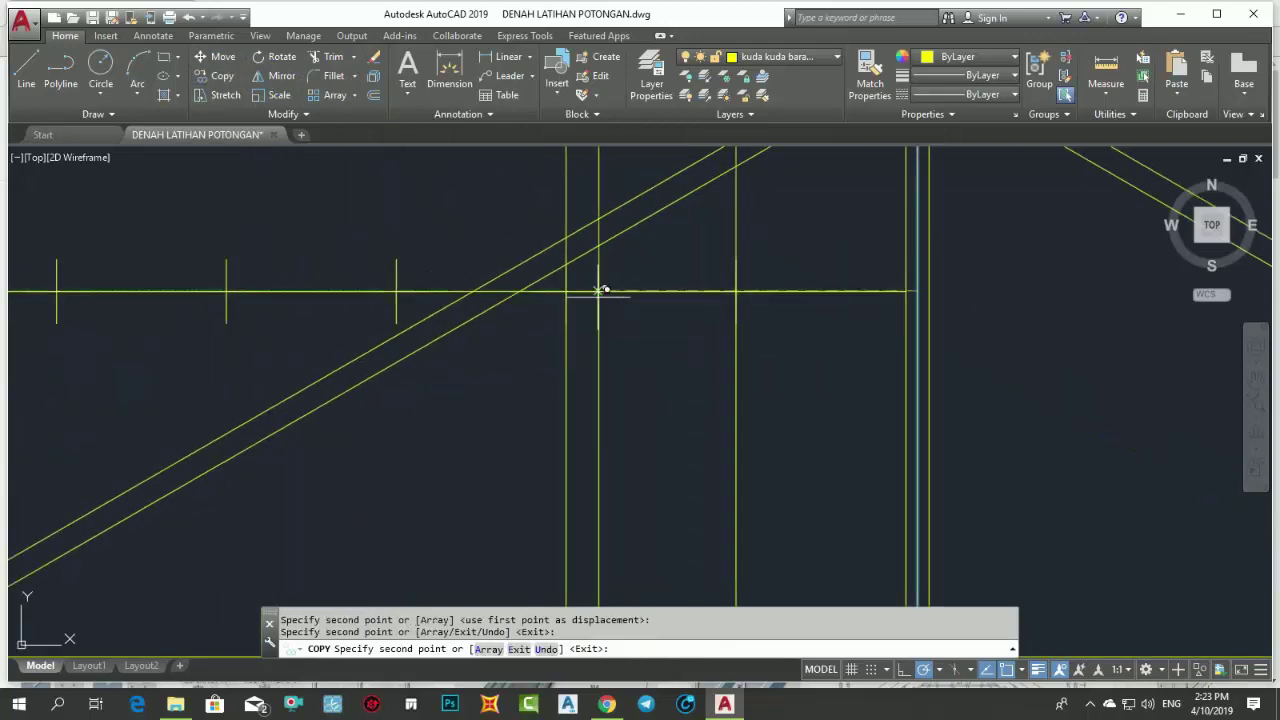
{"action": "left_click", "coordinate": [398, 290]}
{"action": "left_click", "coordinate": [228, 291]}
{"action": "scroll", "coordinate": [280, 292], "scroll_direction": "down", "scroll_amount": 2}
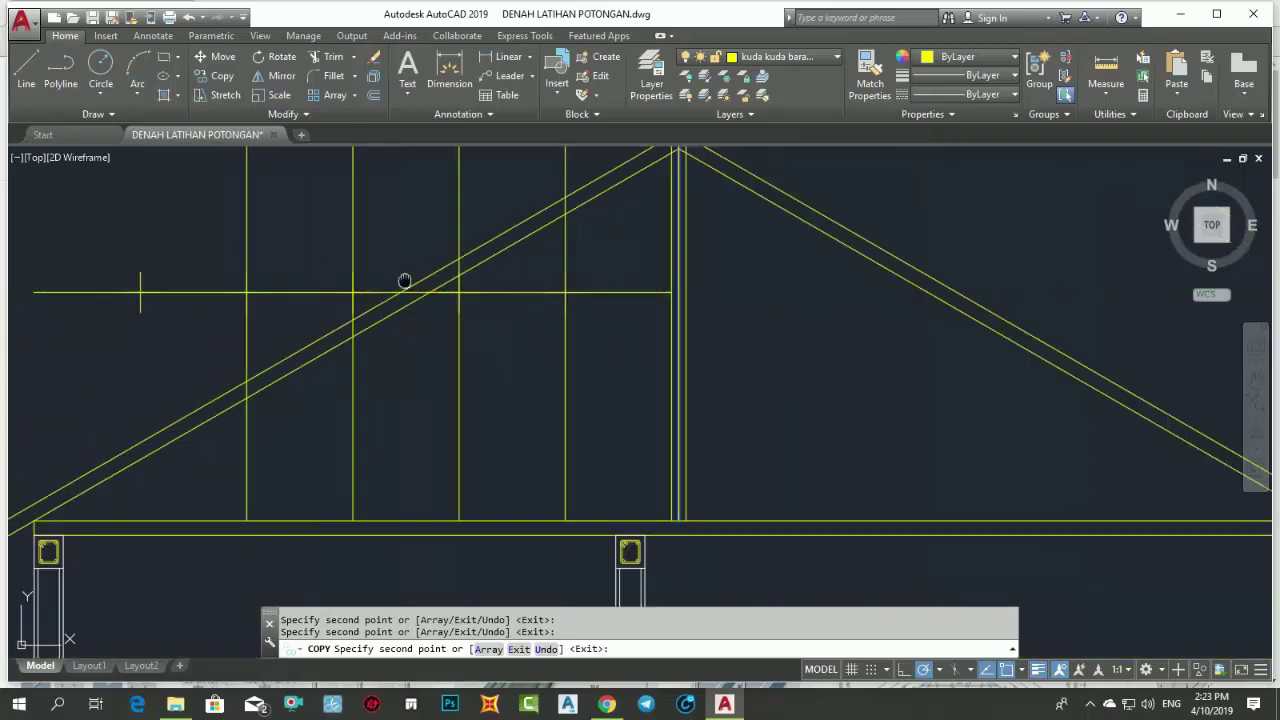
{"action": "middle_click_drag", "start_coordinate": [405, 281], "coordinate": [457, 236]}
{"action": "key", "text": "Escape"}
{"action": "scroll", "coordinate": [600, 285], "scroll_direction": "down", "scroll_amount": 2}
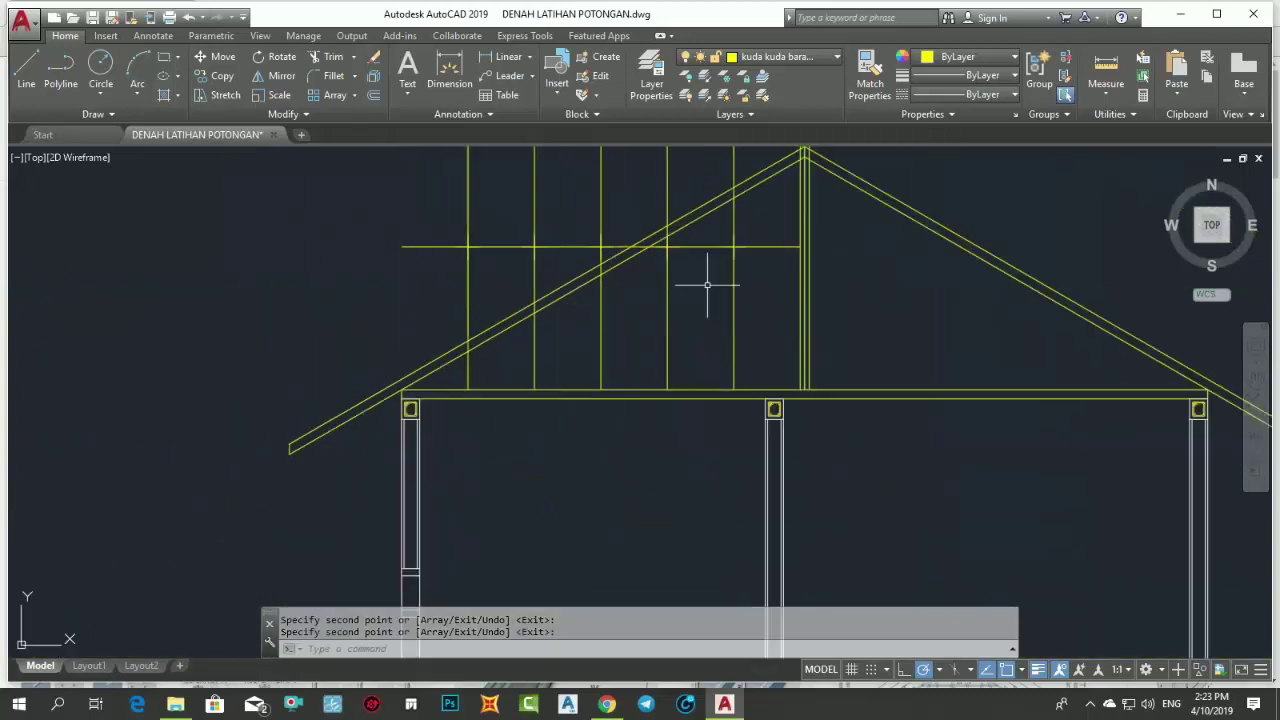
{"action": "scroll", "coordinate": [707, 285], "scroll_direction": "up", "scroll_amount": 1}
{"action": "scroll", "coordinate": [709, 357], "scroll_direction": "up", "scroll_amount": 1}
- Erase the divided horizontal guide line segments
{"action": "left_click", "coordinate": [757, 337]}
{"action": "left_click", "coordinate": [729, 271]}
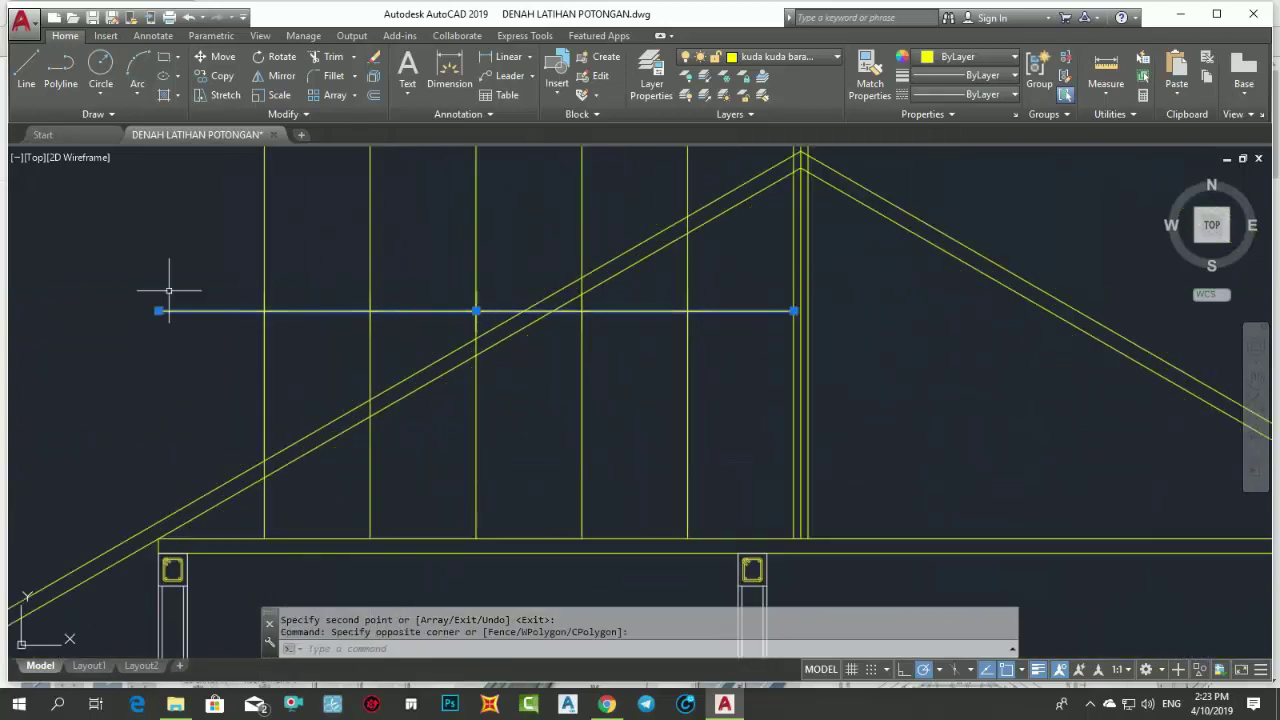
{"action": "left_click", "coordinate": [136, 232]}
{"action": "left_click", "coordinate": [753, 354]}
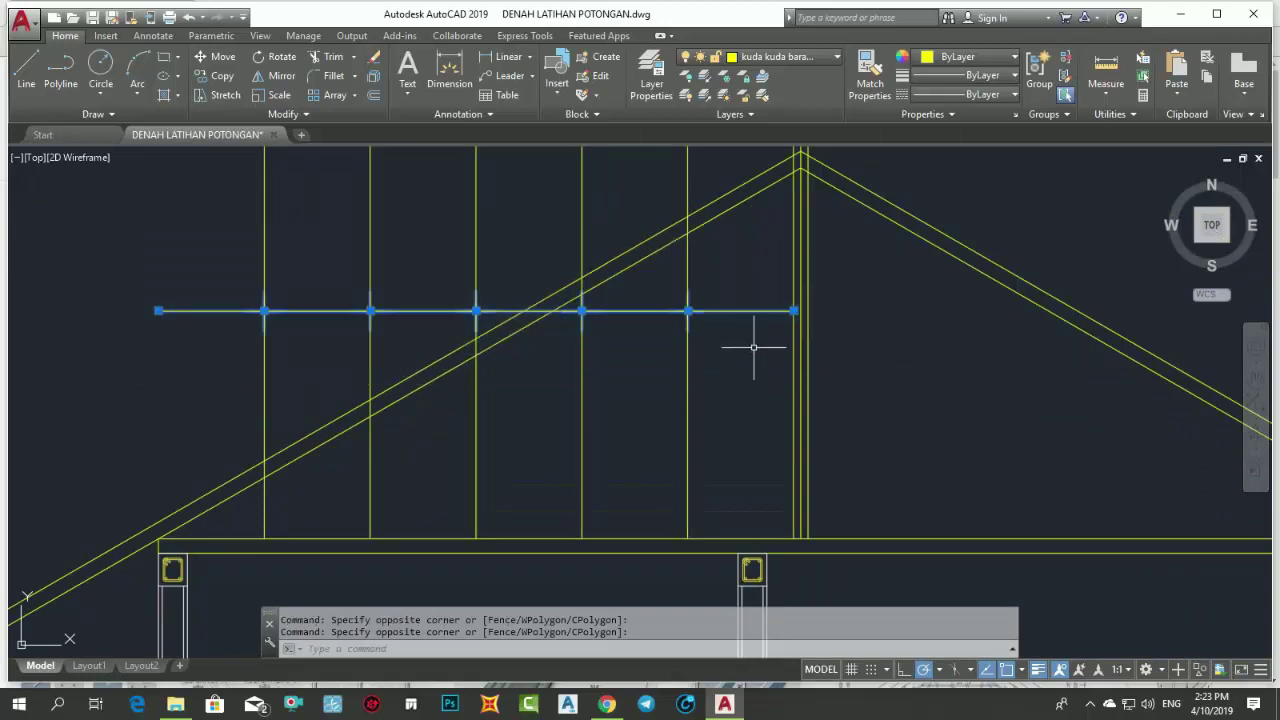
{"action": "type", "text": "e"}
{"action": "key", "text": "Return"}
{"action": "scroll", "coordinate": [740, 345], "scroll_direction": "down", "scroll_amount": 2}
{"action": "scroll", "coordinate": [725, 320], "scroll_direction": "up", "scroll_amount": 2}
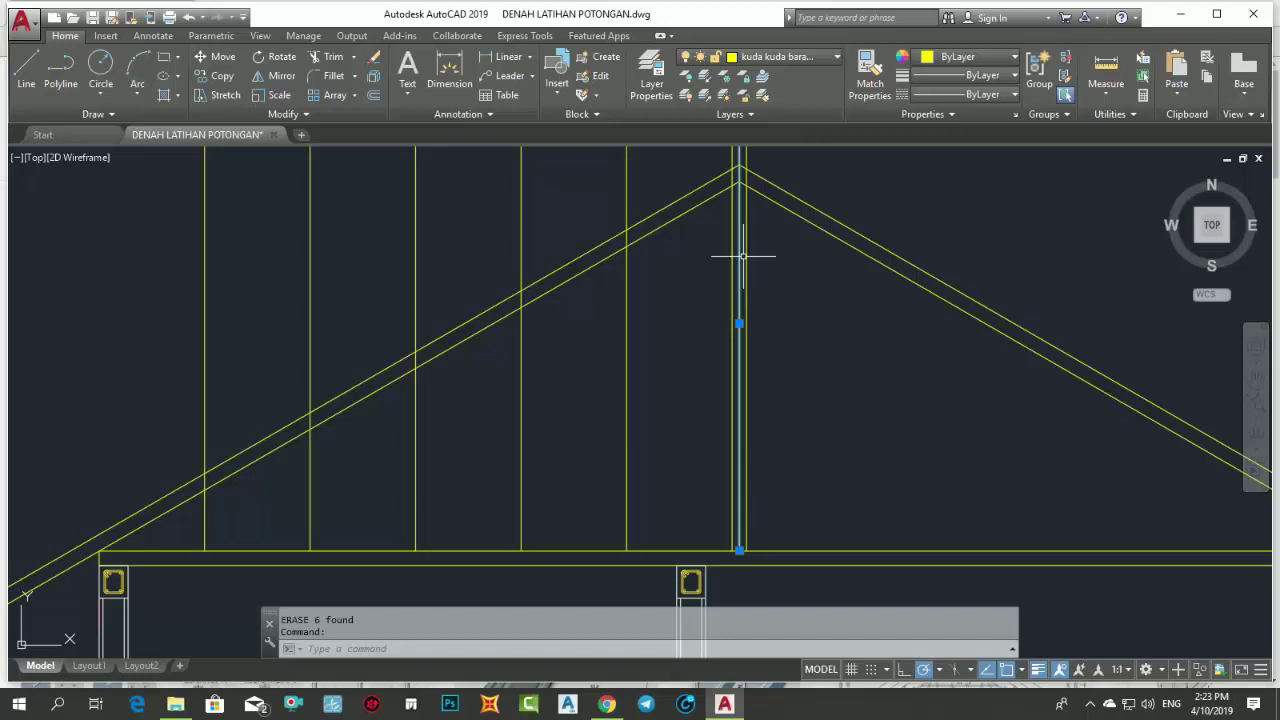
- Run ERASE on the extra vertical centre line at the ridge post
{"action": "type", "text": "e"}
{"action": "key", "text": "Return"}
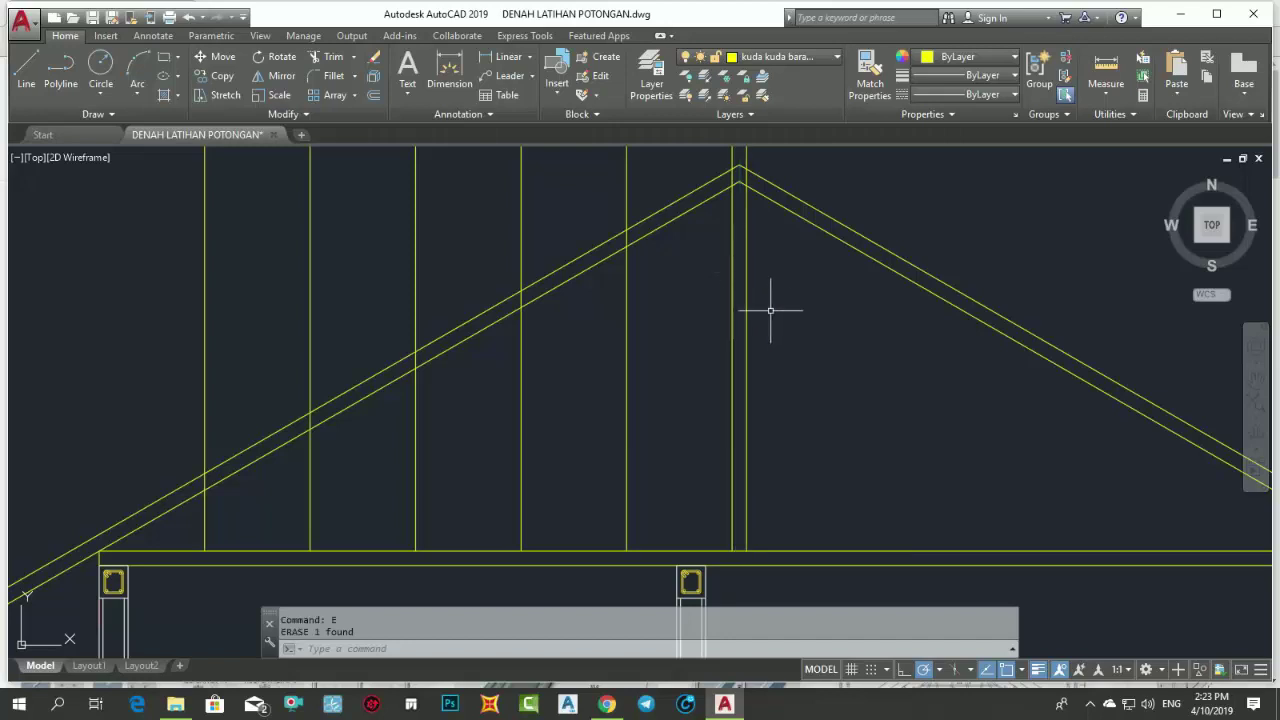
{"action": "left_click", "coordinate": [772, 318]}
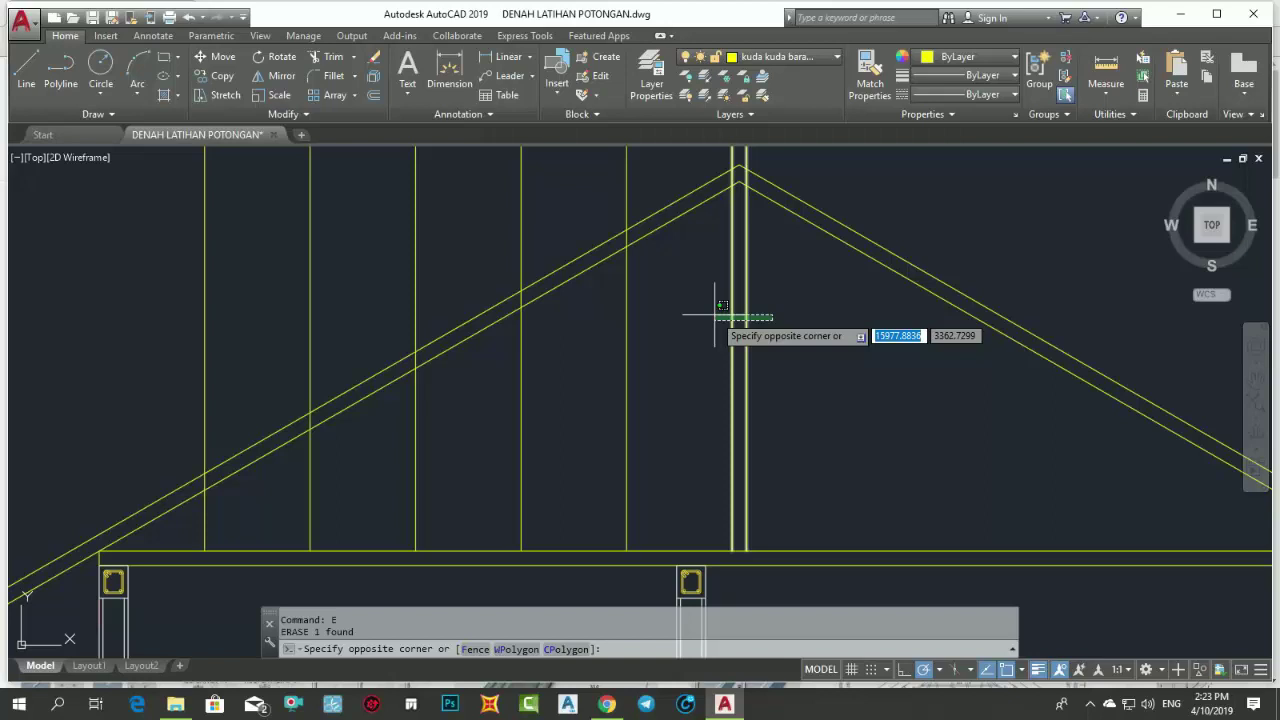
{"action": "key", "text": "Escape"}
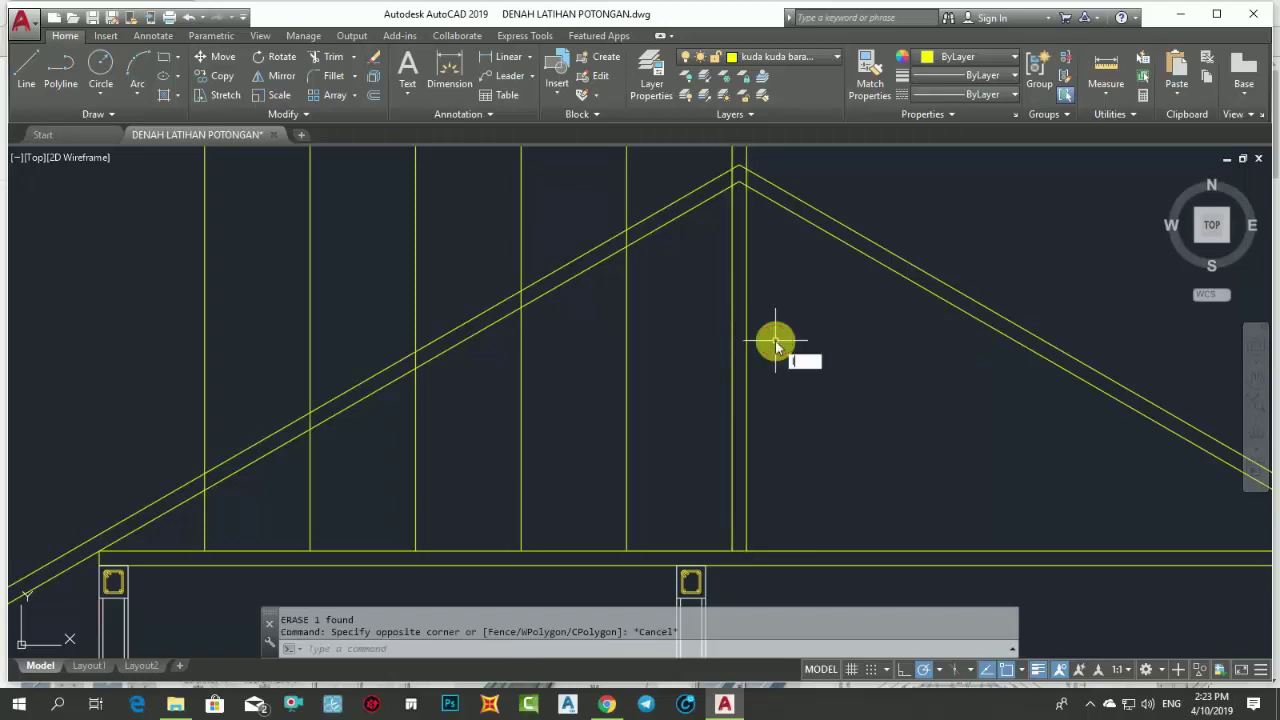
- Draw a zigzag line of diagonals from the apex alternating between bottom and top chords to the left end
{"action": "type", "text": "l"}
{"action": "key", "text": "Return"}
{"action": "left_click", "coordinate": [739, 182]}
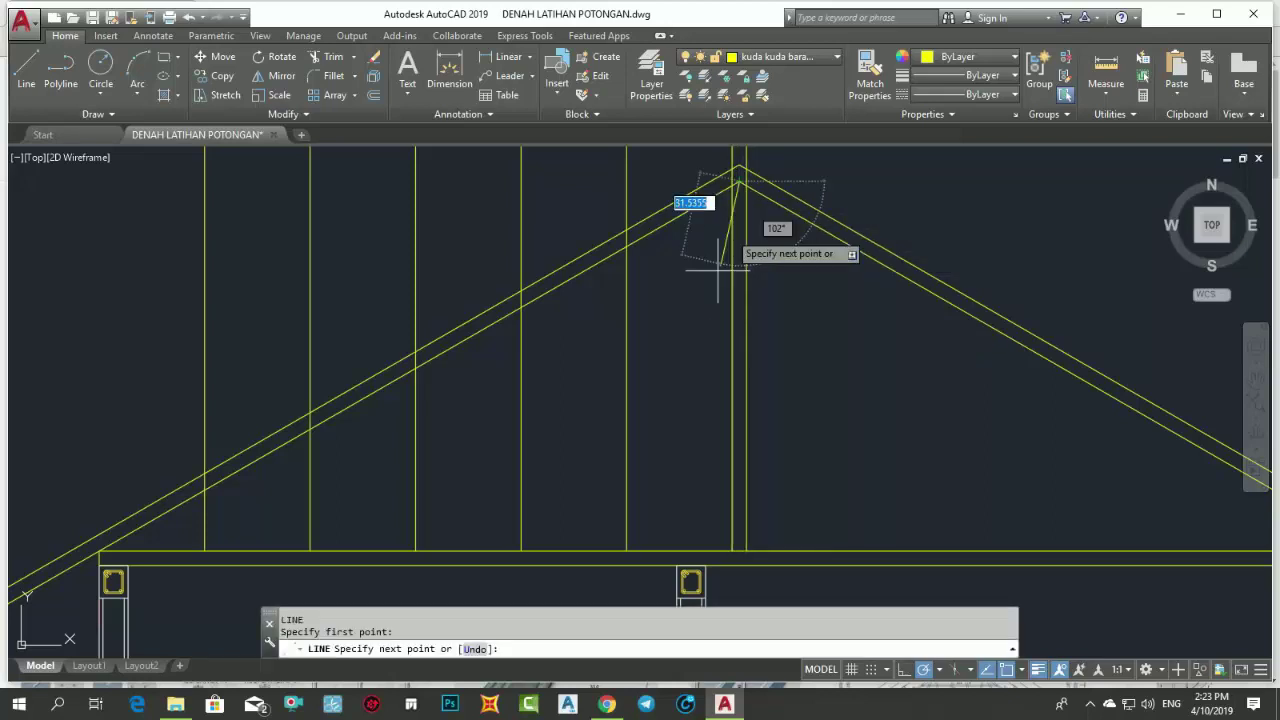
{"action": "left_click", "coordinate": [626, 549]}
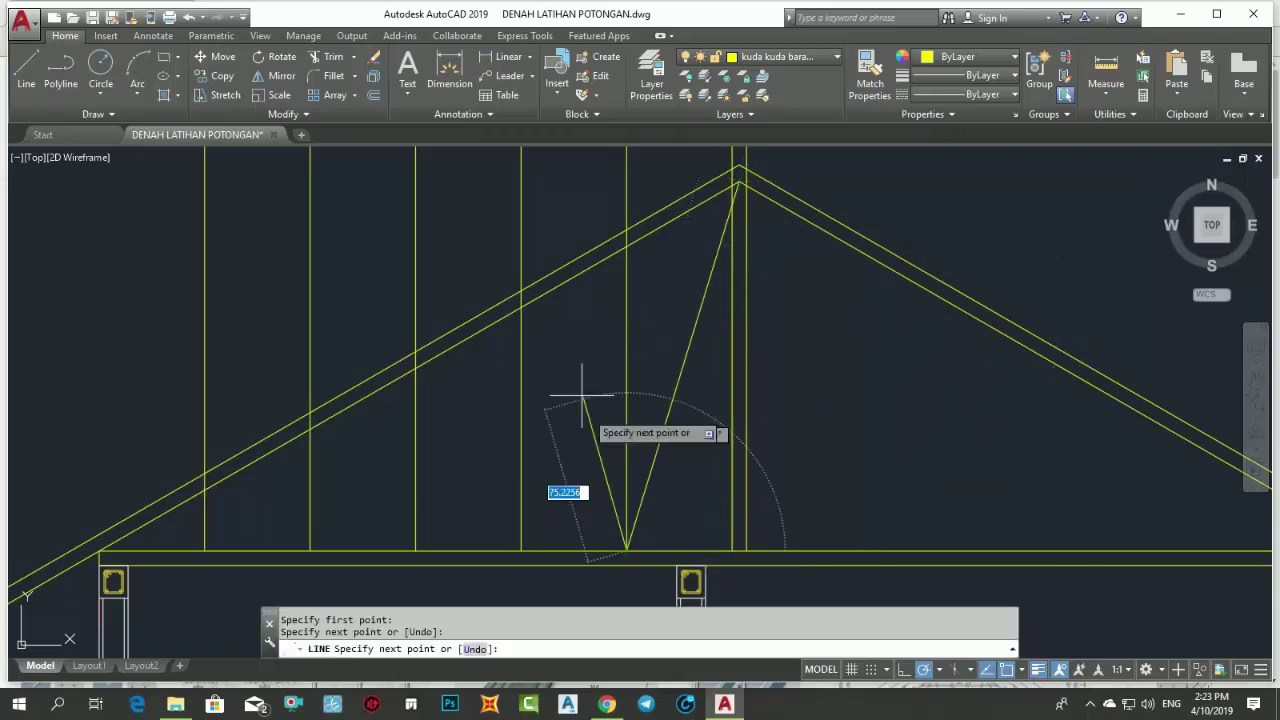
{"action": "left_click", "coordinate": [521, 307]}
{"action": "left_click", "coordinate": [415, 549]}
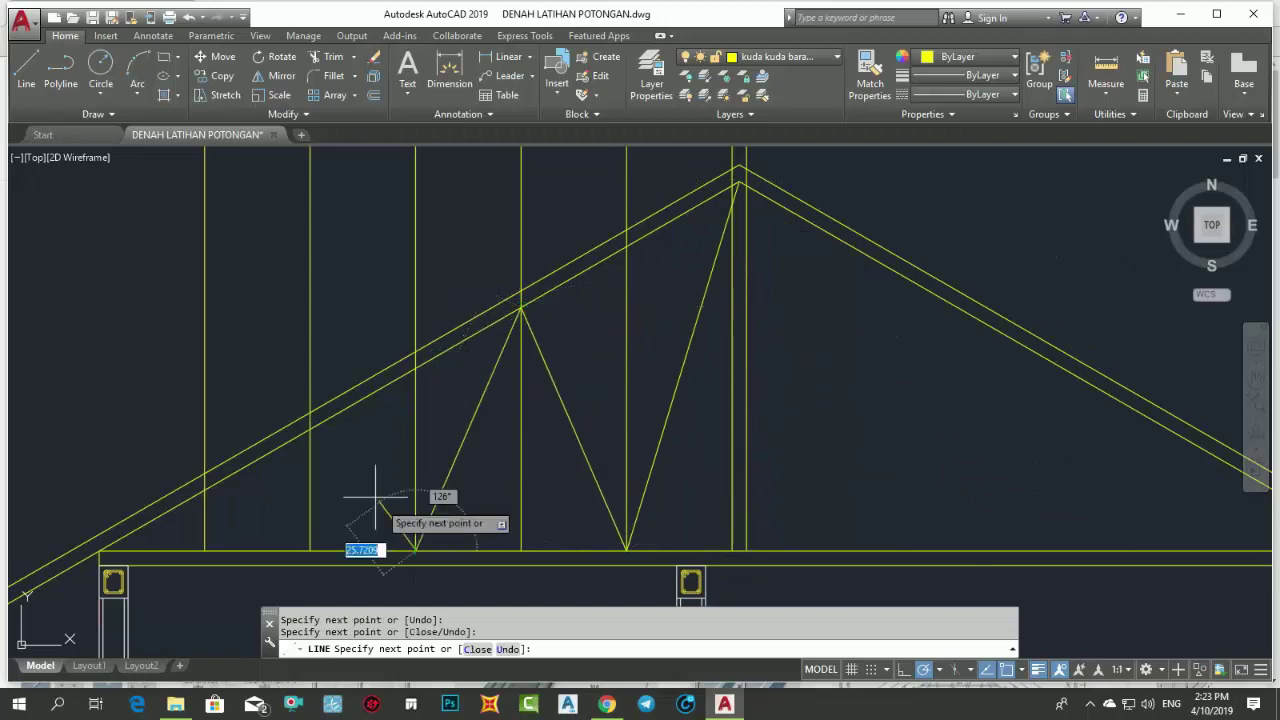
{"action": "left_click", "coordinate": [310, 430]}
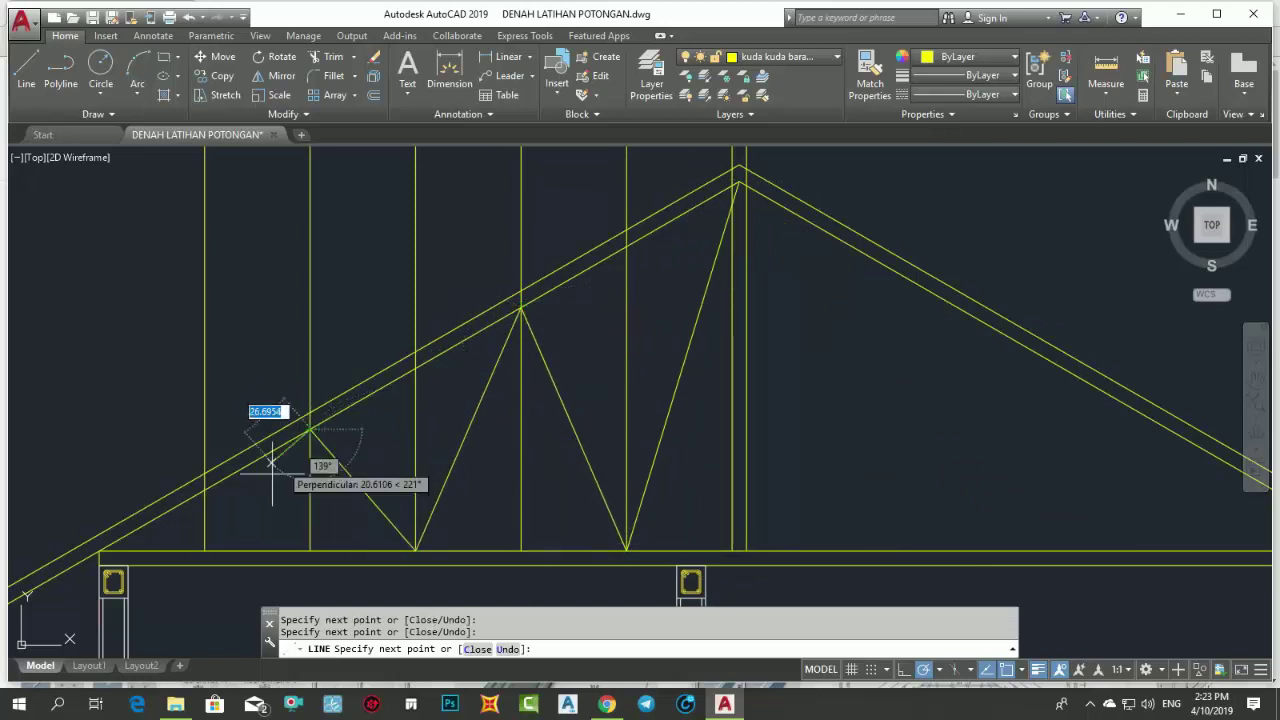
{"action": "left_click", "coordinate": [205, 548]}
{"action": "key", "text": "Return"}
- Select the five vertical guide lines in the left half
{"action": "scroll", "coordinate": [329, 412], "scroll_direction": "down", "scroll_amount": 2}
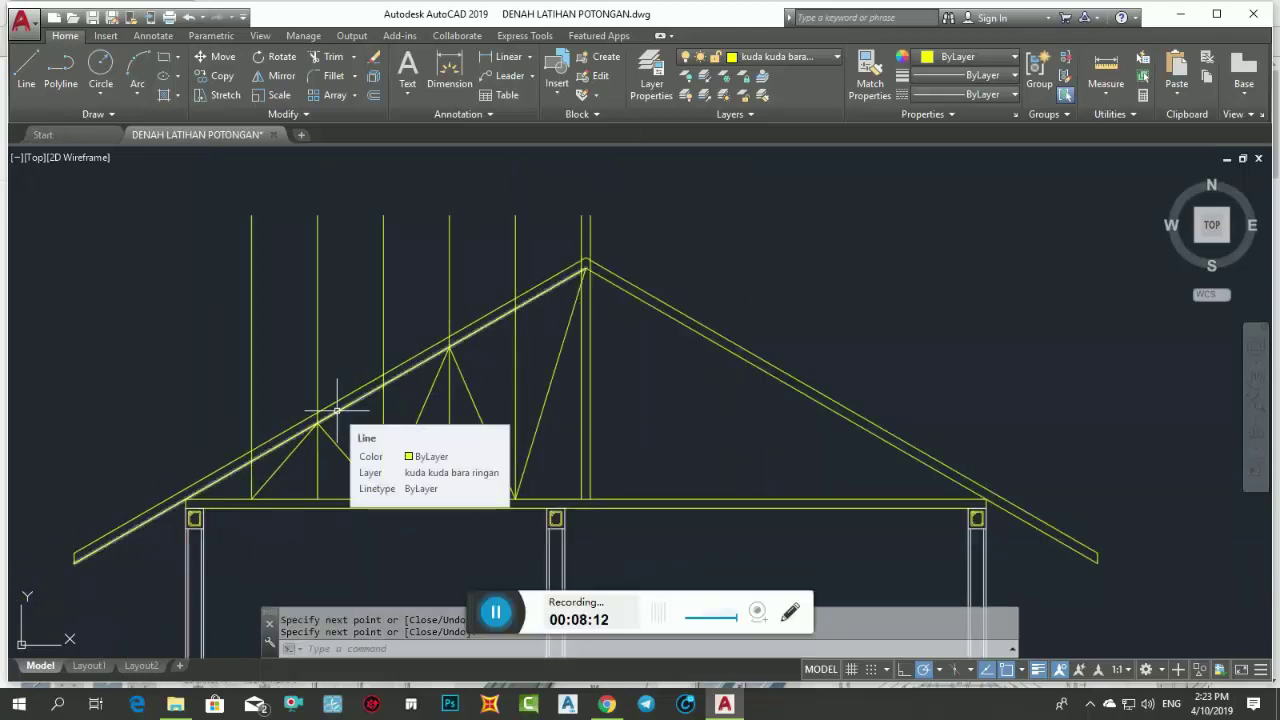
{"action": "left_click", "coordinate": [478, 620]}
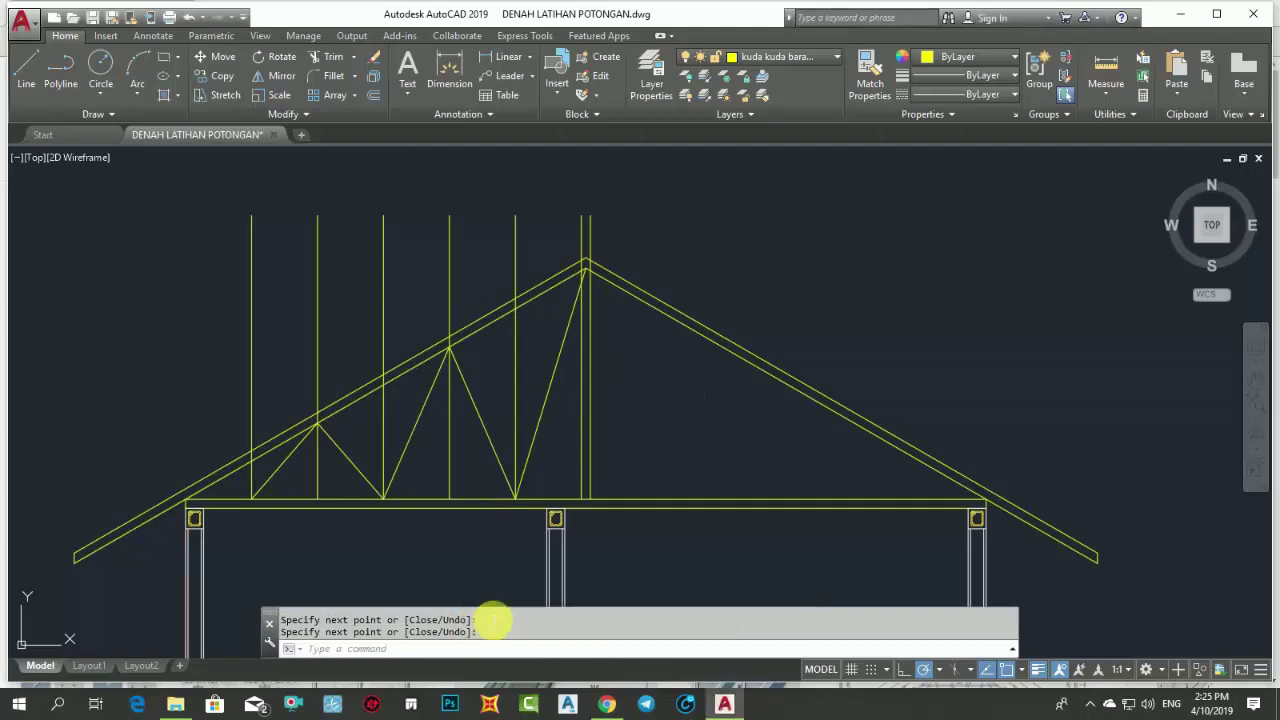
{"action": "mouse_move", "coordinate": [510, 400]}
{"action": "middle_mouse_down"}
{"action": "mouse_move", "coordinate": [595, 412]}
{"action": "mouse_move", "coordinate": [451, 448]}
{"action": "mouse_move", "coordinate": [480, 514]}
{"action": "middle_mouse_up"}
{"action": "scroll", "coordinate": [598, 403], "scroll_direction": "up", "scroll_amount": 2}
{"action": "scroll", "coordinate": [480, 514], "scroll_direction": "down", "scroll_amount": 2}
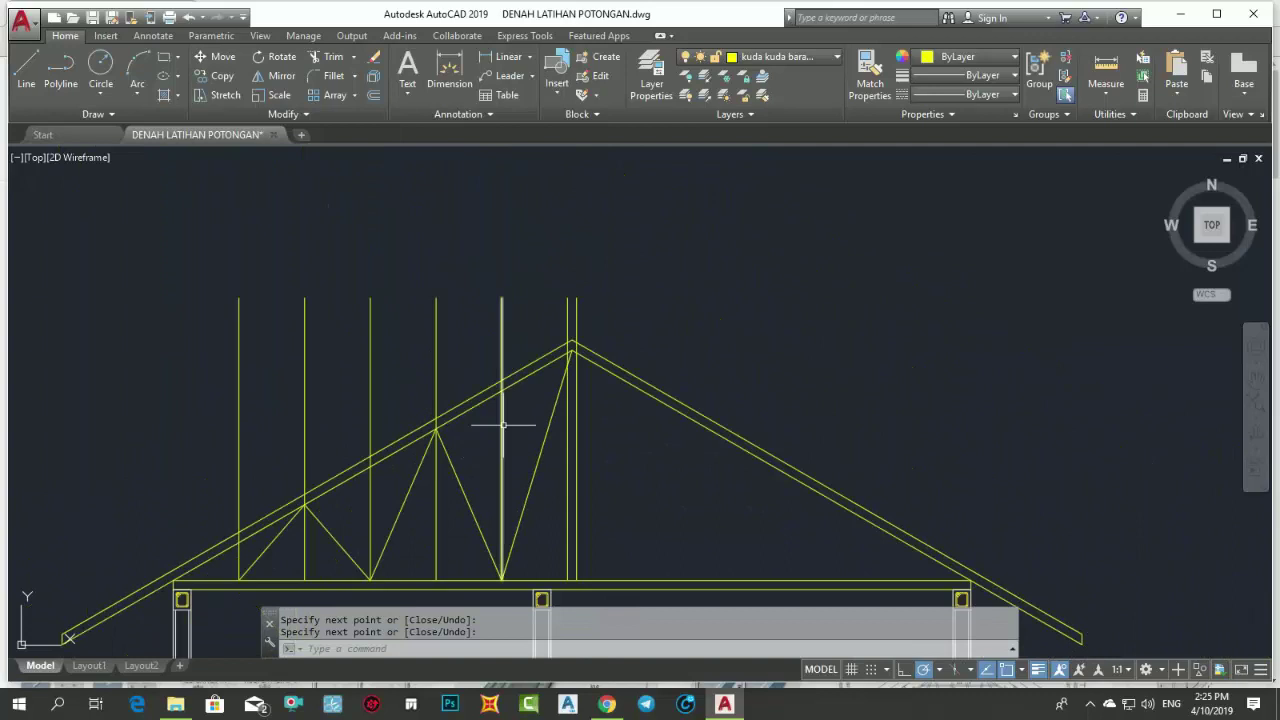
{"action": "middle_click_drag", "start_coordinate": [503, 425], "coordinate": [535, 359]}
{"action": "left_click", "coordinate": [580, 282]}
{"action": "left_click", "coordinate": [233, 259]}
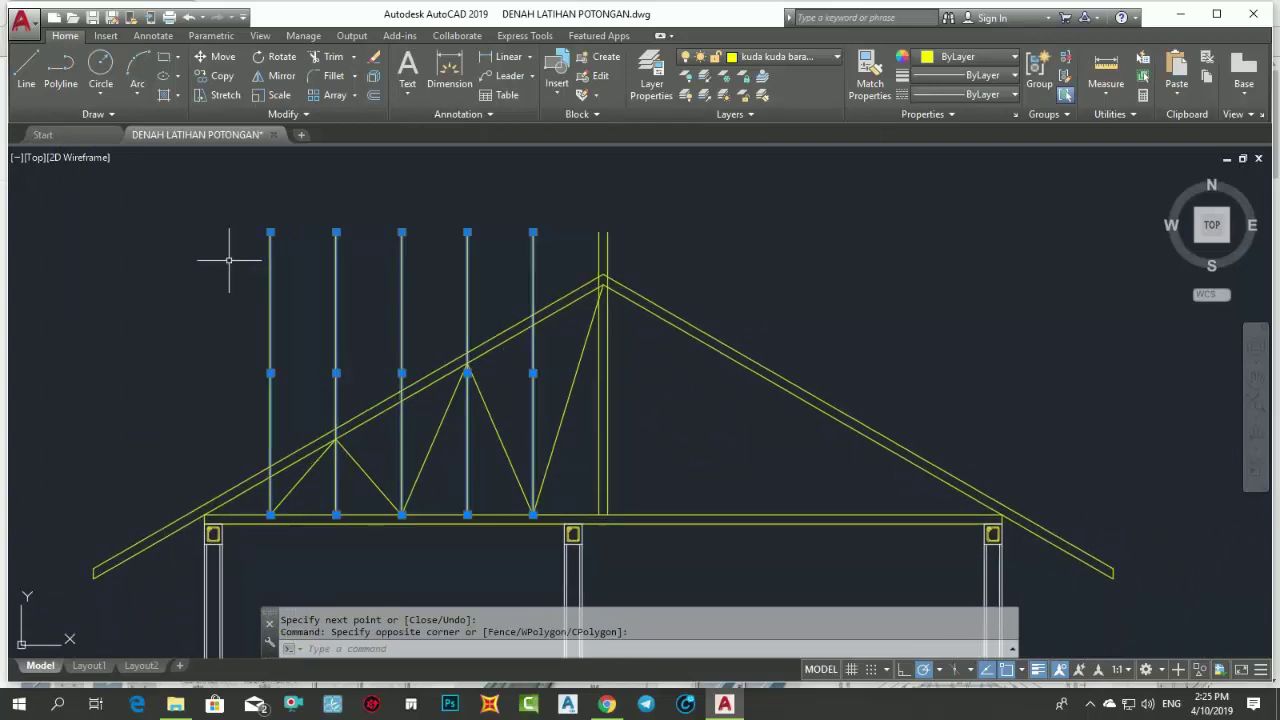
- Erase the five selected vertical guide lines with E
{"action": "type", "text": "e"}
{"action": "key", "text": "Return"}
{"action": "middle_click_drag", "start_coordinate": [423, 372], "coordinate": [425, 302]}
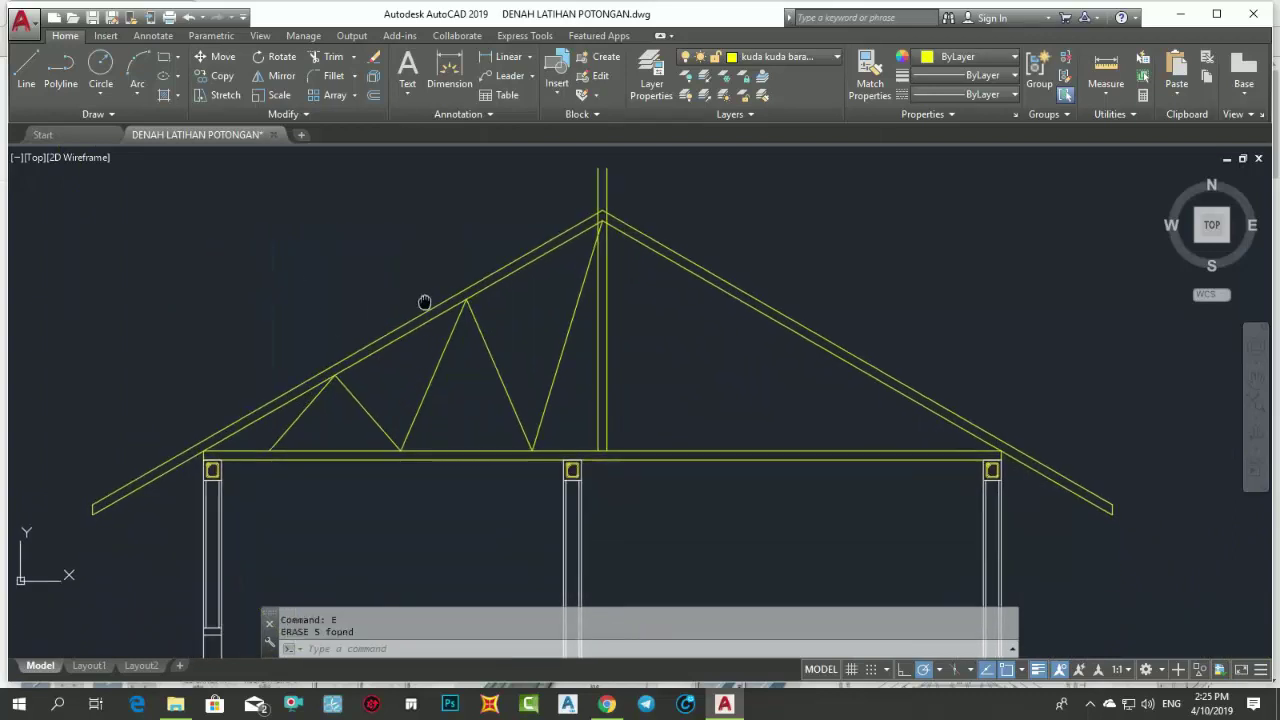
{"action": "scroll", "coordinate": [500, 345], "scroll_direction": "up", "scroll_amount": 2}
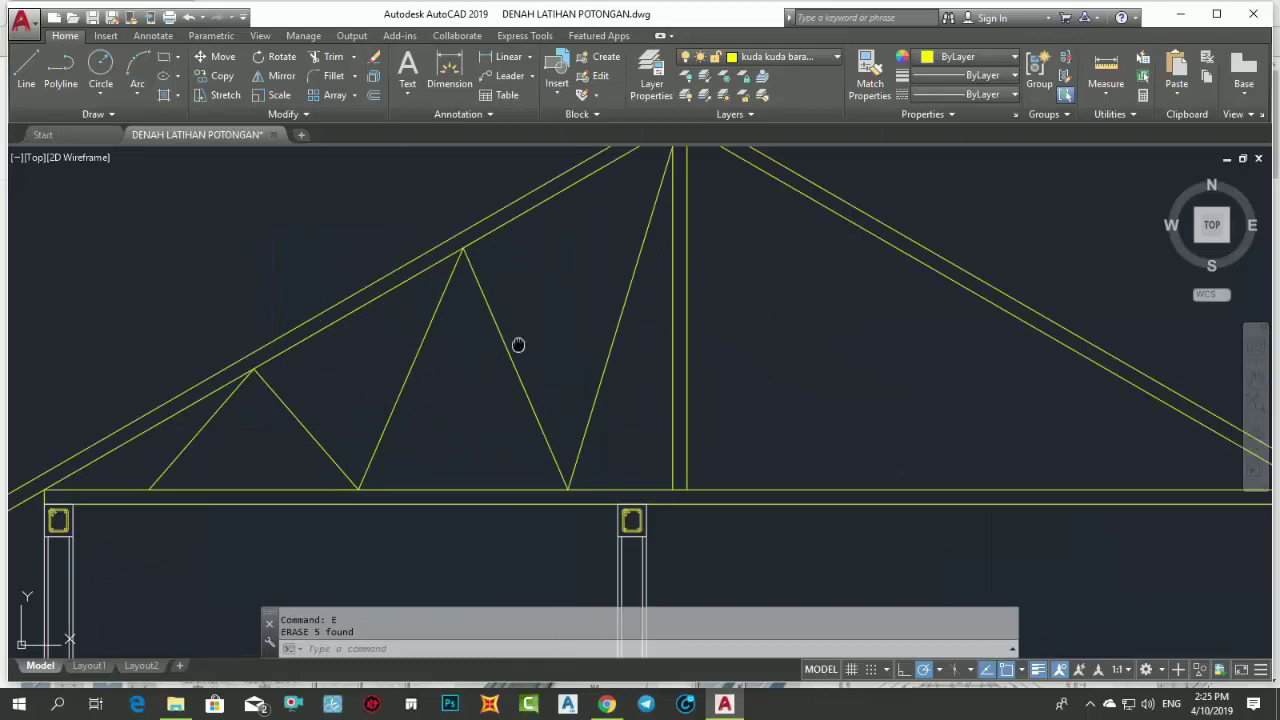
- Erase the two doubled king-post lines at the centre of the truss
{"action": "middle_click_drag", "start_coordinate": [509, 339], "coordinate": [493, 406]}
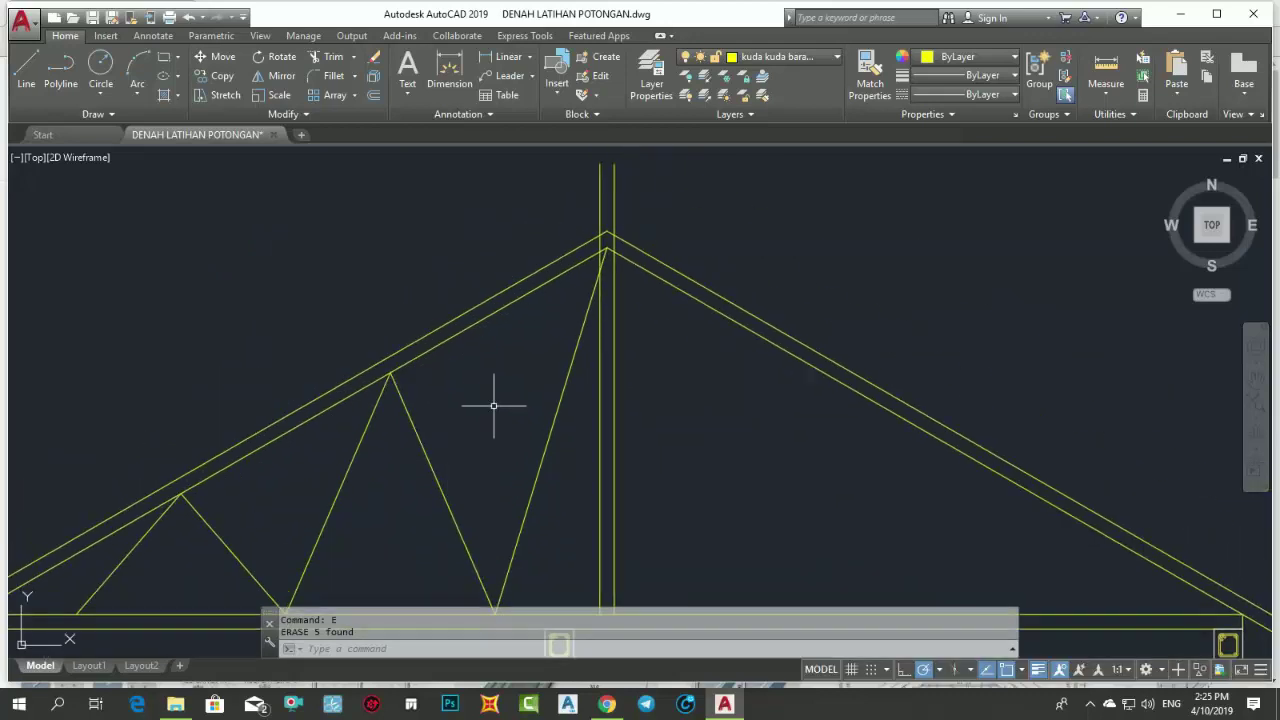
{"action": "middle_click_drag", "start_coordinate": [609, 340], "coordinate": [614, 288]}
{"action": "left_click", "coordinate": [628, 345]}
{"action": "left_click", "coordinate": [599, 337]}
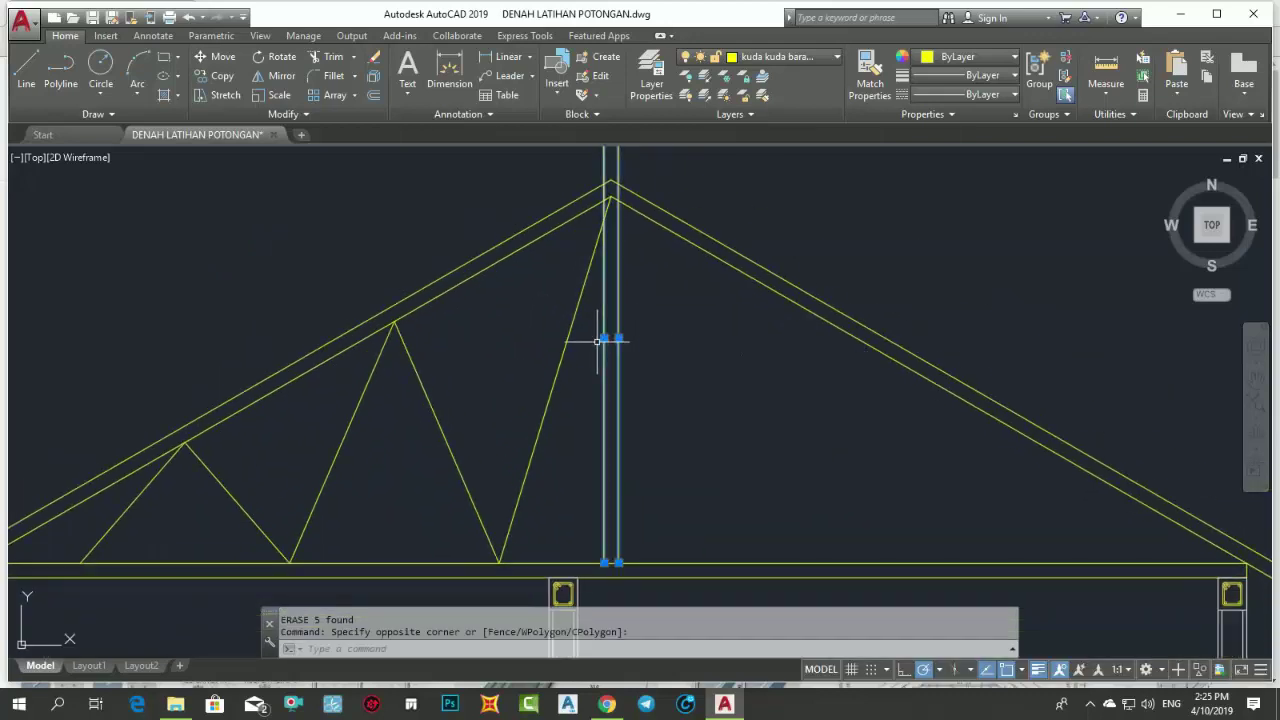
{"action": "type", "text": "e"}
{"action": "key", "text": "Return"}
{"action": "scroll", "coordinate": [590, 348], "scroll_direction": "down", "scroll_amount": 2}
{"action": "scroll", "coordinate": [595, 349], "scroll_direction": "up", "scroll_amount": 2}
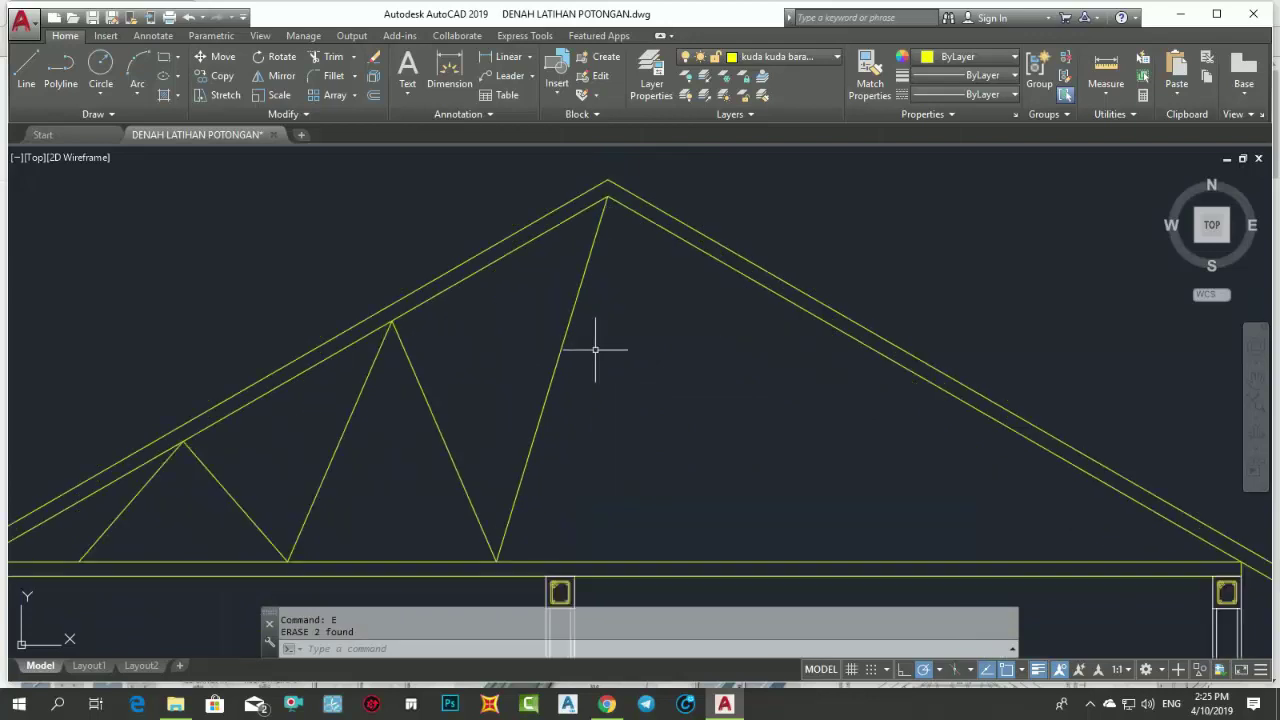
{"action": "type", "text": "o"}
- Offset the long diagonal, the middle diagonal and one more left-half diagonal by 3.75
{"action": "key", "text": "Return"}
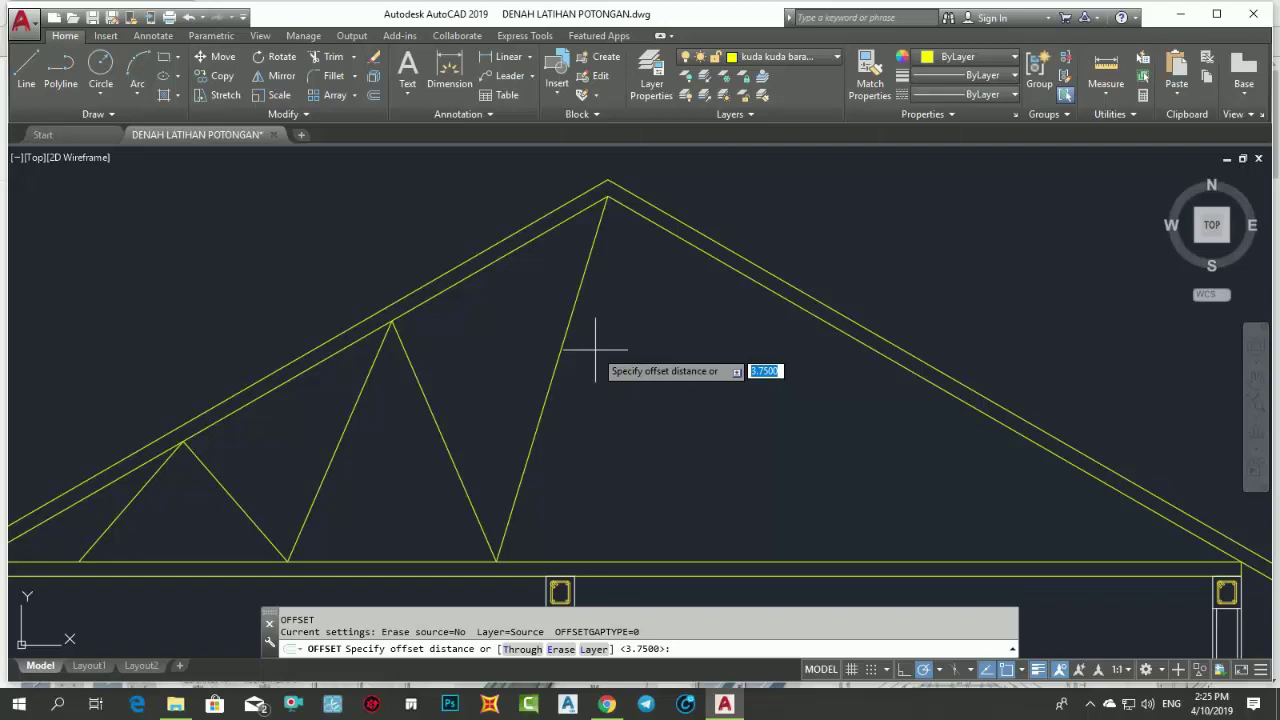
{"action": "key", "text": "Return"}
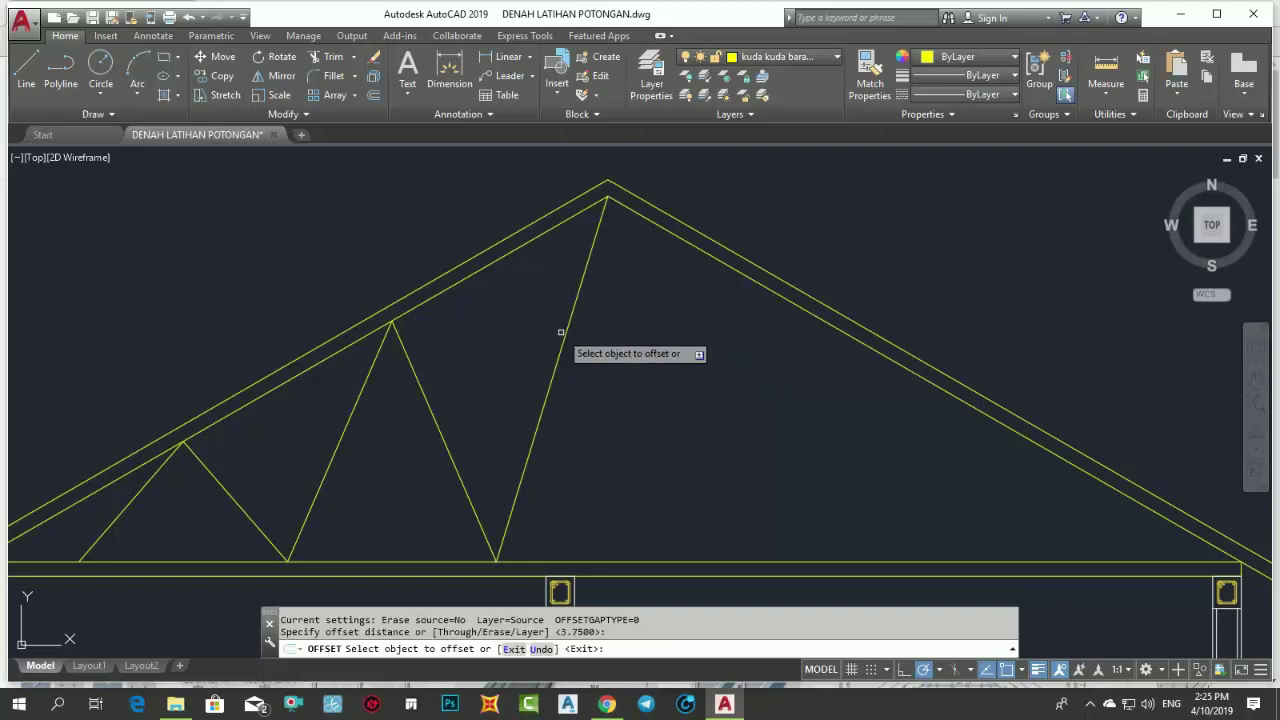
{"action": "left_click", "coordinate": [561, 337]}
{"action": "left_click", "coordinate": [571, 340]}
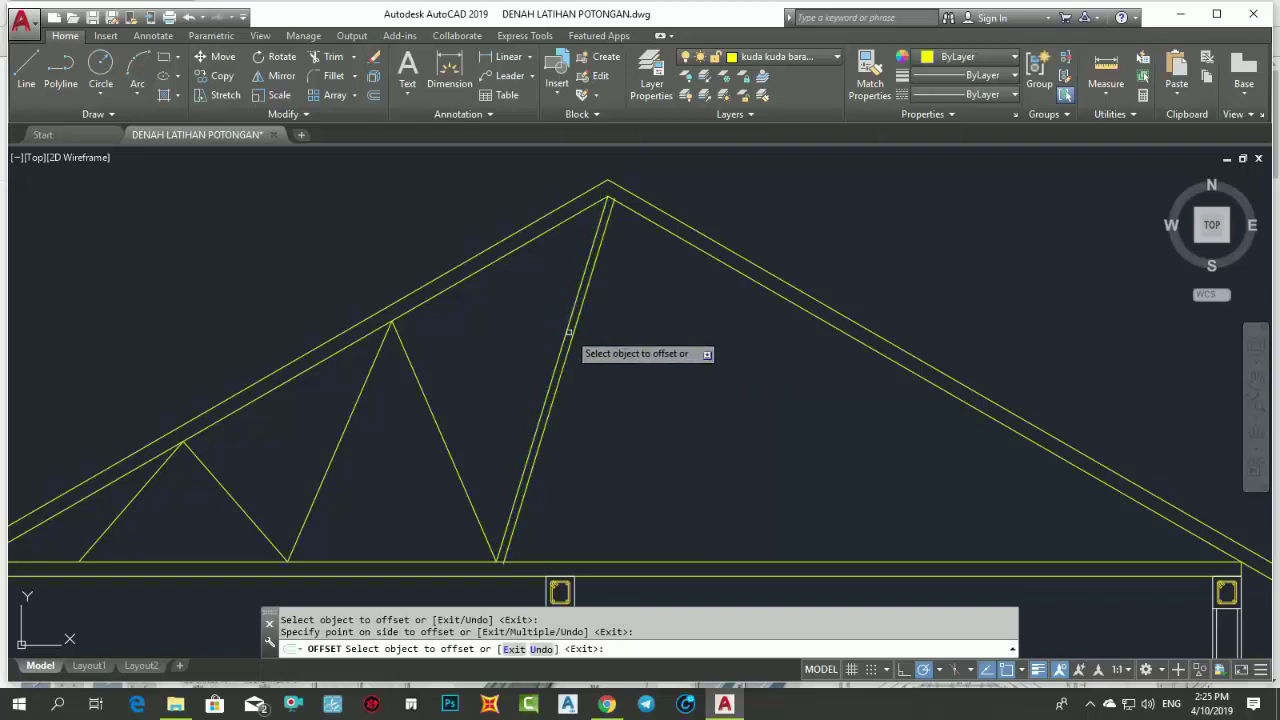
{"action": "left_click", "coordinate": [447, 437]}
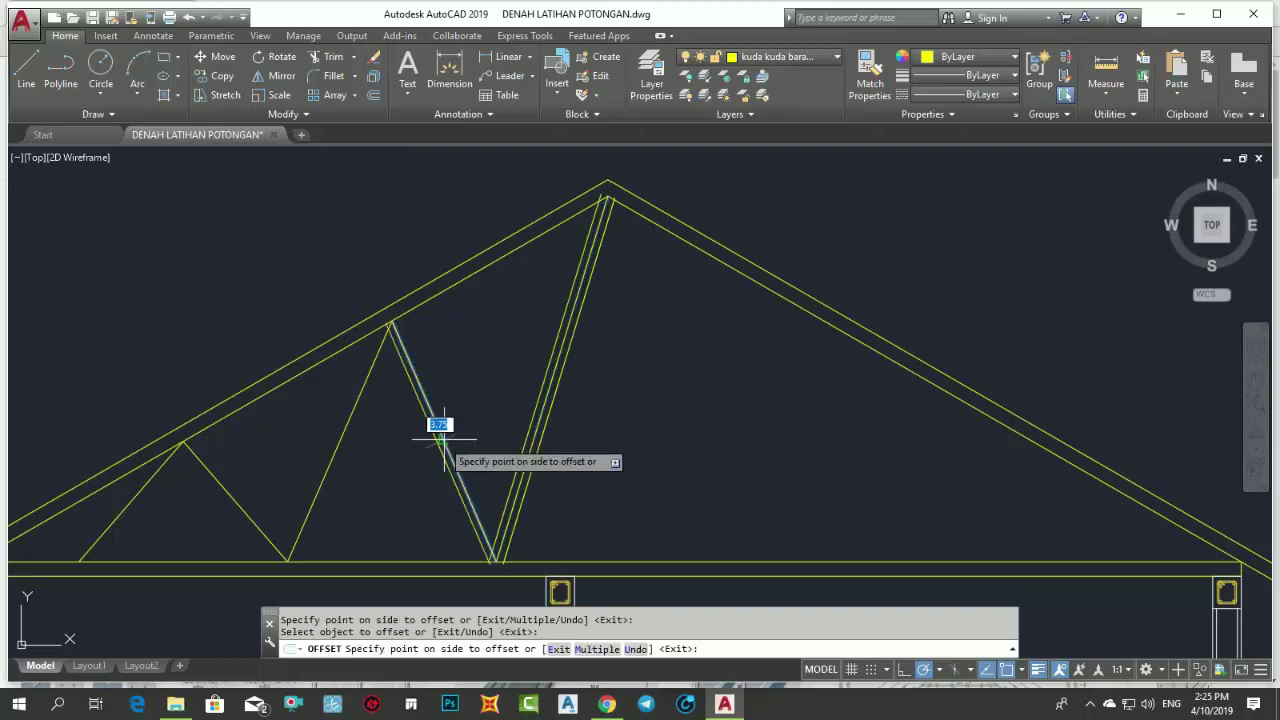
{"action": "left_click", "coordinate": [450, 438]}
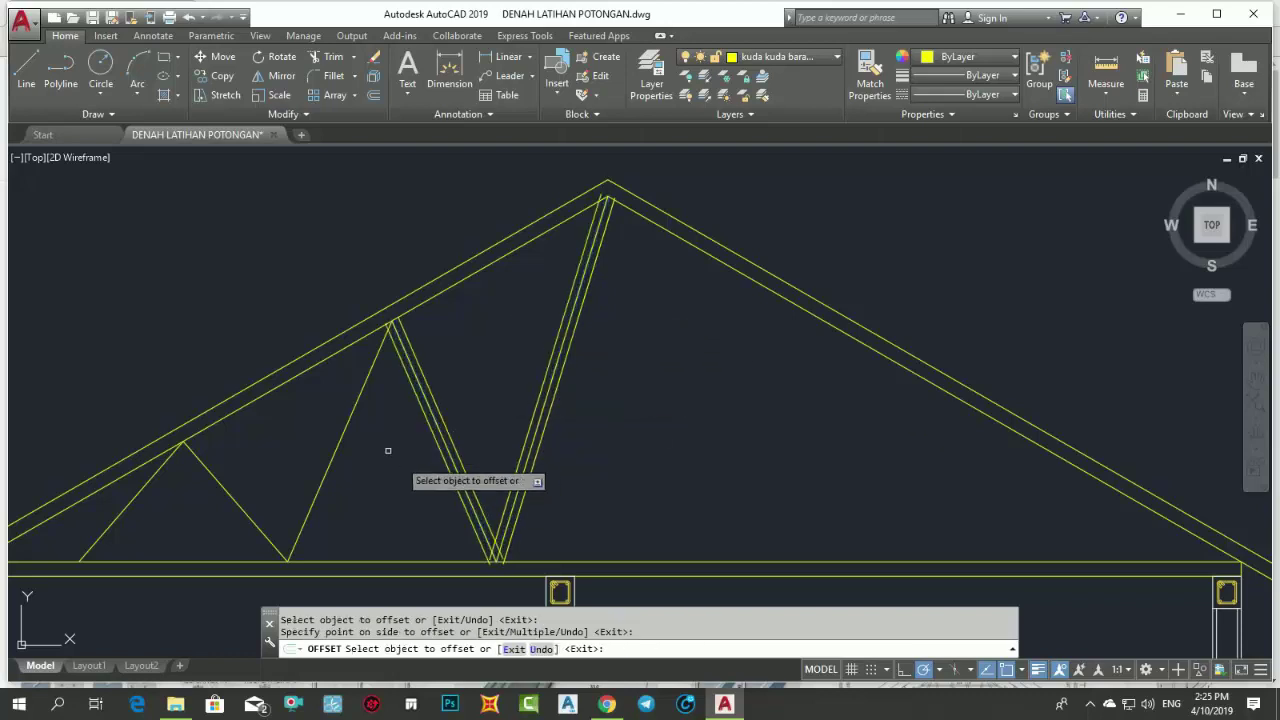
{"action": "left_click", "coordinate": [360, 404]}
{"action": "left_click", "coordinate": [356, 406]}
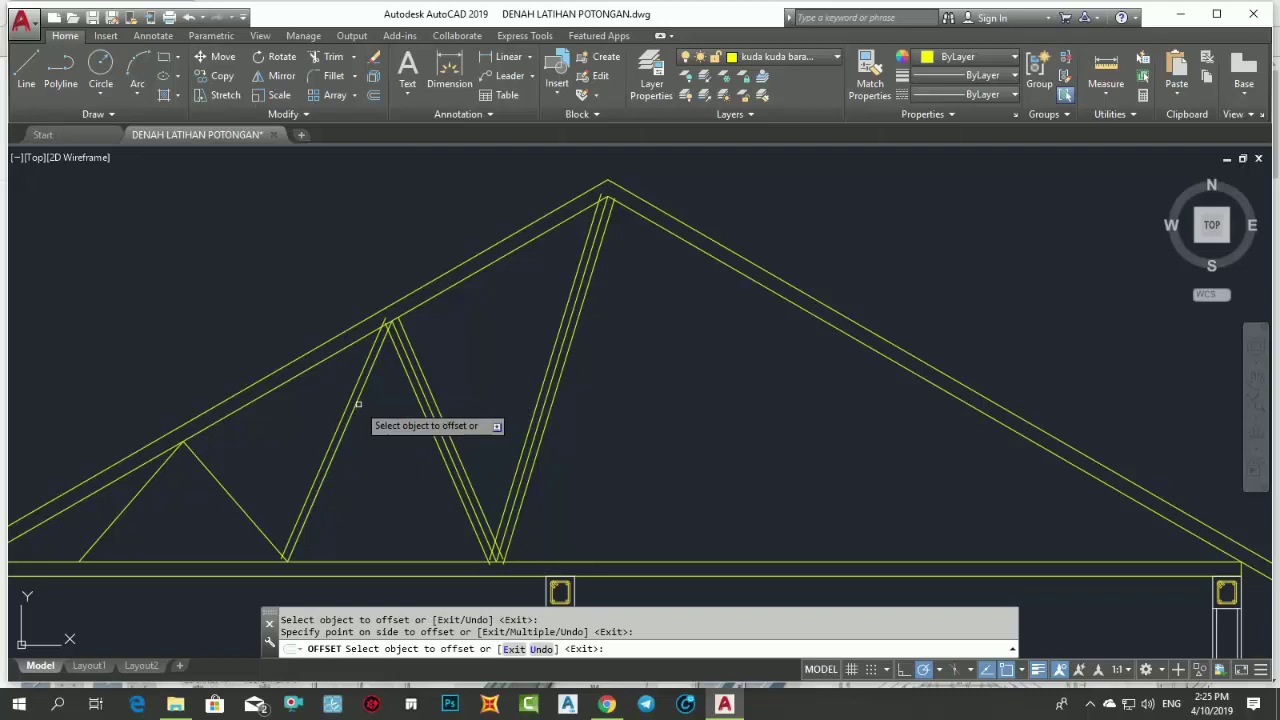
- Double the short, next and outermost left-half diagonals with further 3.75 offsets
{"action": "scroll", "coordinate": [557, 420], "scroll_direction": "down", "scroll_amount": 2}
{"action": "scroll", "coordinate": [422, 439], "scroll_direction": "up", "scroll_amount": 2}
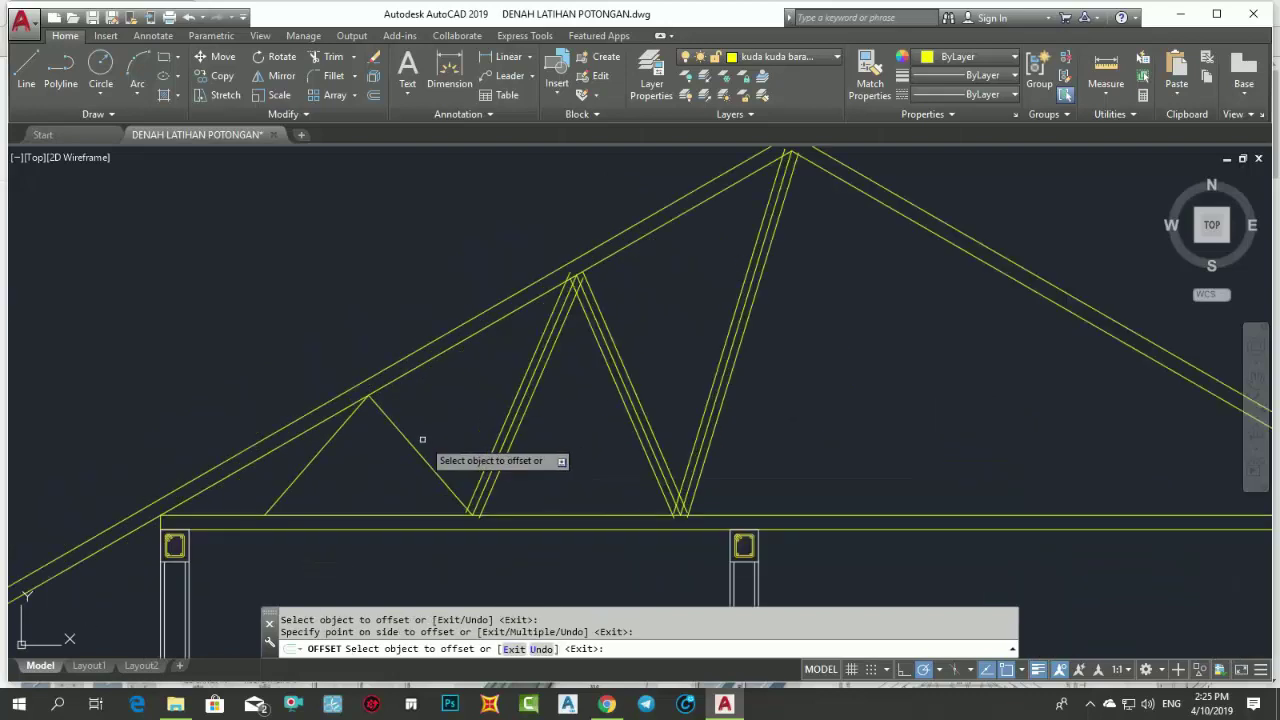
{"action": "left_click", "coordinate": [404, 439]}
{"action": "left_click", "coordinate": [405, 425]}
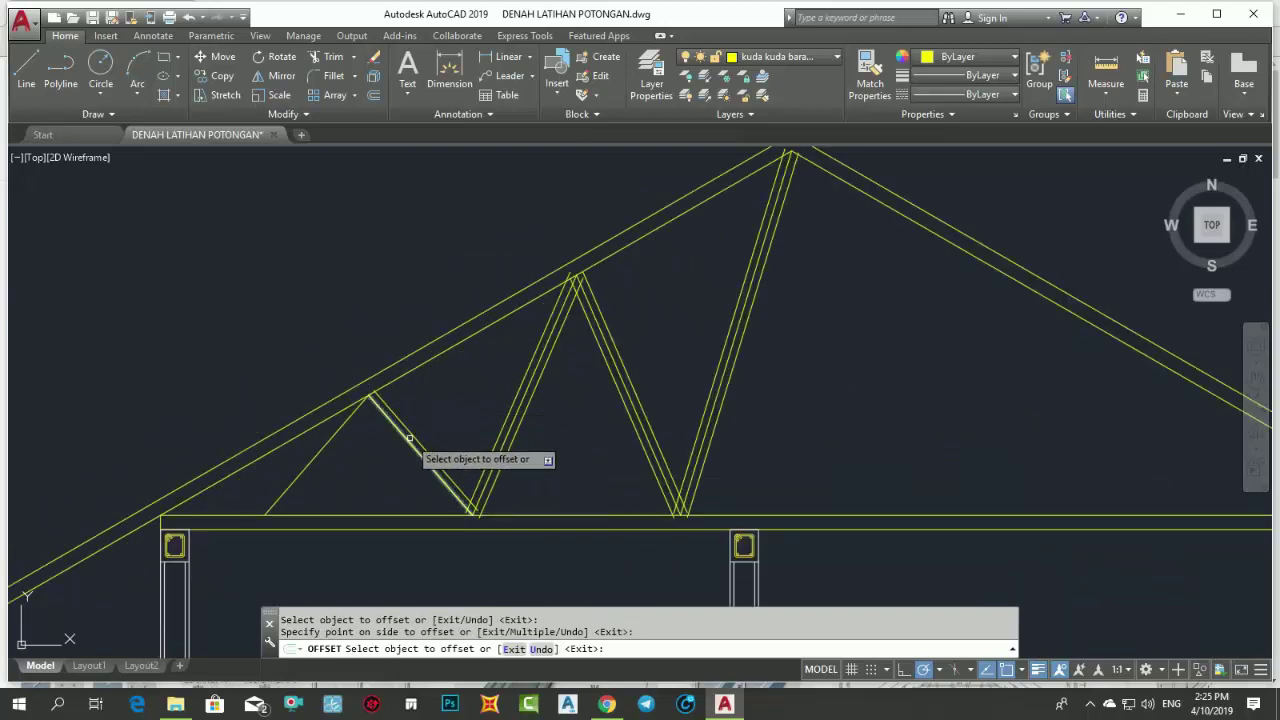
{"action": "left_click", "coordinate": [409, 438]}
{"action": "left_click", "coordinate": [370, 440]}
{"action": "left_click", "coordinate": [330, 438]}
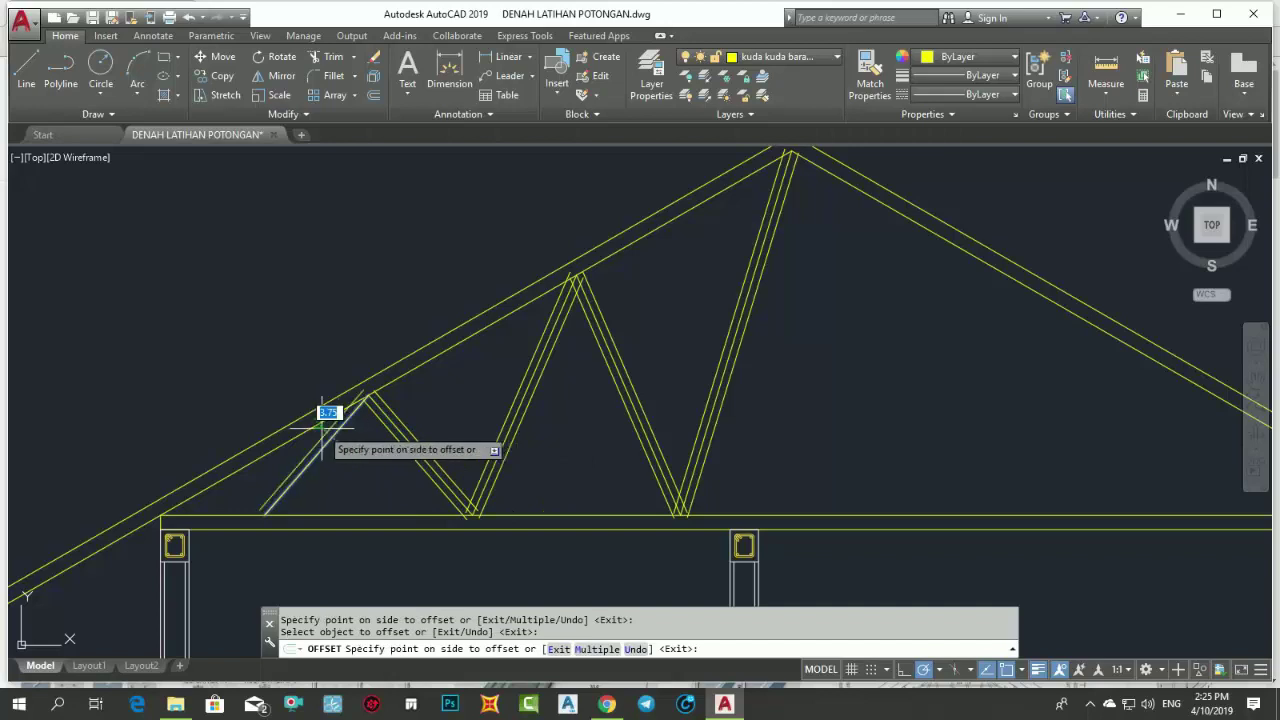
{"action": "left_click", "coordinate": [322, 427]}
{"action": "left_click", "coordinate": [323, 443]}
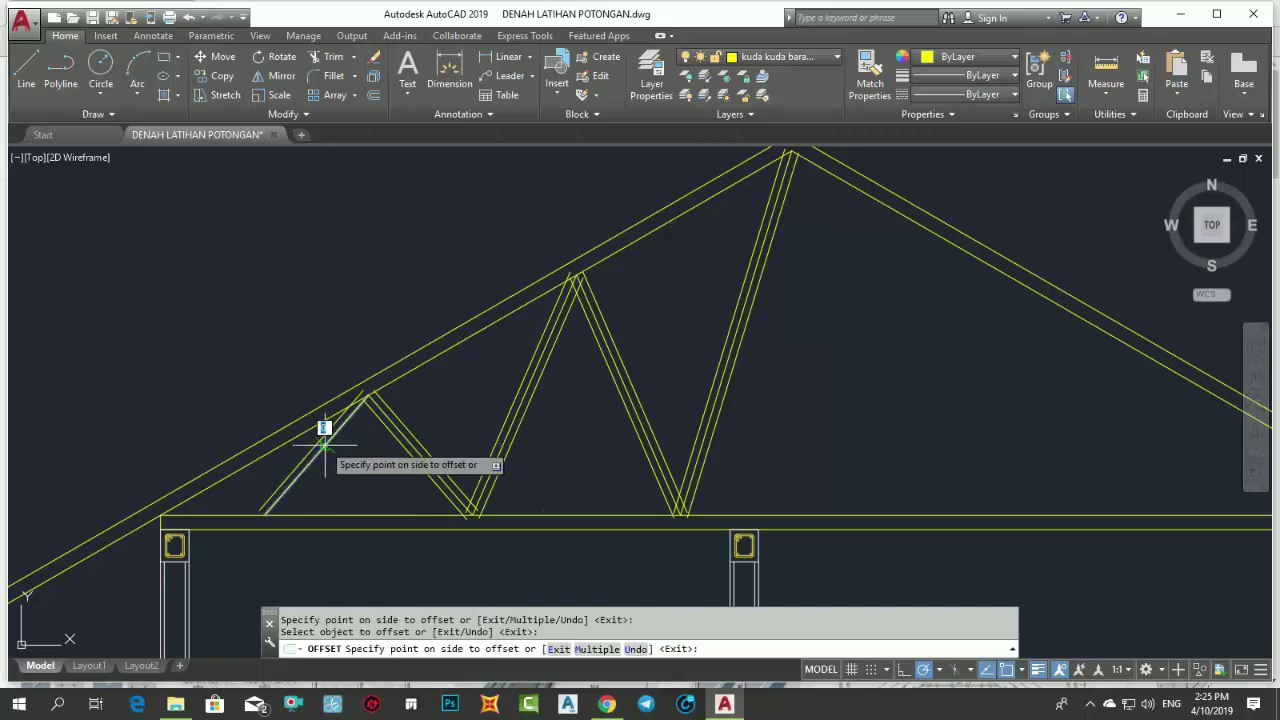
{"action": "left_click", "coordinate": [366, 480]}
{"action": "scroll", "coordinate": [366, 480], "scroll_direction": "down", "scroll_amount": 4}
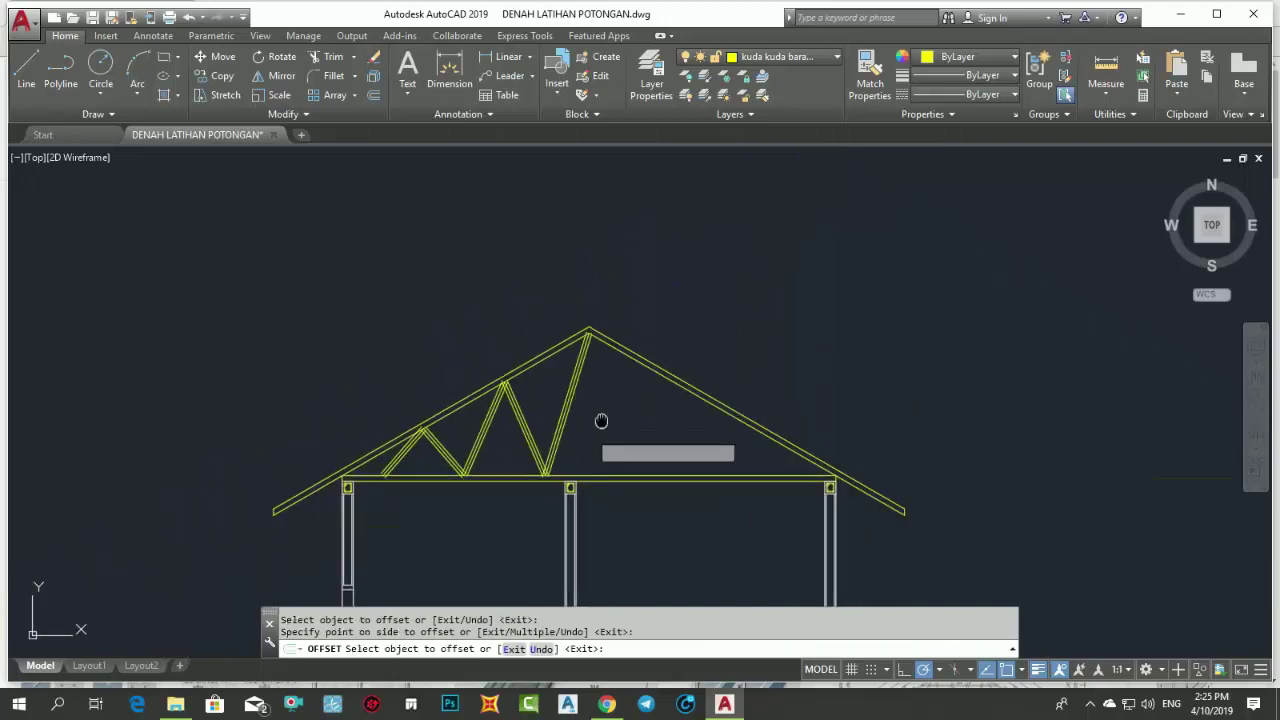
{"action": "middle_click_drag", "start_coordinate": [600, 420], "coordinate": [686, 349]}
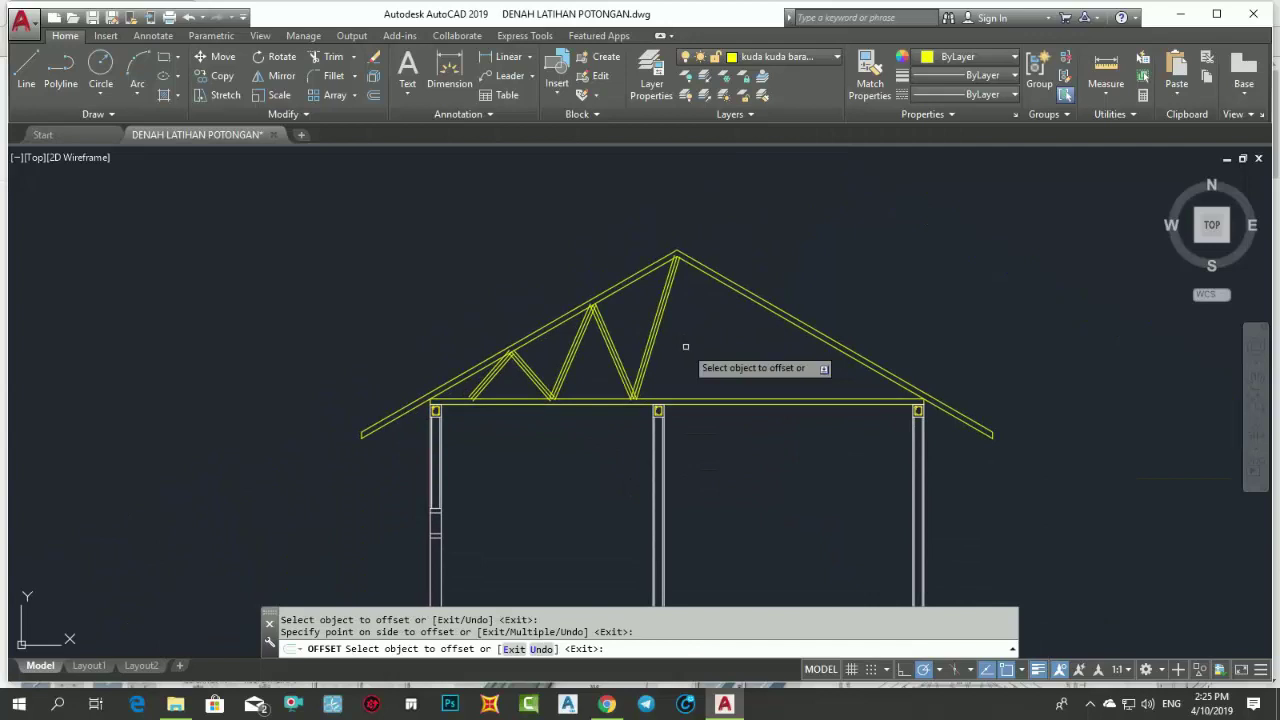
{"action": "key", "text": "Escape"}
{"action": "scroll", "coordinate": [681, 347], "scroll_direction": "up", "scroll_amount": 2}
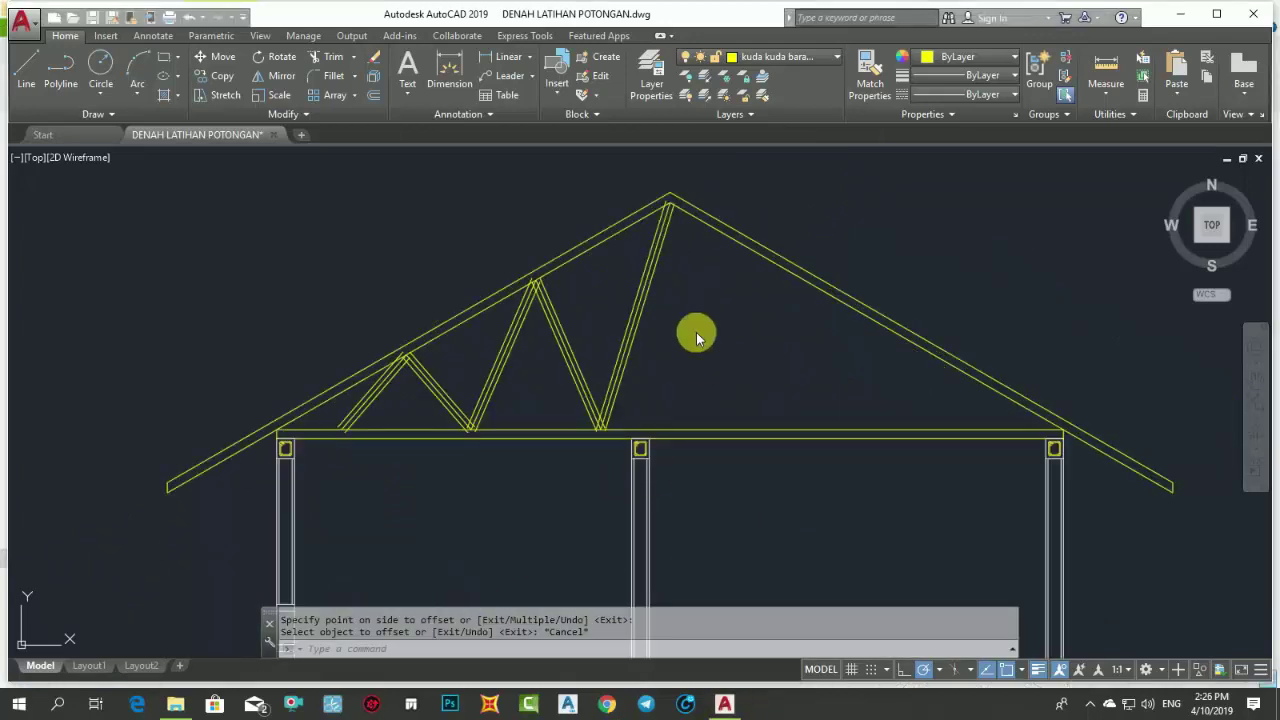
{"action": "scroll", "coordinate": [664, 339], "scroll_direction": "up", "scroll_amount": 2}
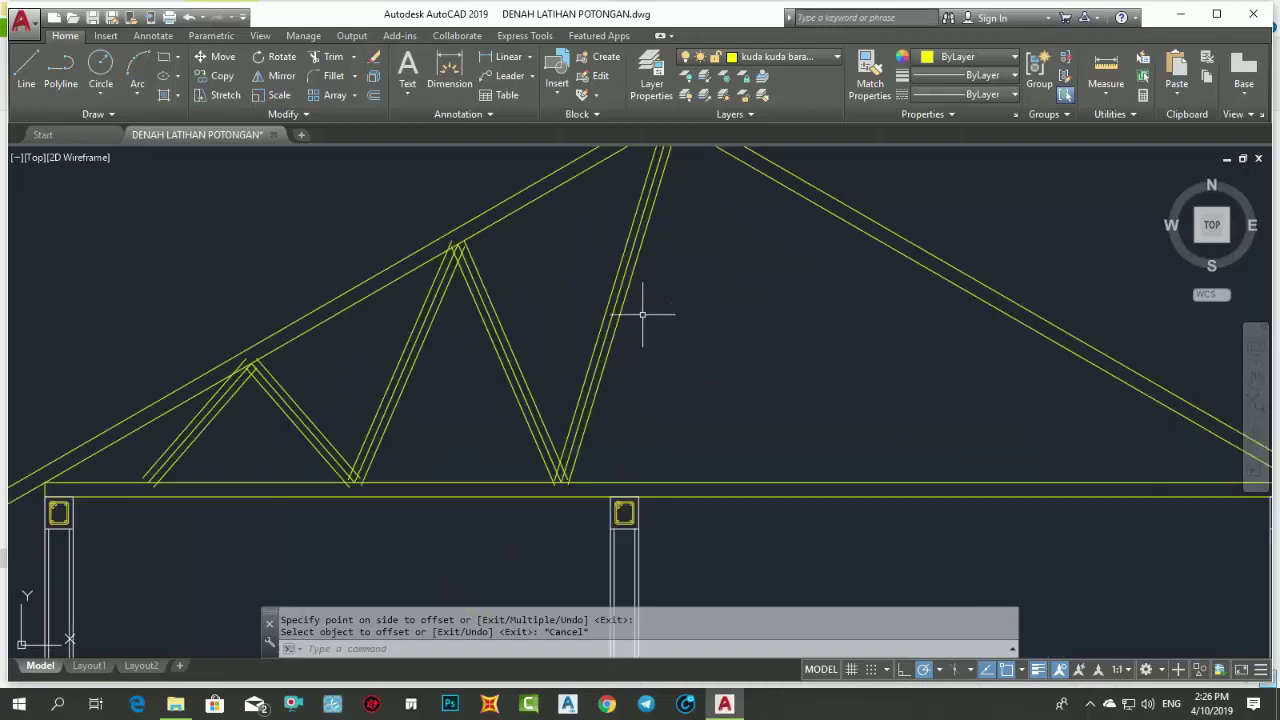
- Erase the surplus duplicate diagonal copies
{"action": "left_click", "coordinate": [625, 276]}
{"action": "type", "text": "e"}
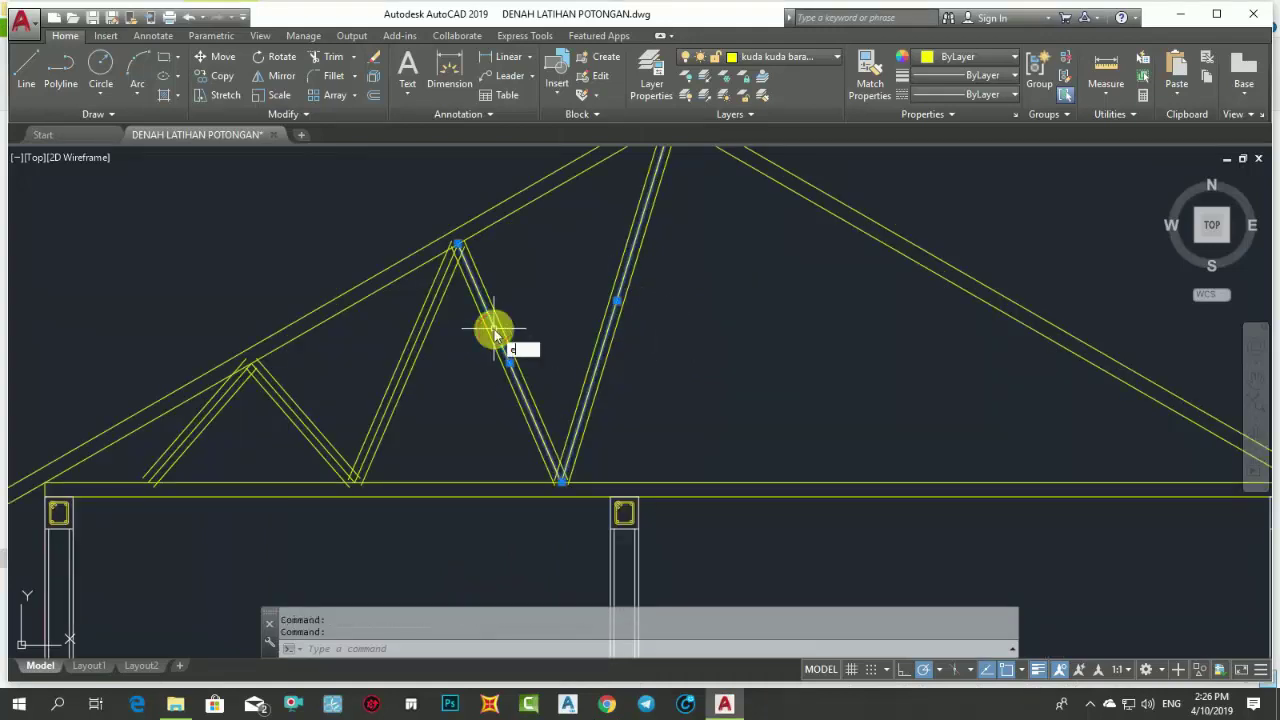
{"action": "key", "text": "Return"}
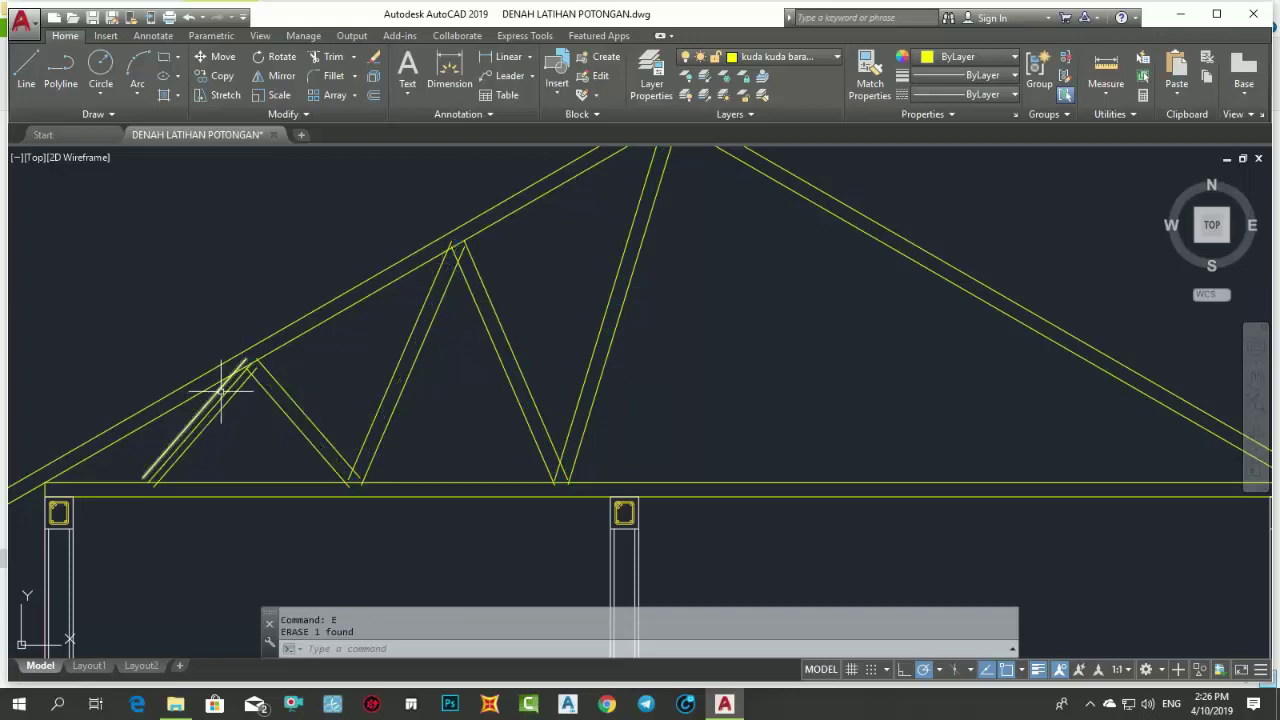
{"action": "middle_click_drag", "start_coordinate": [363, 386], "coordinate": [477, 334]}
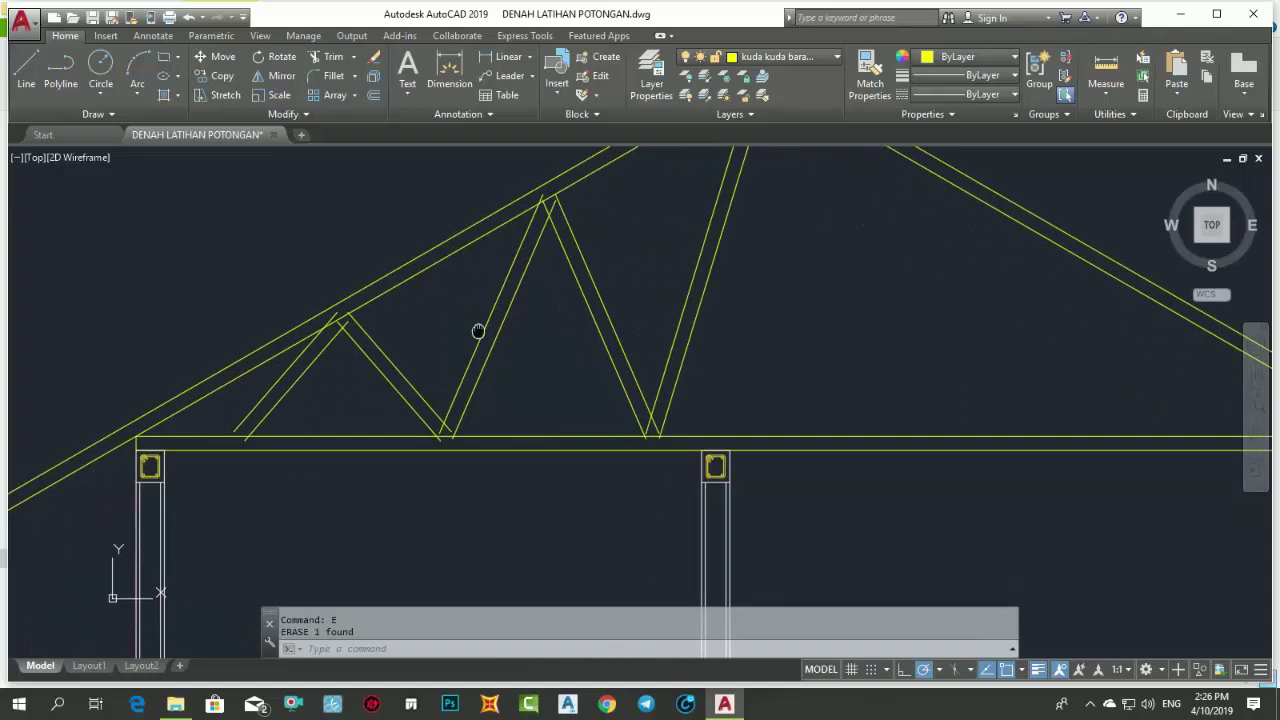
{"action": "scroll", "coordinate": [306, 423], "scroll_direction": "up", "scroll_amount": 2}
{"action": "middle_click_drag", "start_coordinate": [306, 423], "coordinate": [489, 282]}
{"action": "type", "text": "ex"}
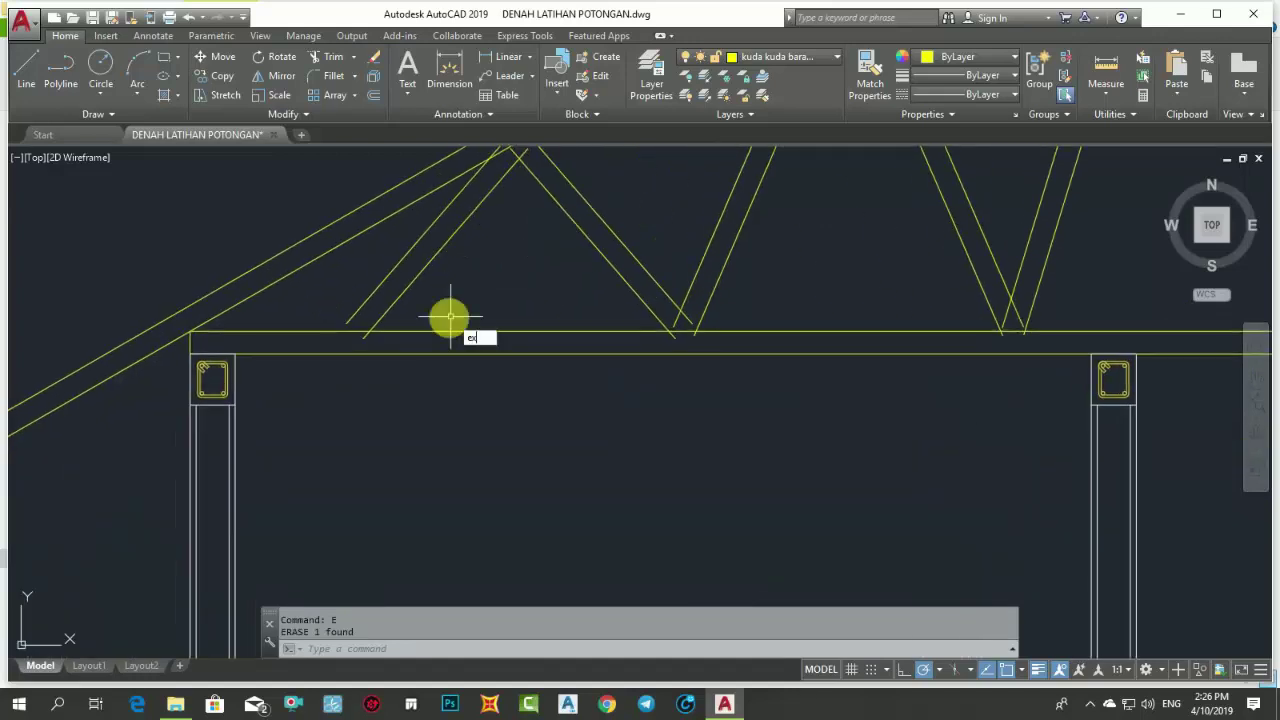
- Extend the doubled diagonal ends down to the bottom chord
{"action": "key", "text": "Return"}
{"action": "key", "text": "Return"}
{"action": "left_click_drag", "start_coordinate": [400, 290], "coordinate": [371, 277]}
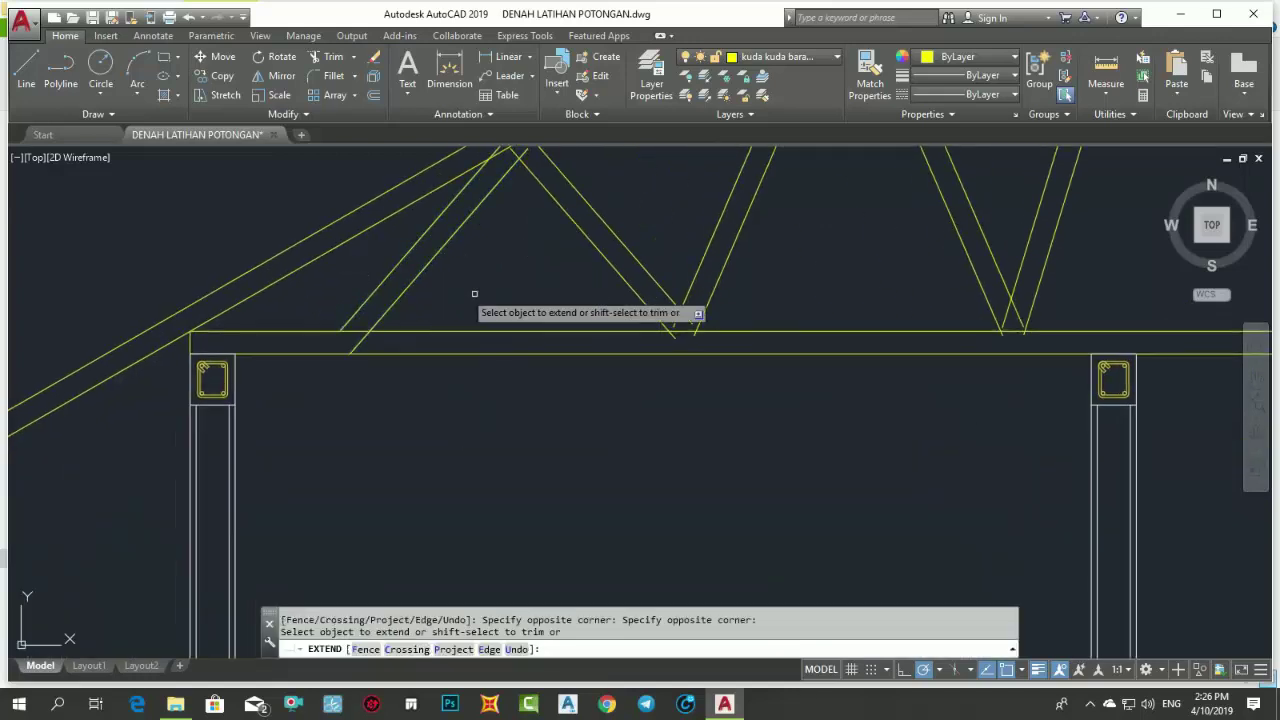
{"action": "scroll", "coordinate": [573, 320], "scroll_direction": "down", "scroll_amount": 2}
{"action": "left_click_drag", "start_coordinate": [680, 302], "coordinate": [560, 255]}
{"action": "middle_click_drag", "start_coordinate": [934, 294], "coordinate": [826, 452]}
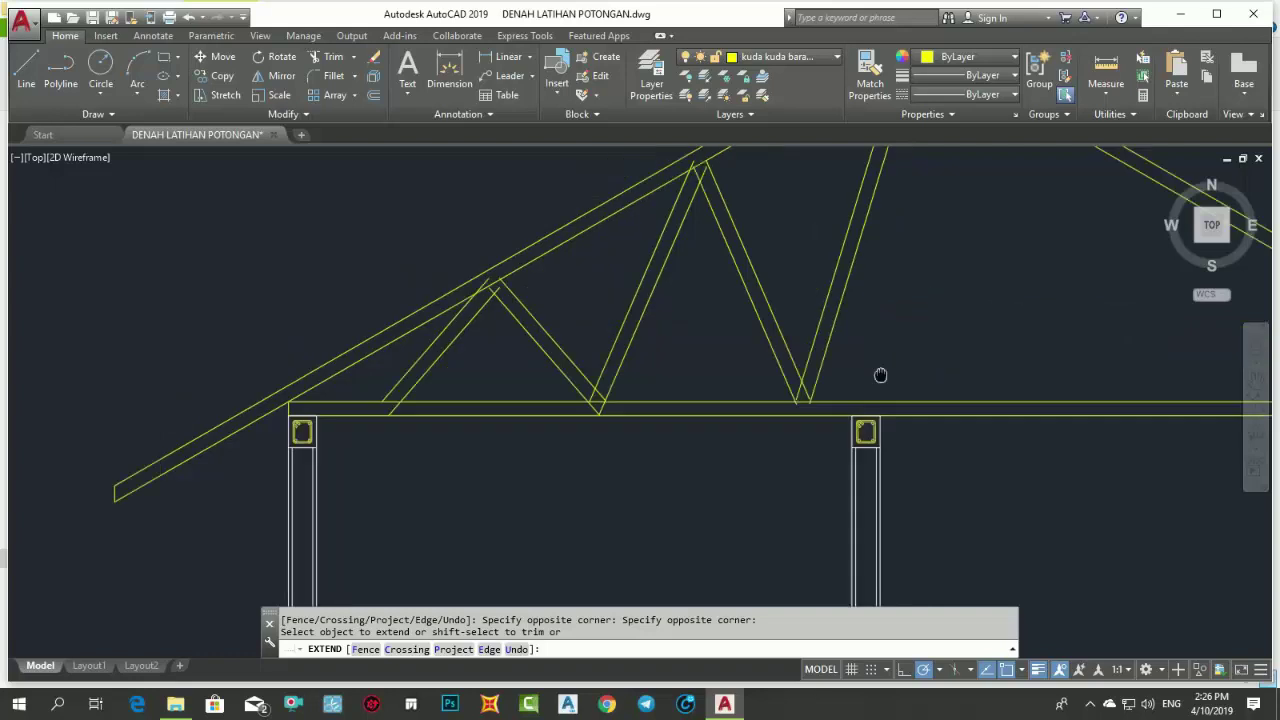
- Extend the doubled diagonal tops up to the rafter
{"action": "left_click_drag", "start_coordinate": [678, 288], "coordinate": [628, 271]}
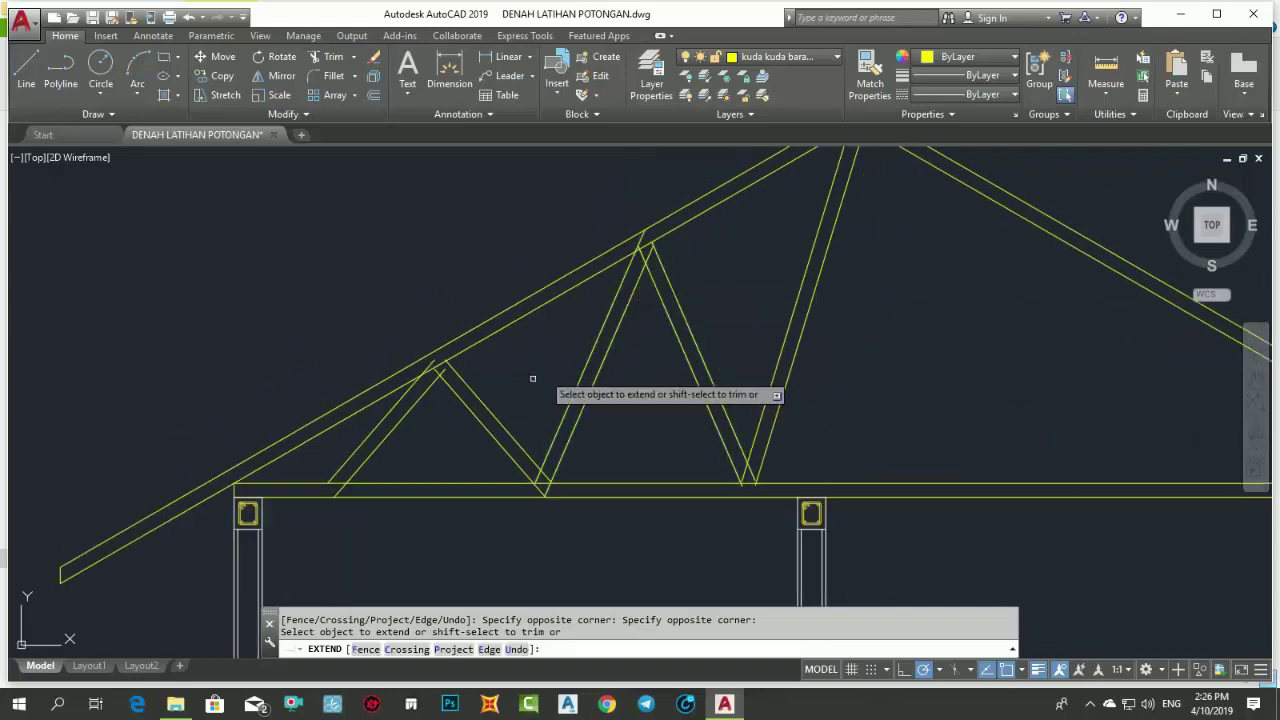
{"action": "left_click_drag", "start_coordinate": [507, 385], "coordinate": [480, 395]}
{"action": "middle_click_drag", "start_coordinate": [557, 385], "coordinate": [689, 402]}
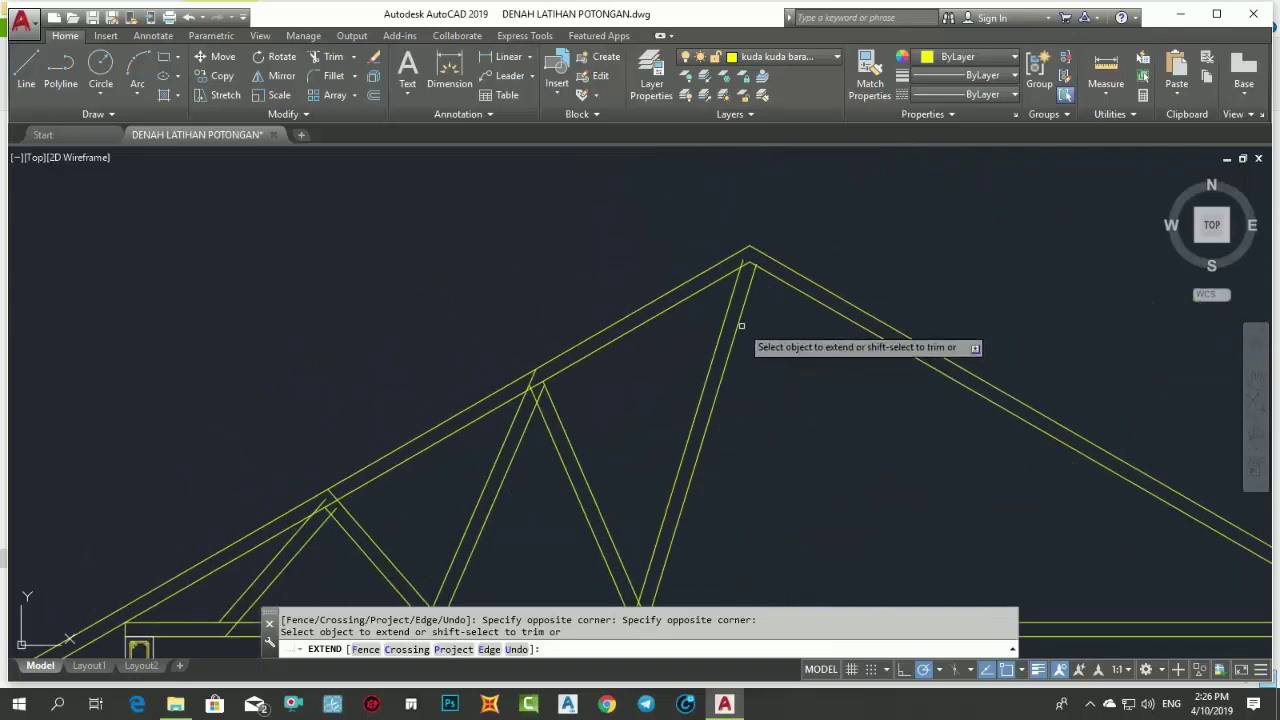
{"action": "key", "text": "Escape"}
{"action": "middle_click_drag", "start_coordinate": [586, 371], "coordinate": [726, 242]}
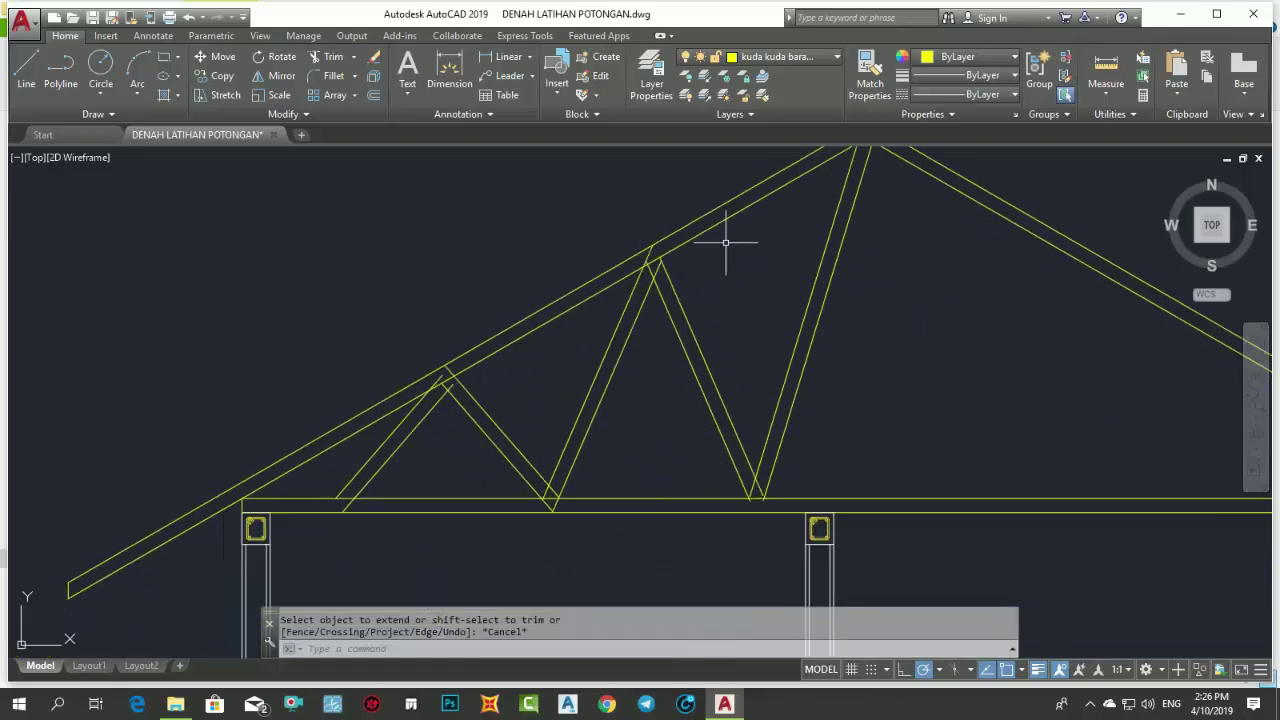
{"action": "type", "text": "tr"}
{"action": "key", "text": "Return"}
{"action": "key", "text": "Return"}
- Trim the overlapping rafter ends and small crossings where the rafters meet
{"action": "scroll", "coordinate": [665, 275], "scroll_direction": "up", "scroll_amount": 5}
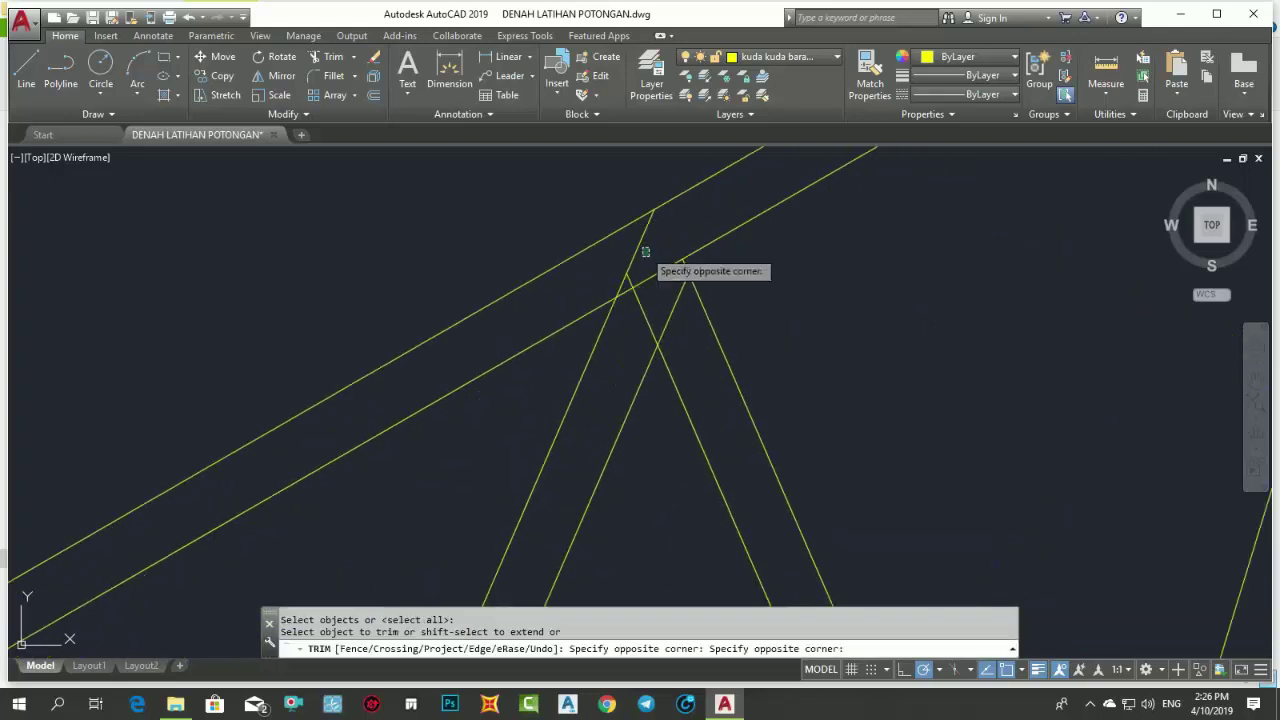
{"action": "left_click", "coordinate": [620, 265]}
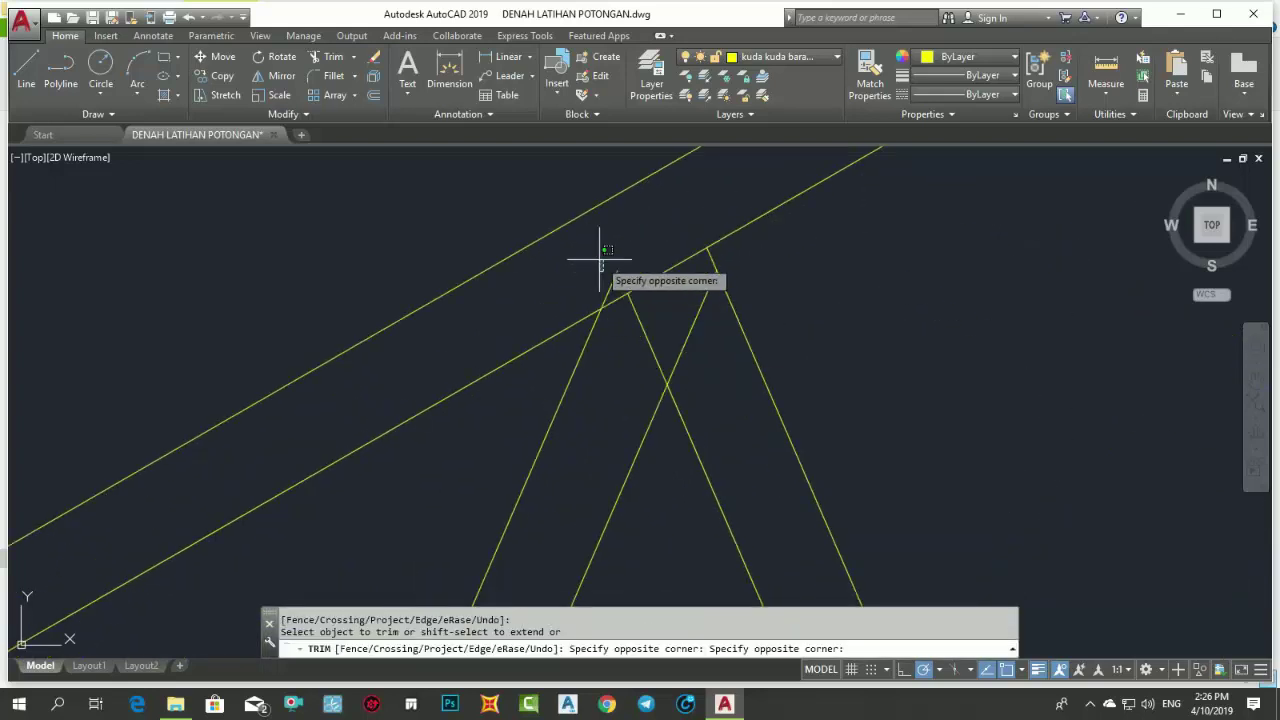
{"action": "left_click", "coordinate": [606, 280]}
{"action": "left_click", "coordinate": [612, 272]}
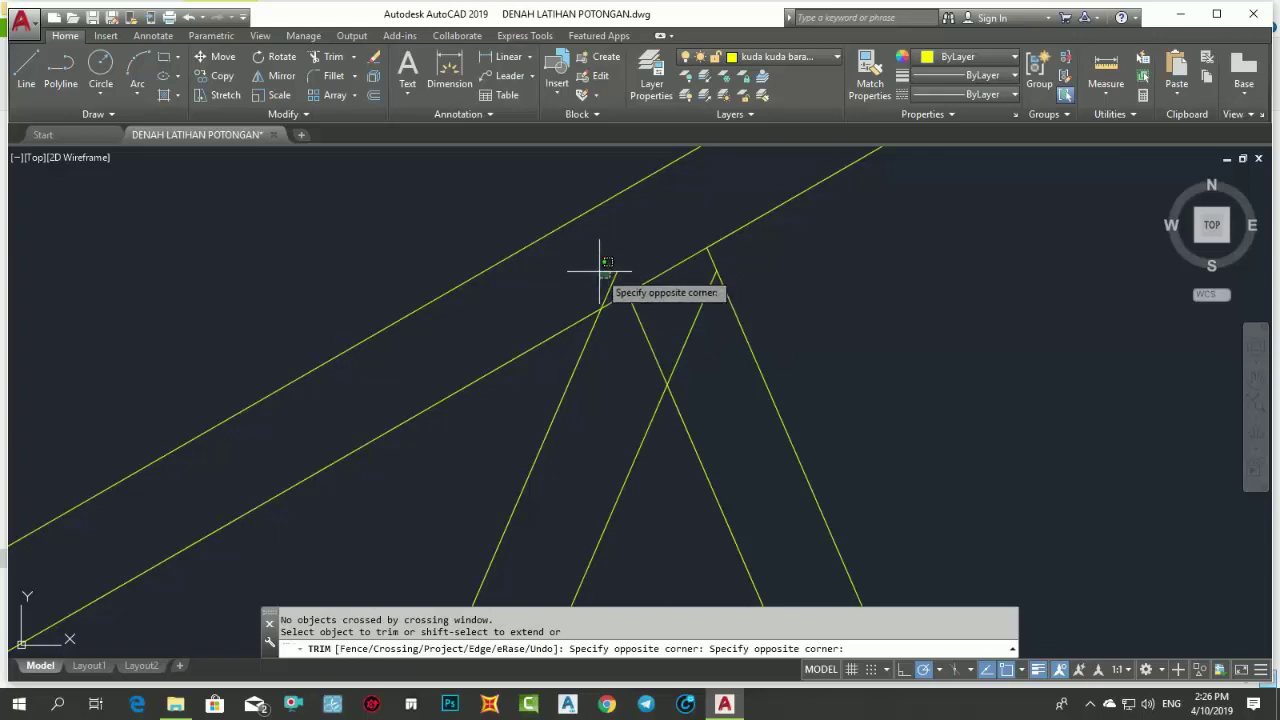
{"action": "left_click", "coordinate": [600, 270]}
{"action": "left_click", "coordinate": [609, 280]}
{"action": "left_click", "coordinate": [620, 286]}
{"action": "left_click", "coordinate": [716, 341]}
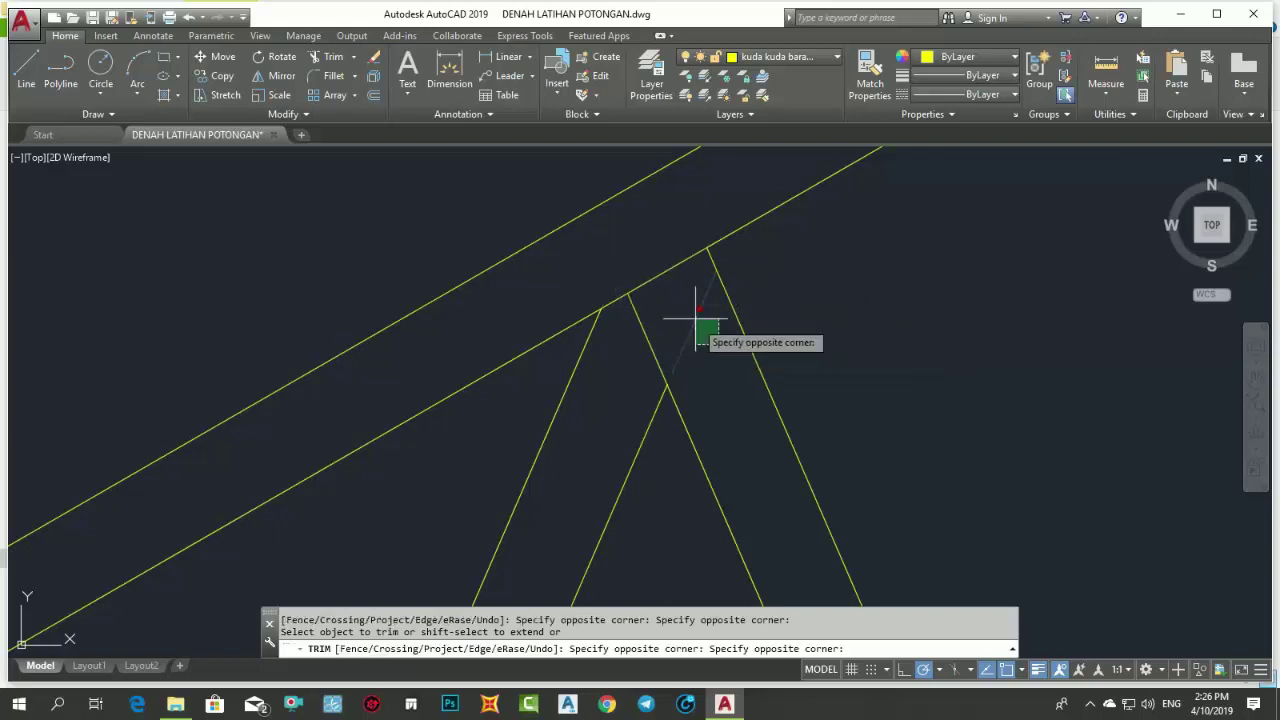
{"action": "left_click", "coordinate": [697, 322]}
{"action": "scroll", "coordinate": [697, 322], "scroll_direction": "down", "scroll_amount": 3}
{"action": "scroll", "coordinate": [771, 263], "scroll_direction": "down", "scroll_amount": 2}
{"action": "scroll", "coordinate": [606, 360], "scroll_direction": "up", "scroll_amount": 3}
{"action": "scroll", "coordinate": [541, 389], "scroll_direction": "up", "scroll_amount": 2}
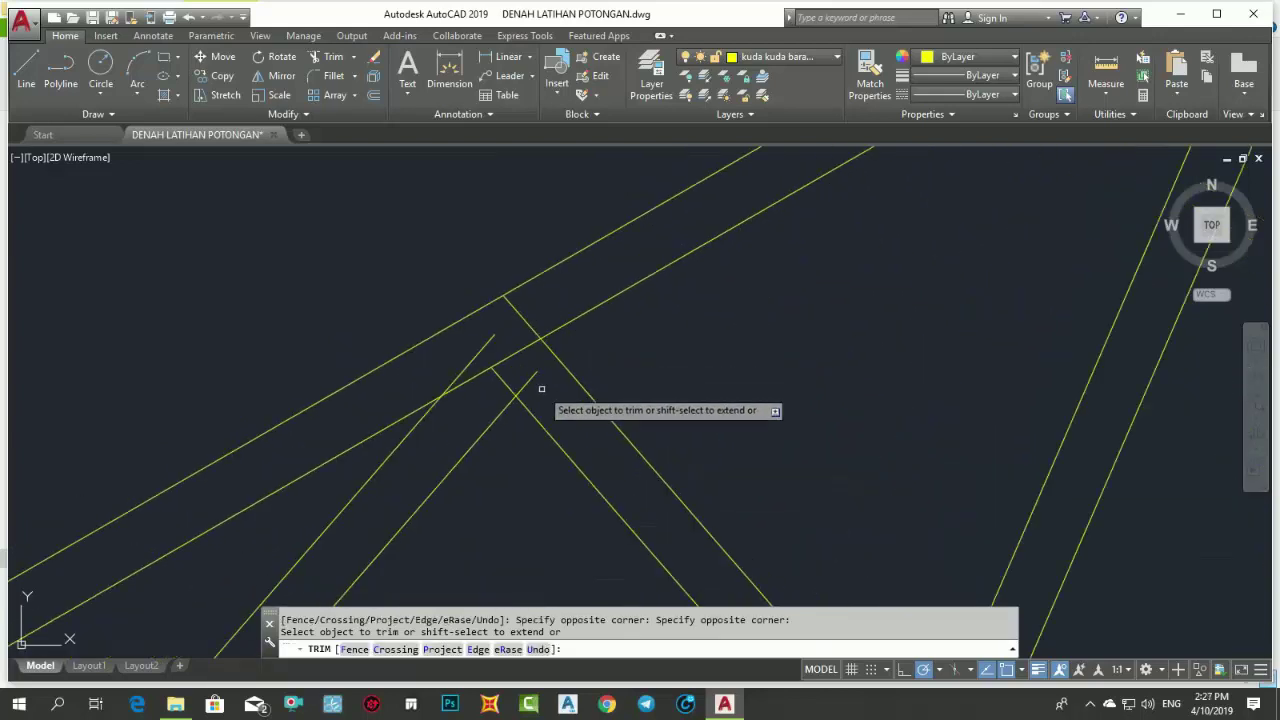
{"action": "scroll", "coordinate": [495, 362], "scroll_direction": "up", "scroll_amount": 2}
- Trim the overshooting web ends at the rafter junctions
{"action": "left_click", "coordinate": [476, 348]}
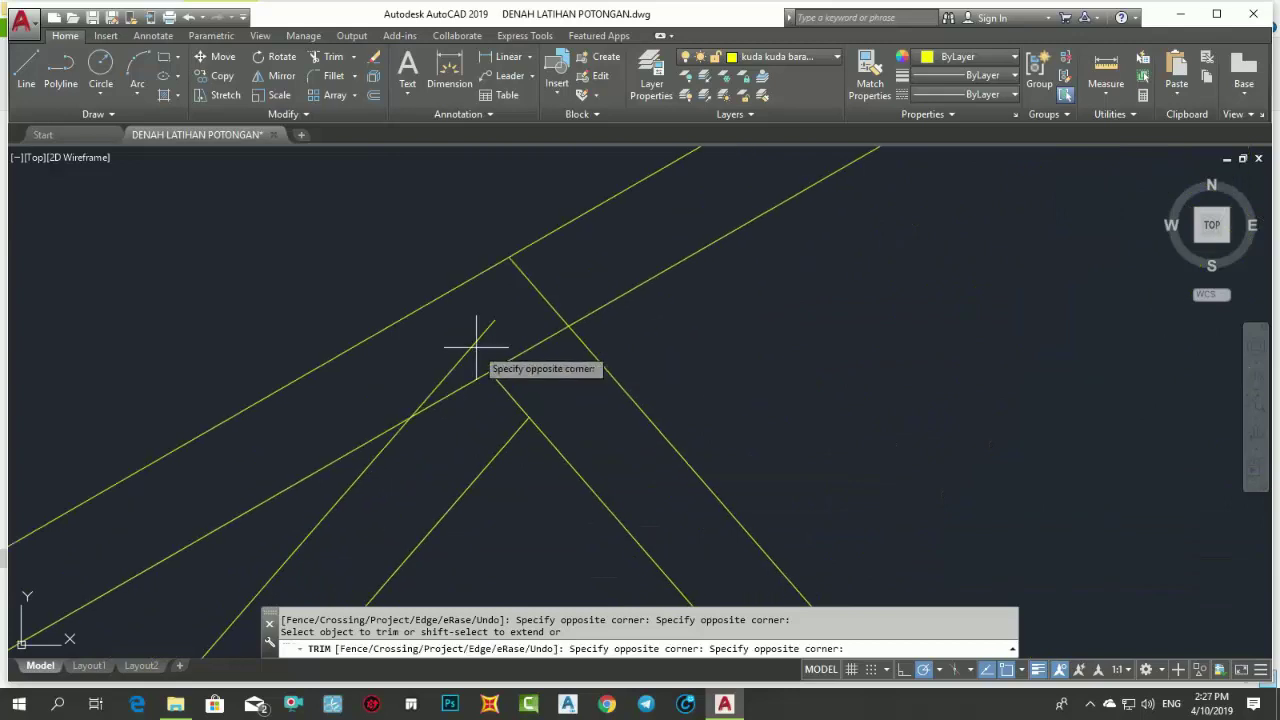
{"action": "left_click", "coordinate": [505, 362]}
{"action": "scroll", "coordinate": [563, 354], "scroll_direction": "down", "scroll_amount": 2}
{"action": "scroll", "coordinate": [711, 289], "scroll_direction": "down", "scroll_amount": 2}
{"action": "scroll", "coordinate": [697, 271], "scroll_direction": "up", "scroll_amount": 2}
{"action": "scroll", "coordinate": [588, 259], "scroll_direction": "up", "scroll_amount": 2}
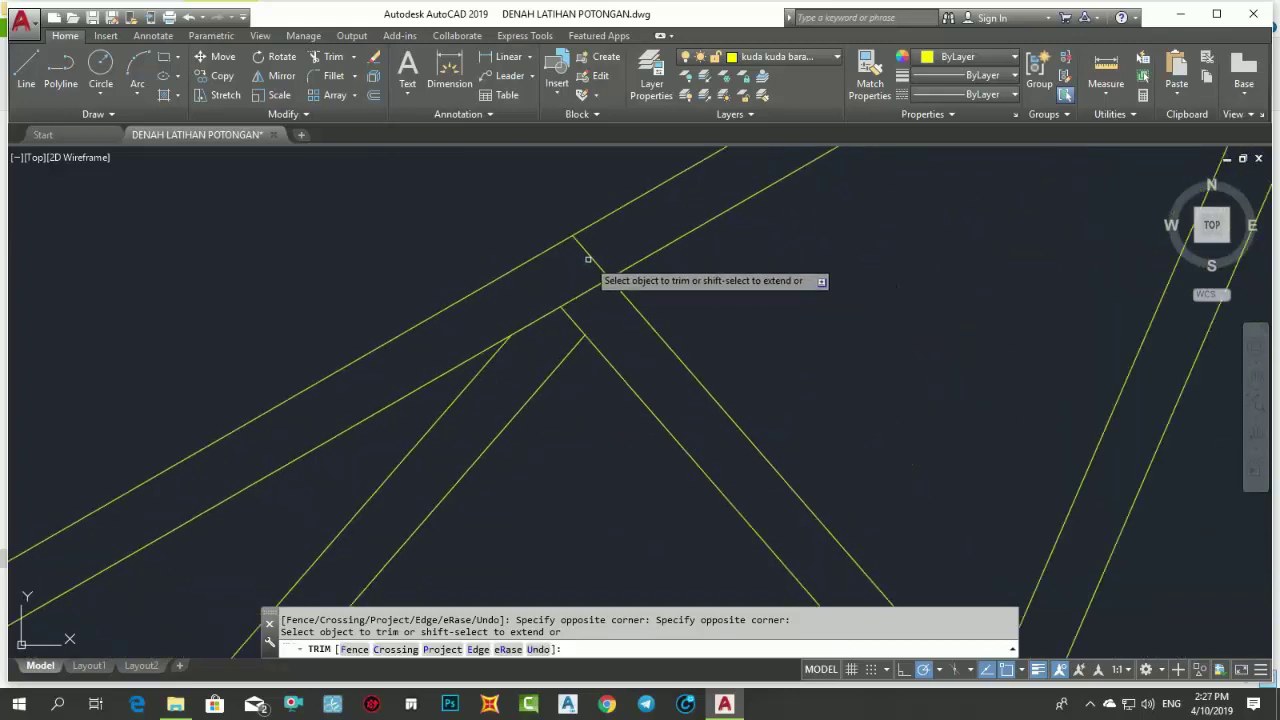
{"action": "left_click", "coordinate": [588, 259]}
{"action": "left_click", "coordinate": [594, 252]}
{"action": "scroll", "coordinate": [623, 323], "scroll_direction": "down", "scroll_amount": 3}
{"action": "scroll", "coordinate": [629, 331], "scroll_direction": "up", "scroll_amount": 2}
{"action": "scroll", "coordinate": [791, 397], "scroll_direction": "up", "scroll_amount": 2}
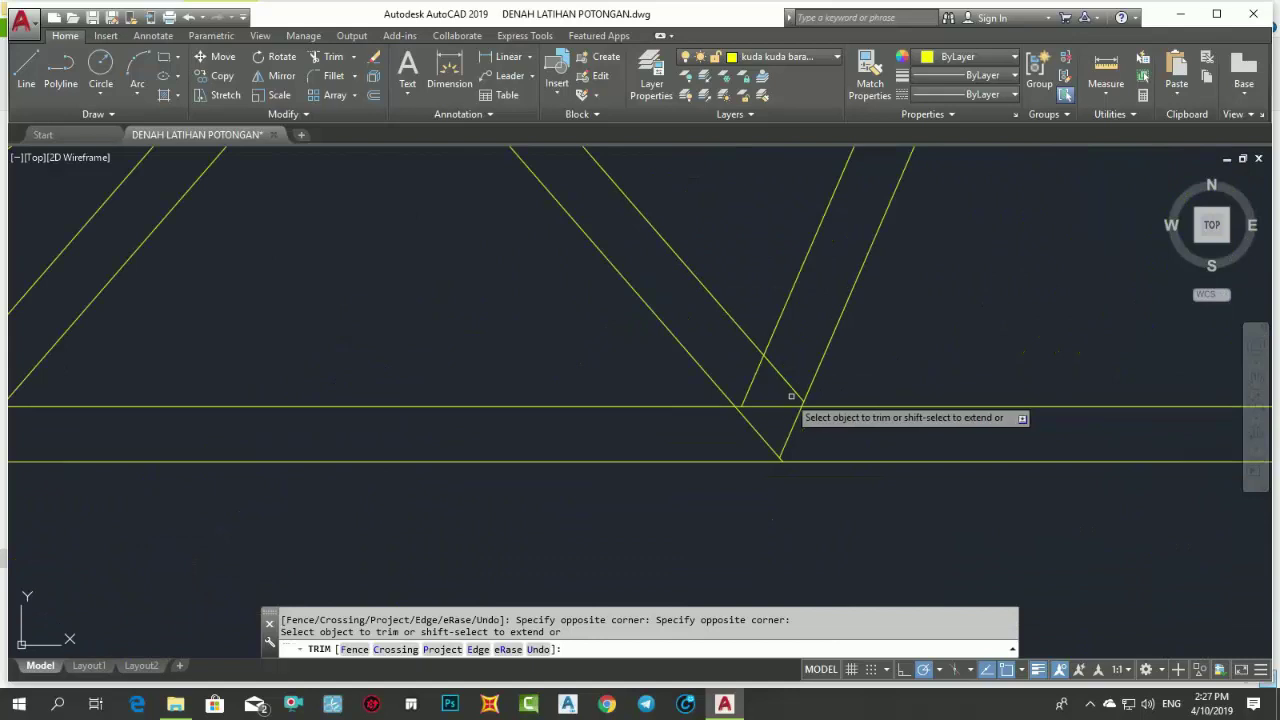
{"action": "scroll", "coordinate": [791, 397], "scroll_direction": "up", "scroll_amount": 2}
- Trim the web lines poking past the bottom chord at the first junctions
{"action": "left_click", "coordinate": [793, 439]}
{"action": "left_click", "coordinate": [746, 458]}
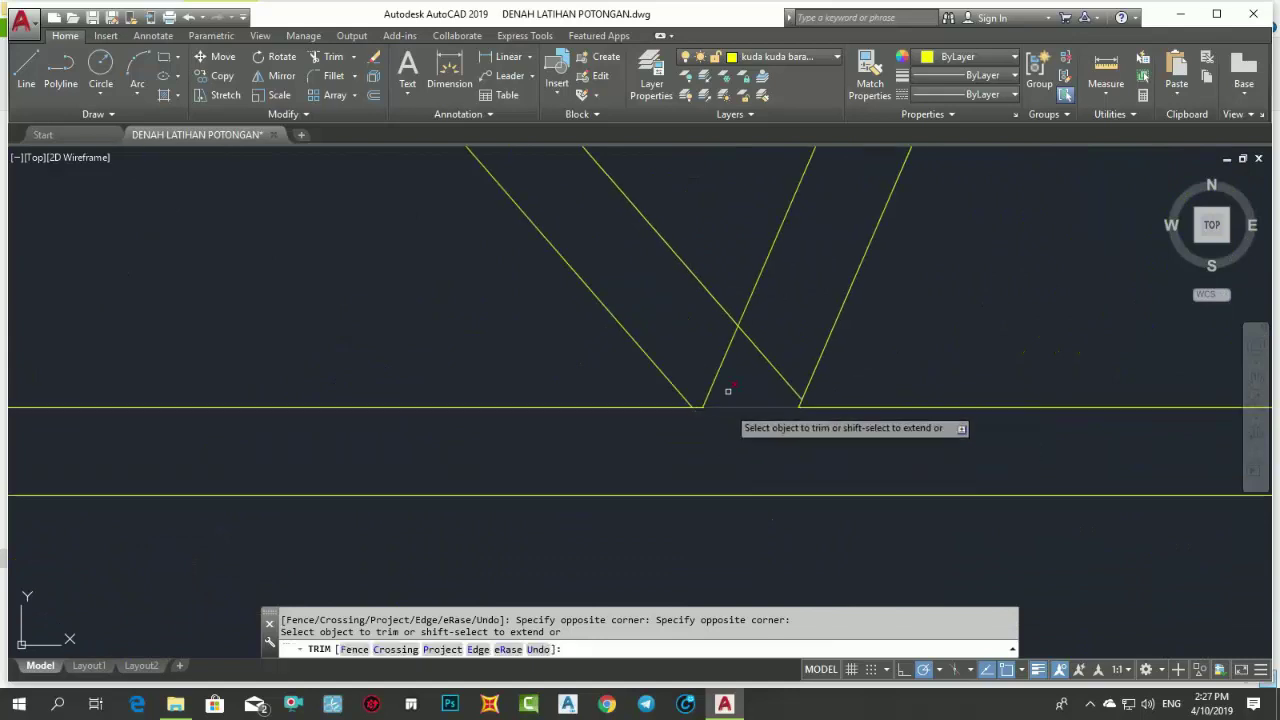
{"action": "scroll", "coordinate": [660, 375], "scroll_direction": "down", "scroll_amount": 3}
{"action": "scroll", "coordinate": [452, 398], "scroll_direction": "up", "scroll_amount": 2}
{"action": "scroll", "coordinate": [452, 398], "scroll_direction": "up", "scroll_amount": 1}
{"action": "left_click", "coordinate": [443, 412]}
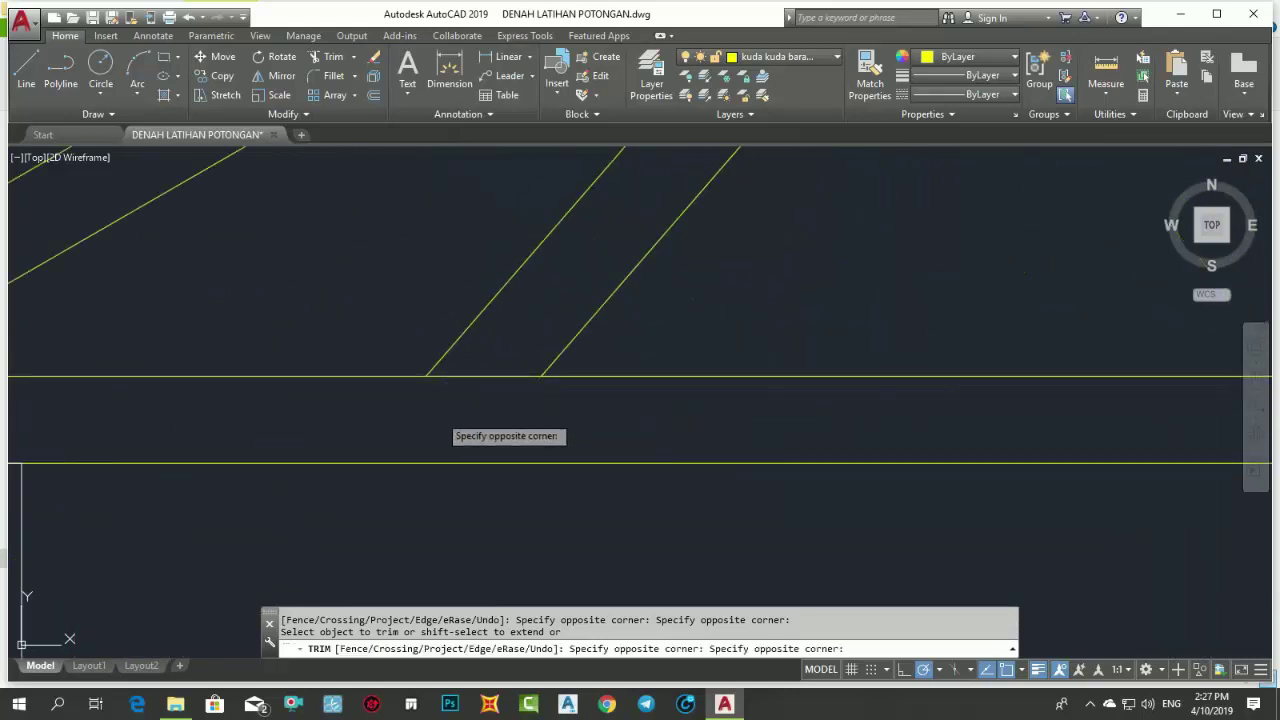
{"action": "left_click", "coordinate": [480, 425]}
{"action": "scroll", "coordinate": [810, 430], "scroll_direction": "down", "scroll_amount": 3}
{"action": "scroll", "coordinate": [700, 405], "scroll_direction": "up", "scroll_amount": 1}
{"action": "scroll", "coordinate": [884, 381], "scroll_direction": "up", "scroll_amount": 1}
{"action": "scroll", "coordinate": [884, 381], "scroll_direction": "up", "scroll_amount": 2}
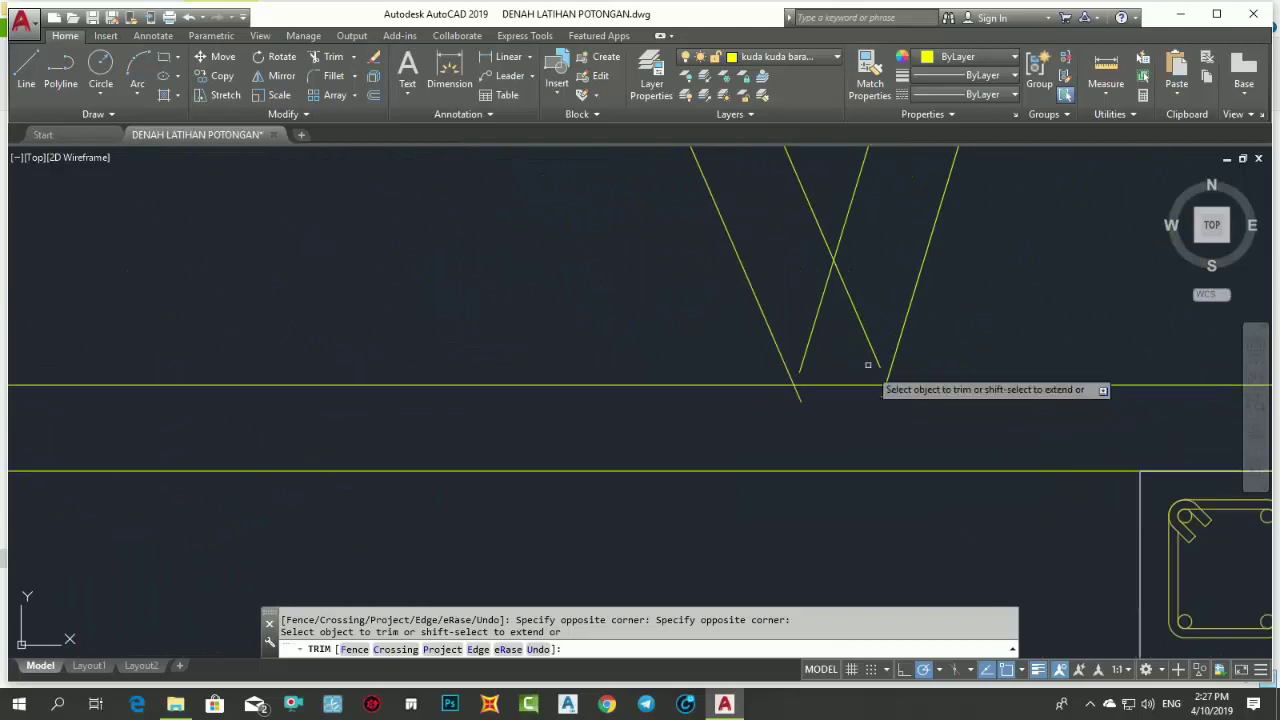
- Trim the remaining web segments below the bottom chord
{"action": "left_click", "coordinate": [830, 330]}
{"action": "left_click", "coordinate": [805, 290]}
{"action": "scroll", "coordinate": [885, 397], "scroll_direction": "down", "scroll_amount": 1}
{"action": "scroll", "coordinate": [885, 397], "scroll_direction": "up", "scroll_amount": 2}
{"action": "left_click", "coordinate": [853, 381]}
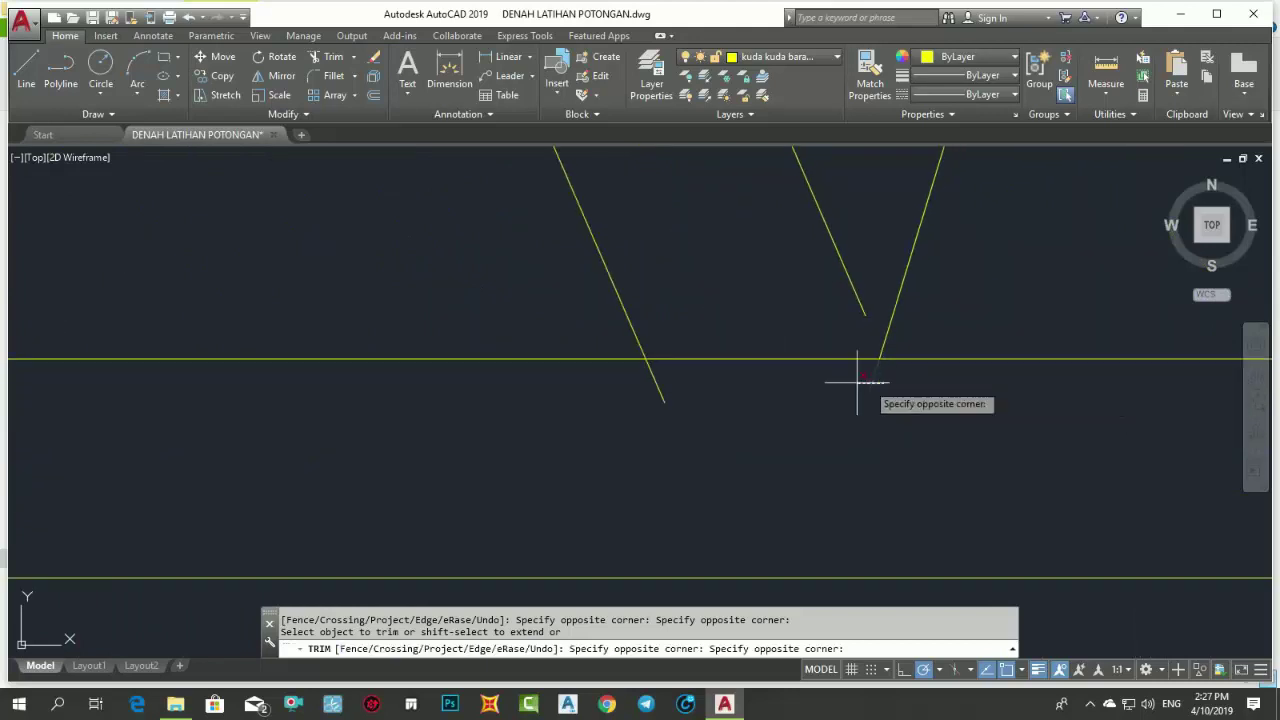
{"action": "left_click", "coordinate": [772, 400]}
{"action": "left_click", "coordinate": [749, 400]}
{"action": "left_click", "coordinate": [588, 378]}
{"action": "scroll", "coordinate": [711, 420], "scroll_direction": "down", "scroll_amount": 2}
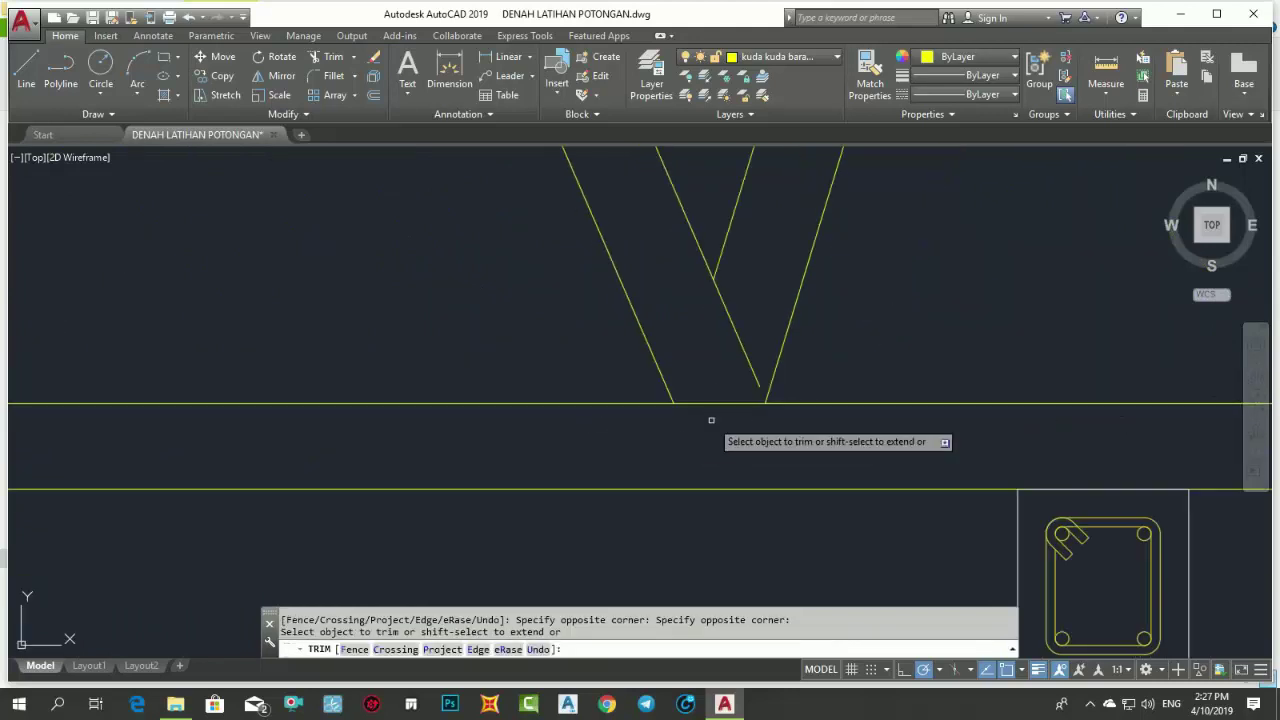
{"action": "key", "text": "Escape"}
- Start an EXTEND with all objects as boundaries, then cancel it unchanged
{"action": "key", "text": "Return"}
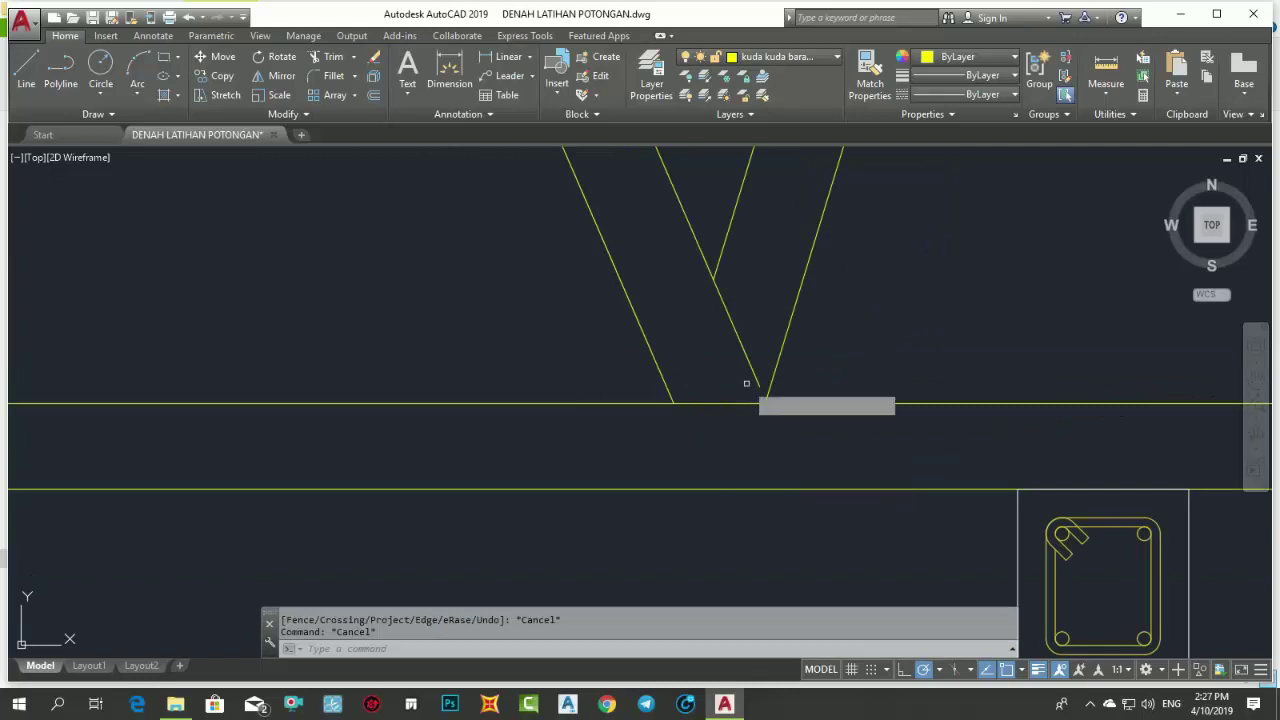
{"action": "key", "text": "Return"}
{"action": "scroll", "coordinate": [748, 358], "scroll_direction": "down", "scroll_amount": 2}
{"action": "scroll", "coordinate": [643, 523], "scroll_direction": "down", "scroll_amount": 3}
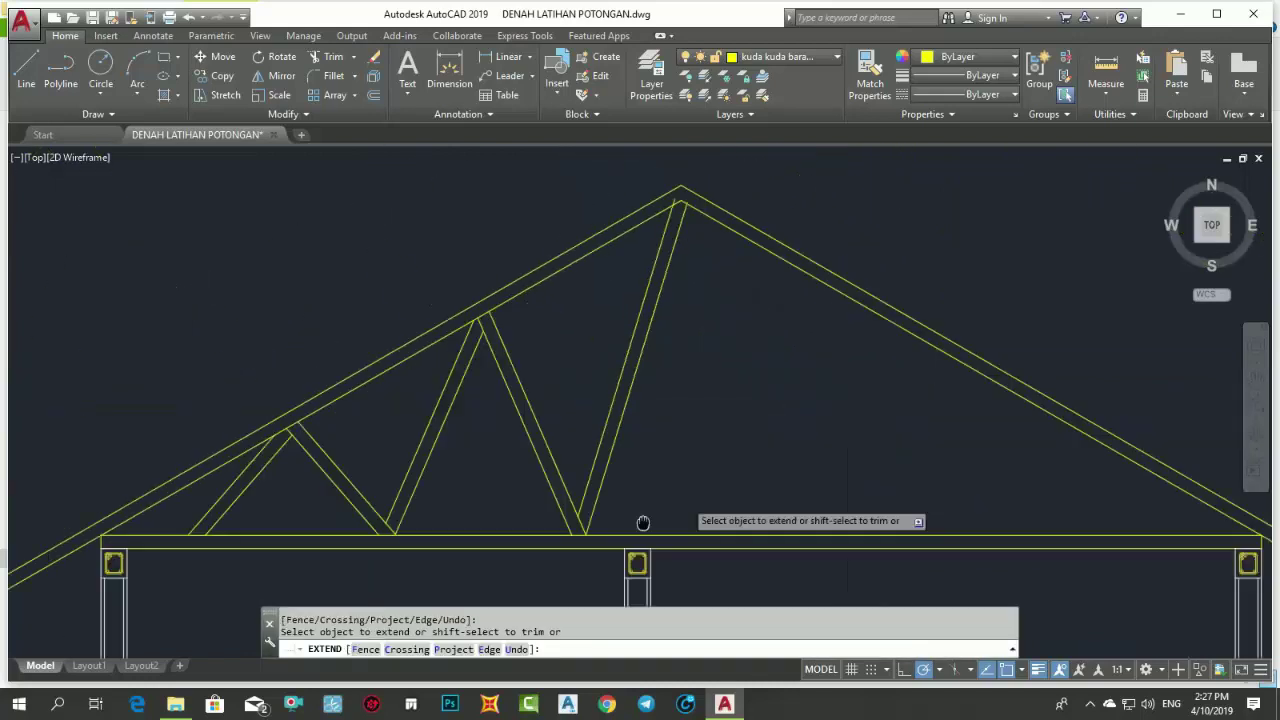
{"action": "scroll", "coordinate": [664, 214], "scroll_direction": "up", "scroll_amount": 5}
{"action": "key", "text": "Escape"}
{"action": "type", "text": "tr"}
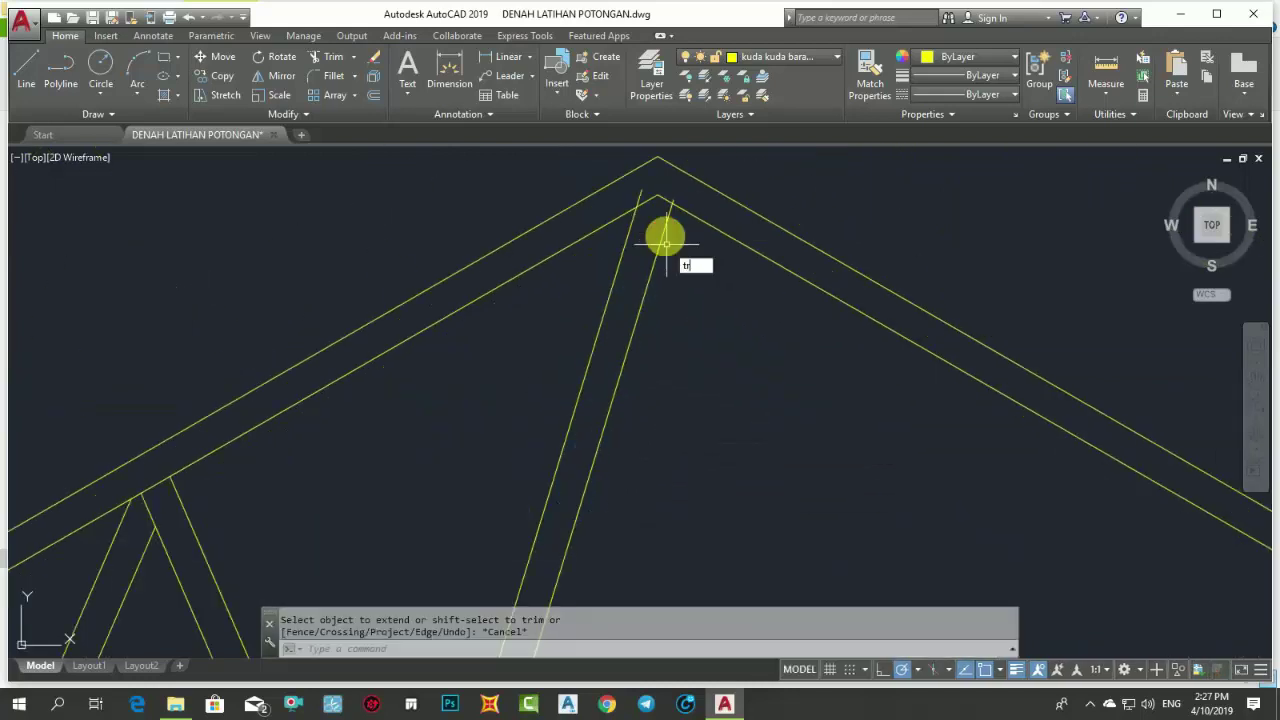
- Trim the apex lines using all objects as cutting edges, then review the whole truss
{"action": "key", "text": "Return"}
{"action": "scroll", "coordinate": [625, 195], "scroll_direction": "up", "scroll_amount": 2}
{"action": "key", "text": "Return"}
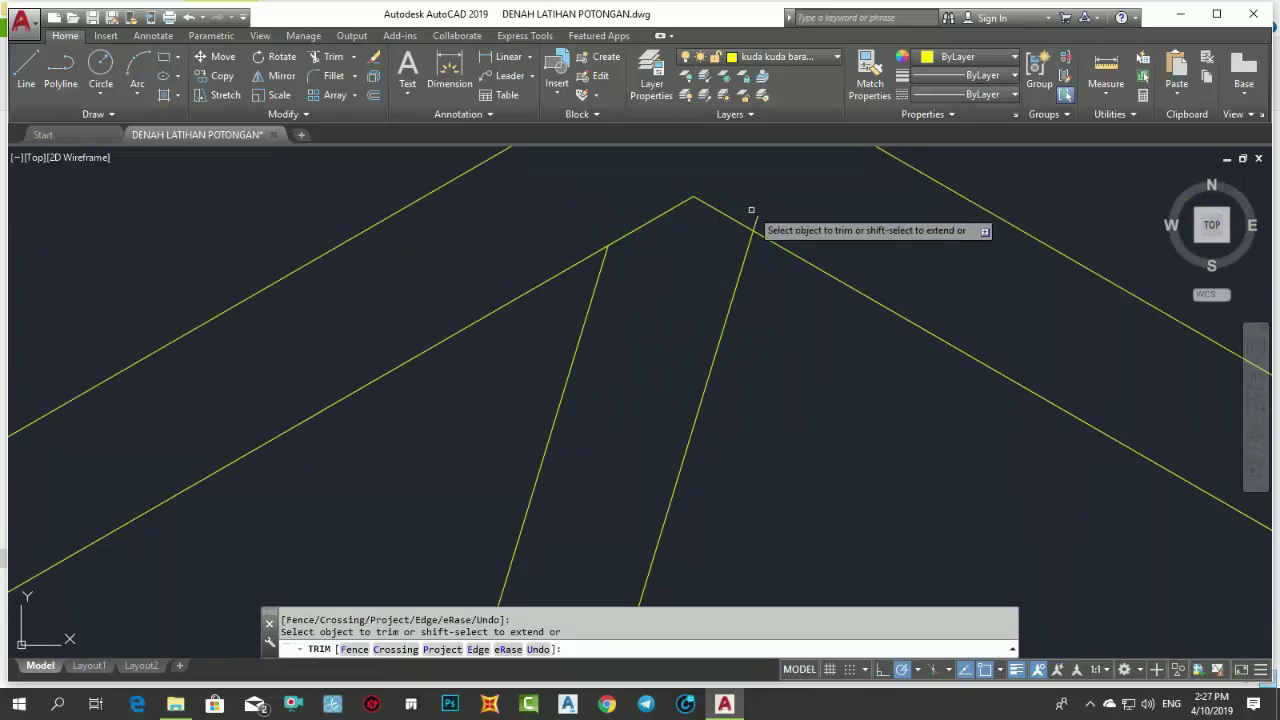
{"action": "scroll", "coordinate": [751, 214], "scroll_direction": "down", "scroll_amount": 2}
{"action": "middle_click_drag", "start_coordinate": [751, 214], "coordinate": [831, 277]}
{"action": "scroll", "coordinate": [834, 274], "scroll_direction": "down", "scroll_amount": 2}
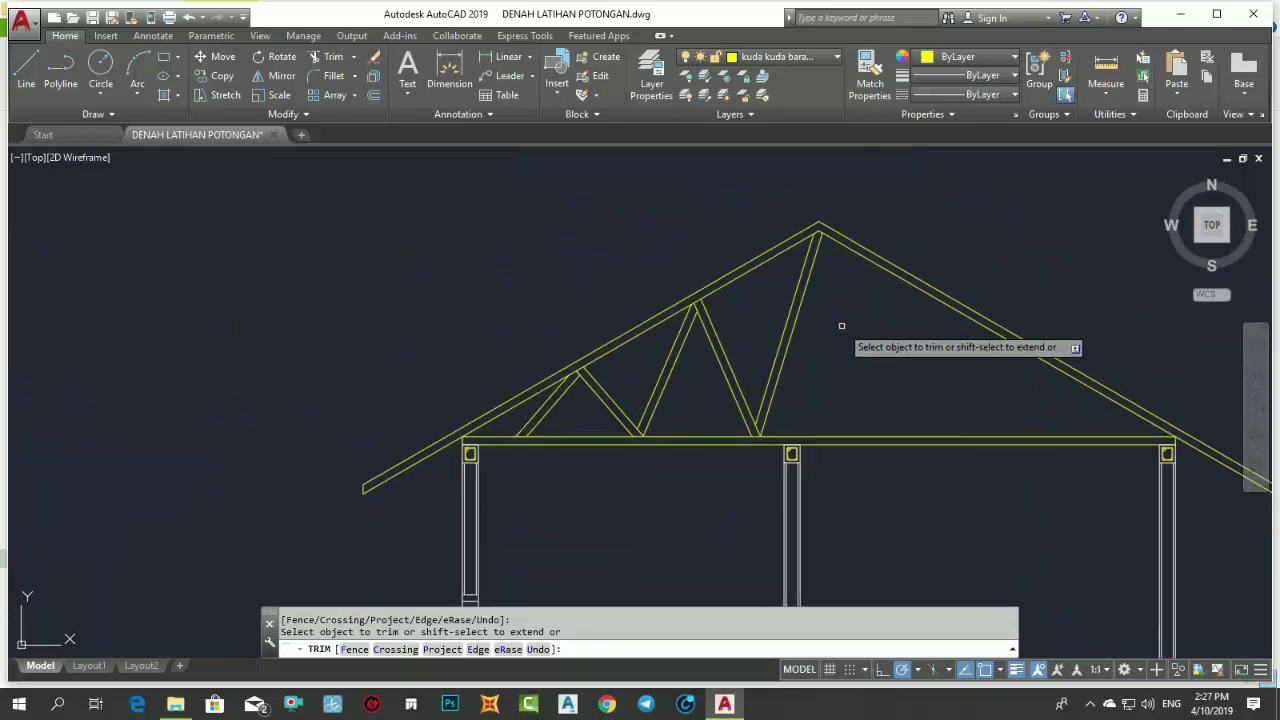
{"action": "scroll", "coordinate": [846, 326], "scroll_direction": "down", "scroll_amount": 4}
{"action": "scroll", "coordinate": [870, 315], "scroll_direction": "up", "scroll_amount": 2}
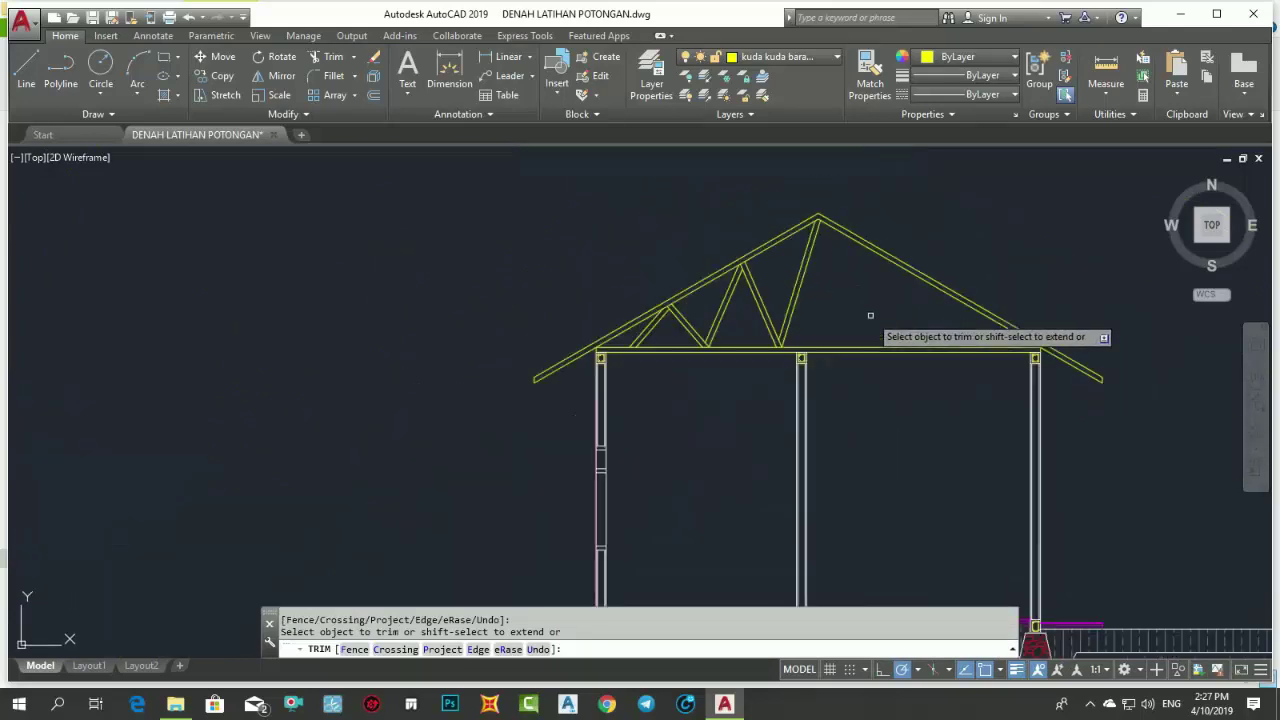
{"action": "key", "text": "Escape"}
{"action": "scroll", "coordinate": [866, 314], "scroll_direction": "up", "scroll_amount": 2}
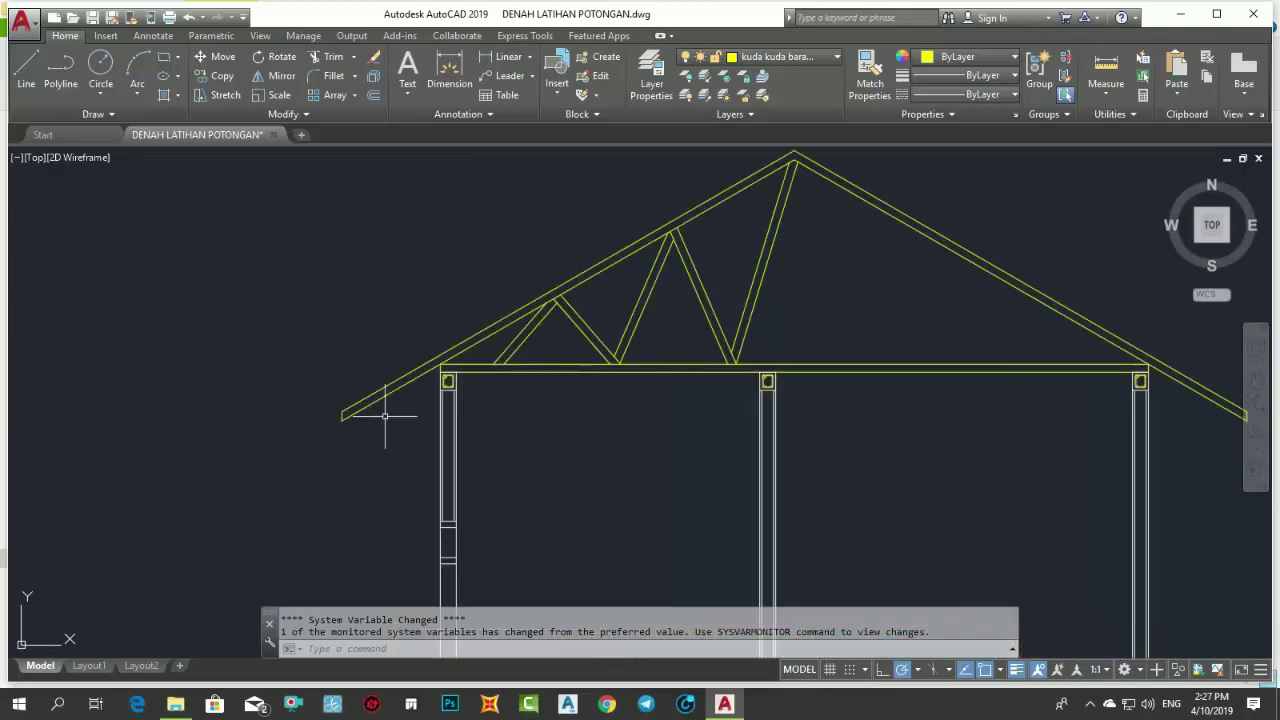
{"action": "scroll", "coordinate": [360, 417], "scroll_direction": "up", "scroll_amount": 5}
{"action": "scroll", "coordinate": [310, 372], "scroll_direction": "down", "scroll_amount": 4}
{"action": "middle_click_drag", "start_coordinate": [423, 380], "coordinate": [586, 357]}
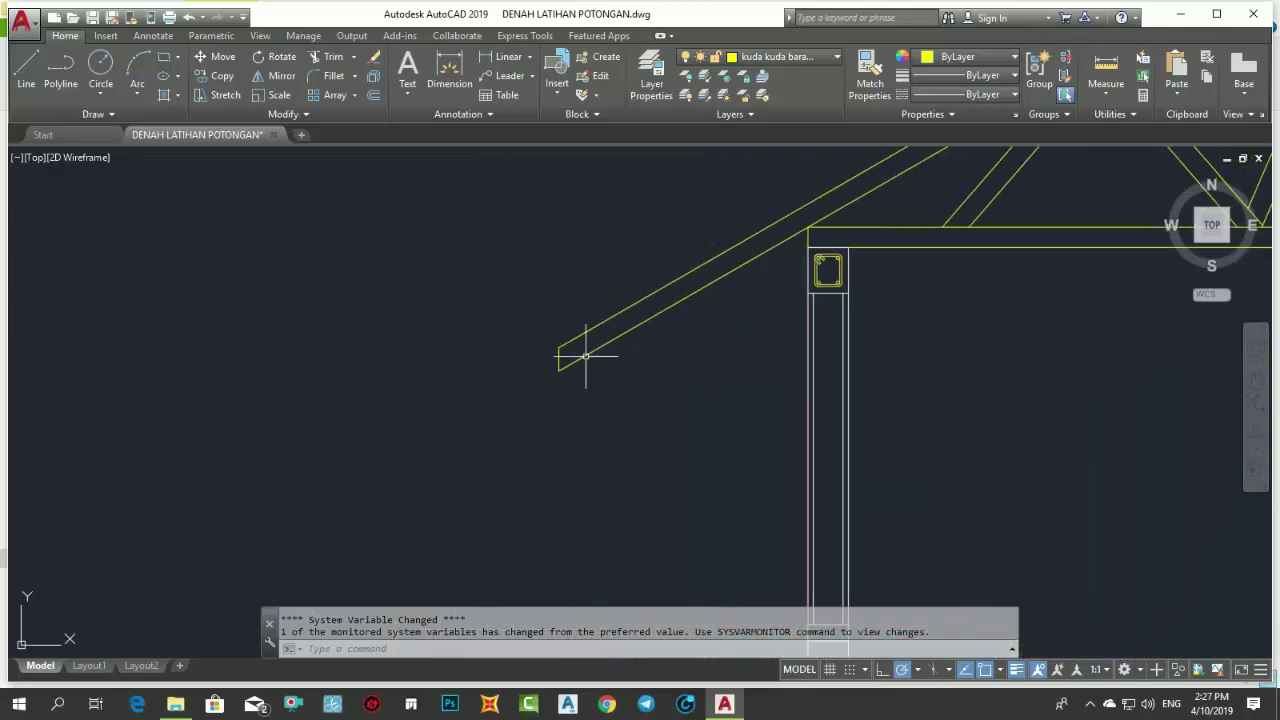
{"action": "scroll", "coordinate": [588, 370], "scroll_direction": "up", "scroll_amount": 5}
{"action": "scroll", "coordinate": [550, 360], "scroll_direction": "down", "scroll_amount": 4}
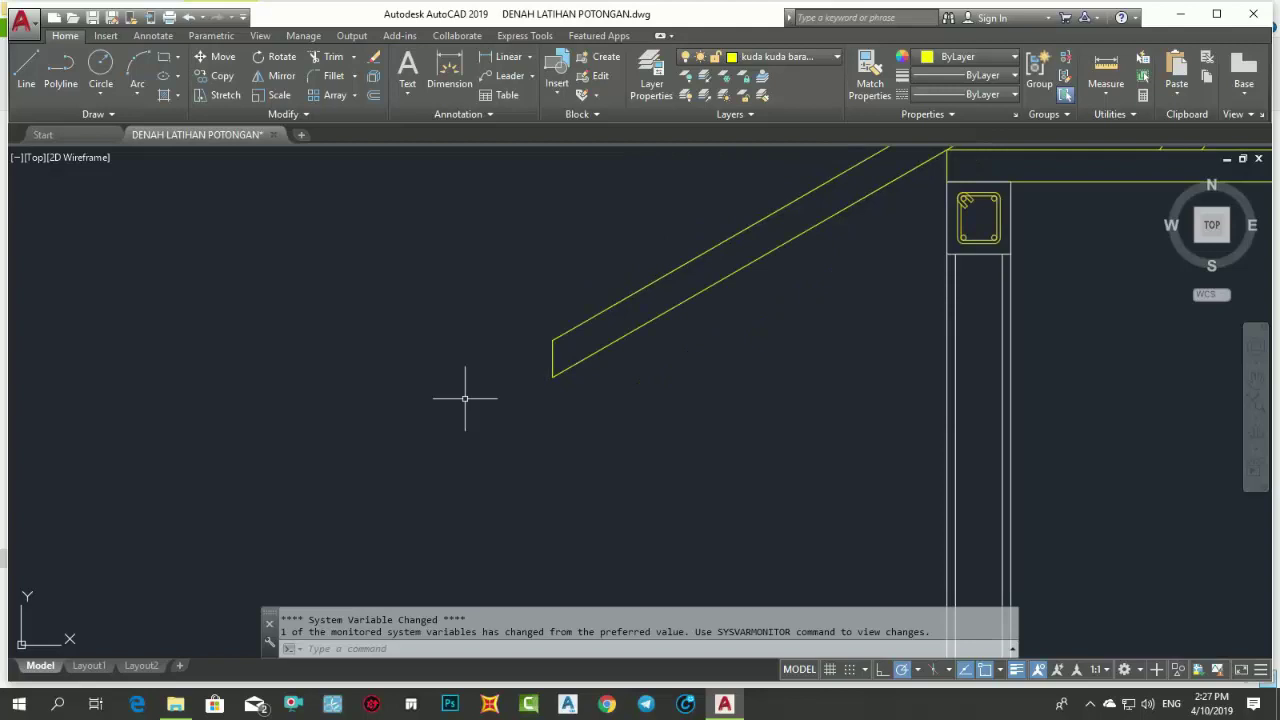
{"action": "scroll", "coordinate": [480, 380], "scroll_direction": "up", "scroll_amount": 2}
{"action": "scroll", "coordinate": [580, 320], "scroll_direction": "up", "scroll_amount": 3}
- Draw a new 3 by 25 board rectangle
{"action": "left_click", "coordinate": [580, 320]}
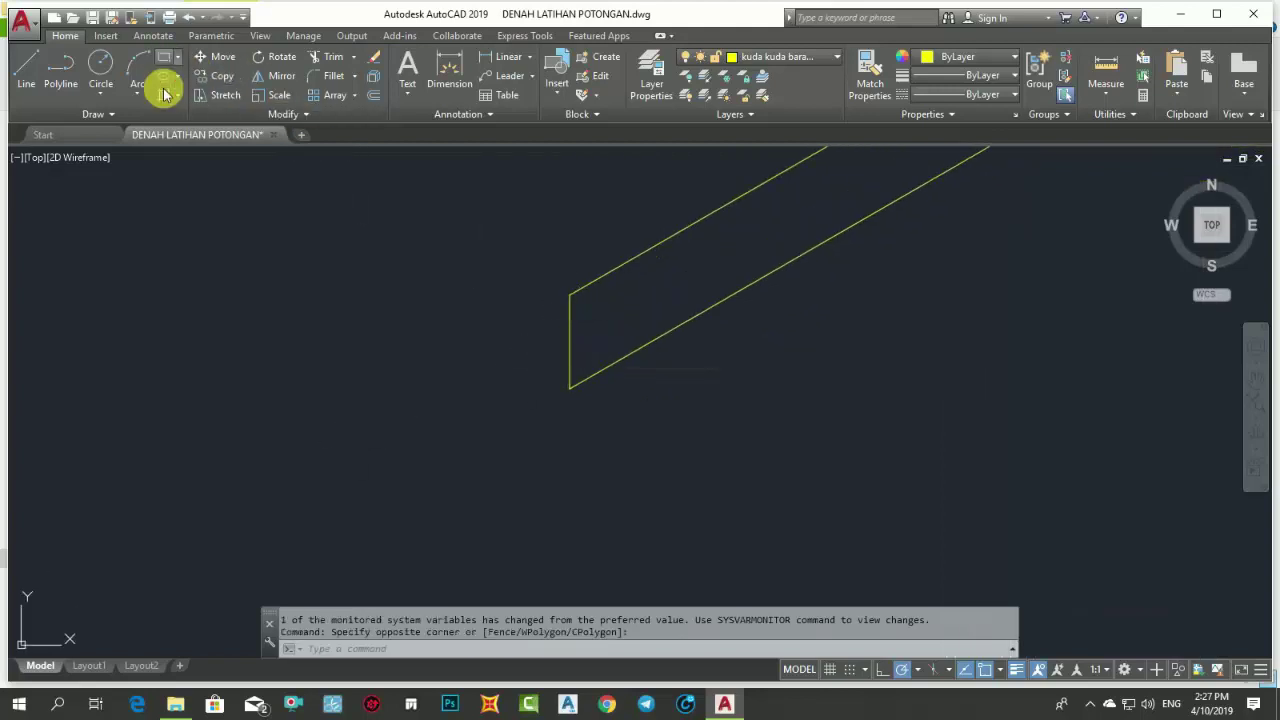
{"action": "left_click", "coordinate": [164, 57]}
{"action": "left_click", "coordinate": [303, 476]}
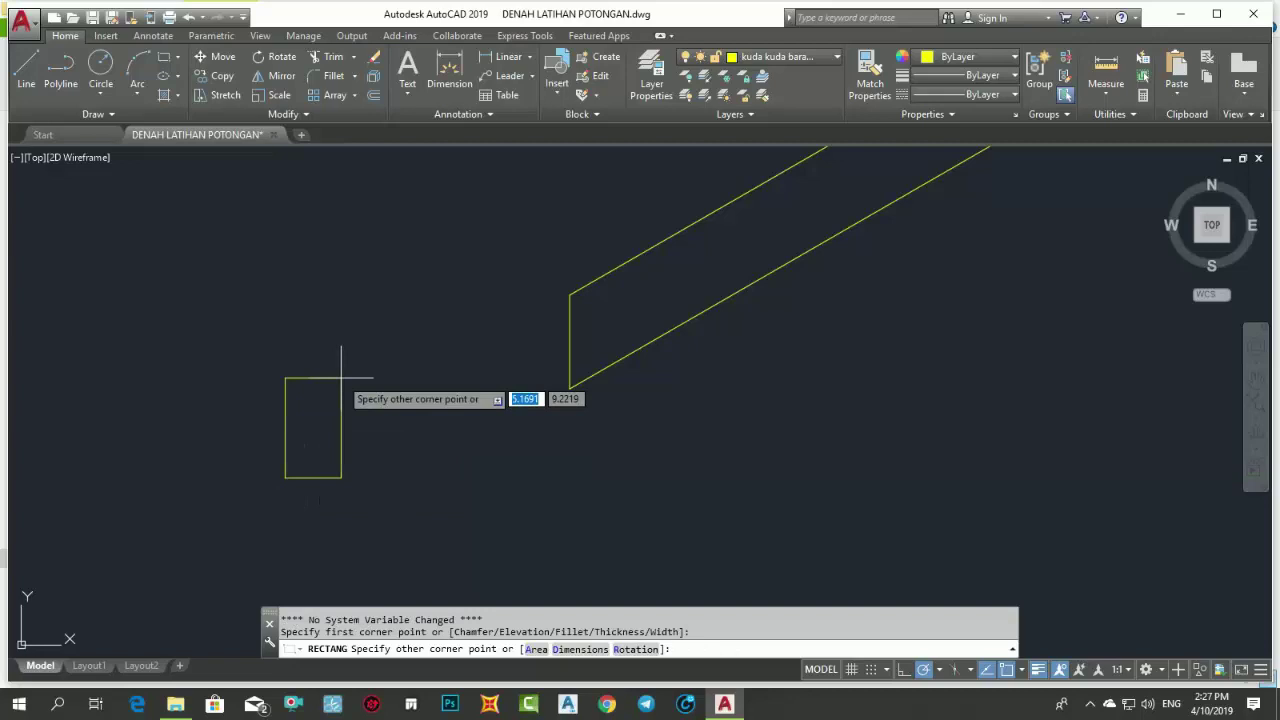
{"action": "type", "text": "3"}
{"action": "key", "text": "Tab"}
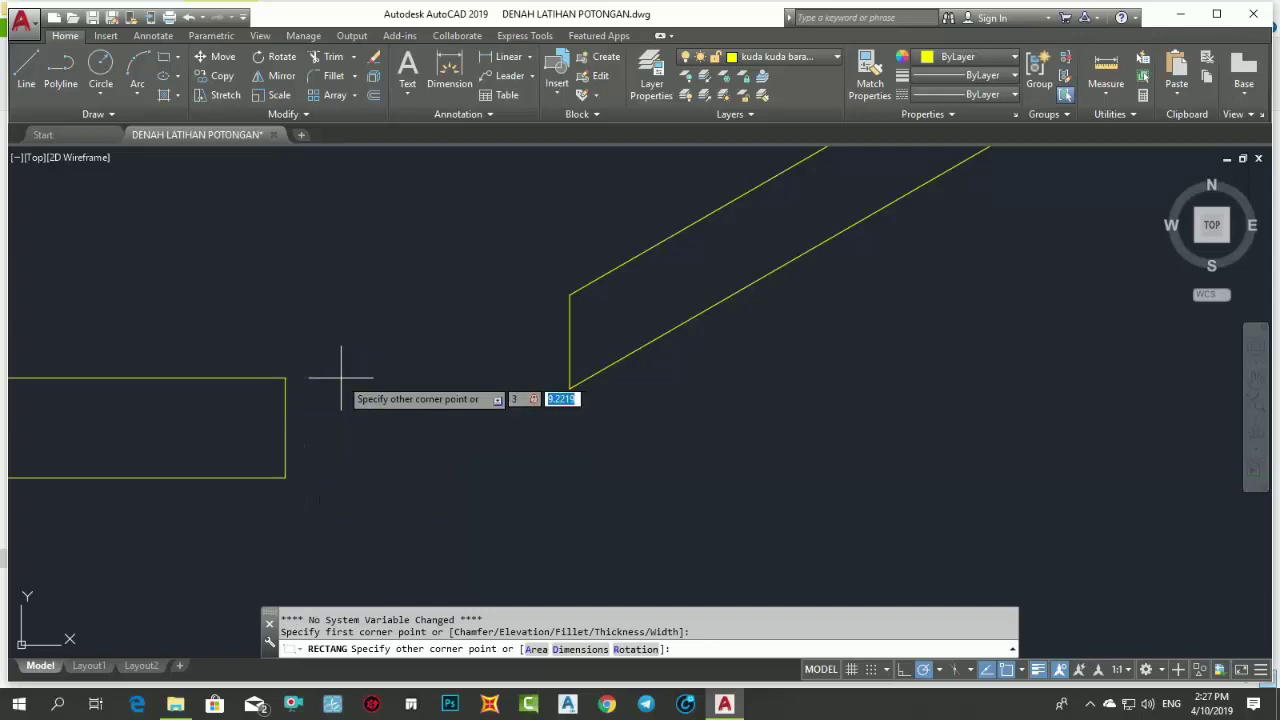
{"action": "type", "text": "25"}
{"action": "key", "text": "Return"}
- Rotate the board rectangle 30° about its base corner, after undoing a -30° attempt
{"action": "left_click", "coordinate": [340, 378]}
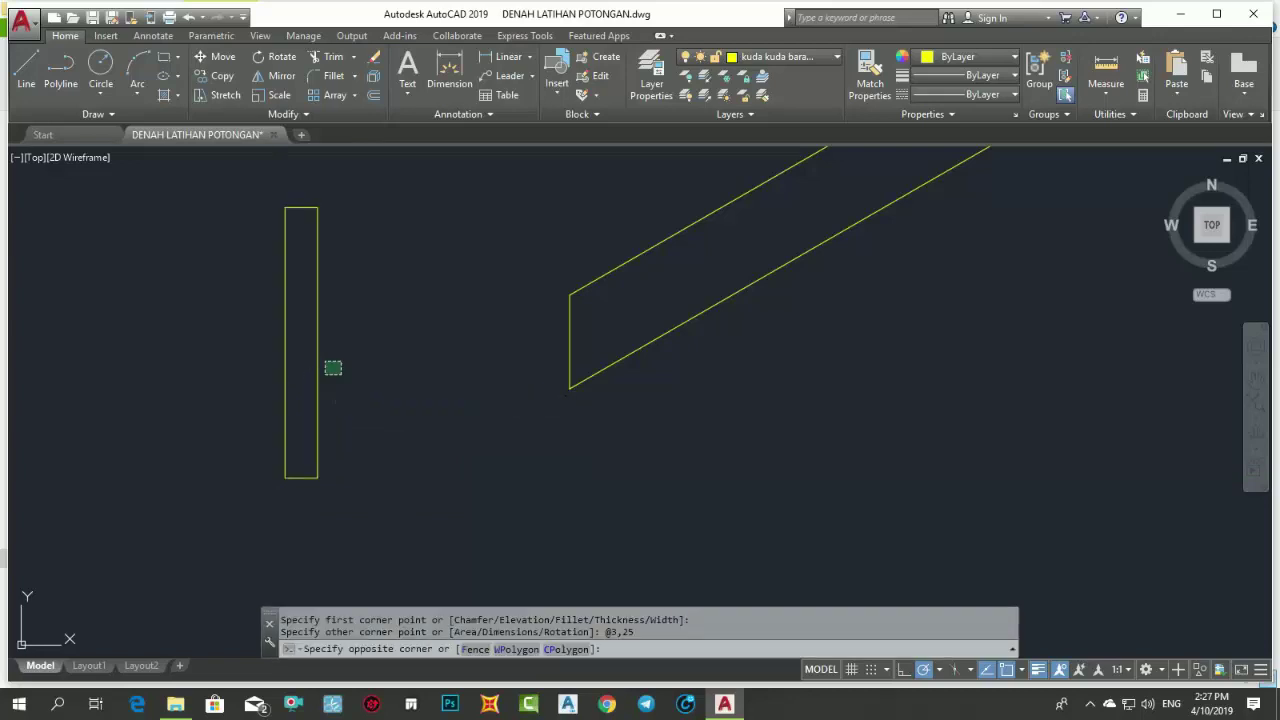
{"action": "left_click", "coordinate": [274, 303]}
{"action": "key", "text": "Return"}
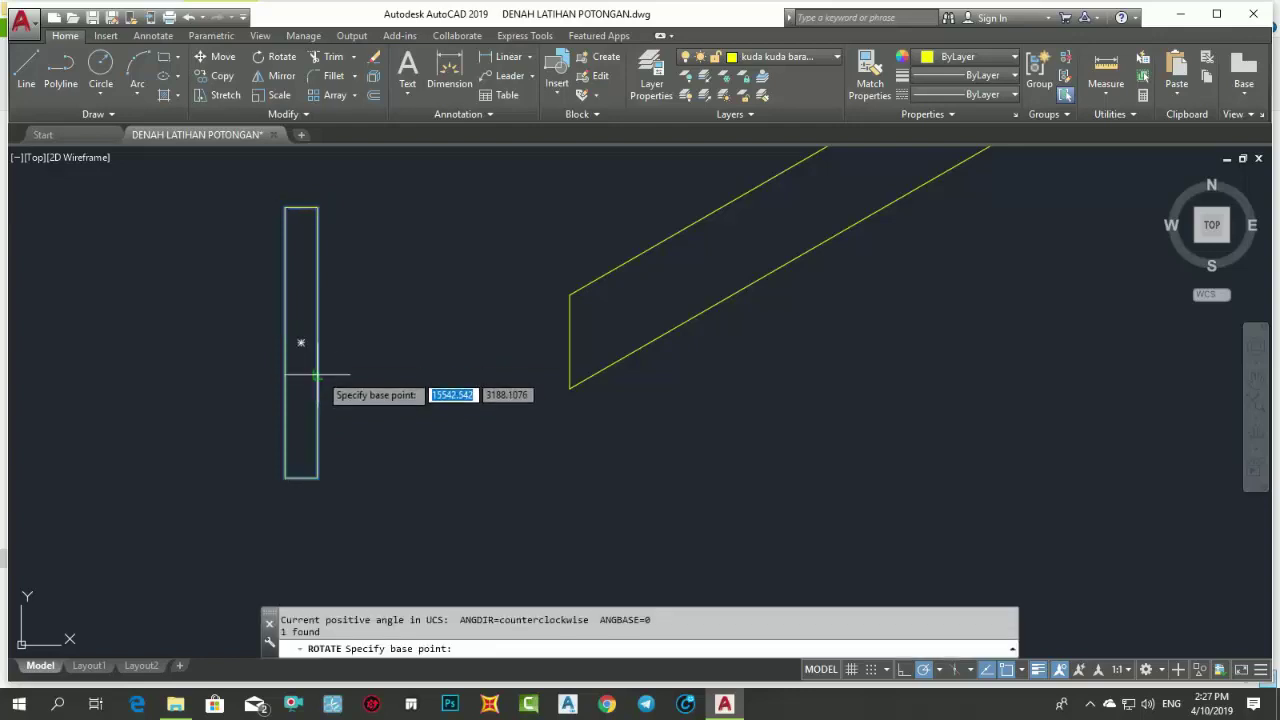
{"action": "left_click", "coordinate": [301, 343]}
{"action": "type", "text": "-30"}
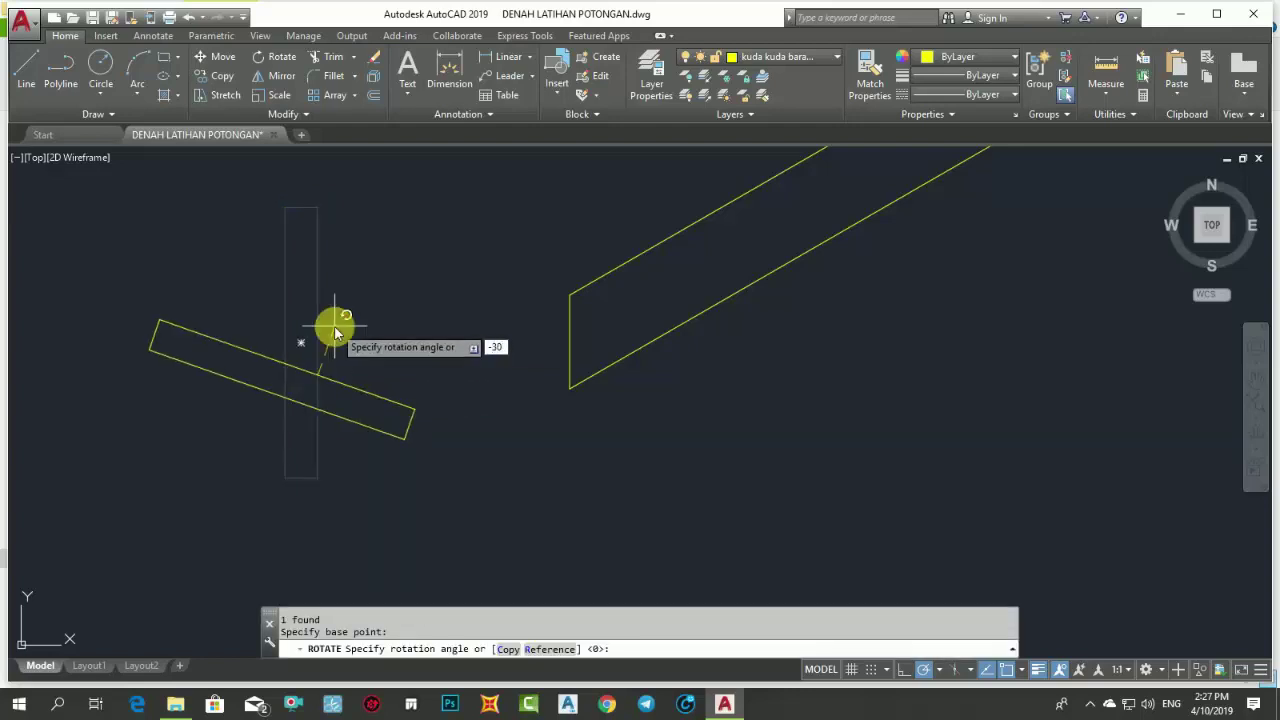
{"action": "type", "text": "-30"}
{"action": "key", "text": "Return"}
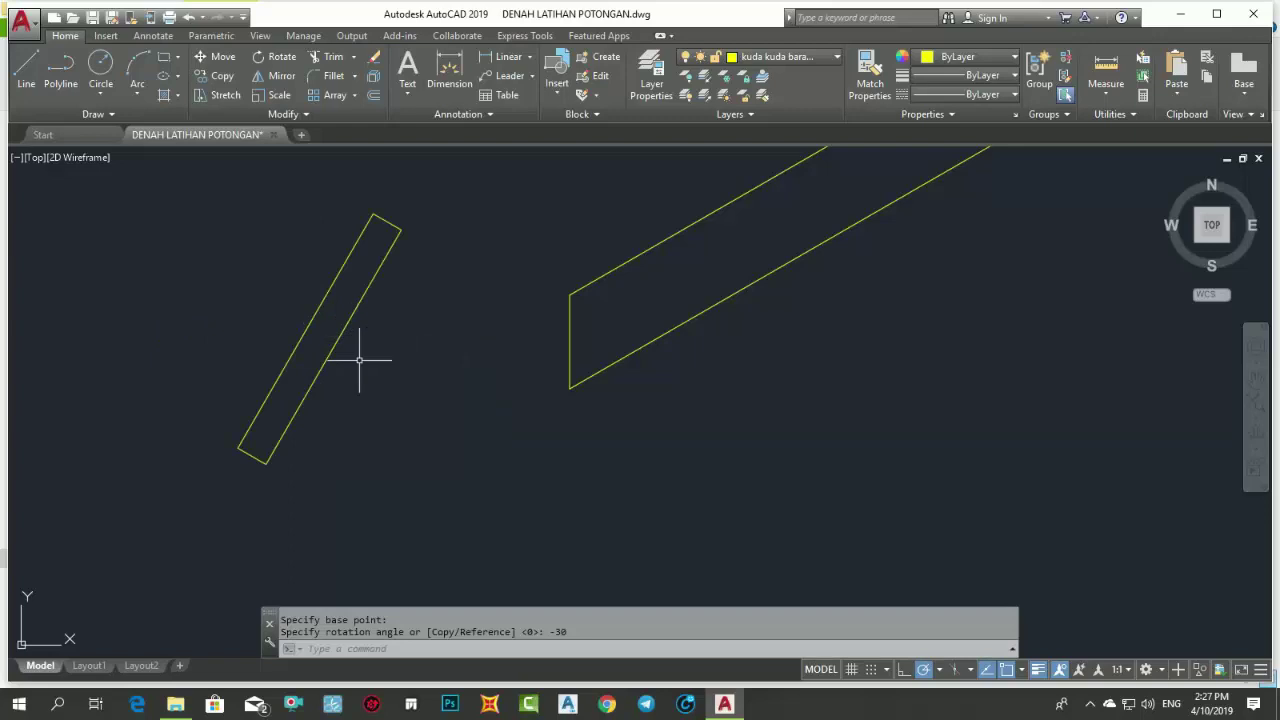
{"action": "key", "text": "ctrl+z"}
{"action": "left_click", "coordinate": [357, 366]}
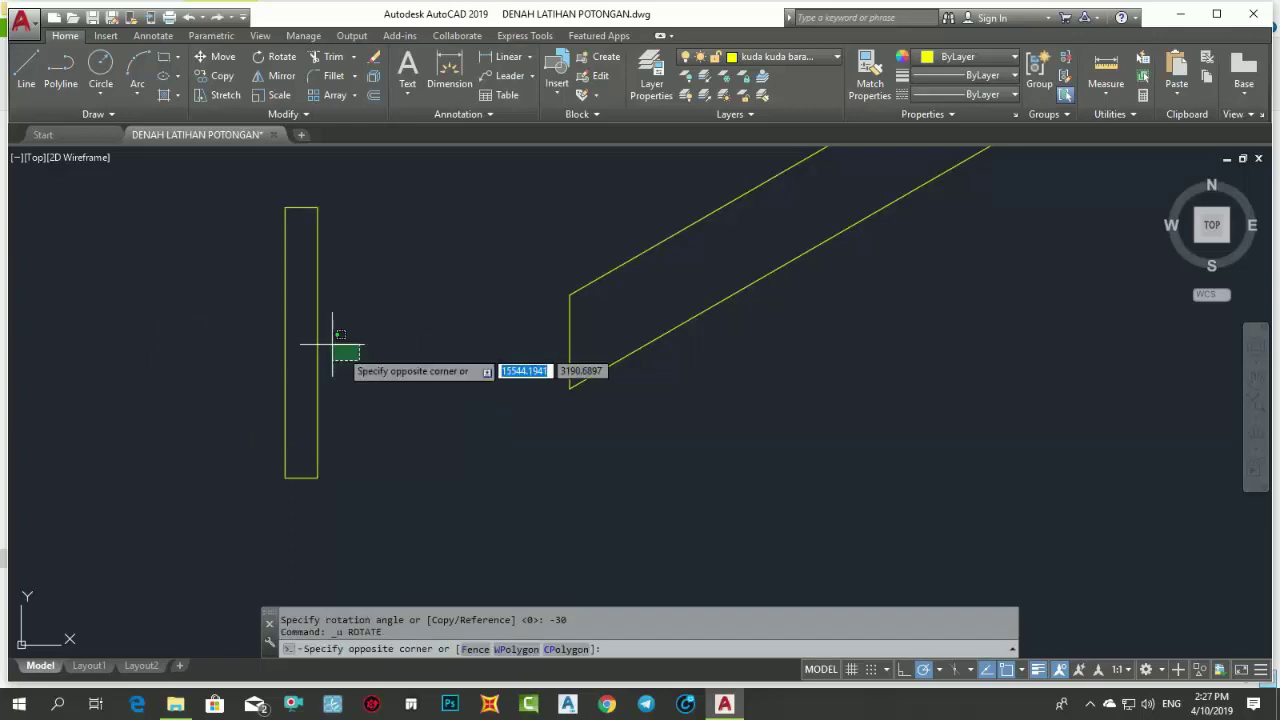
{"action": "left_click", "coordinate": [228, 160]}
{"action": "left_click", "coordinate": [267, 60]}
{"action": "left_click", "coordinate": [305, 356]}
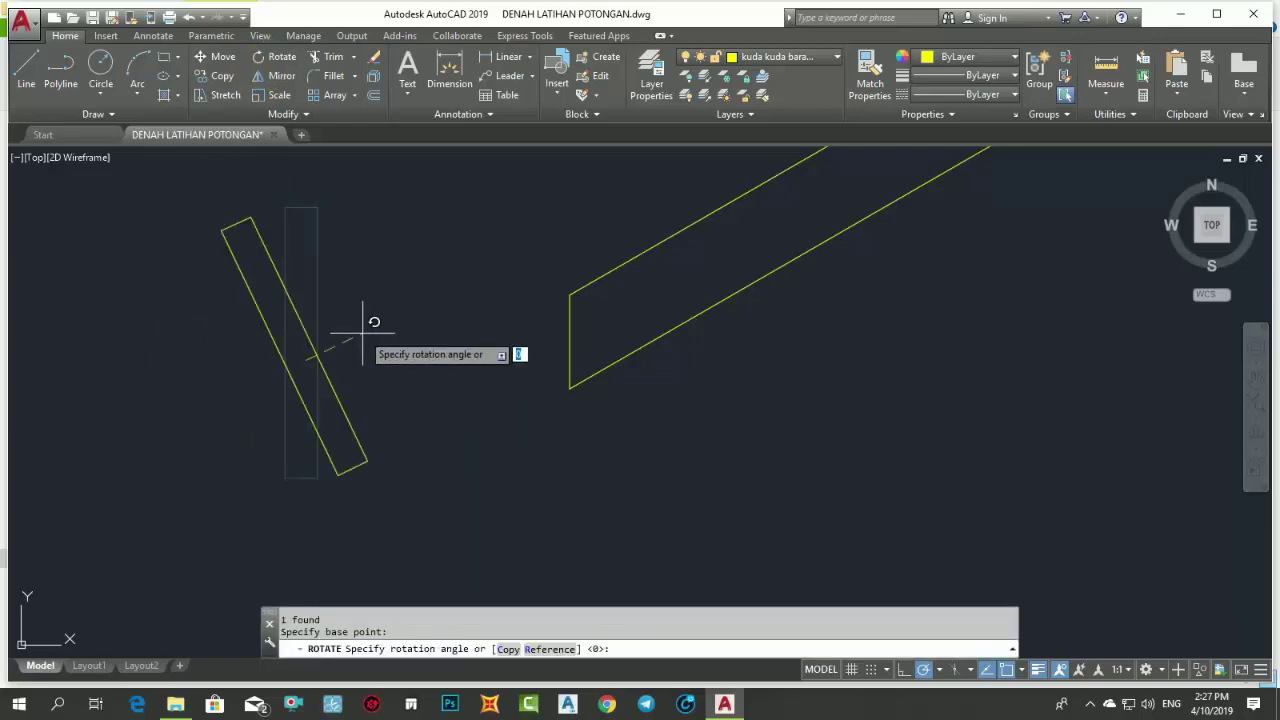
{"action": "type", "text": "30"}
{"action": "key", "text": "Return"}
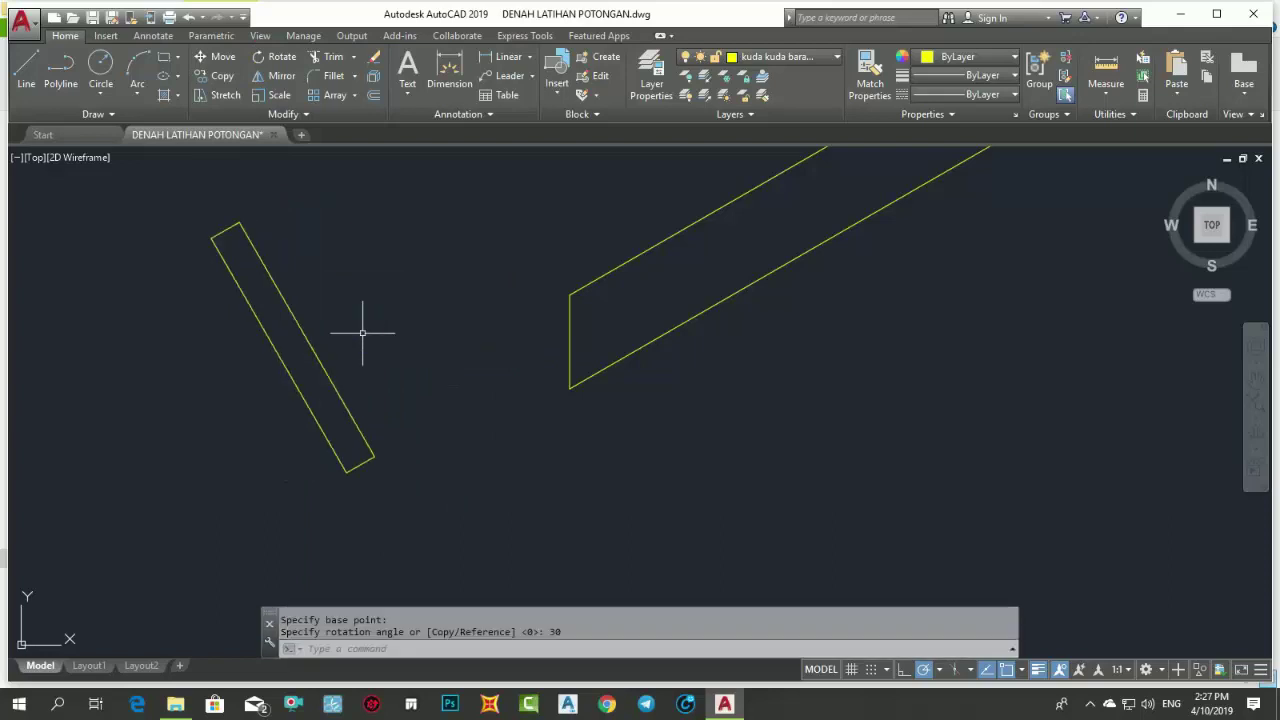
- Move the rotated board by its top corner onto the left rafter's eave end
{"action": "left_click", "coordinate": [352, 329]}
{"action": "left_click", "coordinate": [222, 391]}
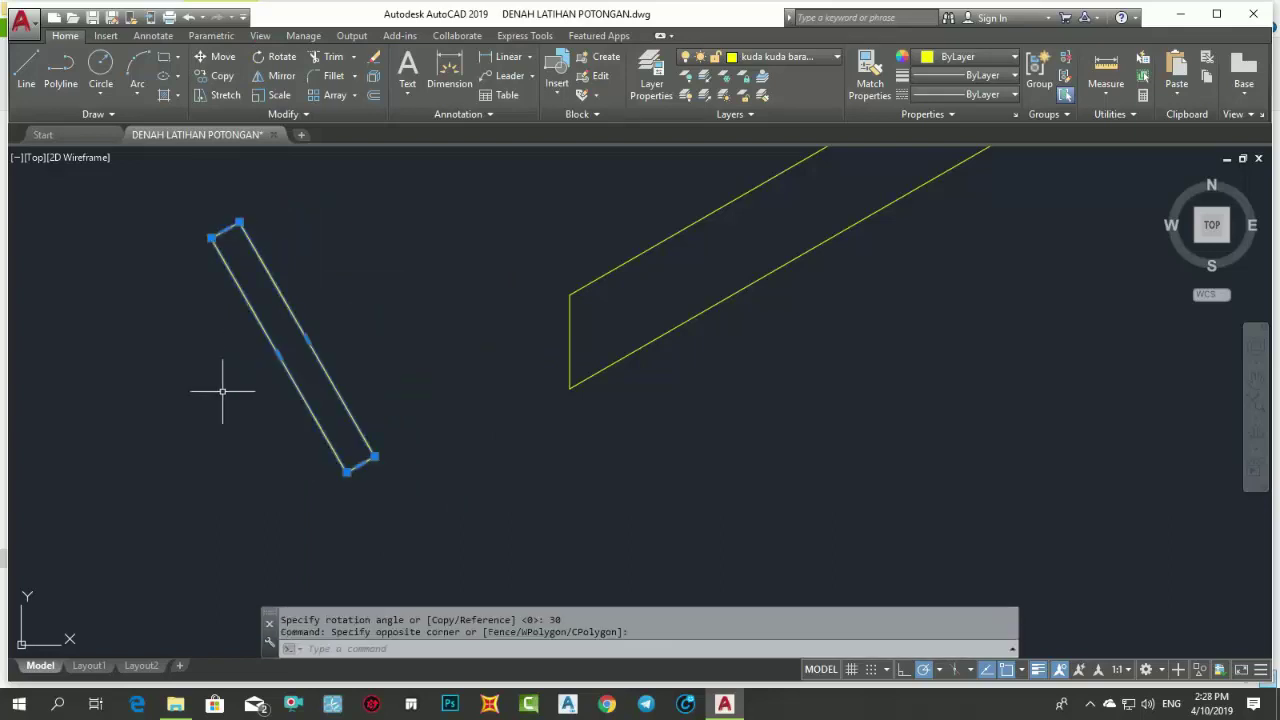
{"action": "type", "text": "m"}
{"action": "key", "text": "Return"}
{"action": "left_click", "coordinate": [239, 222]}
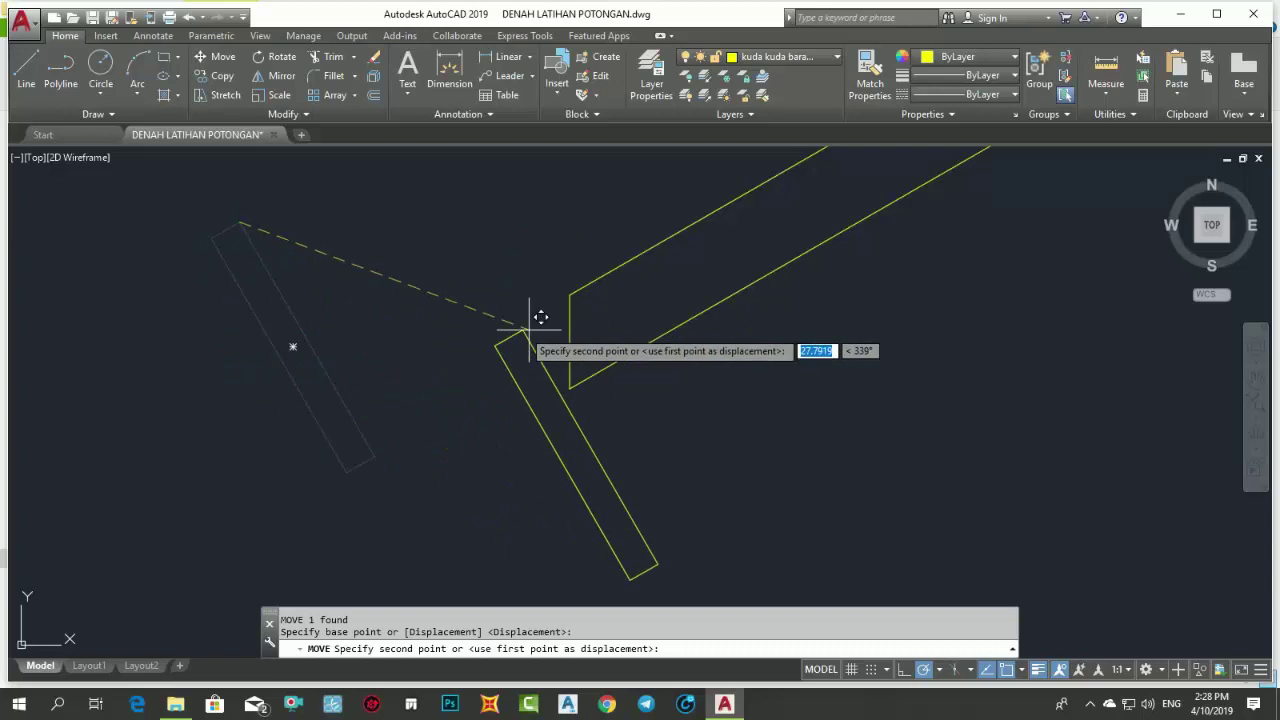
{"action": "scroll", "coordinate": [610, 277], "scroll_direction": "up", "scroll_amount": 2}
{"action": "left_click", "coordinate": [592, 274]}
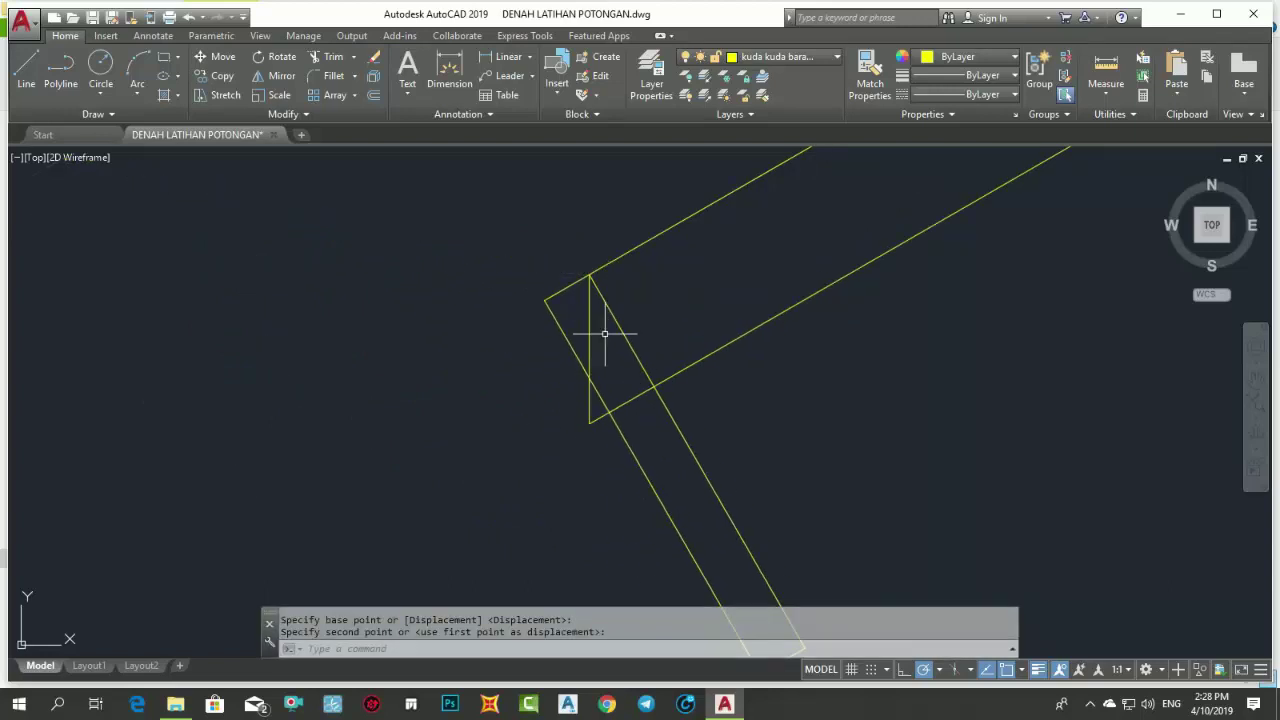
{"action": "type", "text": "tr"}
- Trim the rafter lines overlapping the fascia board
{"action": "key", "text": "Return"}
{"action": "key", "text": "Return"}
{"action": "scroll", "coordinate": [595, 420], "scroll_direction": "up", "scroll_amount": 3}
{"action": "left_click", "coordinate": [606, 429]}
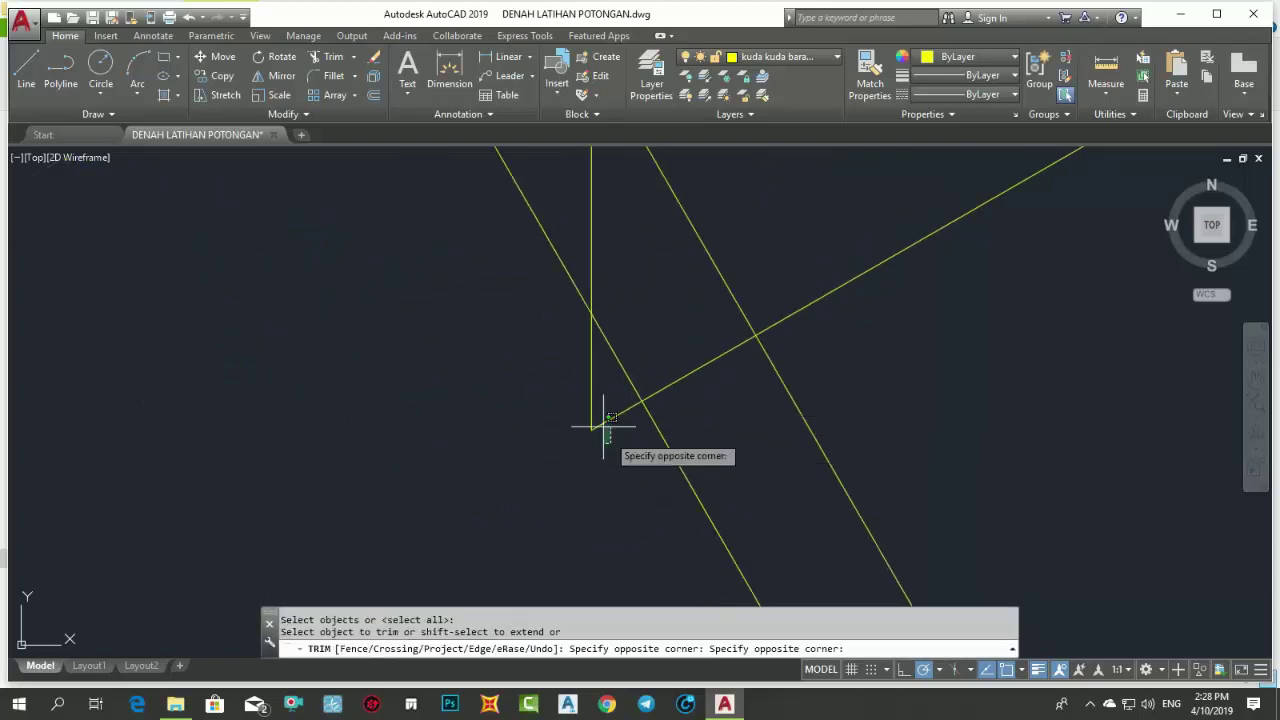
{"action": "left_click", "coordinate": [587, 317]}
{"action": "left_click", "coordinate": [587, 227]}
{"action": "left_click", "coordinate": [610, 258]}
{"action": "left_click", "coordinate": [637, 305]}
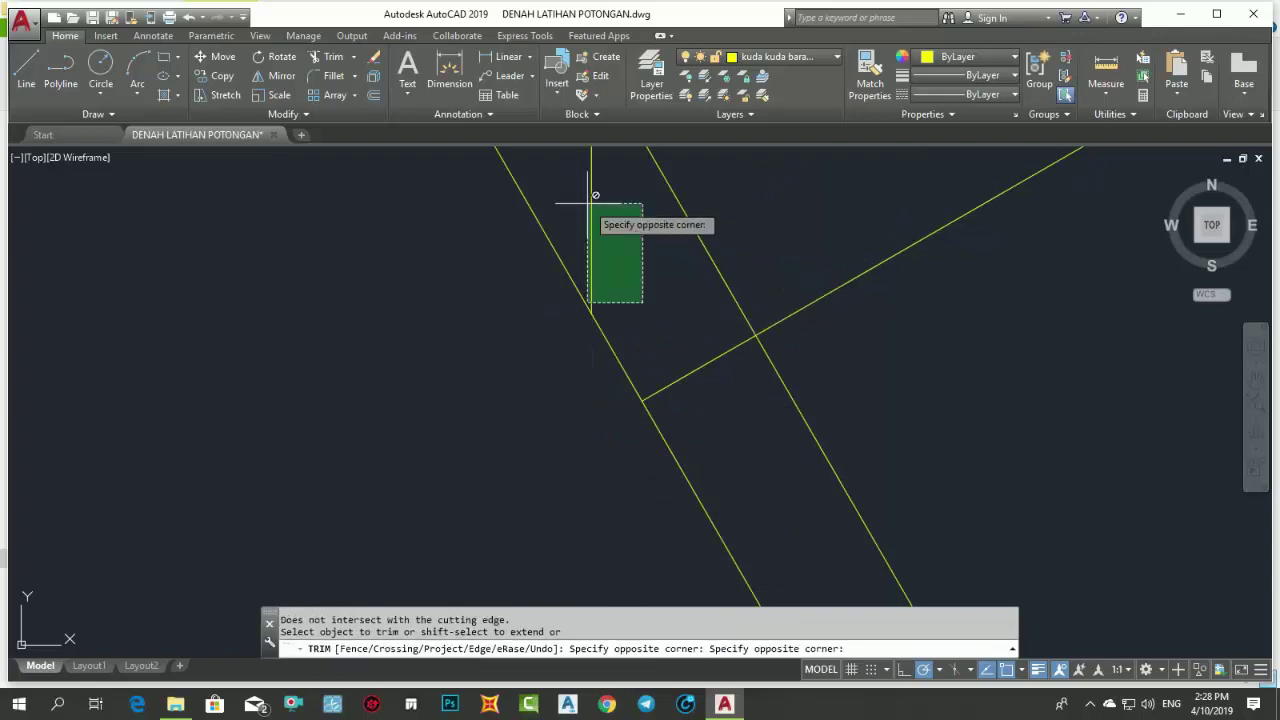
{"action": "left_click", "coordinate": [589, 192]}
{"action": "left_click", "coordinate": [722, 384]}
{"action": "left_click", "coordinate": [695, 362]}
{"action": "scroll", "coordinate": [695, 362], "scroll_direction": "down", "scroll_amount": 3}
{"action": "key", "text": "Escape"}
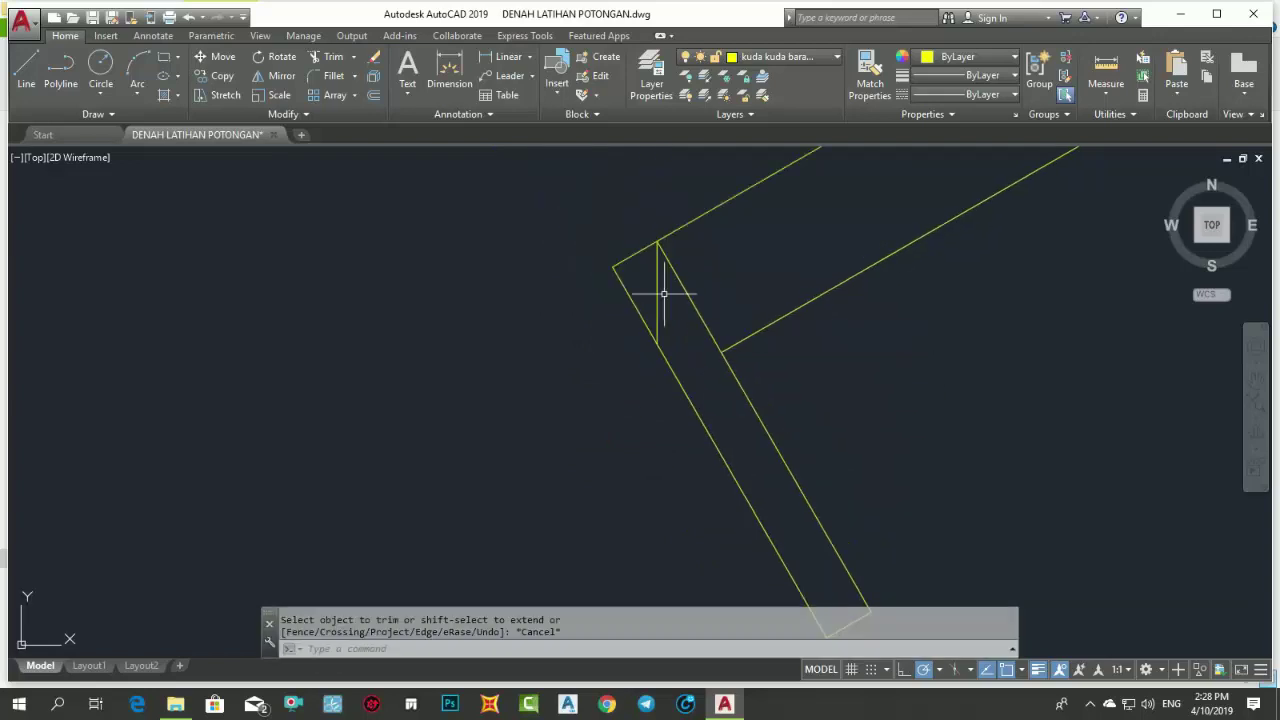
- Erase the leftover vertical line at the eave
{"action": "left_click", "coordinate": [657, 288]}
{"action": "type", "text": "e"}
{"action": "key", "text": "Return"}
- Select all the web members and diagonals of the truss's left half
{"action": "scroll", "coordinate": [657, 300], "scroll_direction": "down", "scroll_amount": 5}
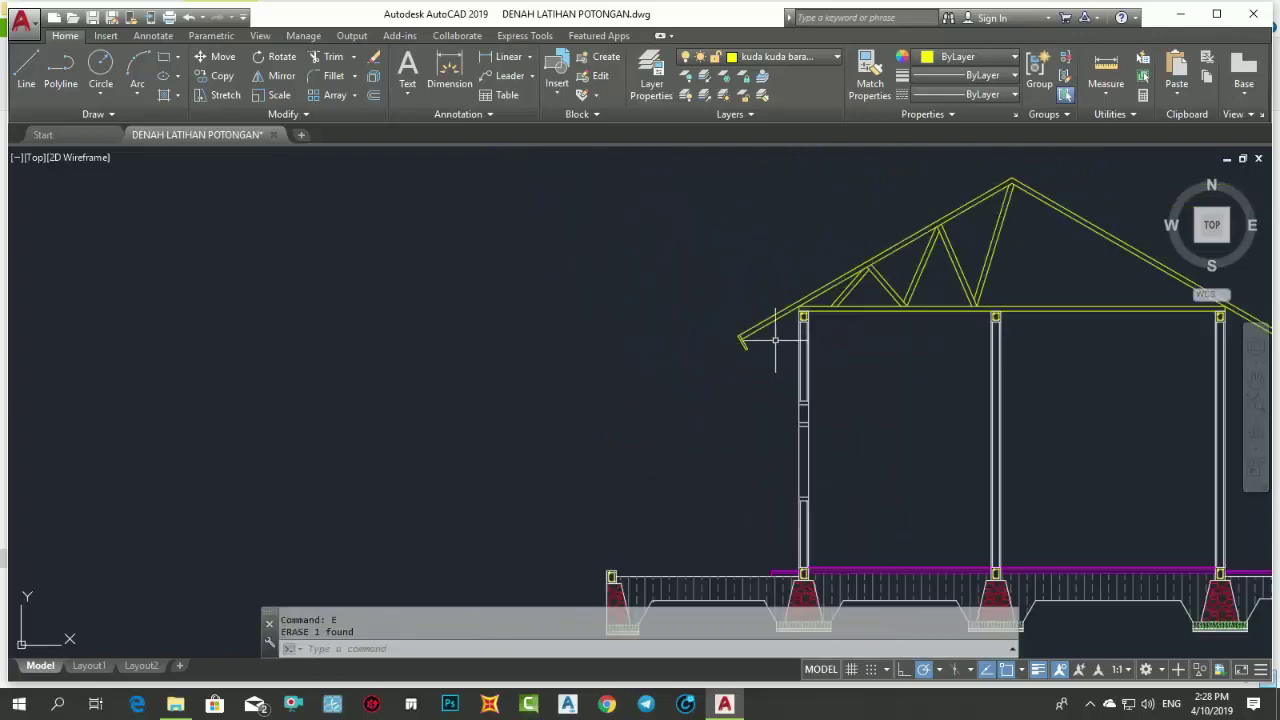
{"action": "scroll", "coordinate": [744, 327], "scroll_direction": "up", "scroll_amount": 2}
{"action": "scroll", "coordinate": [744, 327], "scroll_direction": "up", "scroll_amount": 1}
{"action": "scroll", "coordinate": [766, 354], "scroll_direction": "up", "scroll_amount": 2}
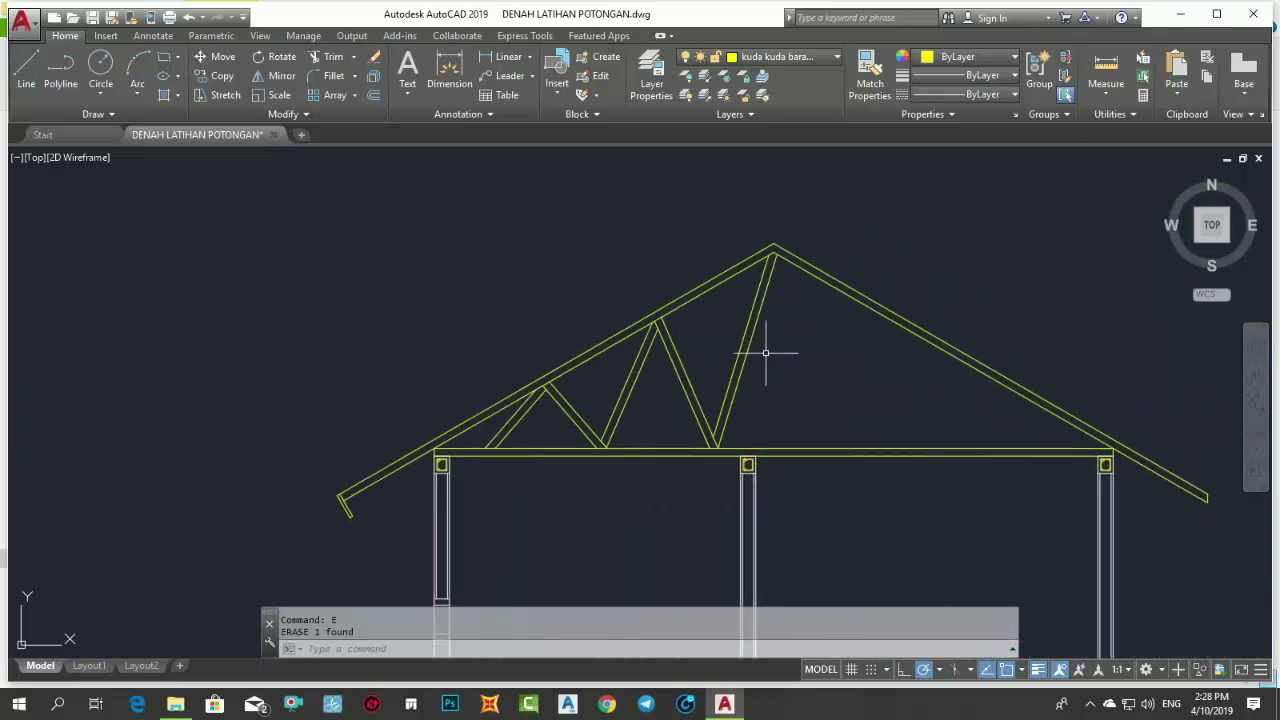
{"action": "scroll", "coordinate": [820, 266], "scroll_direction": "up", "scroll_amount": 2}
{"action": "left_click", "coordinate": [820, 298]}
{"action": "left_click", "coordinate": [598, 290]}
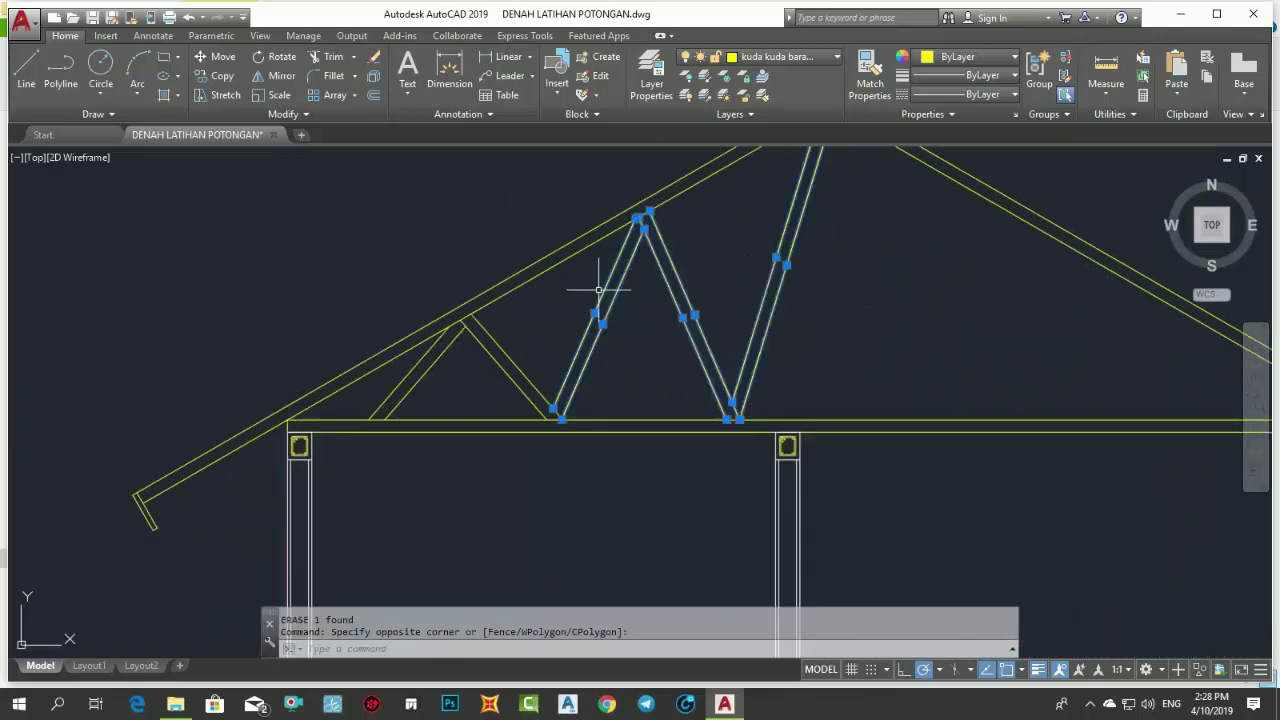
{"action": "left_click", "coordinate": [520, 345]}
{"action": "left_click", "coordinate": [465, 388]}
{"action": "left_click", "coordinate": [434, 352]}
{"action": "left_click", "coordinate": [400, 378]}
{"action": "scroll", "coordinate": [478, 410], "scroll_direction": "down", "scroll_amount": 2}
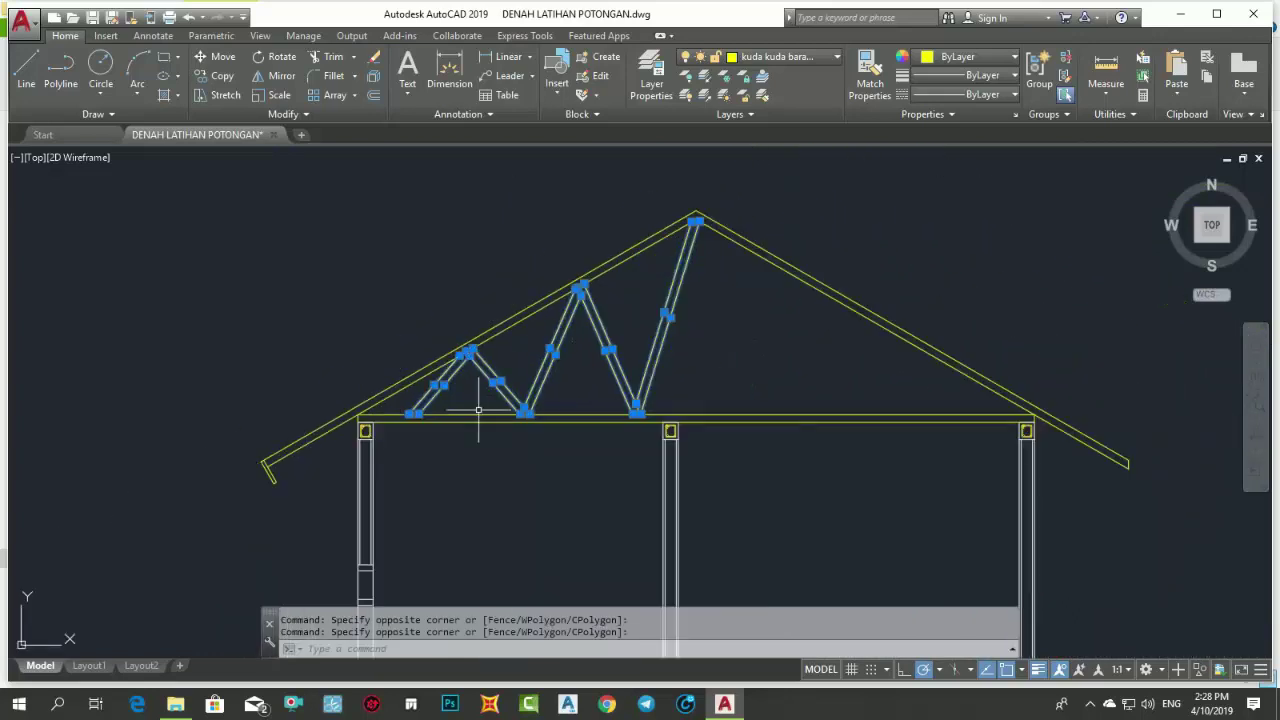
{"action": "middle_click_drag", "start_coordinate": [478, 410], "coordinate": [409, 451]}
- Mirror the selected members about a vertical axis through the apex, keeping the originals
{"action": "type", "text": "mi"}
{"action": "key", "text": "Return"}
{"action": "scroll", "coordinate": [612, 241], "scroll_direction": "up", "scroll_amount": 2}
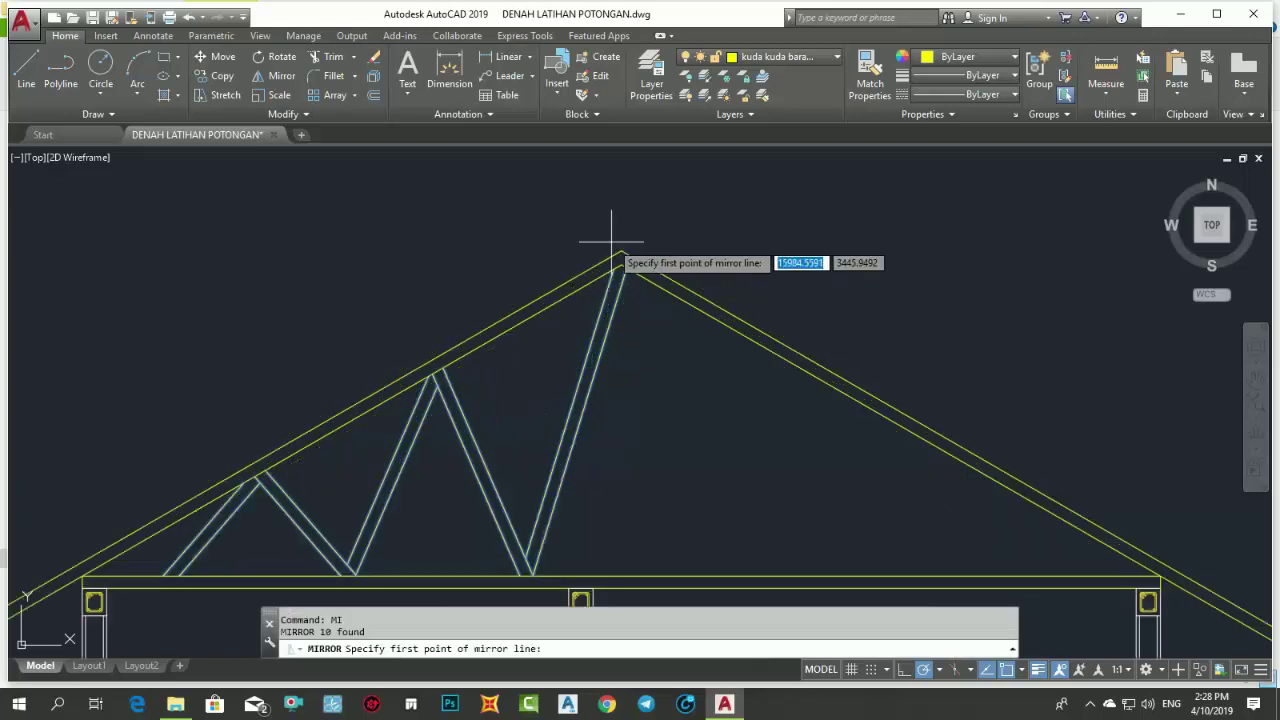
{"action": "left_click", "coordinate": [620, 252]}
{"action": "left_click", "coordinate": [624, 232]}
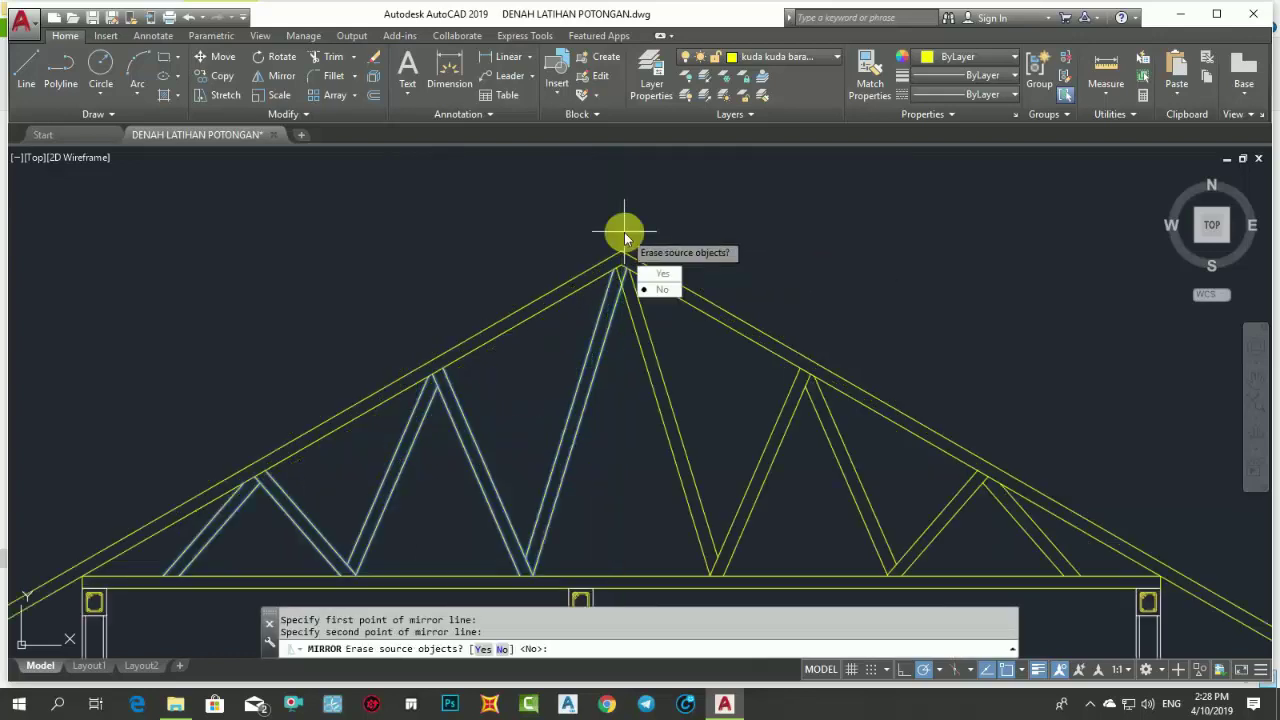
{"action": "key", "text": "Return"}
{"action": "scroll", "coordinate": [733, 264], "scroll_direction": "down", "scroll_amount": 3}
{"action": "scroll", "coordinate": [743, 266], "scroll_direction": "up", "scroll_amount": 3}
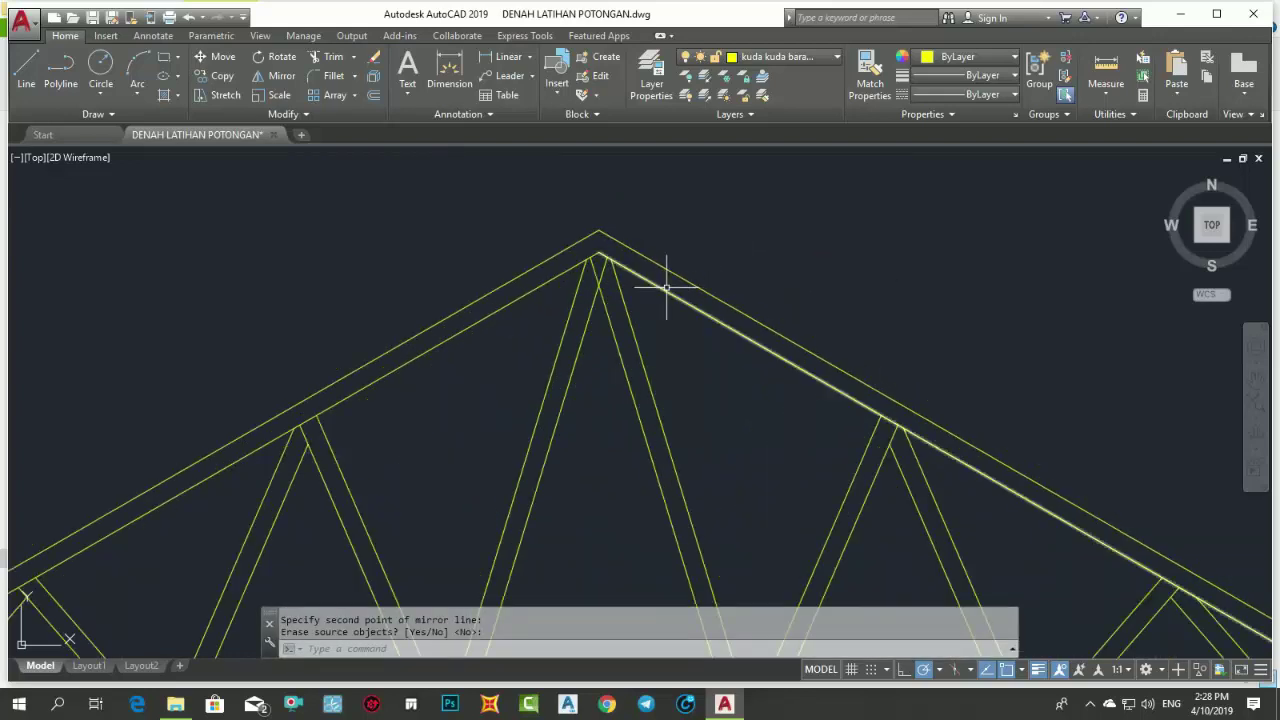
{"action": "type", "text": "tr"}
- Start a trim at the apex, then cancel it and recentre the view on the truss
{"action": "key", "text": "Return"}
{"action": "key", "text": "Return"}
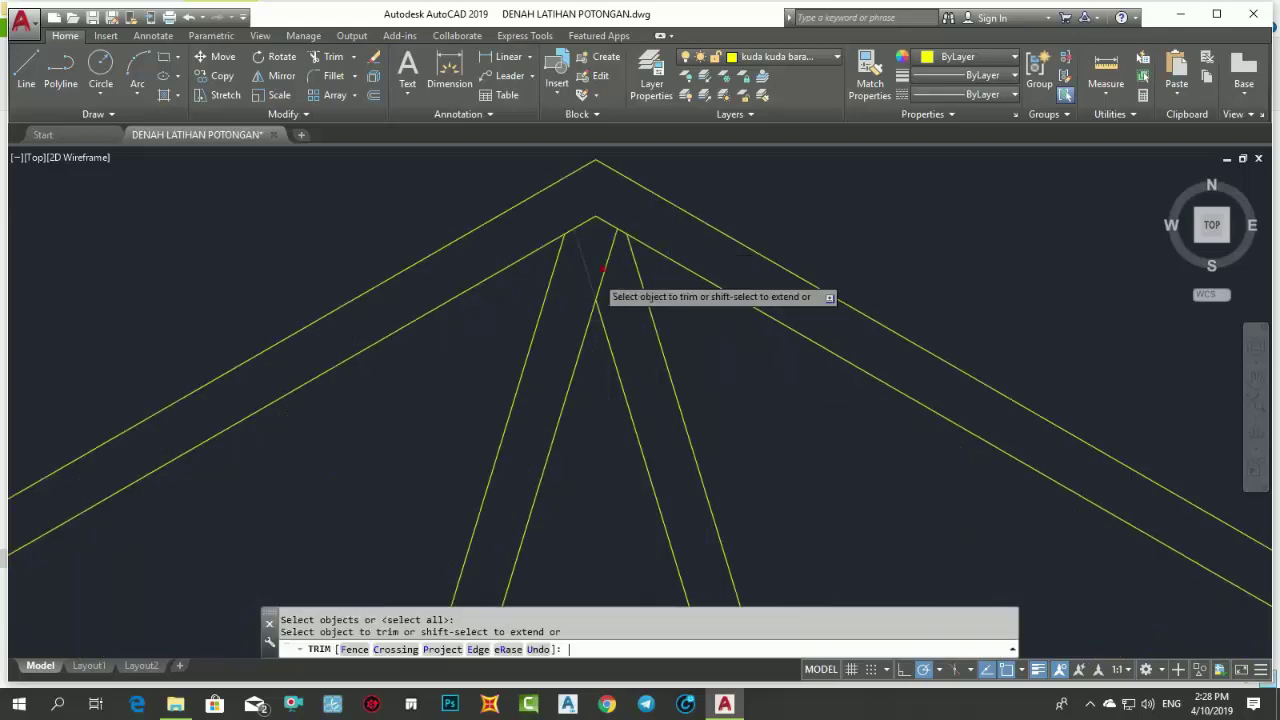
{"action": "scroll", "coordinate": [744, 297], "scroll_direction": "down", "scroll_amount": 2}
{"action": "key", "text": "Escape"}
{"action": "scroll", "coordinate": [825, 286], "scroll_direction": "down", "scroll_amount": 3}
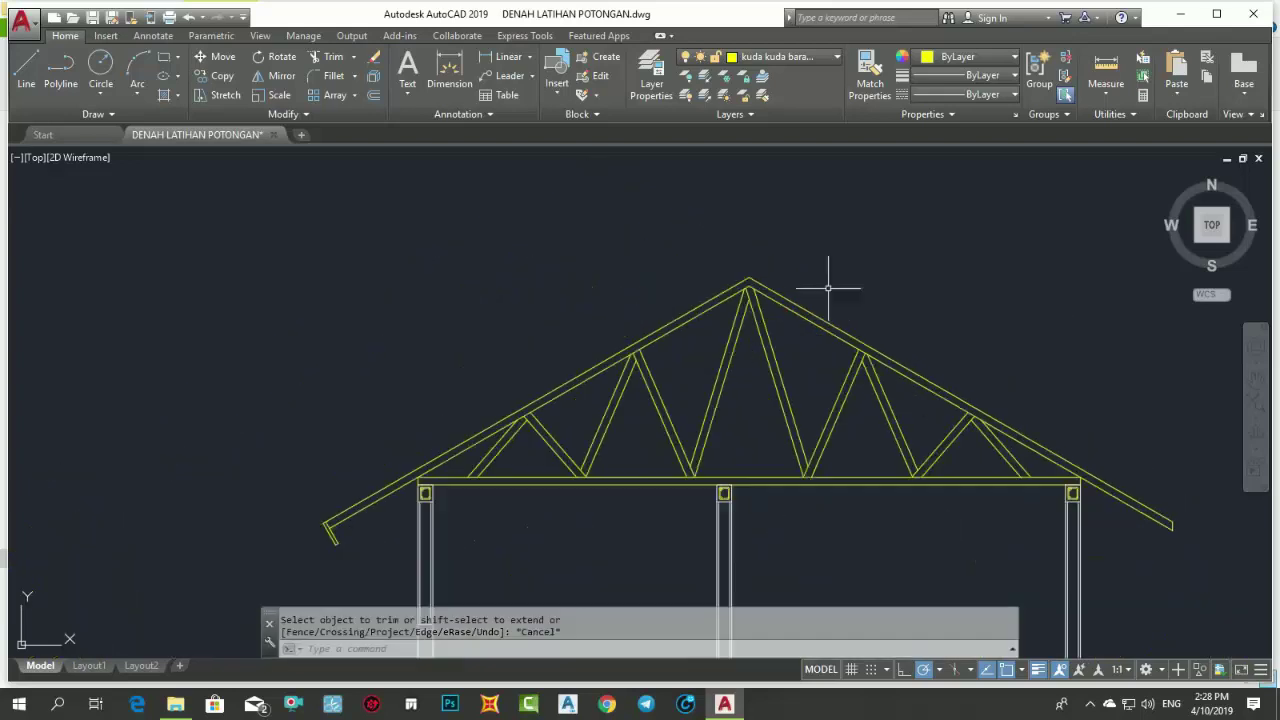
{"action": "mouse_move", "coordinate": [828, 286]}
{"action": "middle_mouse_down"}
{"action": "mouse_move", "coordinate": [864, 256]}
{"action": "mouse_move", "coordinate": [871, 201]}
{"action": "middle_mouse_up"}
{"action": "scroll", "coordinate": [857, 268], "scroll_direction": "up", "scroll_amount": 2}
- Erase the bare rafter end piece at the right eave
{"action": "scroll", "coordinate": [853, 268], "scroll_direction": "down", "scroll_amount": 2}
{"action": "scroll", "coordinate": [885, 199], "scroll_direction": "down", "scroll_amount": 1}
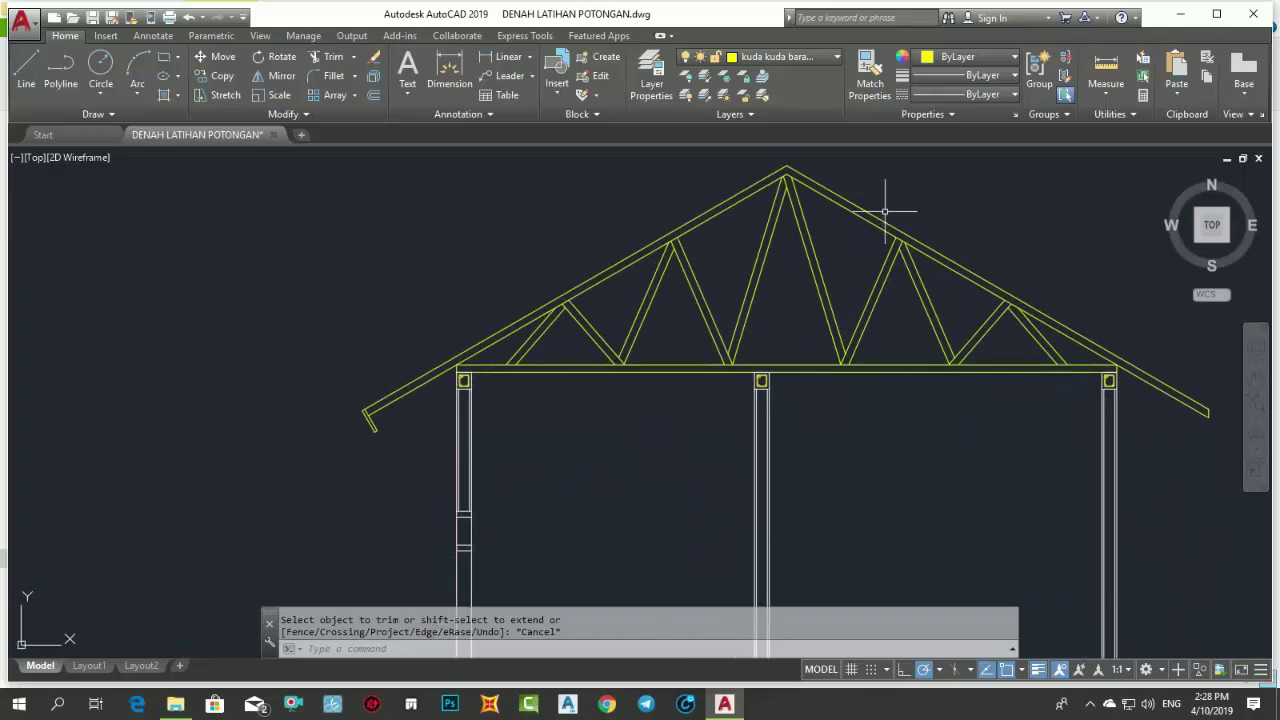
{"action": "scroll", "coordinate": [888, 230], "scroll_direction": "down", "scroll_amount": 2}
{"action": "scroll", "coordinate": [600, 368], "scroll_direction": "up", "scroll_amount": 5}
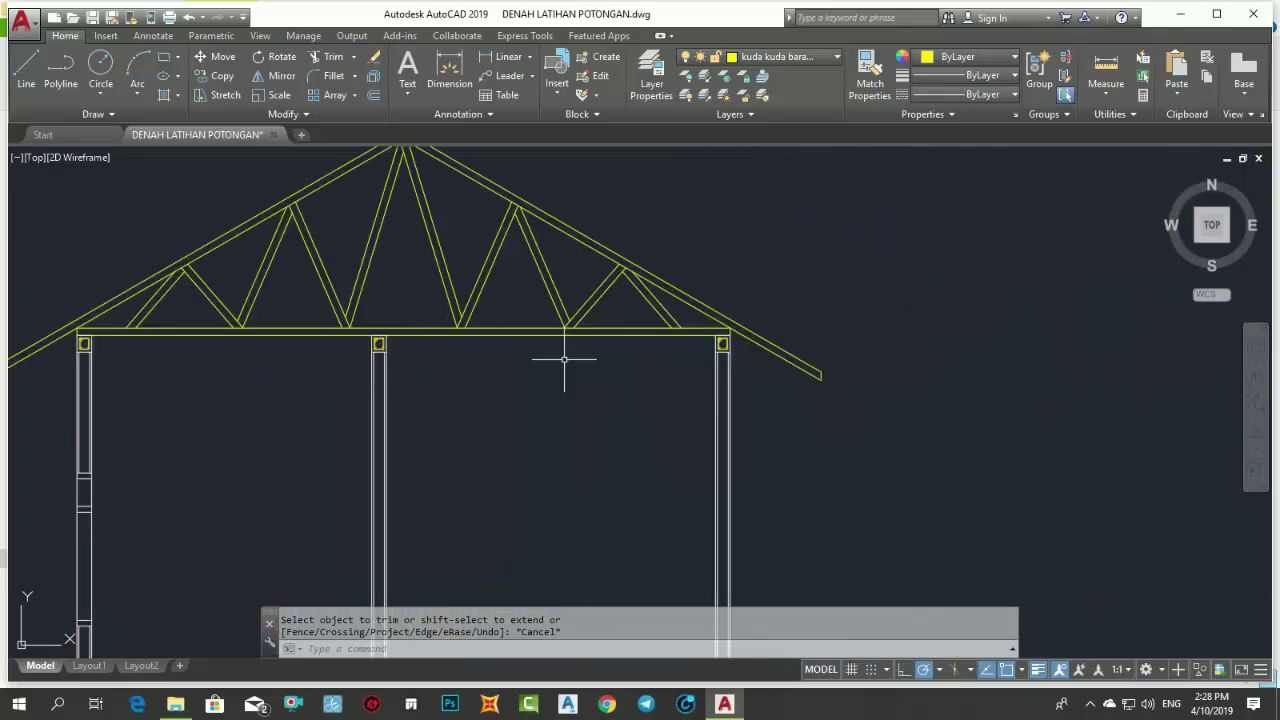
{"action": "scroll", "coordinate": [800, 338], "scroll_direction": "up", "scroll_amount": 1}
{"action": "left_click", "coordinate": [800, 398]}
{"action": "type", "text": "e"}
{"action": "key", "text": "Return"}
- Mirror the left fascia board about the vertical line through the apex, keeping the original
{"action": "scroll", "coordinate": [731, 434], "scroll_direction": "down", "scroll_amount": 2}
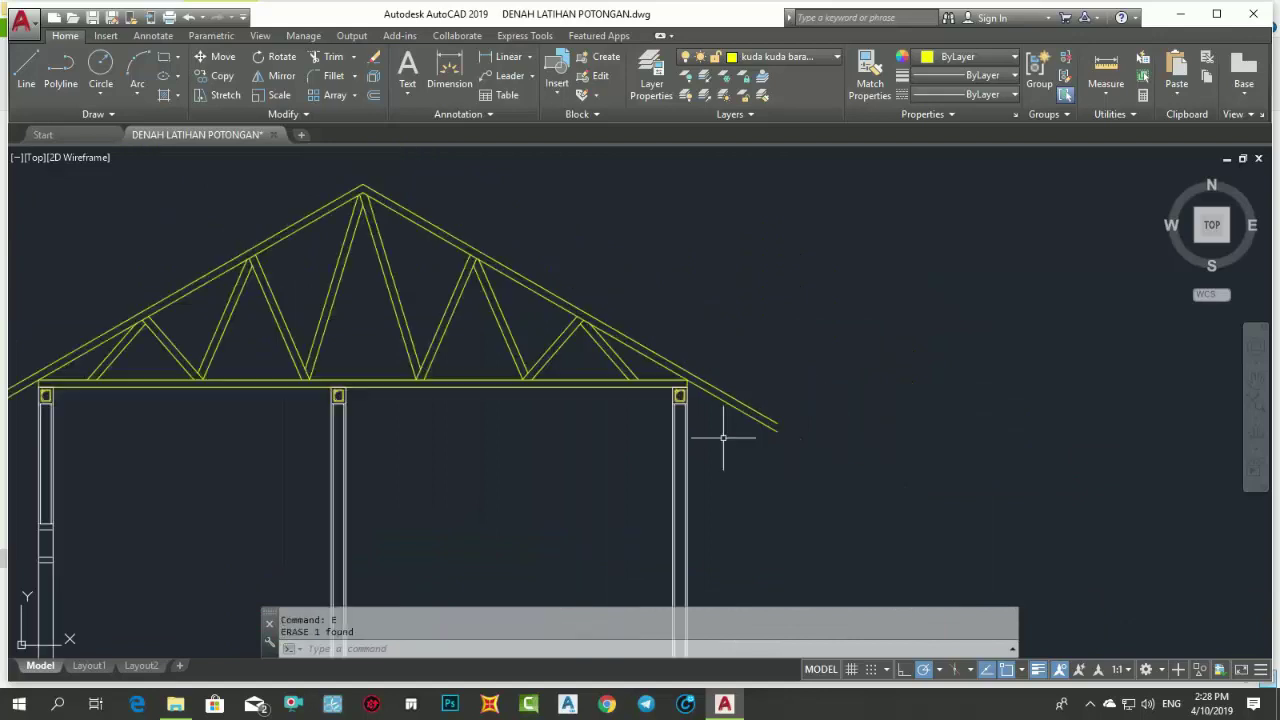
{"action": "scroll", "coordinate": [749, 371], "scroll_direction": "down", "scroll_amount": 1}
{"action": "scroll", "coordinate": [337, 349], "scroll_direction": "up", "scroll_amount": 4}
{"action": "left_click", "coordinate": [301, 293]}
{"action": "left_click", "coordinate": [362, 395]}
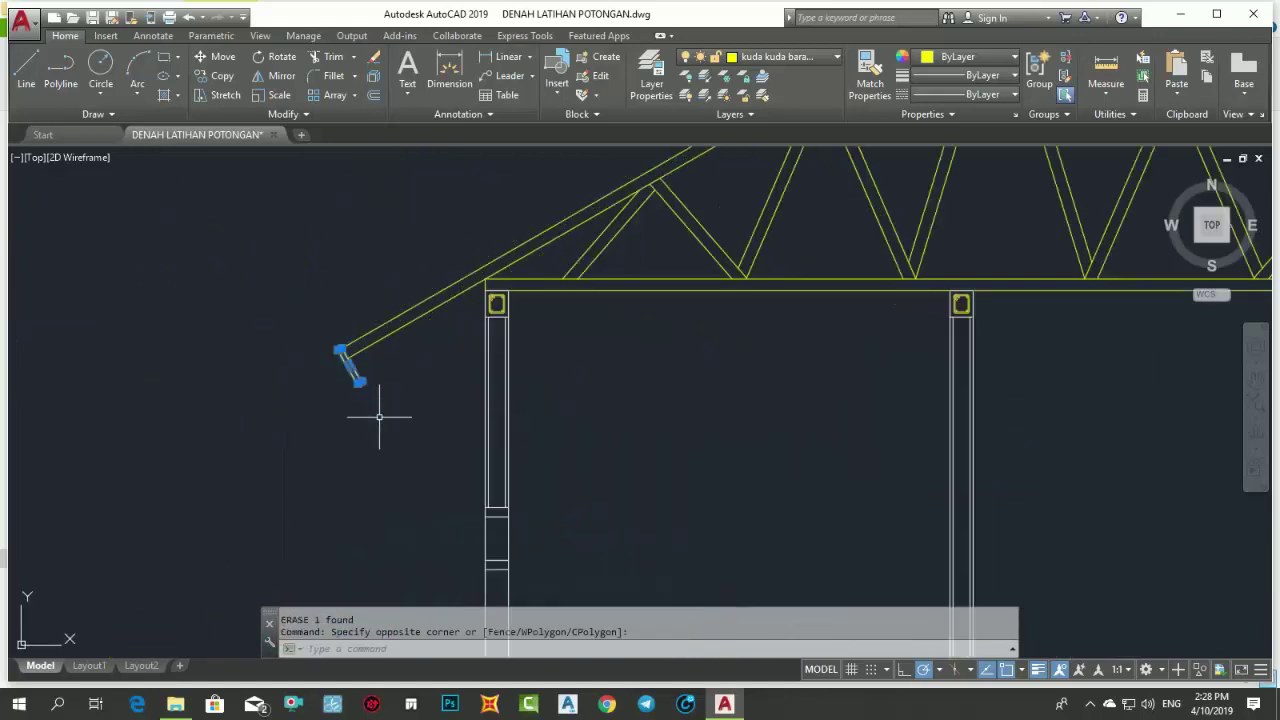
{"action": "type", "text": "mi"}
{"action": "key", "text": "Return"}
{"action": "scroll", "coordinate": [390, 430], "scroll_direction": "down", "scroll_amount": 3}
{"action": "scroll", "coordinate": [514, 300], "scroll_direction": "up", "scroll_amount": 2}
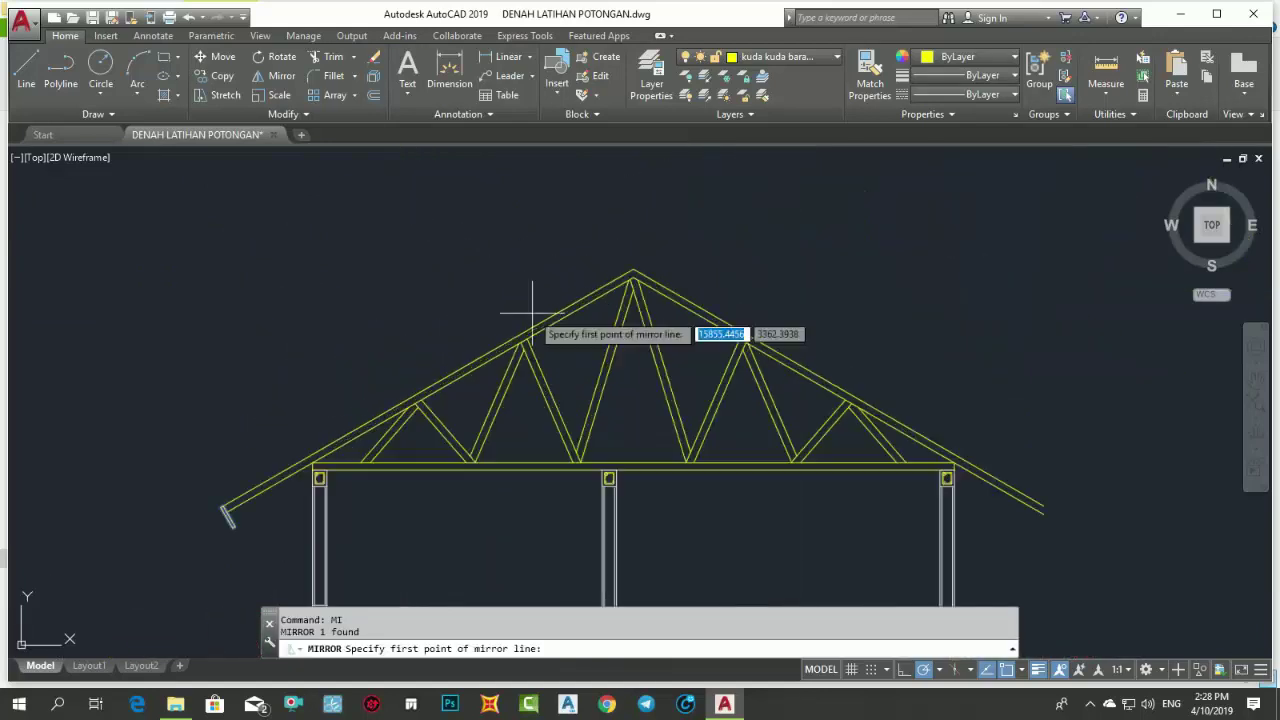
{"action": "scroll", "coordinate": [686, 263], "scroll_direction": "up", "scroll_amount": 1}
{"action": "left_click", "coordinate": [687, 245]}
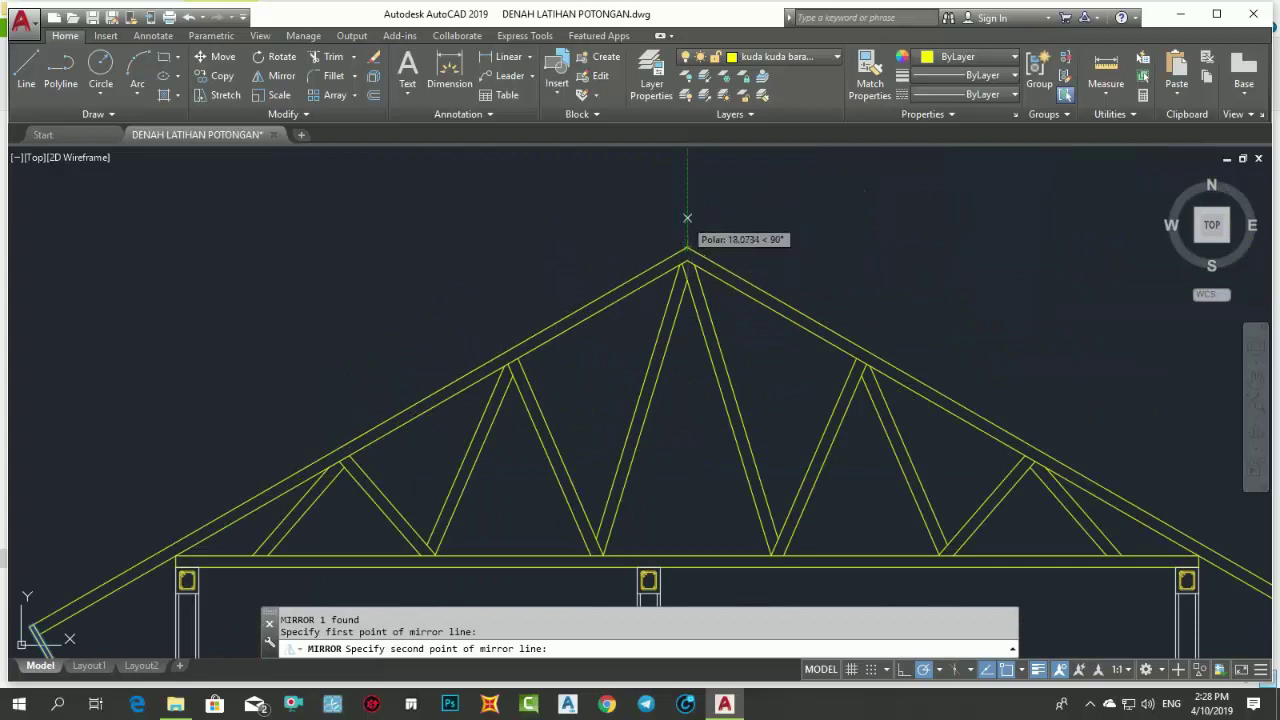
{"action": "left_click", "coordinate": [686, 215]}
{"action": "key", "text": "Return"}
{"action": "scroll", "coordinate": [703, 258], "scroll_direction": "down", "scroll_amount": 1}
{"action": "middle_click_drag", "start_coordinate": [703, 258], "coordinate": [713, 254]}
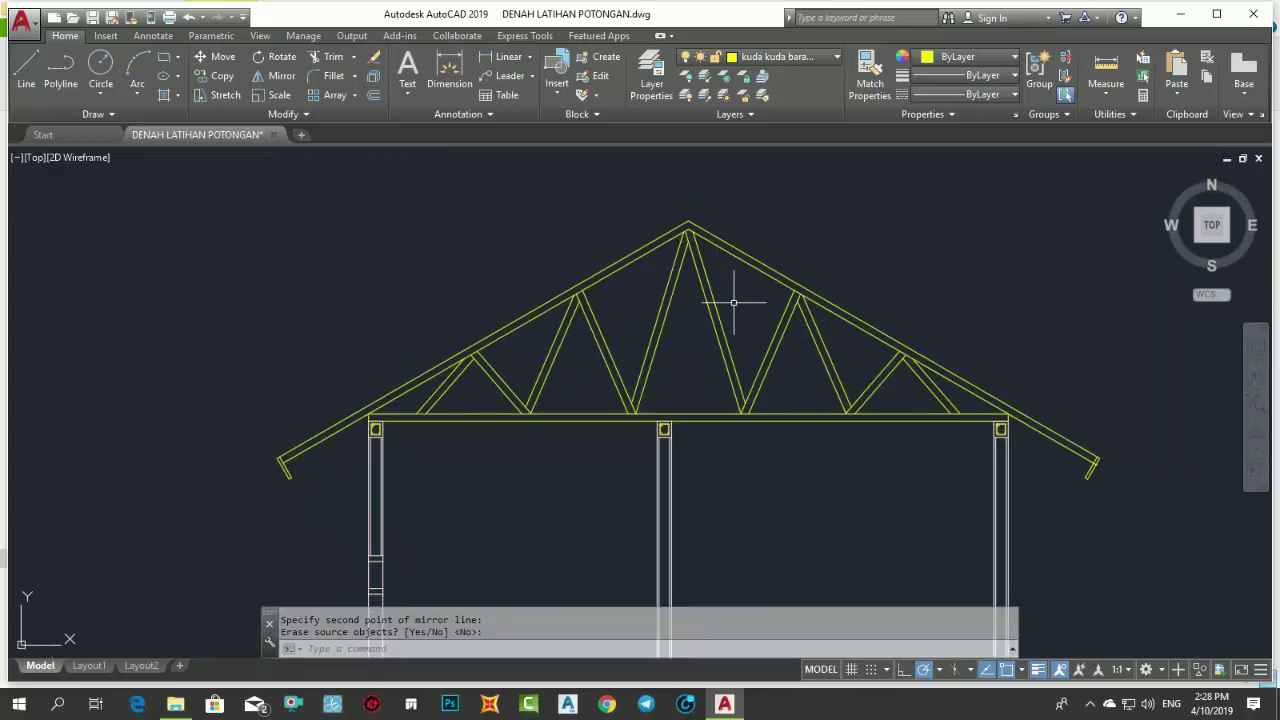
{"action": "mouse_move", "coordinate": [733, 302]}
{"action": "middle_mouse_down"}
{"action": "mouse_move", "coordinate": [731, 266]}
{"action": "mouse_move", "coordinate": [631, 294]}
{"action": "middle_mouse_up"}
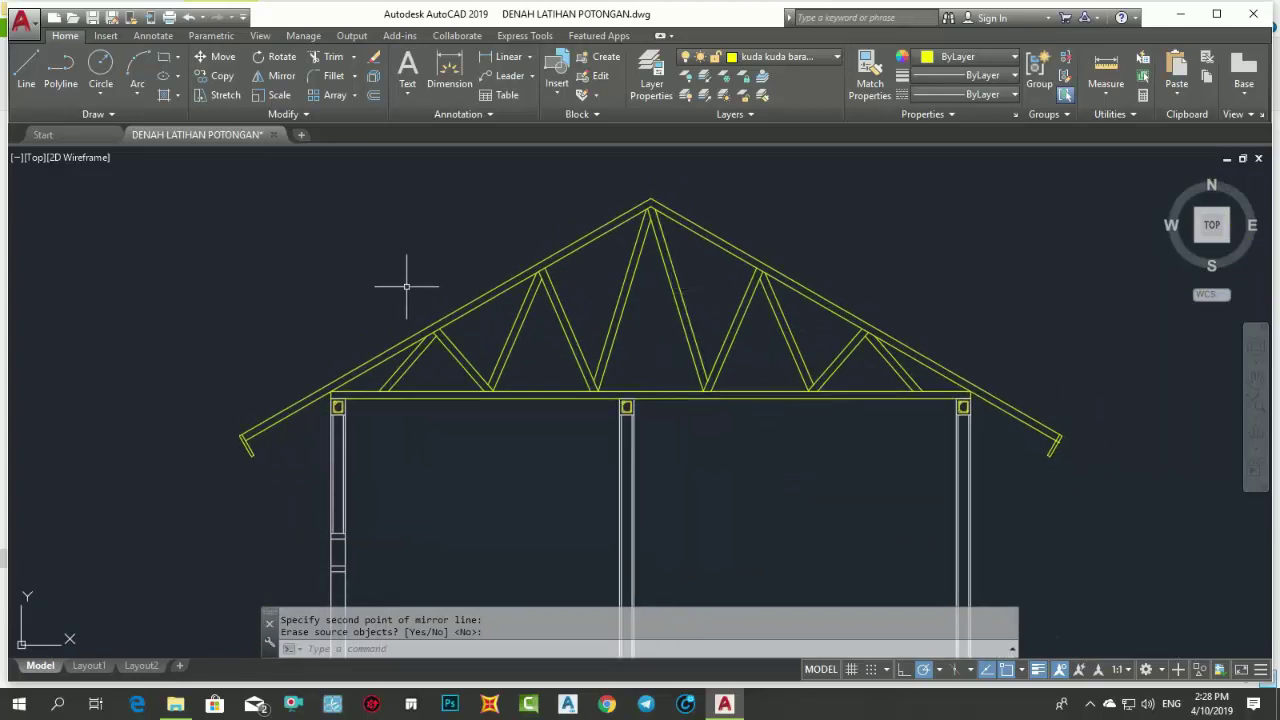
{"action": "mouse_move", "coordinate": [406, 286]}
{"action": "middle_mouse_down"}
{"action": "mouse_move", "coordinate": [306, 294]}
{"action": "mouse_move", "coordinate": [344, 298]}
{"action": "middle_mouse_up"}
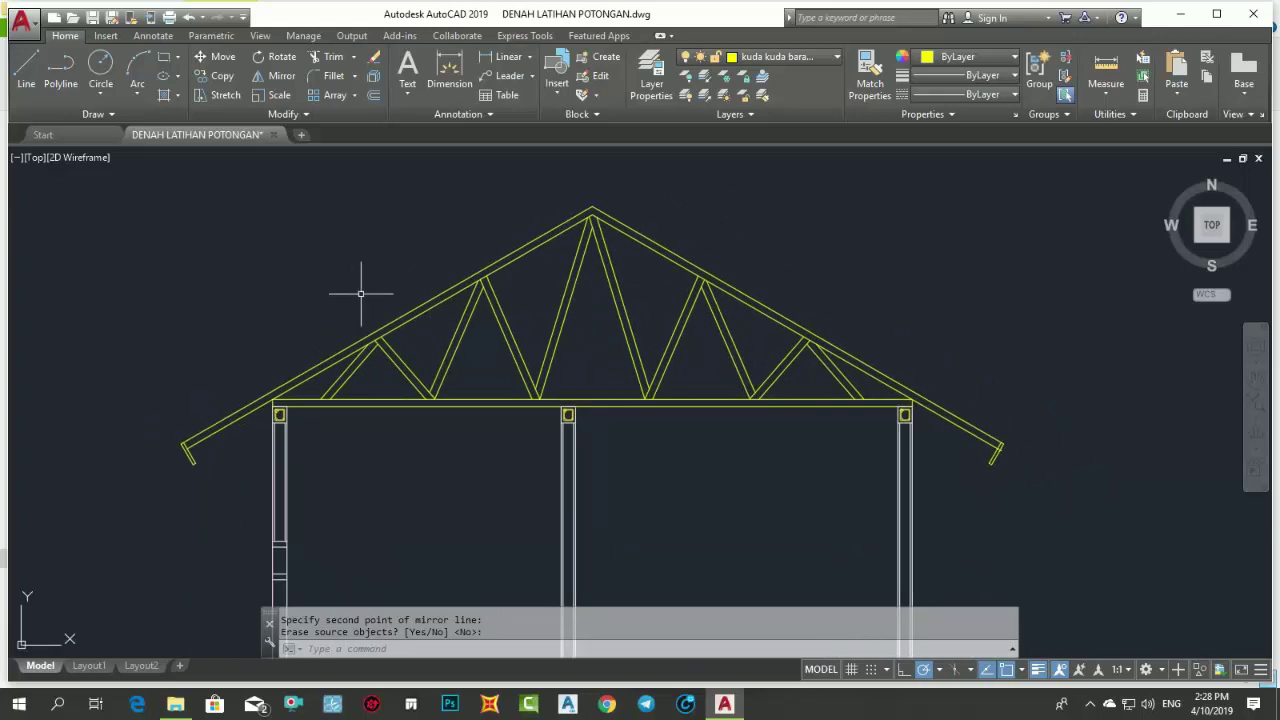
{"action": "middle_click_drag", "start_coordinate": [361, 293], "coordinate": [361, 292]}
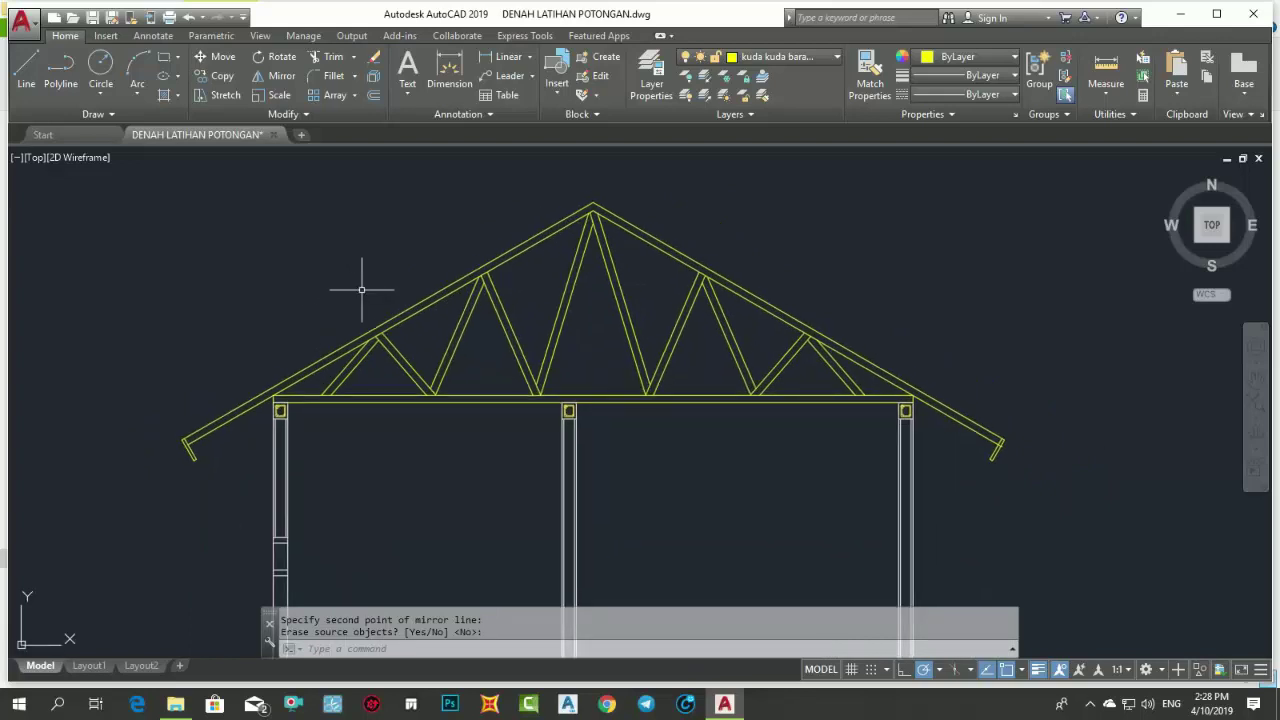
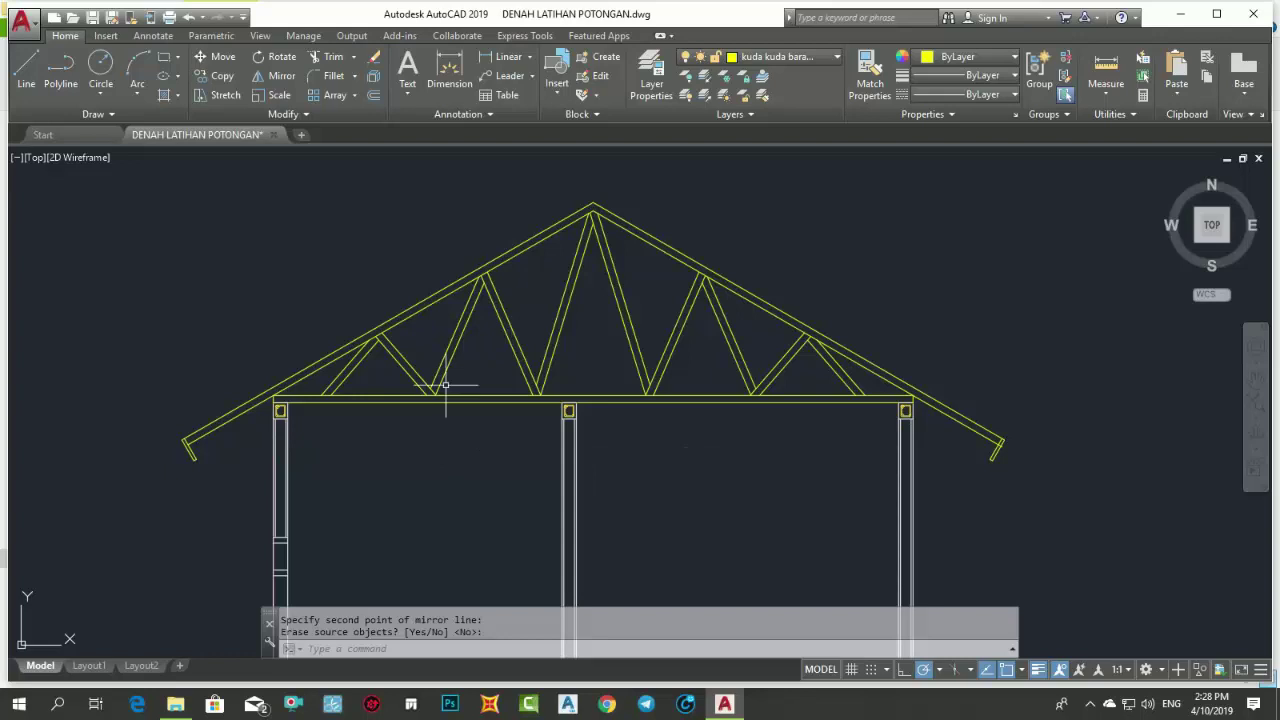
- Pan and zoom around the roof truss and the foundation below it to inspect the drawing
{"action": "middle_click_drag", "start_coordinate": [407, 420], "coordinate": [333, 481]}
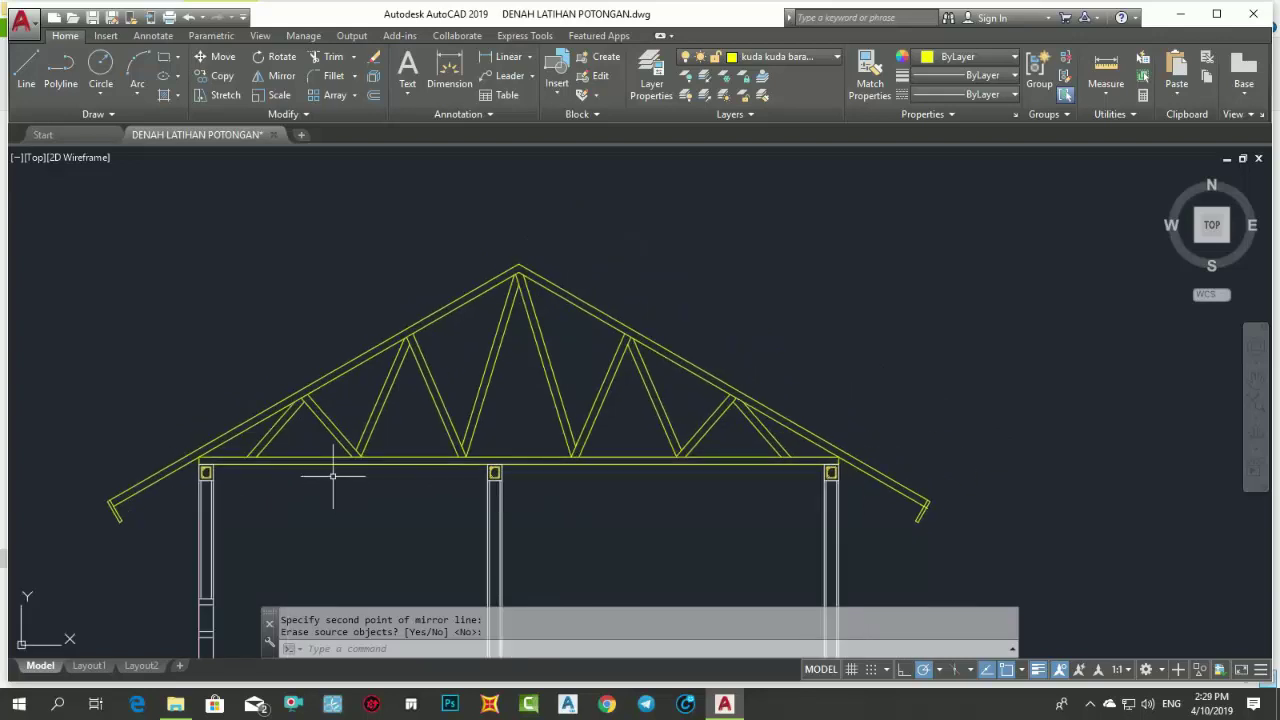
{"action": "scroll", "coordinate": [333, 476], "scroll_direction": "down", "scroll_amount": 2}
{"action": "scroll", "coordinate": [357, 414], "scroll_direction": "down", "scroll_amount": 1}
{"action": "middle_click_drag", "start_coordinate": [466, 271], "coordinate": [475, 280]}
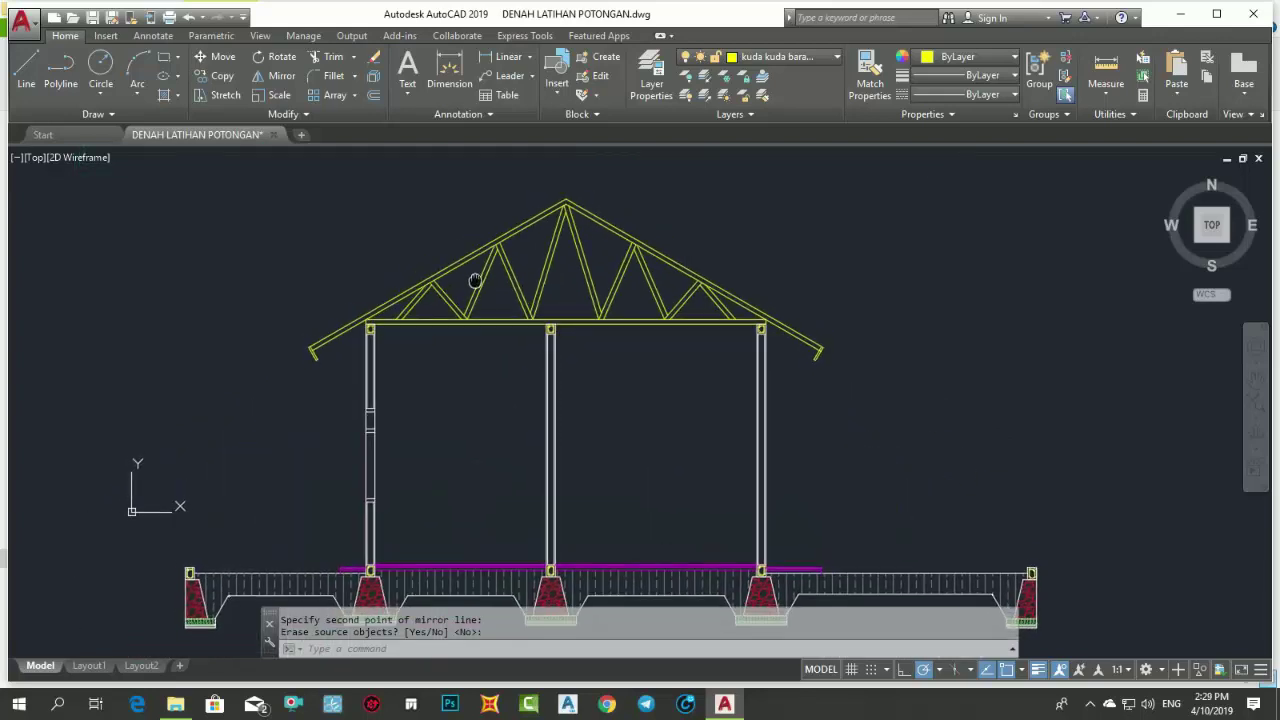
{"action": "scroll", "coordinate": [500, 270], "scroll_direction": "up", "scroll_amount": 1}
{"action": "scroll", "coordinate": [512, 266], "scroll_direction": "up", "scroll_amount": 1}
{"action": "scroll", "coordinate": [526, 266], "scroll_direction": "up", "scroll_amount": 1}
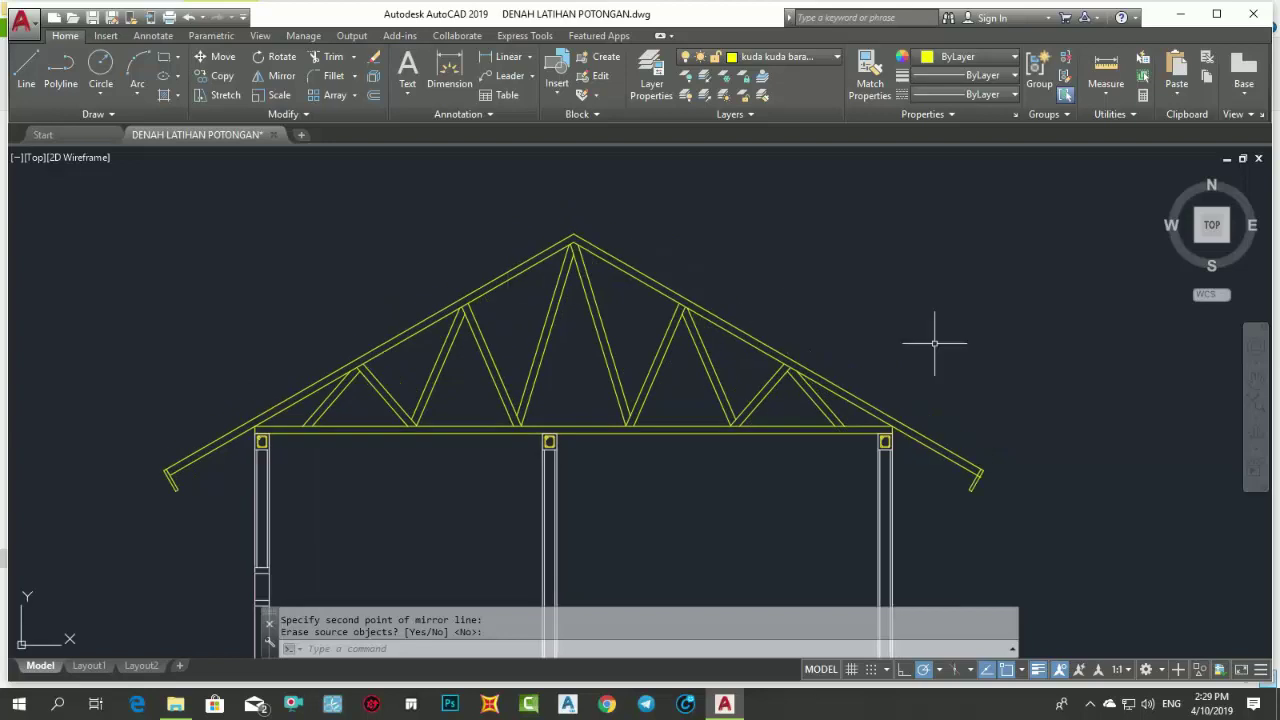
{"action": "middle_click_drag", "start_coordinate": [504, 274], "coordinate": [397, 358]}
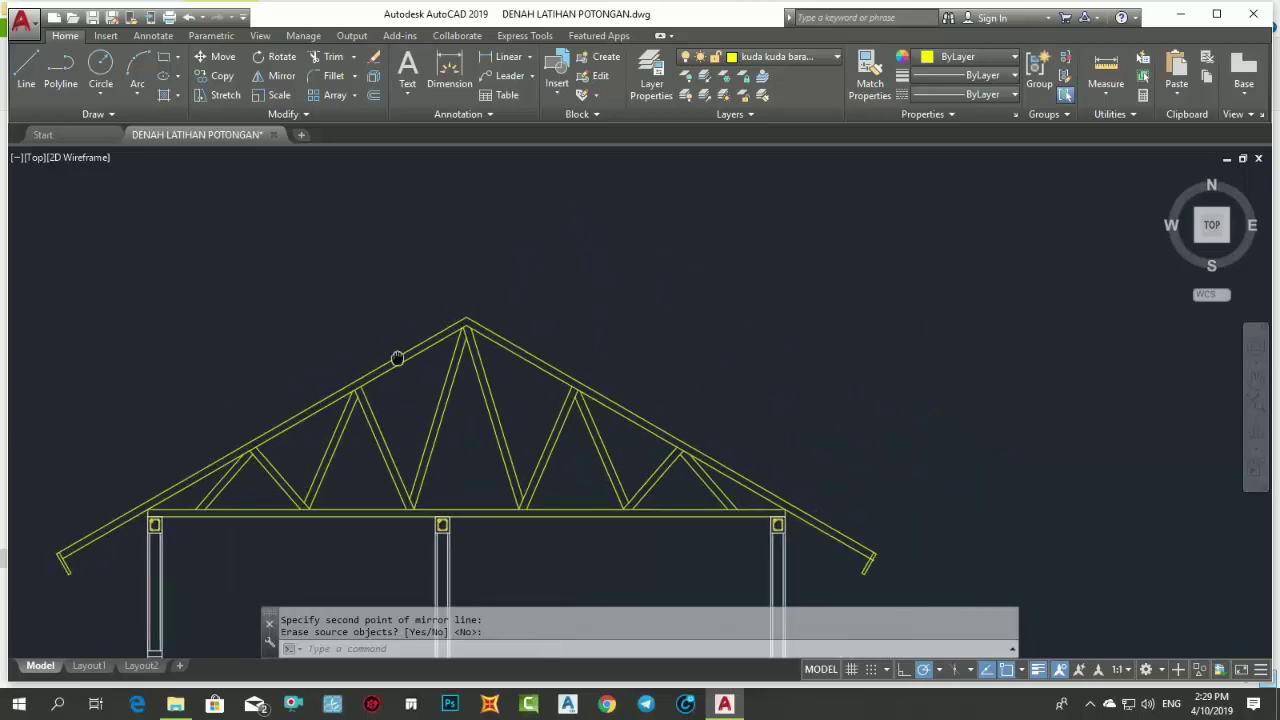
{"action": "mouse_move", "coordinate": [700, 403]}
{"action": "middle_mouse_down"}
{"action": "mouse_move", "coordinate": [420, 280]}
{"action": "mouse_move", "coordinate": [285, 179]}
{"action": "middle_mouse_up"}
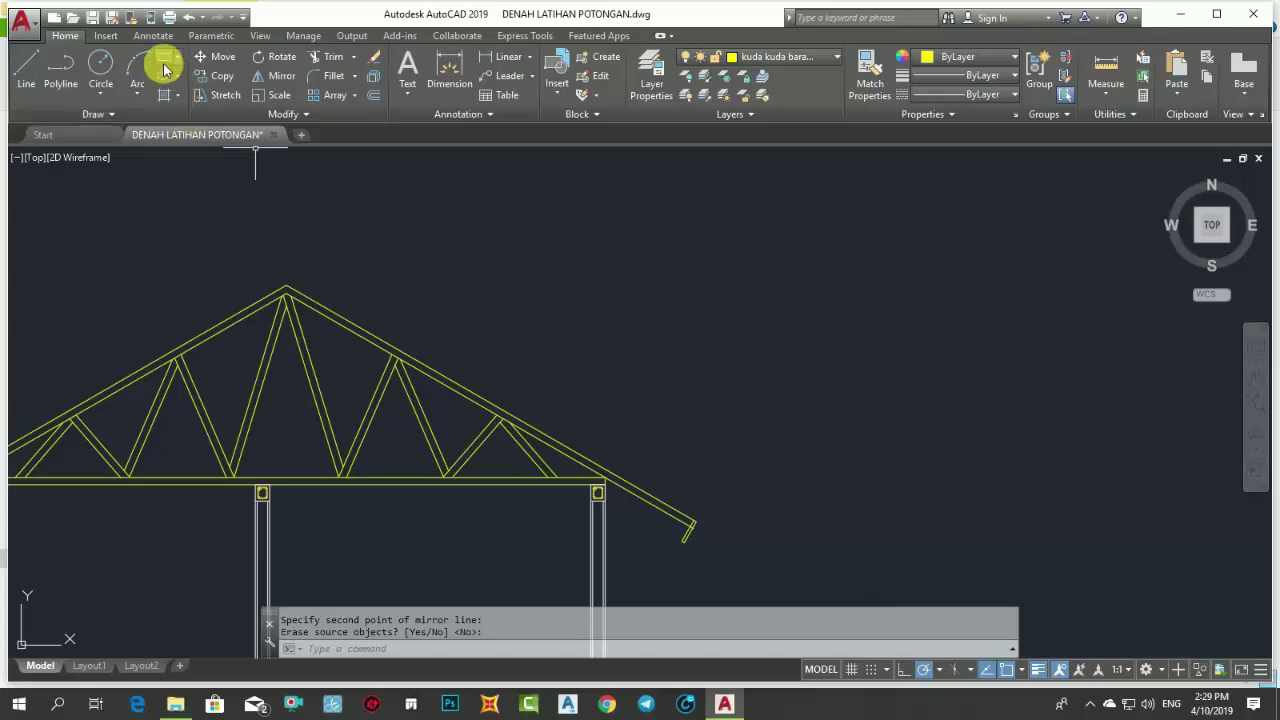
- Start a polyline beside the truss with a 1-unit flat first flange
{"action": "left_click", "coordinate": [60, 72]}
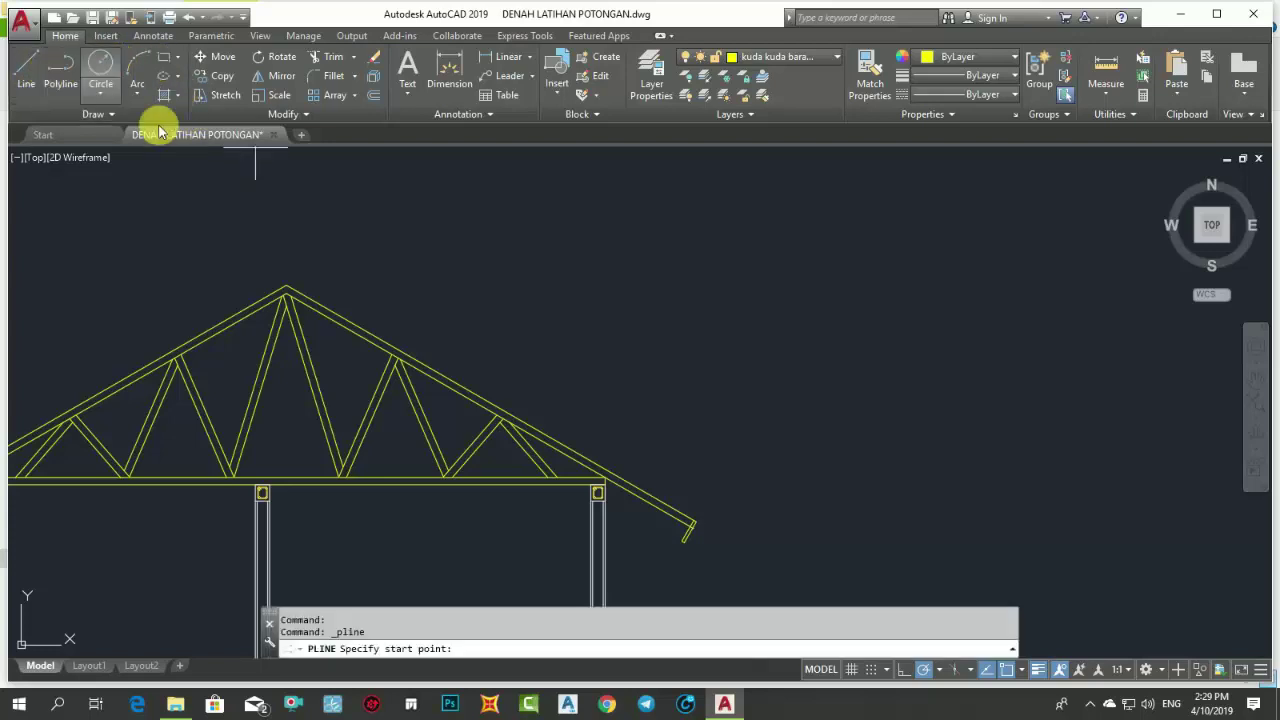
{"action": "middle_click_drag", "start_coordinate": [584, 325], "coordinate": [690, 360]}
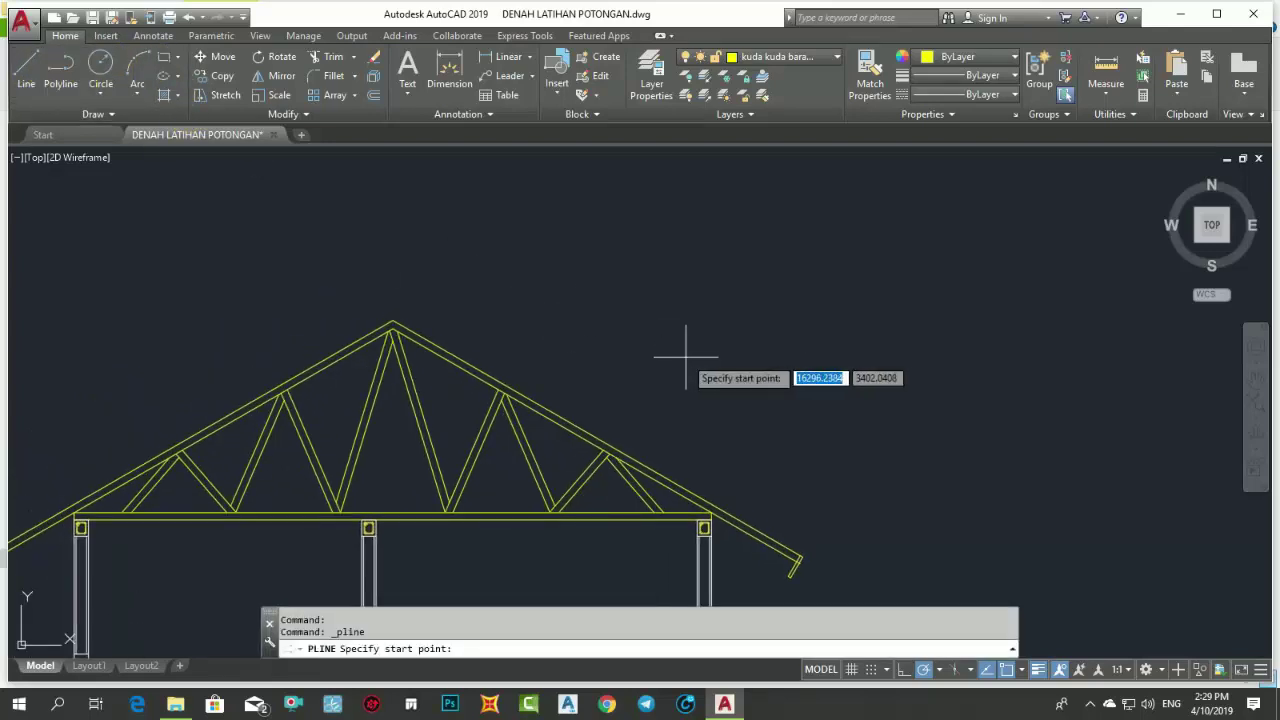
{"action": "left_click", "coordinate": [660, 367]}
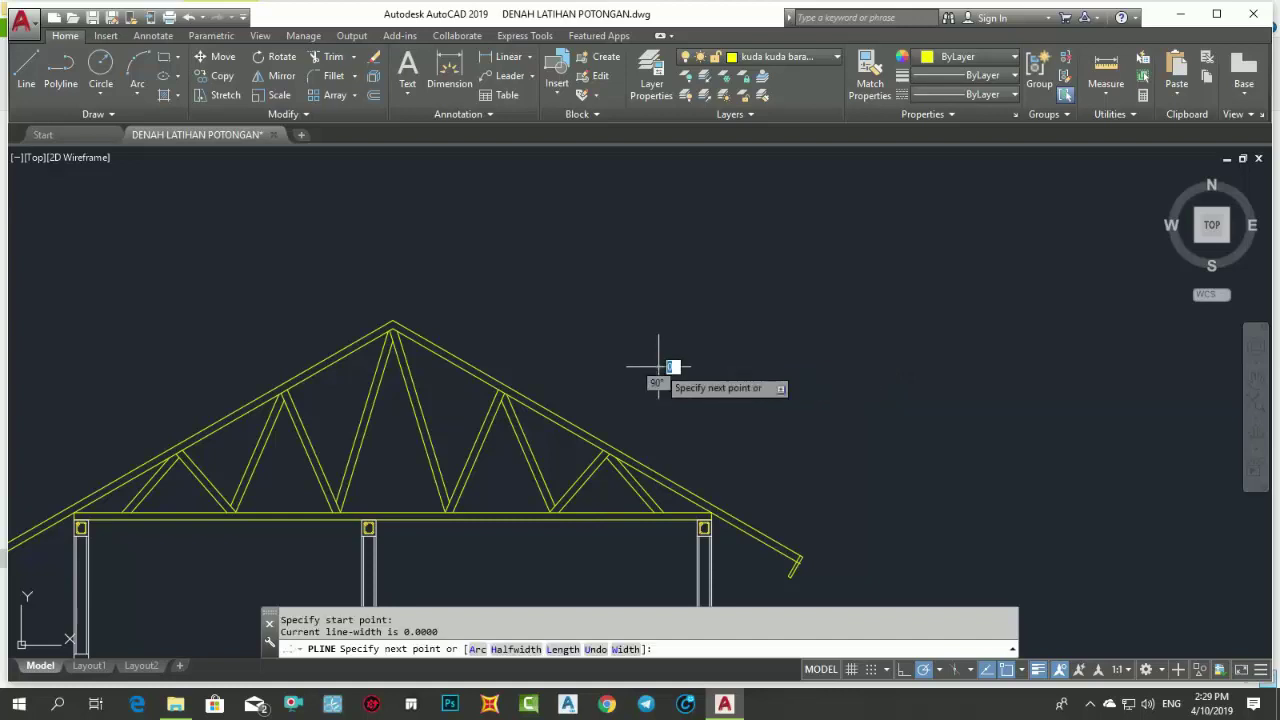
{"action": "type", "text": "1"}
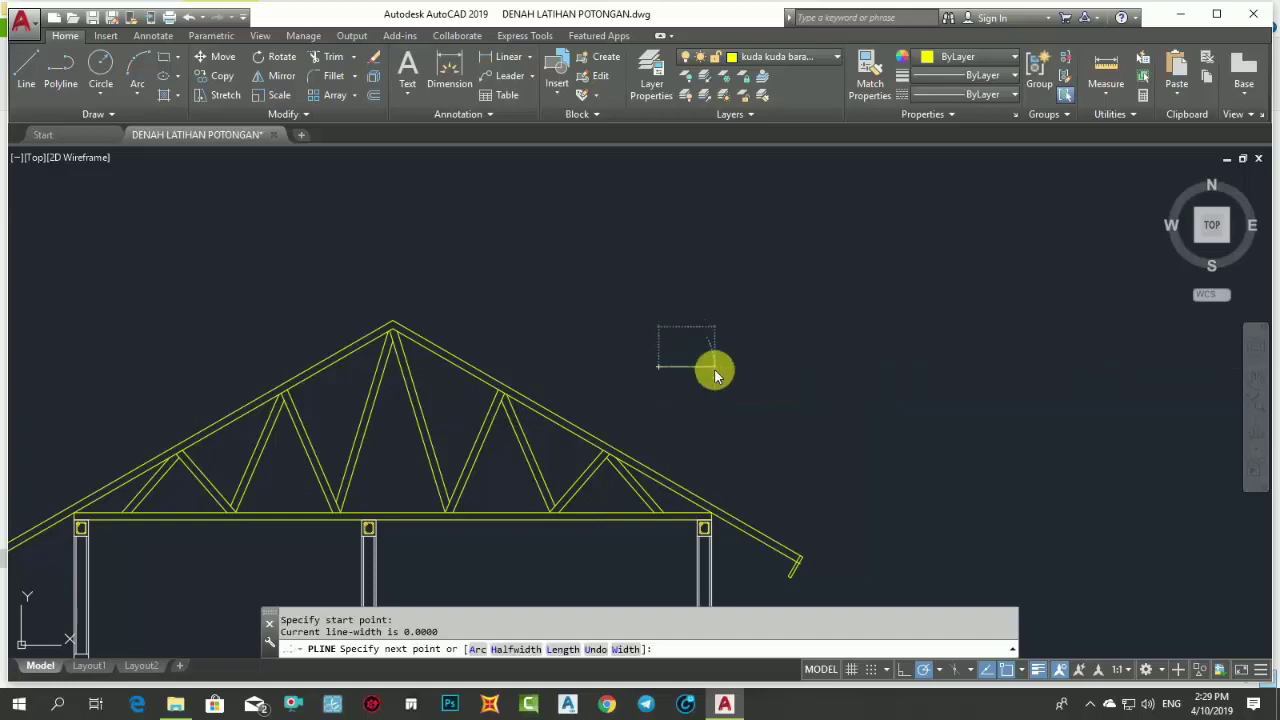
{"action": "key", "text": "Return"}
{"action": "scroll", "coordinate": [705, 365], "scroll_direction": "up", "scroll_amount": 3}
{"action": "scroll", "coordinate": [606, 434], "scroll_direction": "up", "scroll_amount": 3}
{"action": "scroll", "coordinate": [470, 470], "scroll_direction": "up", "scroll_amount": 6}
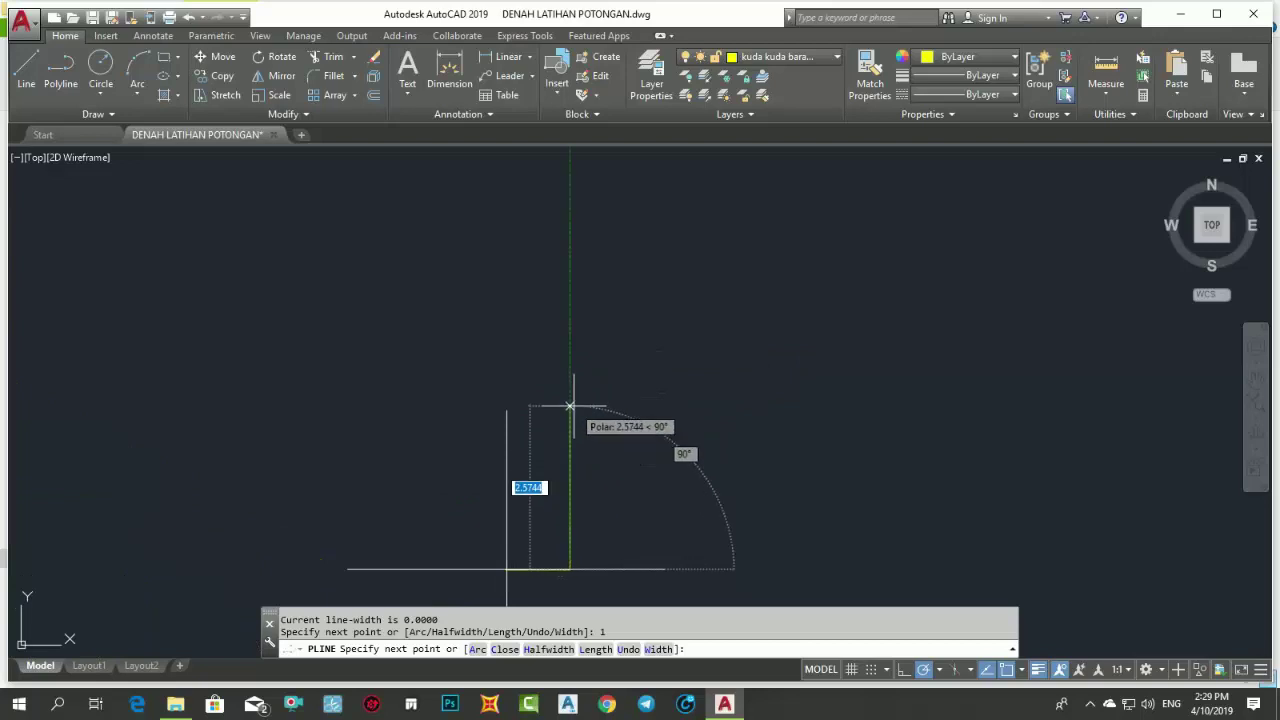
- Continue the polyline 3 up, 3 across, 3 down, then a final 1-unit flange
{"action": "type", "text": "3"}
{"action": "key", "text": "Return"}
{"action": "scroll", "coordinate": [632, 413], "scroll_direction": "down", "scroll_amount": 2}
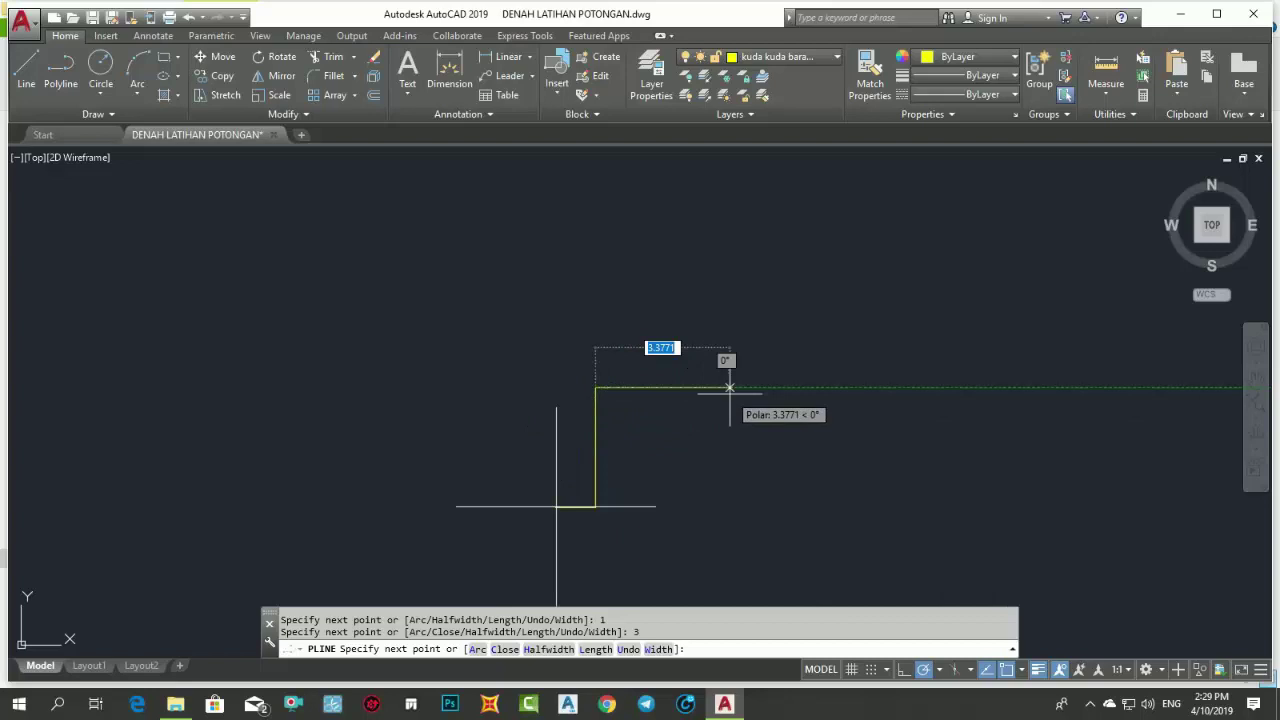
{"action": "type", "text": "3"}
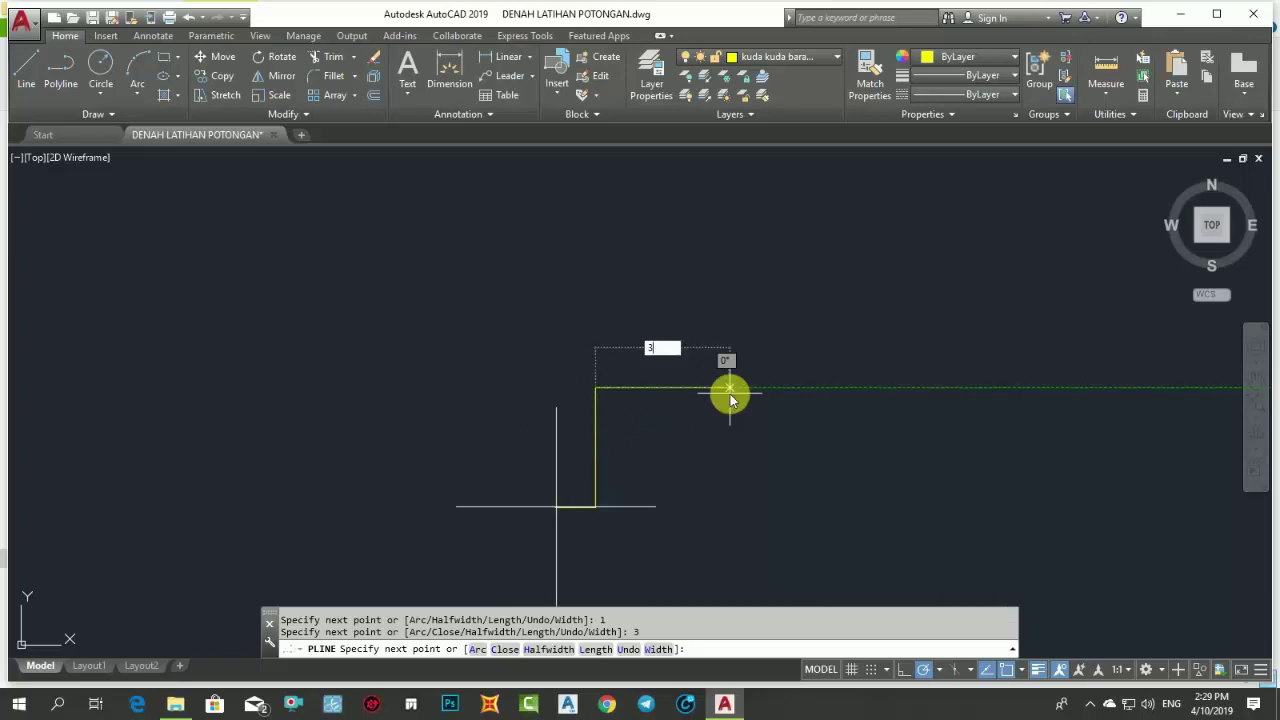
{"action": "key", "text": "Return"}
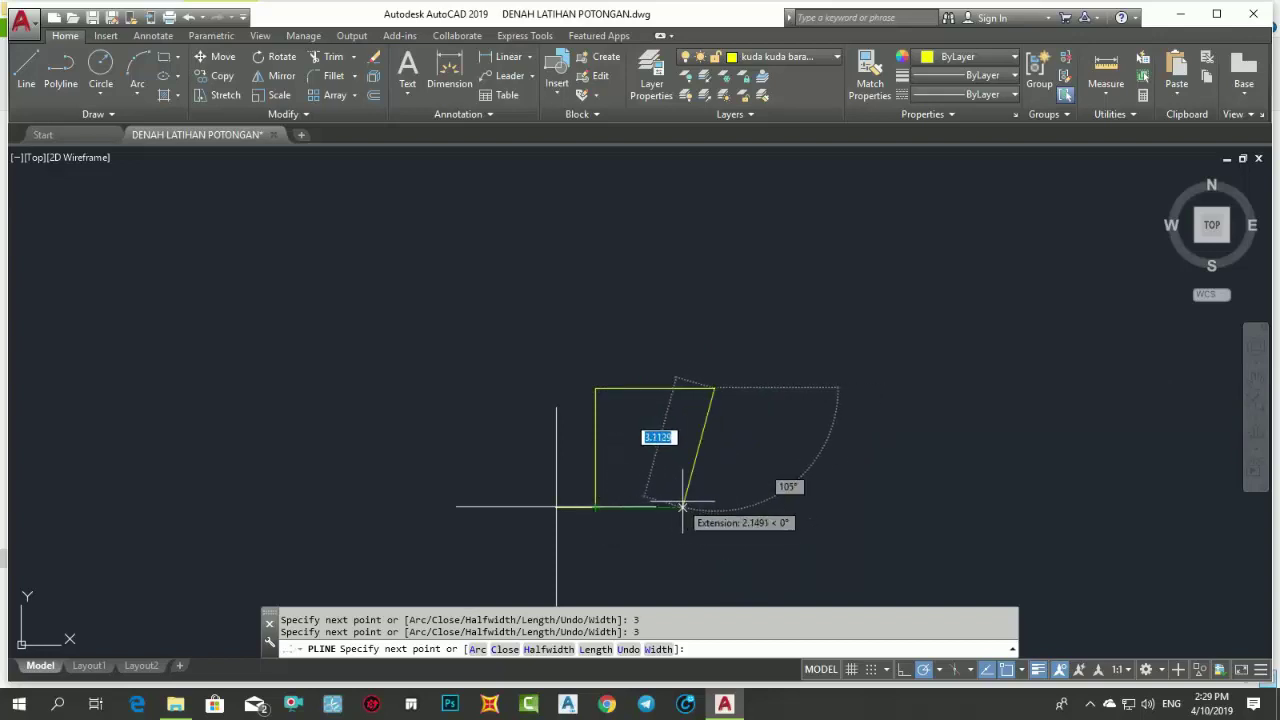
{"action": "type", "text": "3"}
{"action": "key", "text": "Return"}
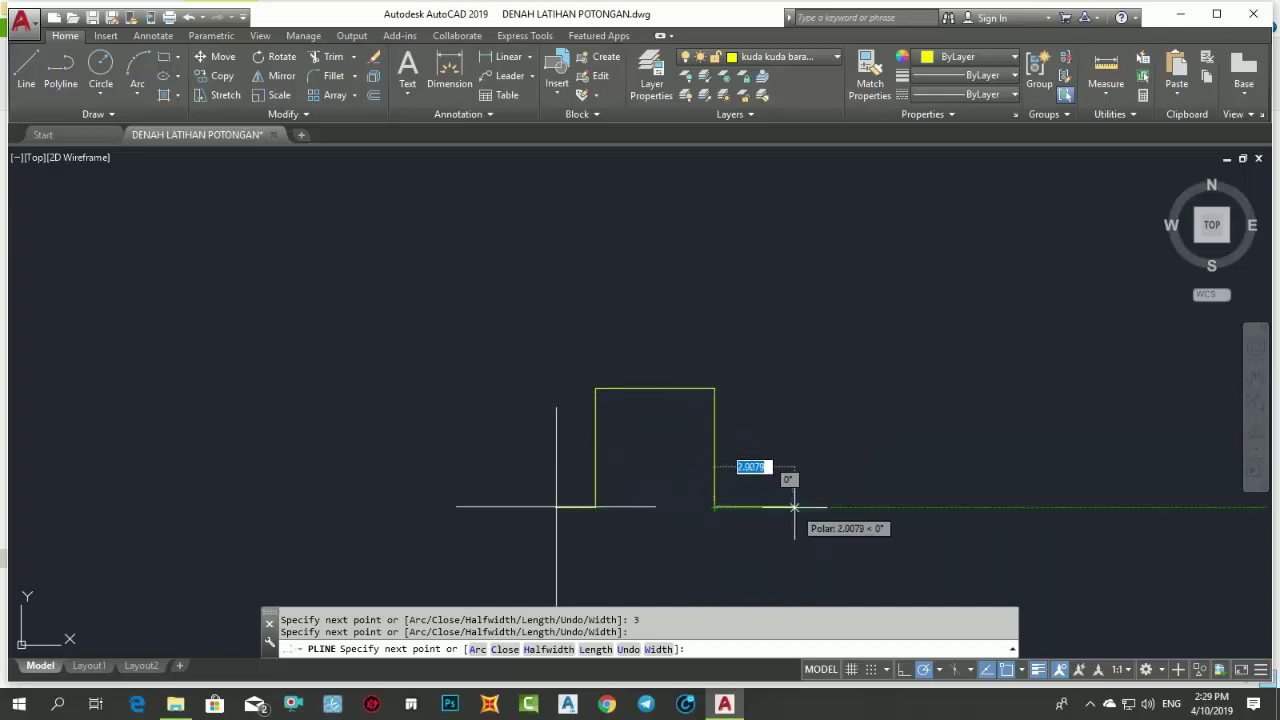
{"action": "type", "text": "1"}
{"action": "key", "text": "Return"}
{"action": "key", "text": "Return"}
{"action": "scroll", "coordinate": [806, 452], "scroll_direction": "down", "scroll_amount": 5}
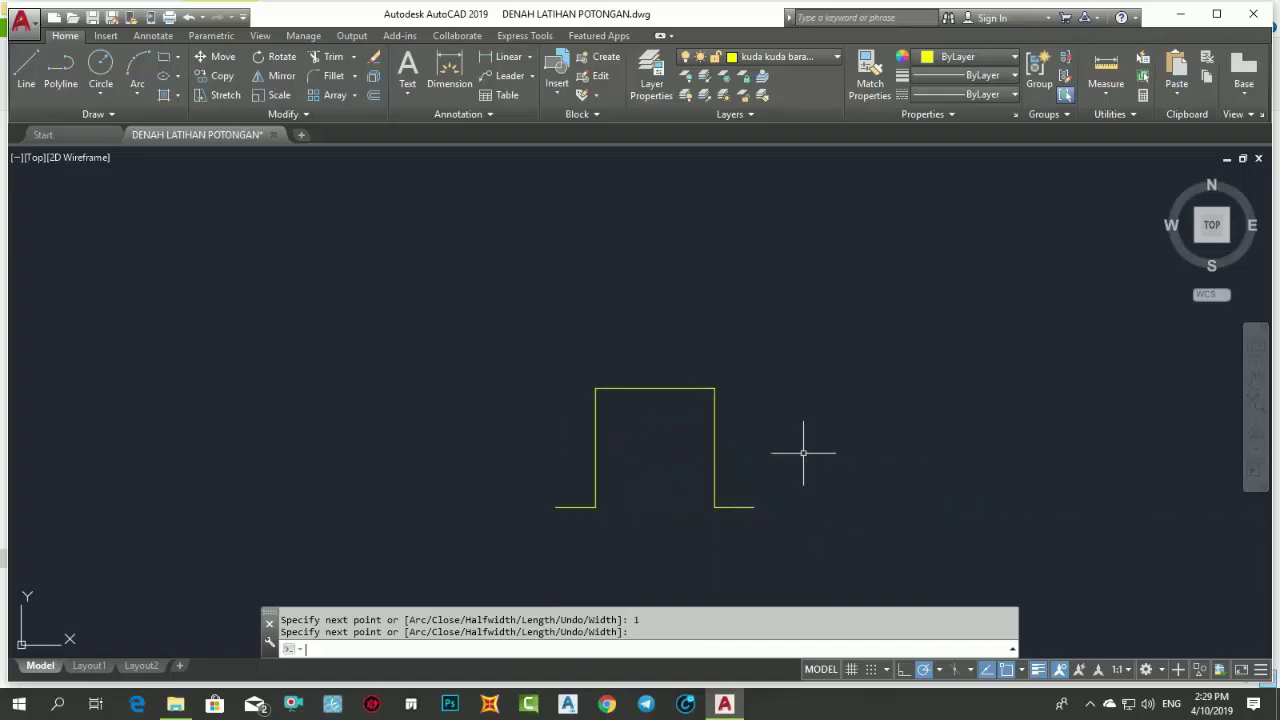
{"action": "scroll", "coordinate": [780, 446], "scroll_direction": "up", "scroll_amount": 2}
- Stretch the profile's top-left corner 1 unit to the right
{"action": "scroll", "coordinate": [700, 430], "scroll_direction": "up", "scroll_amount": 2}
{"action": "left_click", "coordinate": [629, 420]}
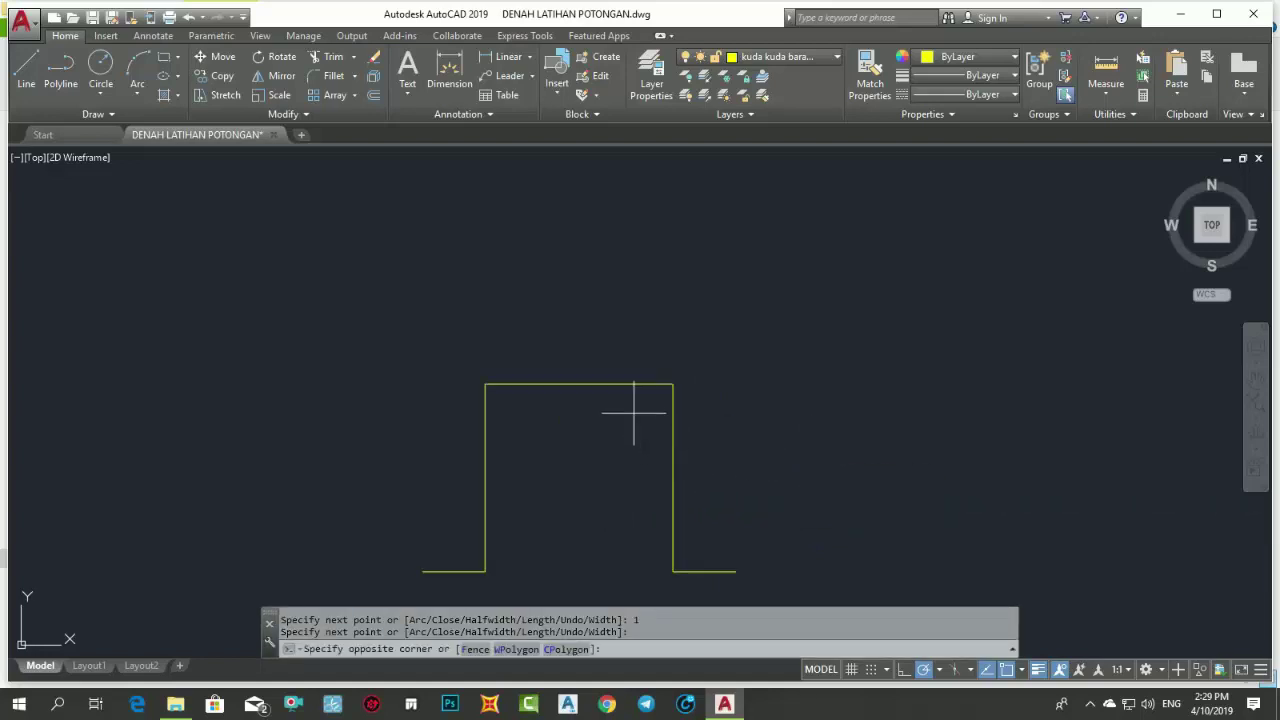
{"action": "left_click", "coordinate": [600, 343]}
{"action": "scroll", "coordinate": [600, 343], "scroll_direction": "down", "scroll_amount": 3}
{"action": "scroll", "coordinate": [625, 307], "scroll_direction": "down", "scroll_amount": 1}
{"action": "key", "text": "Escape"}
{"action": "scroll", "coordinate": [625, 307], "scroll_direction": "up", "scroll_amount": 3}
{"action": "scroll", "coordinate": [623, 300], "scroll_direction": "up", "scroll_amount": 3}
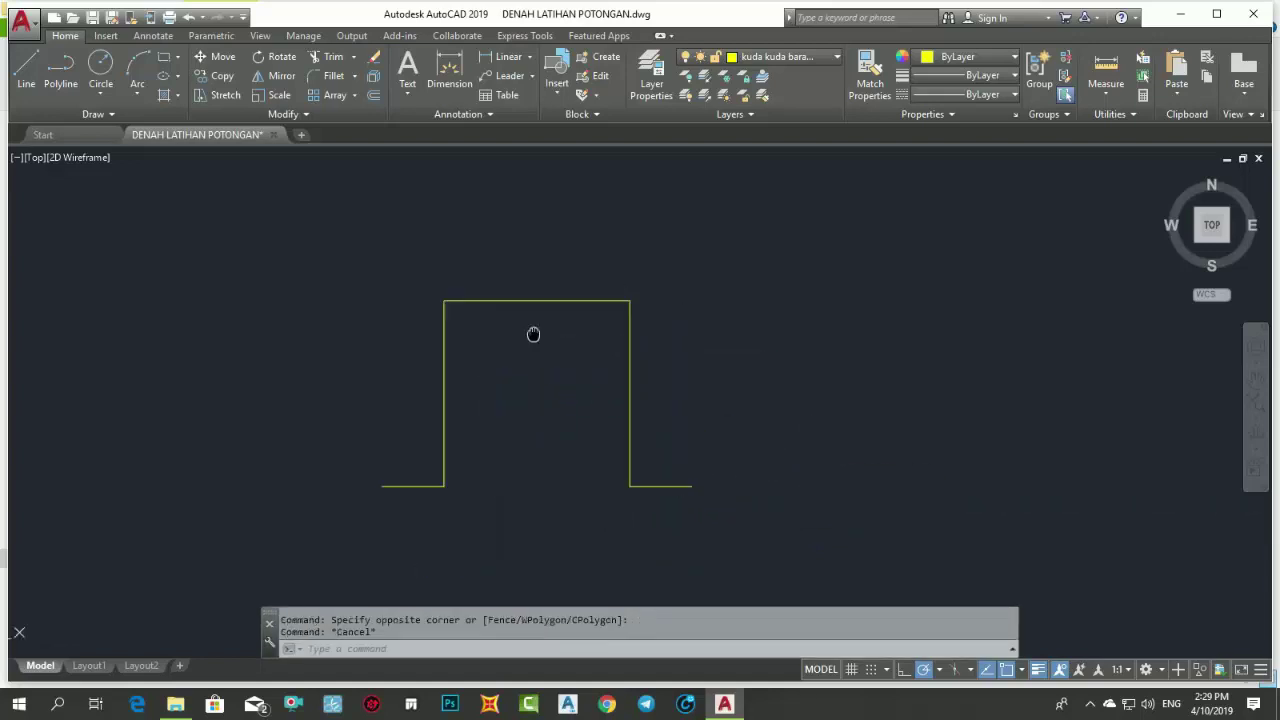
{"action": "middle_click_drag", "start_coordinate": [531, 331], "coordinate": [420, 325]}
{"action": "left_click", "coordinate": [225, 95]}
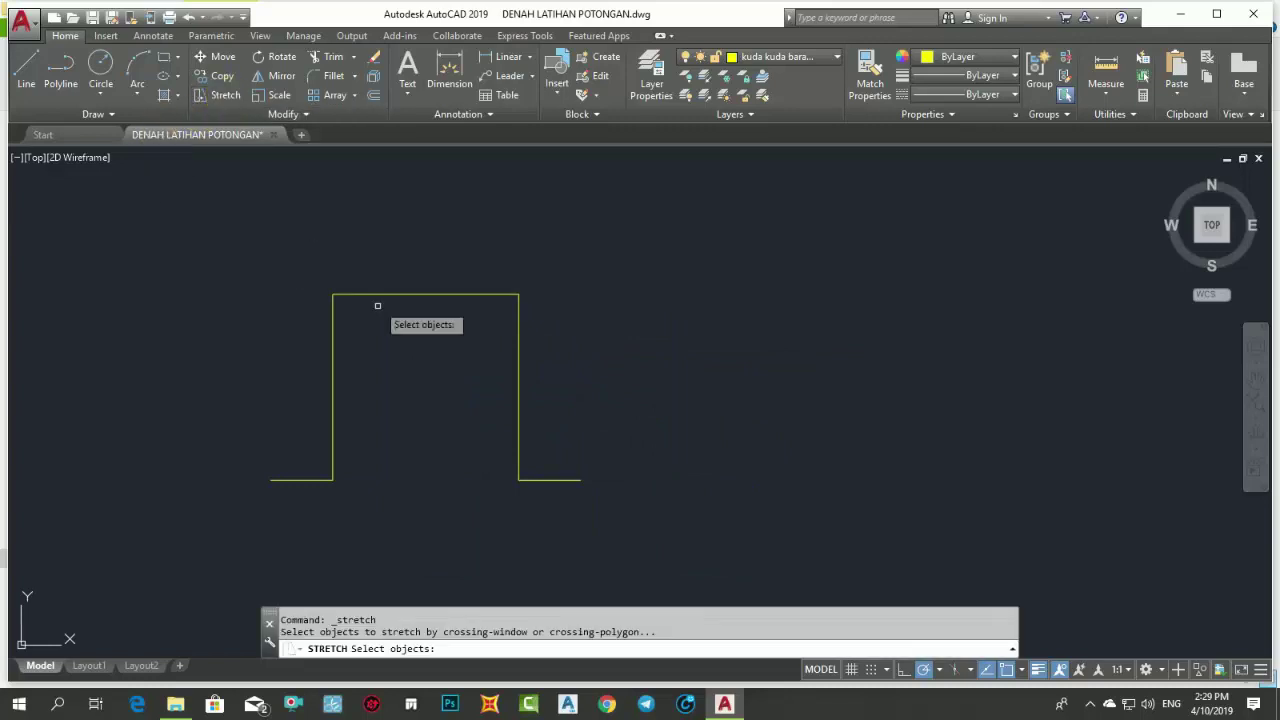
{"action": "left_click", "coordinate": [366, 320]}
{"action": "left_click", "coordinate": [294, 237]}
{"action": "left_click", "coordinate": [333, 294]}
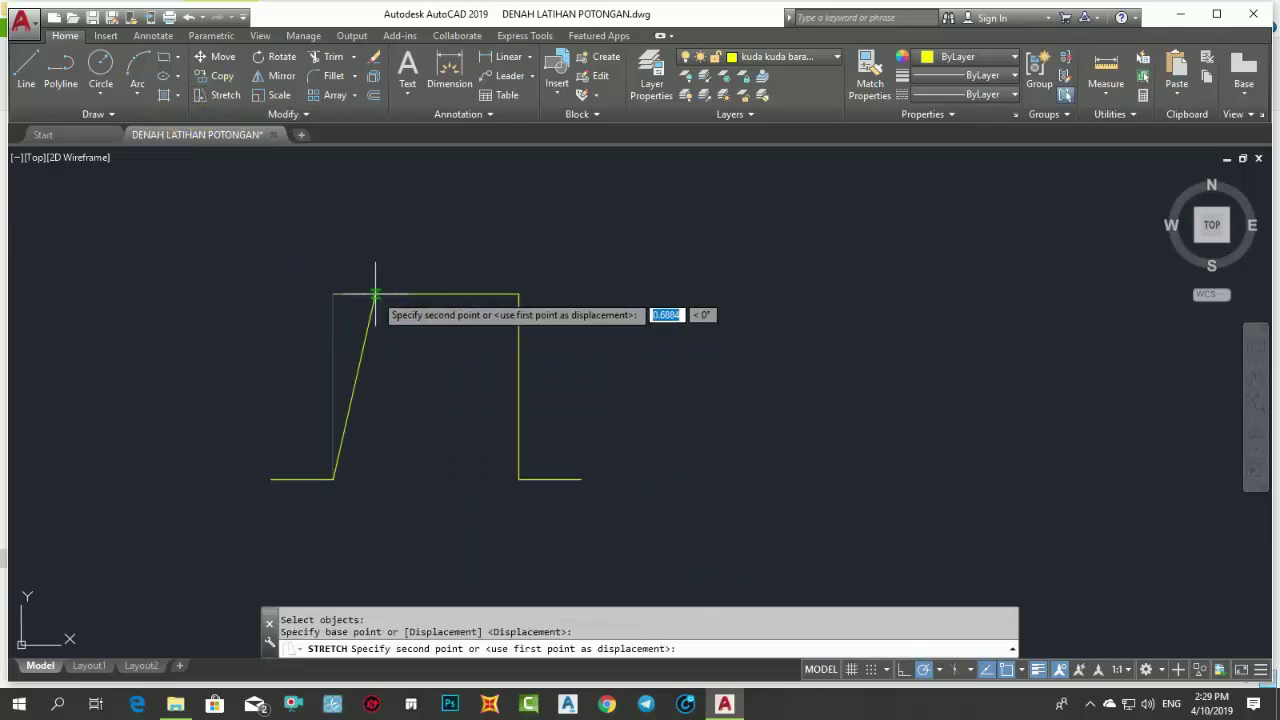
{"action": "type", "text": "1"}
{"action": "key", "text": "Return"}
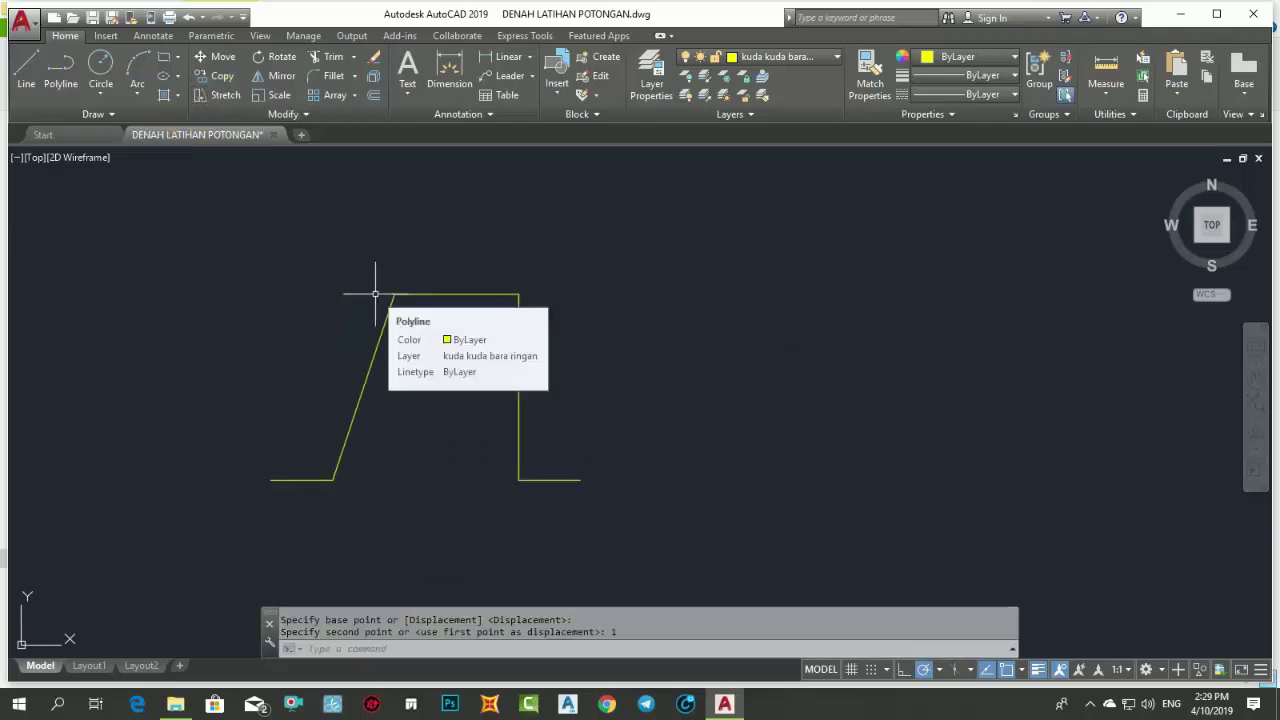
- Stretch the profile's top-right corner 1 unit to the left
{"action": "left_click", "coordinate": [218, 95]}
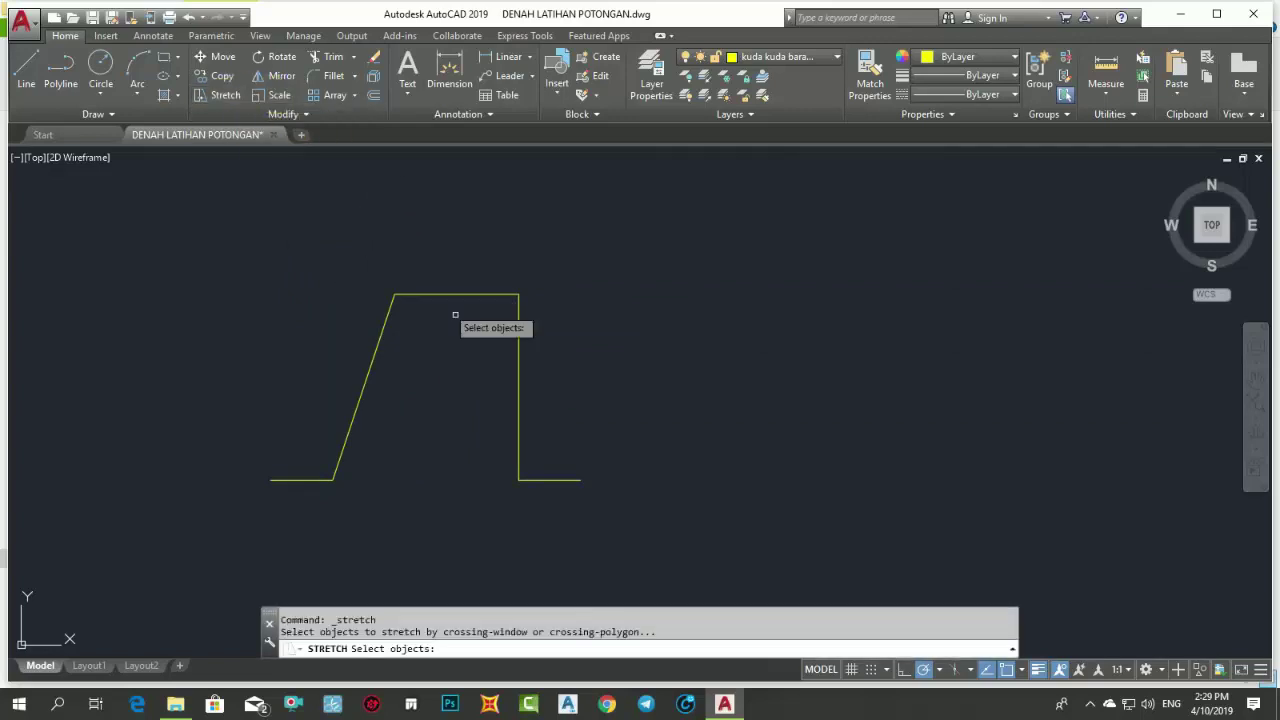
{"action": "left_click", "coordinate": [545, 380]}
{"action": "left_click", "coordinate": [472, 268]}
{"action": "key", "text": "Return"}
{"action": "left_click", "coordinate": [518, 294]}
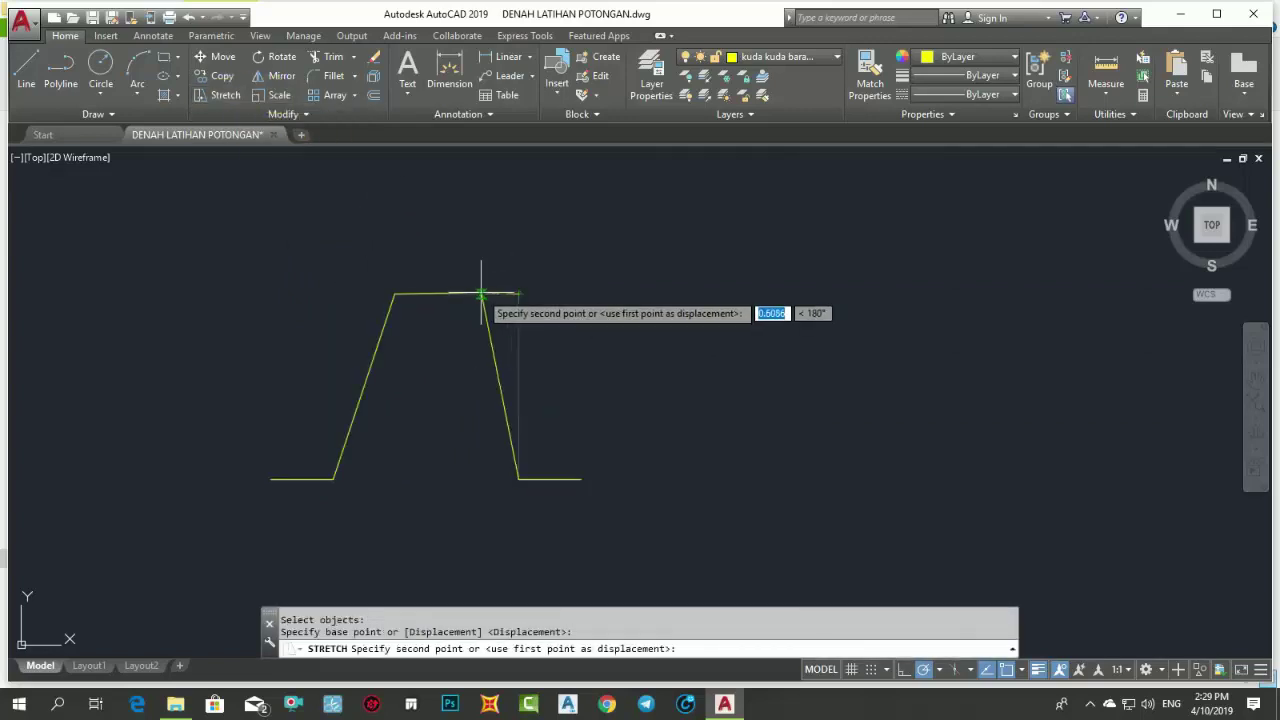
{"action": "key", "text": "Return"}
{"action": "scroll", "coordinate": [486, 290], "scroll_direction": "down", "scroll_amount": 4}
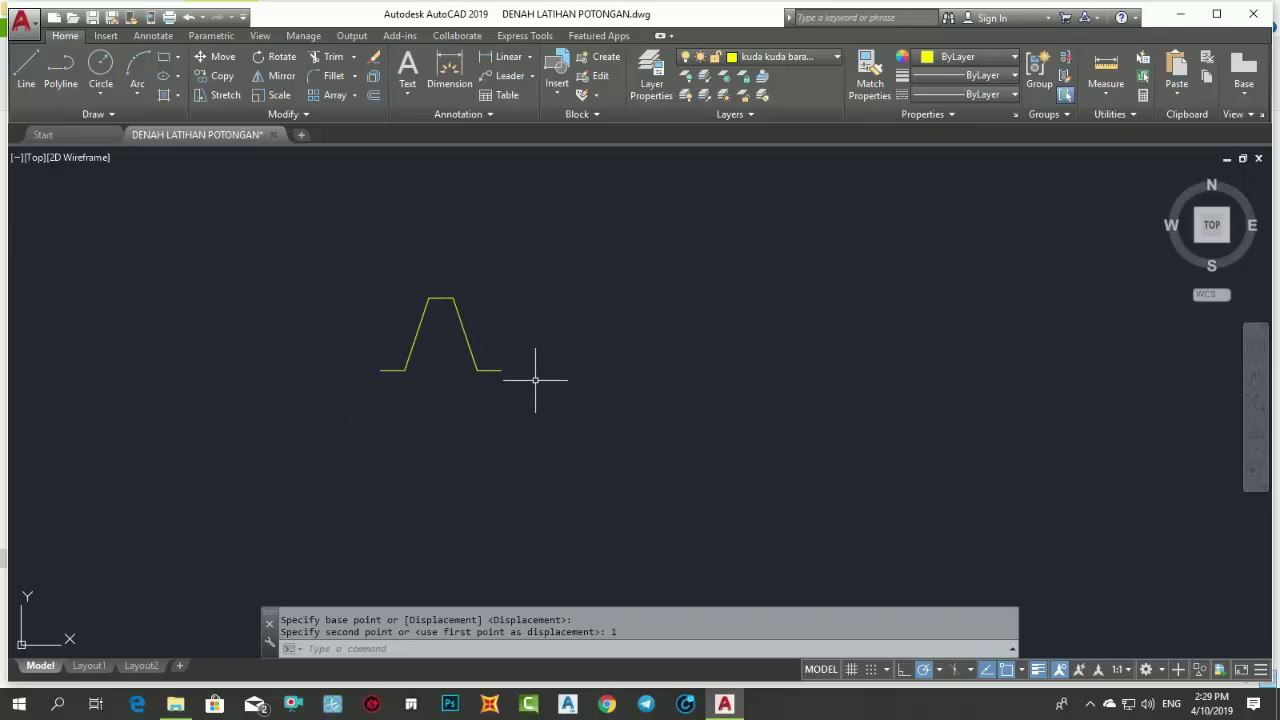
{"action": "middle_click_drag", "start_coordinate": [534, 371], "coordinate": [607, 457]}
{"action": "scroll", "coordinate": [566, 430], "scroll_direction": "up", "scroll_amount": 4}
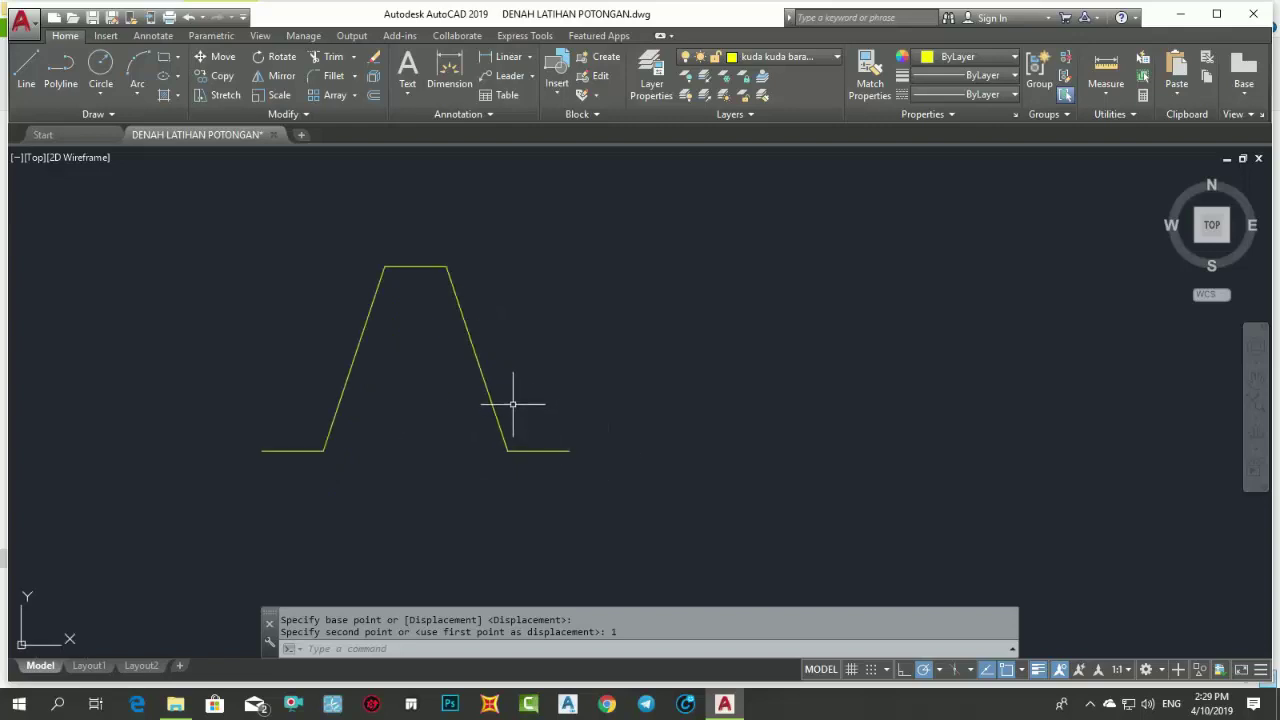
- Undo both 1-unit stretches and stretch the top-left corner 0.5 units right instead
{"action": "key", "text": "ctrl+z"}
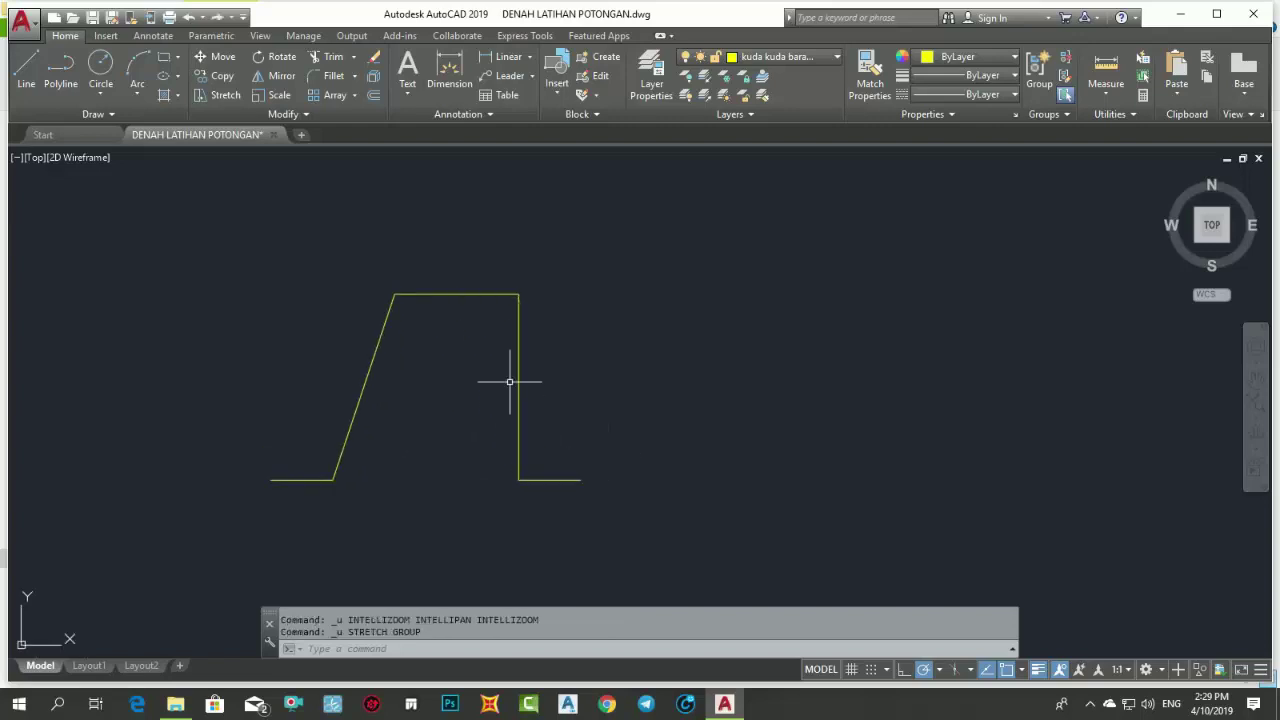
{"action": "key", "text": "ctrl+z"}
{"action": "left_click", "coordinate": [225, 95]}
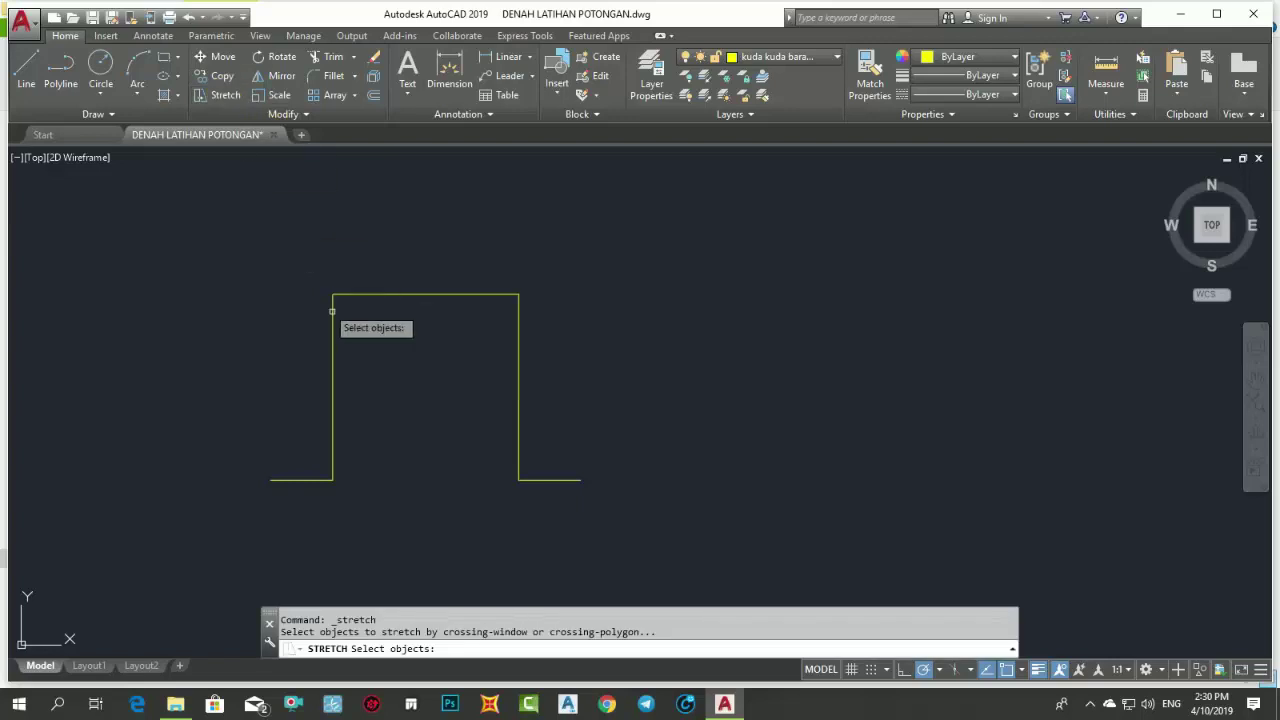
{"action": "left_click", "coordinate": [334, 306]}
{"action": "left_click", "coordinate": [309, 246]}
{"action": "key", "text": "Return"}
{"action": "left_click", "coordinate": [334, 296]}
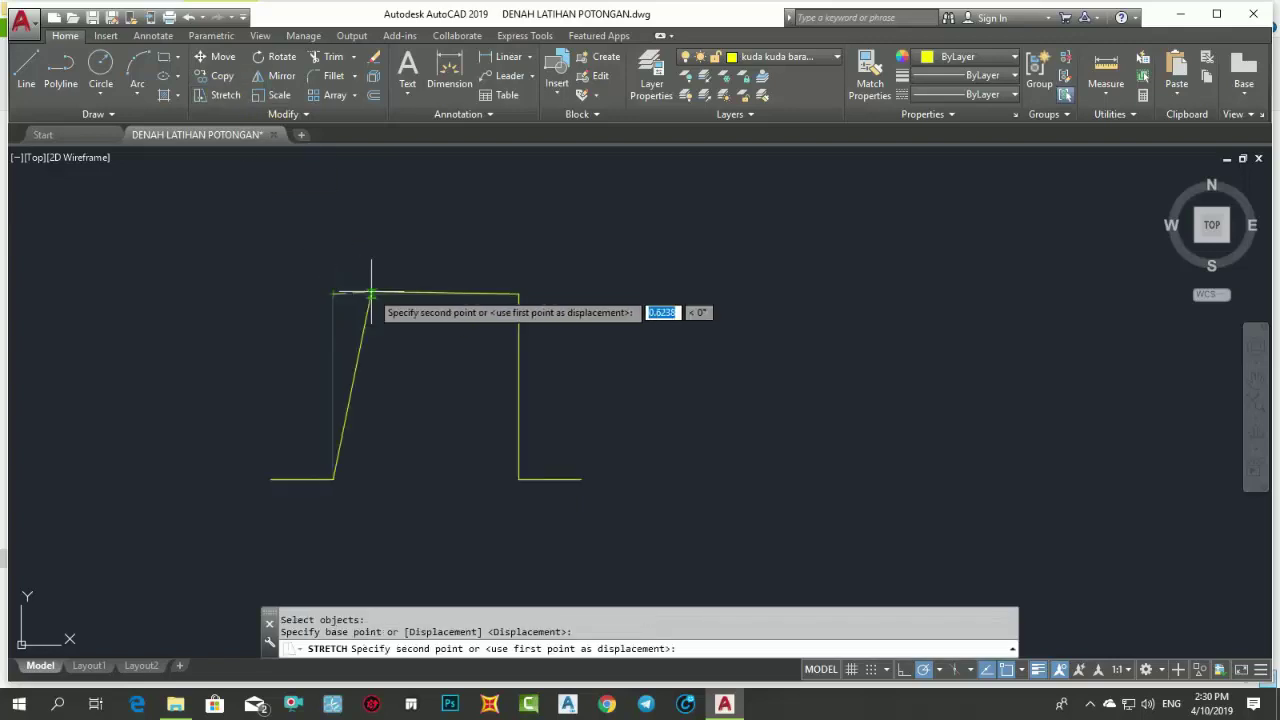
{"action": "type", "text": "0."}
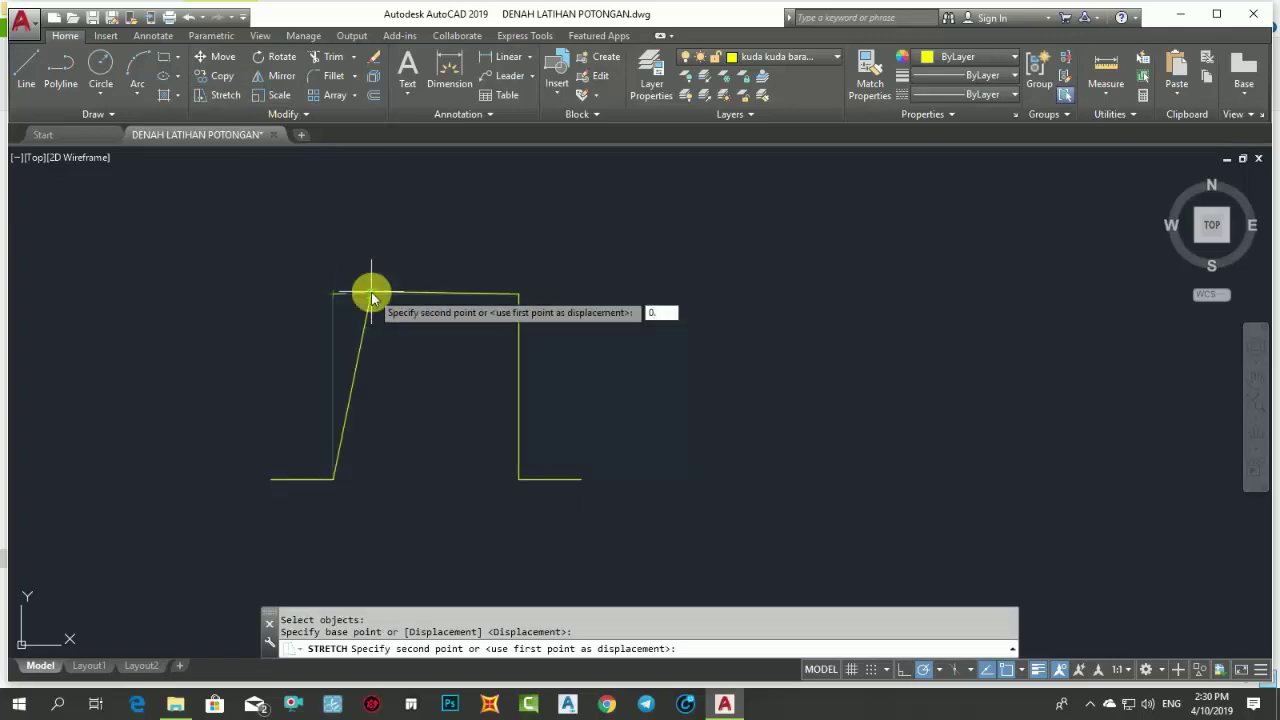
{"action": "type", "text": "5"}
{"action": "key", "text": "Return"}
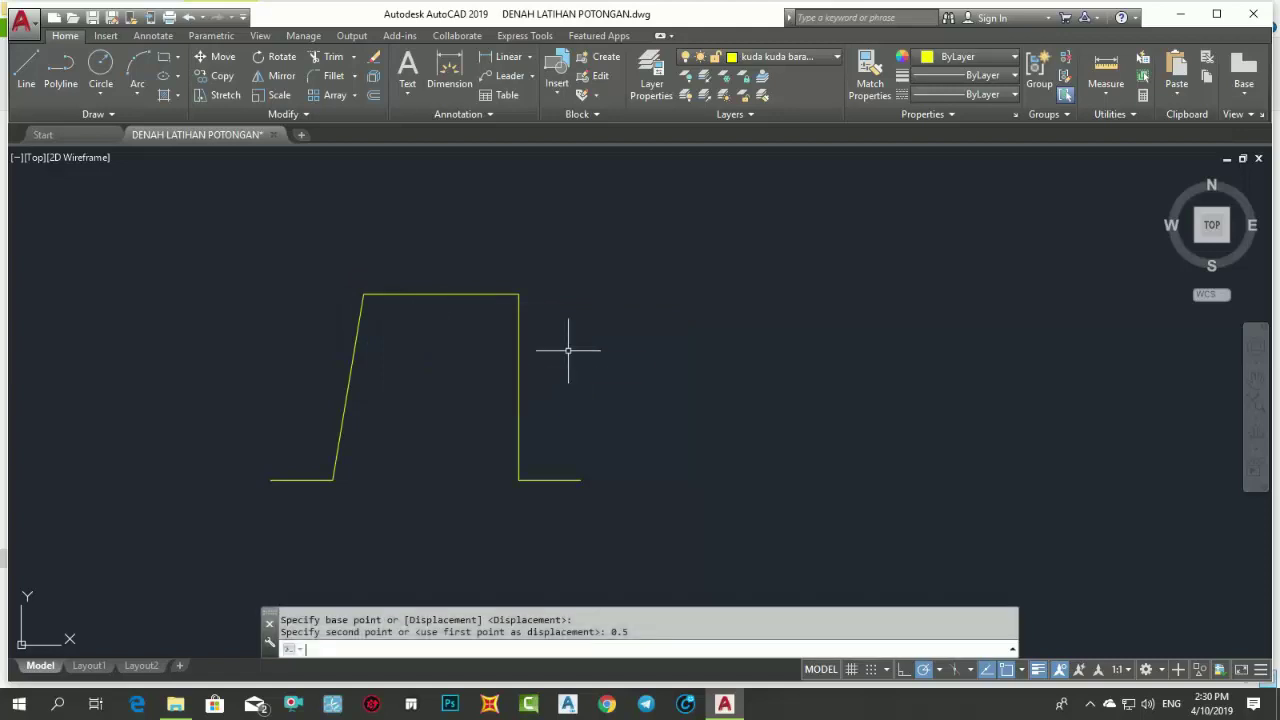
- Stretch the top-right corner 0.5 units left to match
{"action": "key", "text": "Return"}
{"action": "left_click", "coordinate": [562, 348]}
{"action": "left_click", "coordinate": [490, 276]}
{"action": "key", "text": "Return"}
{"action": "left_click", "coordinate": [518, 294]}
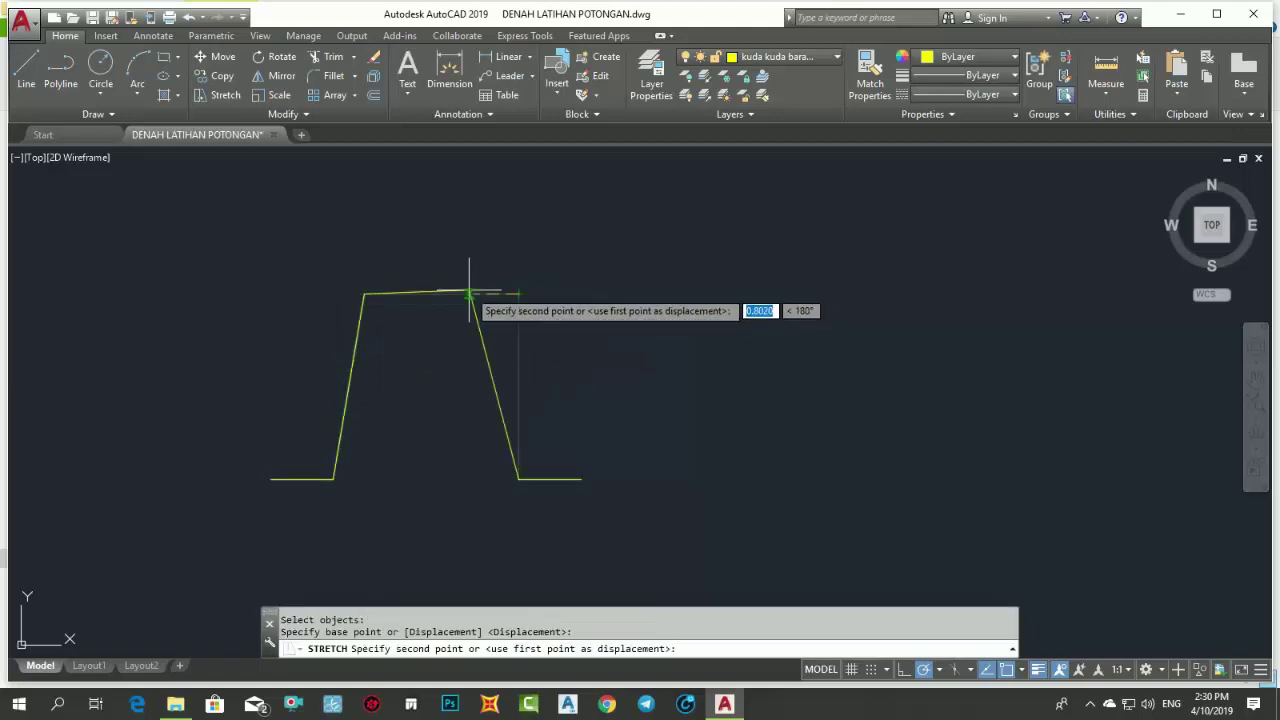
{"action": "left_click", "coordinate": [469, 294]}
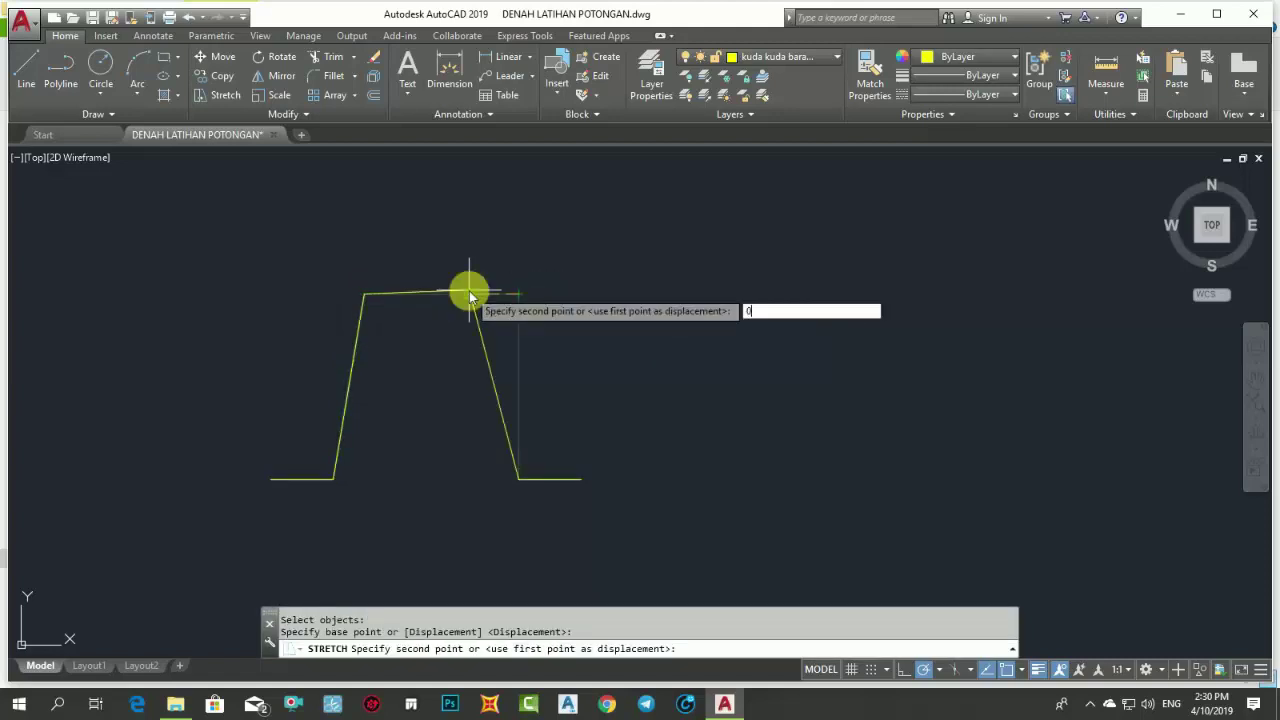
{"action": "type", "text": ".5"}
{"action": "key", "text": "Return"}
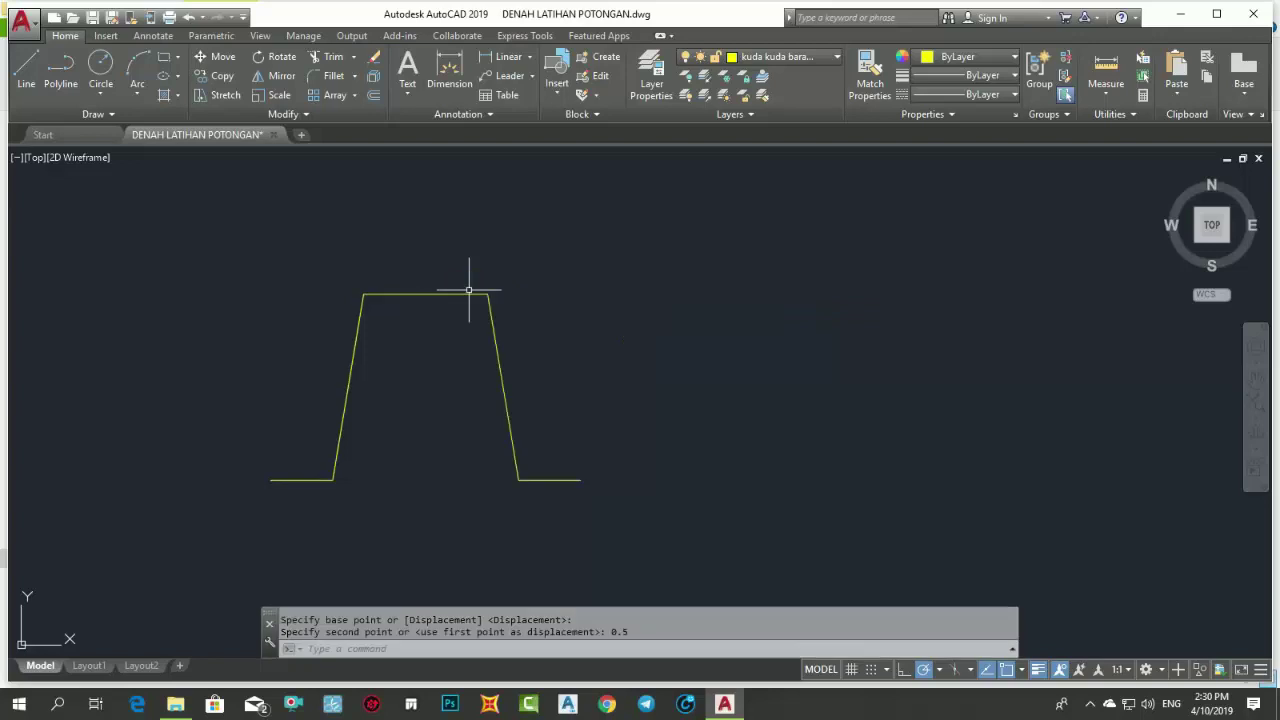
{"action": "scroll", "coordinate": [520, 325], "scroll_direction": "down", "scroll_amount": 6}
{"action": "scroll", "coordinate": [474, 384], "scroll_direction": "up", "scroll_amount": 6}
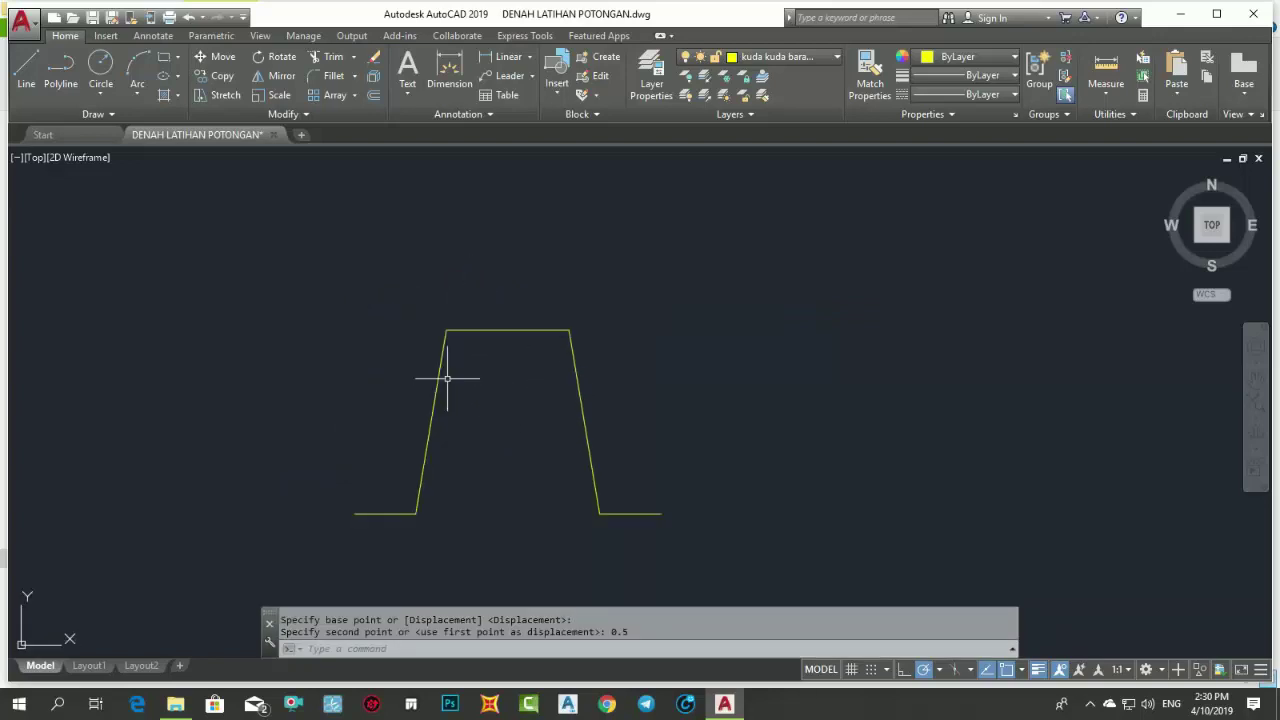
{"action": "type", "text": "c"}
- Offset the trapezoid profile by 0.2 units to create a parallel outline
{"action": "key", "text": "Return"}
{"action": "type", "text": "2"}
{"action": "key", "text": "Return"}
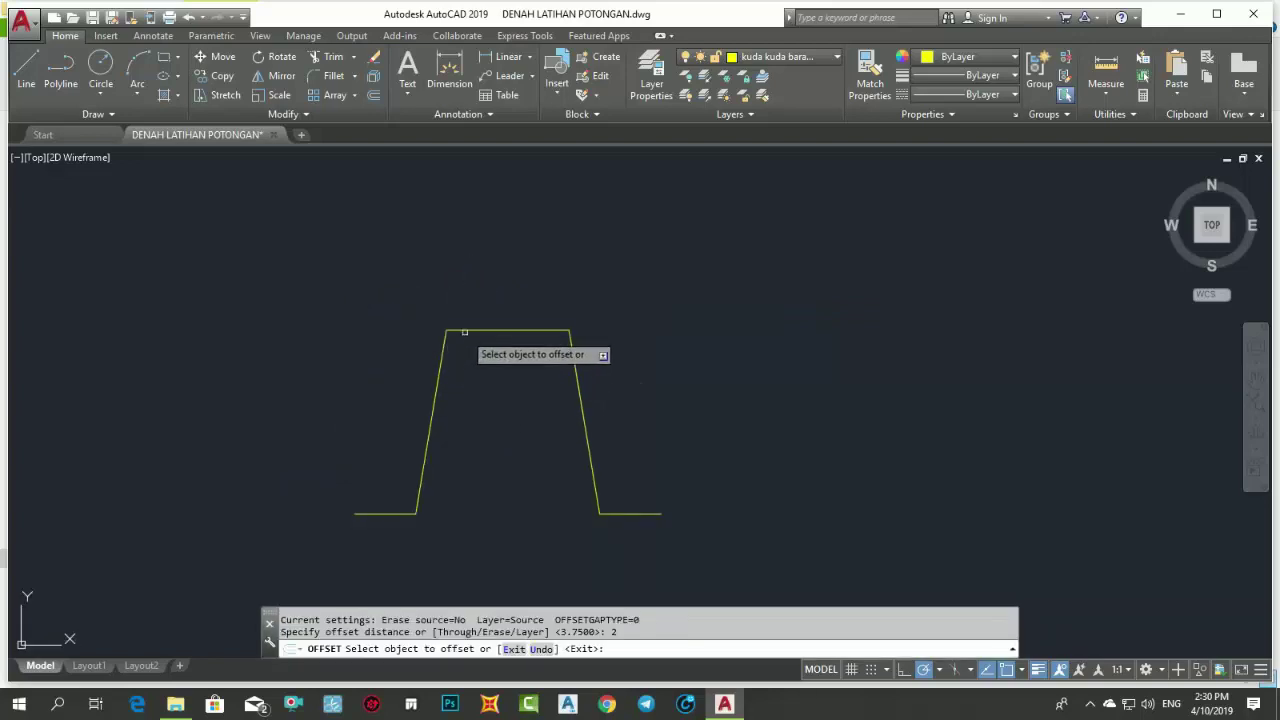
{"action": "left_click", "coordinate": [463, 331]}
{"action": "key", "text": "Escape"}
{"action": "key", "text": "Escape"}
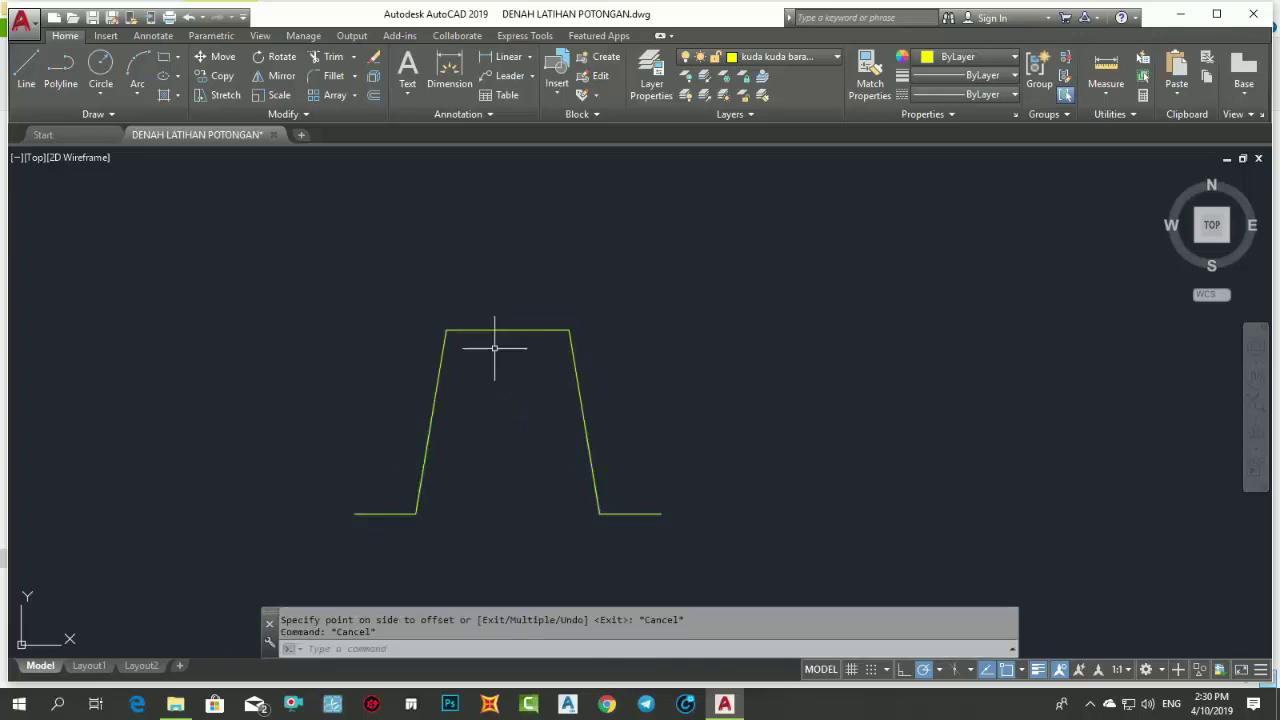
{"action": "key", "text": "Escape"}
{"action": "key", "text": "Return"}
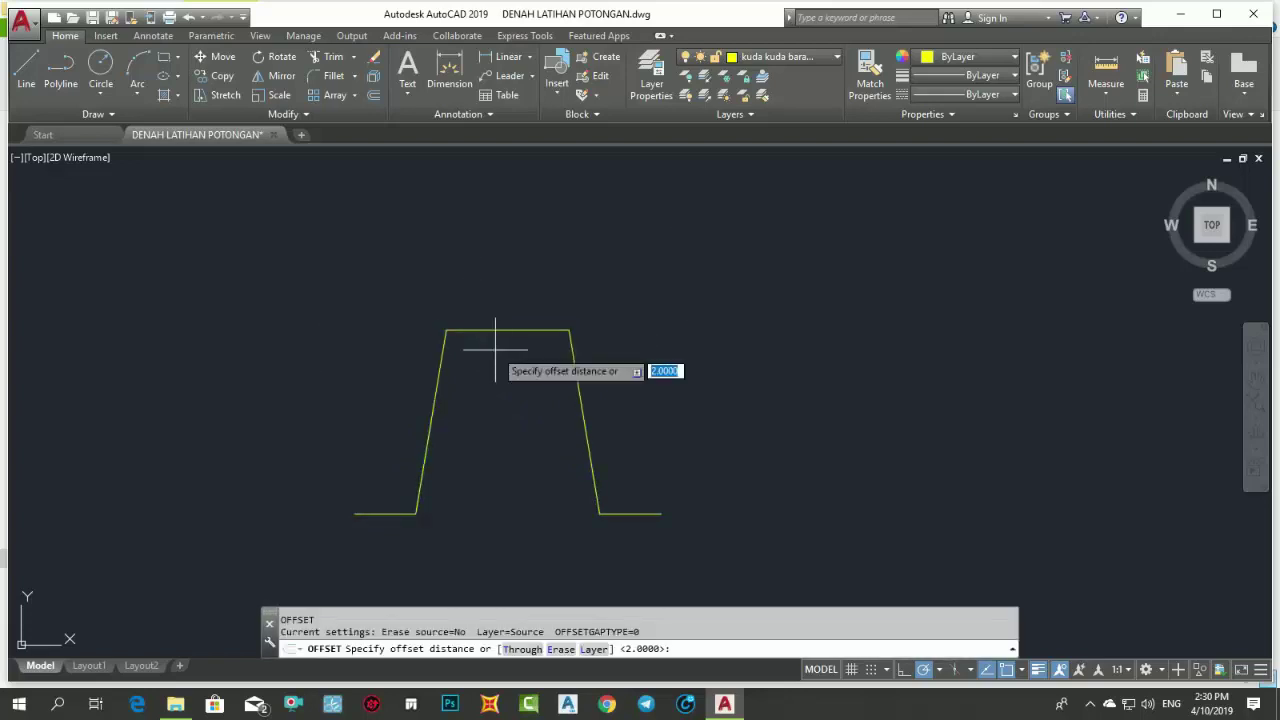
{"action": "type", "text": "0.2"}
{"action": "key", "text": "Return"}
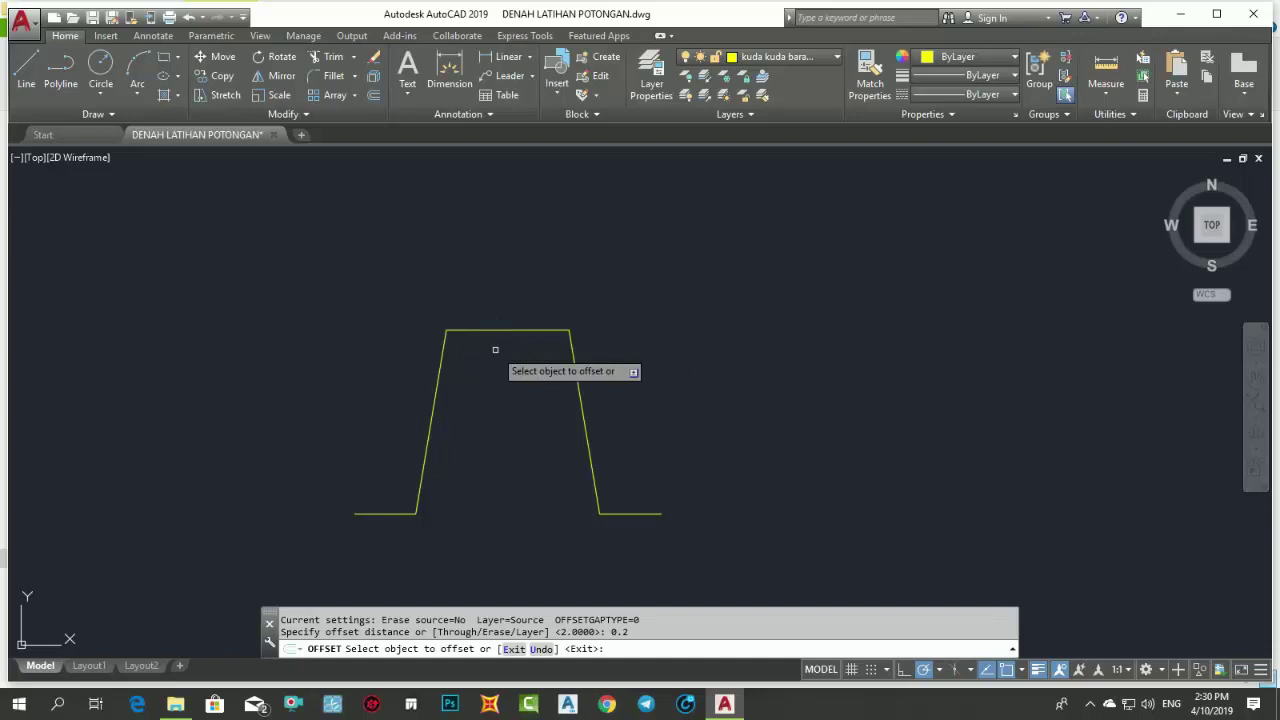
{"action": "left_click", "coordinate": [500, 330]}
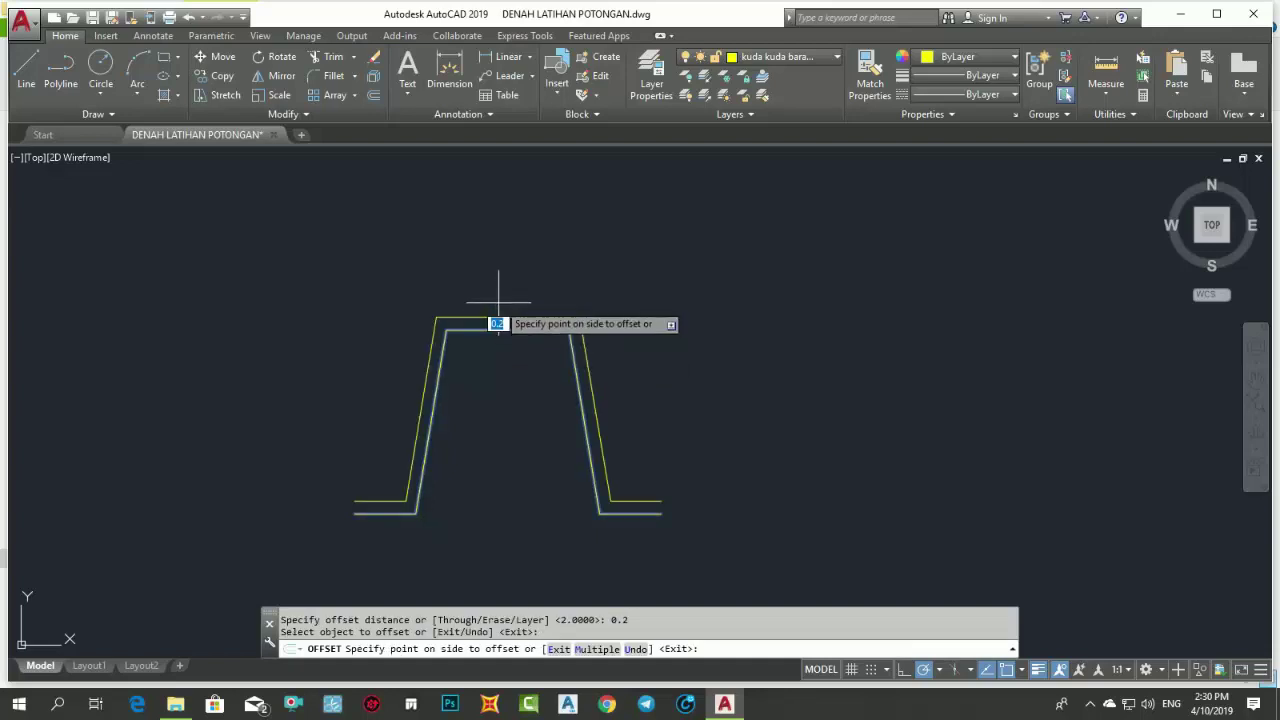
{"action": "left_click", "coordinate": [502, 292]}
{"action": "scroll", "coordinate": [507, 320], "scroll_direction": "down", "scroll_amount": 4}
{"action": "key", "text": "Escape"}
- Close the right foot gap between the two outlines with a short line
{"action": "type", "text": "l"}
{"action": "key", "text": "Return"}
{"action": "scroll", "coordinate": [540, 390], "scroll_direction": "up", "scroll_amount": 3}
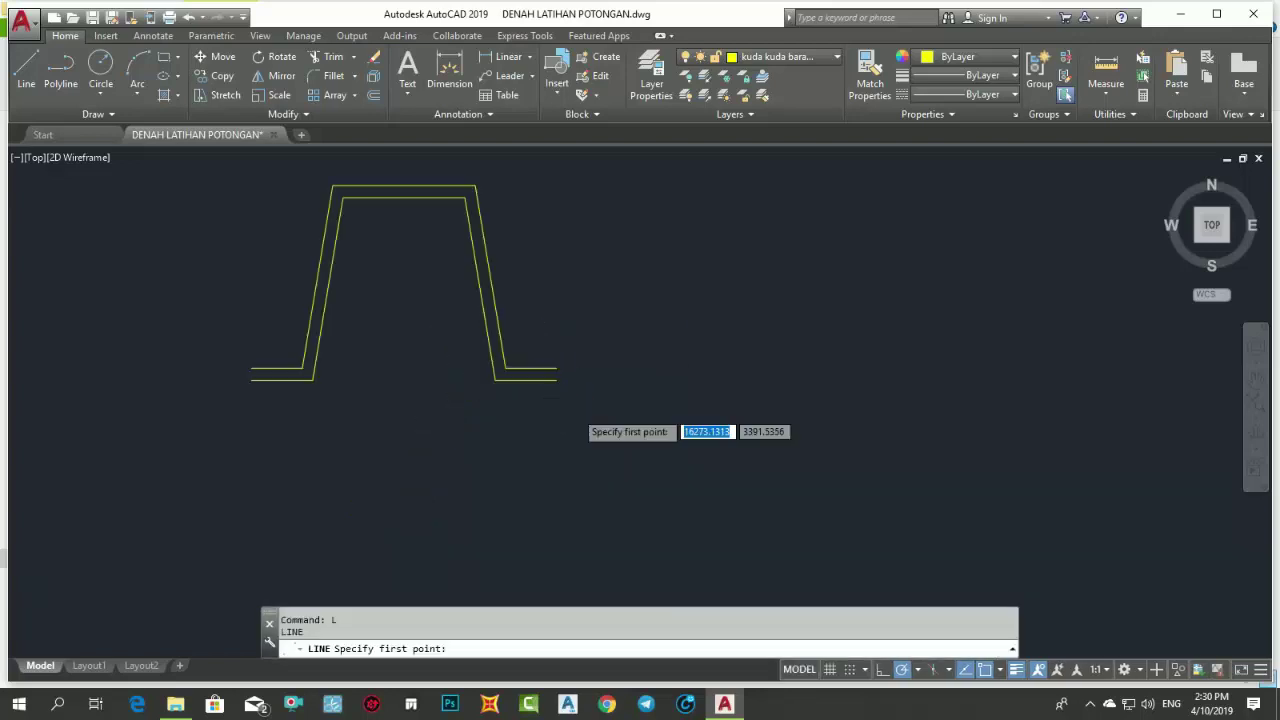
{"action": "scroll", "coordinate": [509, 294], "scroll_direction": "up", "scroll_amount": 2}
{"action": "left_click", "coordinate": [517, 305]}
{"action": "left_click", "coordinate": [517, 363]}
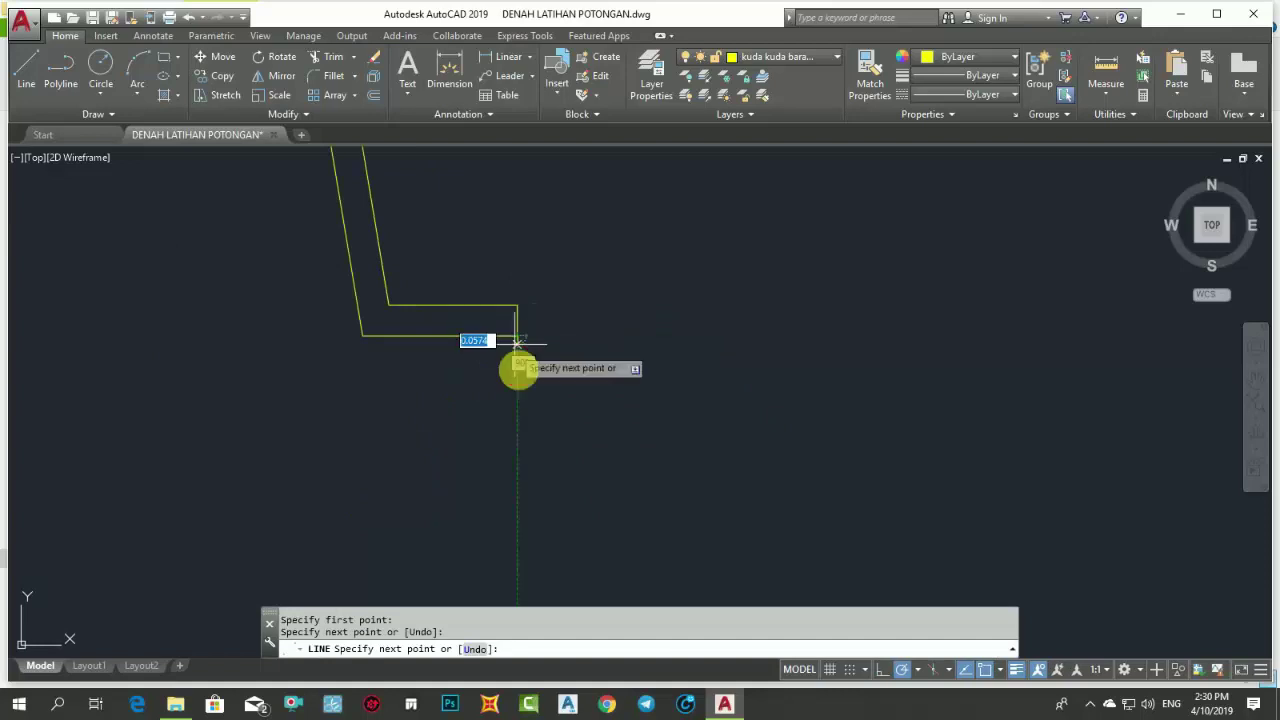
{"action": "key", "text": "Return"}
{"action": "scroll", "coordinate": [337, 357], "scroll_direction": "down", "scroll_amount": 3}
{"action": "scroll", "coordinate": [300, 354], "scroll_direction": "up", "scroll_amount": 3}
- Close the left foot gap between the two outlines with a short line
{"action": "key", "text": "Return"}
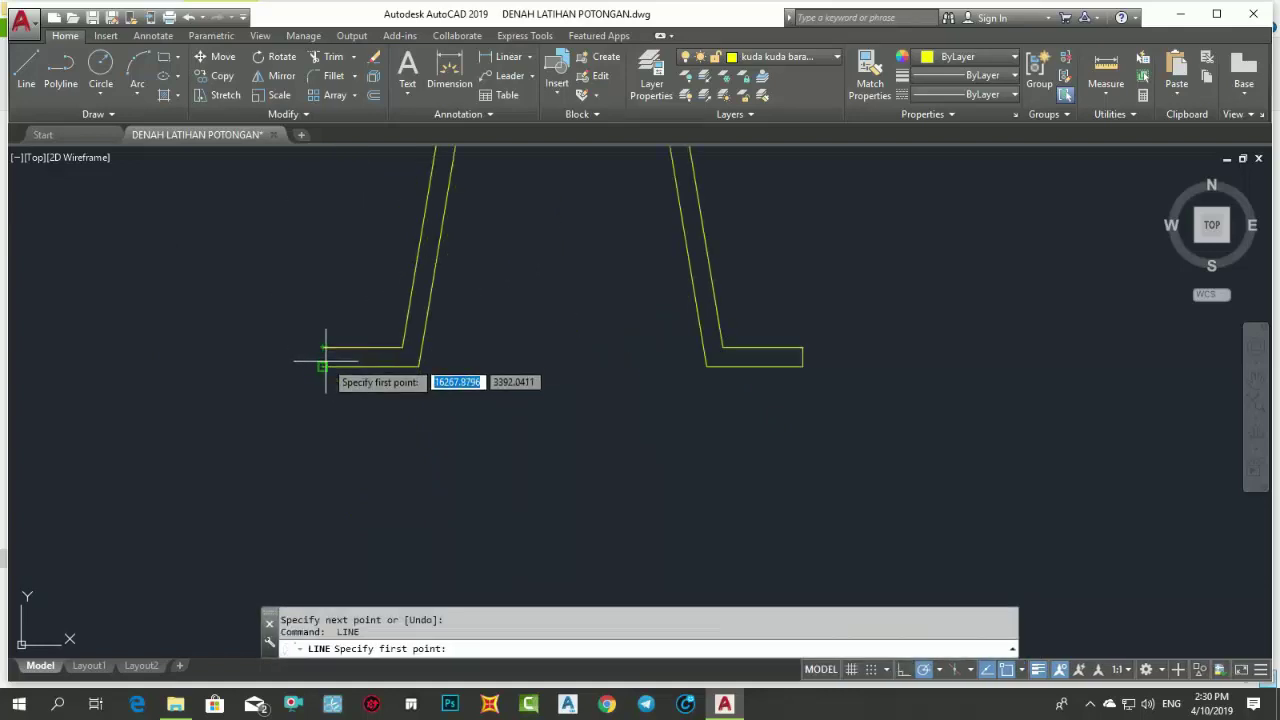
{"action": "left_click", "coordinate": [322, 350]}
{"action": "key", "text": "Return"}
{"action": "scroll", "coordinate": [420, 385], "scroll_direction": "down", "scroll_amount": 4}
{"action": "scroll", "coordinate": [389, 394], "scroll_direction": "up", "scroll_amount": 2}
{"action": "scroll", "coordinate": [440, 390], "scroll_direction": "up", "scroll_amount": 3}
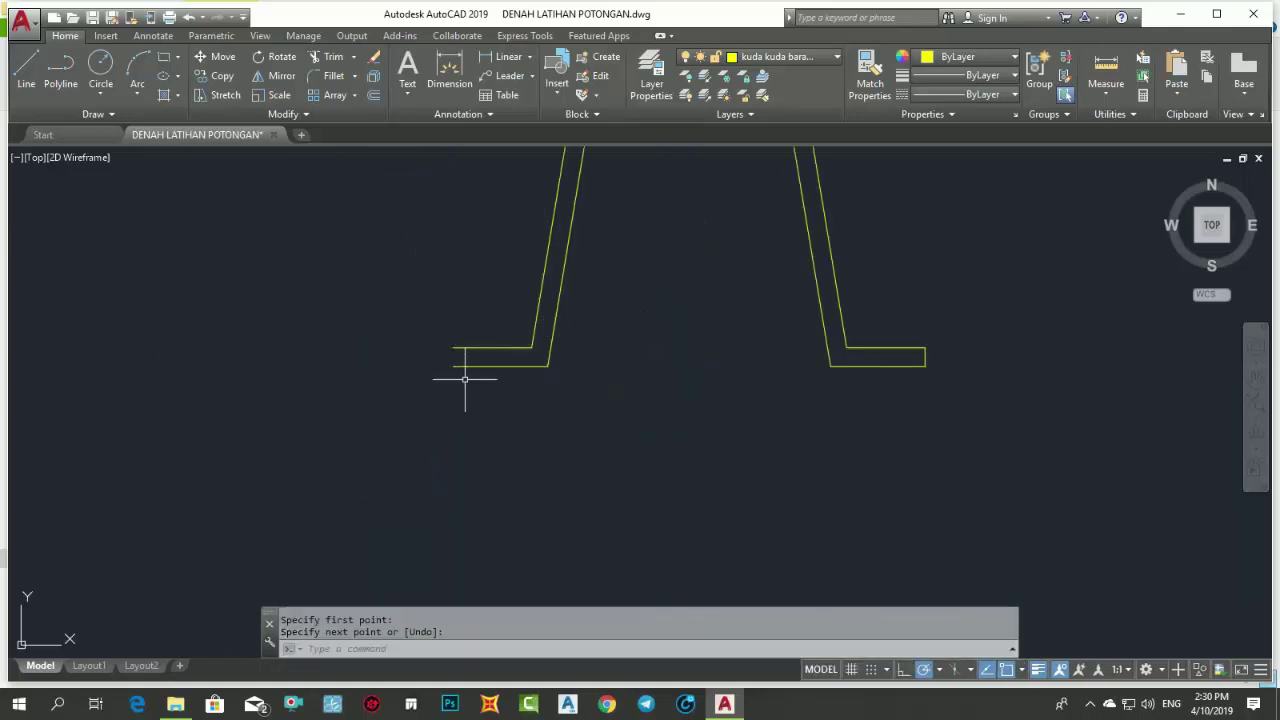
{"action": "key", "text": "Return"}
{"action": "left_click", "coordinate": [453, 365]}
{"action": "key", "text": "Return"}
{"action": "scroll", "coordinate": [558, 401], "scroll_direction": "down", "scroll_amount": 5}
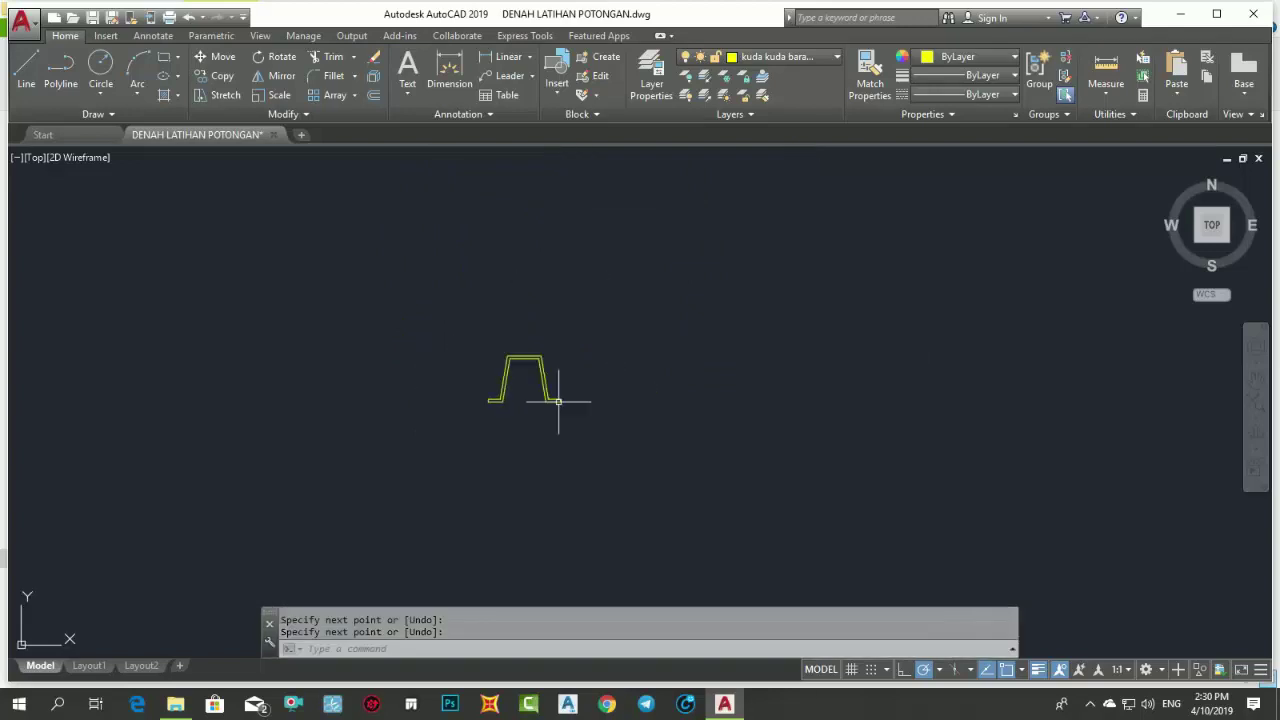
{"action": "middle_click_drag", "start_coordinate": [418, 425], "coordinate": [386, 411]}
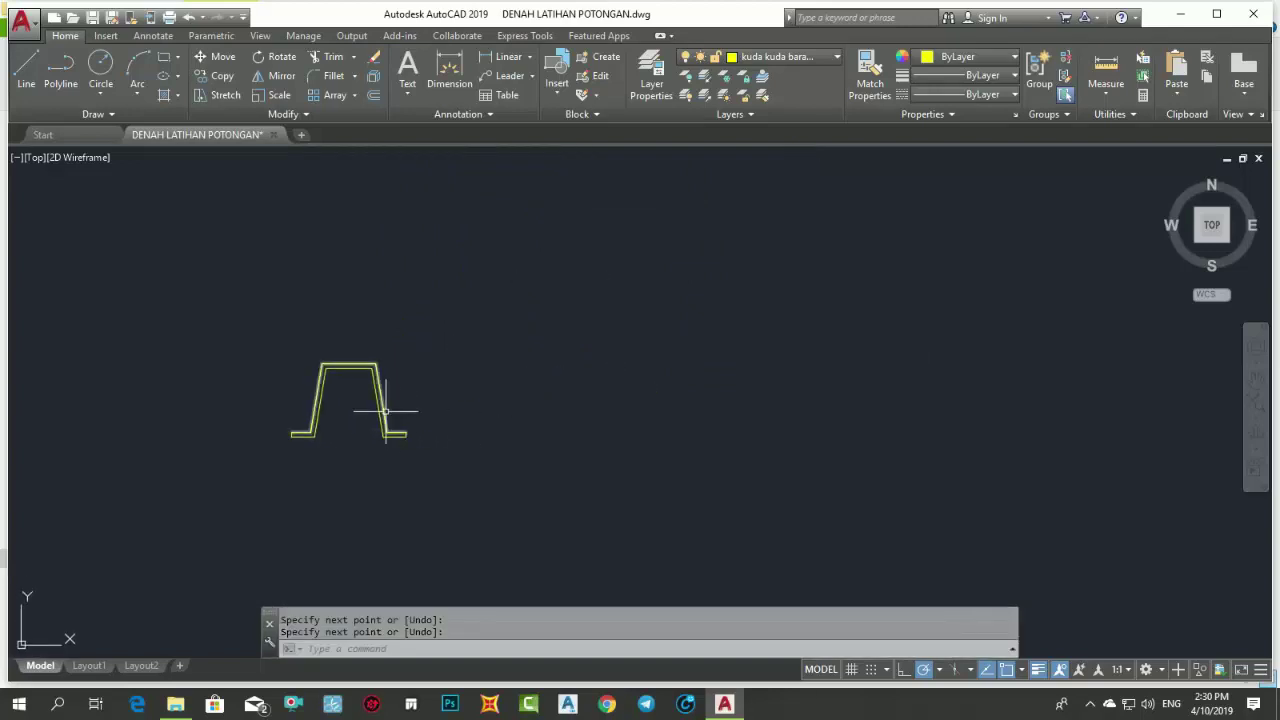
{"action": "scroll", "coordinate": [384, 402], "scroll_direction": "up", "scroll_amount": 2}
- Draw a 1×1 square to the right of the cap profile
{"action": "middle_click_drag", "start_coordinate": [394, 363], "coordinate": [371, 363]}
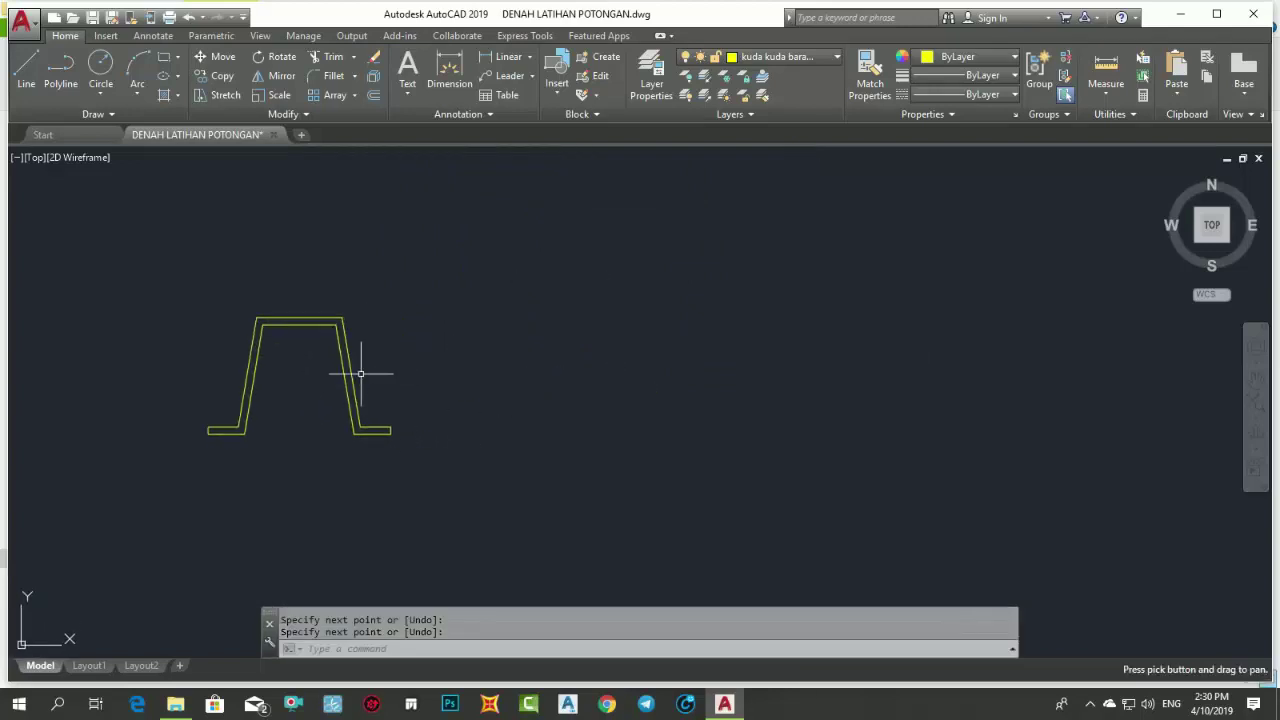
{"action": "left_click", "coordinate": [164, 57]}
{"action": "left_click", "coordinate": [633, 372]}
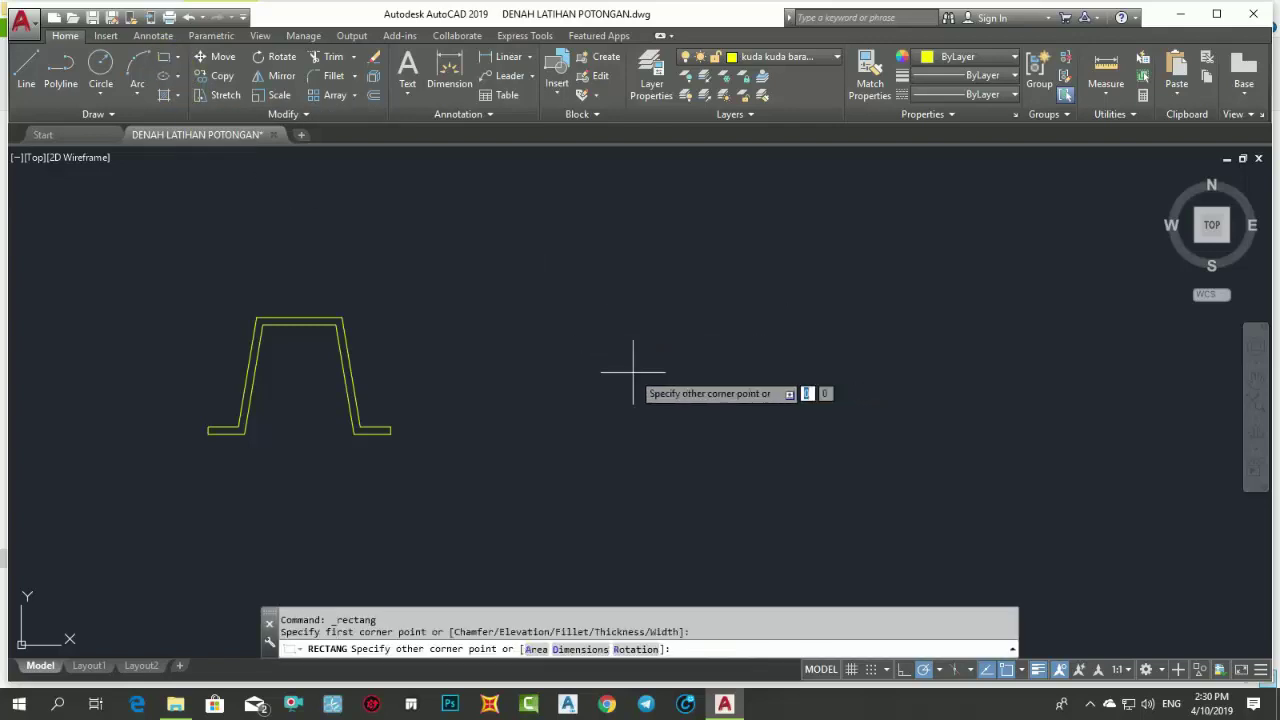
{"action": "key", "text": "Tab"}
{"action": "type", "text": "1"}
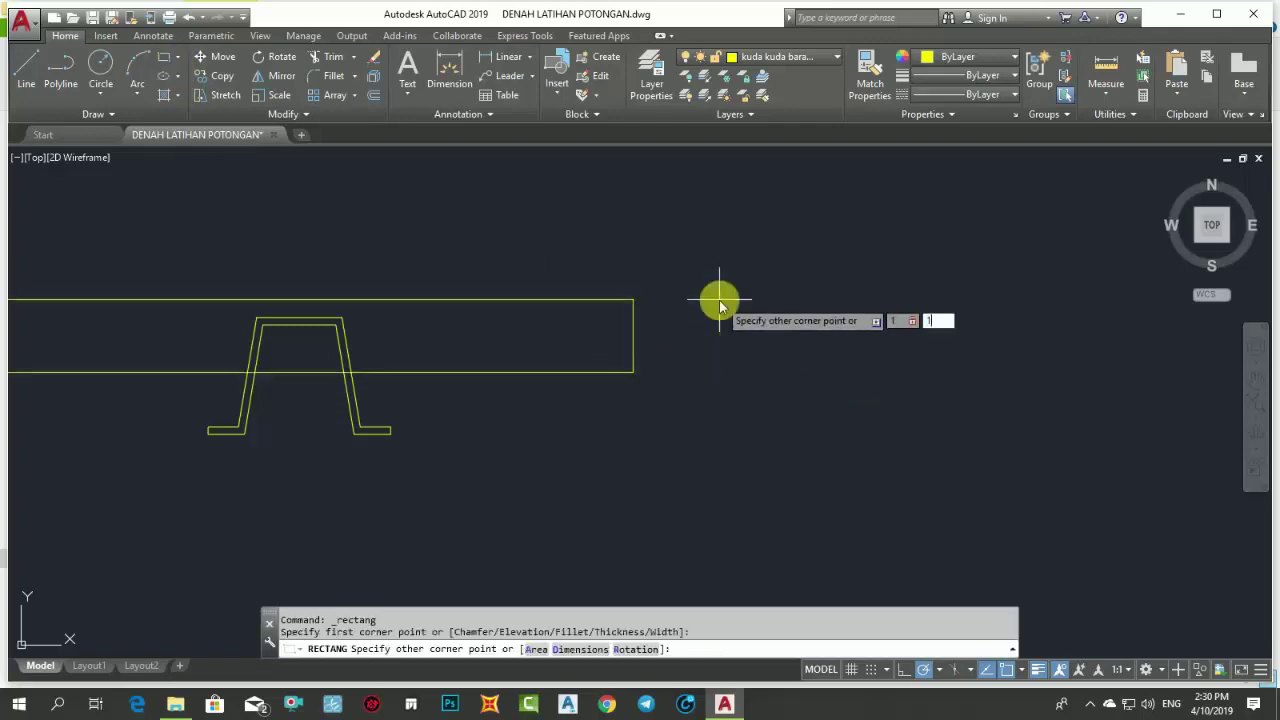
{"action": "key", "text": "Return"}
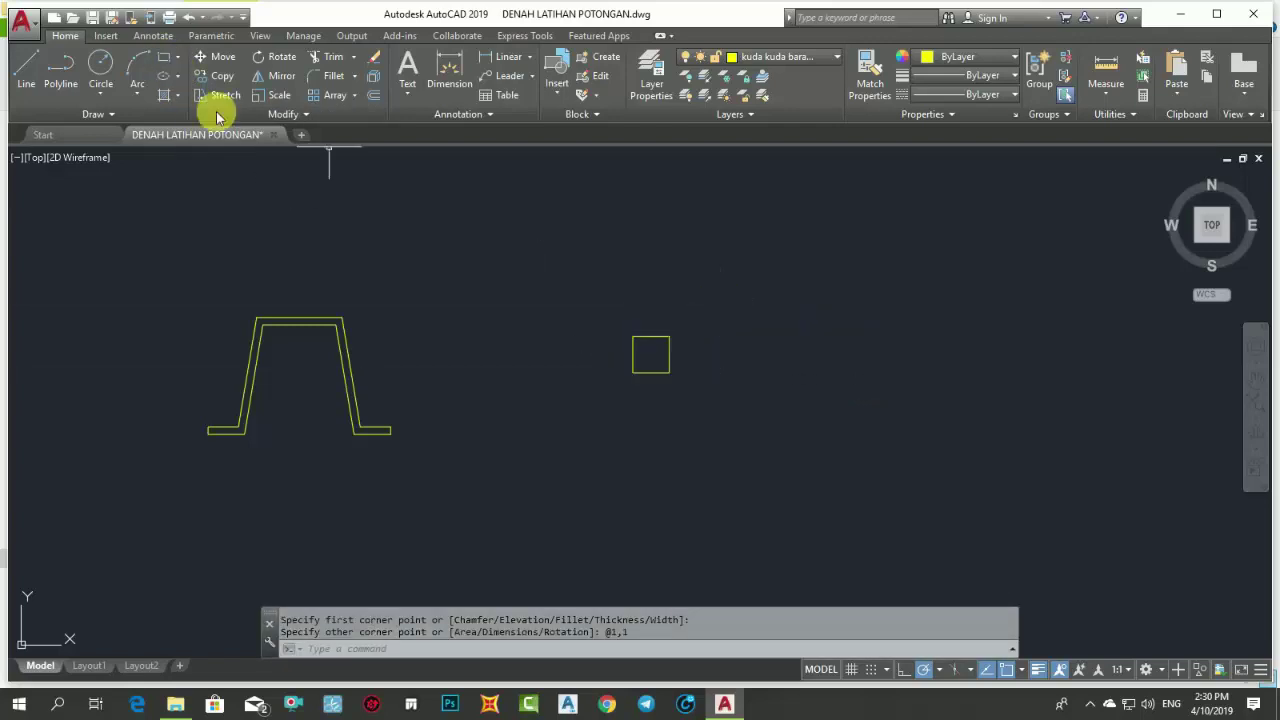
- Draw a 30×3 rectangle below the profile
{"action": "left_click", "coordinate": [160, 62]}
{"action": "middle_click_drag", "start_coordinate": [286, 271], "coordinate": [256, 455]}
{"action": "left_click", "coordinate": [436, 430]}
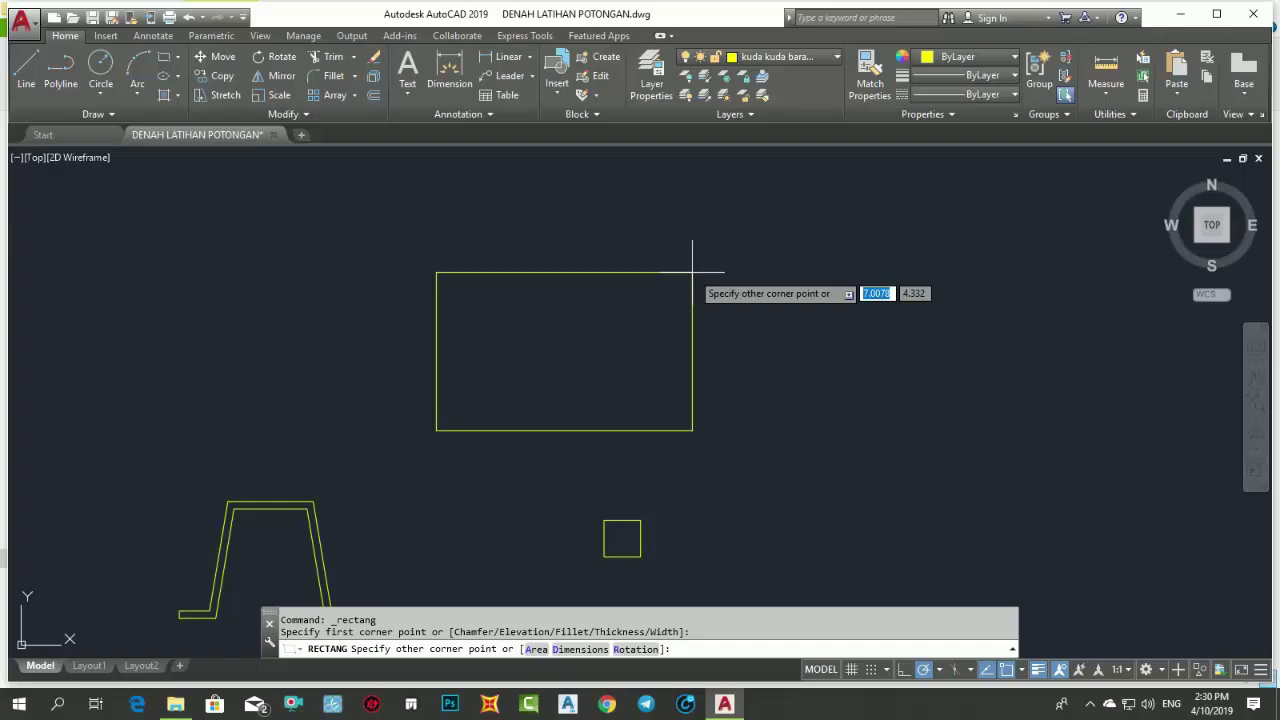
{"action": "type", "text": ",3"}
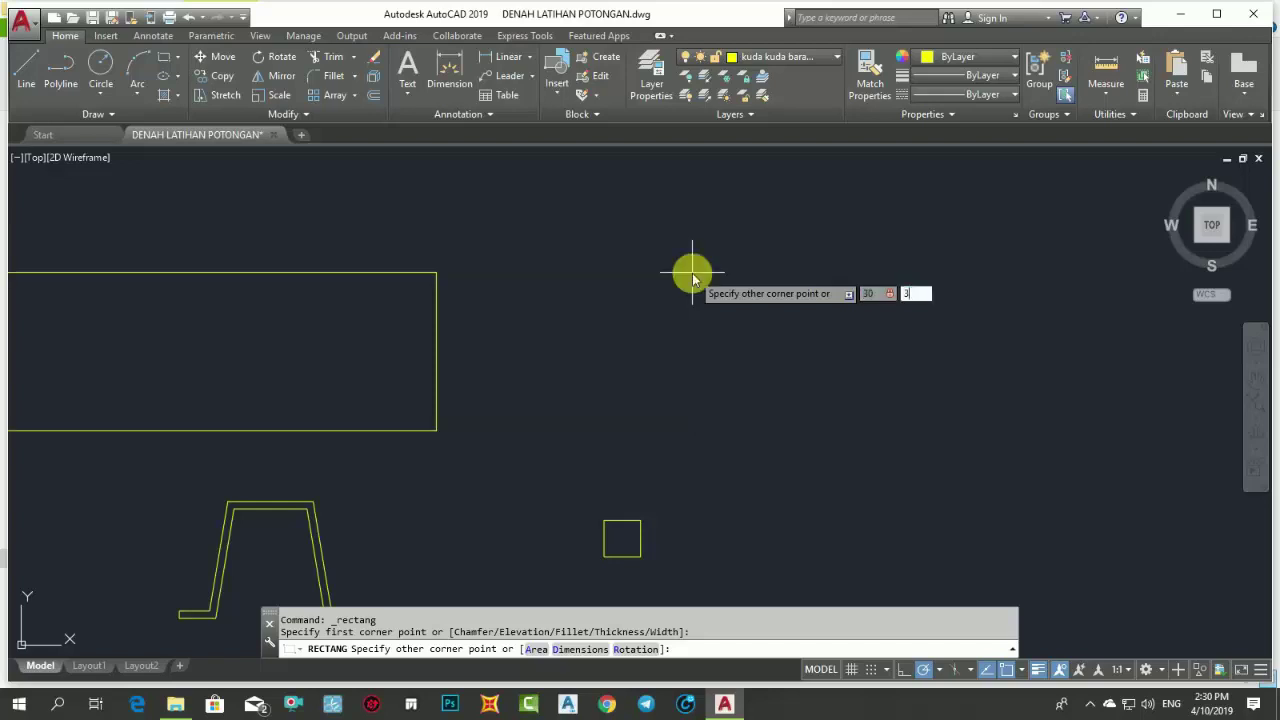
{"action": "key", "text": "Return"}
- Draw a centre line across the rectangle between its edge midpoints
{"action": "scroll", "coordinate": [524, 370], "scroll_direction": "down", "scroll_amount": 5}
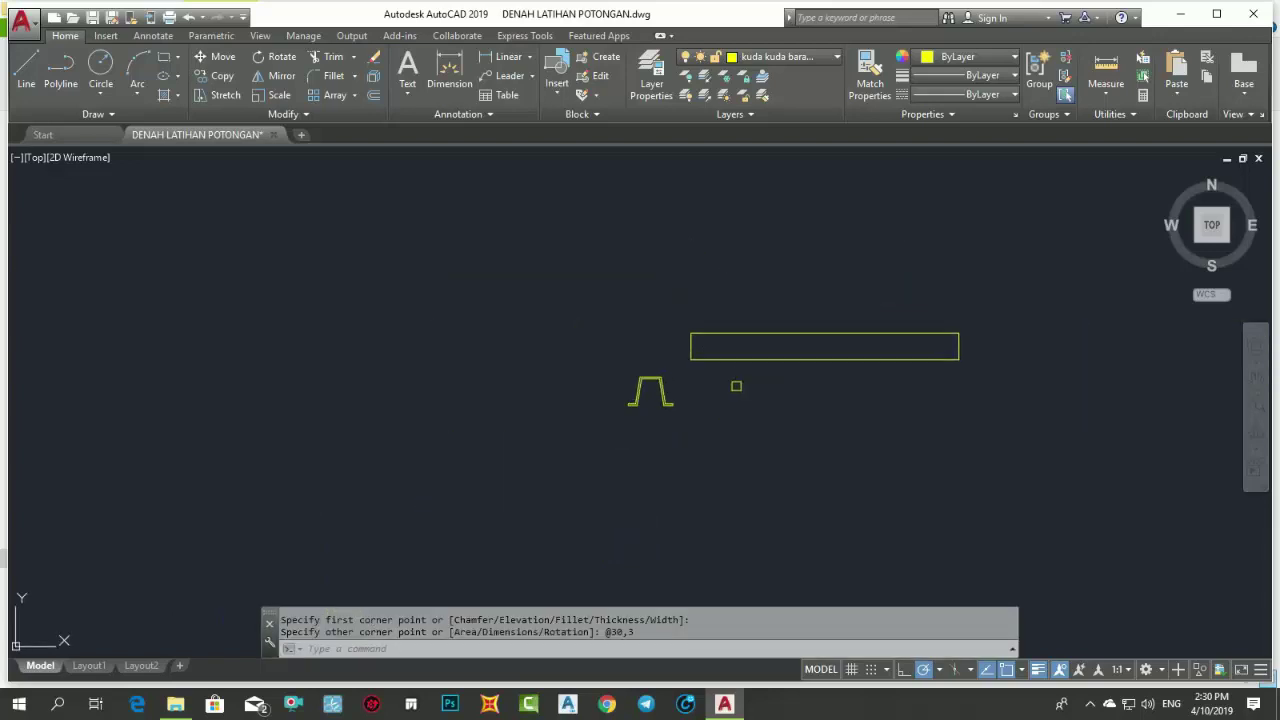
{"action": "scroll", "coordinate": [525, 369], "scroll_direction": "up", "scroll_amount": 4}
{"action": "type", "text": "l"}
{"action": "key", "text": "Return"}
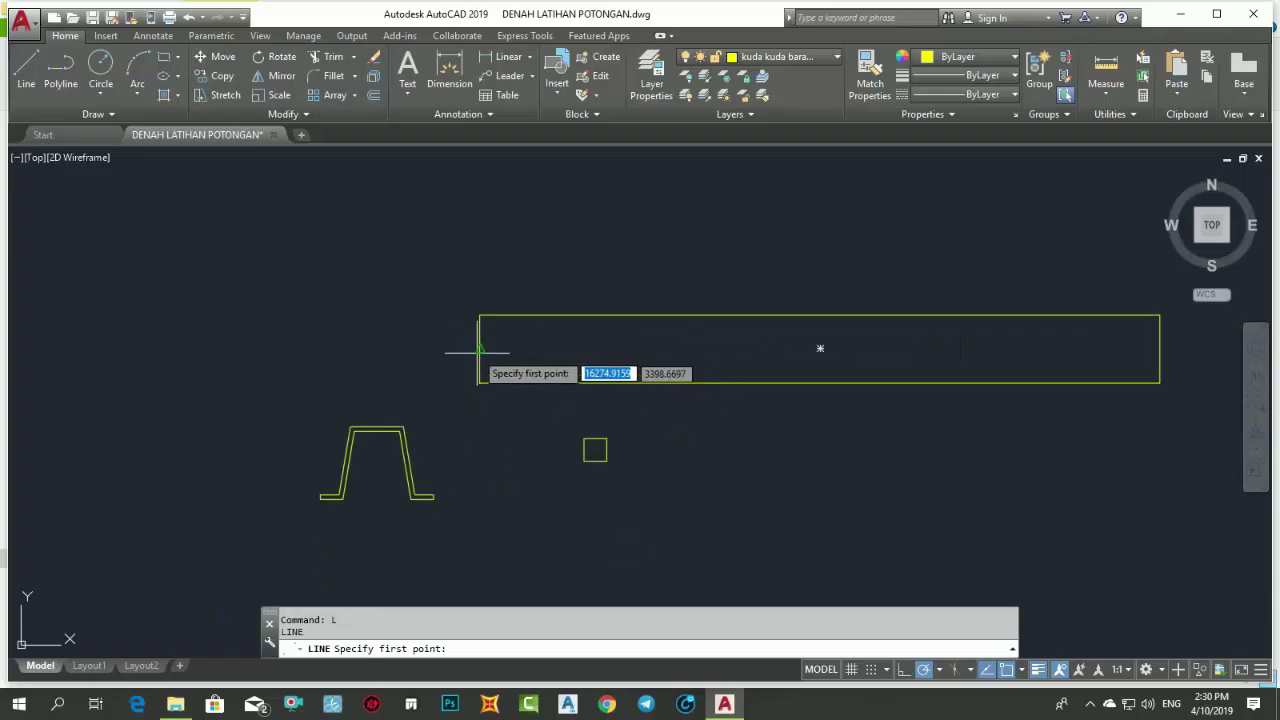
{"action": "left_click", "coordinate": [481, 348]}
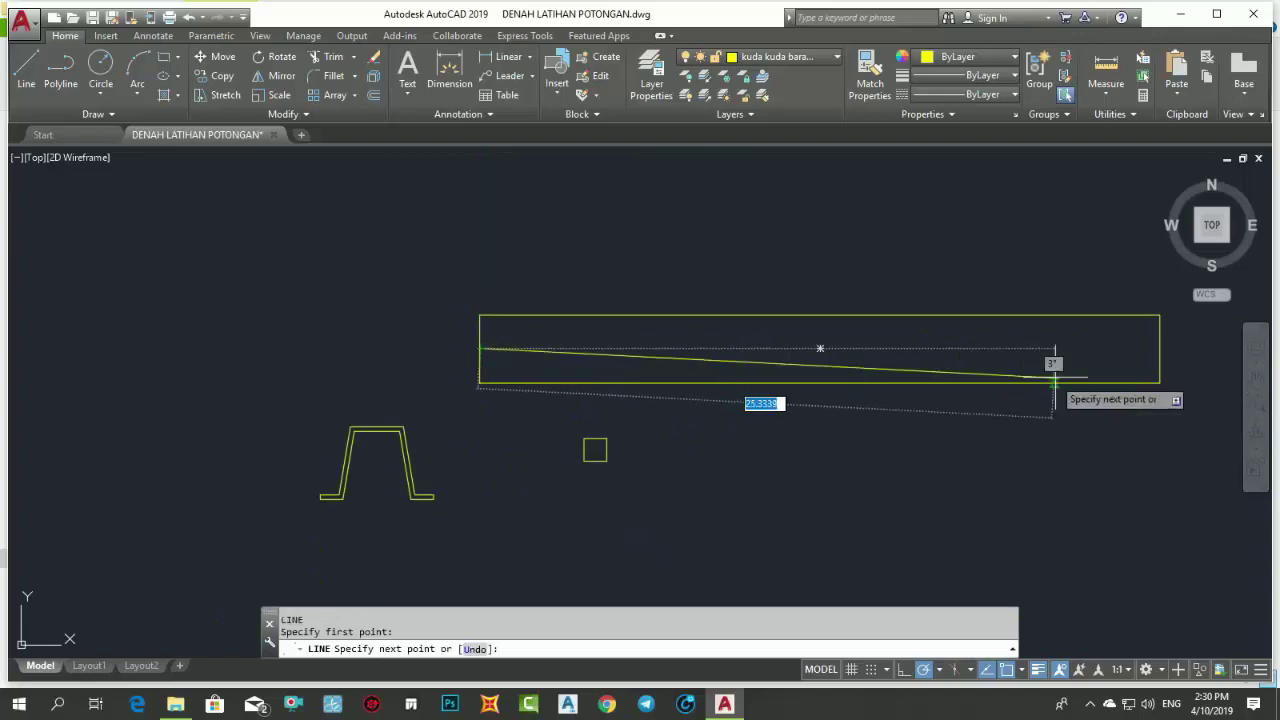
{"action": "left_click", "coordinate": [1150, 348]}
{"action": "key", "text": "Return"}
- Move the small square to the rectangle's corner
{"action": "left_click", "coordinate": [723, 500]}
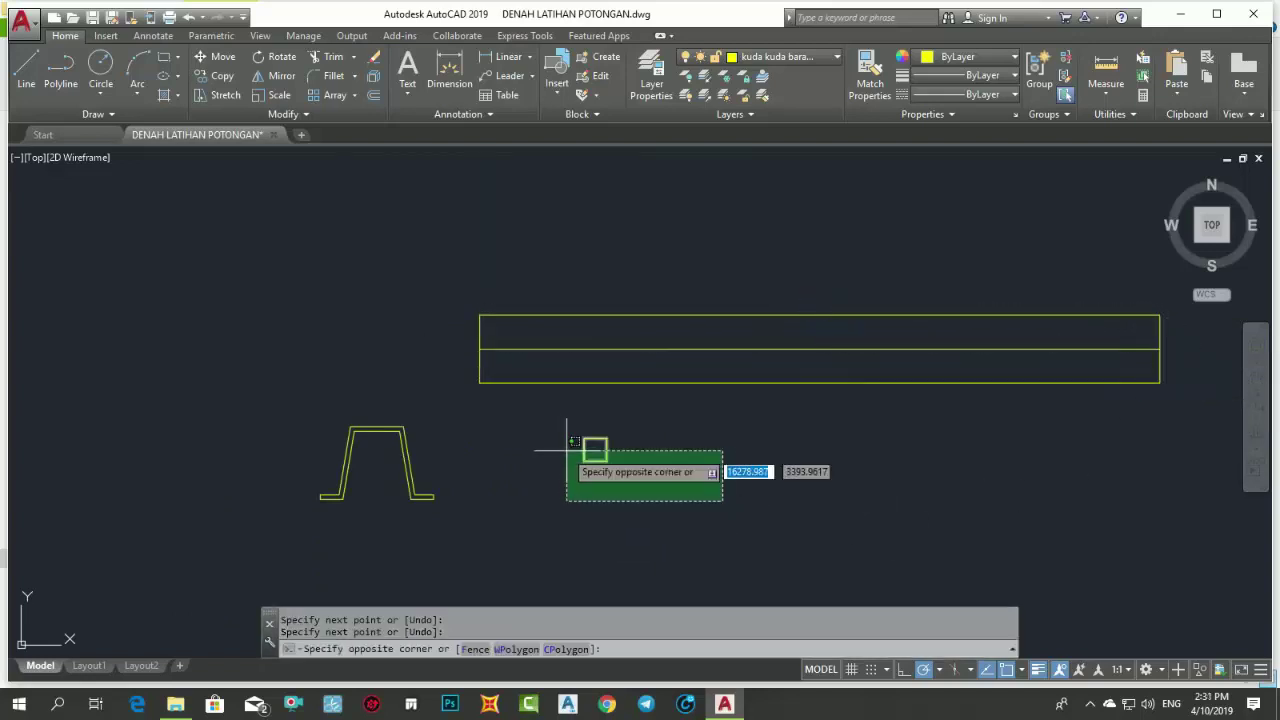
{"action": "left_click", "coordinate": [567, 450]}
{"action": "key", "text": "Return"}
{"action": "left_click", "coordinate": [595, 449]}
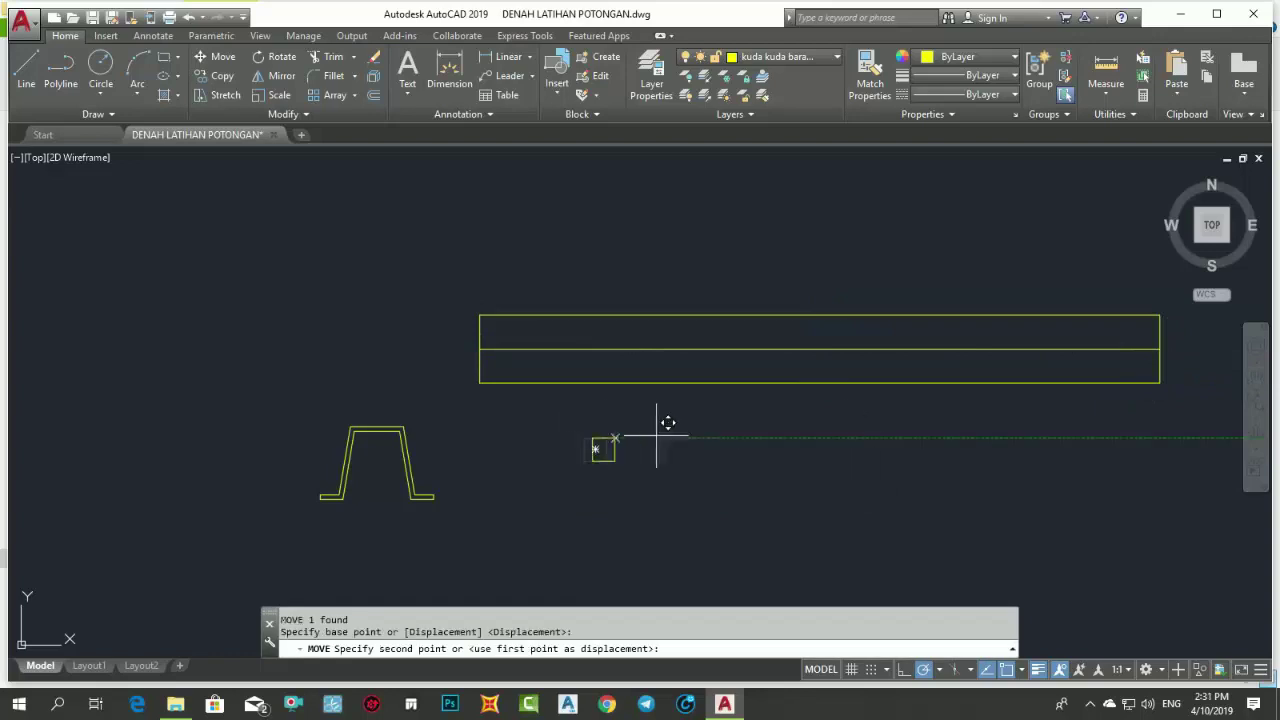
{"action": "left_click", "coordinate": [1160, 382]}
- Select the 30×3 rectangle and its centre line to erase them
{"action": "middle_click_drag", "start_coordinate": [808, 443], "coordinate": [334, 460]}
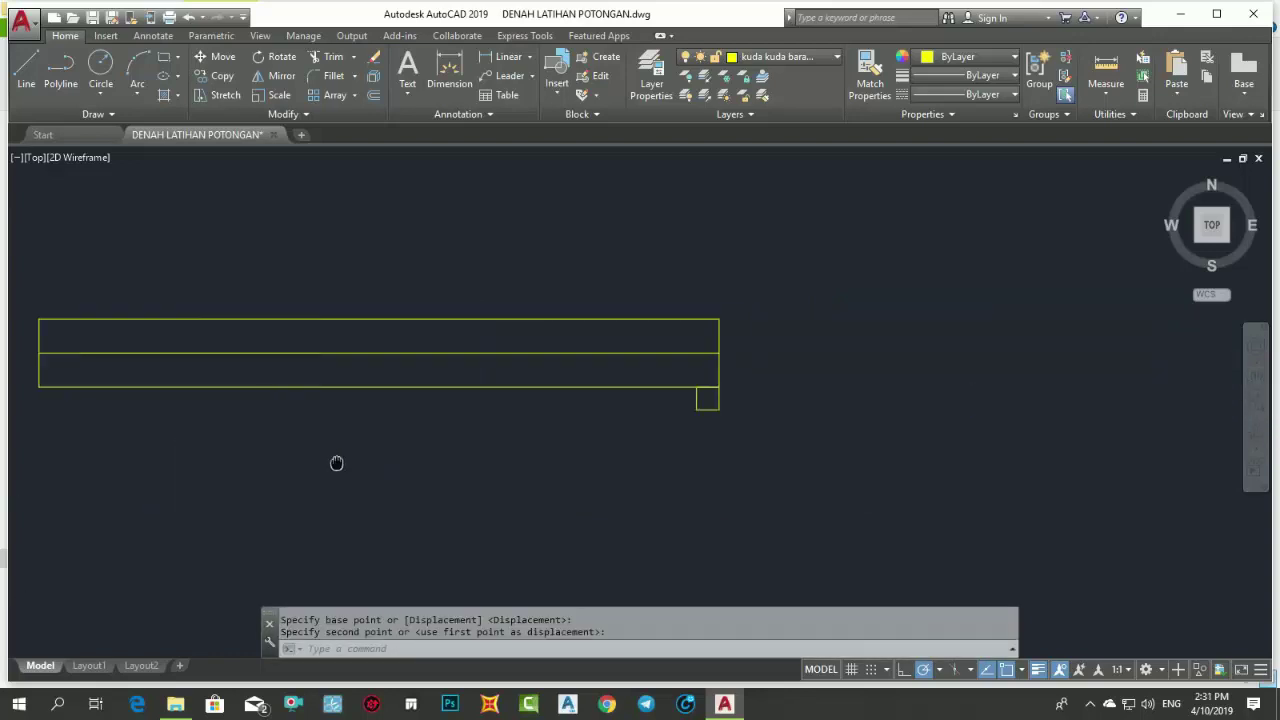
{"action": "scroll", "coordinate": [535, 416], "scroll_direction": "down", "scroll_amount": 3}
{"action": "middle_click_drag", "start_coordinate": [680, 429], "coordinate": [825, 410]}
{"action": "scroll", "coordinate": [758, 393], "scroll_direction": "up", "scroll_amount": 3}
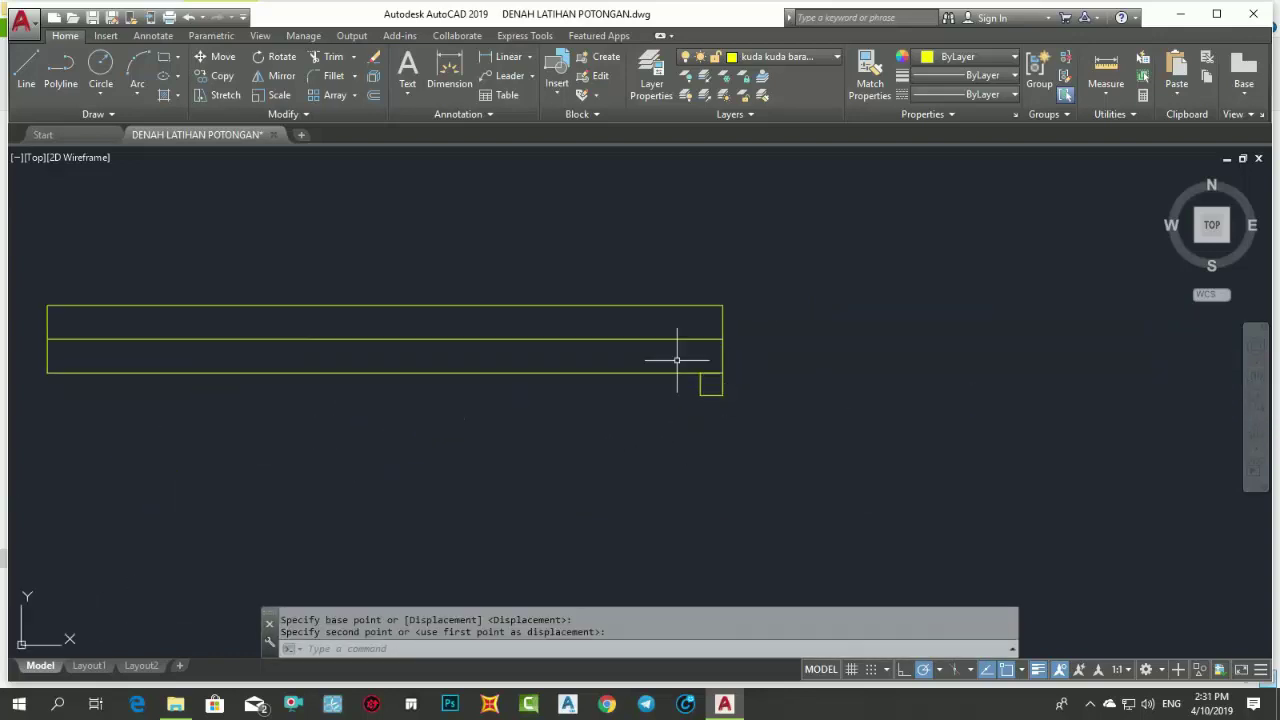
{"action": "left_click", "coordinate": [735, 348]}
{"action": "left_click", "coordinate": [596, 298]}
- Erase the old rectangle and centre line, then draw a new 30 by 2 rectangle
{"action": "type", "text": "e"}
{"action": "key", "text": "Return"}
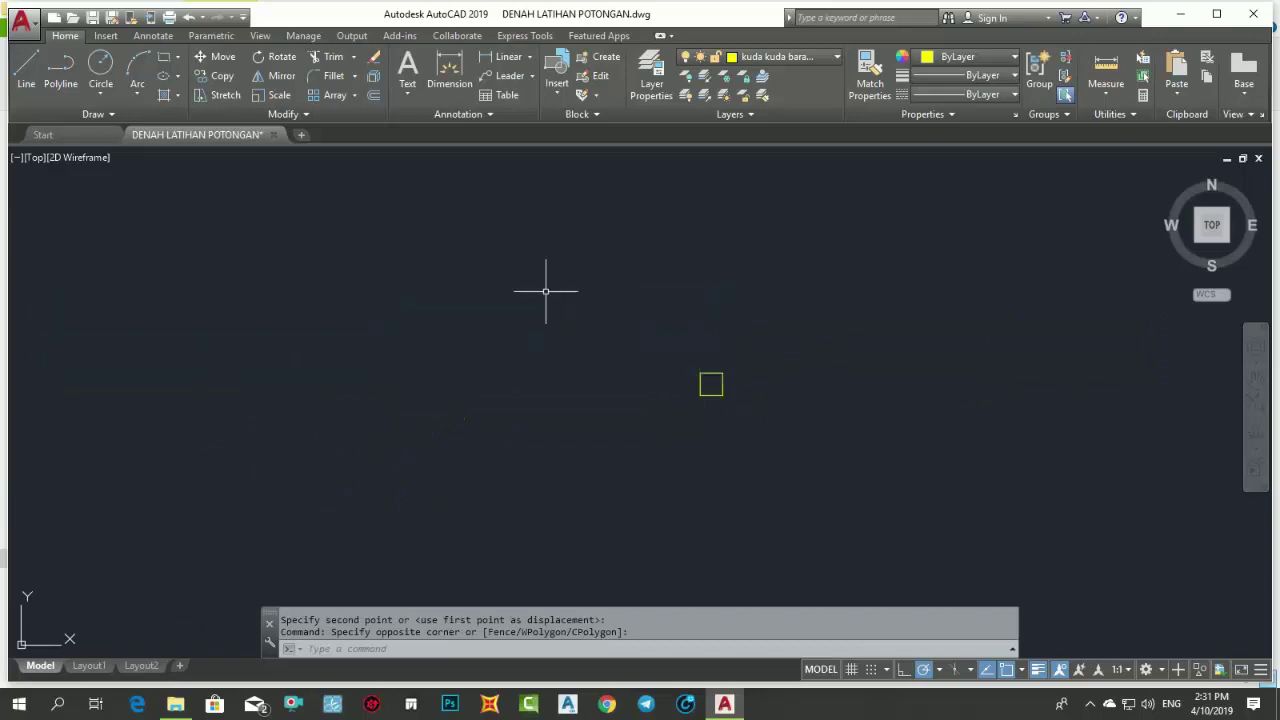
{"action": "left_click", "coordinate": [172, 66]}
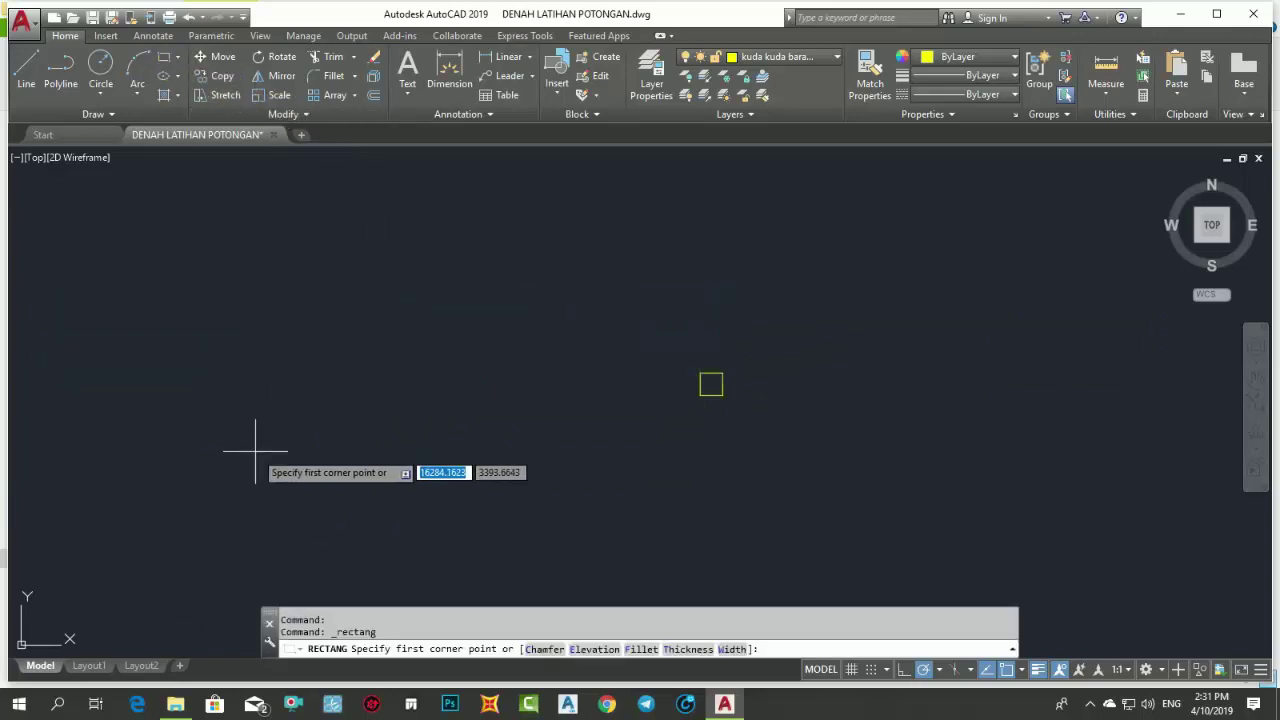
{"action": "left_click", "coordinate": [255, 451]}
{"action": "type", "text": "30"}
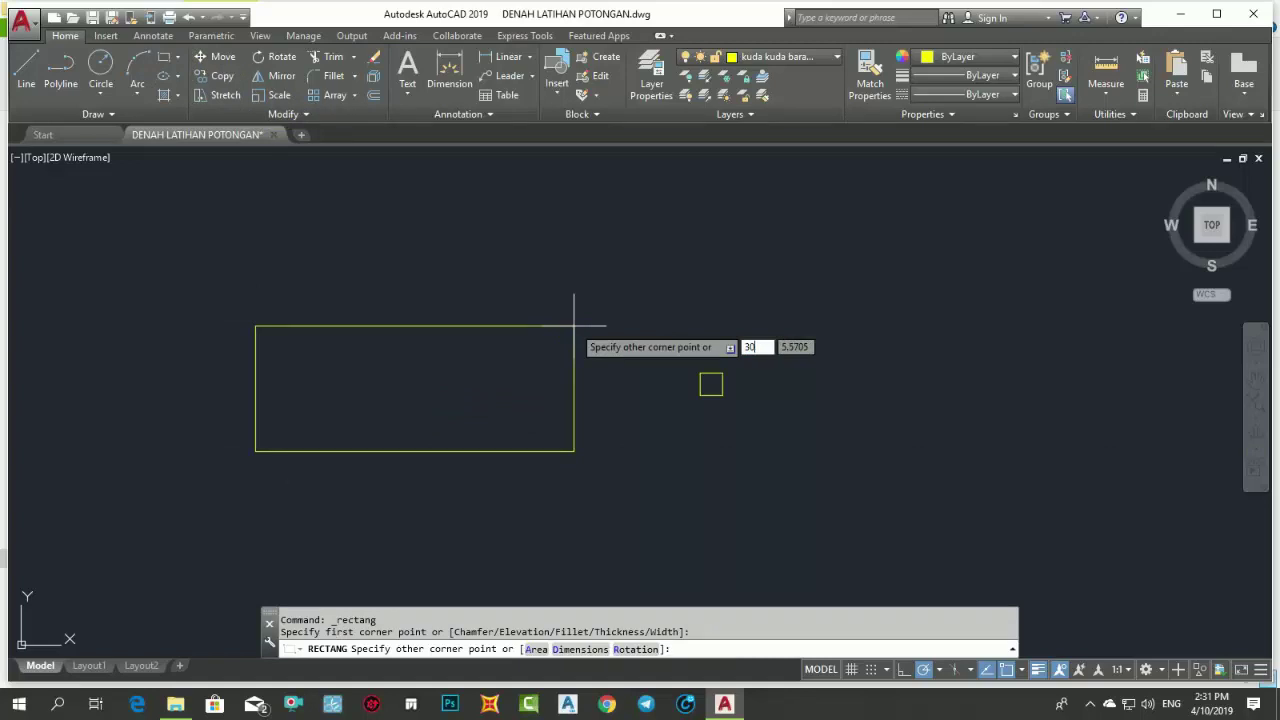
{"action": "key", "text": "Tab"}
{"action": "key", "text": "Return"}
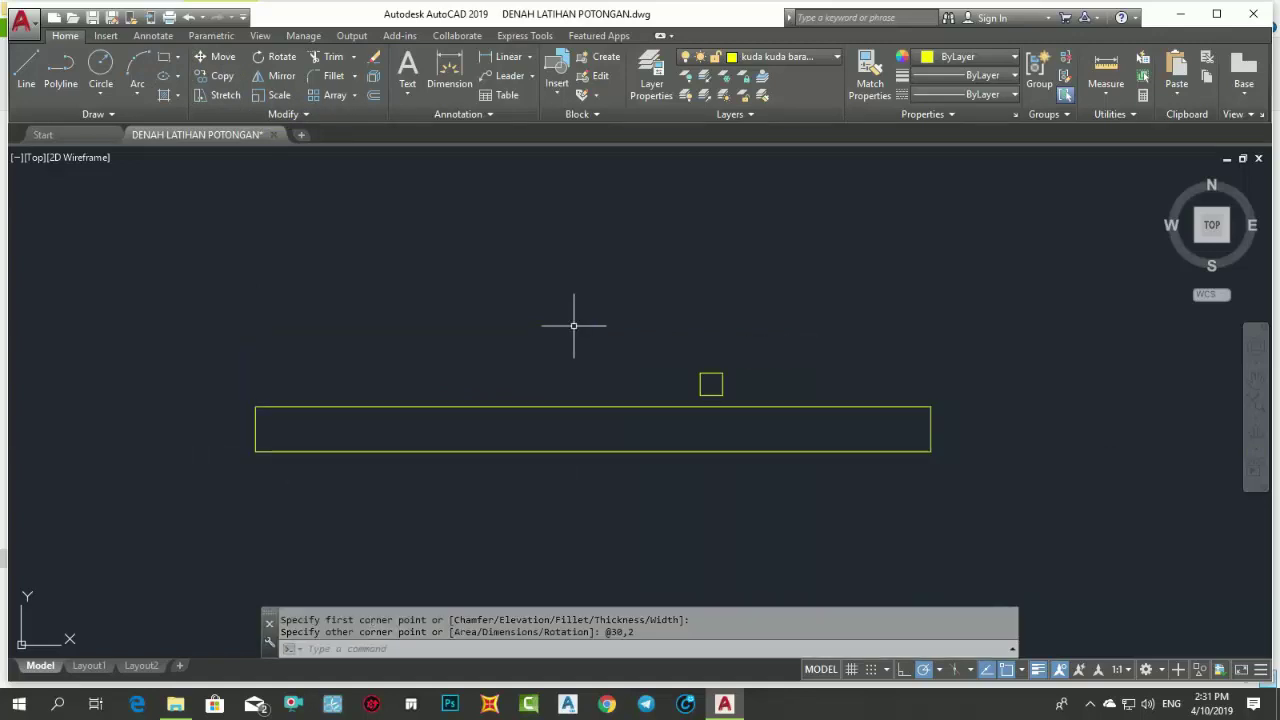
{"action": "middle_click_drag", "start_coordinate": [574, 325], "coordinate": [465, 300]}
- Draw a midline across the rectangle from its left edge midpoint to its right edge midpoint
{"action": "type", "text": "L"}
{"action": "key", "text": "Return"}
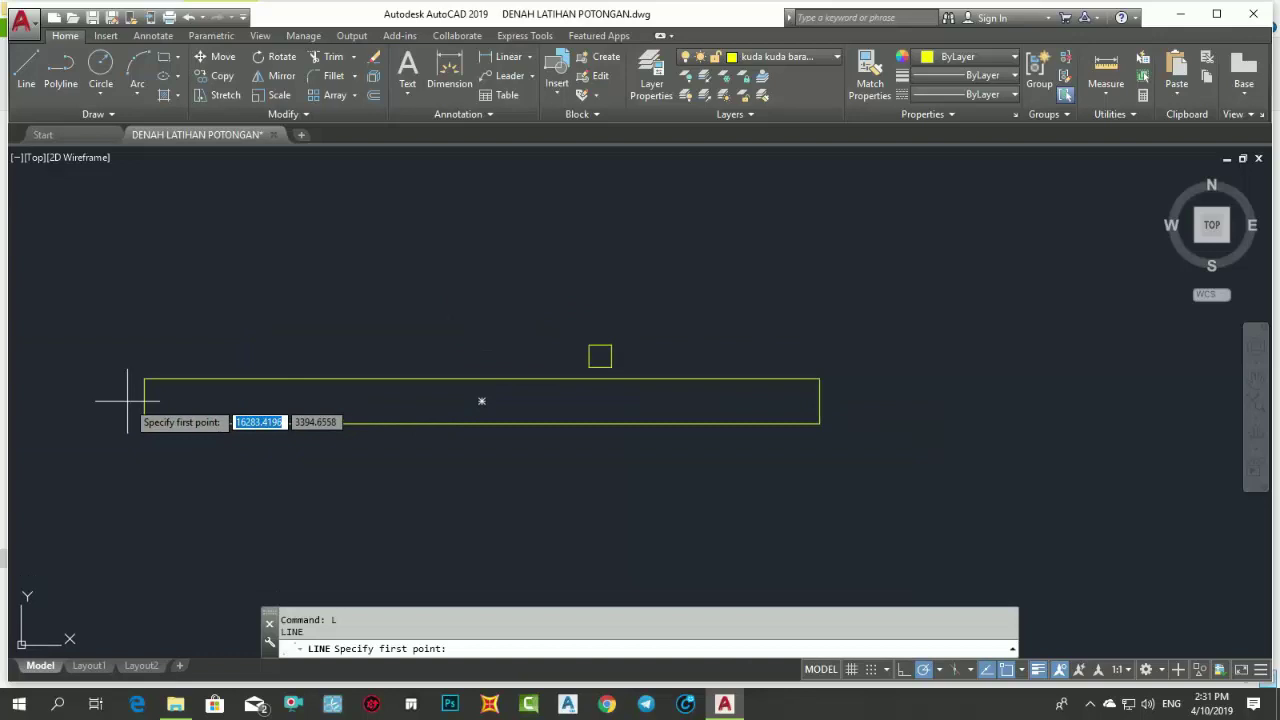
{"action": "left_click", "coordinate": [144, 401]}
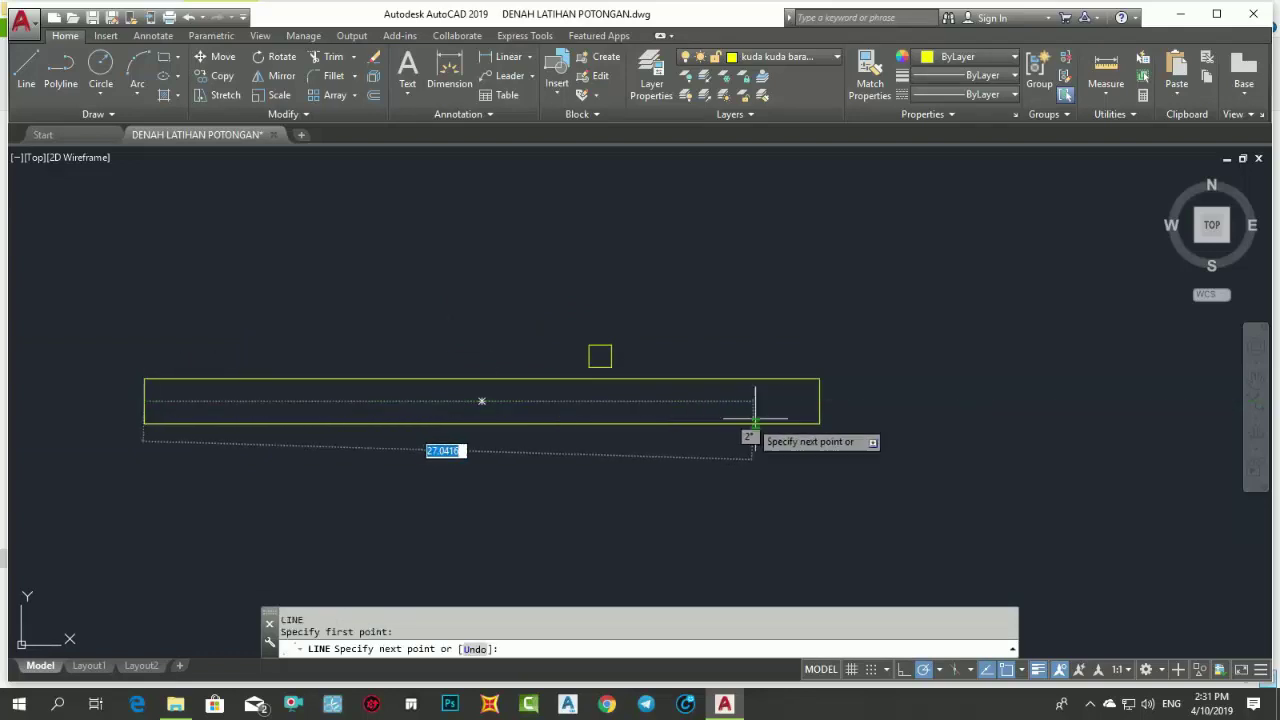
{"action": "left_click", "coordinate": [819, 401]}
{"action": "key", "text": "Return"}
- Move the small square by its corner onto the rectangle's lower-right corner
{"action": "left_click", "coordinate": [577, 310]}
{"action": "left_click", "coordinate": [626, 381]}
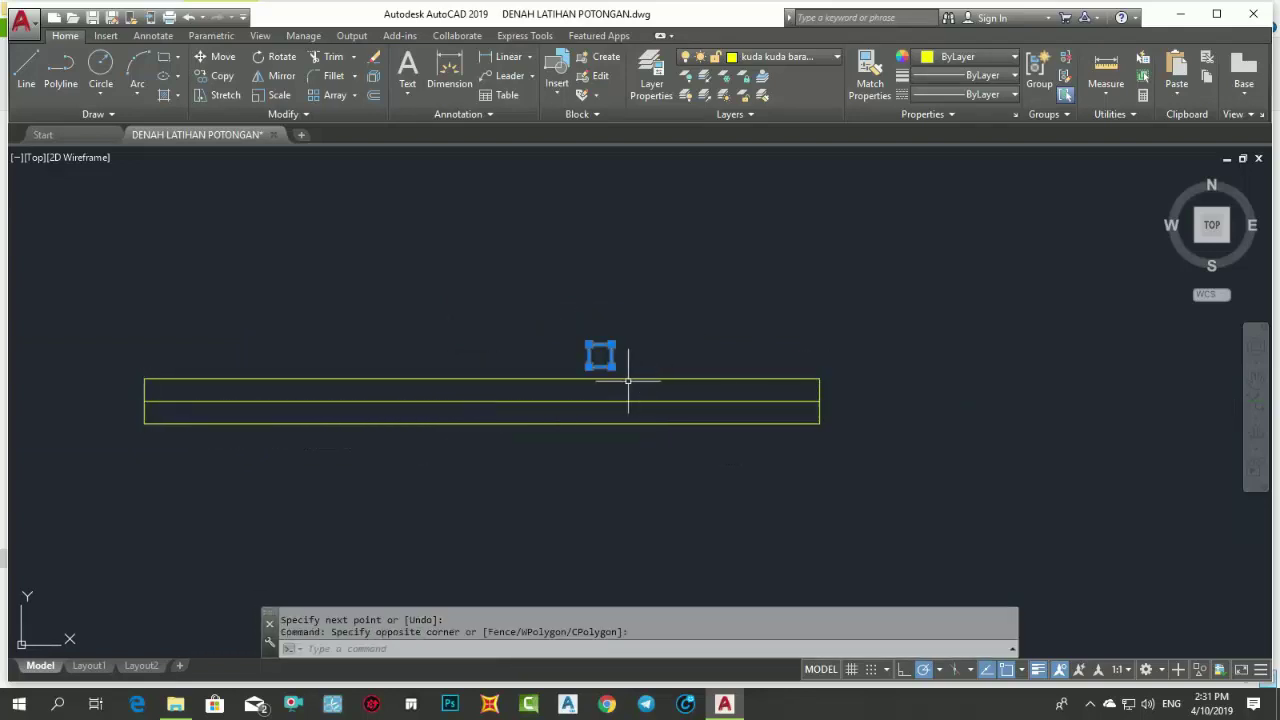
{"action": "type", "text": "m"}
{"action": "key", "text": "Return"}
{"action": "left_click", "coordinate": [613, 345]}
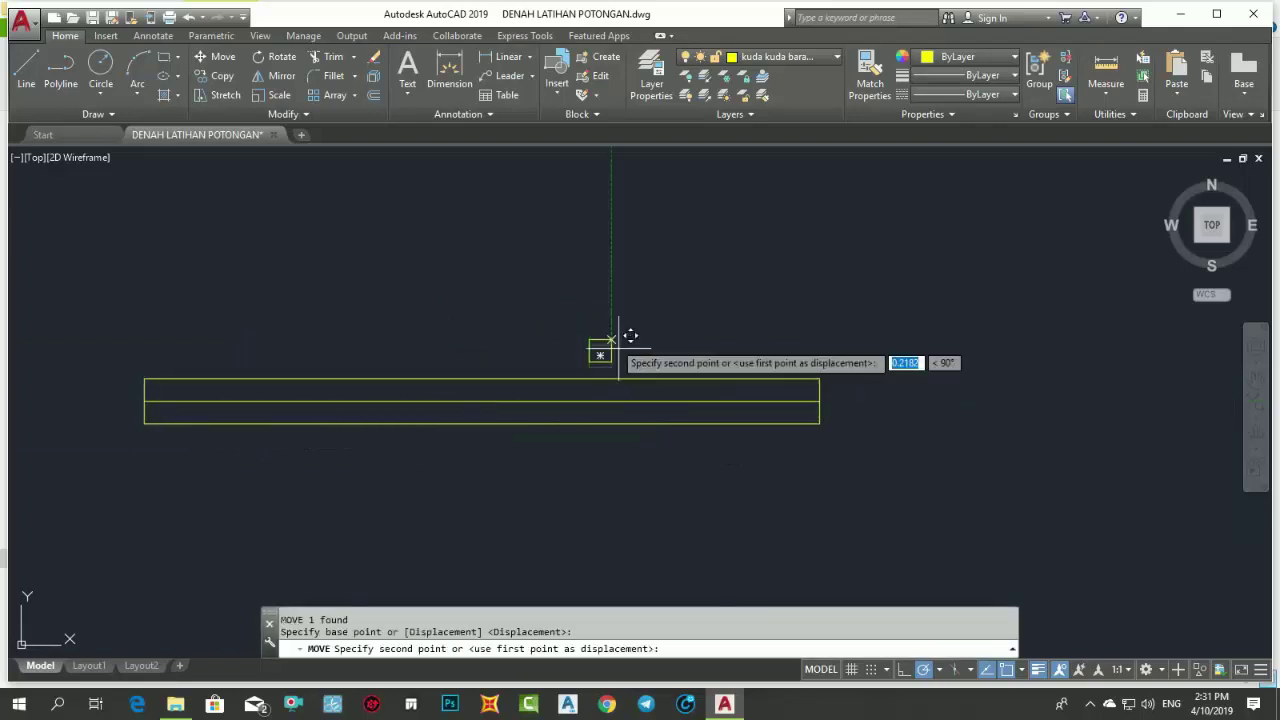
{"action": "left_click", "coordinate": [831, 410]}
{"action": "middle_click_drag", "start_coordinate": [946, 443], "coordinate": [958, 440]}
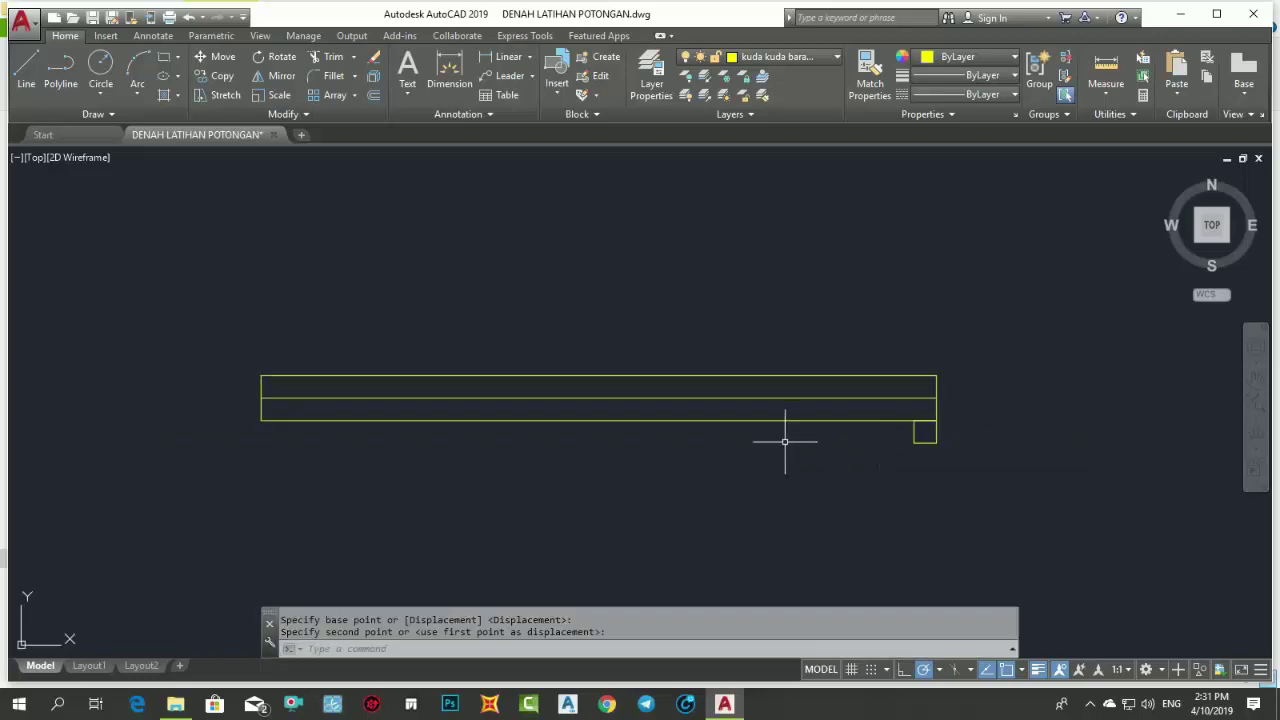
- Fillet the sheet's top line and left edge with radius 2
{"action": "type", "text": "f"}
{"action": "key", "text": "Return"}
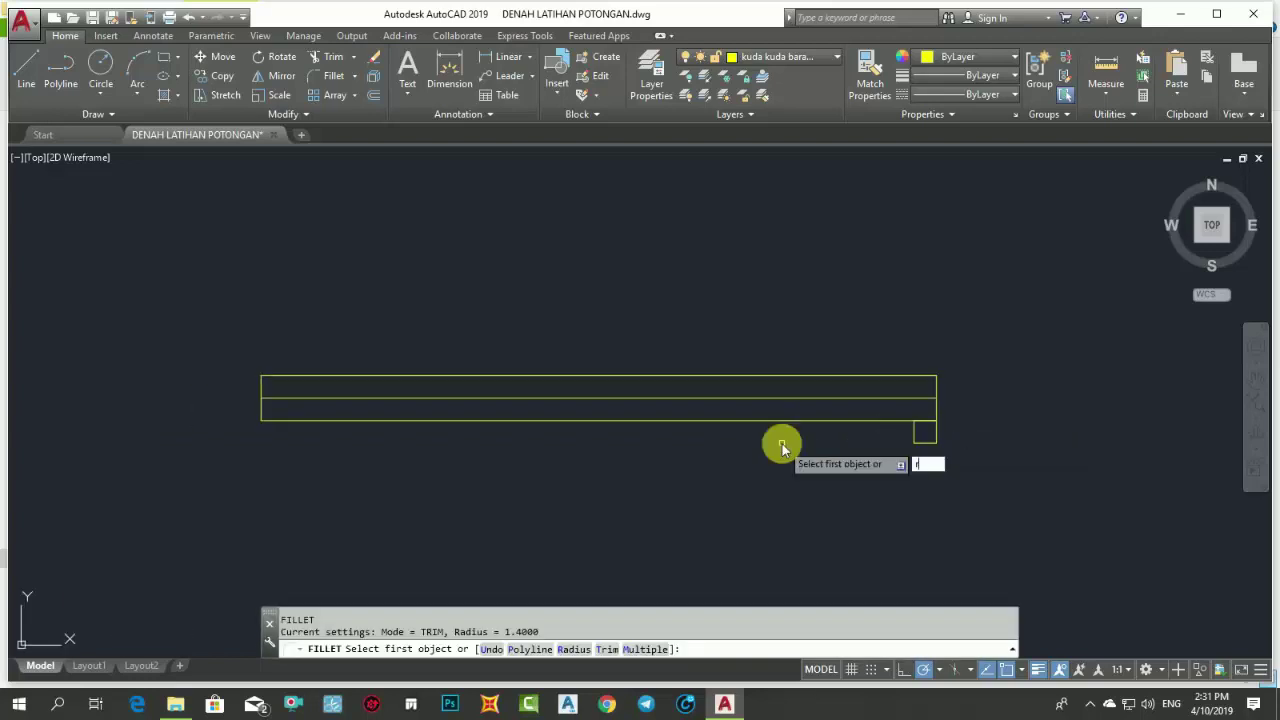
{"action": "type", "text": "r"}
{"action": "key", "text": "Return"}
{"action": "key", "text": "Return"}
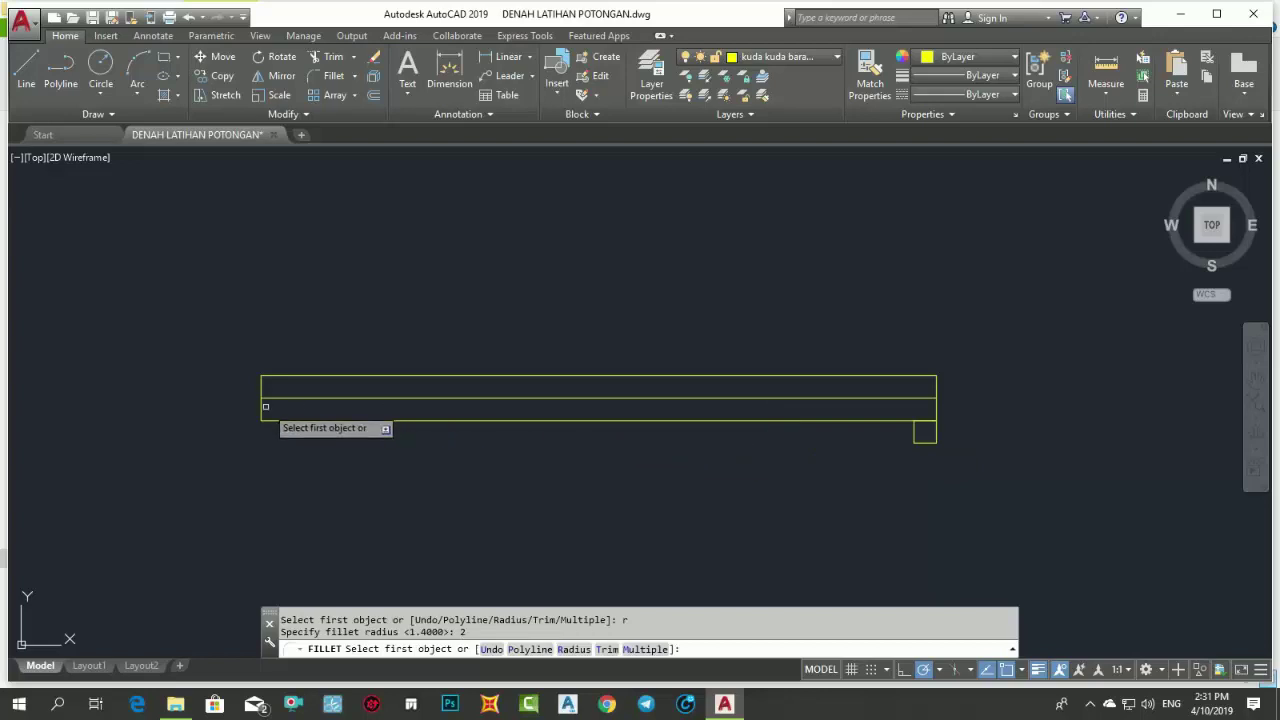
{"action": "left_click", "coordinate": [260, 411]}
{"action": "left_click", "coordinate": [292, 377]}
{"action": "key", "text": "Escape"}
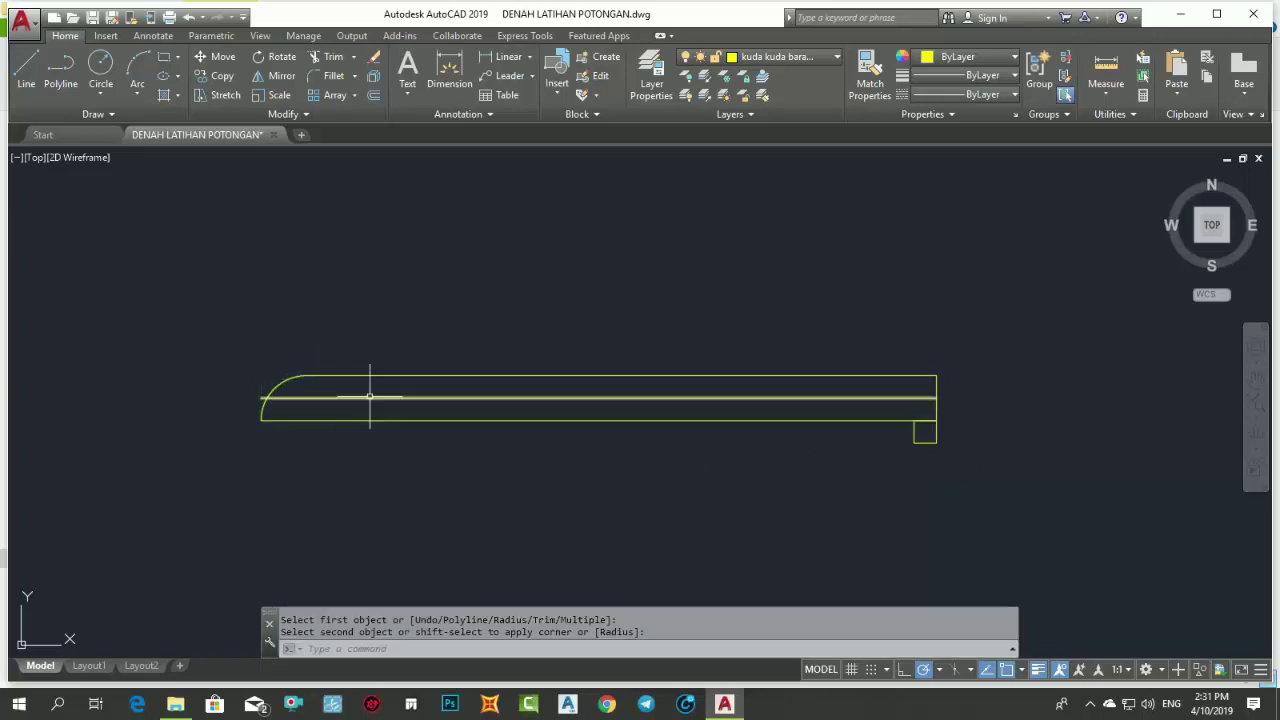
{"action": "type", "text": "tr"}
- Cancel a trim attempt and crossing-select the sheet's lines for rotating
{"action": "key", "text": "Return"}
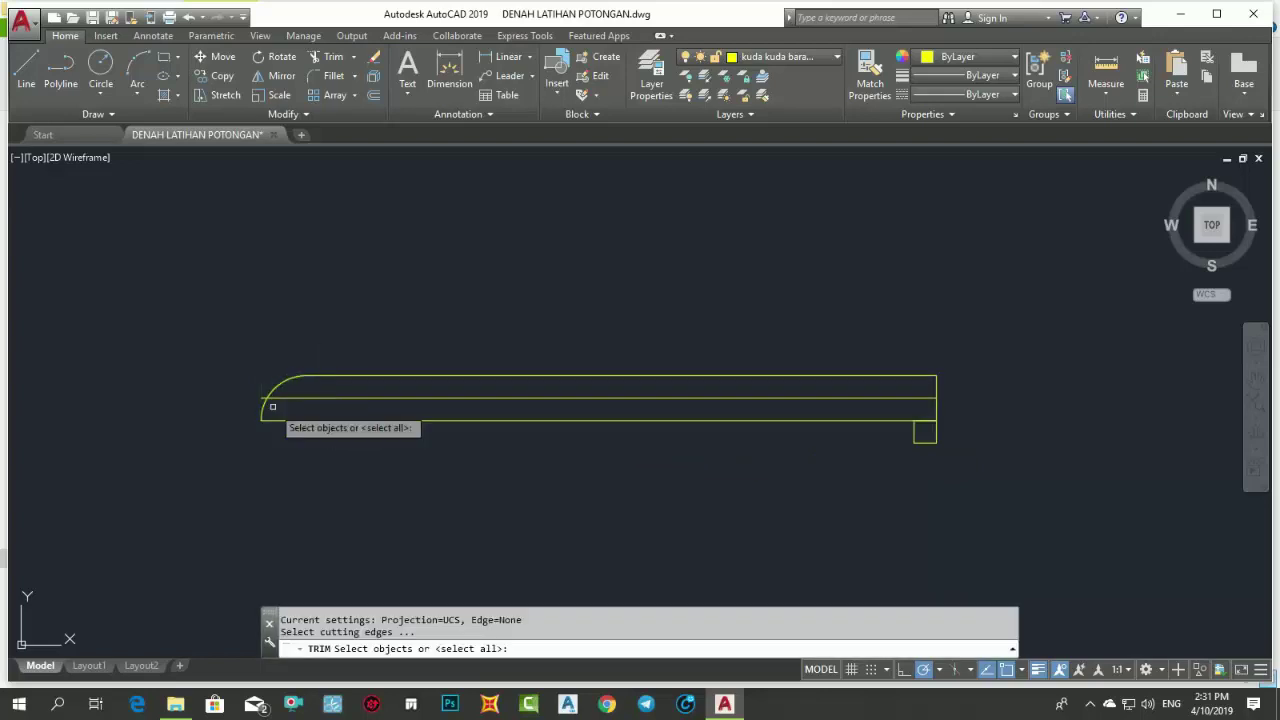
{"action": "key", "text": "Return"}
{"action": "scroll", "coordinate": [267, 402], "scroll_direction": "up", "scroll_amount": 5}
{"action": "scroll", "coordinate": [230, 391], "scroll_direction": "down", "scroll_amount": 5}
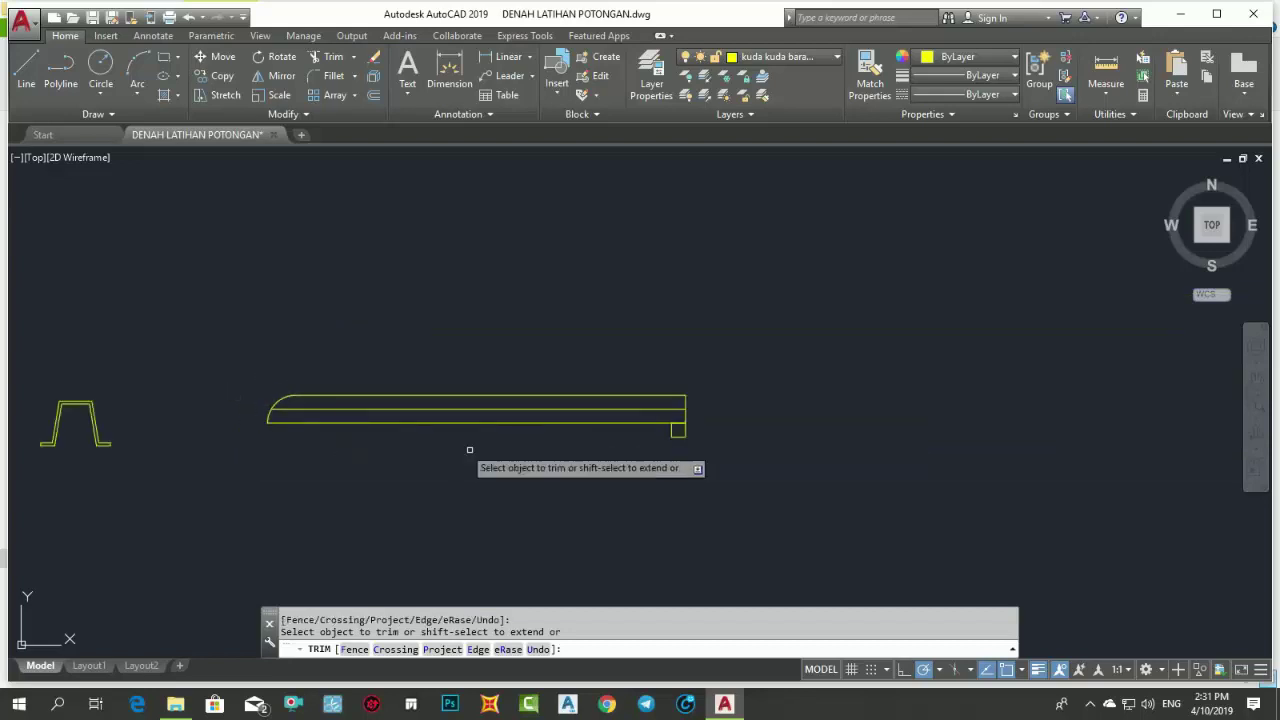
{"action": "key", "text": "Escape"}
{"action": "left_click", "coordinate": [734, 465]}
{"action": "left_click", "coordinate": [269, 296]}
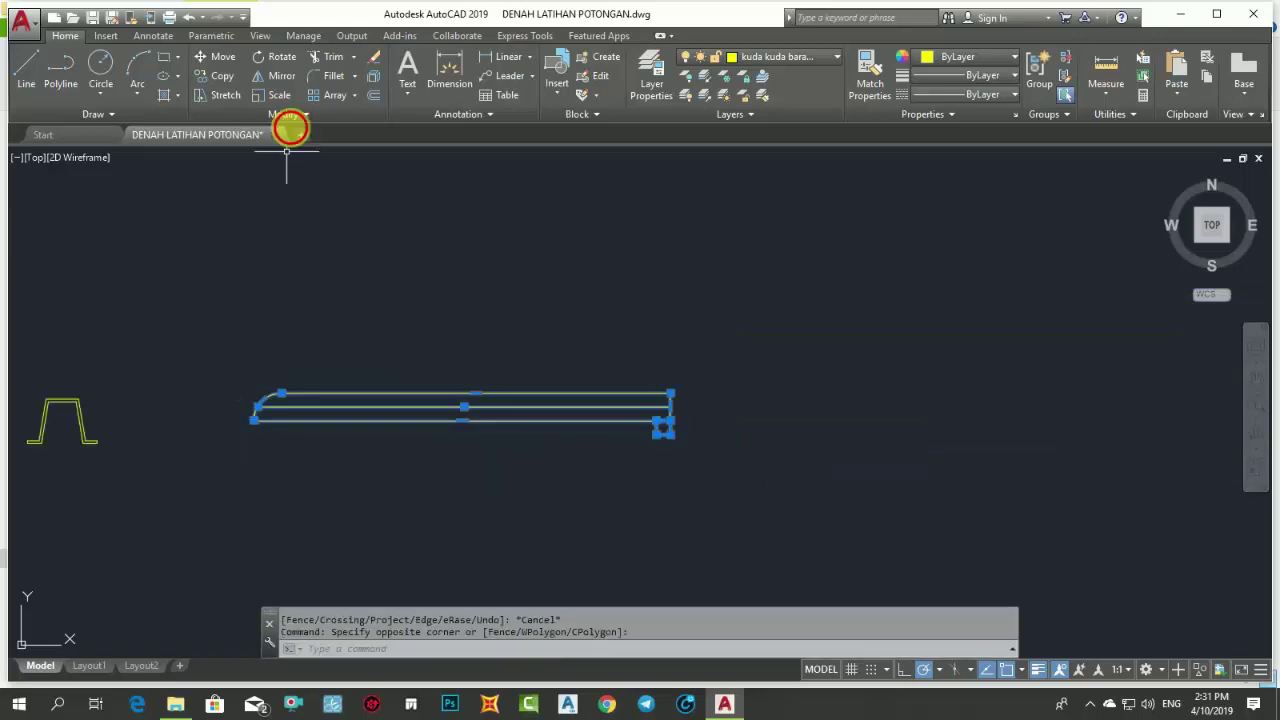
{"action": "left_click", "coordinate": [269, 67]}
- Rotate the sheet by -3 degrees about a point on the sheet and reselect it
{"action": "scroll", "coordinate": [423, 400], "scroll_direction": "up", "scroll_amount": 2}
{"action": "left_click", "coordinate": [440, 415]}
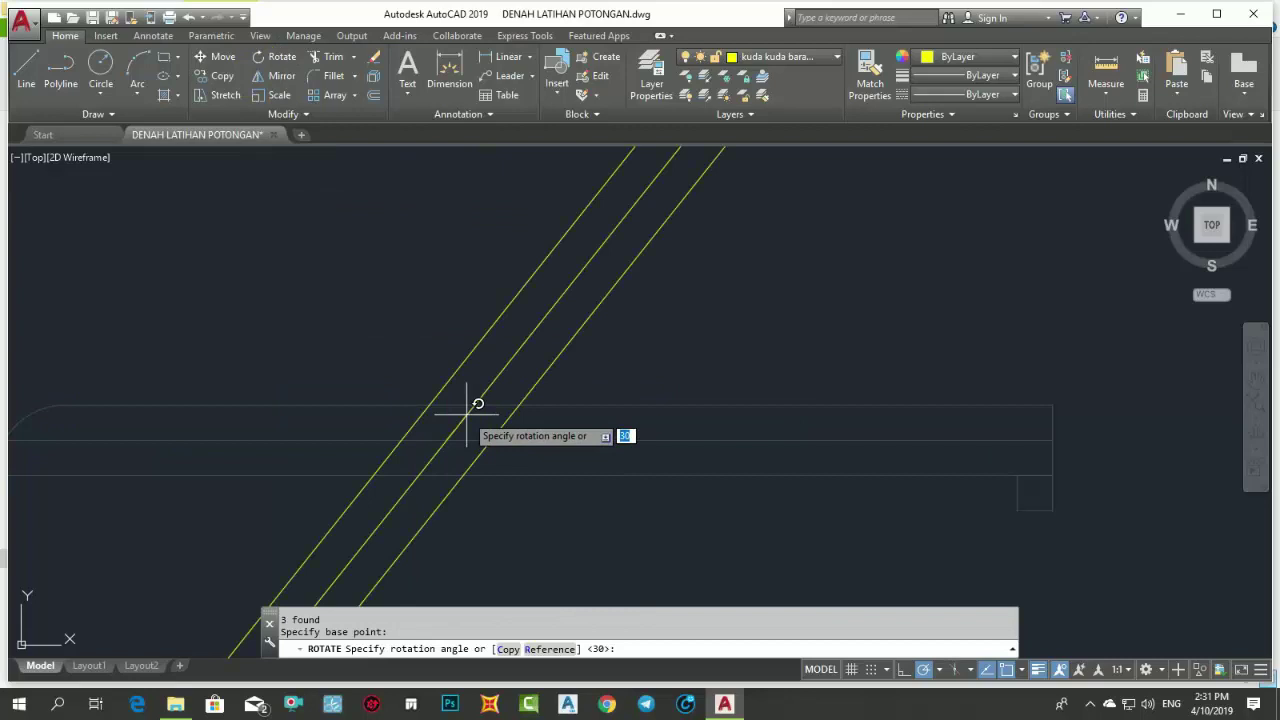
{"action": "key", "text": "Return"}
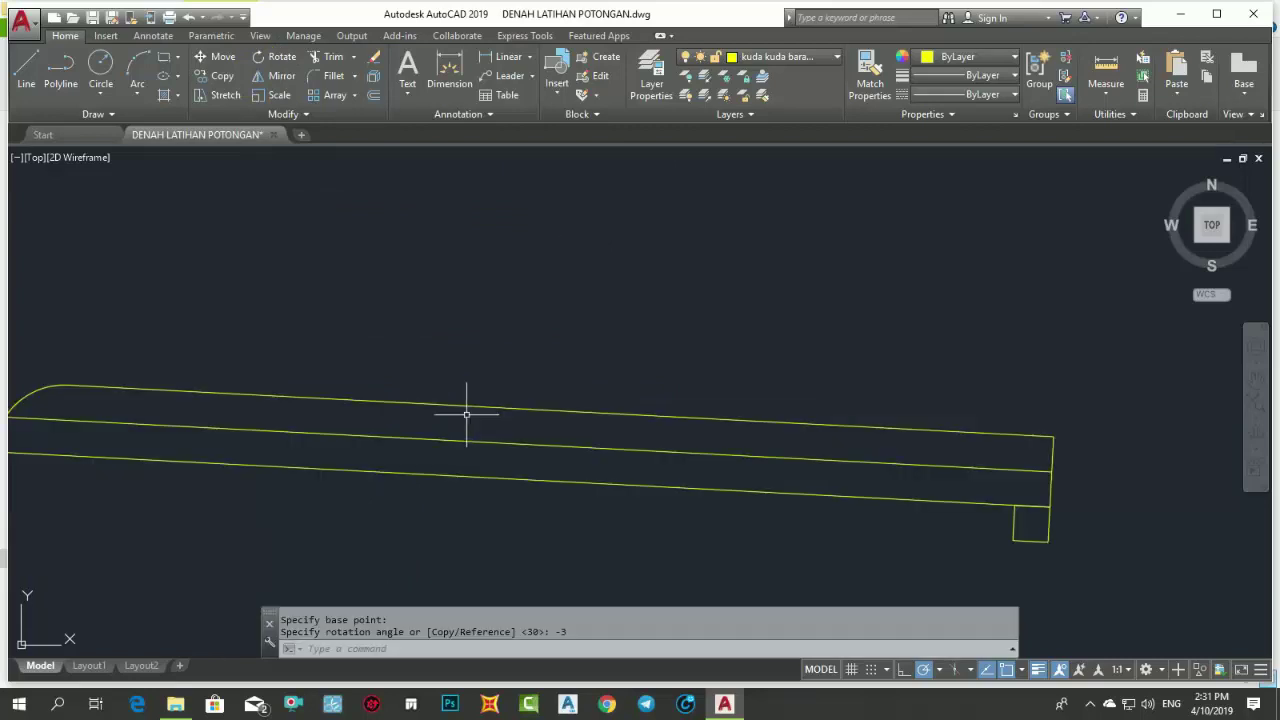
{"action": "scroll", "coordinate": [441, 408], "scroll_direction": "down", "scroll_amount": 5}
{"action": "left_click", "coordinate": [607, 478]}
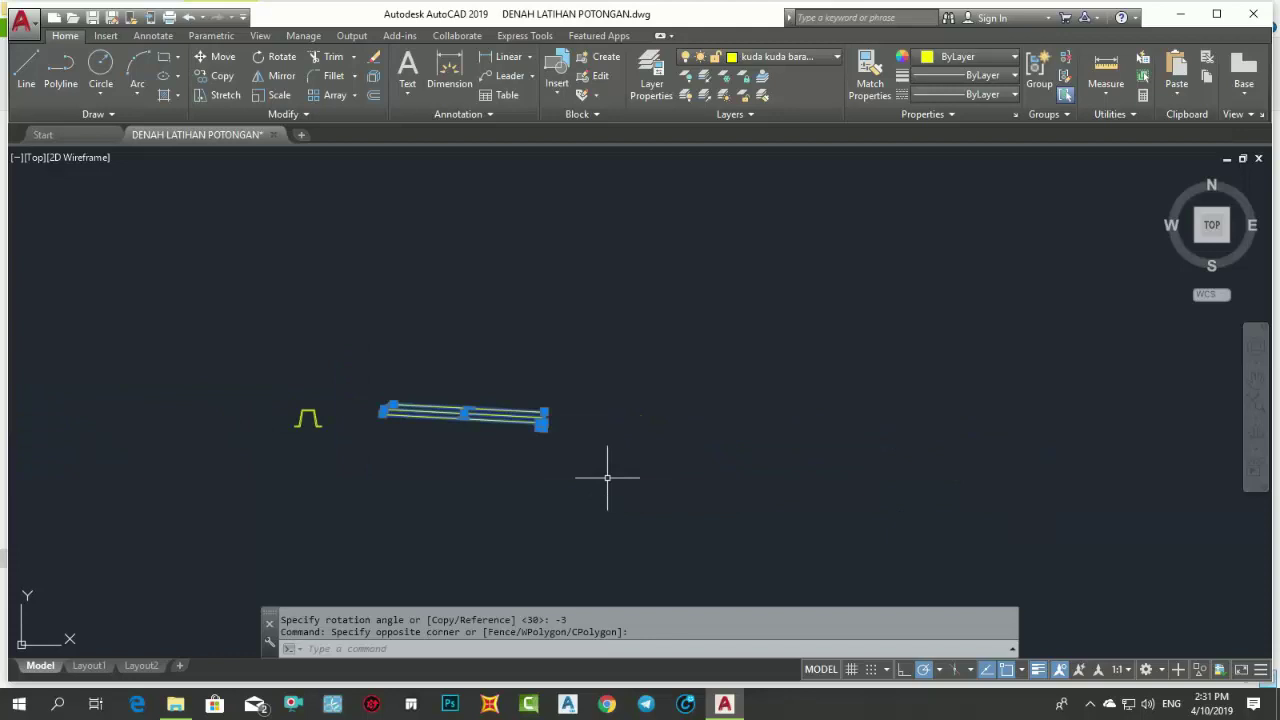
- Move the tilted sheet by its right end to a new position, then select the small square
{"action": "type", "text": "m"}
{"action": "key", "text": "Return"}
{"action": "scroll", "coordinate": [486, 374], "scroll_direction": "up", "scroll_amount": 5}
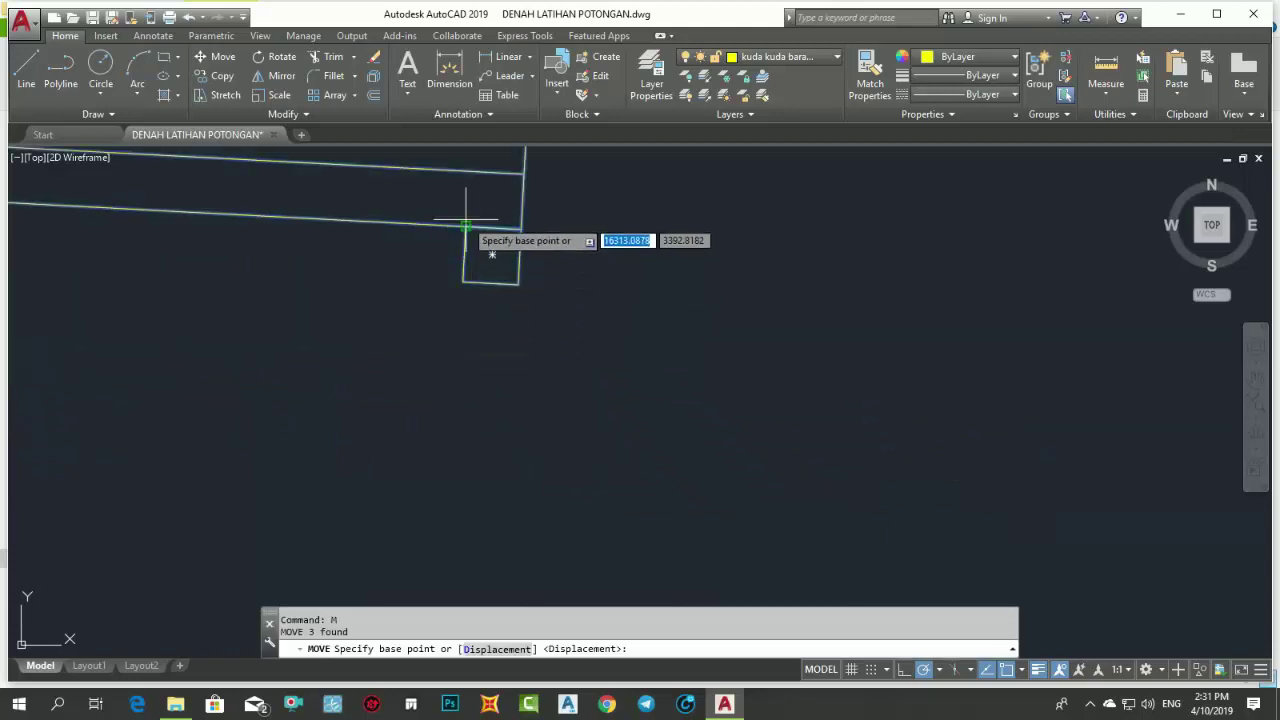
{"action": "scroll", "coordinate": [466, 227], "scroll_direction": "up", "scroll_amount": 2}
{"action": "left_click", "coordinate": [457, 223]}
{"action": "scroll", "coordinate": [786, 366], "scroll_direction": "down", "scroll_amount": 5}
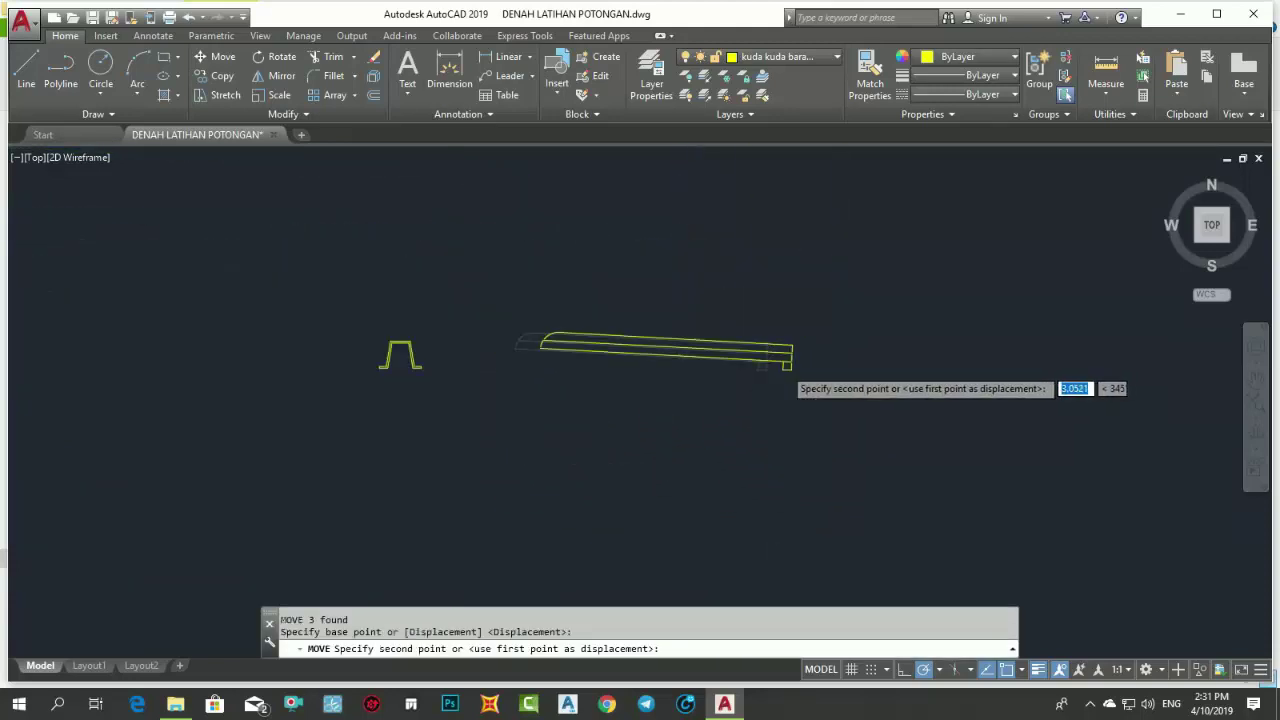
{"action": "scroll", "coordinate": [611, 354], "scroll_direction": "up", "scroll_amount": 3}
{"action": "scroll", "coordinate": [457, 363], "scroll_direction": "up", "scroll_amount": 2}
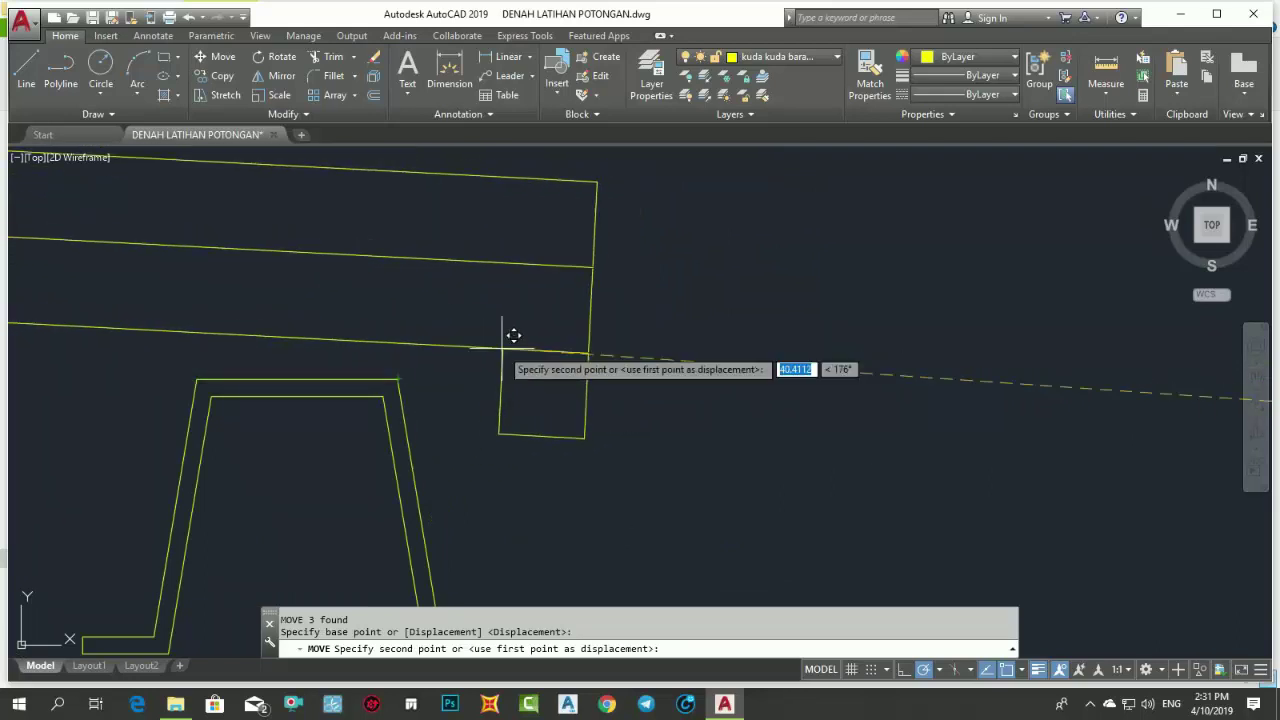
{"action": "scroll", "coordinate": [697, 348], "scroll_direction": "down", "scroll_amount": 5}
{"action": "scroll", "coordinate": [674, 363], "scroll_direction": "up", "scroll_amount": 3}
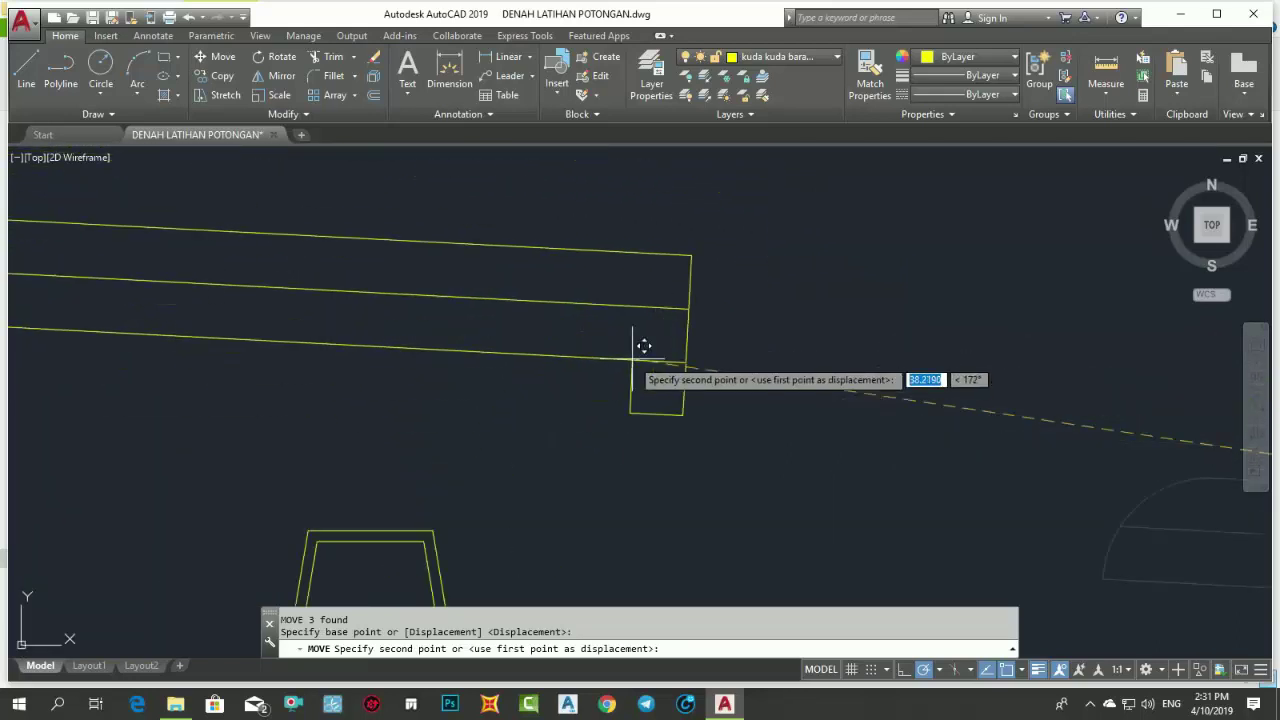
{"action": "left_click", "coordinate": [633, 359]}
{"action": "left_click", "coordinate": [736, 443]}
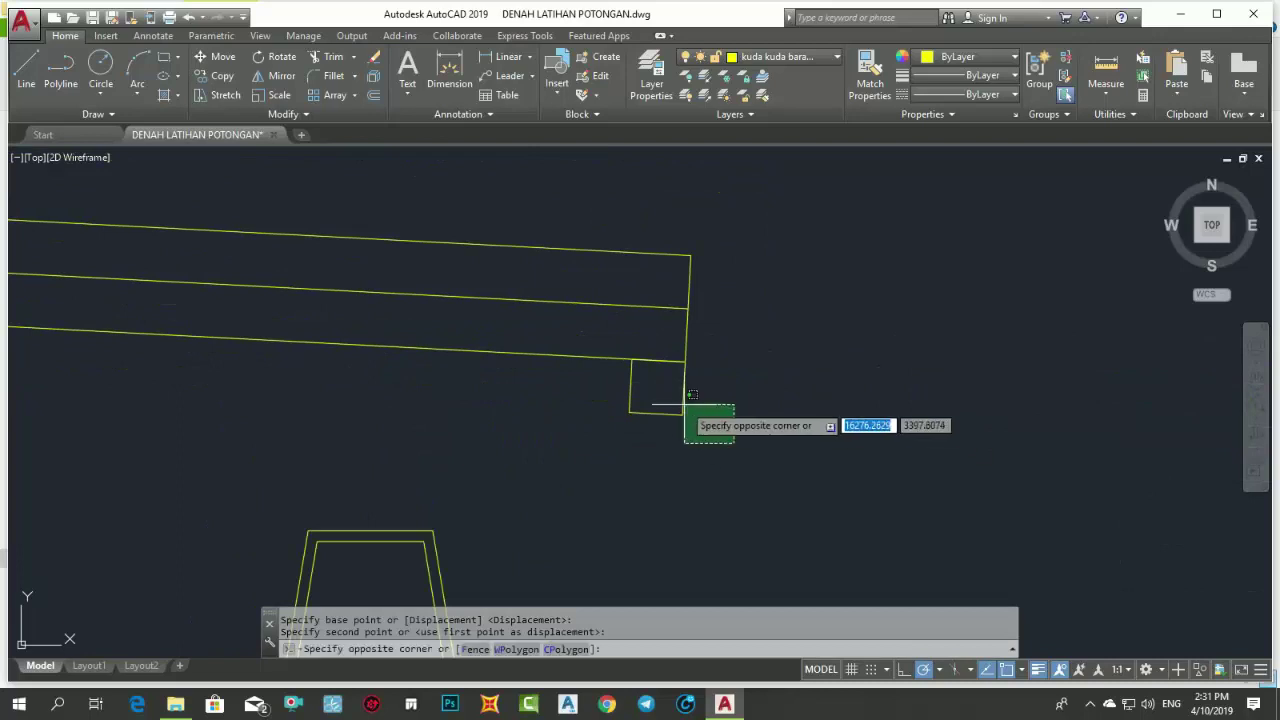
{"action": "left_click", "coordinate": [594, 391]}
- Erase the old small square and draw a new 1 by 1 square
{"action": "type", "text": "e"}
{"action": "key", "text": "Return"}
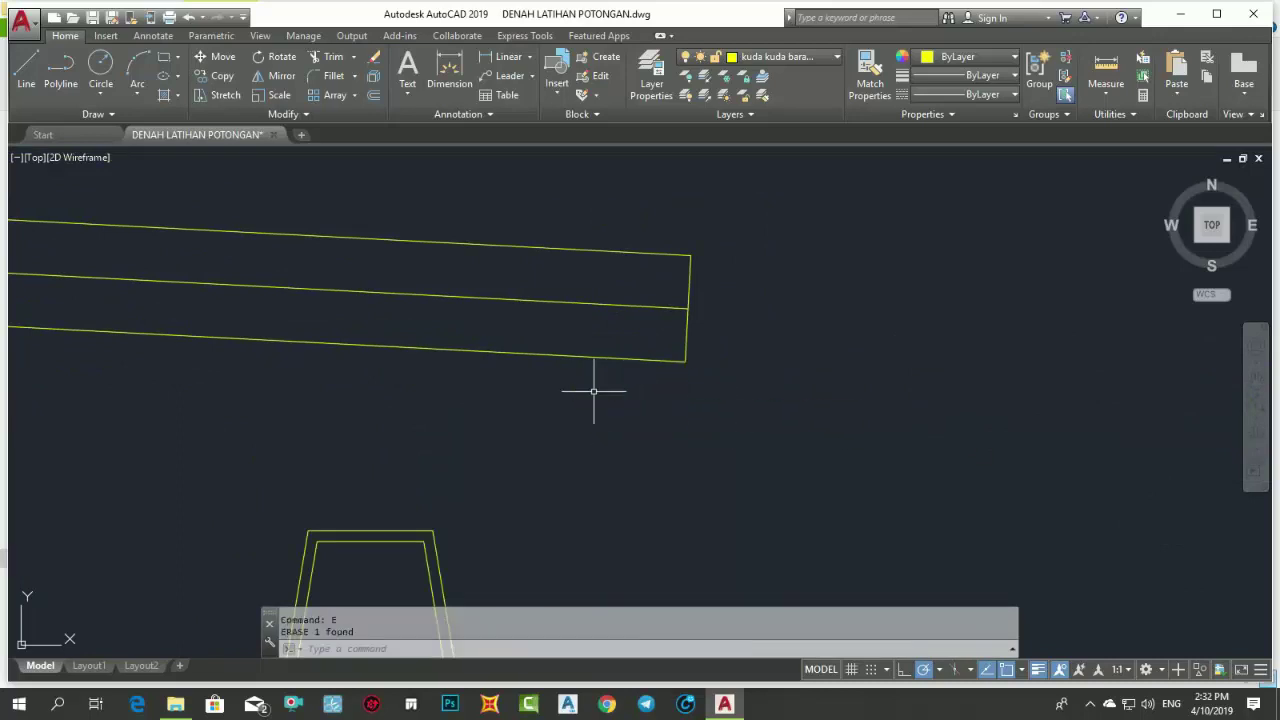
{"action": "left_click", "coordinate": [170, 62]}
{"action": "left_click", "coordinate": [781, 566]}
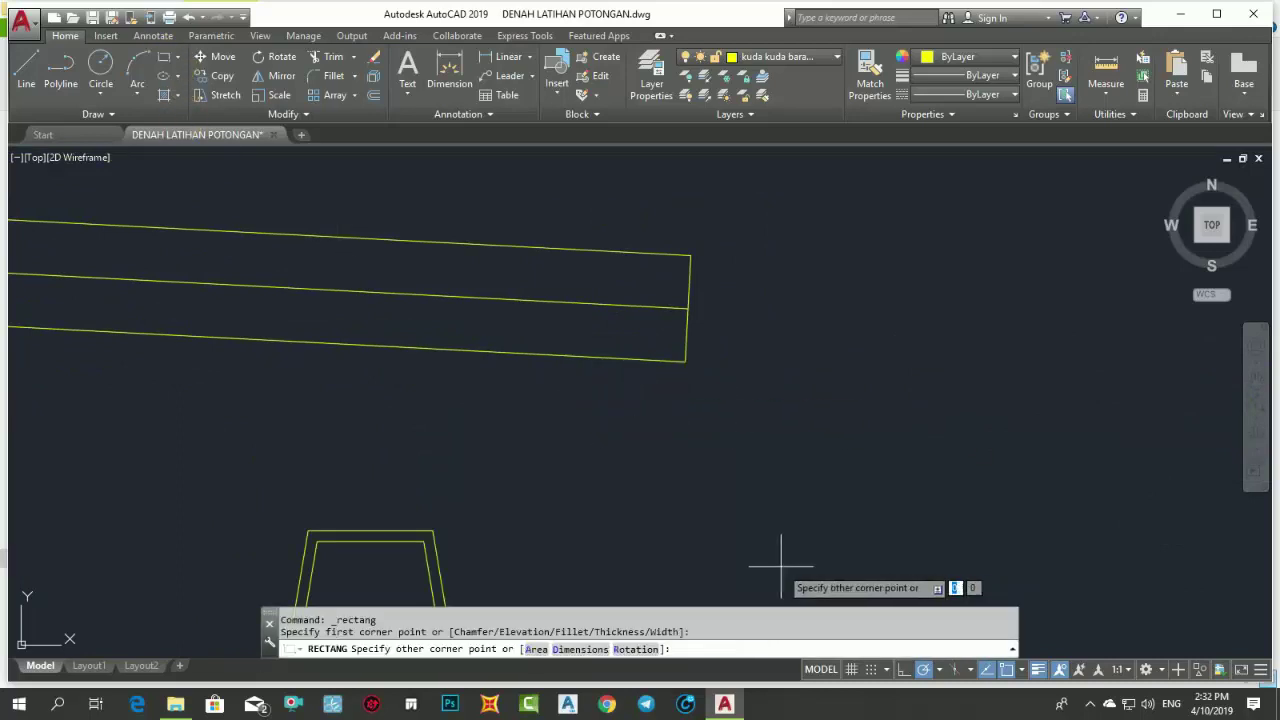
{"action": "type", "text": ",1"}
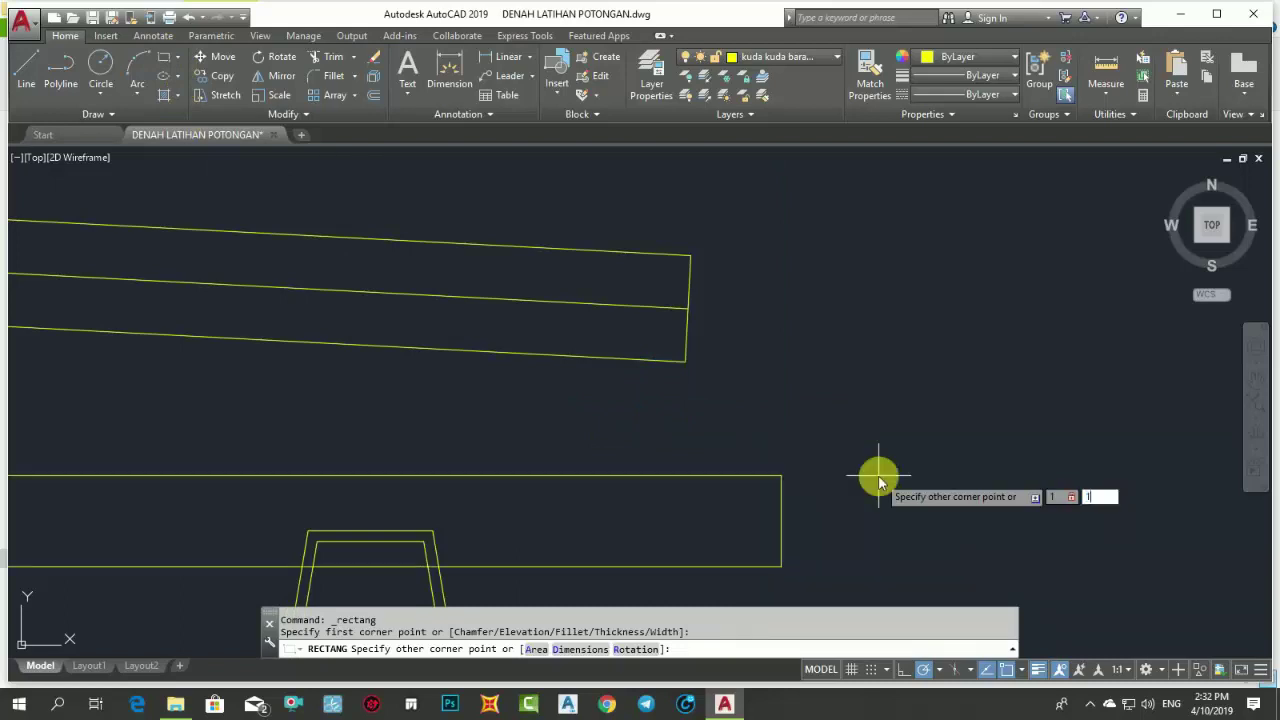
{"action": "key", "text": "Return"}
- Move the new square by its top-right corner to the sheet's lower right end
{"action": "left_click", "coordinate": [896, 452]}
{"action": "left_click", "coordinate": [810, 544]}
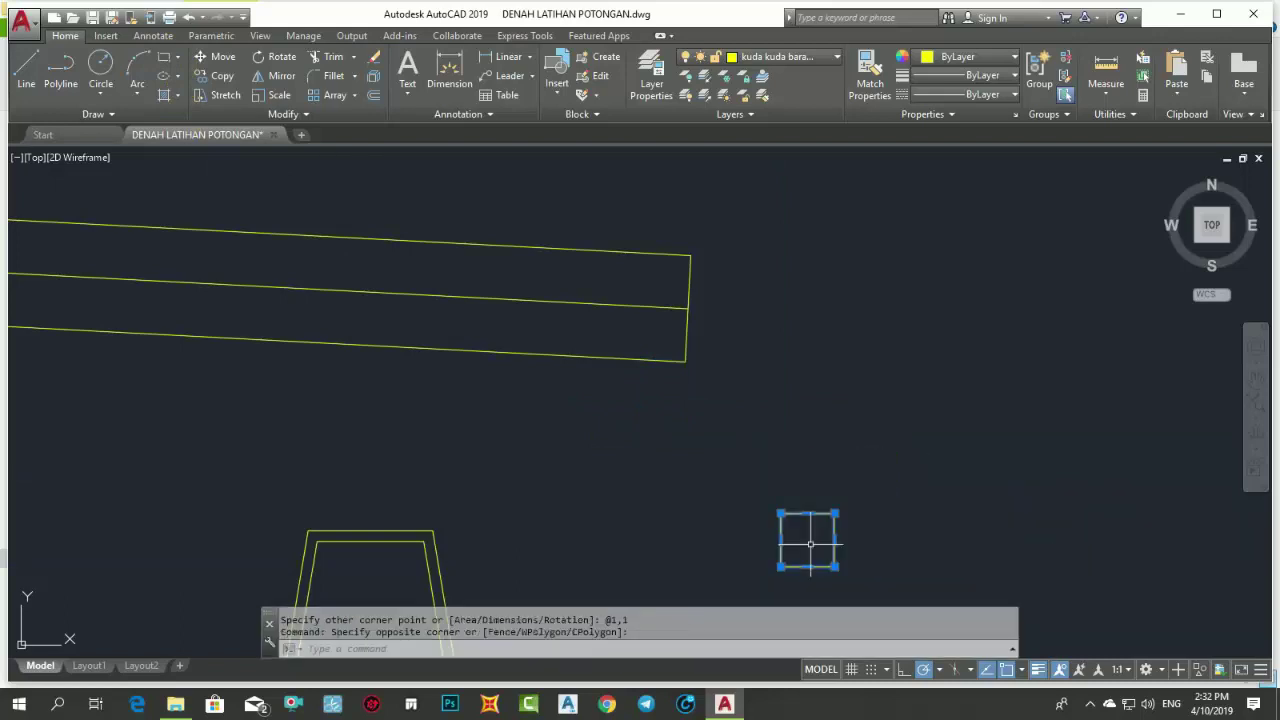
{"action": "type", "text": "m"}
{"action": "key", "text": "Return"}
{"action": "left_click", "coordinate": [834, 513]}
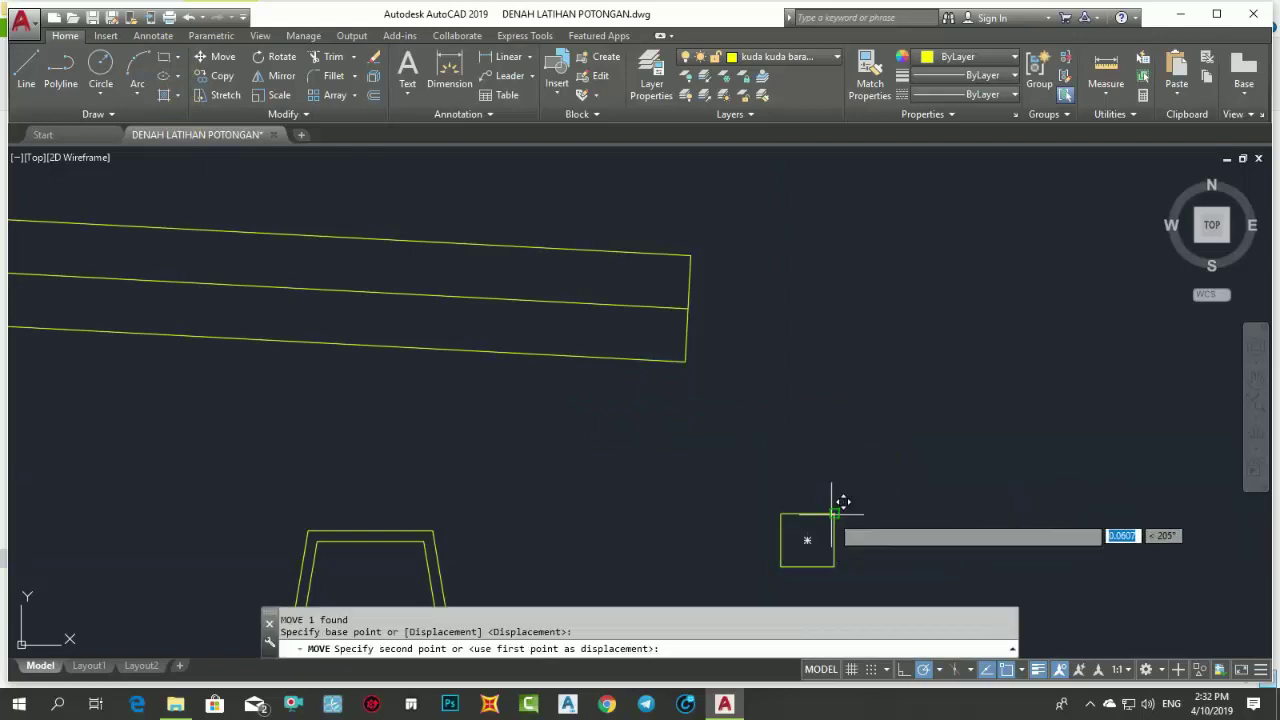
{"action": "left_click", "coordinate": [686, 360]}
- Move the sheet and square onto the trapezoid support, then select the whole assembly
{"action": "scroll", "coordinate": [700, 370], "scroll_direction": "down", "scroll_amount": 2}
{"action": "scroll", "coordinate": [710, 368], "scroll_direction": "down", "scroll_amount": 1}
{"action": "left_click", "coordinate": [745, 445]}
{"action": "left_click", "coordinate": [636, 330]}
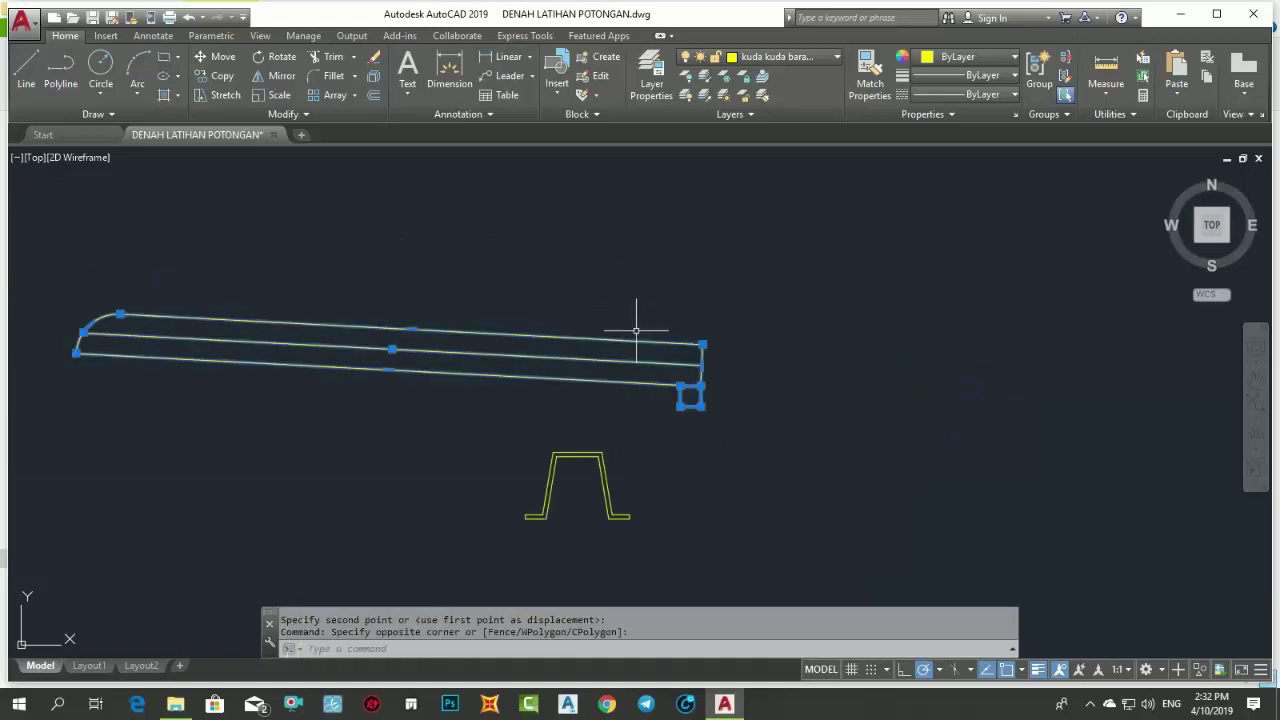
{"action": "type", "text": "m"}
{"action": "key", "text": "Return"}
{"action": "scroll", "coordinate": [686, 394], "scroll_direction": "up", "scroll_amount": 2}
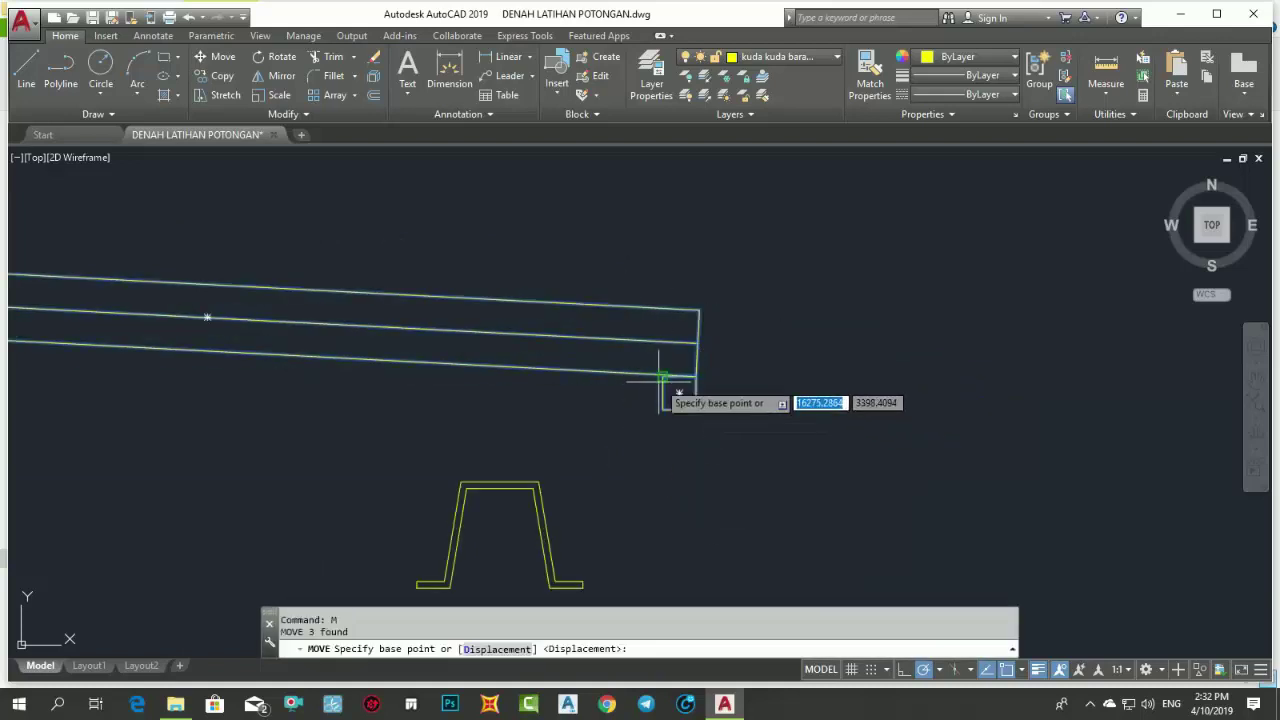
{"action": "left_click", "coordinate": [678, 362]}
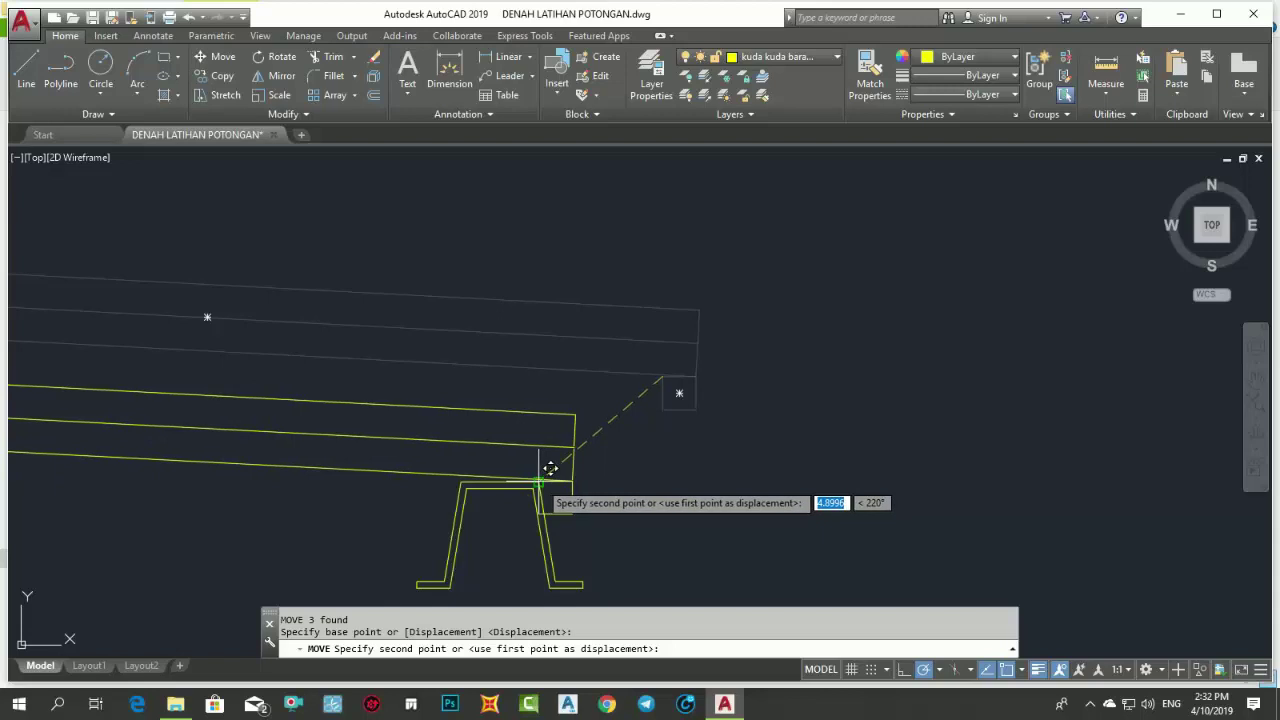
{"action": "left_click", "coordinate": [545, 483]}
{"action": "scroll", "coordinate": [687, 495], "scroll_direction": "down", "scroll_amount": 3}
{"action": "middle_click_drag", "start_coordinate": [687, 495], "coordinate": [874, 424]}
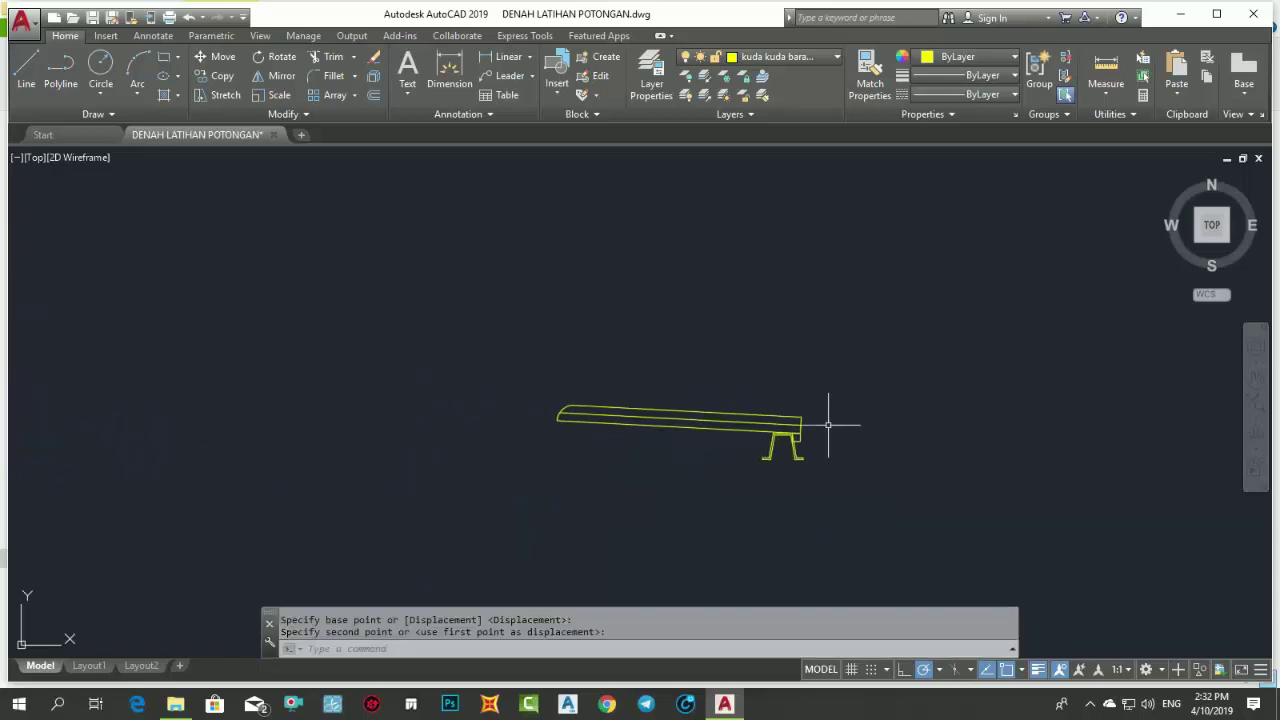
{"action": "scroll", "coordinate": [828, 425], "scroll_direction": "up", "scroll_amount": 2}
{"action": "left_click", "coordinate": [340, 326]}
{"action": "left_click", "coordinate": [890, 542]}
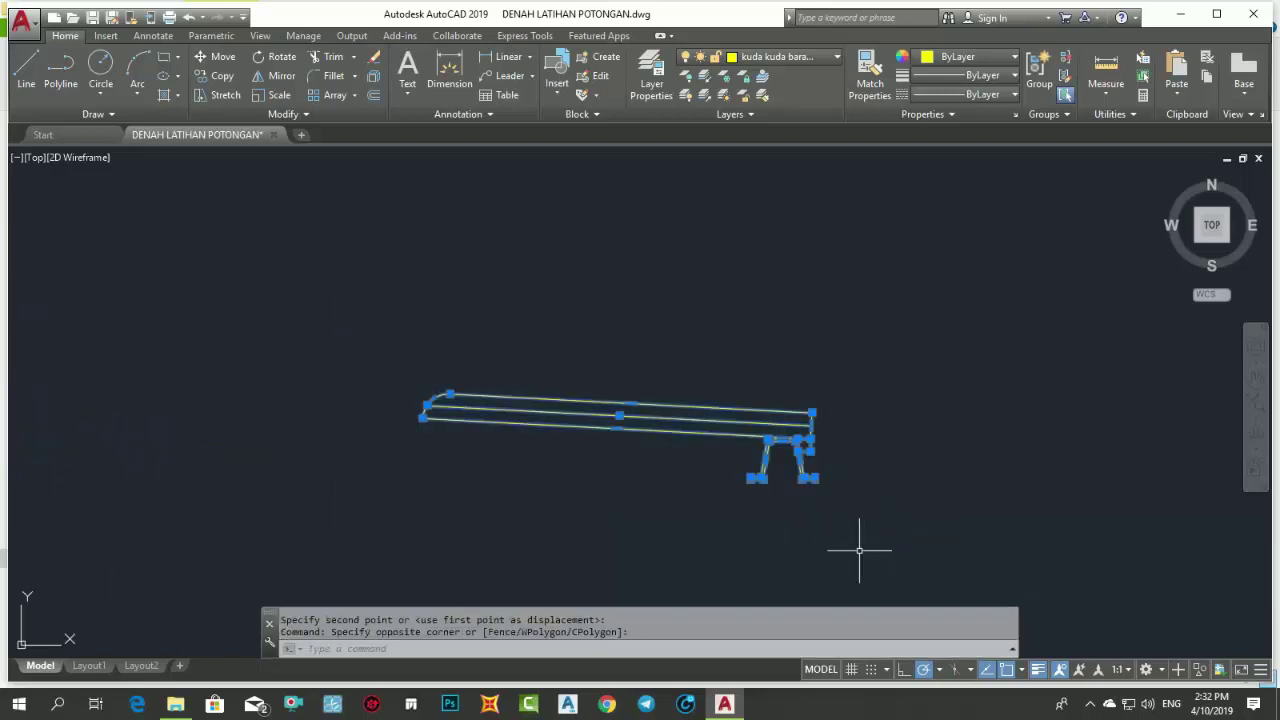
- Copy the sheet assembly leftward at 25, 50, 75 and 100 units
{"action": "type", "text": "co"}
{"action": "key", "text": "Return"}
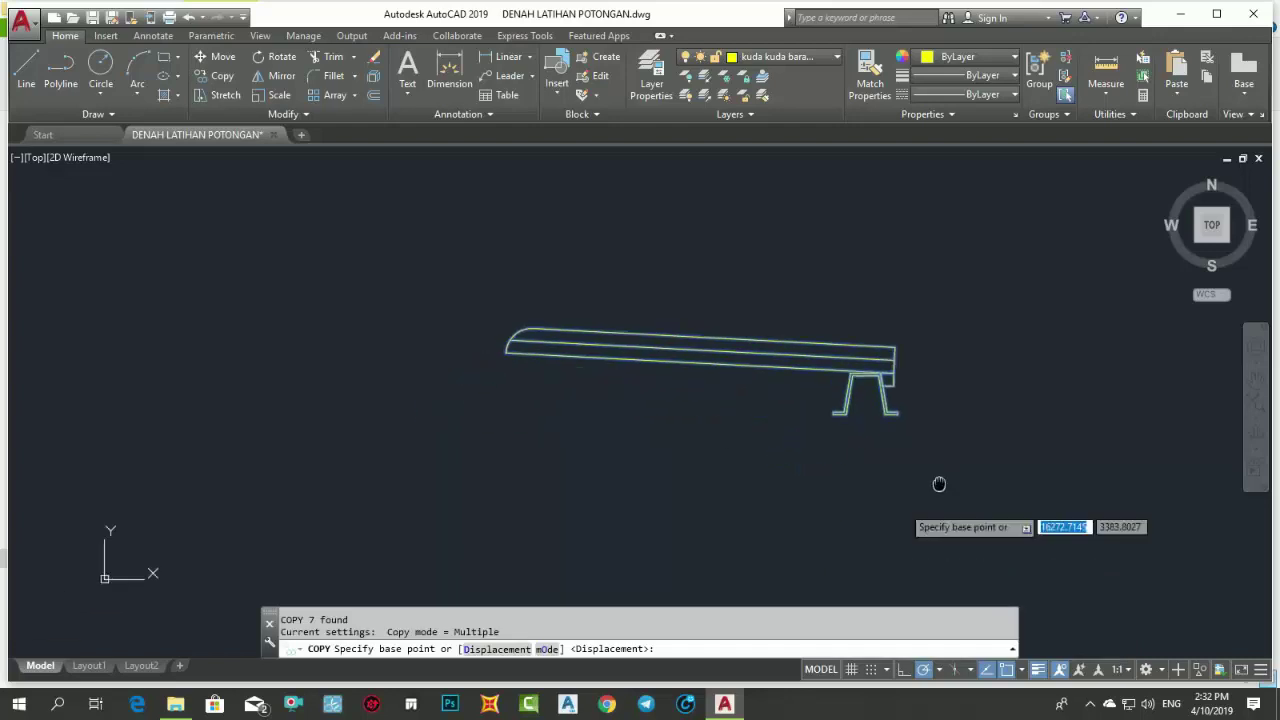
{"action": "left_click", "coordinate": [937, 483]}
{"action": "type", "text": "25"}
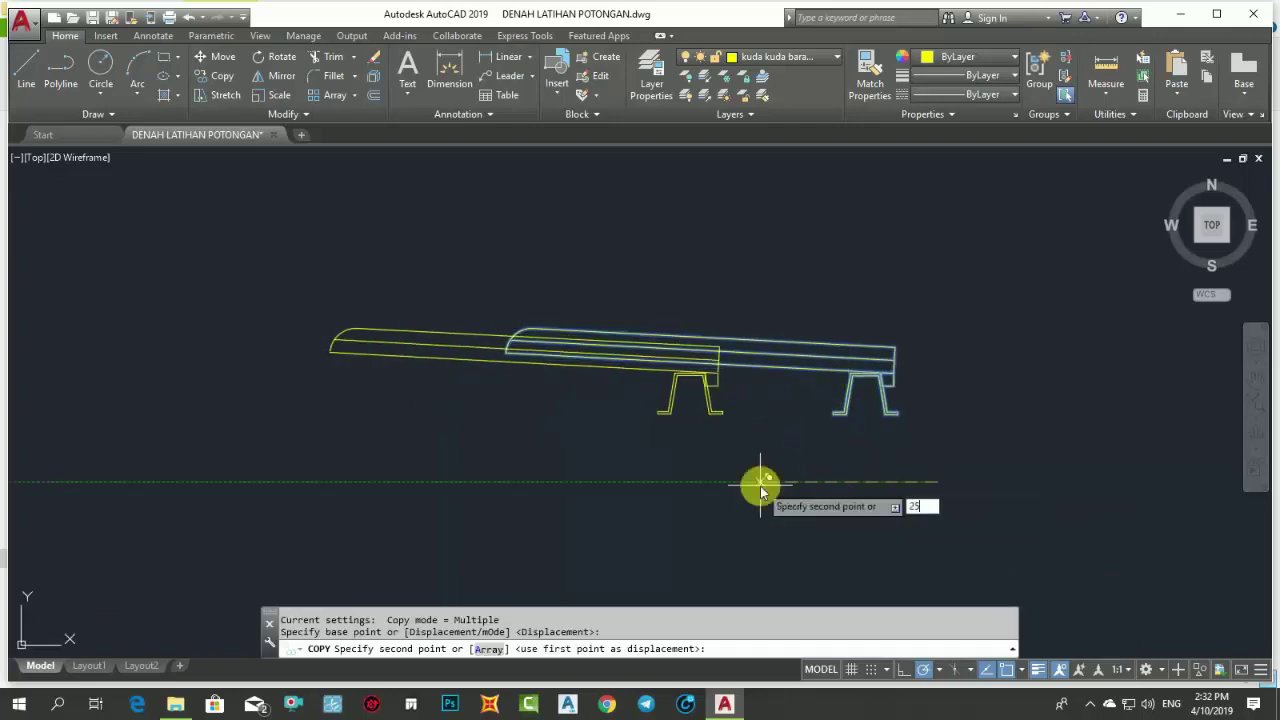
{"action": "key", "text": "Return"}
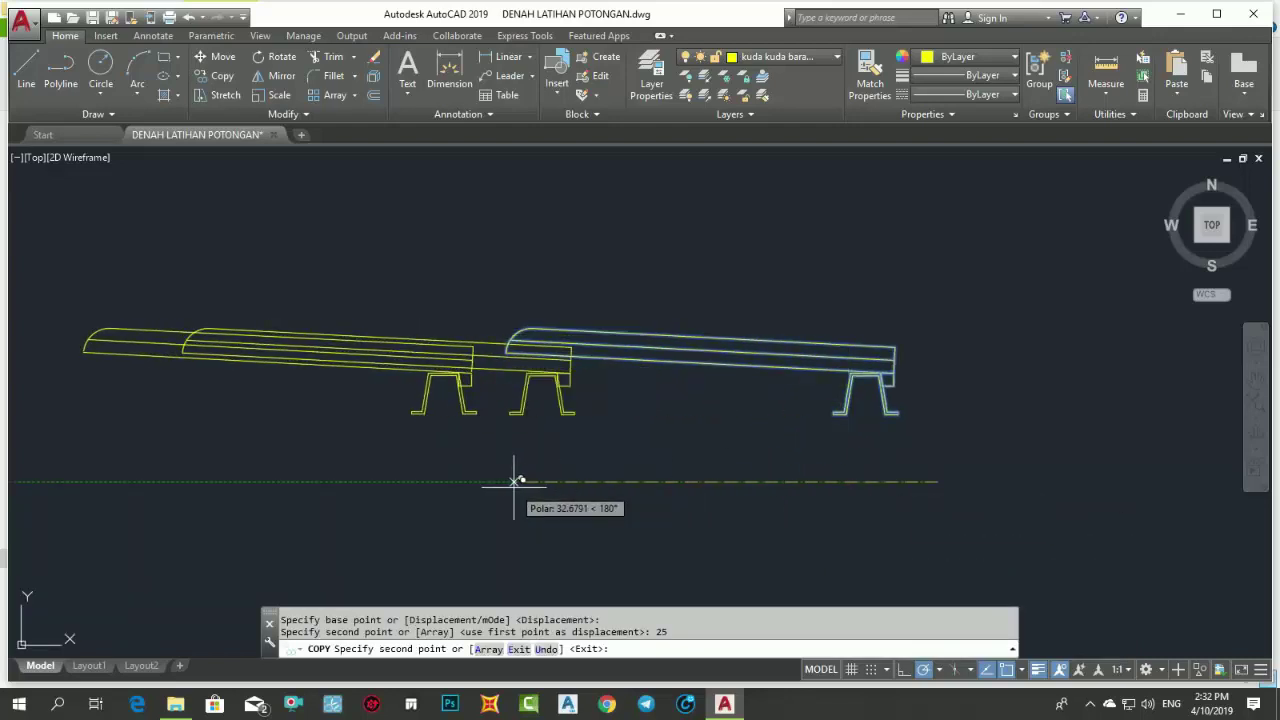
{"action": "type", "text": "50"}
{"action": "key", "text": "Return"}
{"action": "middle_click_drag", "start_coordinate": [443, 486], "coordinate": [837, 471]}
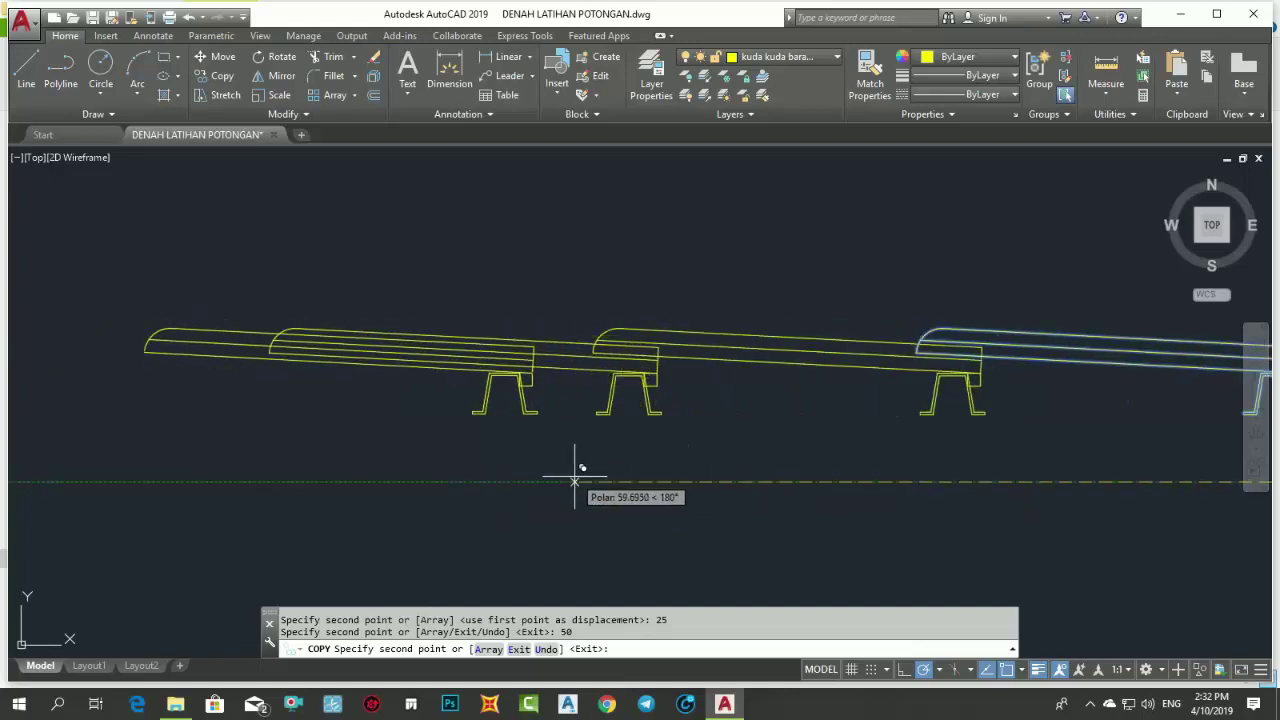
{"action": "type", "text": "75"}
{"action": "key", "text": "Return"}
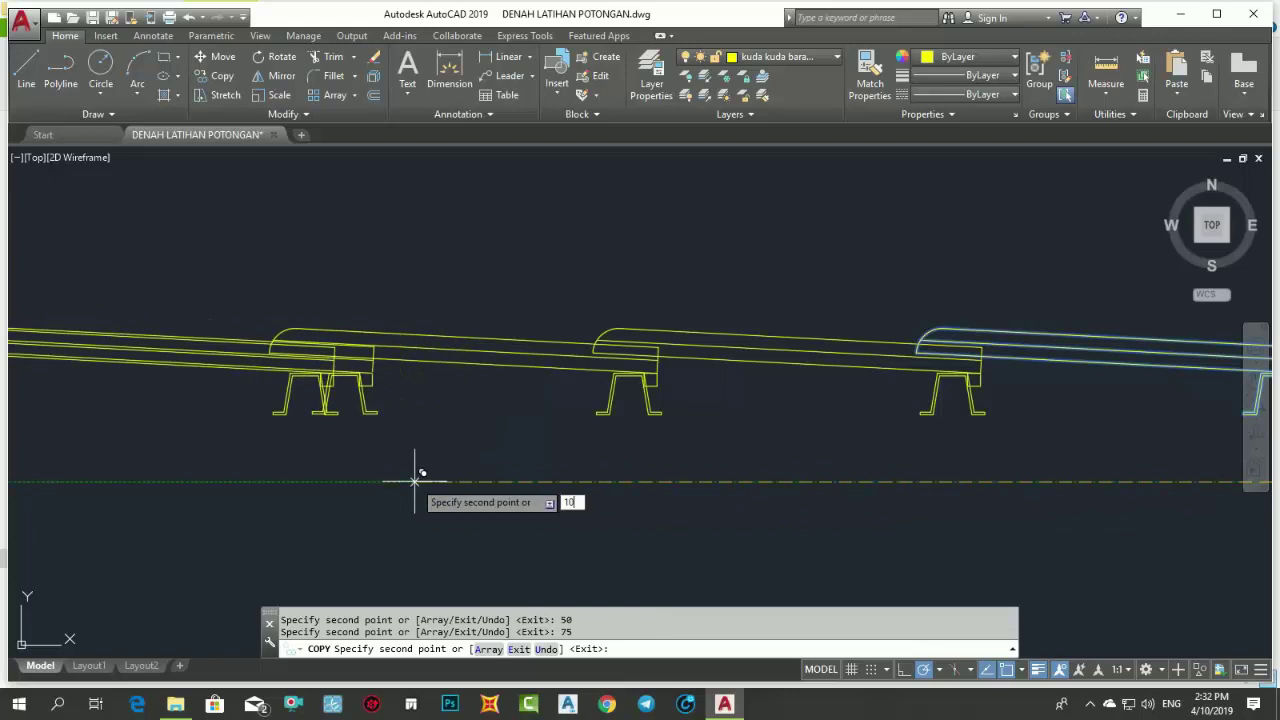
{"action": "key", "text": "Return"}
- Zoom and pan out so the whole roof truss and copied row are visible
{"action": "scroll", "coordinate": [415, 481], "scroll_direction": "down", "scroll_amount": 5}
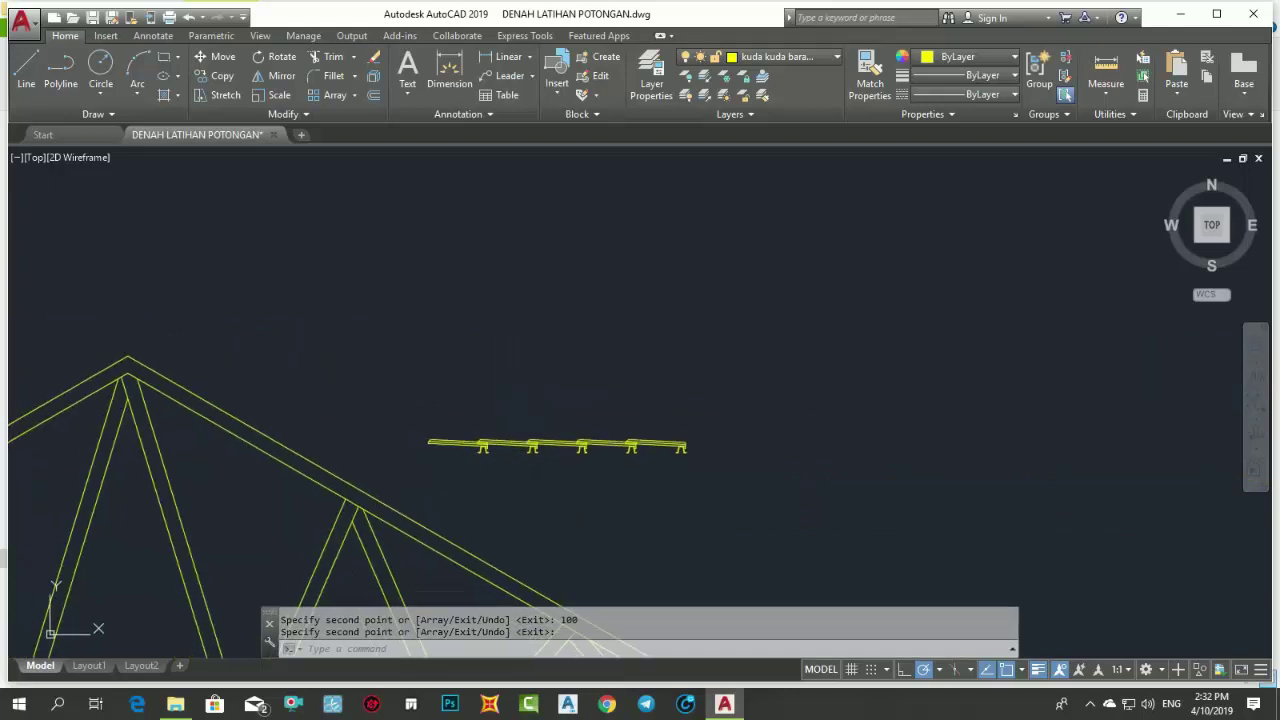
{"action": "scroll", "coordinate": [457, 434], "scroll_direction": "up", "scroll_amount": 1}
{"action": "scroll", "coordinate": [461, 441], "scroll_direction": "down", "scroll_amount": 1}
{"action": "middle_click_drag", "start_coordinate": [461, 441], "coordinate": [708, 428]}
{"action": "scroll", "coordinate": [708, 430], "scroll_direction": "down", "scroll_amount": 2}
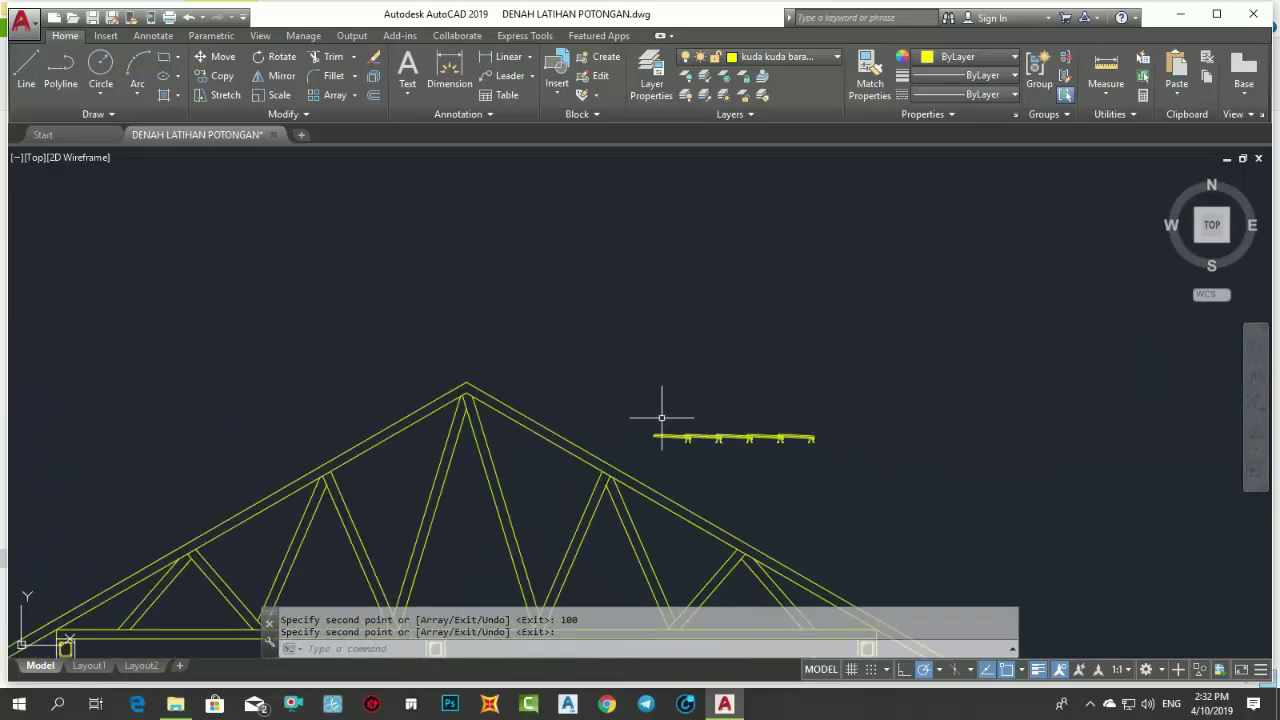
- Move the row of roof-sheet units to a new position
{"action": "left_click", "coordinate": [846, 470]}
{"action": "type", "text": "m"}
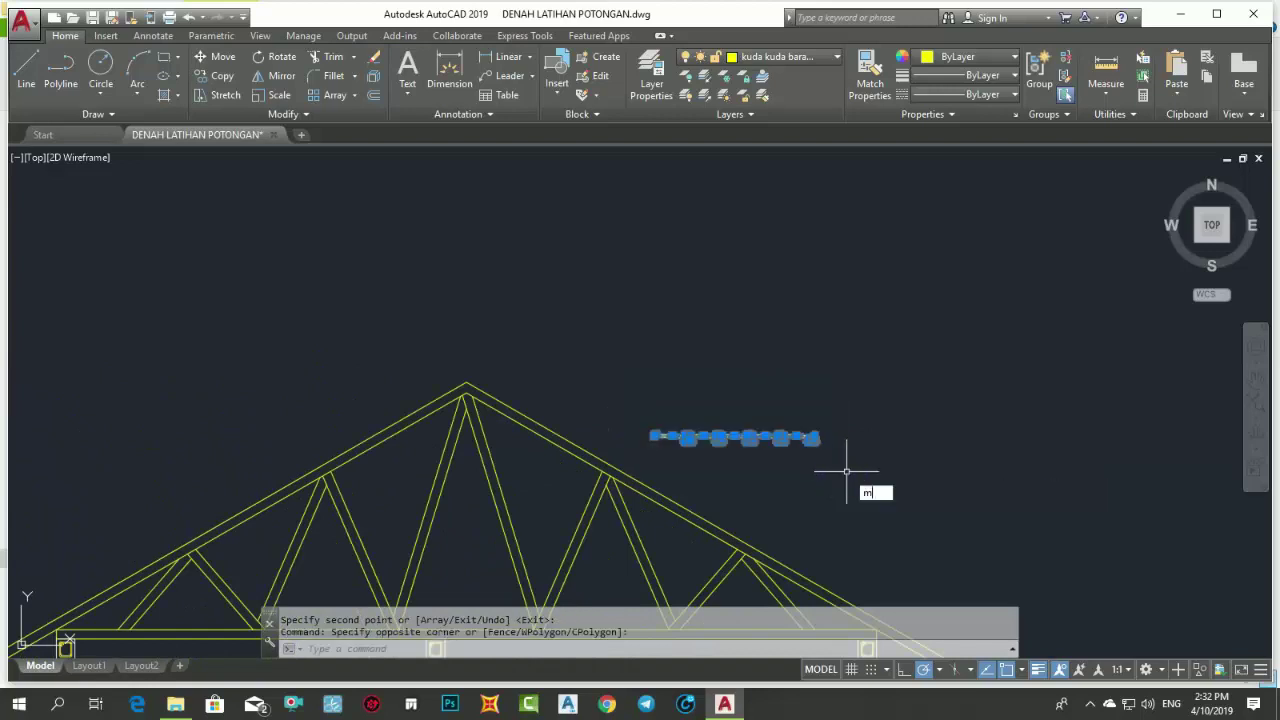
{"action": "key", "text": "Return"}
{"action": "left_click", "coordinate": [846, 470]}
{"action": "scroll", "coordinate": [580, 371], "scroll_direction": "up", "scroll_amount": 2}
{"action": "scroll", "coordinate": [514, 394], "scroll_direction": "up", "scroll_amount": 2}
{"action": "scroll", "coordinate": [441, 398], "scroll_direction": "up", "scroll_amount": 1}
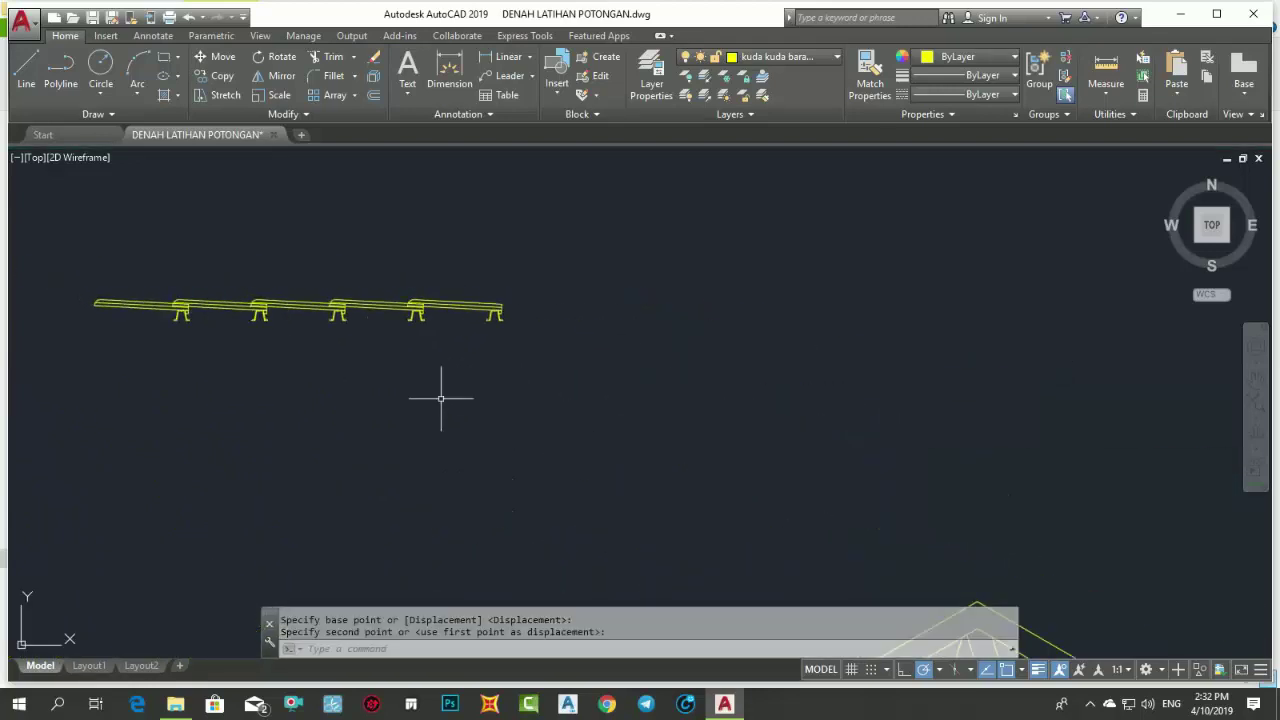
{"action": "left_click", "coordinate": [354, 363]}
- Select the row's left end unit and copy it from its leg corner
{"action": "scroll", "coordinate": [354, 363], "scroll_direction": "up", "scroll_amount": 2}
{"action": "left_click", "coordinate": [157, 277]}
{"action": "left_click", "coordinate": [401, 422]}
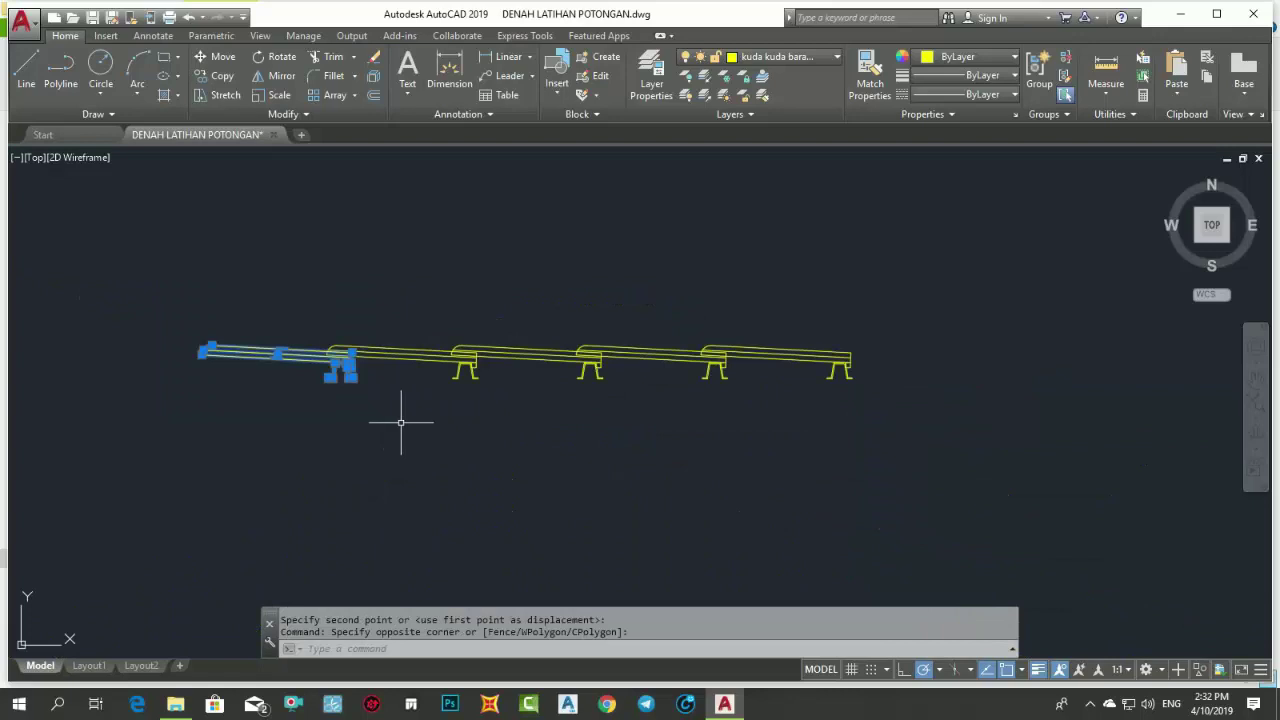
{"action": "type", "text": "co"}
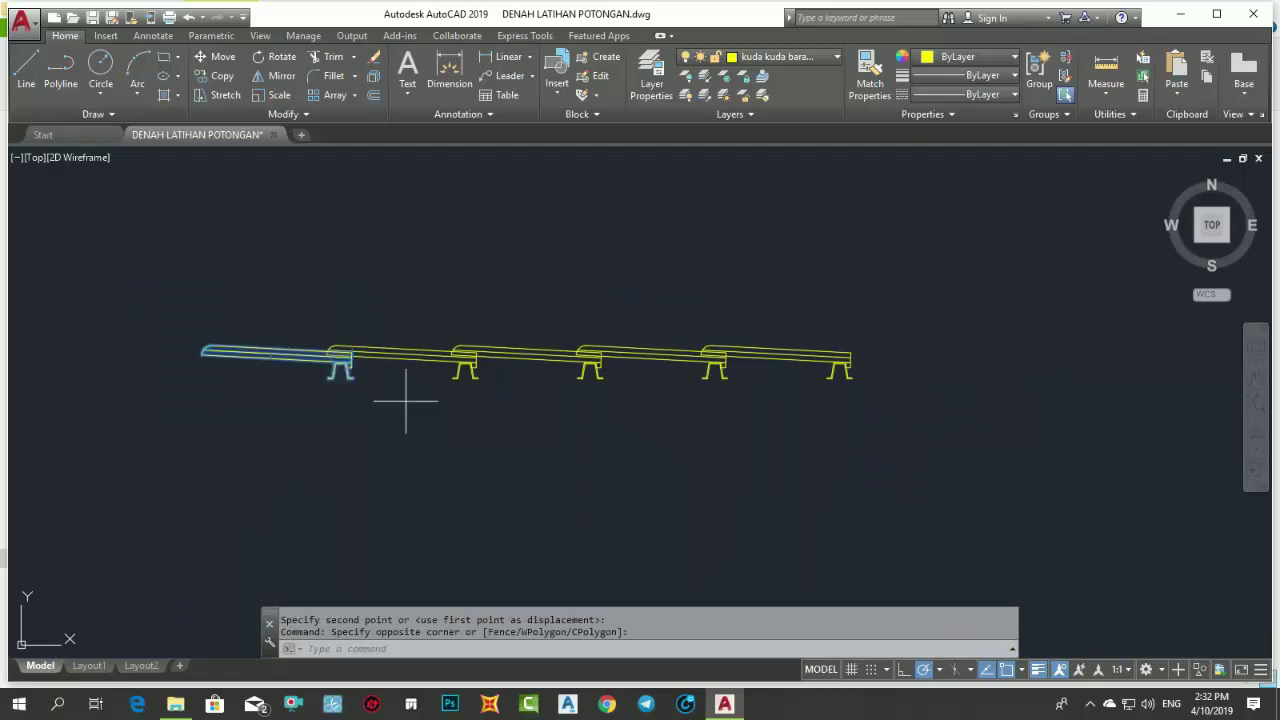
{"action": "key", "text": "Return"}
{"action": "scroll", "coordinate": [414, 400], "scroll_direction": "up", "scroll_amount": 2}
{"action": "scroll", "coordinate": [557, 380], "scroll_direction": "up", "scroll_amount": 2}
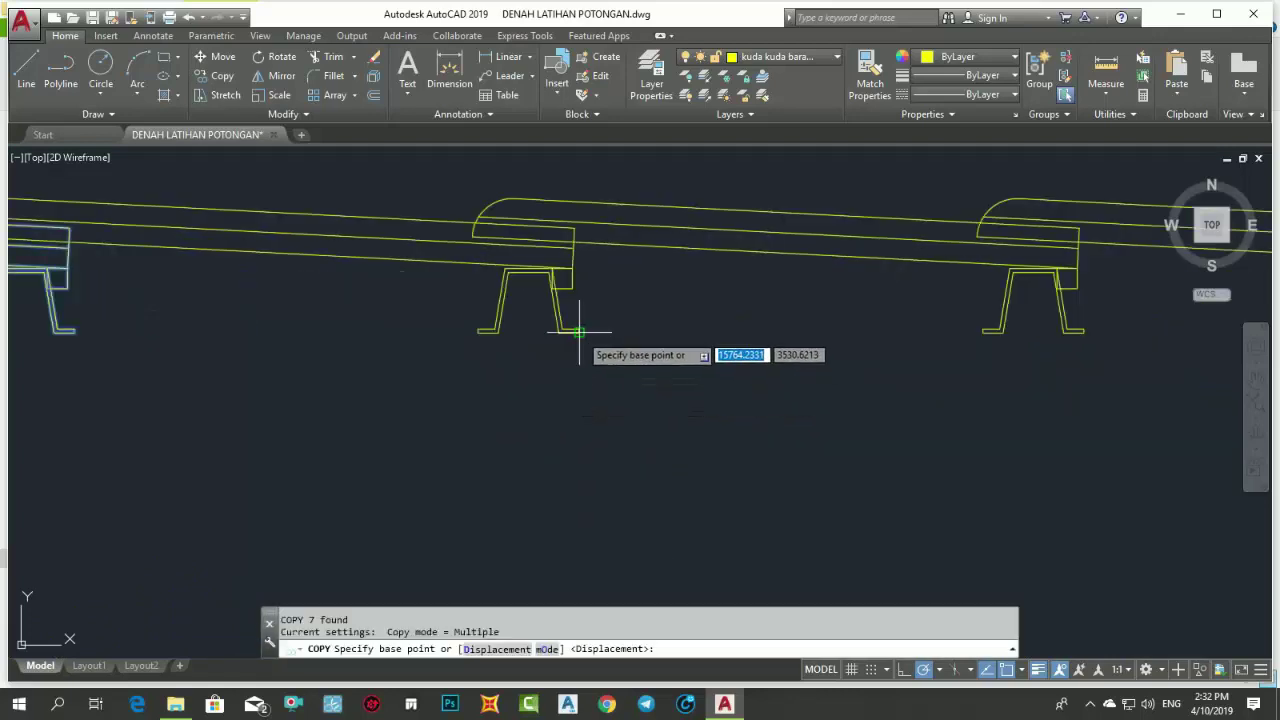
{"action": "left_click", "coordinate": [578, 331]}
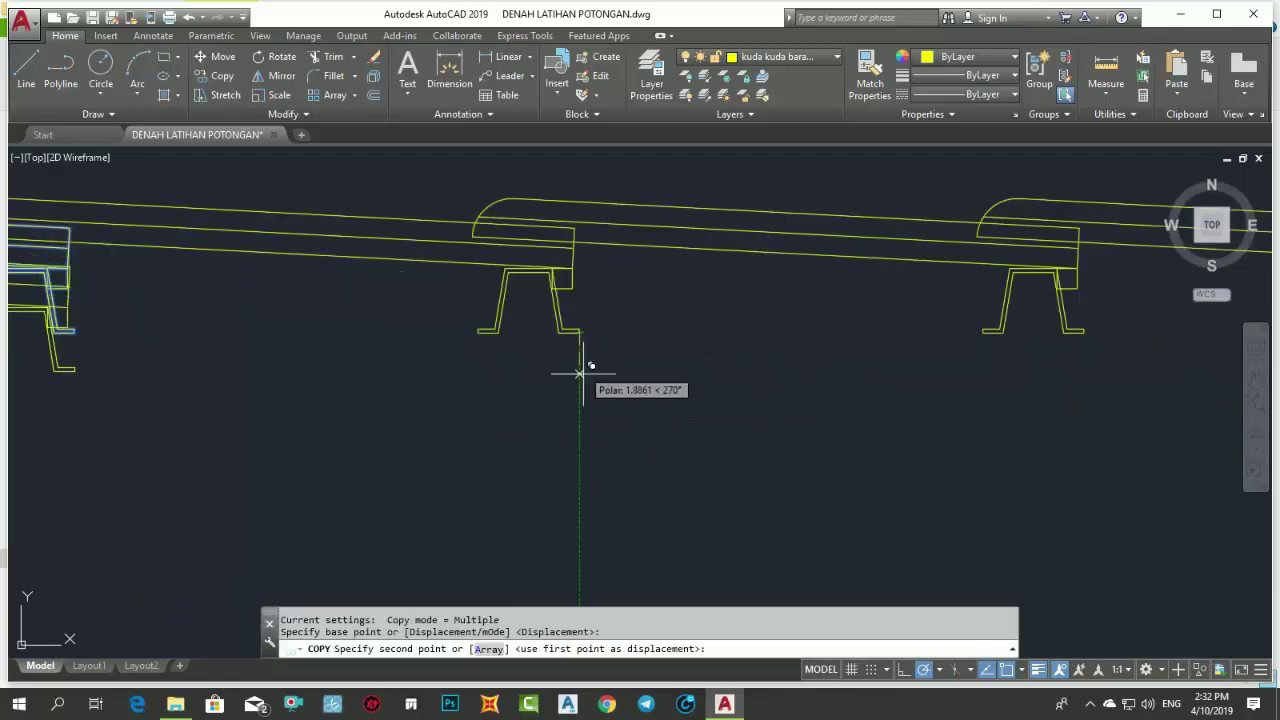
- Array the copy as 10 items at 25-unit spacing to extend the row leftward
{"action": "left_click", "coordinate": [493, 658]}
{"action": "scroll", "coordinate": [470, 540], "scroll_direction": "down", "scroll_amount": 2}
{"action": "type", "text": "10"}
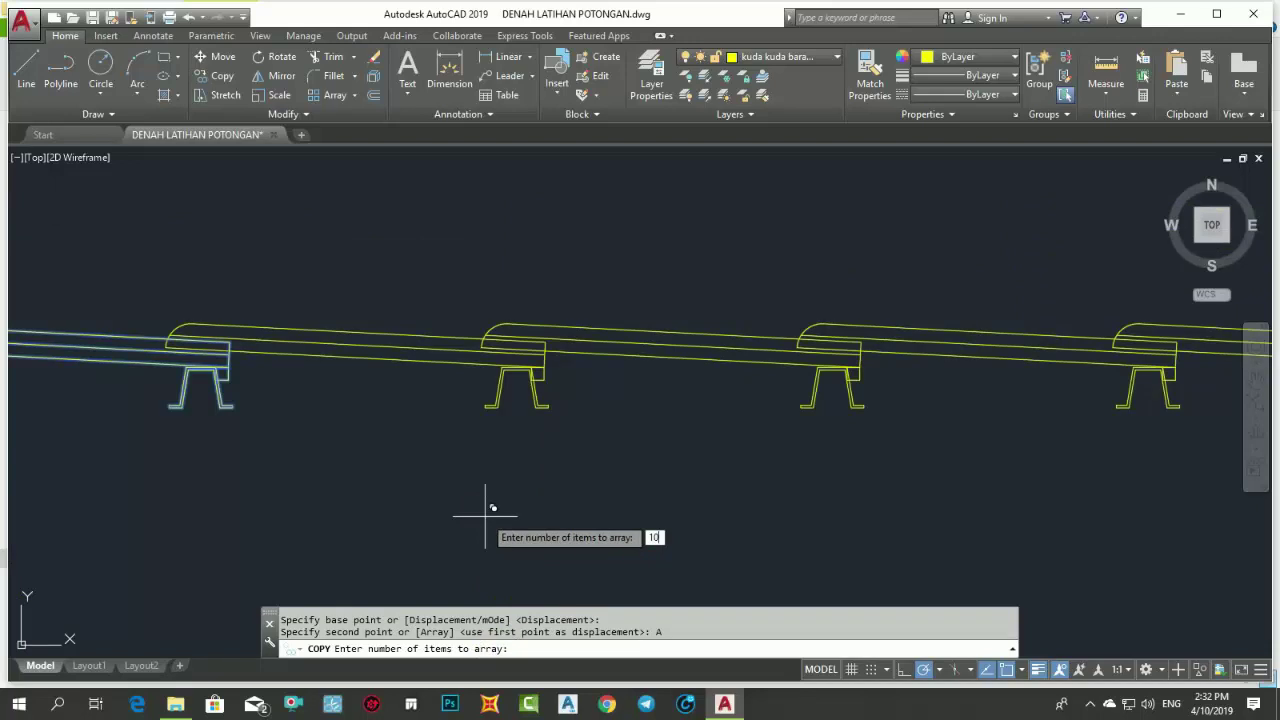
{"action": "key", "text": "Return"}
{"action": "scroll", "coordinate": [250, 420], "scroll_direction": "up", "scroll_amount": 3}
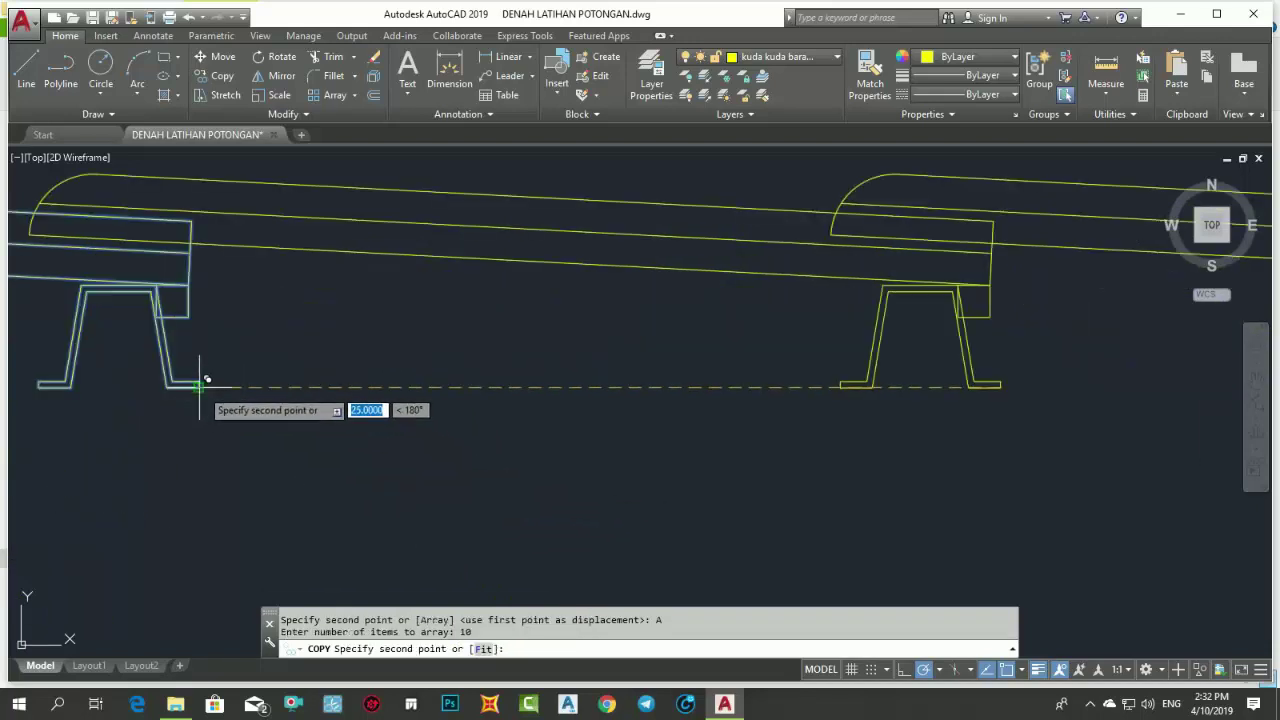
{"action": "scroll", "coordinate": [471, 426], "scroll_direction": "down", "scroll_amount": 5}
{"action": "scroll", "coordinate": [444, 405], "scroll_direction": "up", "scroll_amount": 3}
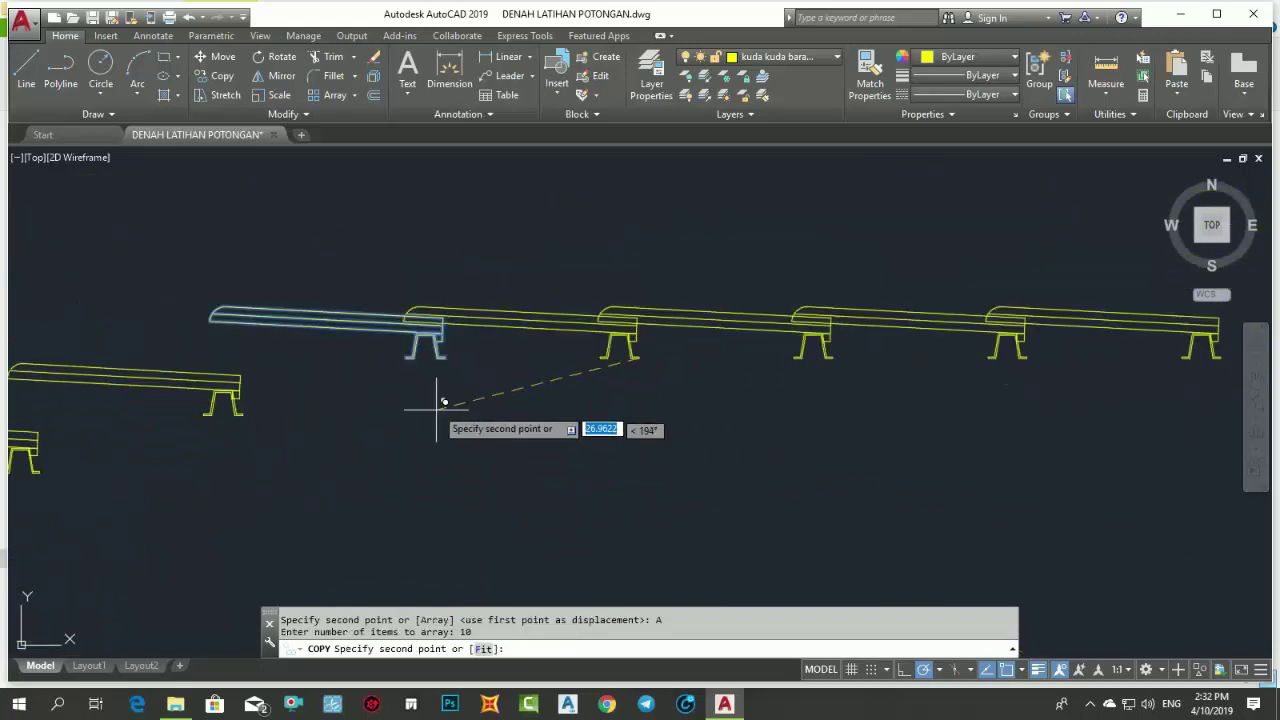
{"action": "scroll", "coordinate": [437, 408], "scroll_direction": "up", "scroll_amount": 4}
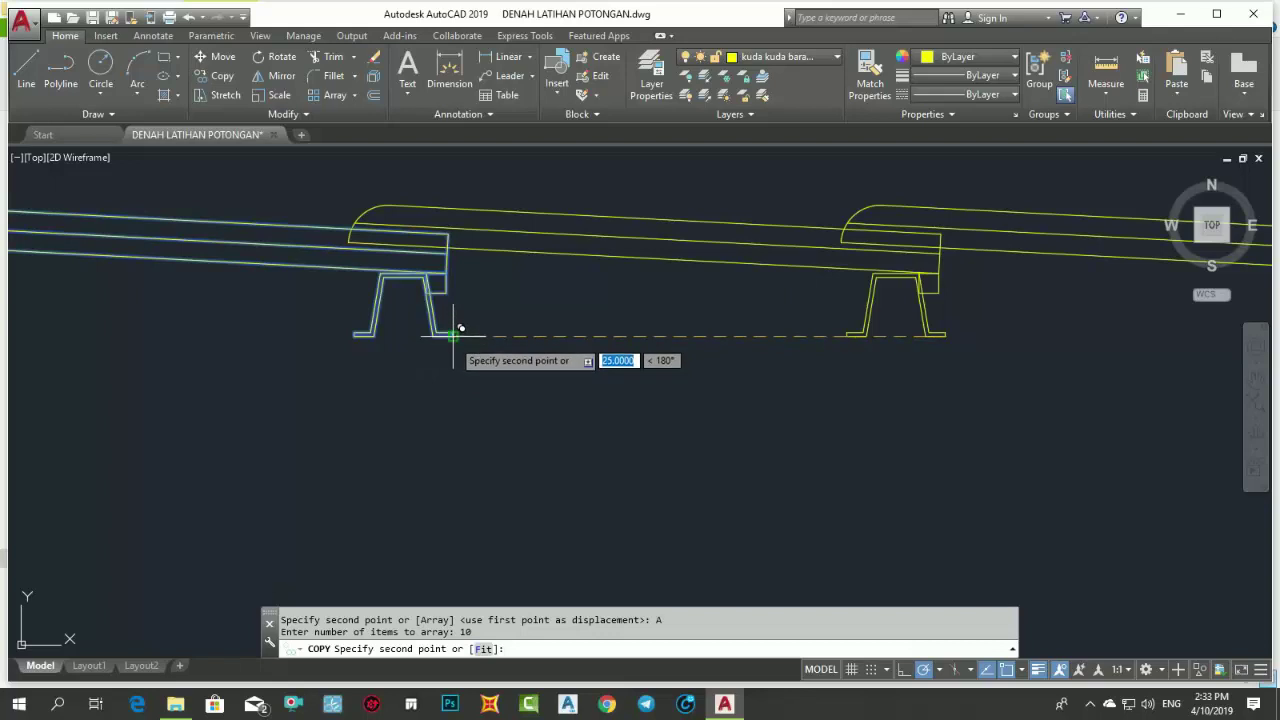
{"action": "scroll", "coordinate": [453, 333], "scroll_direction": "down", "scroll_amount": 5}
{"action": "scroll", "coordinate": [620, 409], "scroll_direction": "down", "scroll_amount": 3}
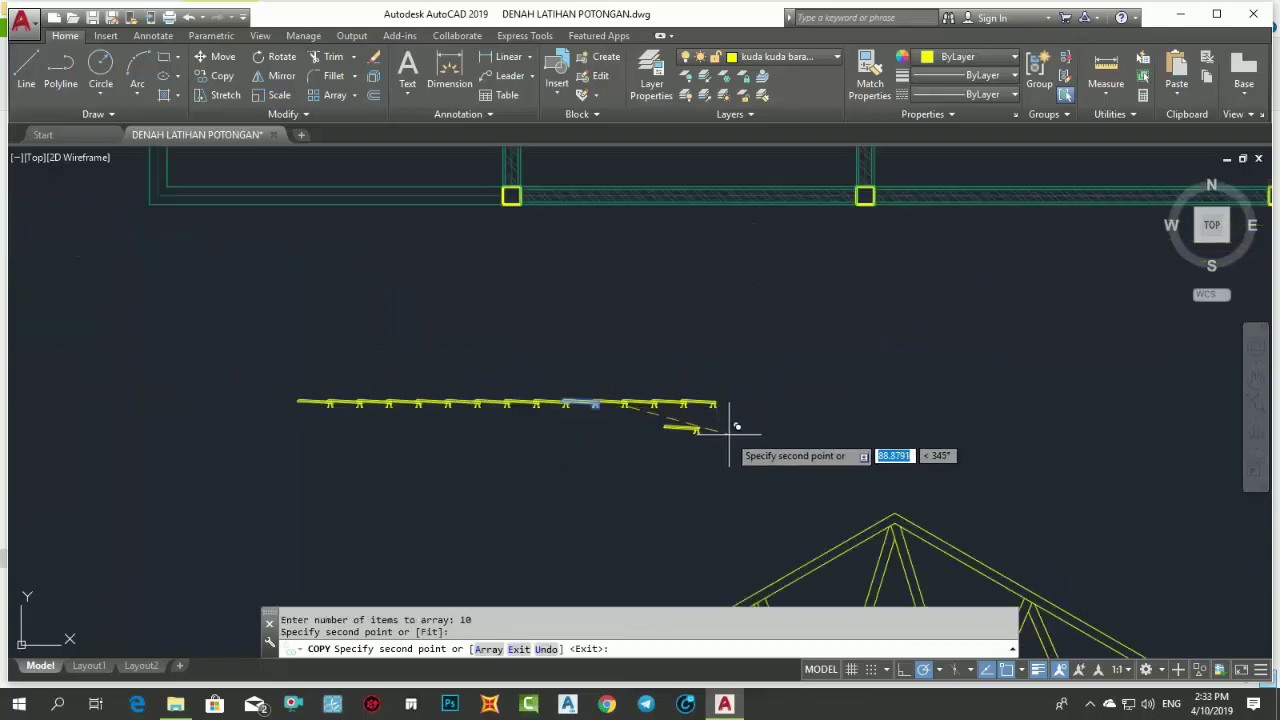
{"action": "left_click", "coordinate": [734, 423]}
{"action": "middle_click_drag", "start_coordinate": [575, 433], "coordinate": [820, 263]}
{"action": "scroll", "coordinate": [783, 294], "scroll_direction": "down", "scroll_amount": 2}
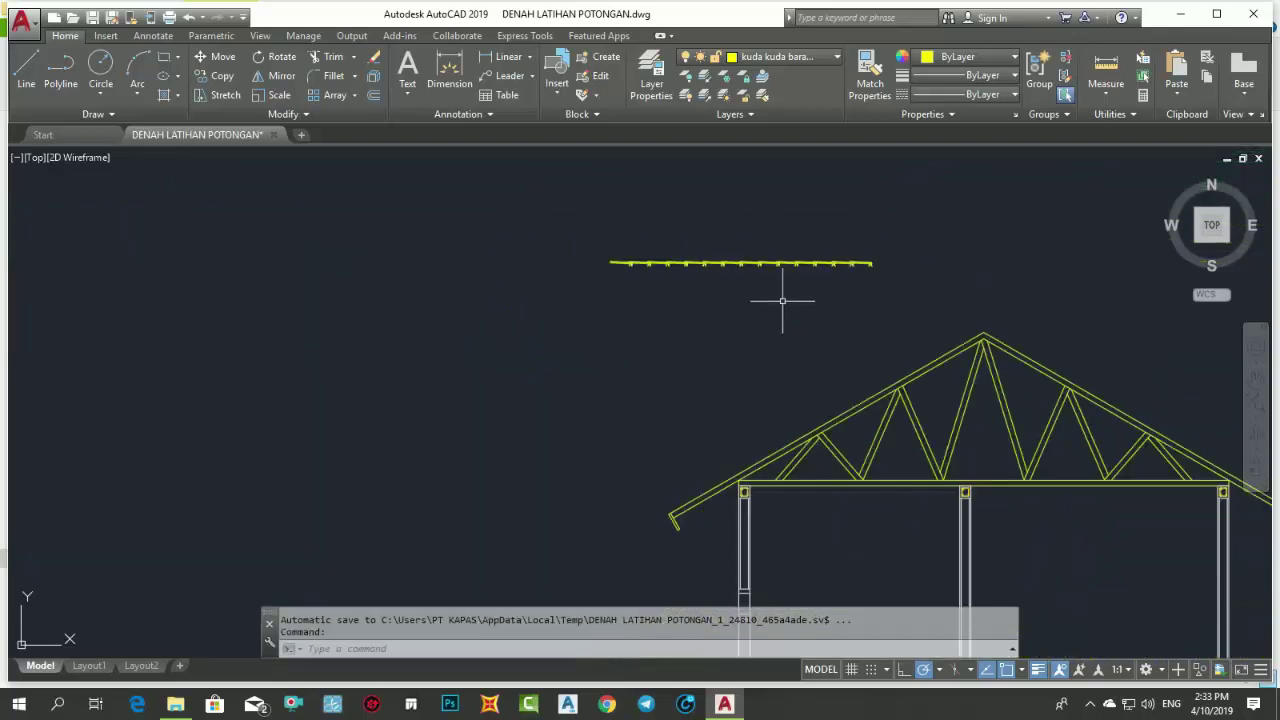
{"action": "scroll", "coordinate": [741, 341], "scroll_direction": "up", "scroll_amount": 2}
{"action": "middle_click_drag", "start_coordinate": [741, 341], "coordinate": [564, 420]}
- Set the colour of the whole roof-sheet row to Green
{"action": "left_click", "coordinate": [277, 291]}
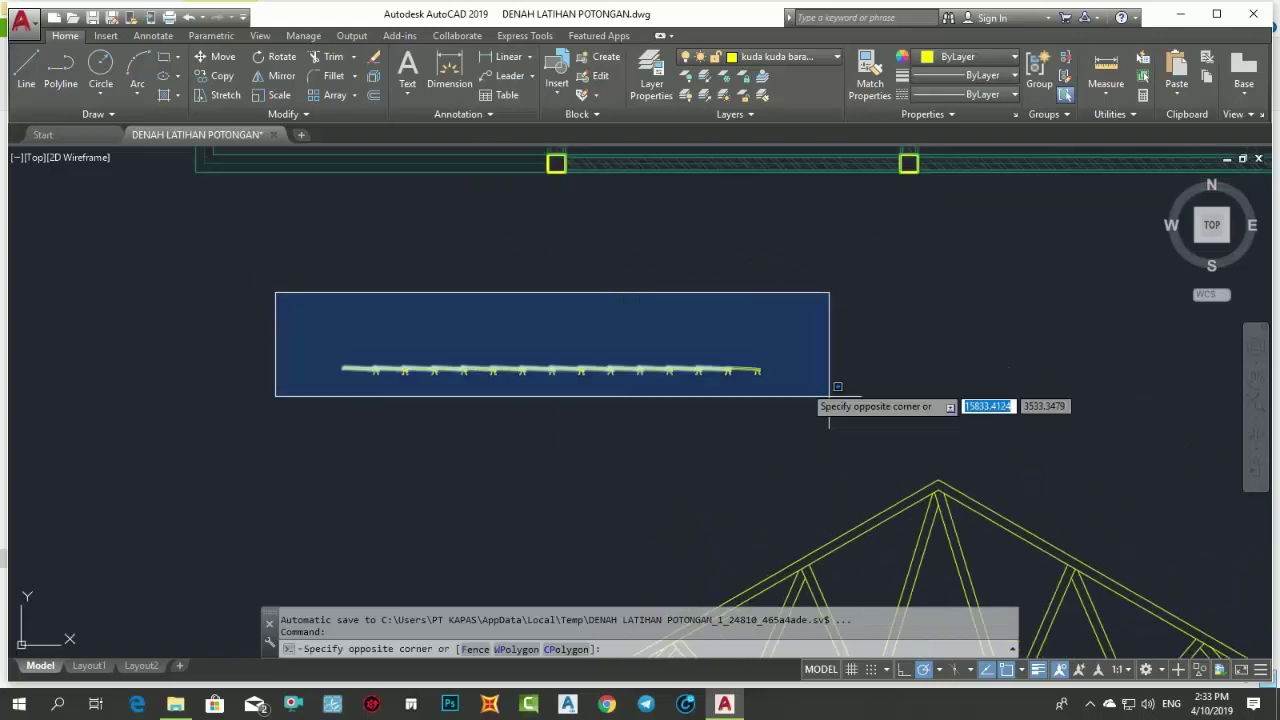
{"action": "left_click", "coordinate": [831, 391]}
{"action": "left_click", "coordinate": [993, 66]}
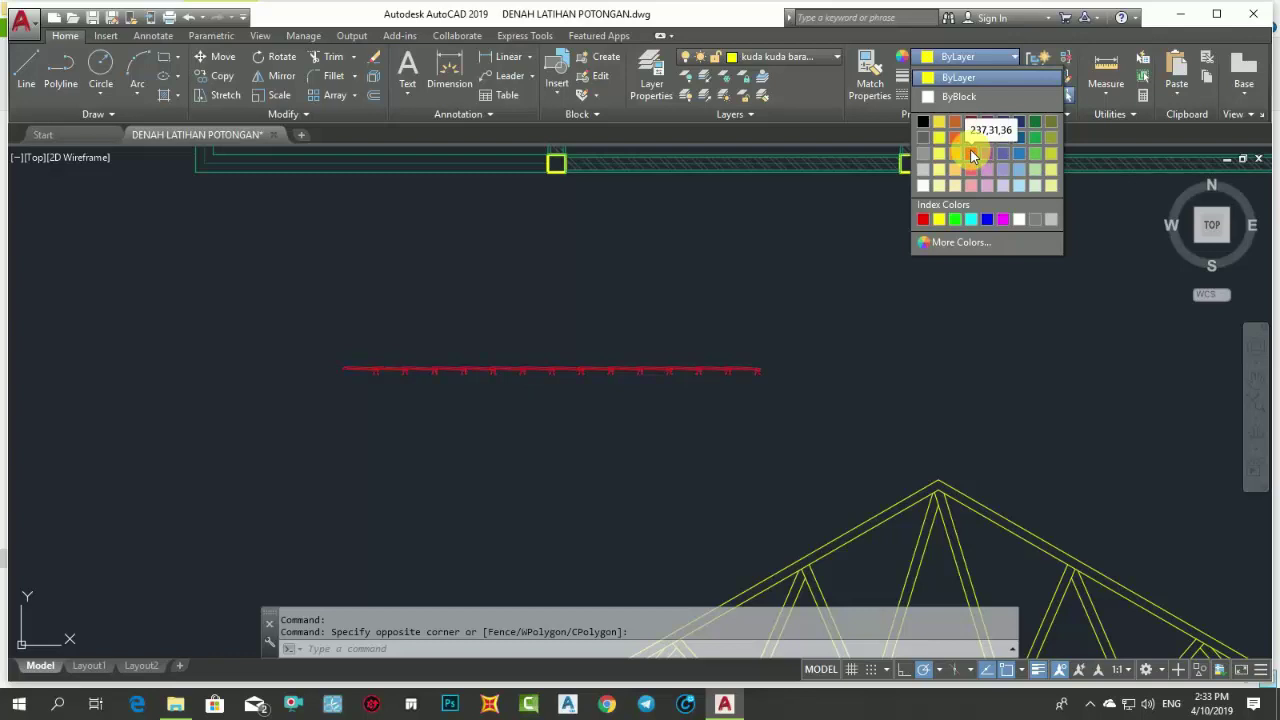
{"action": "left_click", "coordinate": [955, 221]}
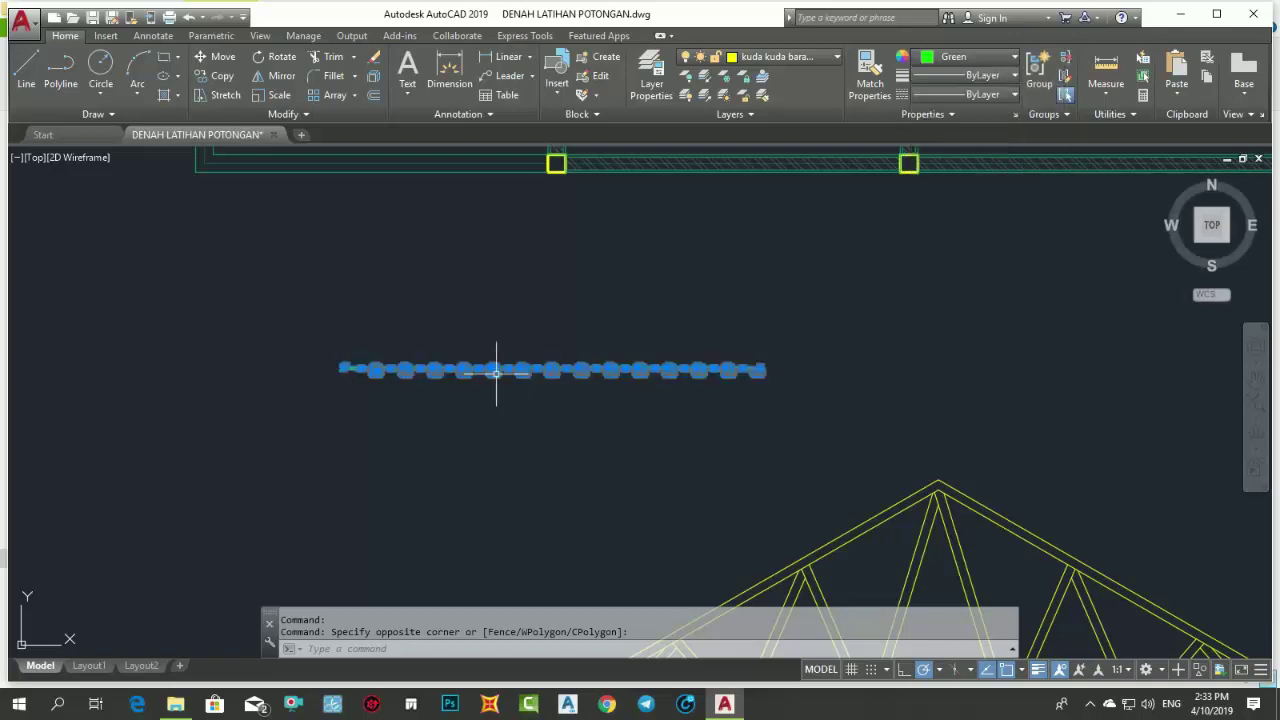
{"action": "key", "text": "Escape"}
- Rotate the green row 30 degrees about a pivot point to match the rafter slope
{"action": "scroll", "coordinate": [462, 406], "scroll_direction": "up", "scroll_amount": 5}
{"action": "scroll", "coordinate": [504, 387], "scroll_direction": "down", "scroll_amount": 5}
{"action": "middle_click_drag", "start_coordinate": [537, 371], "coordinate": [491, 317]}
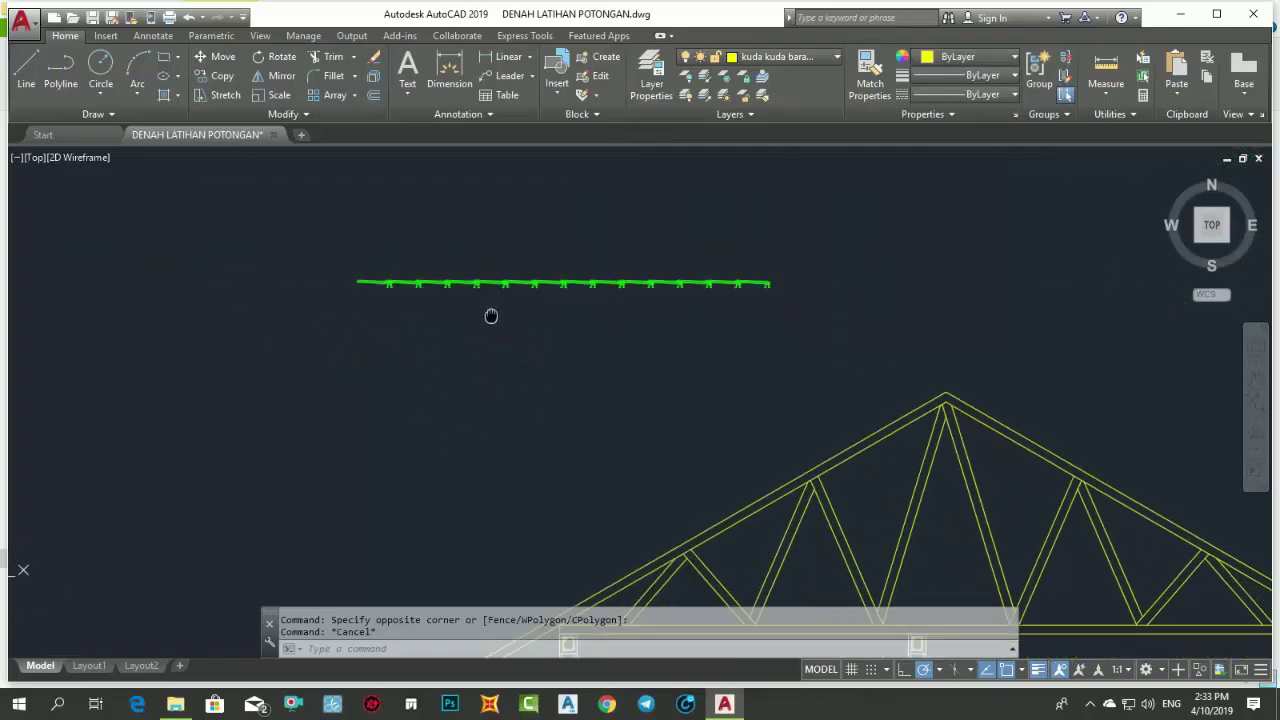
{"action": "scroll", "coordinate": [356, 268], "scroll_direction": "up", "scroll_amount": 4}
{"action": "scroll", "coordinate": [356, 268], "scroll_direction": "up", "scroll_amount": 2}
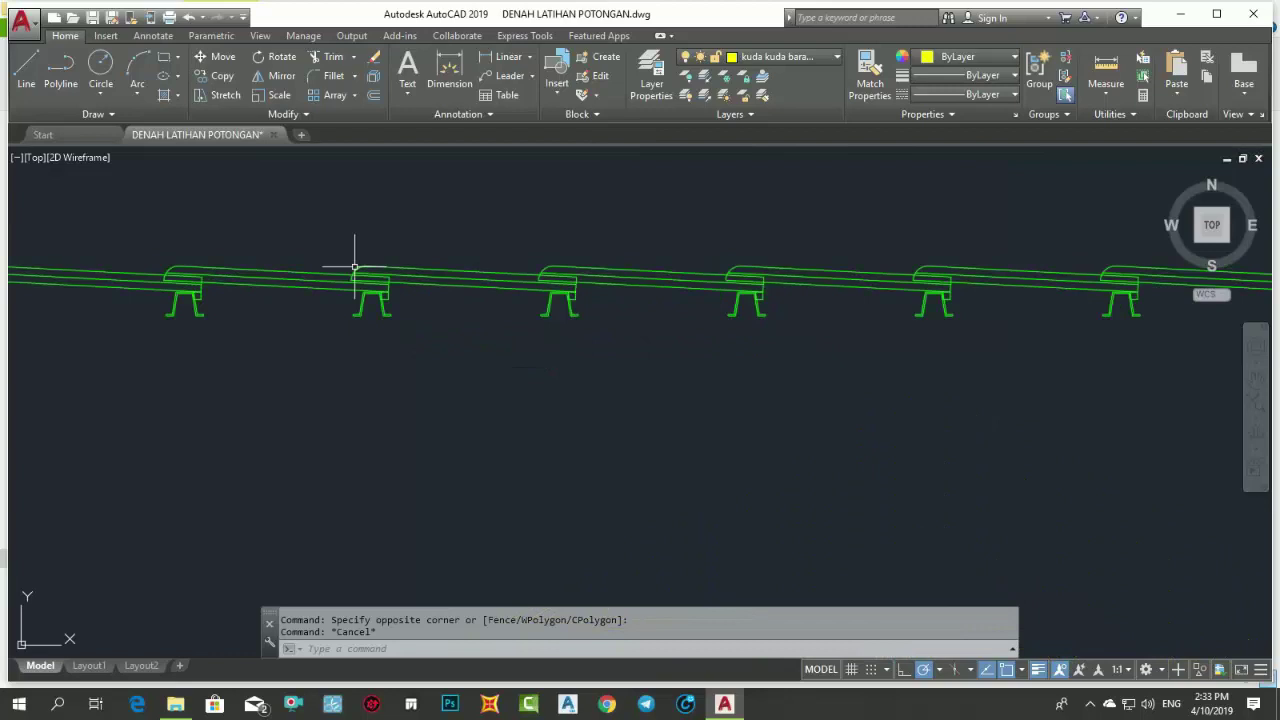
{"action": "scroll", "coordinate": [355, 268], "scroll_direction": "down", "scroll_amount": 3}
{"action": "scroll", "coordinate": [357, 271], "scroll_direction": "down", "scroll_amount": 3}
{"action": "middle_click_drag", "start_coordinate": [357, 271], "coordinate": [357, 313]}
{"action": "left_click", "coordinate": [233, 244]}
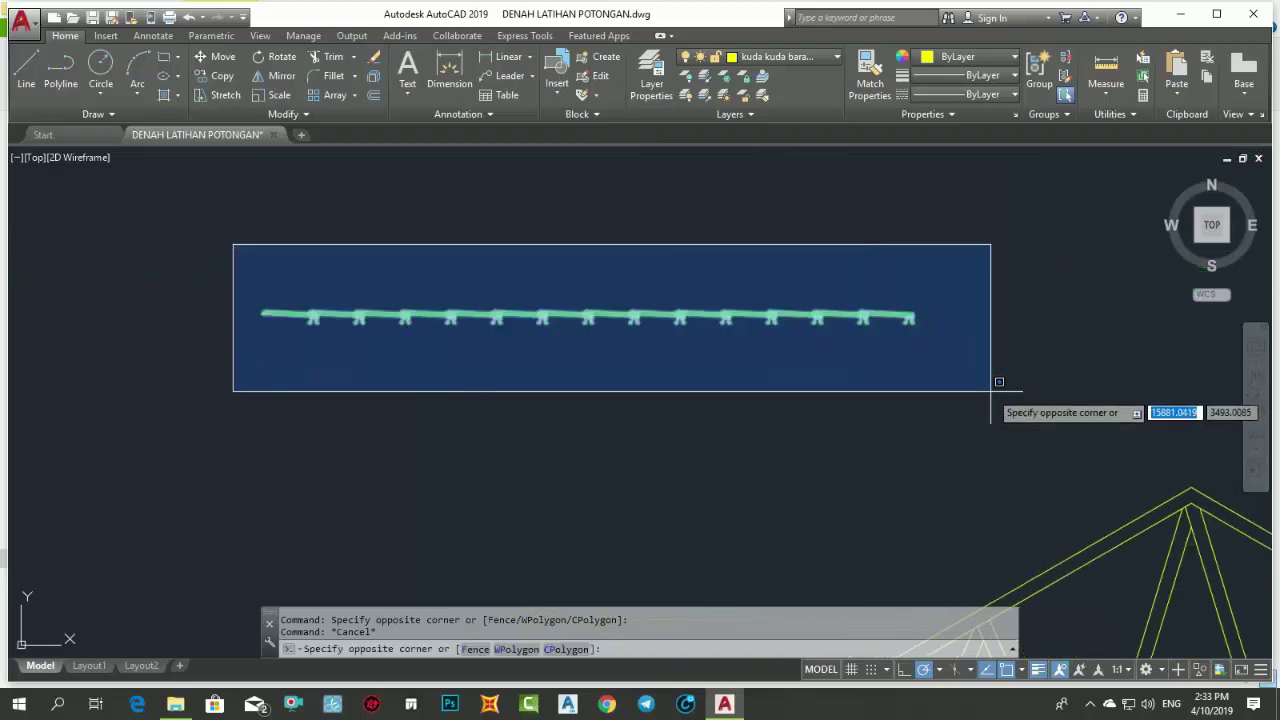
{"action": "left_click", "coordinate": [990, 390]}
{"action": "type", "text": "ro"}
{"action": "key", "text": "Return"}
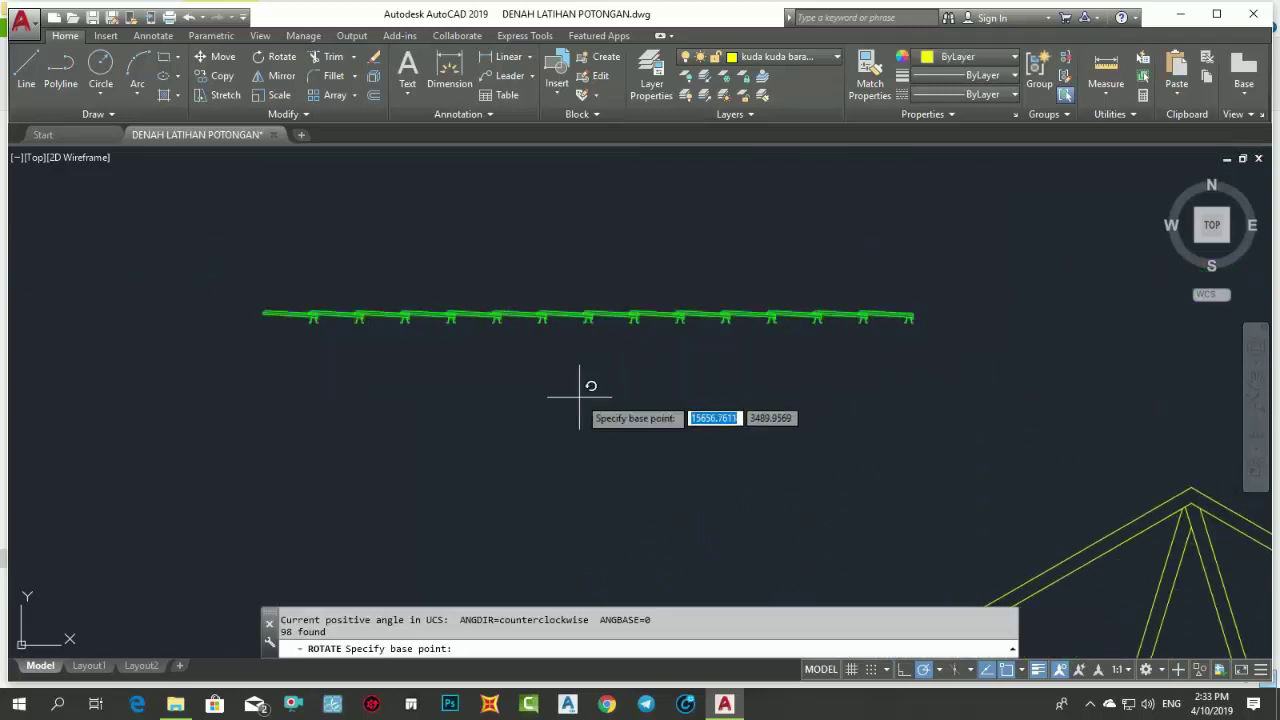
{"action": "left_click", "coordinate": [585, 390]}
{"action": "type", "text": "30"}
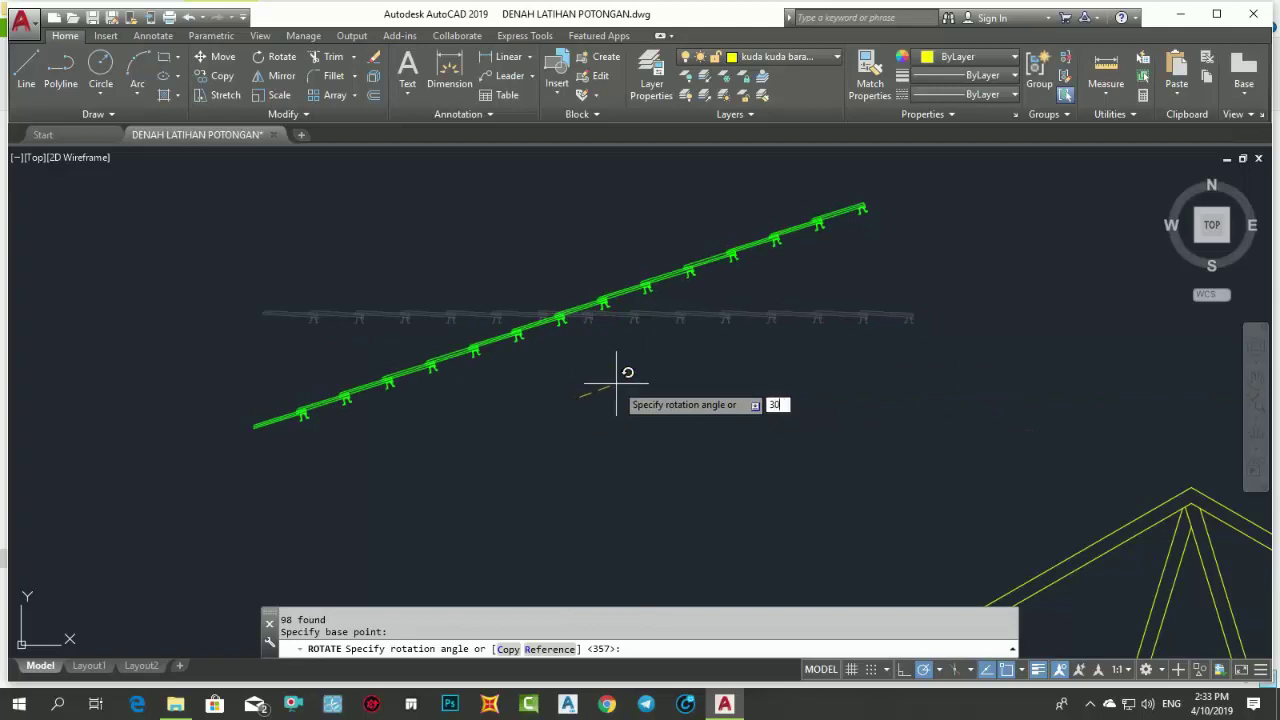
{"action": "key", "text": "Return"}
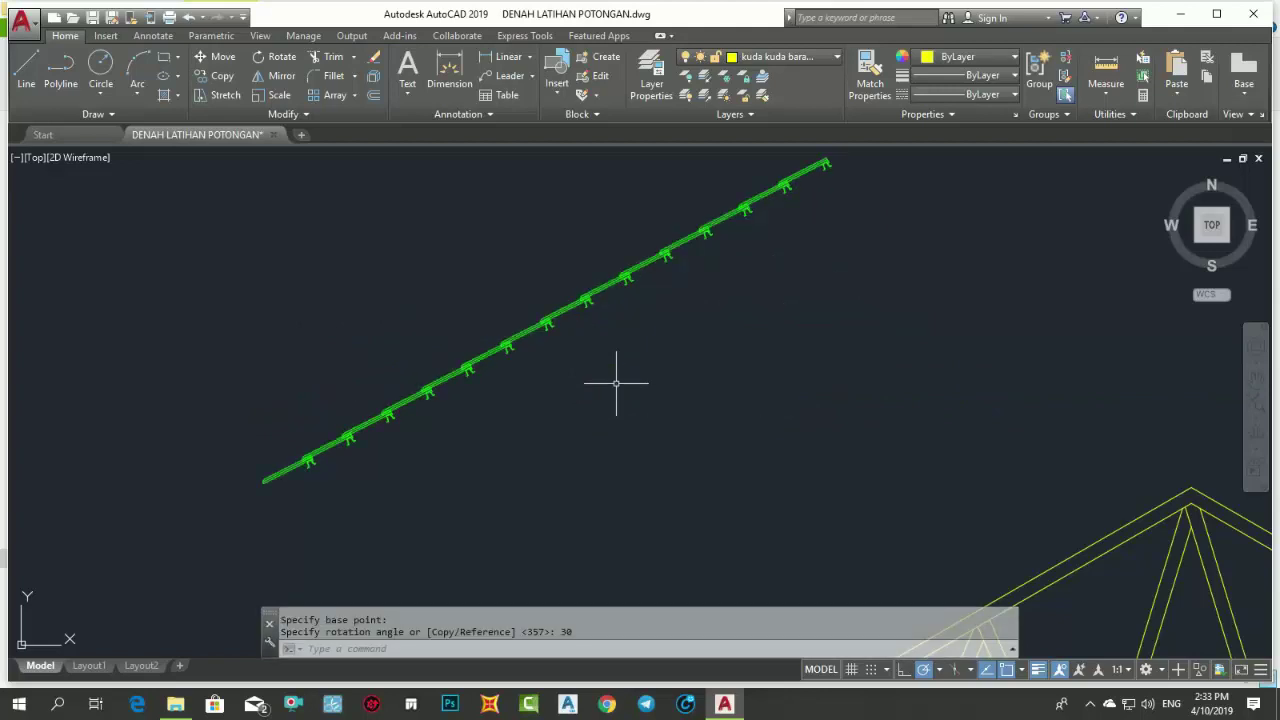
{"action": "scroll", "coordinate": [616, 383], "scroll_direction": "down", "scroll_amount": 2}
{"action": "scroll", "coordinate": [626, 396], "scroll_direction": "down", "scroll_amount": 2}
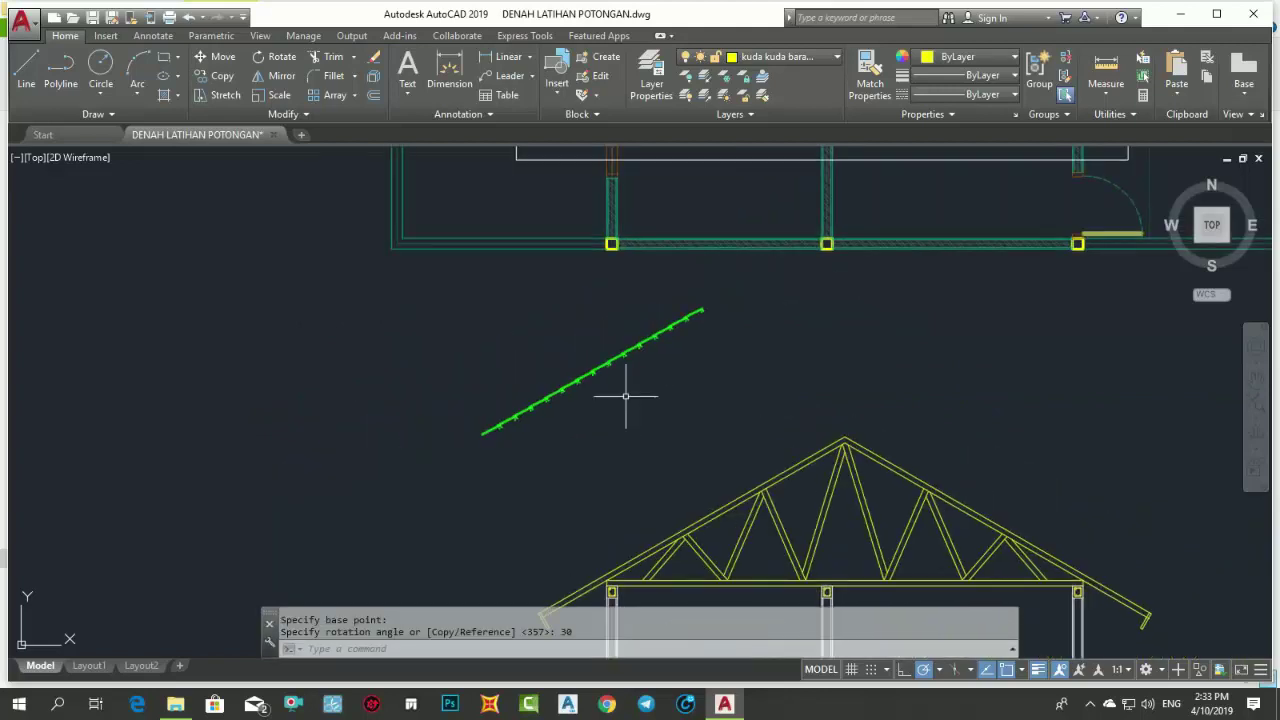
- Select the tilted green roof-sheet row
{"action": "left_click", "coordinate": [409, 309]}
{"action": "left_click", "coordinate": [765, 485]}
{"action": "left_click", "coordinate": [750, 390]}
{"action": "left_click", "coordinate": [604, 301]}
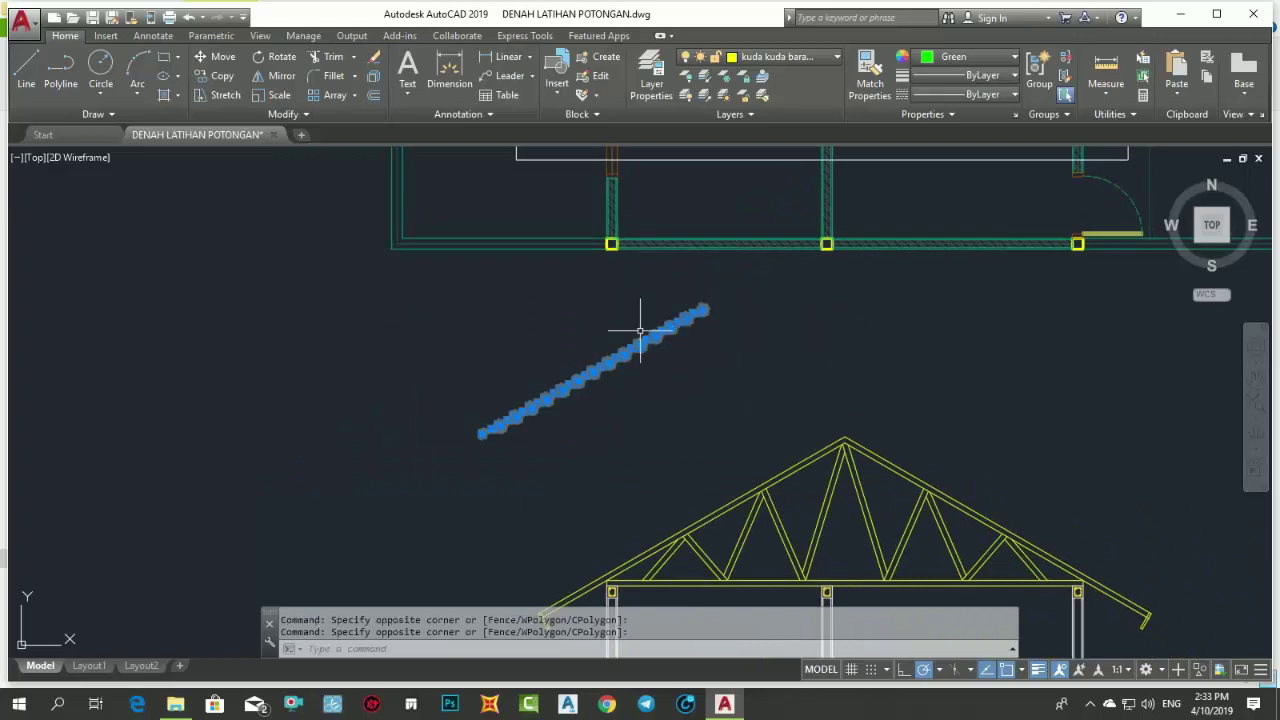
- Move the row by its upper end onto the left rafter, snapped to the apex endpoint
{"action": "type", "text": "m"}
{"action": "key", "text": "Return"}
{"action": "scroll", "coordinate": [636, 300], "scroll_direction": "up", "scroll_amount": 5}
{"action": "scroll", "coordinate": [628, 284], "scroll_direction": "up", "scroll_amount": 3}
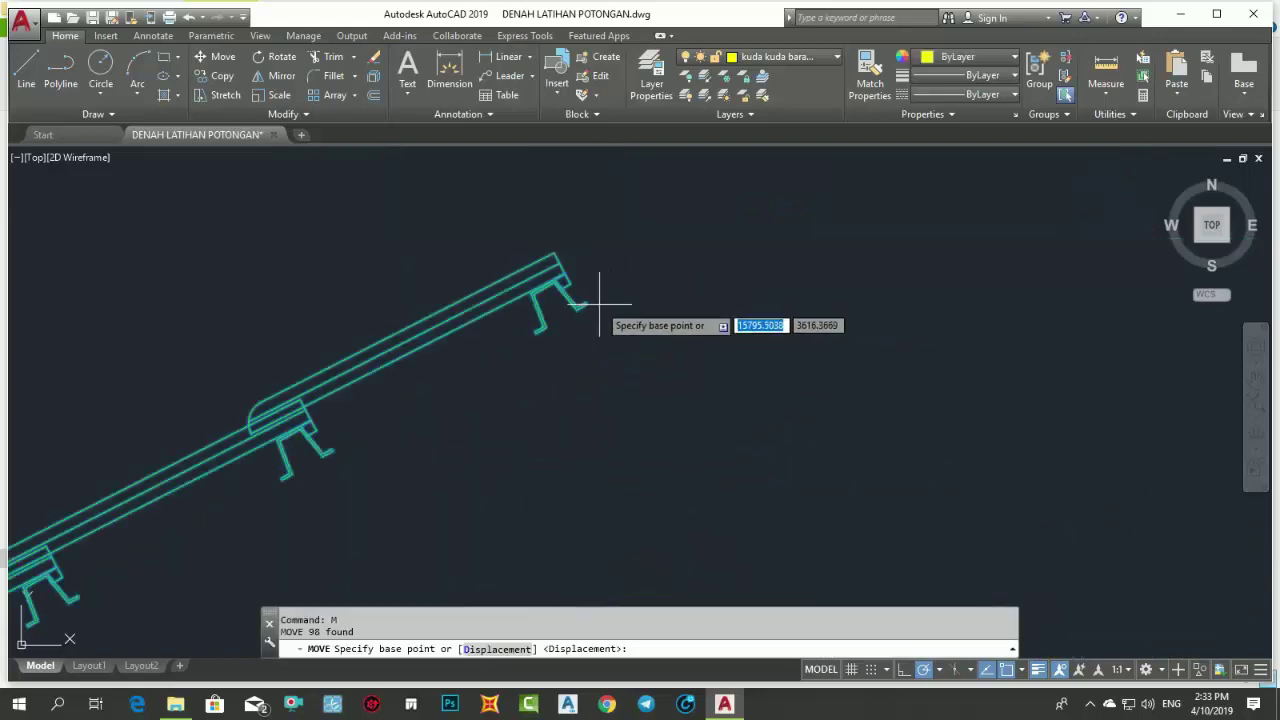
{"action": "scroll", "coordinate": [585, 300], "scroll_direction": "up", "scroll_amount": 2}
{"action": "left_click", "coordinate": [566, 306]}
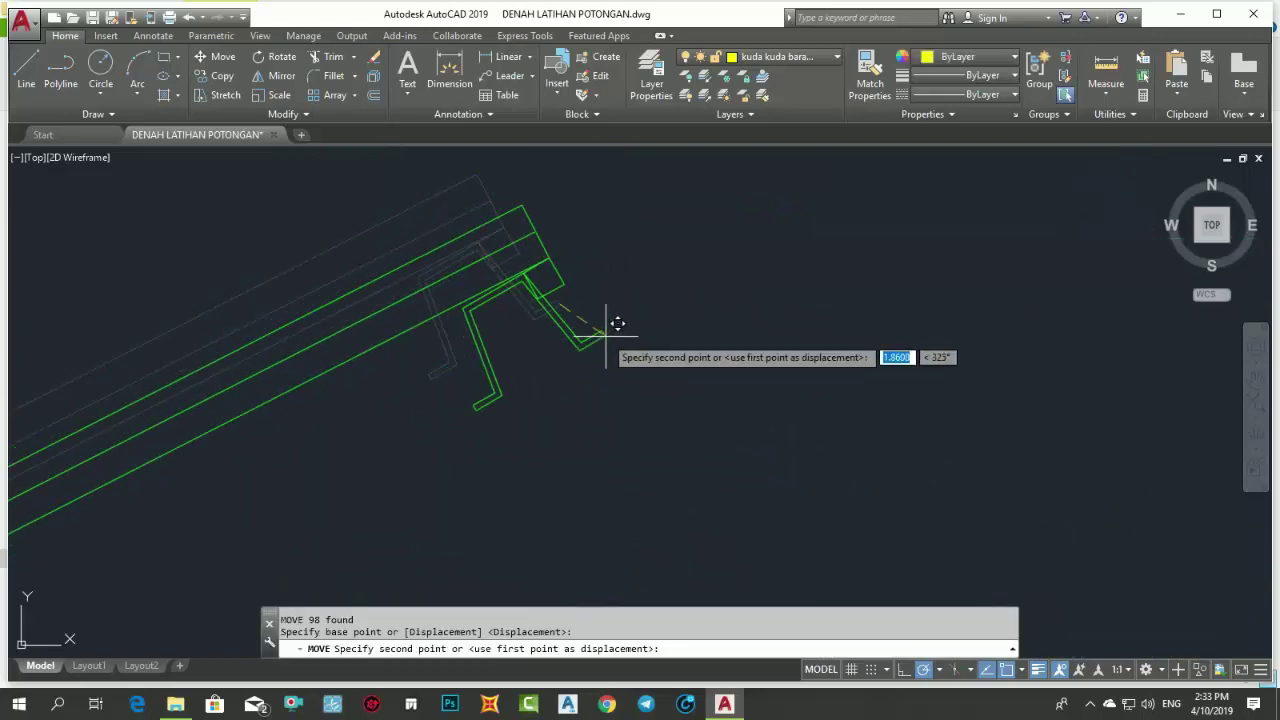
{"action": "scroll", "coordinate": [616, 325], "scroll_direction": "down", "scroll_amount": 3}
{"action": "scroll", "coordinate": [614, 335], "scroll_direction": "down", "scroll_amount": 2}
{"action": "scroll", "coordinate": [614, 350], "scroll_direction": "down", "scroll_amount": 2}
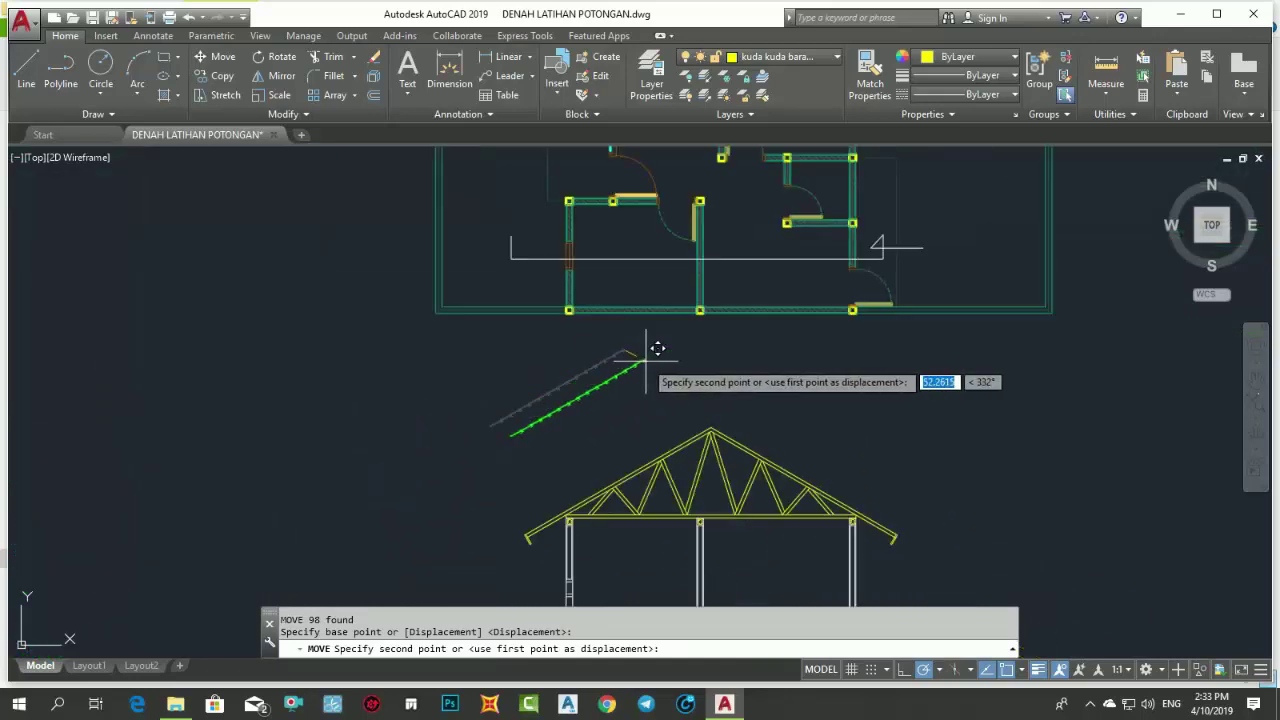
{"action": "scroll", "coordinate": [690, 345], "scroll_direction": "up", "scroll_amount": 1}
{"action": "scroll", "coordinate": [702, 339], "scroll_direction": "up", "scroll_amount": 3}
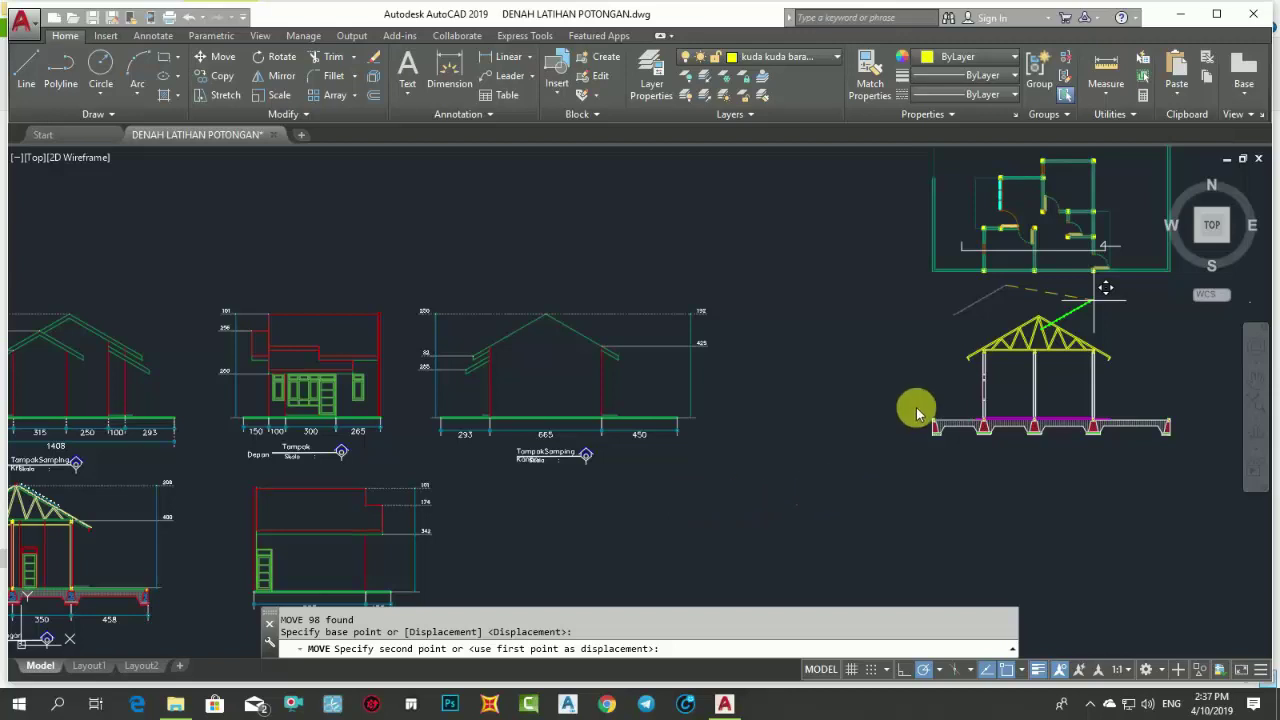
{"action": "scroll", "coordinate": [925, 395], "scroll_direction": "up", "scroll_amount": 3}
{"action": "middle_click_drag", "start_coordinate": [700, 386], "coordinate": [543, 455]}
{"action": "scroll", "coordinate": [580, 425], "scroll_direction": "up", "scroll_amount": 5}
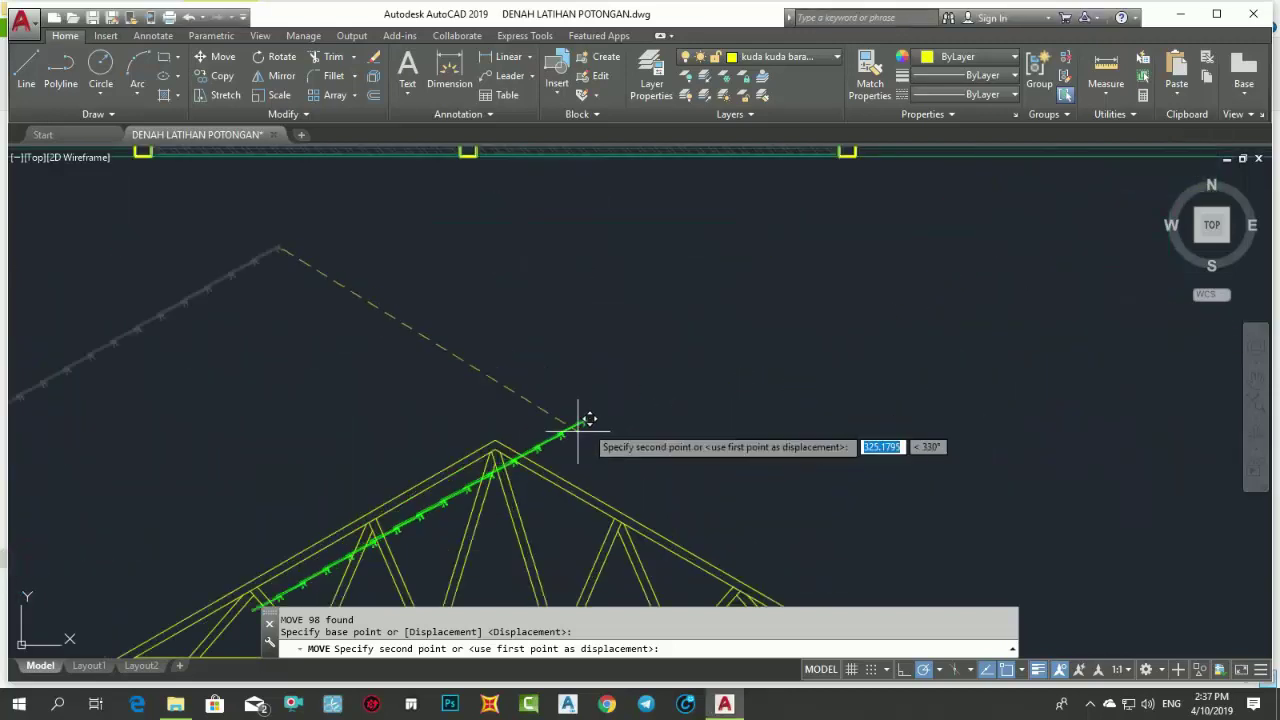
{"action": "scroll", "coordinate": [590, 420], "scroll_direction": "up", "scroll_amount": 2}
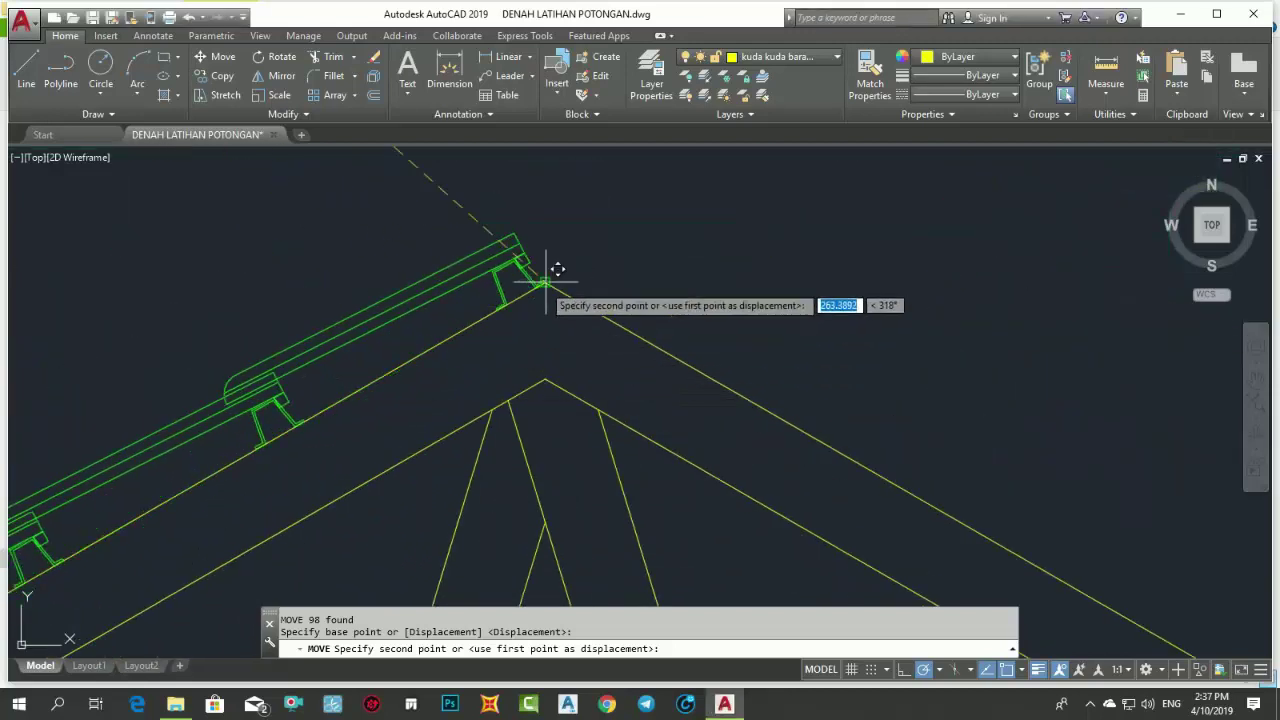
{"action": "left_click", "coordinate": [545, 283]}
{"action": "scroll", "coordinate": [545, 275], "scroll_direction": "down", "scroll_amount": 4}
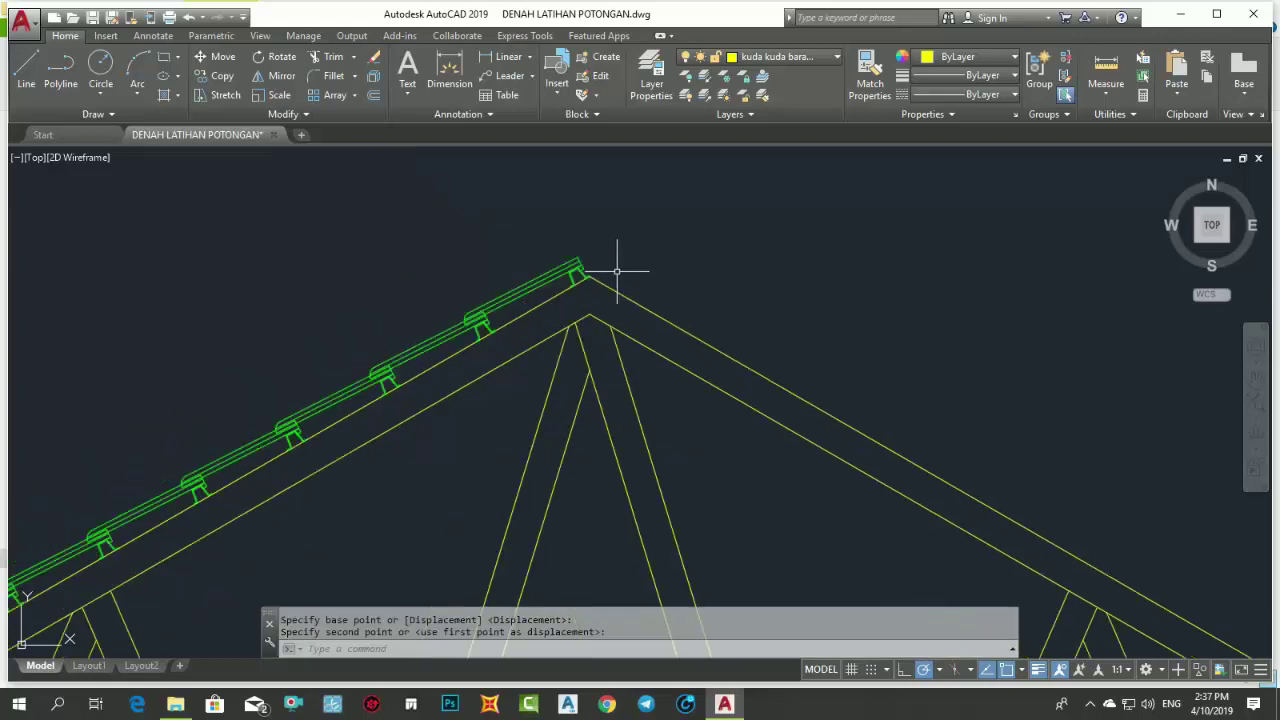
{"action": "middle_click_drag", "start_coordinate": [614, 271], "coordinate": [1049, 165]}
{"action": "scroll", "coordinate": [1000, 220], "scroll_direction": "down", "scroll_amount": 2}
{"action": "scroll", "coordinate": [686, 337], "scroll_direction": "up", "scroll_amount": 2}
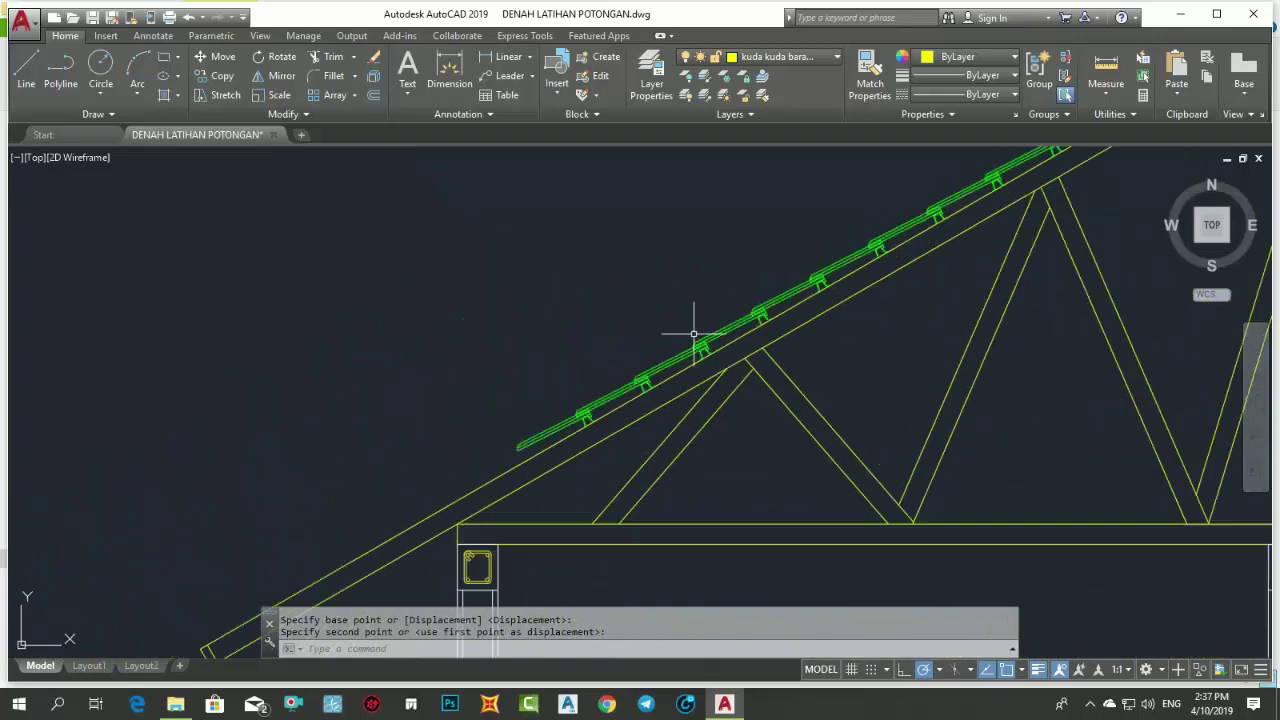
{"action": "scroll", "coordinate": [514, 329], "scroll_direction": "up", "scroll_amount": 1}
{"action": "middle_click_drag", "start_coordinate": [514, 329], "coordinate": [429, 299]}
- Window-select the lower roof-sheet units on the left rafter
{"action": "left_click", "coordinate": [369, 268]}
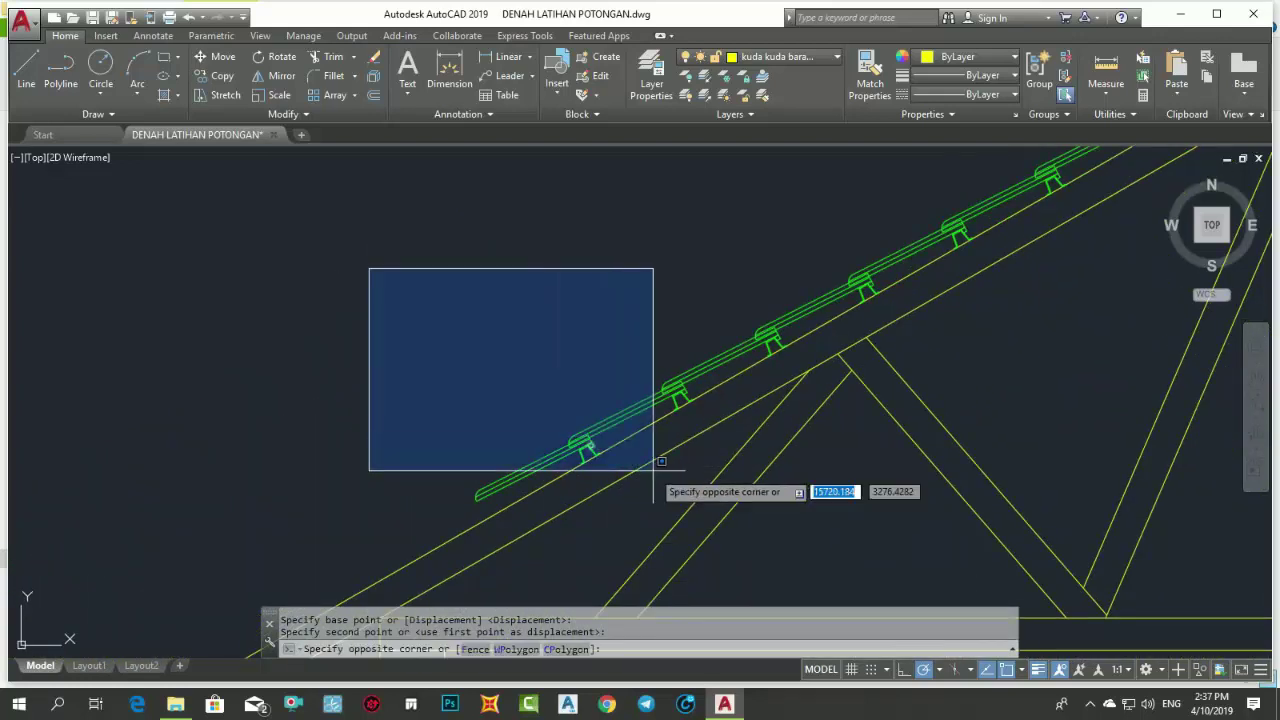
{"action": "left_click", "coordinate": [716, 518]}
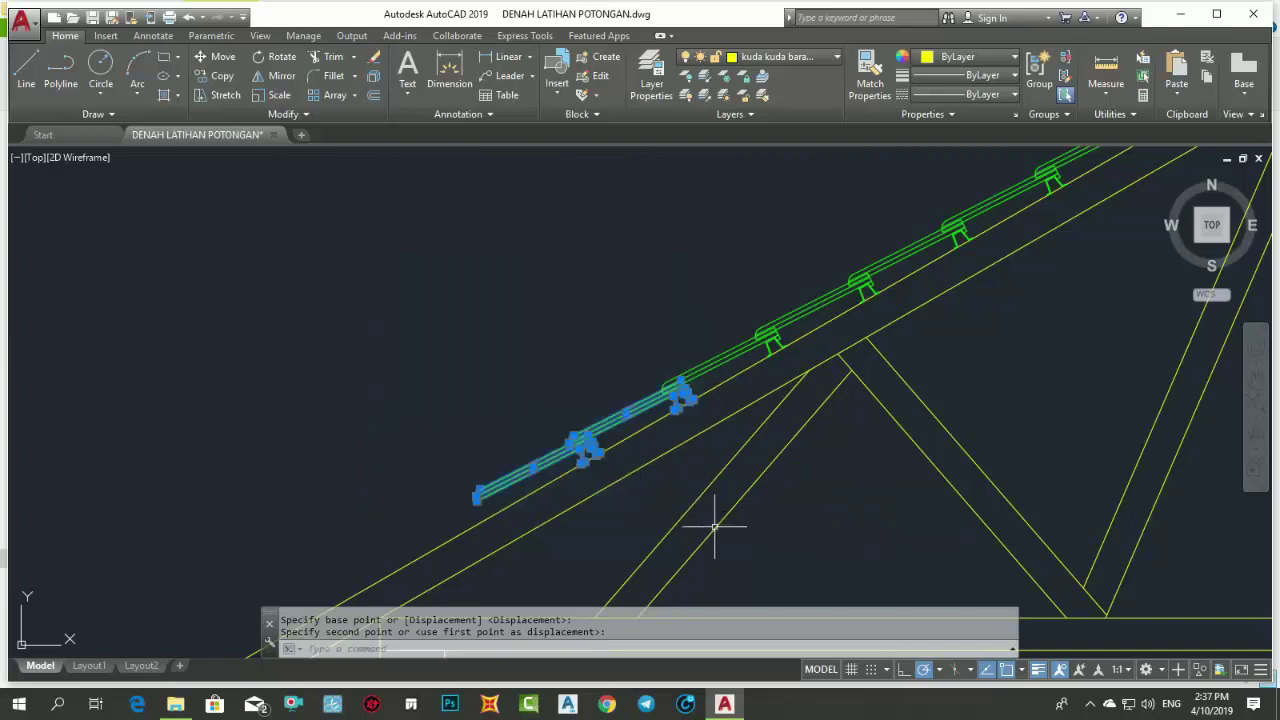
{"action": "scroll", "coordinate": [700, 420], "scroll_direction": "up", "scroll_amount": 3}
{"action": "scroll", "coordinate": [698, 418], "scroll_direction": "up", "scroll_amount": 2}
{"action": "scroll", "coordinate": [664, 383], "scroll_direction": "down", "scroll_amount": 4}
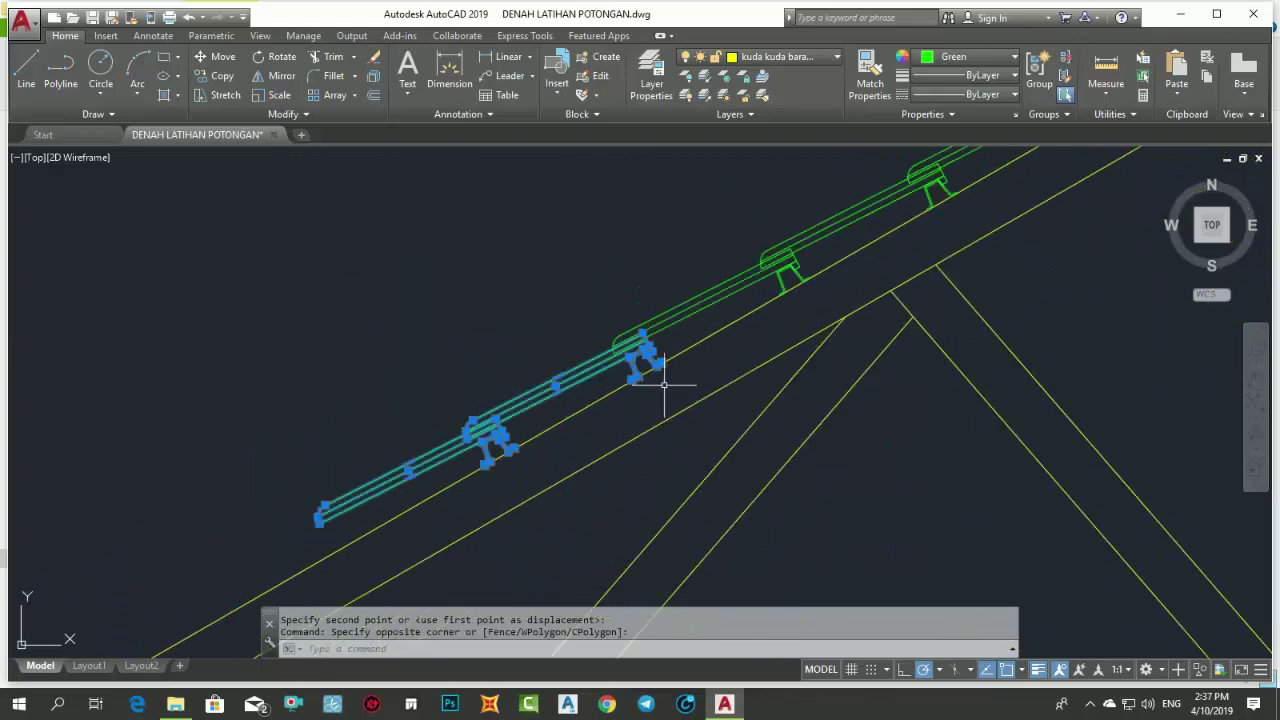
- Copy the units from the bracket foot to two further positions down the rafter toward the eave
{"action": "type", "text": "o"}
{"action": "key", "text": "Return"}
{"action": "scroll", "coordinate": [800, 300], "scroll_direction": "up", "scroll_amount": 3}
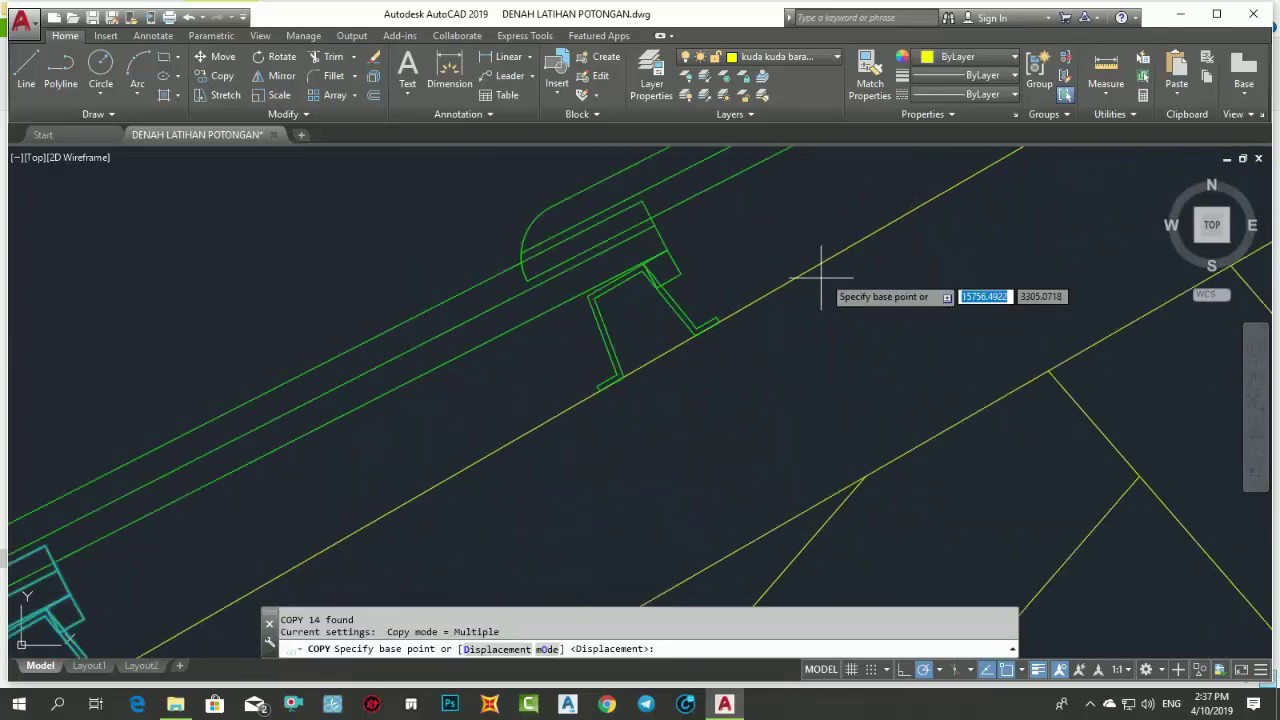
{"action": "scroll", "coordinate": [740, 300], "scroll_direction": "up", "scroll_amount": 3}
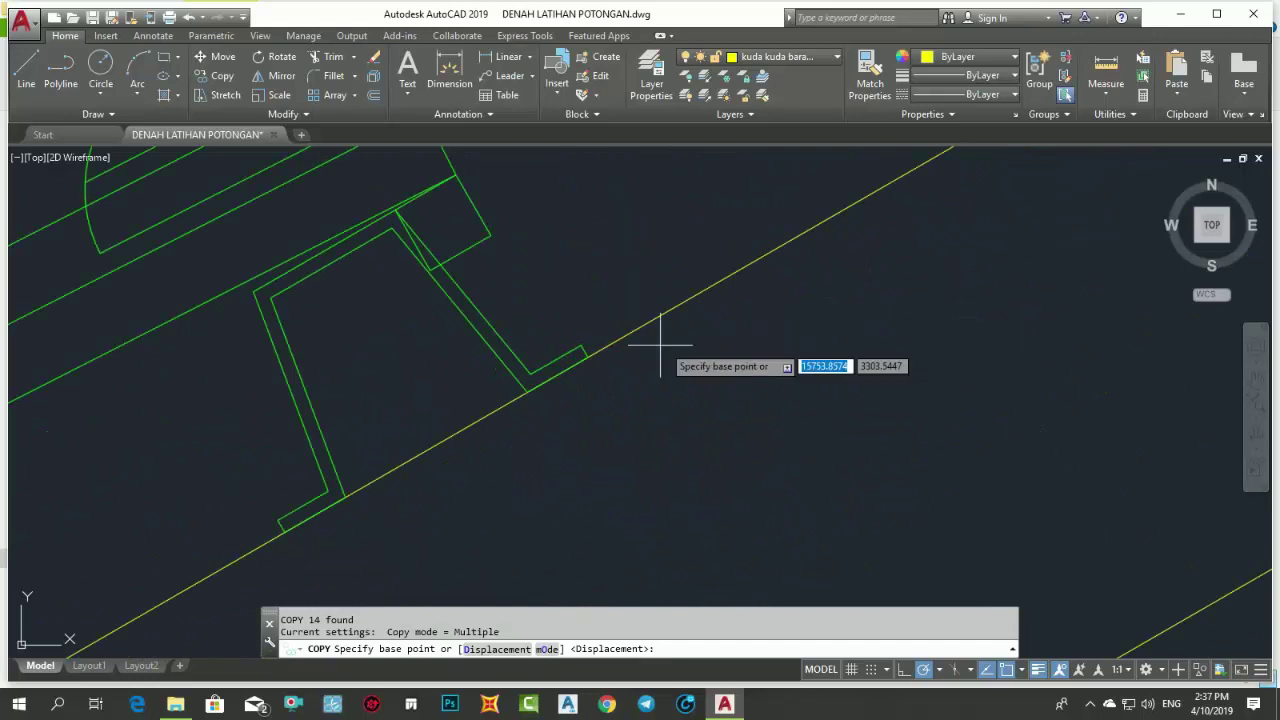
{"action": "left_click", "coordinate": [588, 356]}
{"action": "scroll", "coordinate": [695, 392], "scroll_direction": "down", "scroll_amount": 3}
{"action": "scroll", "coordinate": [706, 385], "scroll_direction": "down", "scroll_amount": 2}
{"action": "scroll", "coordinate": [675, 325], "scroll_direction": "down", "scroll_amount": 2}
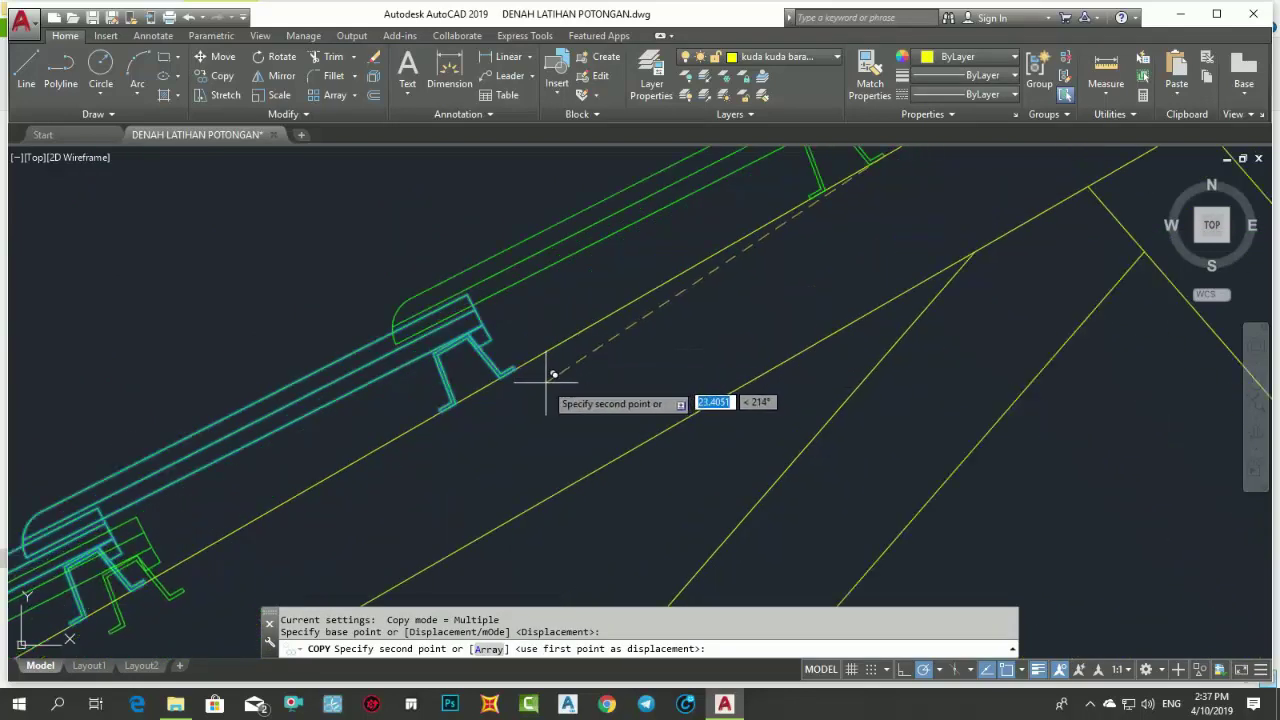
{"action": "scroll", "coordinate": [708, 306], "scroll_direction": "up", "scroll_amount": 3}
{"action": "mouse_move", "coordinate": [529, 371]}
{"action": "middle_mouse_down"}
{"action": "mouse_move", "coordinate": [641, 348]}
{"action": "mouse_move", "coordinate": [866, 260]}
{"action": "middle_mouse_up"}
{"action": "scroll", "coordinate": [866, 260], "scroll_direction": "up", "scroll_amount": 1}
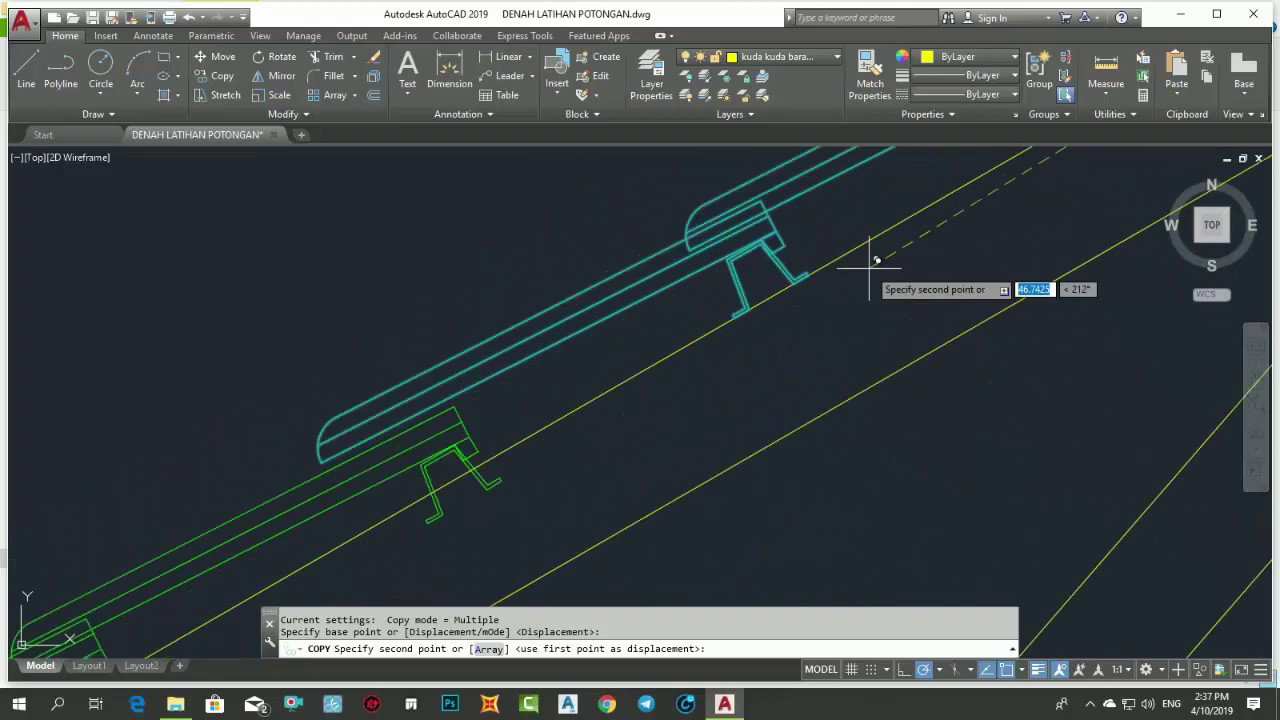
{"action": "scroll", "coordinate": [808, 272], "scroll_direction": "up", "scroll_amount": 1}
{"action": "left_click", "coordinate": [808, 272]}
{"action": "scroll", "coordinate": [886, 263], "scroll_direction": "down", "scroll_amount": 4}
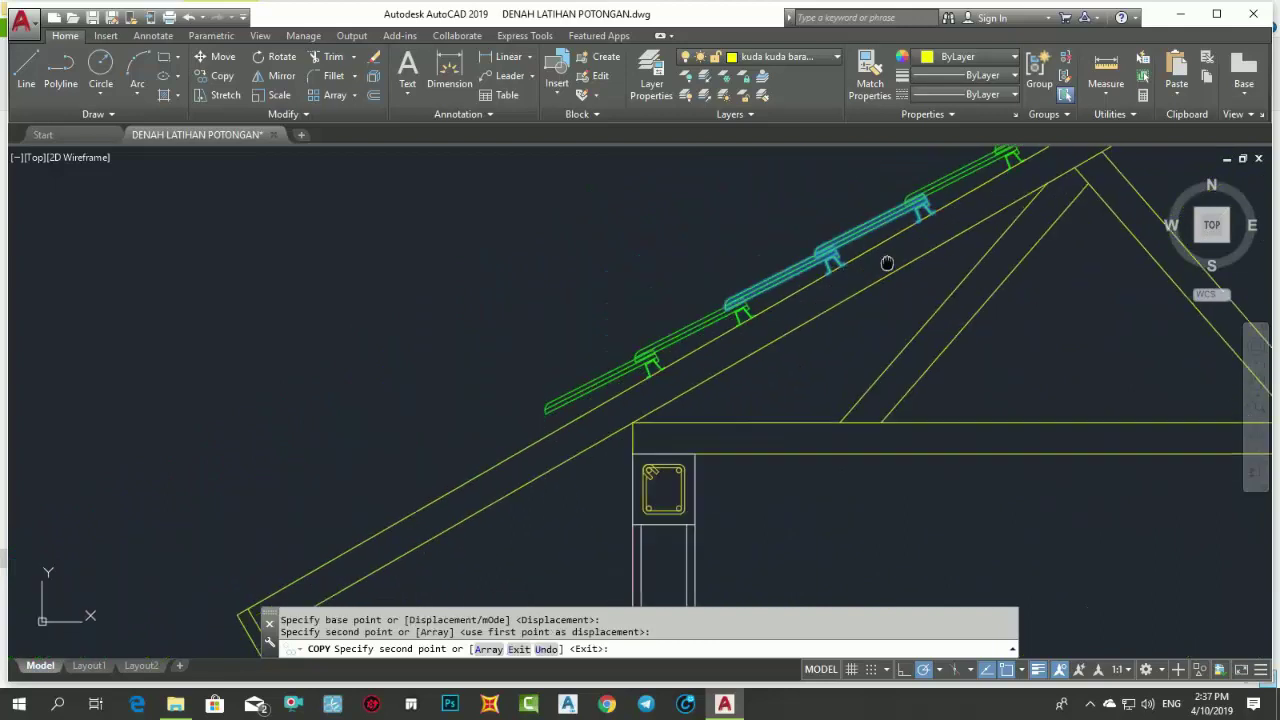
{"action": "scroll", "coordinate": [751, 277], "scroll_direction": "up", "scroll_amount": 3}
{"action": "scroll", "coordinate": [709, 294], "scroll_direction": "up", "scroll_amount": 3}
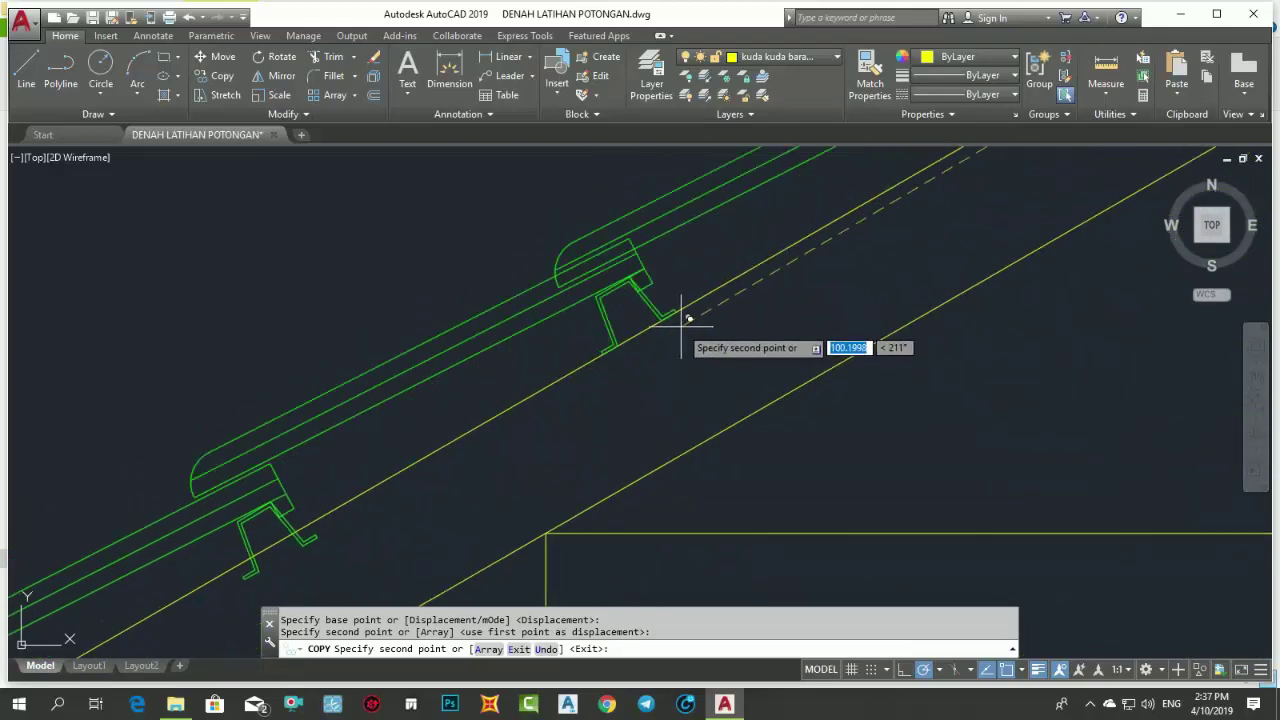
{"action": "left_click", "coordinate": [677, 313]}
{"action": "scroll", "coordinate": [700, 313], "scroll_direction": "down", "scroll_amount": 4}
{"action": "scroll", "coordinate": [737, 304], "scroll_direction": "up", "scroll_amount": 1}
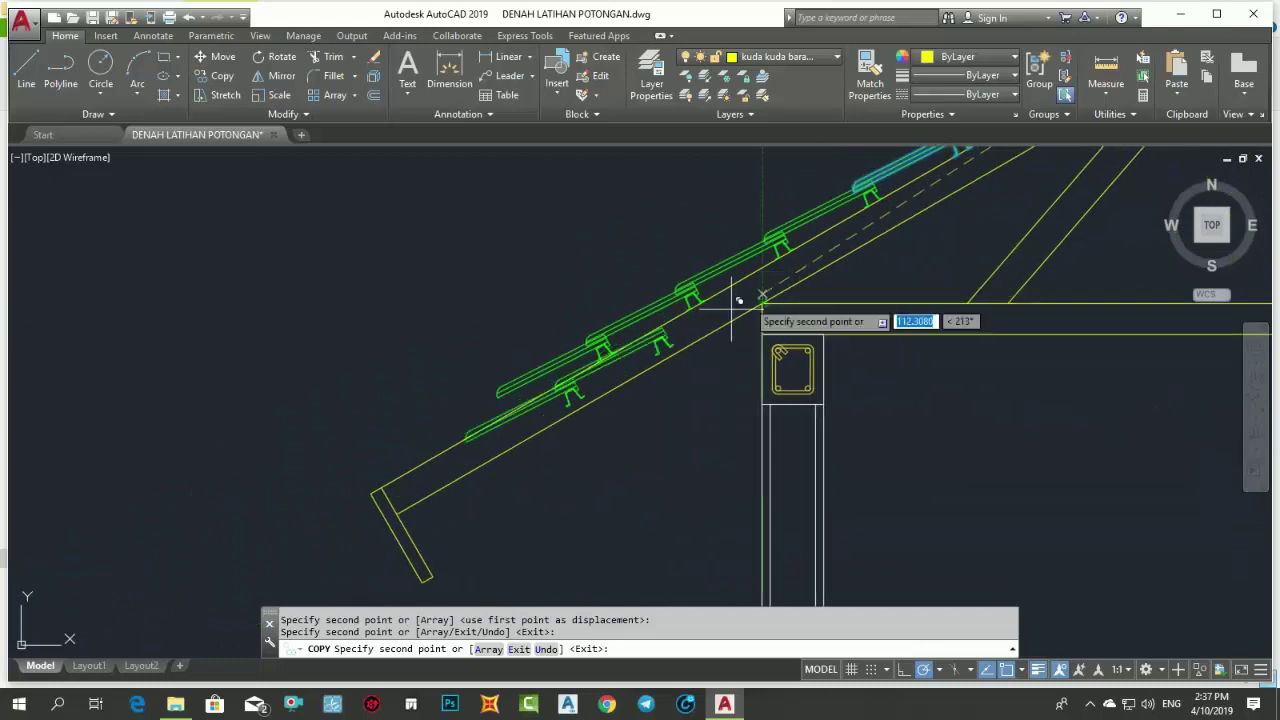
{"action": "scroll", "coordinate": [690, 330], "scroll_direction": "up", "scroll_amount": 2}
{"action": "scroll", "coordinate": [600, 355], "scroll_direction": "up", "scroll_amount": 2}
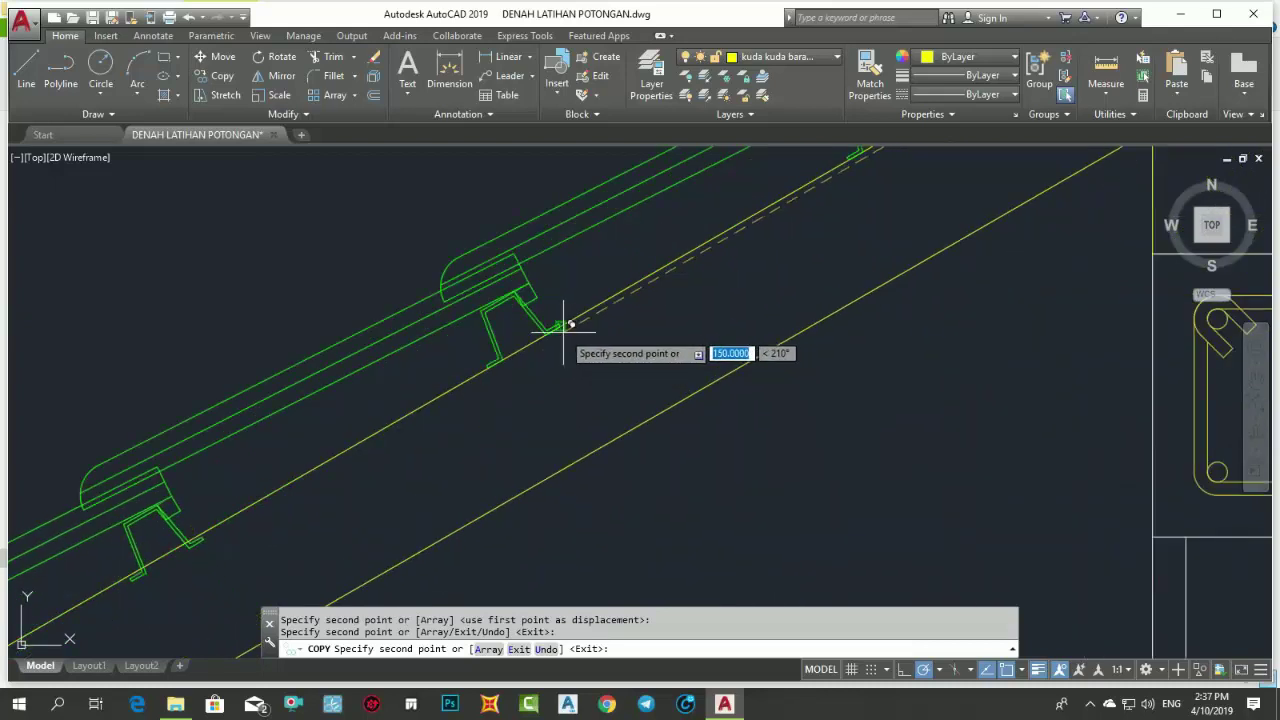
{"action": "scroll", "coordinate": [640, 330], "scroll_direction": "down", "scroll_amount": 4}
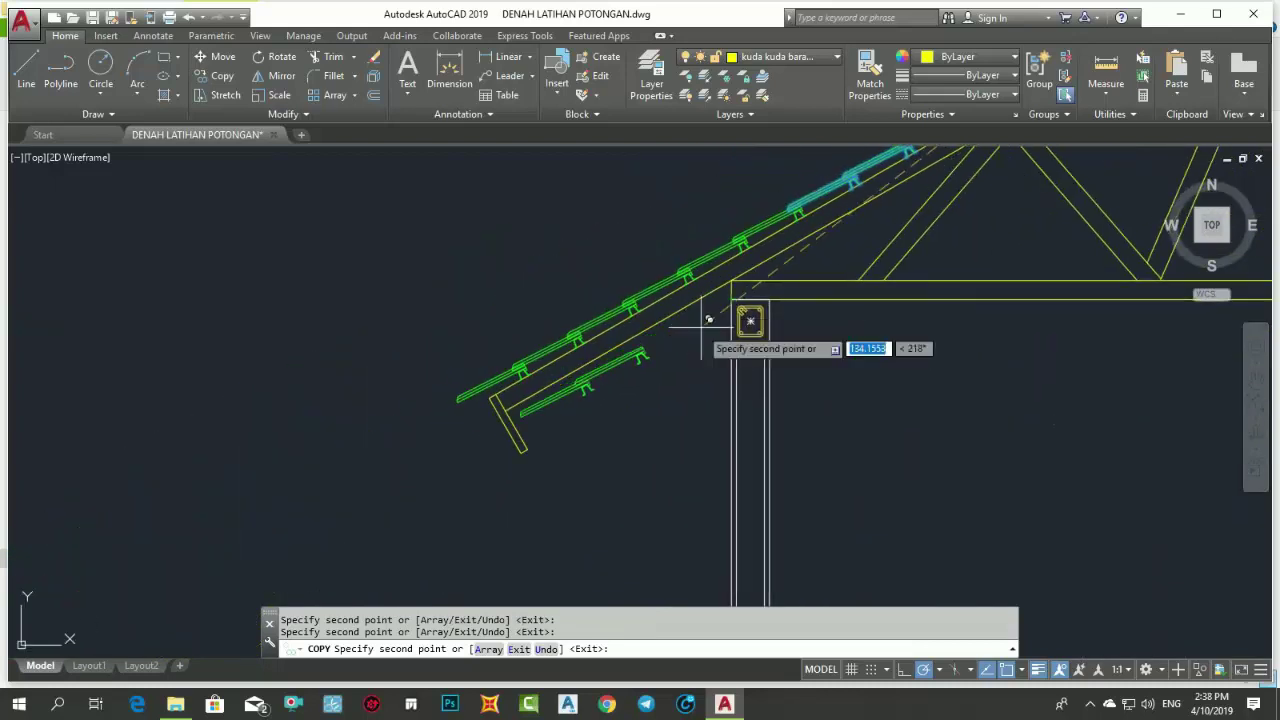
{"action": "key", "text": "Escape"}
{"action": "scroll", "coordinate": [607, 383], "scroll_direction": "up", "scroll_amount": 5}
- Window-select the roof-sheet units near the apex of the left rafter
{"action": "scroll", "coordinate": [571, 349], "scroll_direction": "down", "scroll_amount": 2}
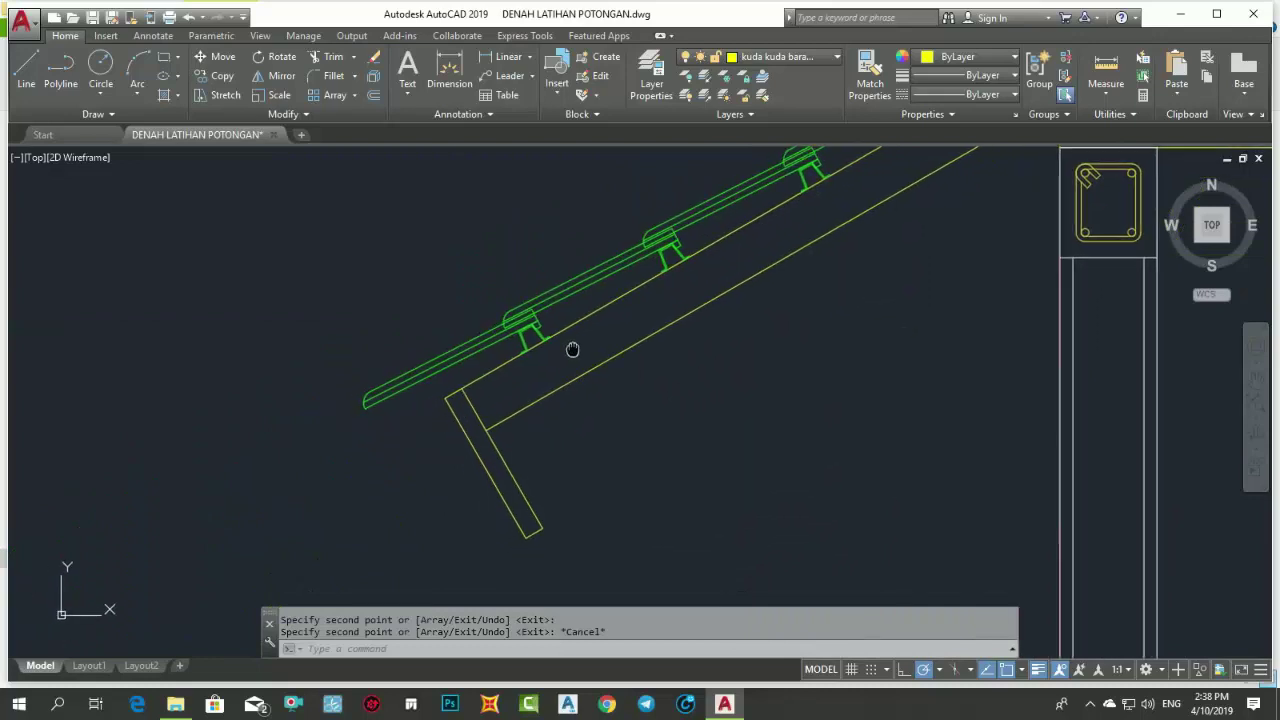
{"action": "scroll", "coordinate": [557, 367], "scroll_direction": "down", "scroll_amount": 6}
{"action": "scroll", "coordinate": [557, 367], "scroll_direction": "up", "scroll_amount": 2}
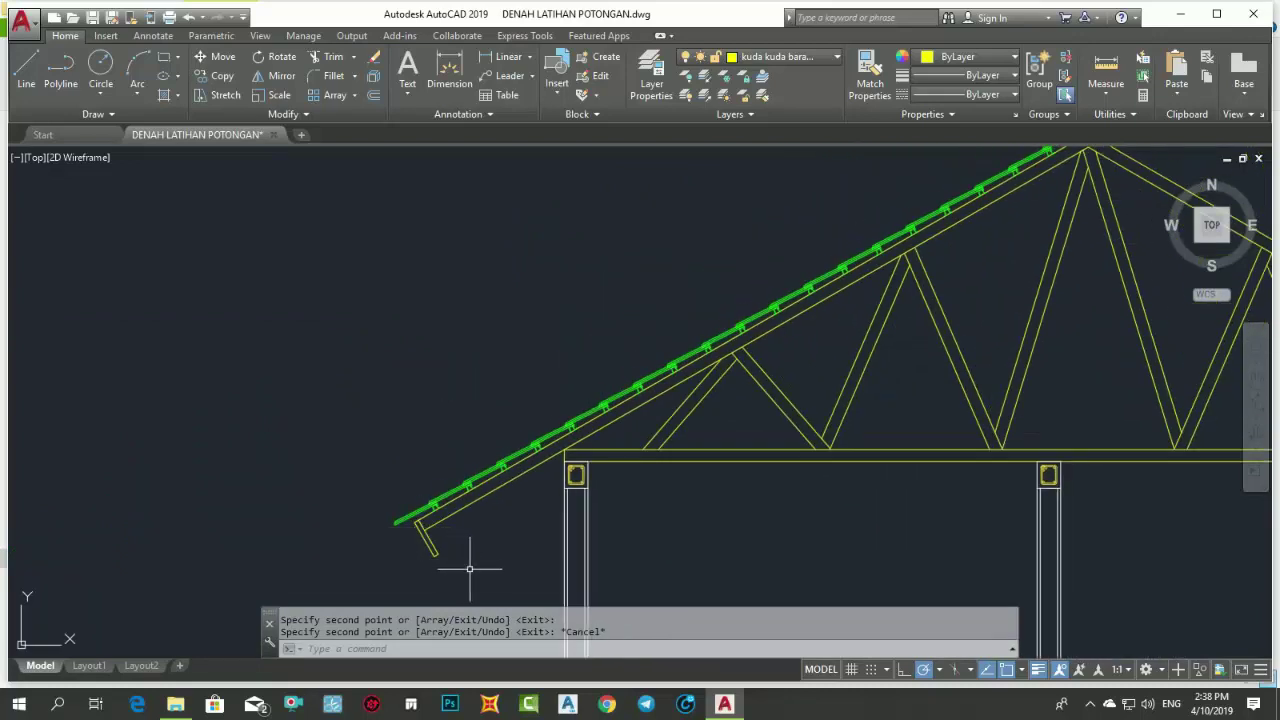
{"action": "scroll", "coordinate": [469, 568], "scroll_direction": "down", "scroll_amount": 2}
{"action": "scroll", "coordinate": [420, 550], "scroll_direction": "down", "scroll_amount": 1}
{"action": "middle_click_drag", "start_coordinate": [386, 549], "coordinate": [371, 500]}
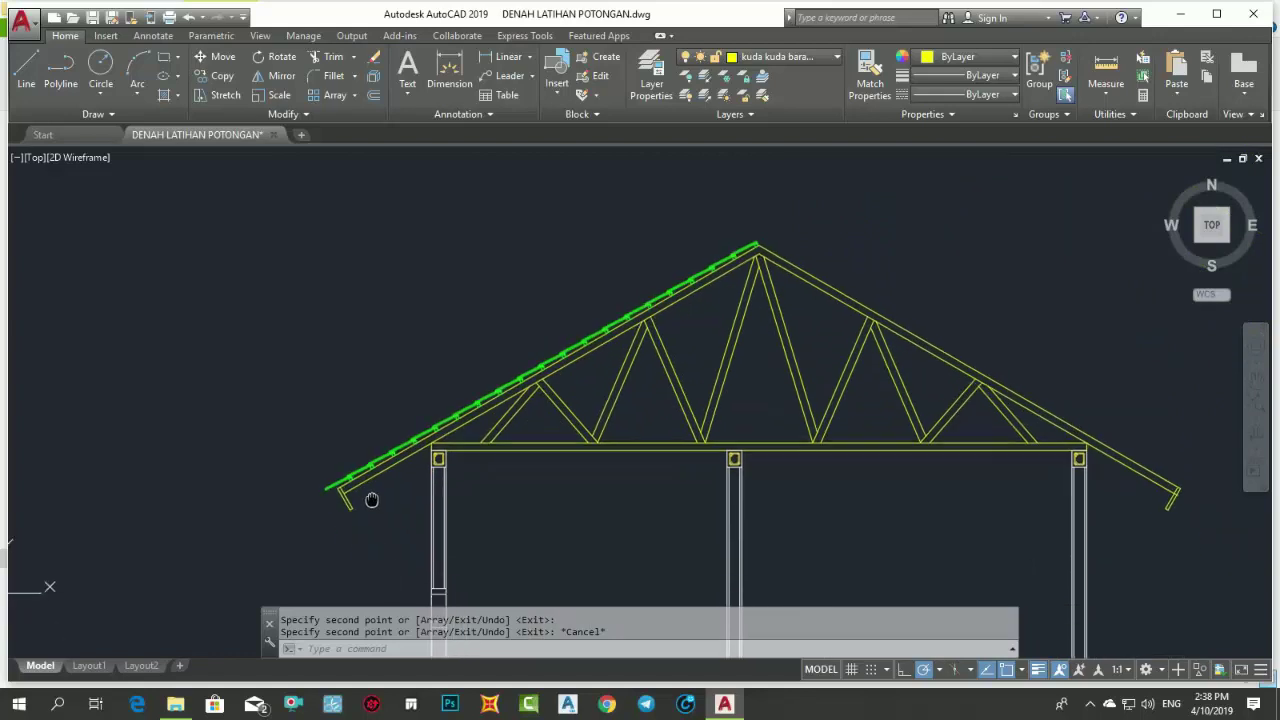
{"action": "scroll", "coordinate": [300, 470], "scroll_direction": "up", "scroll_amount": 1}
{"action": "scroll", "coordinate": [290, 462], "scroll_direction": "up", "scroll_amount": 1}
{"action": "scroll", "coordinate": [294, 466], "scroll_direction": "up", "scroll_amount": 1}
{"action": "scroll", "coordinate": [205, 562], "scroll_direction": "up", "scroll_amount": 1}
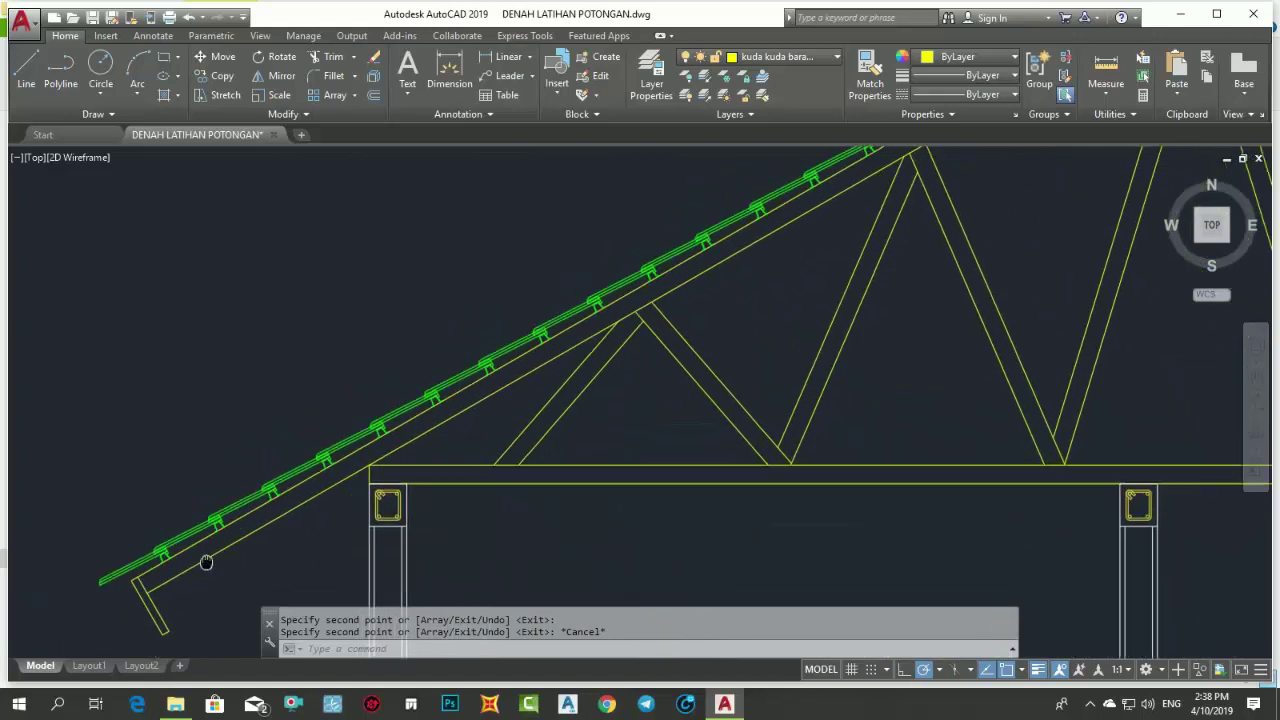
{"action": "scroll", "coordinate": [205, 562], "scroll_direction": "down", "scroll_amount": 3}
{"action": "scroll", "coordinate": [587, 291], "scroll_direction": "up", "scroll_amount": 2}
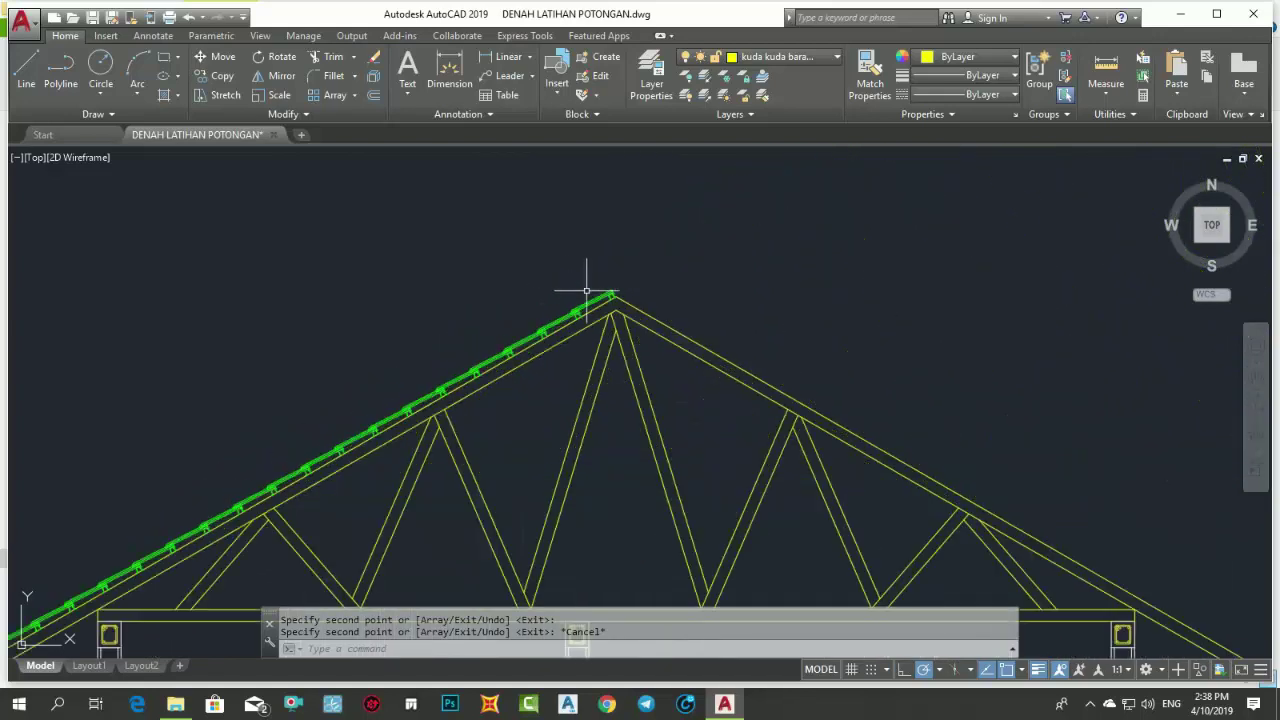
{"action": "left_click", "coordinate": [437, 226]}
{"action": "left_click", "coordinate": [685, 355]}
- Add the remaining units down the rafter, through the eave-end unit, to the selection
{"action": "middle_click_drag", "start_coordinate": [614, 400], "coordinate": [737, 337]}
{"action": "left_click", "coordinate": [412, 205]}
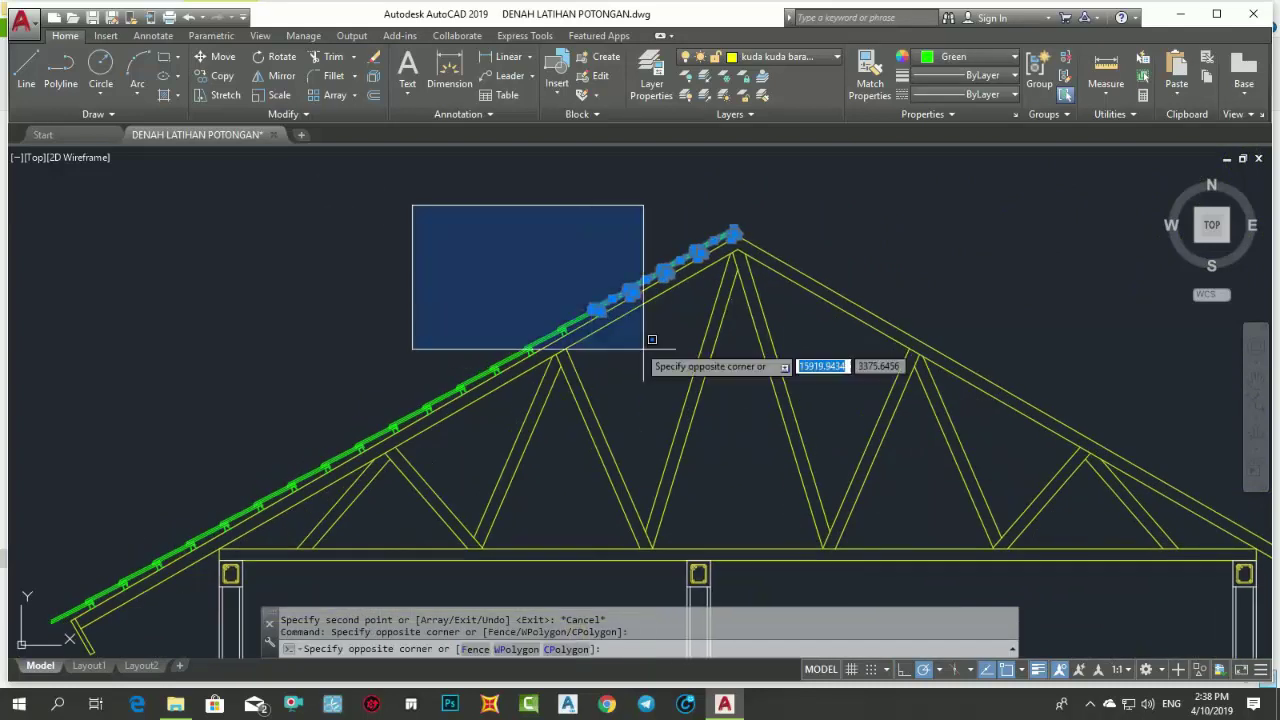
{"action": "left_click", "coordinate": [643, 349]}
{"action": "middle_click_drag", "start_coordinate": [623, 417], "coordinate": [700, 351]}
{"action": "left_click", "coordinate": [297, 233]}
{"action": "left_click", "coordinate": [627, 432]}
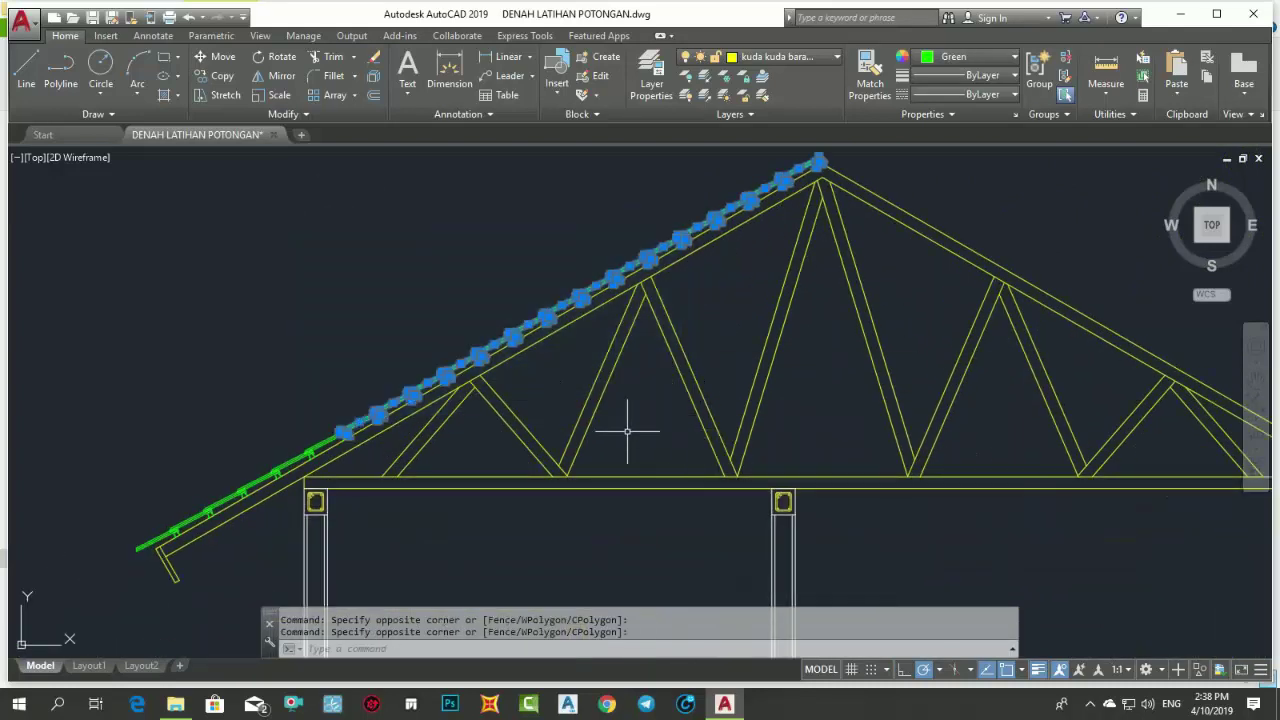
{"action": "middle_click_drag", "start_coordinate": [627, 432], "coordinate": [683, 384]}
{"action": "left_click", "coordinate": [172, 258]}
{"action": "left_click", "coordinate": [429, 430]}
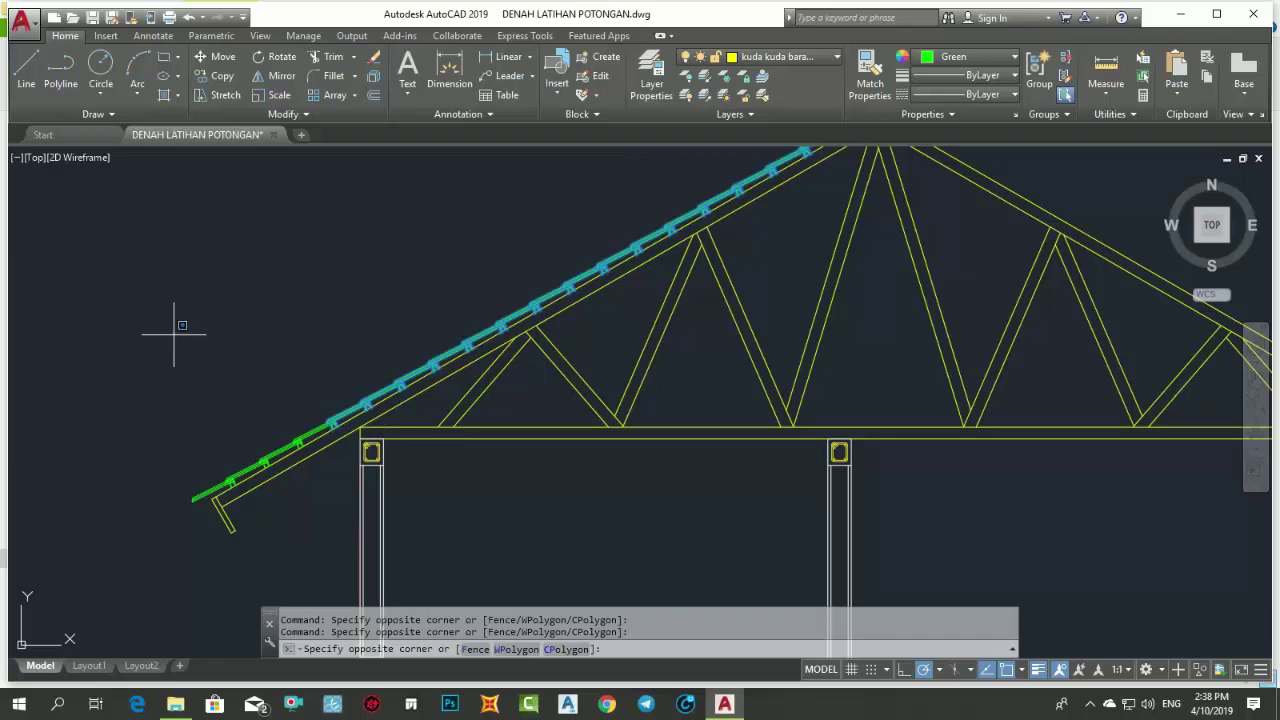
{"action": "left_click", "coordinate": [360, 518]}
{"action": "left_click", "coordinate": [123, 407]}
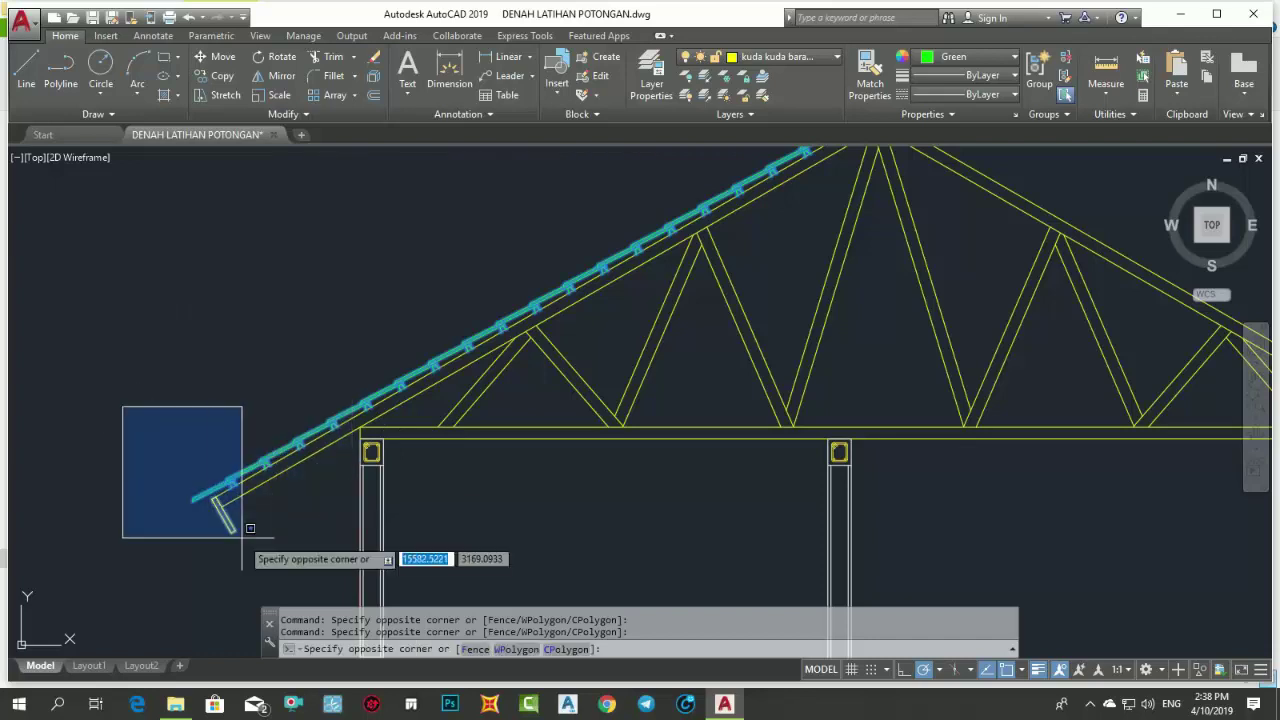
{"action": "left_click", "coordinate": [280, 530]}
{"action": "scroll", "coordinate": [400, 449], "scroll_direction": "down", "scroll_amount": 2}
{"action": "scroll", "coordinate": [560, 360], "scroll_direction": "up", "scroll_amount": 5}
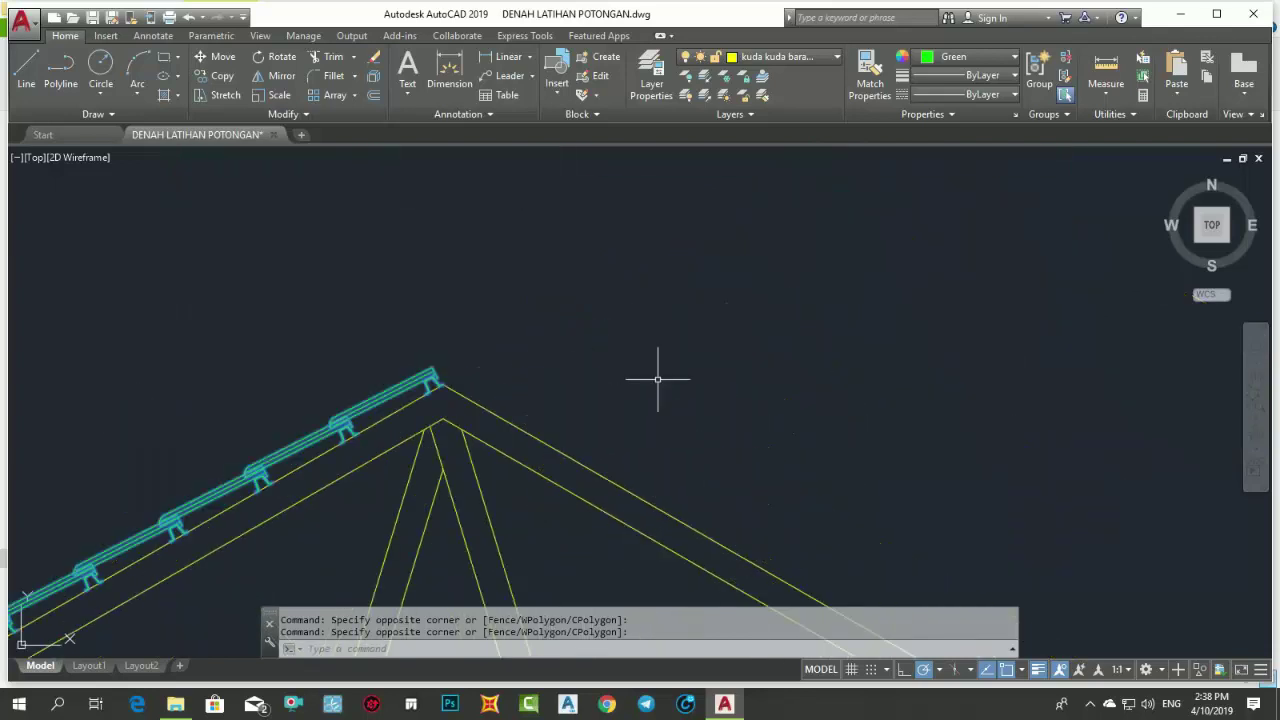
- Mirror the selected units about a vertical line through the apex, keeping the originals
{"action": "type", "text": "i"}
{"action": "key", "text": "Return"}
{"action": "scroll", "coordinate": [440, 380], "scroll_direction": "up", "scroll_amount": 3}
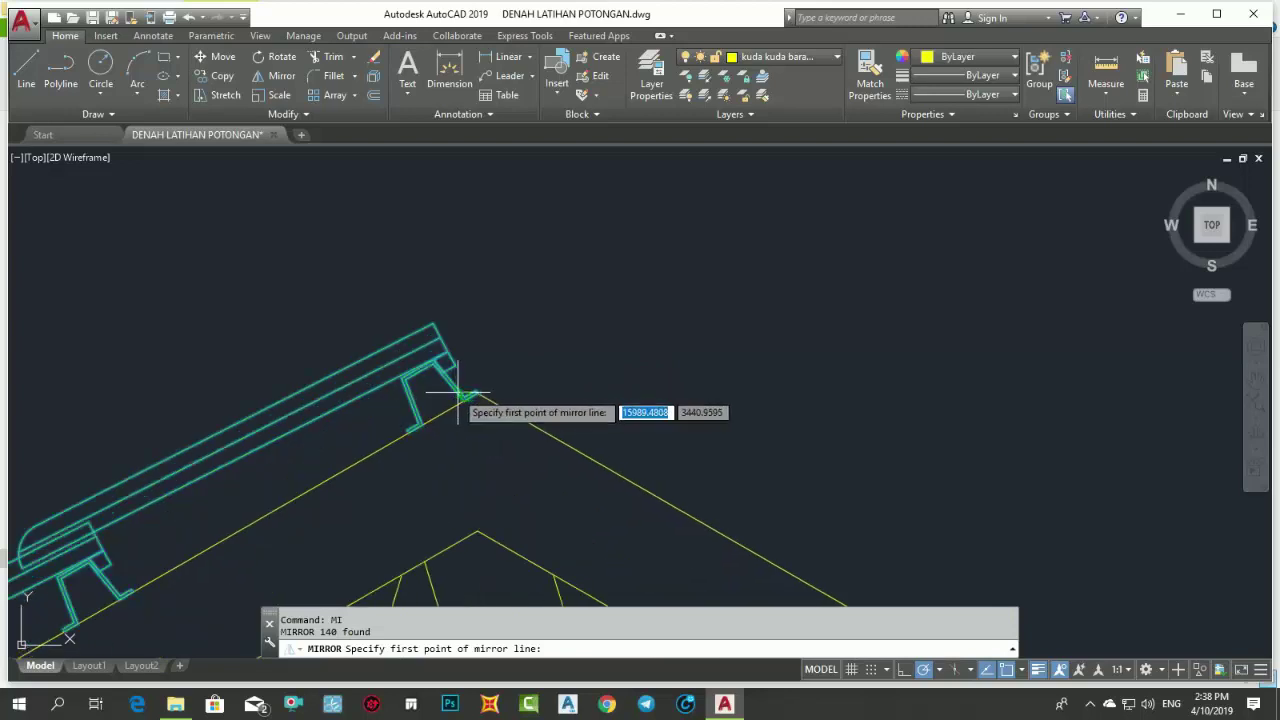
{"action": "scroll", "coordinate": [480, 380], "scroll_direction": "up", "scroll_amount": 3}
{"action": "left_click", "coordinate": [471, 380]}
{"action": "left_click", "coordinate": [471, 325]}
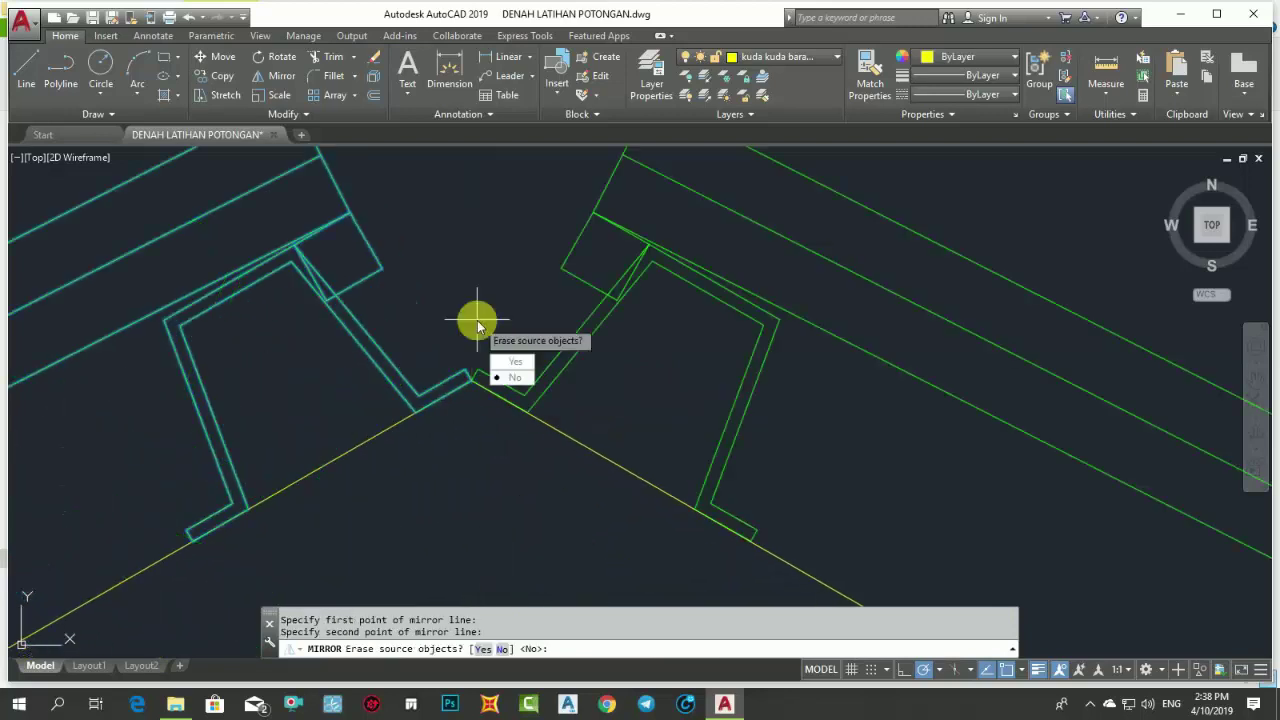
{"action": "key", "text": "Return"}
{"action": "scroll", "coordinate": [548, 335], "scroll_direction": "down", "scroll_amount": 3}
{"action": "scroll", "coordinate": [600, 350], "scroll_direction": "down", "scroll_amount": 3}
{"action": "scroll", "coordinate": [560, 270], "scroll_direction": "down", "scroll_amount": 3}
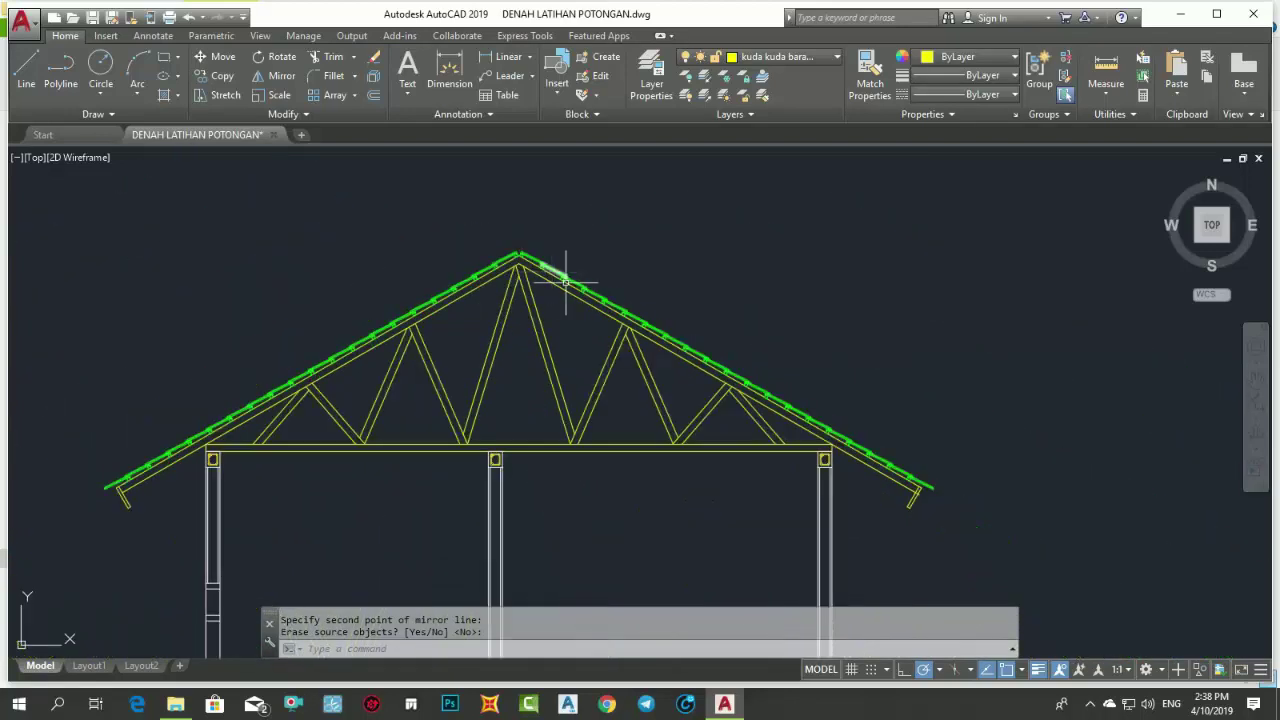
{"action": "mouse_move", "coordinate": [589, 314]}
{"action": "middle_mouse_down"}
{"action": "mouse_move", "coordinate": [628, 249]}
{"action": "mouse_move", "coordinate": [651, 394]}
{"action": "middle_mouse_up"}
{"action": "scroll", "coordinate": [623, 263], "scroll_direction": "up", "scroll_amount": 2}
{"action": "scroll", "coordinate": [623, 263], "scroll_direction": "down", "scroll_amount": 2}
{"action": "scroll", "coordinate": [650, 272], "scroll_direction": "up", "scroll_amount": 2}
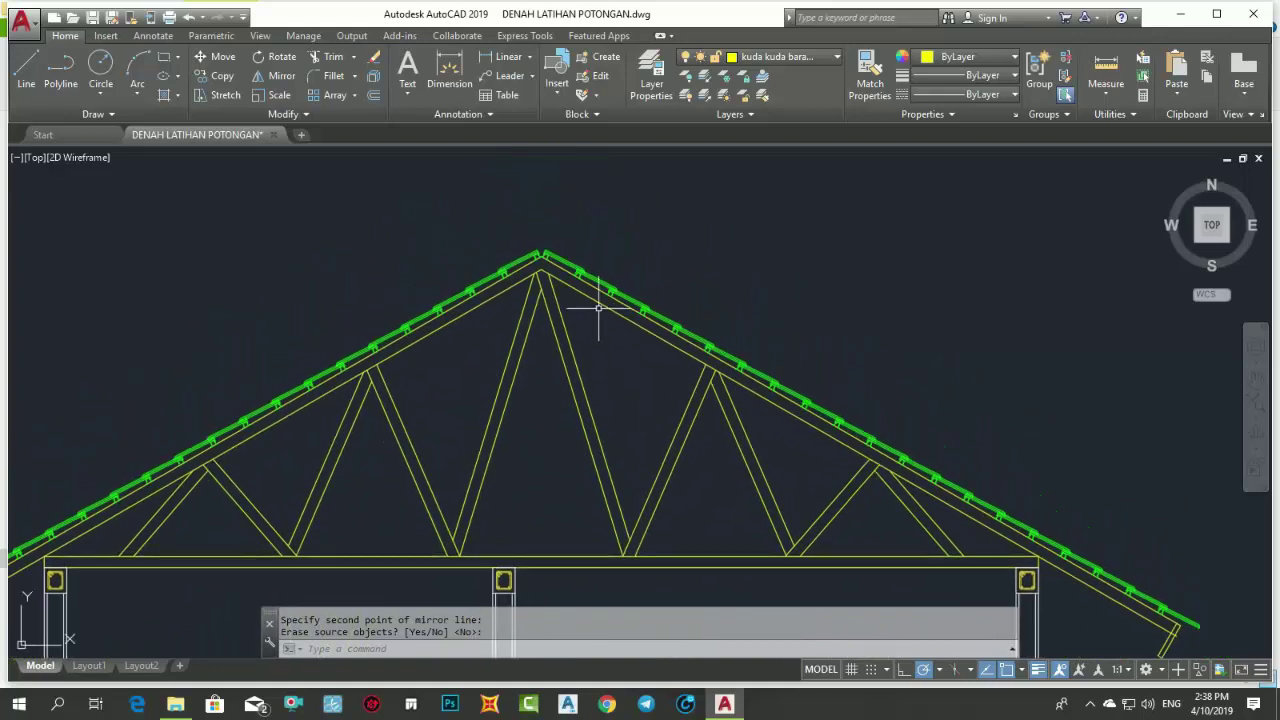
{"action": "scroll", "coordinate": [563, 366], "scroll_direction": "up", "scroll_amount": 3}
{"action": "scroll", "coordinate": [531, 318], "scroll_direction": "up", "scroll_amount": 2}
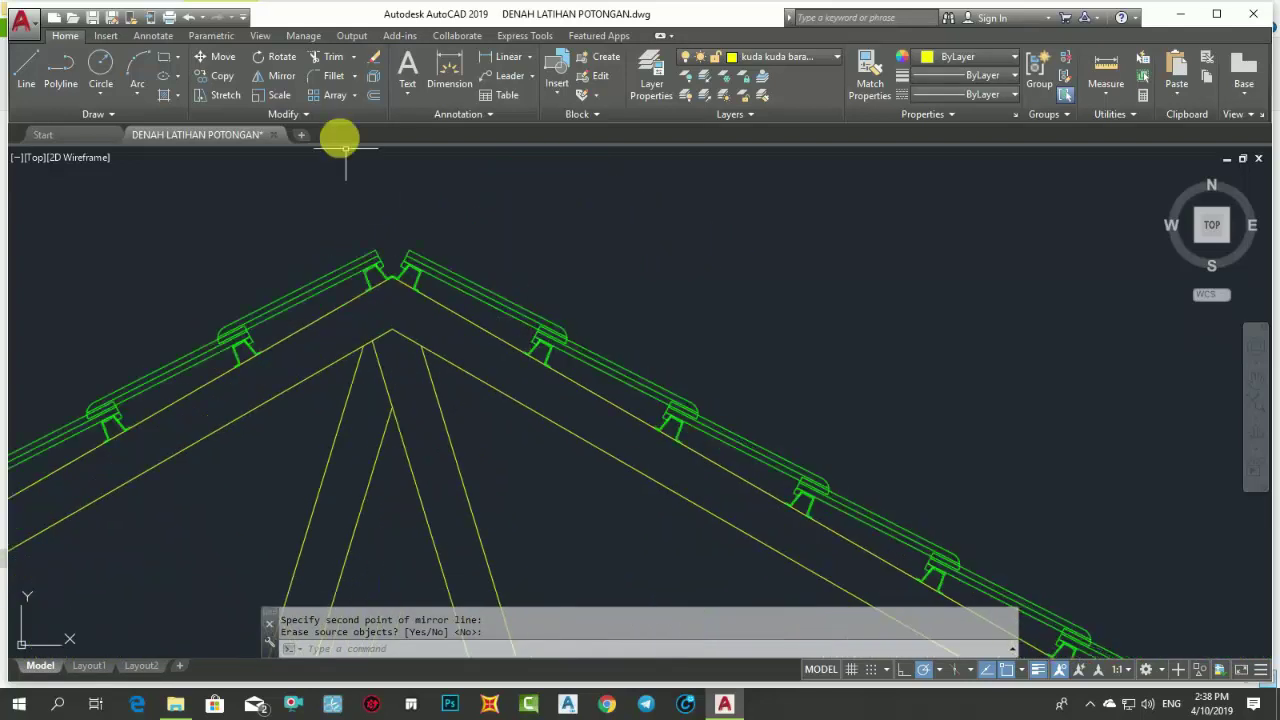
- Draw a vertical line rising straight up from the truss apex
{"action": "left_click", "coordinate": [35, 66]}
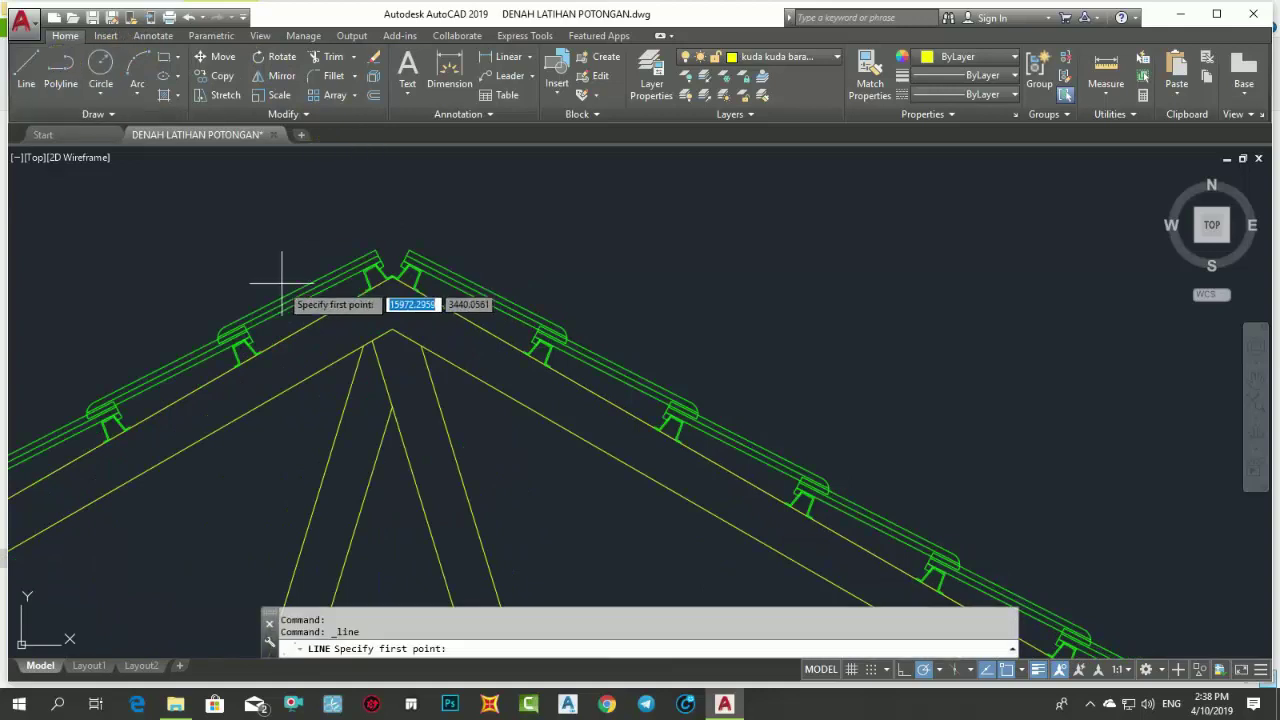
{"action": "left_click", "coordinate": [363, 345]}
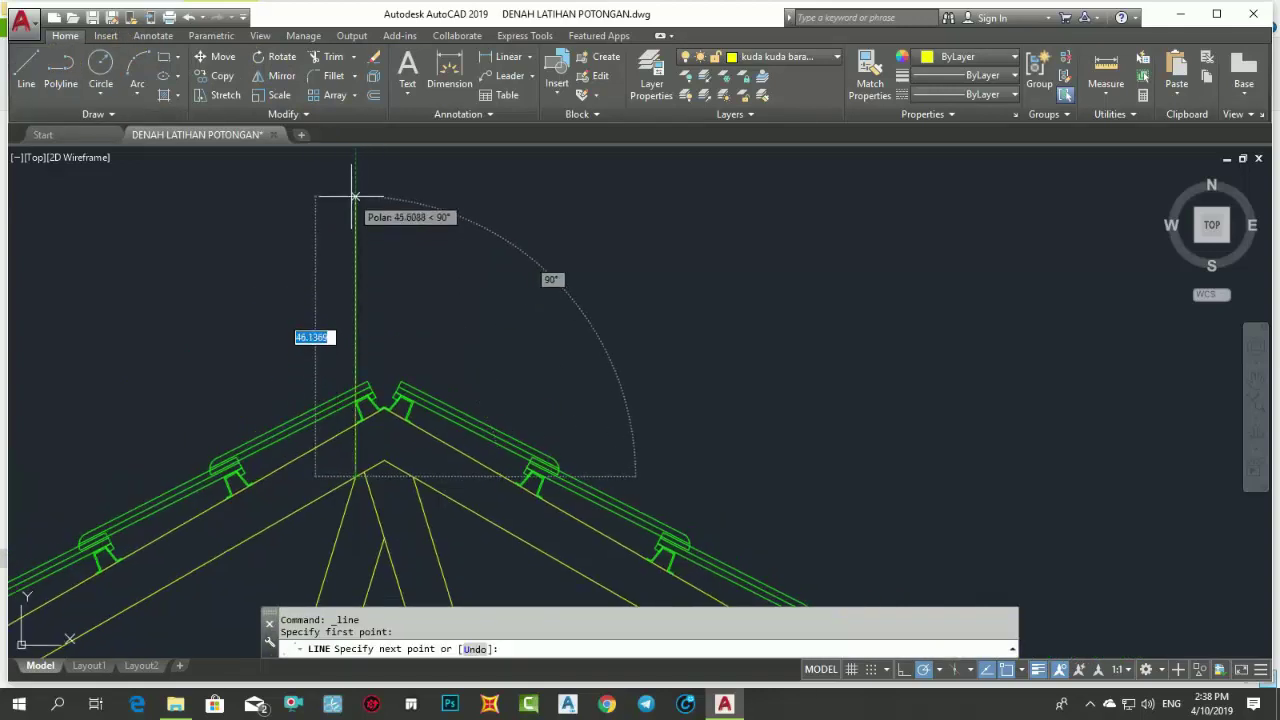
{"action": "left_click", "coordinate": [355, 190]}
{"action": "key", "text": "Return"}
- Copy the vertical line a short distance to its right
{"action": "left_click", "coordinate": [386, 241]}
{"action": "left_click", "coordinate": [306, 223]}
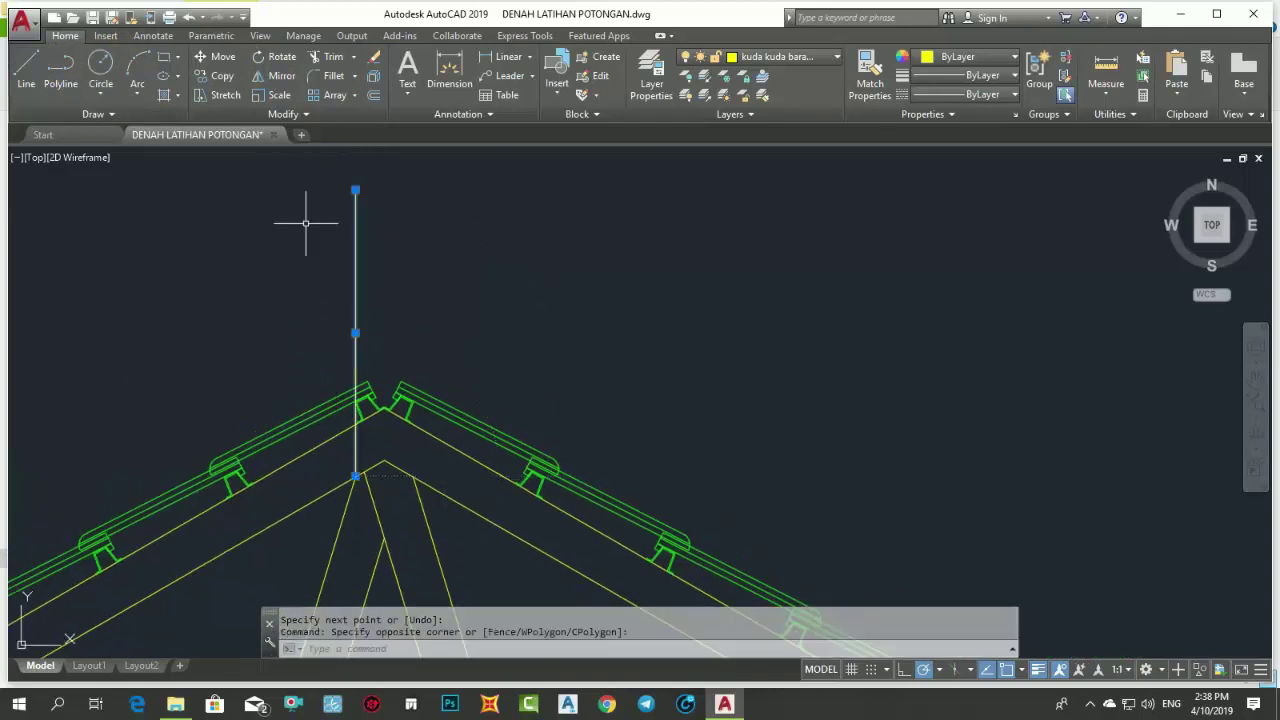
{"action": "type", "text": "co"}
{"action": "key", "text": "Return"}
{"action": "scroll", "coordinate": [355, 477], "scroll_direction": "up", "scroll_amount": 2}
{"action": "left_click", "coordinate": [357, 480]}
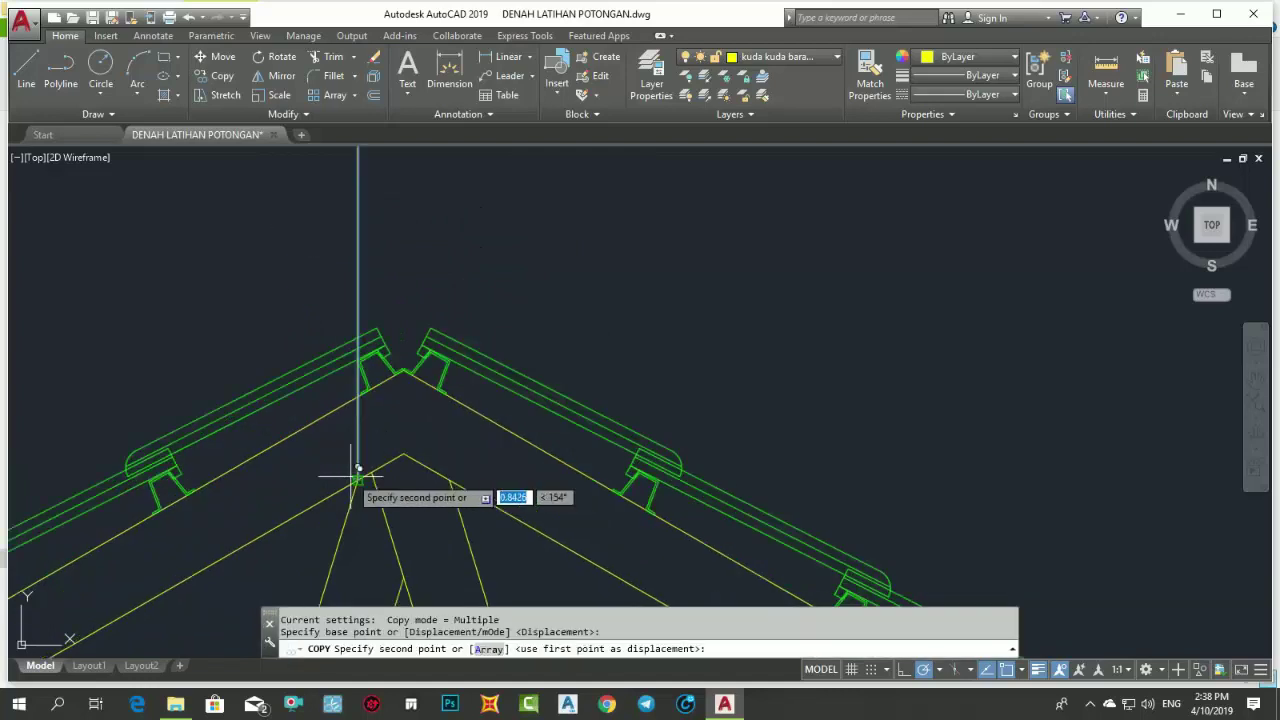
{"action": "left_click", "coordinate": [452, 480]}
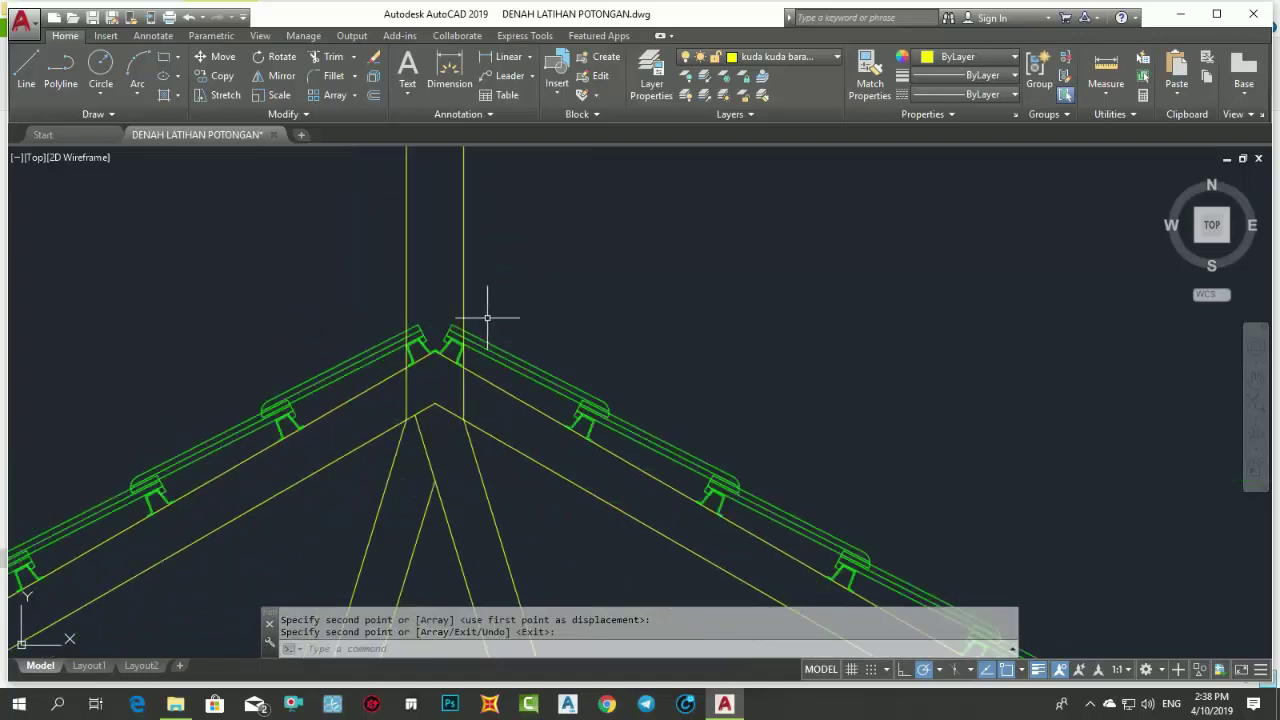
{"action": "scroll", "coordinate": [488, 330], "scroll_direction": "down", "scroll_amount": 3}
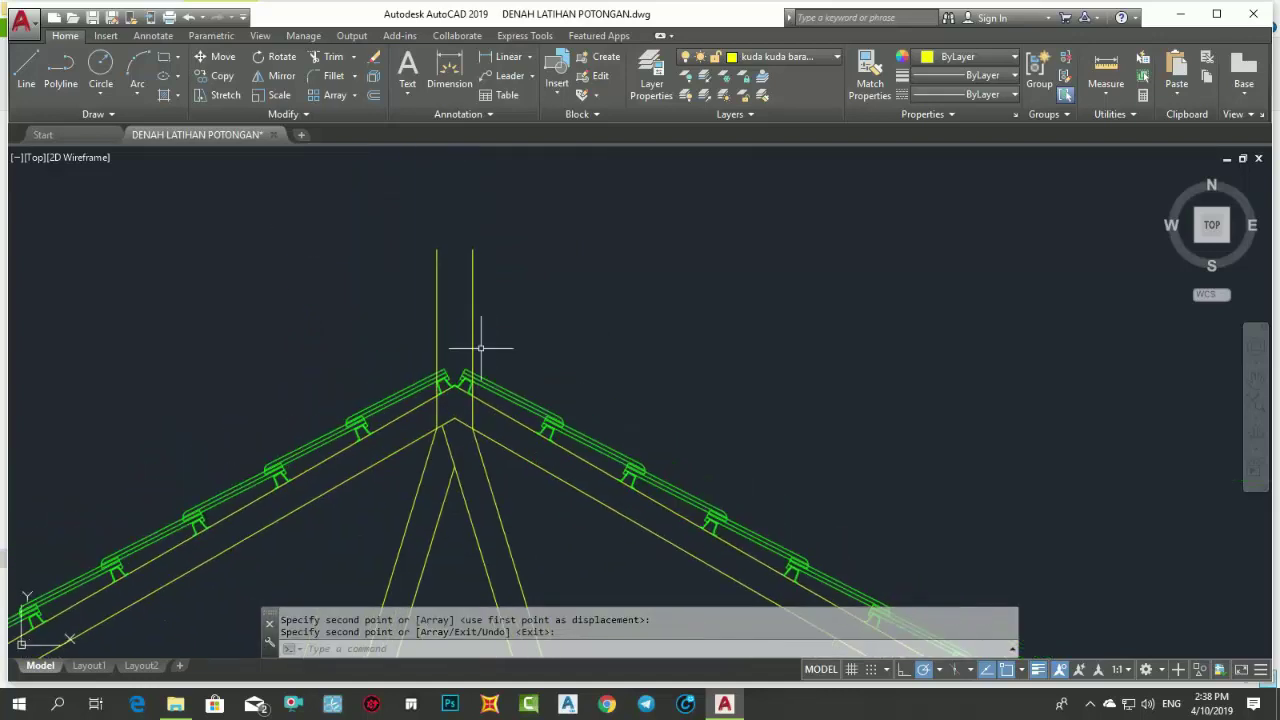
- Fillet the two vertical lines so their tops join in a rounded arc
{"action": "left_click", "coordinate": [347, 79]}
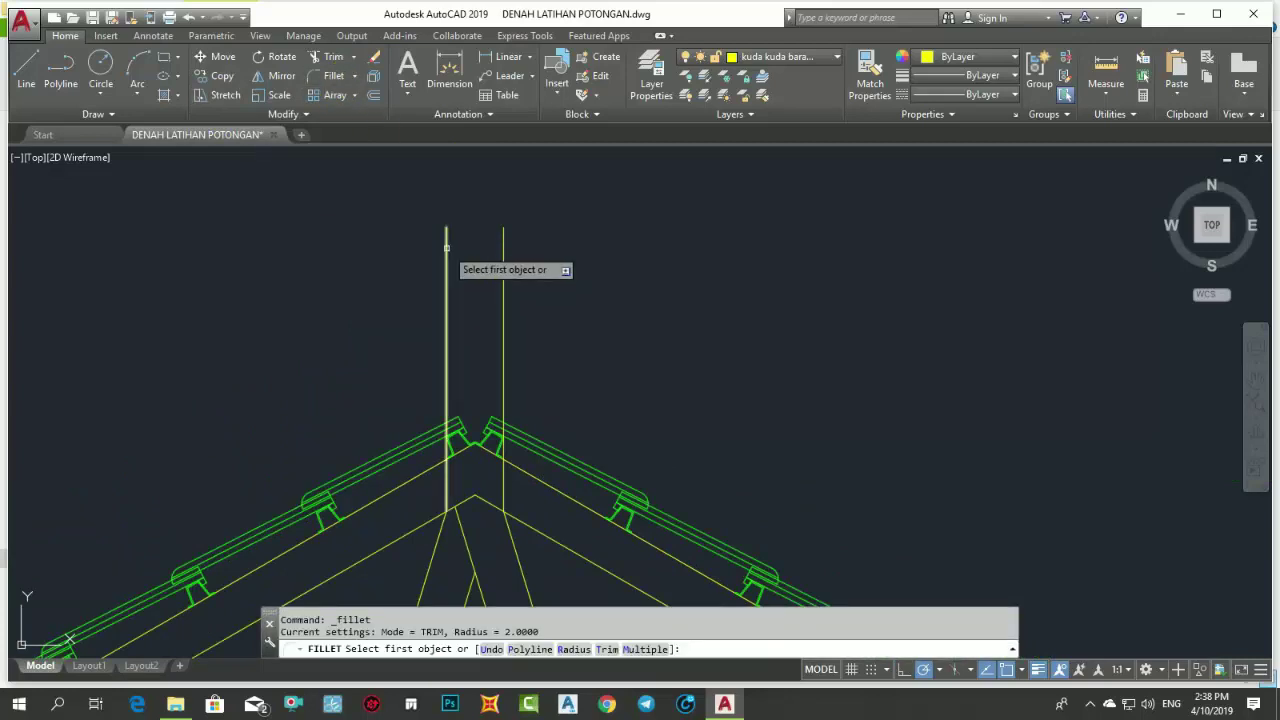
{"action": "left_click", "coordinate": [446, 247]}
{"action": "left_click", "coordinate": [502, 268]}
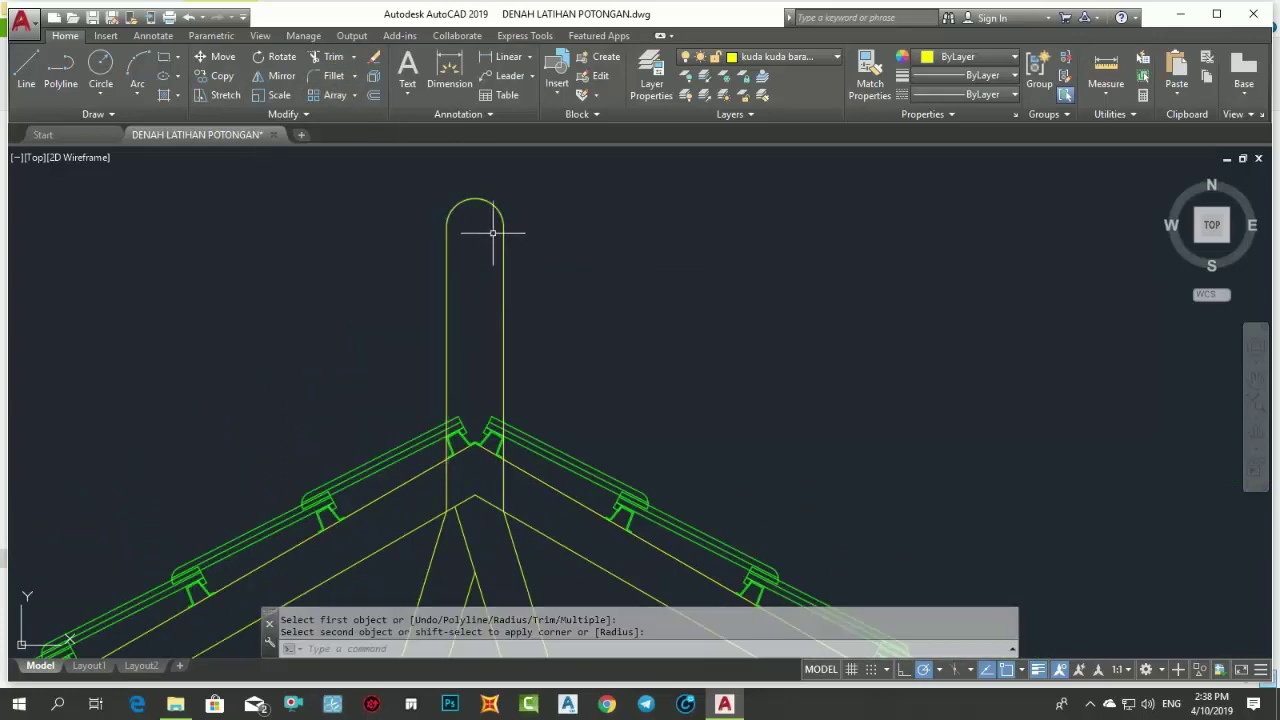
{"action": "type", "text": "c"}
- Offset the top arc 2 units outward
{"action": "key", "text": "Return"}
{"action": "type", "text": "2"}
{"action": "key", "text": "Return"}
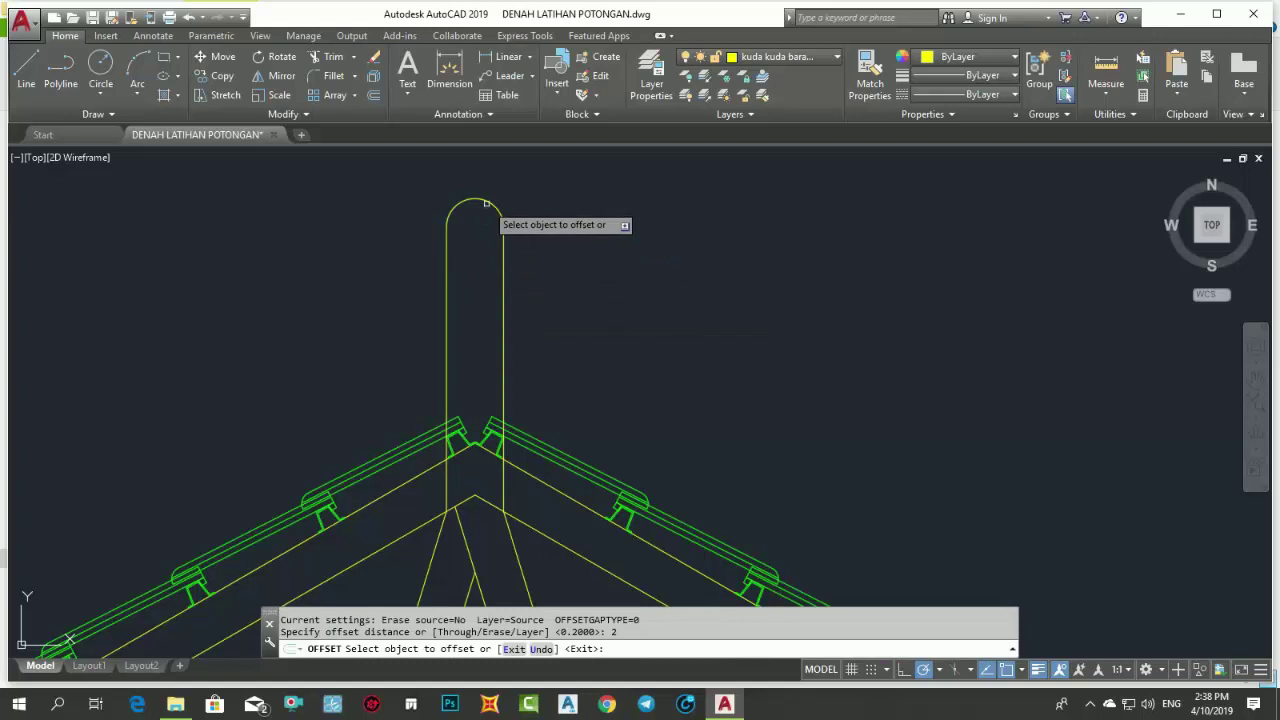
{"action": "left_click", "coordinate": [487, 201]}
{"action": "left_click", "coordinate": [490, 175]}
{"action": "key", "text": "Escape"}
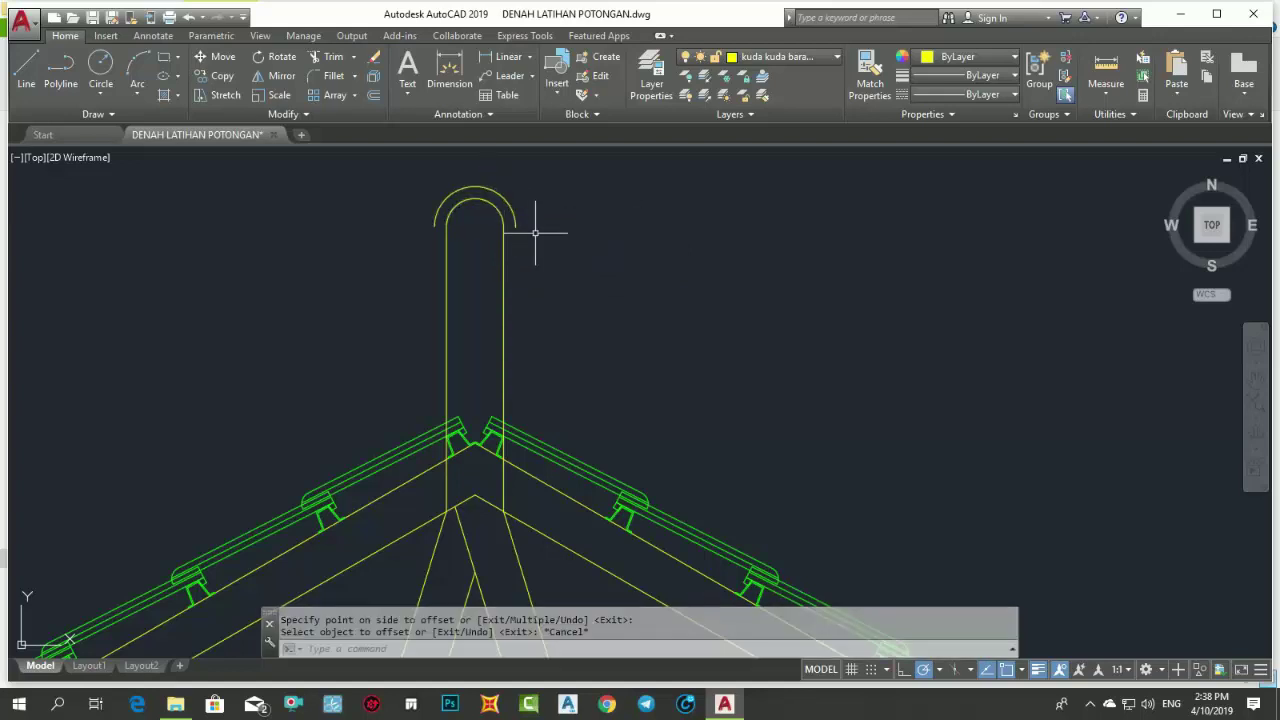
{"action": "left_click", "coordinate": [403, 177]}
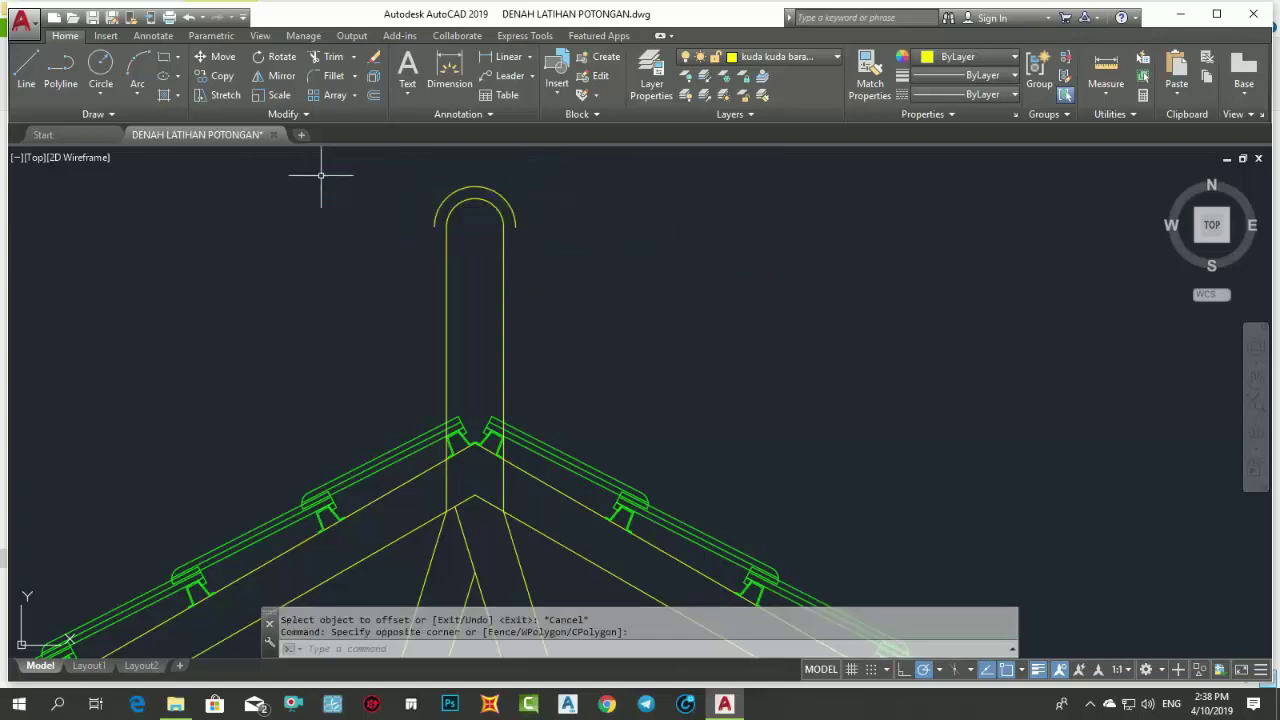
- Try stretching the arch top, then cancel and leave the arch in place
{"action": "left_click", "coordinate": [230, 95]}
{"action": "left_click", "coordinate": [408, 166]}
{"action": "left_click", "coordinate": [555, 232]}
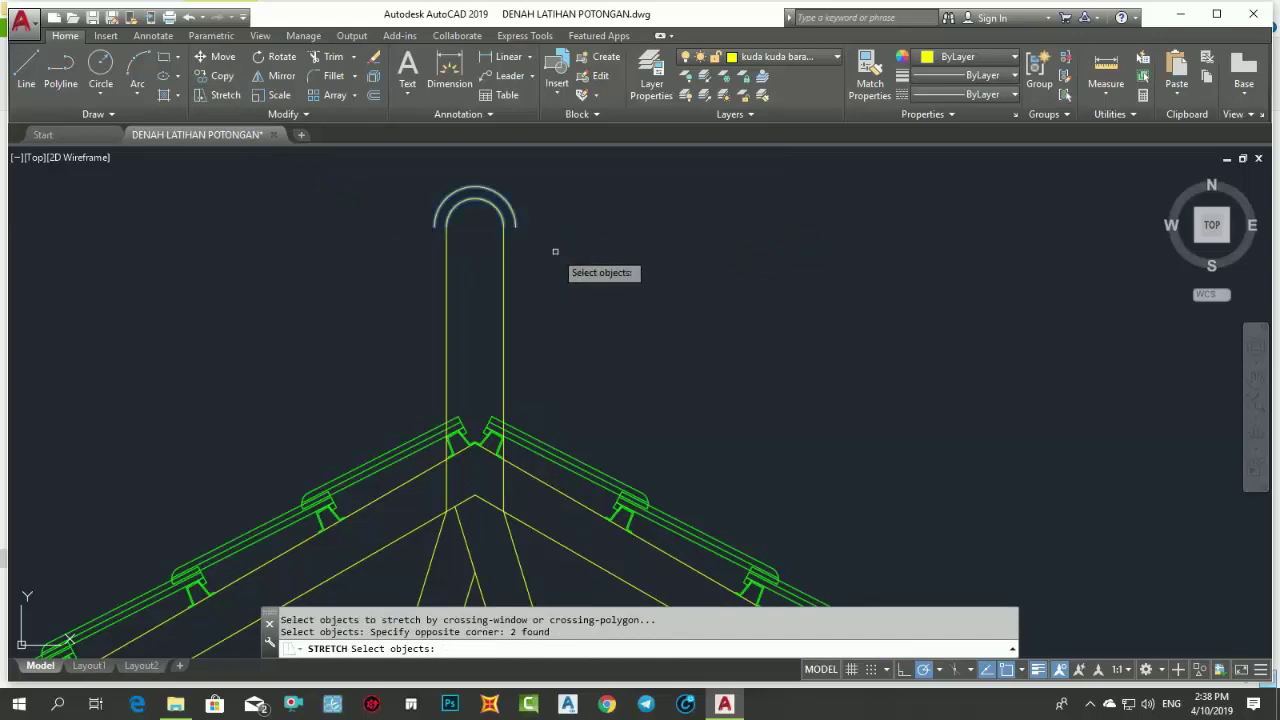
{"action": "key", "text": "Return"}
{"action": "left_click", "coordinate": [557, 232]}
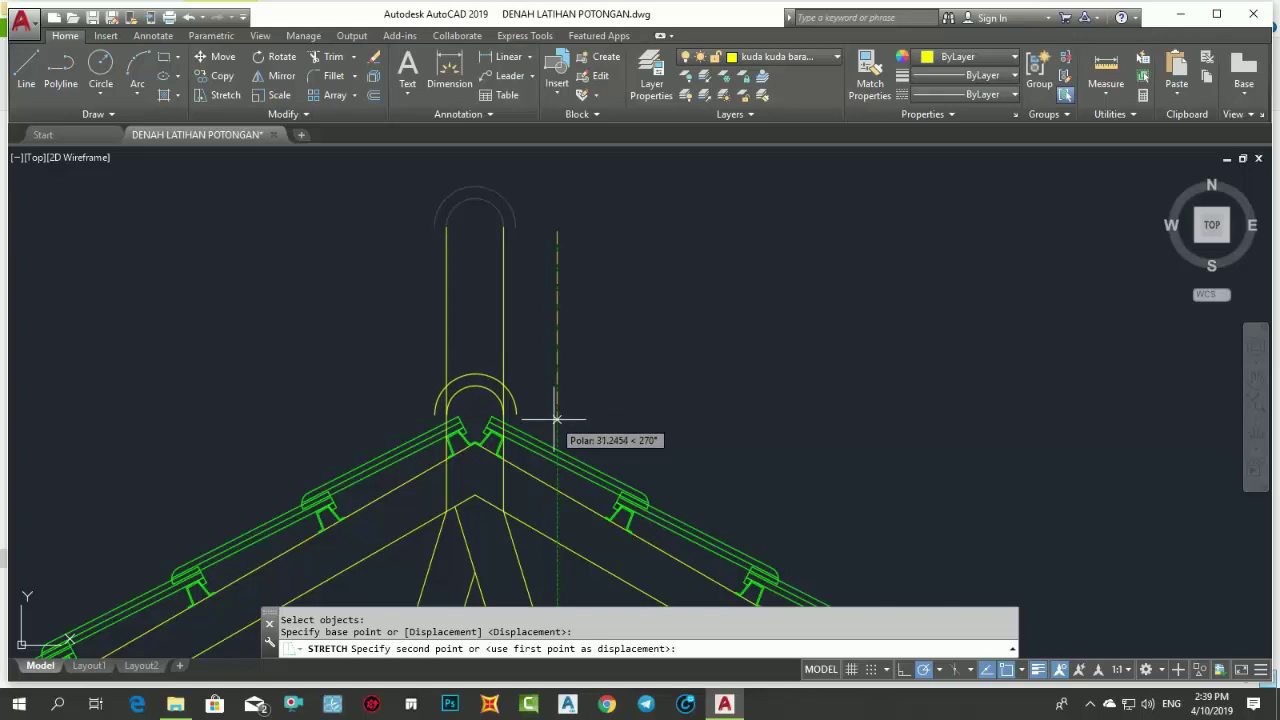
{"action": "key", "text": "Escape"}
- Close the arch's right and left ends with short lines
{"action": "key", "text": "Return"}
{"action": "scroll", "coordinate": [505, 230], "scroll_direction": "up", "scroll_amount": 4}
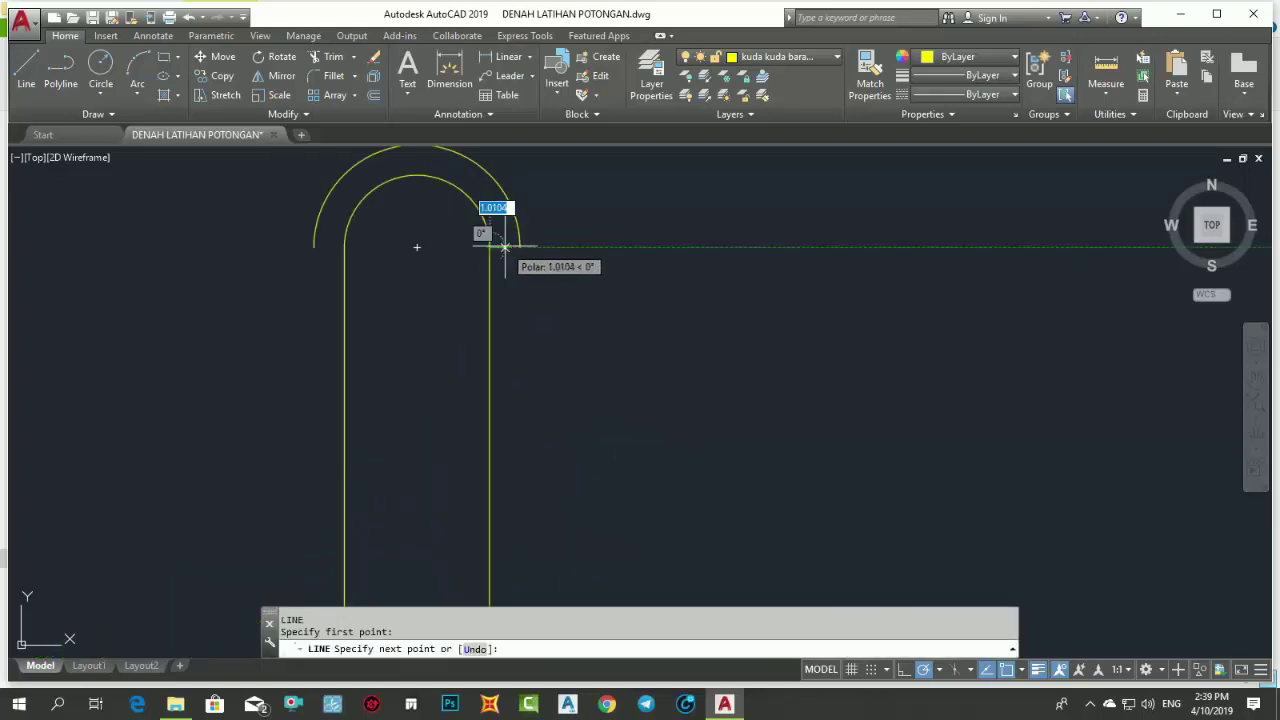
{"action": "left_click", "coordinate": [489, 247]}
{"action": "key", "text": "Return"}
{"action": "key", "text": "Return"}
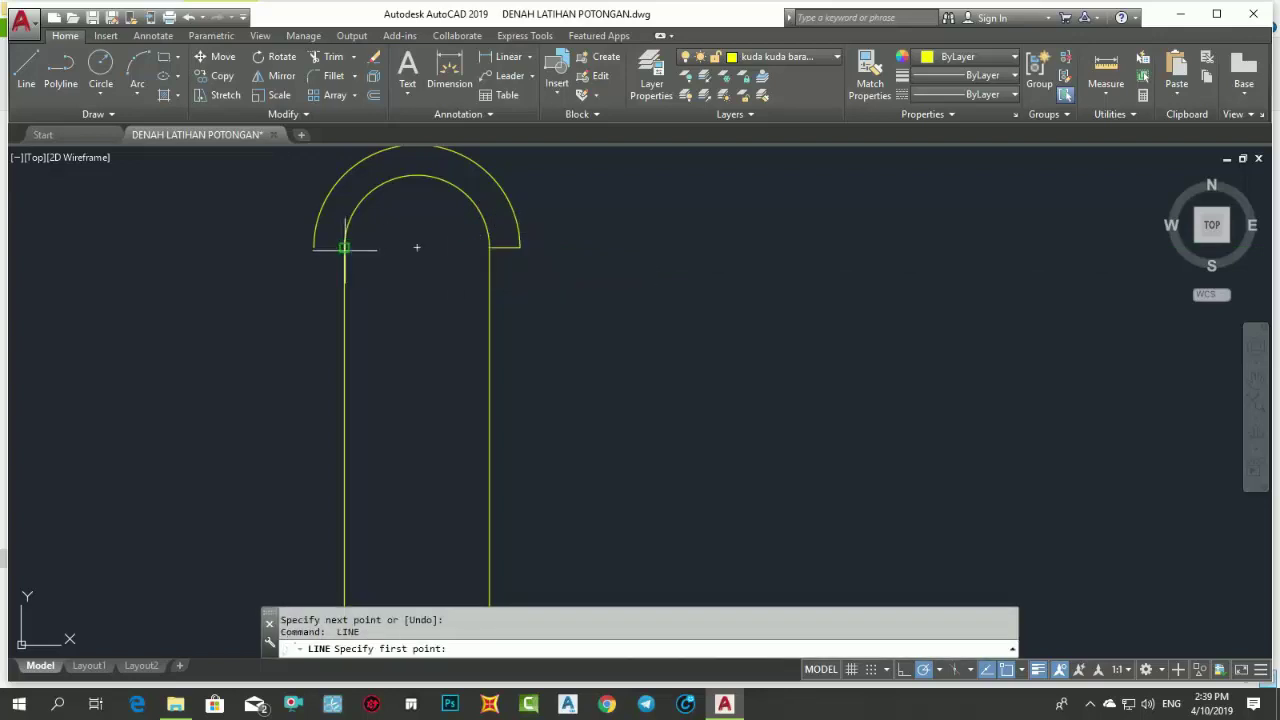
{"action": "left_click", "coordinate": [344, 248]}
{"action": "left_click", "coordinate": [218, 95]}
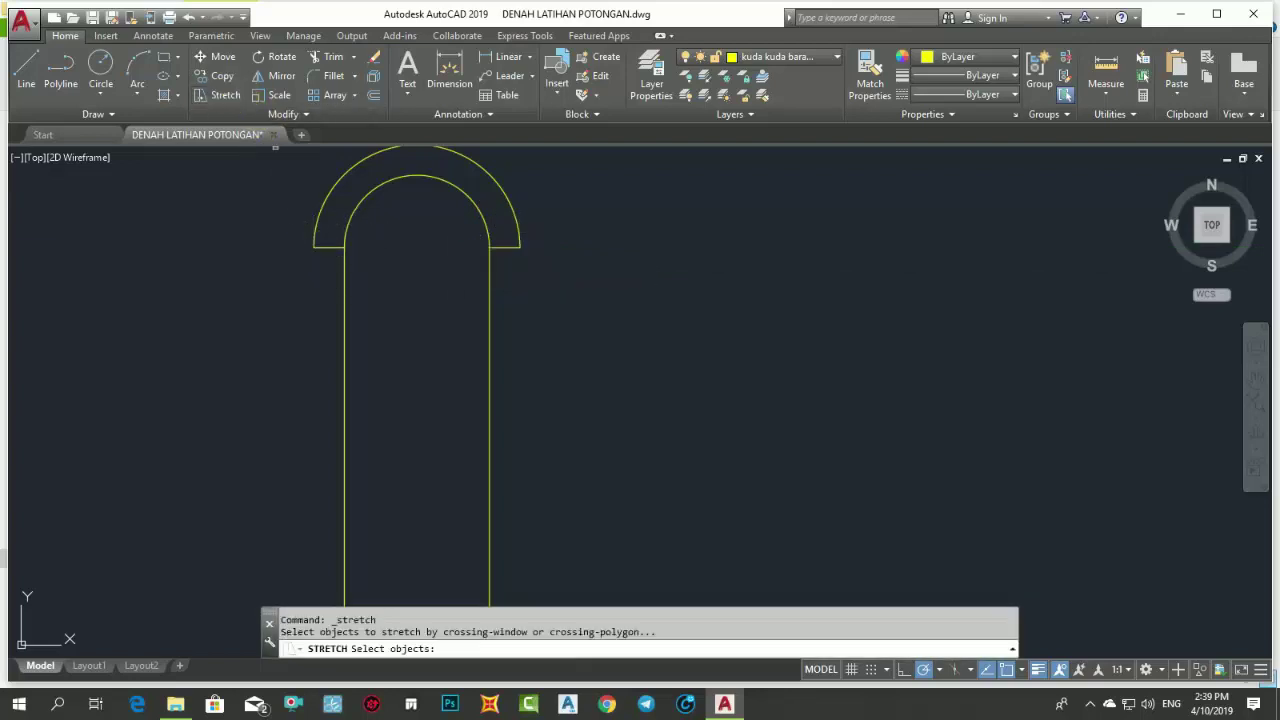
{"action": "scroll", "coordinate": [348, 315], "scroll_direction": "down", "scroll_amount": 4}
- Stretch the arch pieces down onto the roof ridge
{"action": "left_click", "coordinate": [512, 326]}
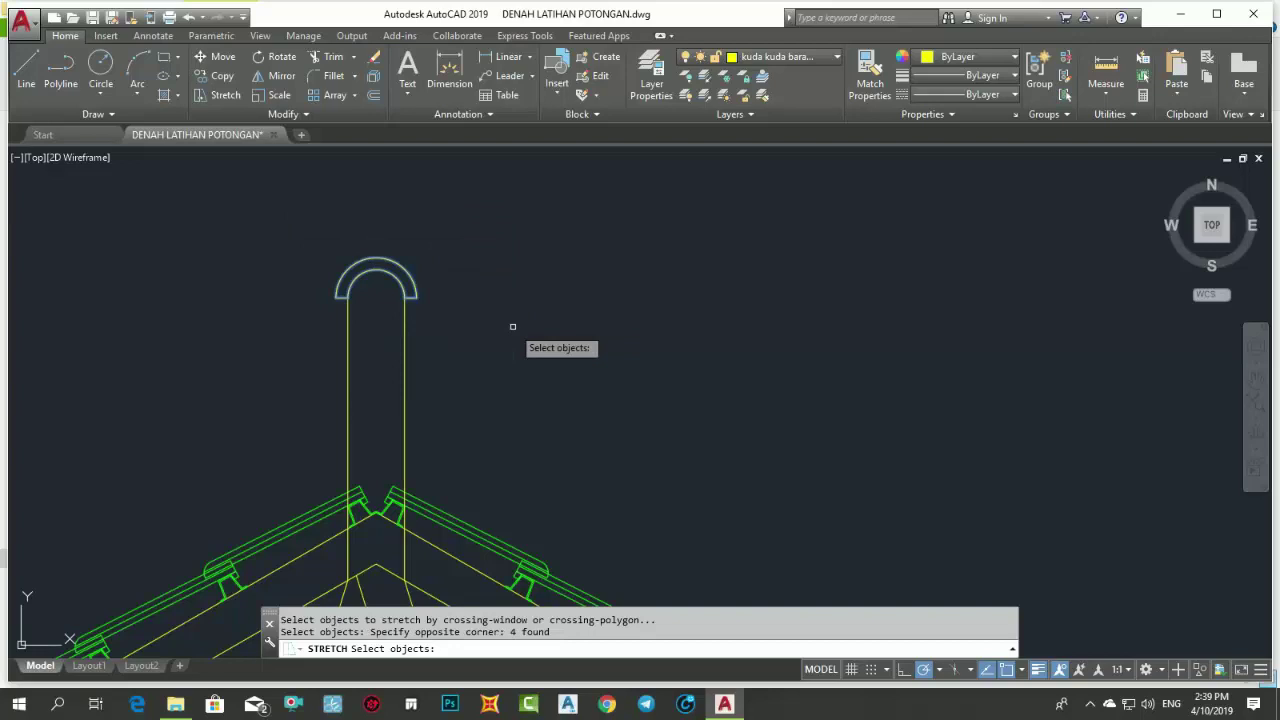
{"action": "type", "text": "m"}
{"action": "key", "text": "Escape"}
{"action": "key", "text": "Escape"}
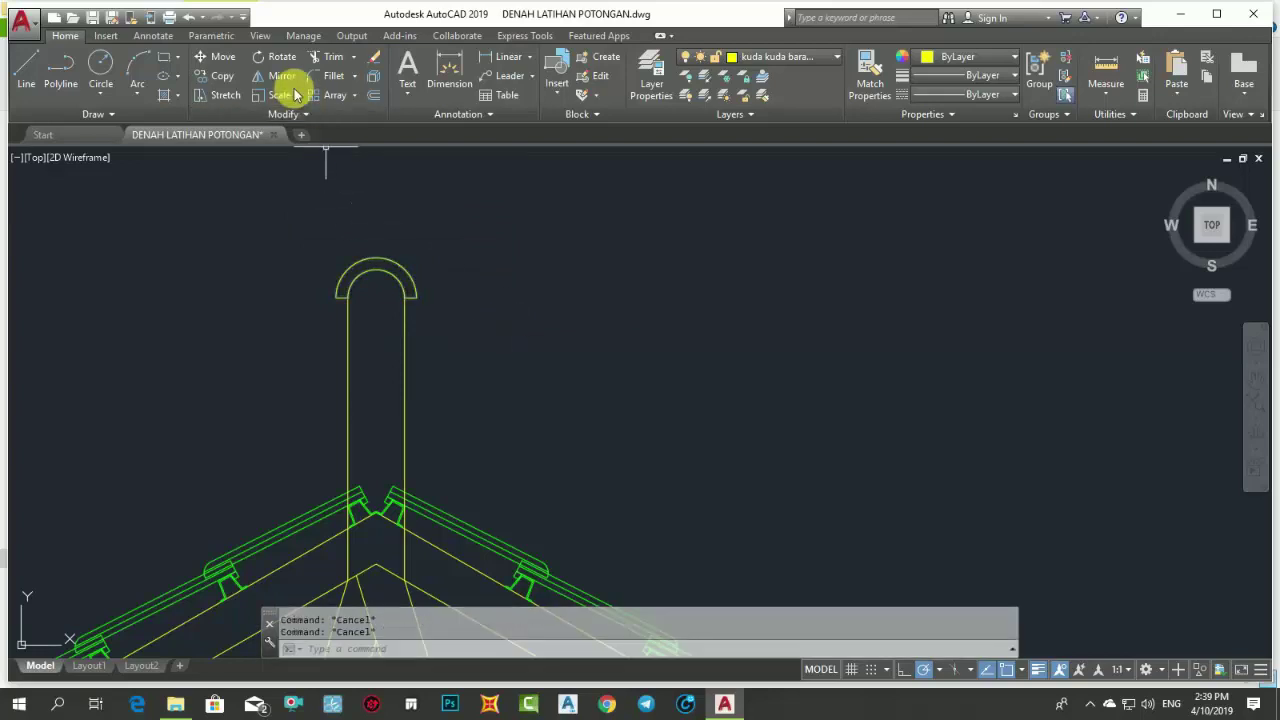
{"action": "left_click", "coordinate": [226, 95]}
{"action": "left_click", "coordinate": [258, 166]}
{"action": "left_click", "coordinate": [492, 352]}
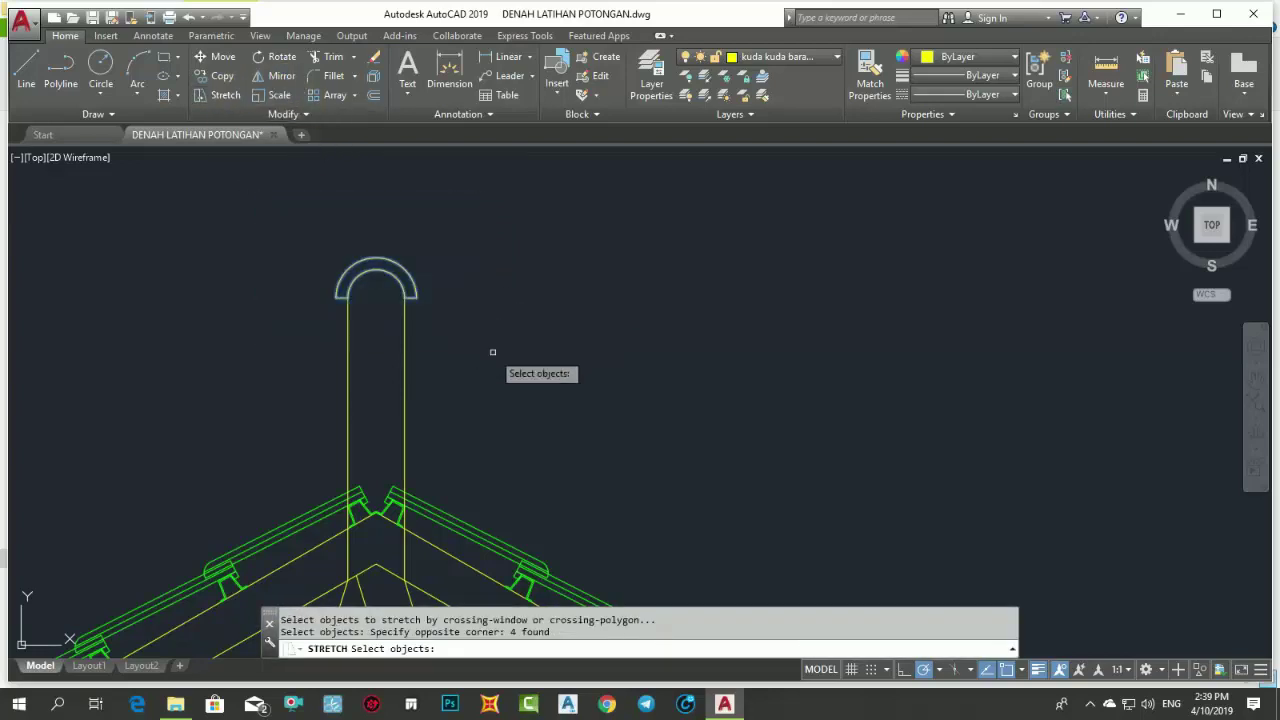
{"action": "key", "text": "Return"}
{"action": "left_click", "coordinate": [492, 337]}
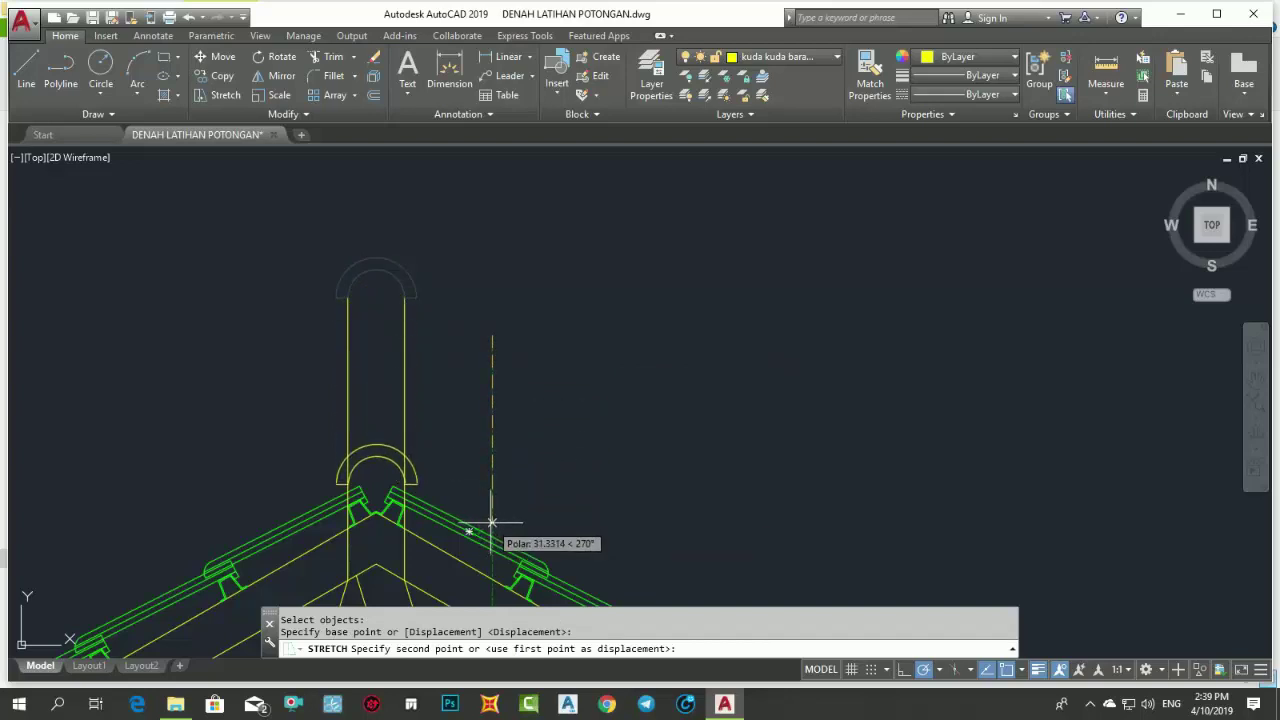
{"action": "left_click", "coordinate": [491, 527]}
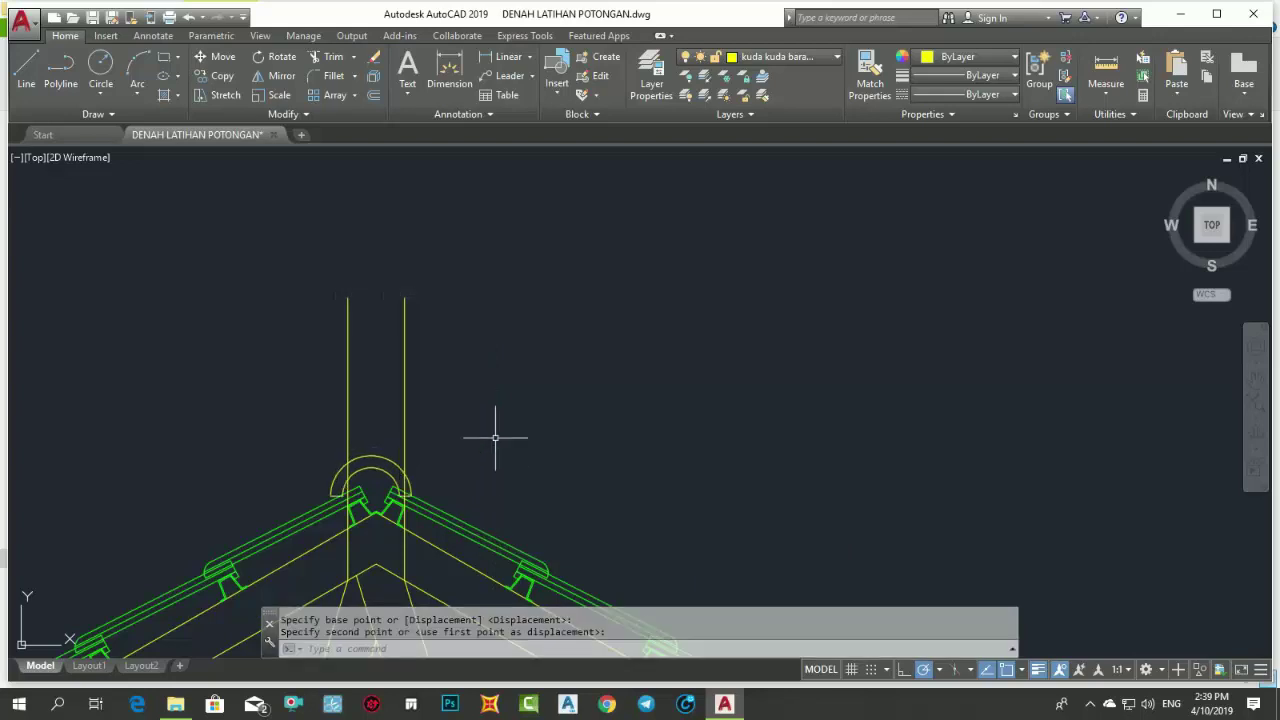
- Move both arcs and their closing lines to sit just above the roof apex
{"action": "scroll", "coordinate": [500, 434], "scroll_direction": "up", "scroll_amount": 2}
{"action": "scroll", "coordinate": [558, 320], "scroll_direction": "up", "scroll_amount": 1}
{"action": "left_click", "coordinate": [337, 184]}
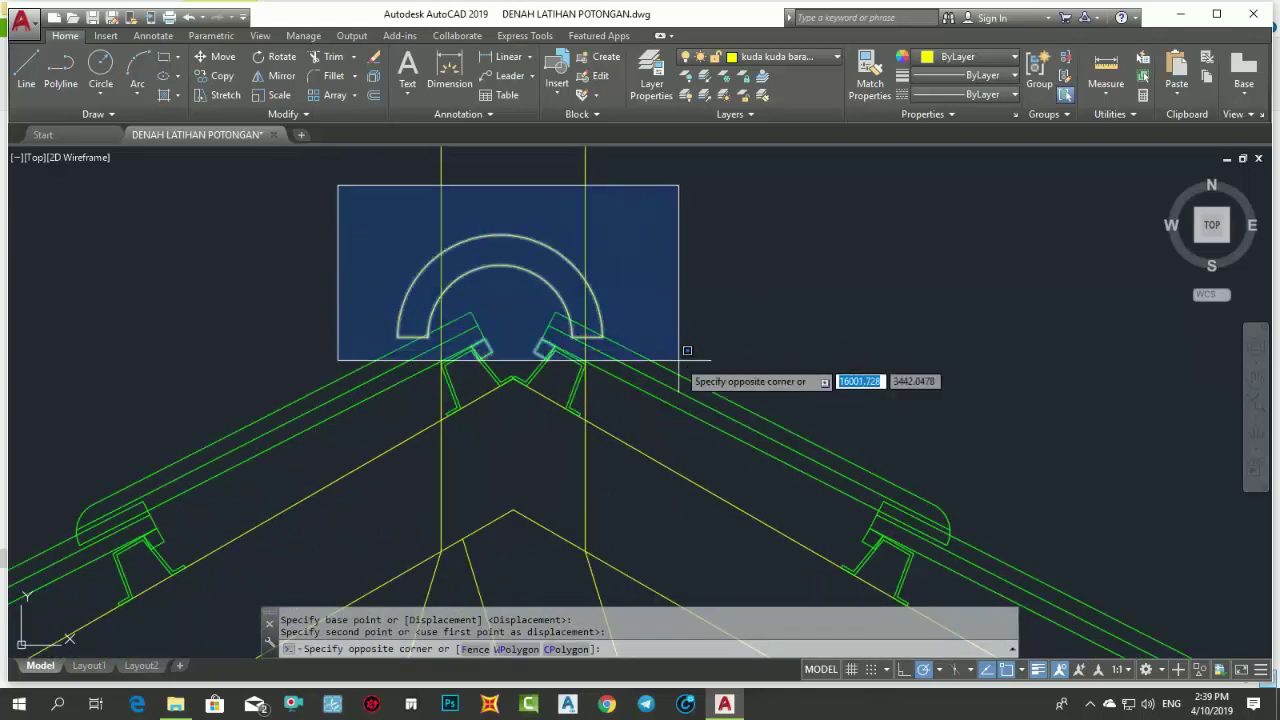
{"action": "left_click", "coordinate": [682, 344]}
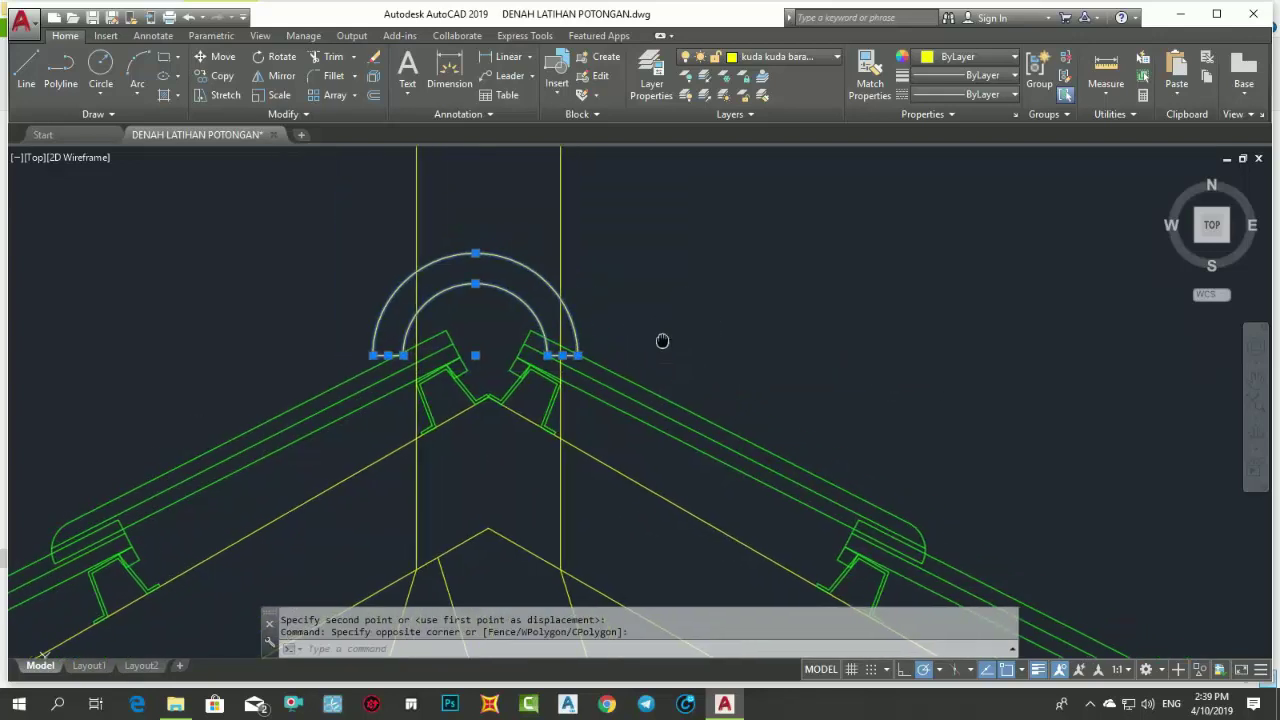
{"action": "middle_click_drag", "start_coordinate": [682, 344], "coordinate": [656, 320]}
{"action": "key", "text": "Return"}
{"action": "left_click", "coordinate": [657, 319]}
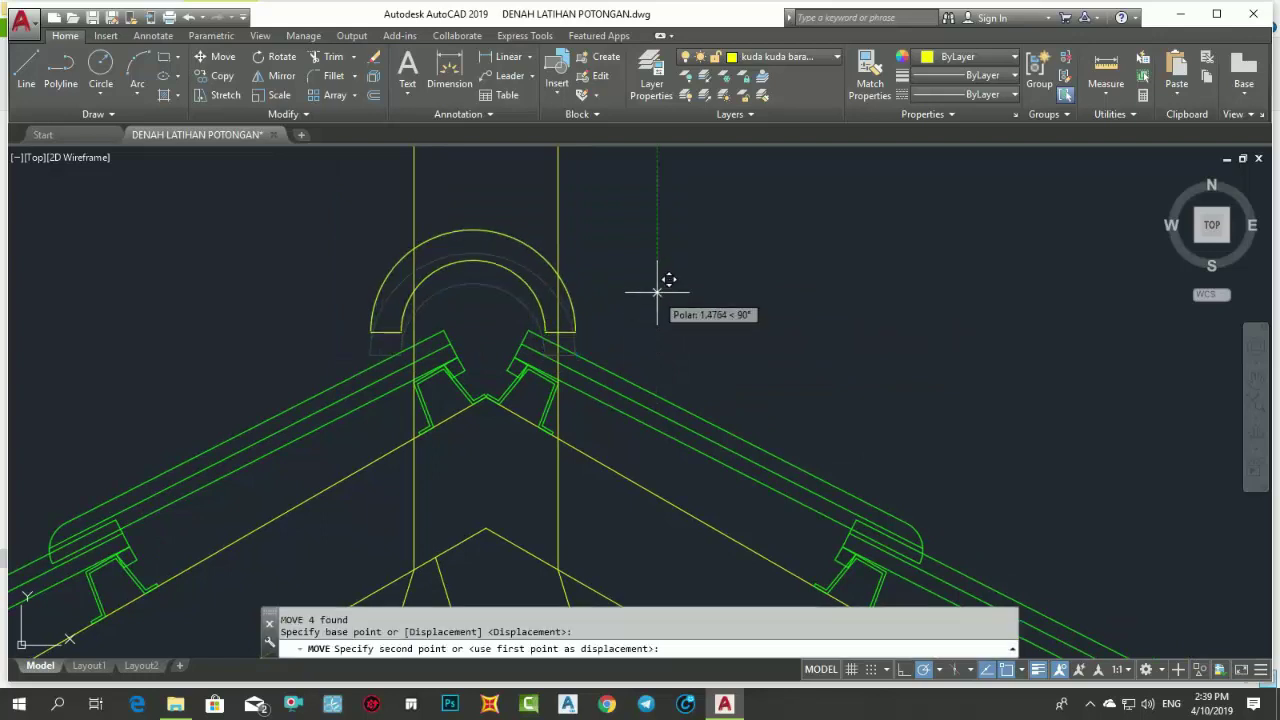
{"action": "left_click", "coordinate": [657, 288]}
- Erase the four arc objects with E, keeping the two vertical lines
{"action": "scroll", "coordinate": [665, 287], "scroll_direction": "down", "scroll_amount": 5}
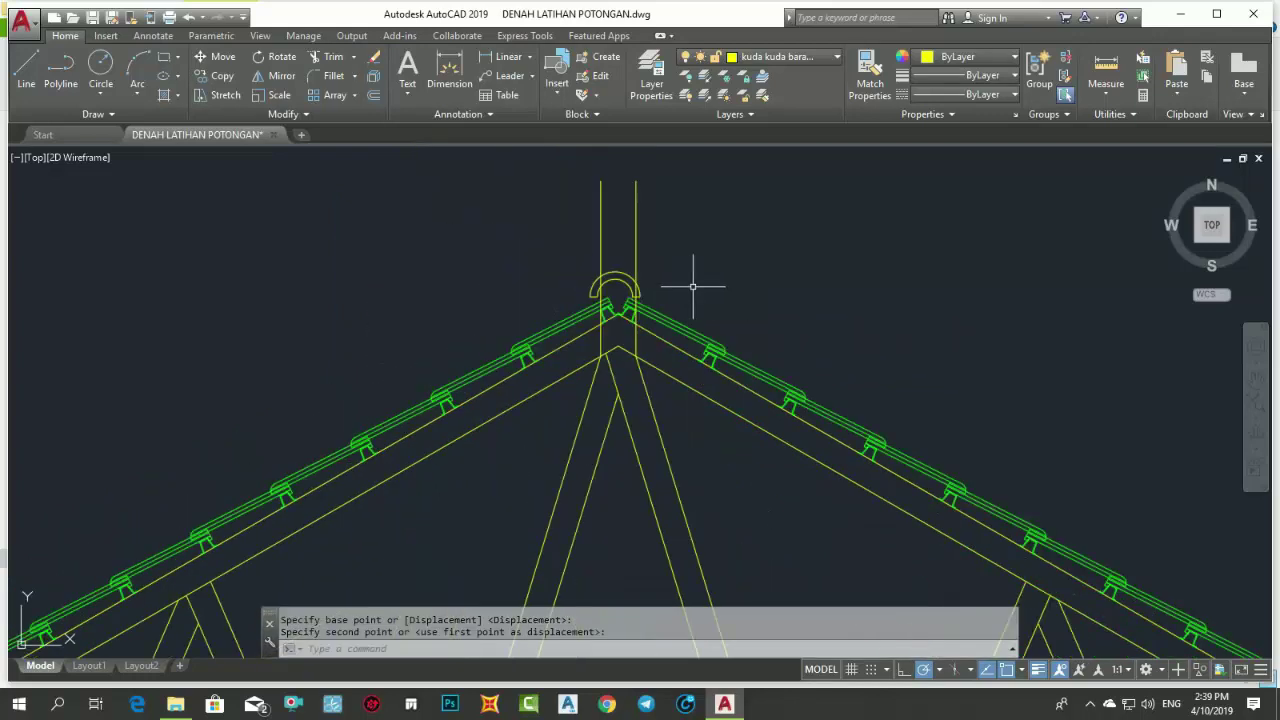
{"action": "scroll", "coordinate": [680, 287], "scroll_direction": "up", "scroll_amount": 4}
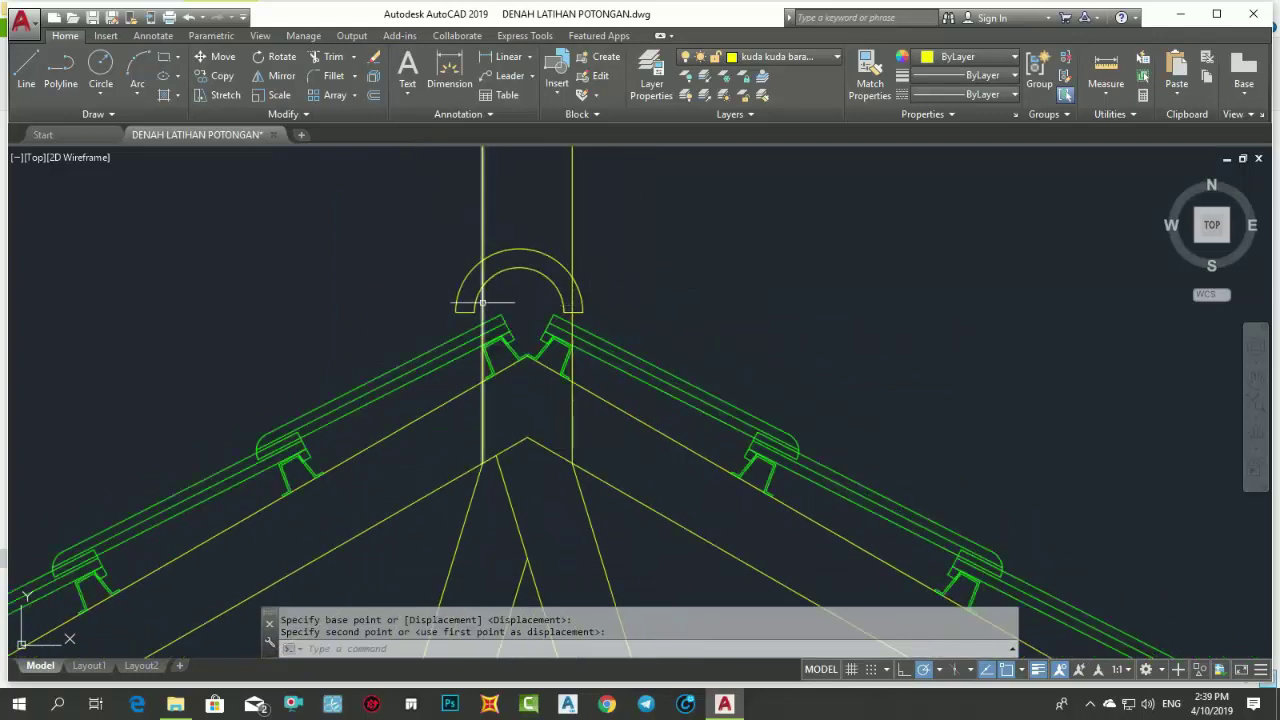
{"action": "left_click", "coordinate": [414, 198]}
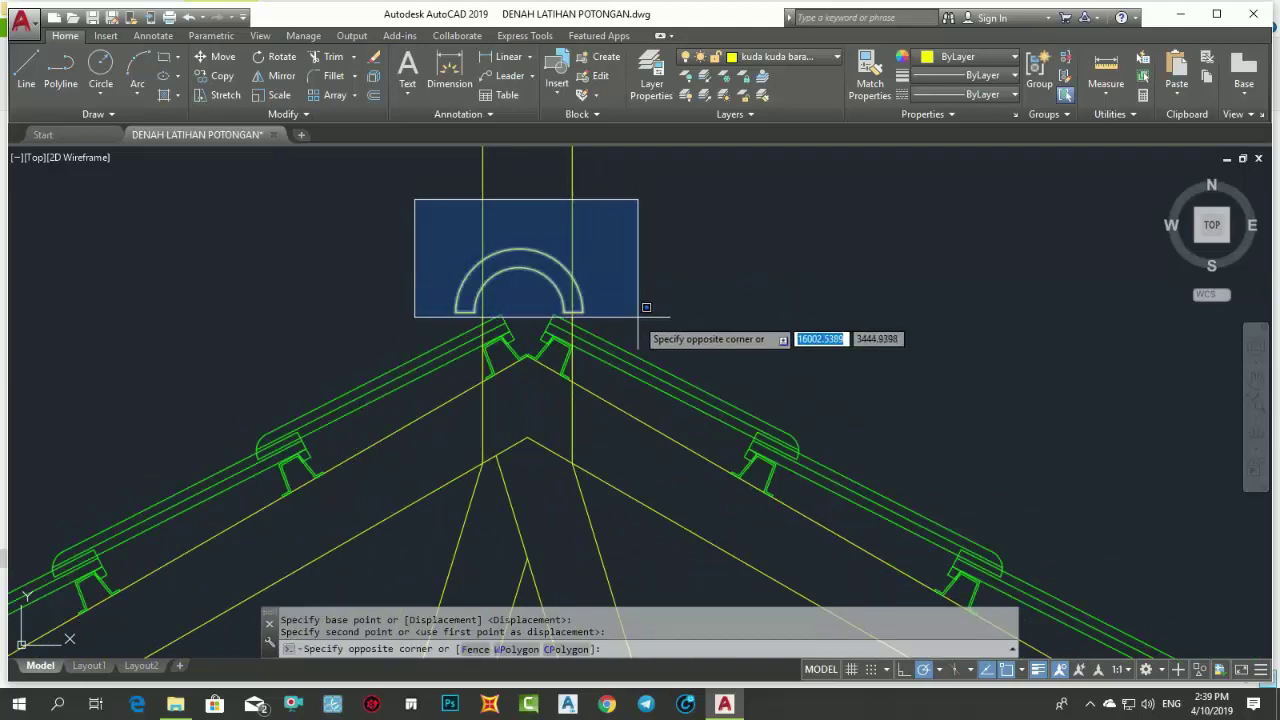
{"action": "left_click", "coordinate": [637, 314]}
{"action": "type", "text": "e"}
{"action": "key", "text": "Return"}
{"action": "scroll", "coordinate": [630, 290], "scroll_direction": "down", "scroll_amount": 4}
{"action": "middle_click_drag", "start_coordinate": [623, 271], "coordinate": [609, 305]}
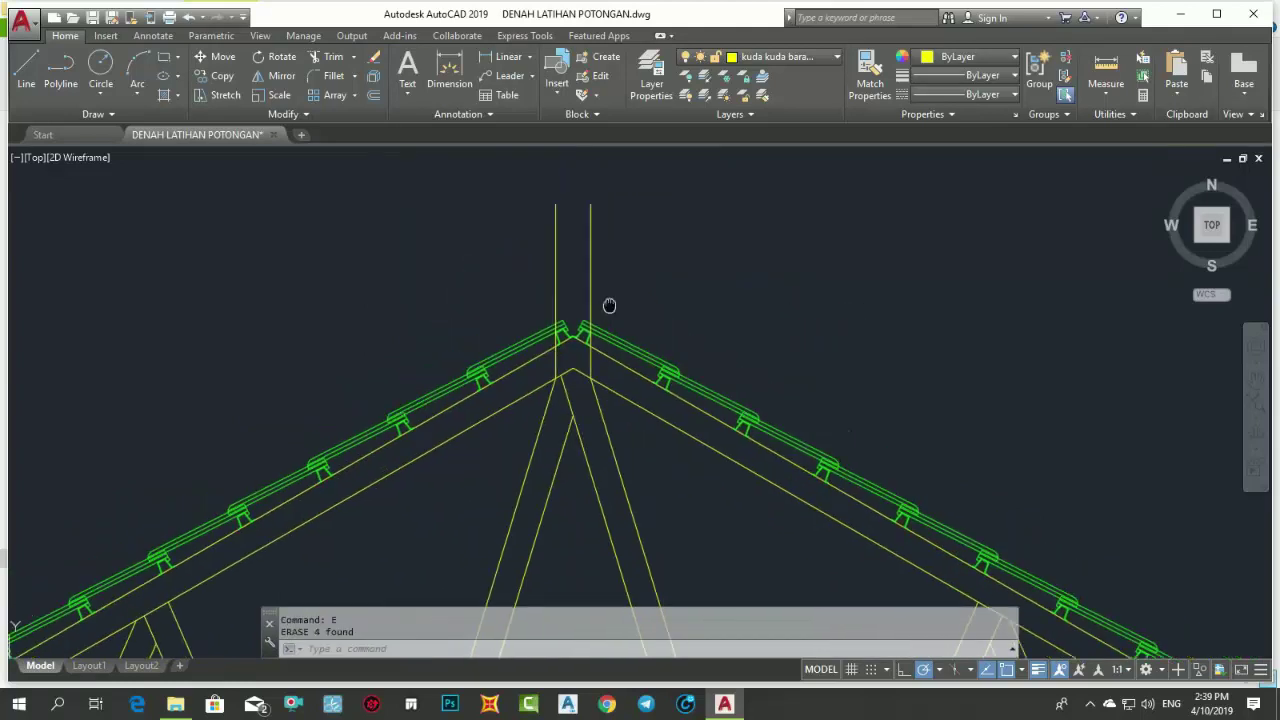
- Attempt a stretch on the vertical lines, which catches nothing, and cancel it
{"action": "left_click", "coordinate": [546, 190]}
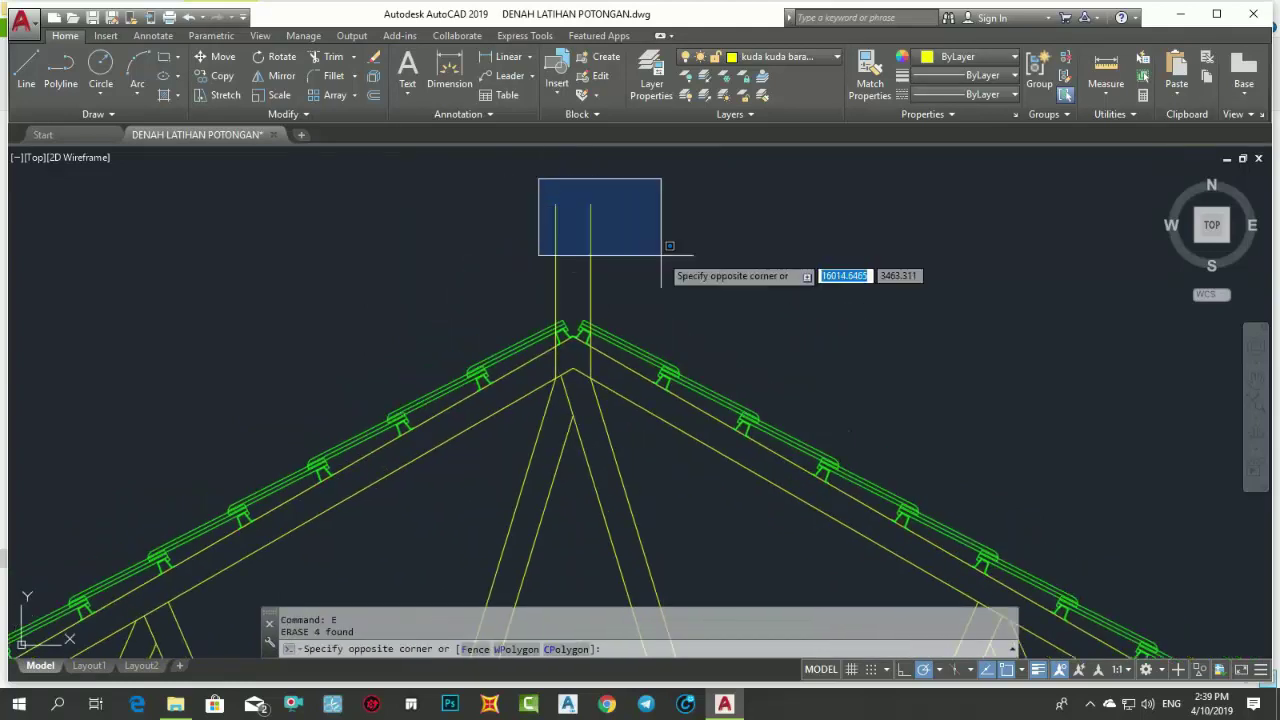
{"action": "left_click", "coordinate": [217, 97]}
{"action": "left_click", "coordinate": [523, 174]}
{"action": "left_click", "coordinate": [645, 240]}
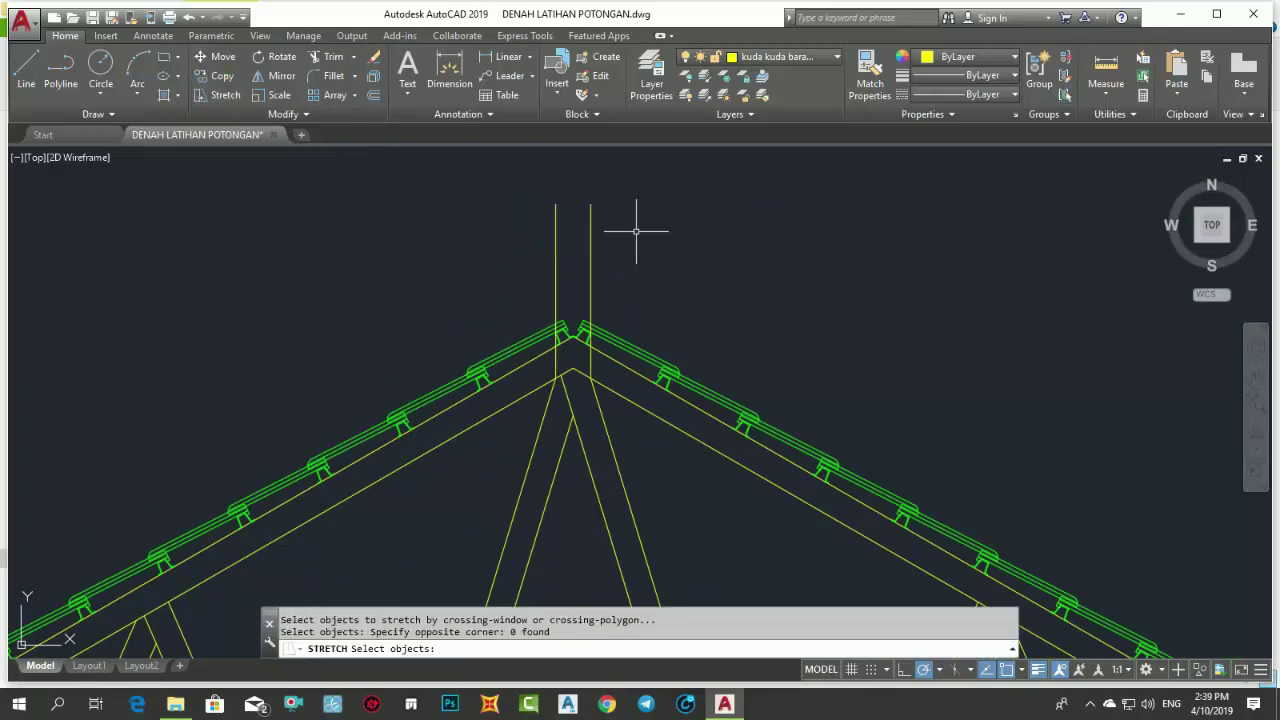
{"action": "key", "text": "Escape"}
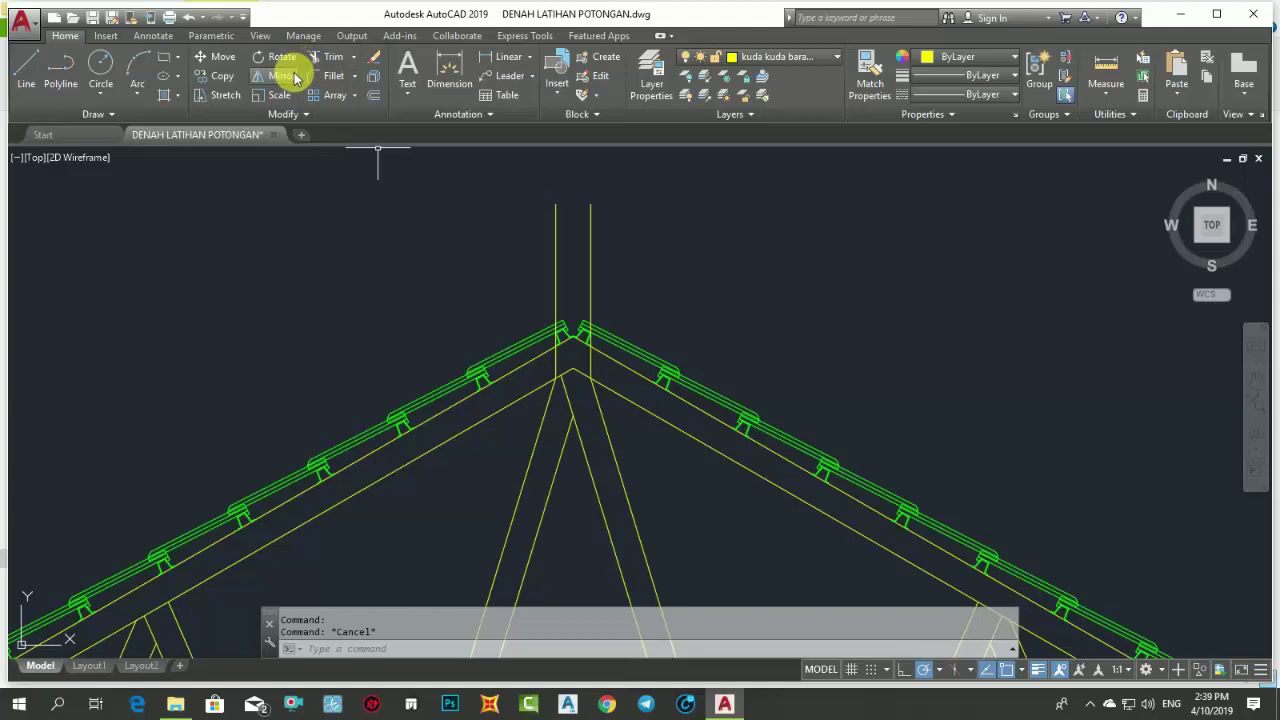
- Join the tops of the left and right vertical lines with a rounded arc
{"action": "left_click", "coordinate": [328, 77]}
{"action": "left_click", "coordinate": [555, 217]}
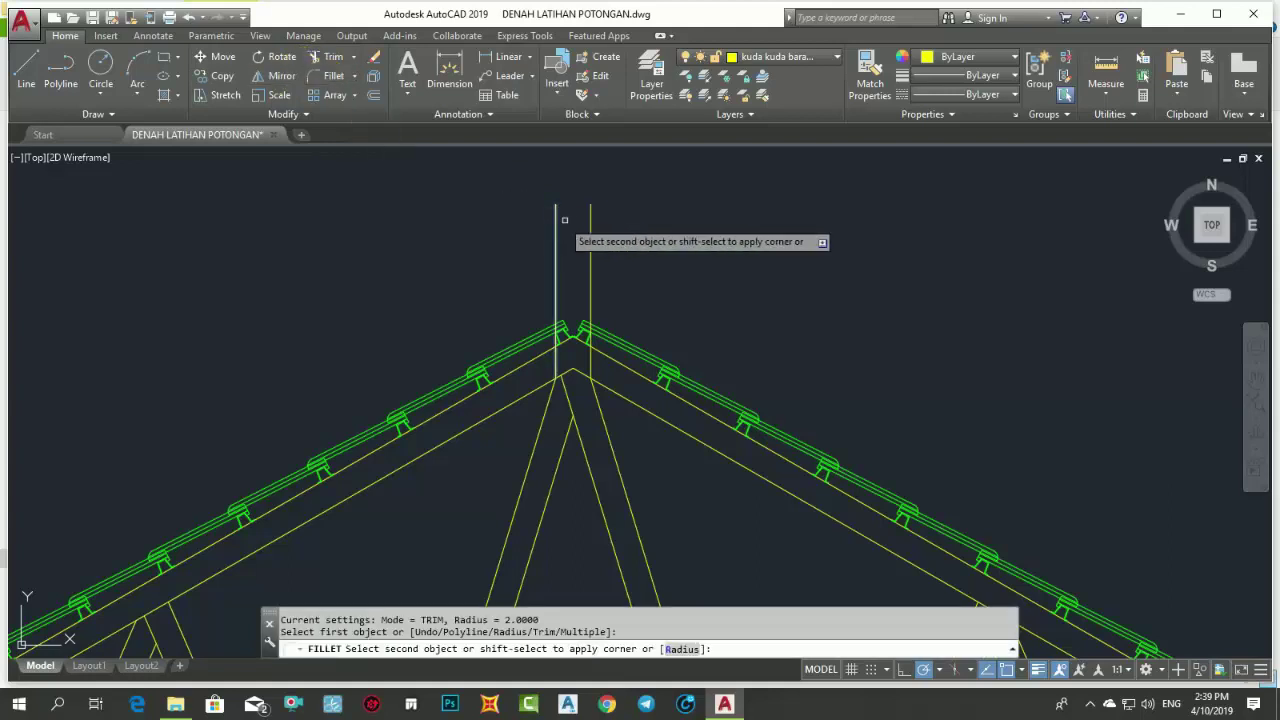
{"action": "left_click", "coordinate": [589, 221]}
{"action": "scroll", "coordinate": [560, 235], "scroll_direction": "up", "scroll_amount": 3}
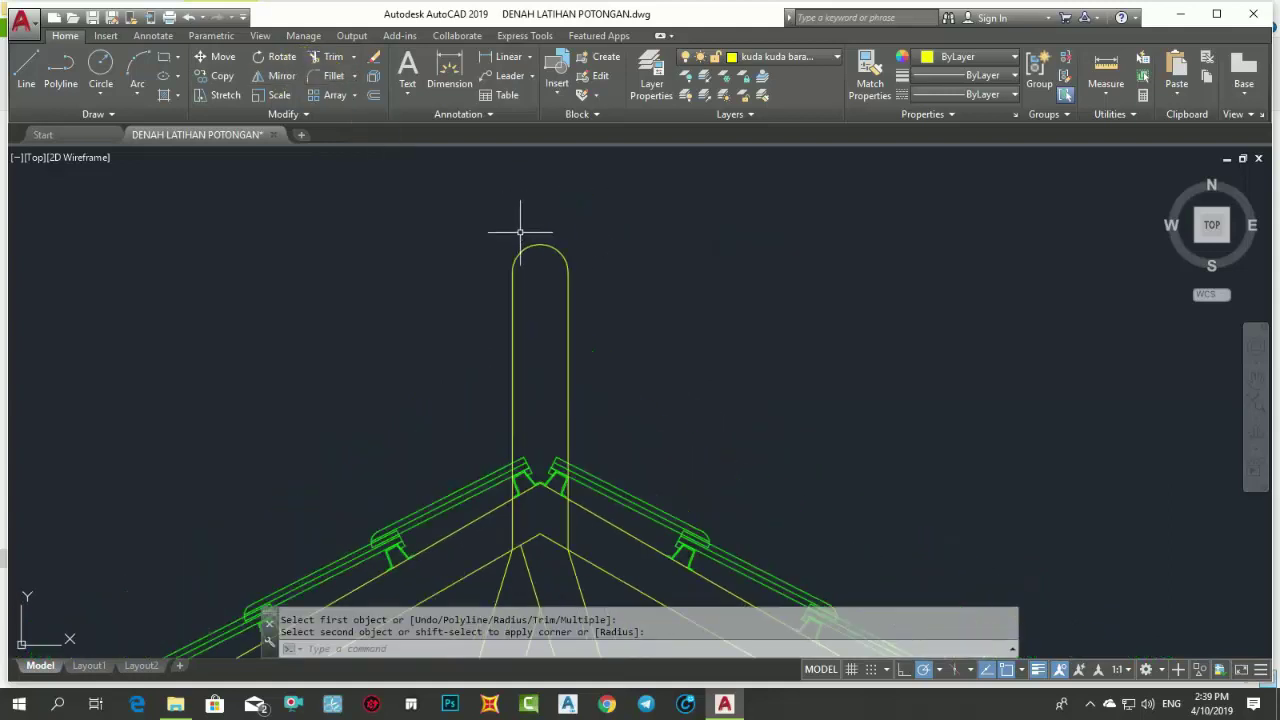
{"action": "left_click", "coordinate": [486, 234]}
{"action": "left_click", "coordinate": [565, 282]}
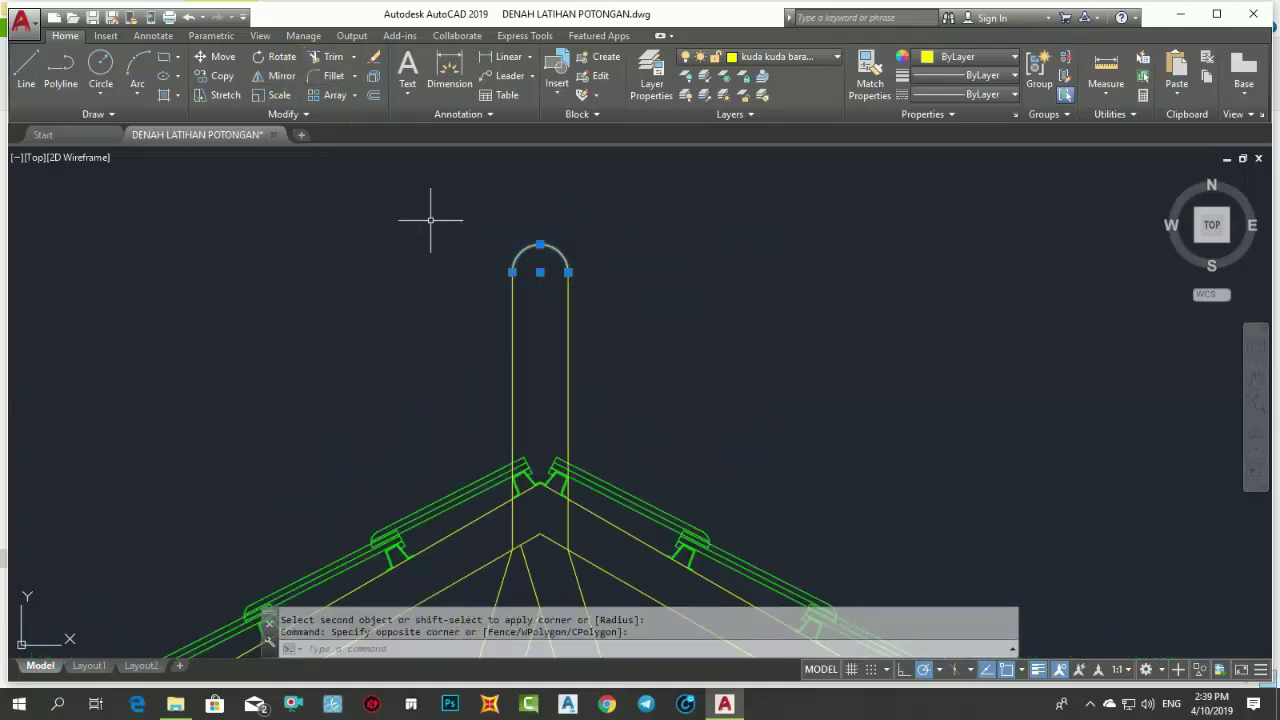
- Stretch the rounded cap down to the apex and trim the vertical lines above it
{"action": "left_click", "coordinate": [215, 96]}
{"action": "key", "text": "Escape"}
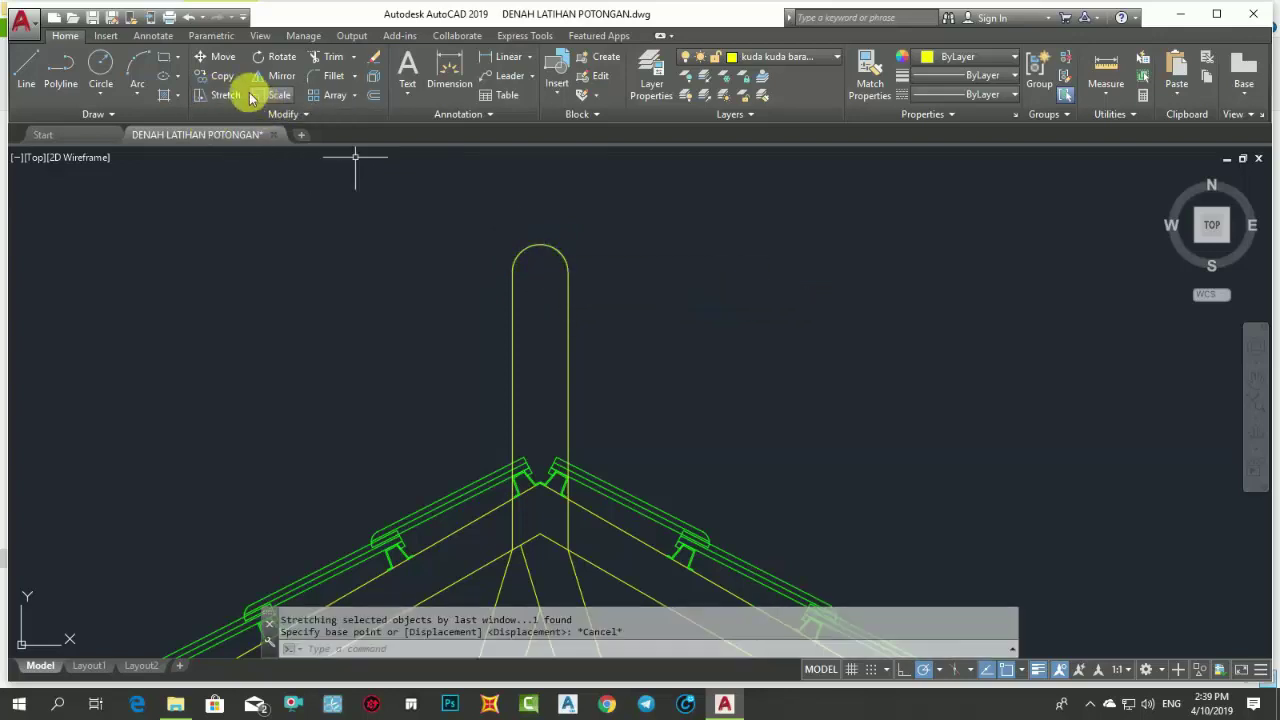
{"action": "left_click", "coordinate": [218, 76]}
{"action": "left_click", "coordinate": [530, 233]}
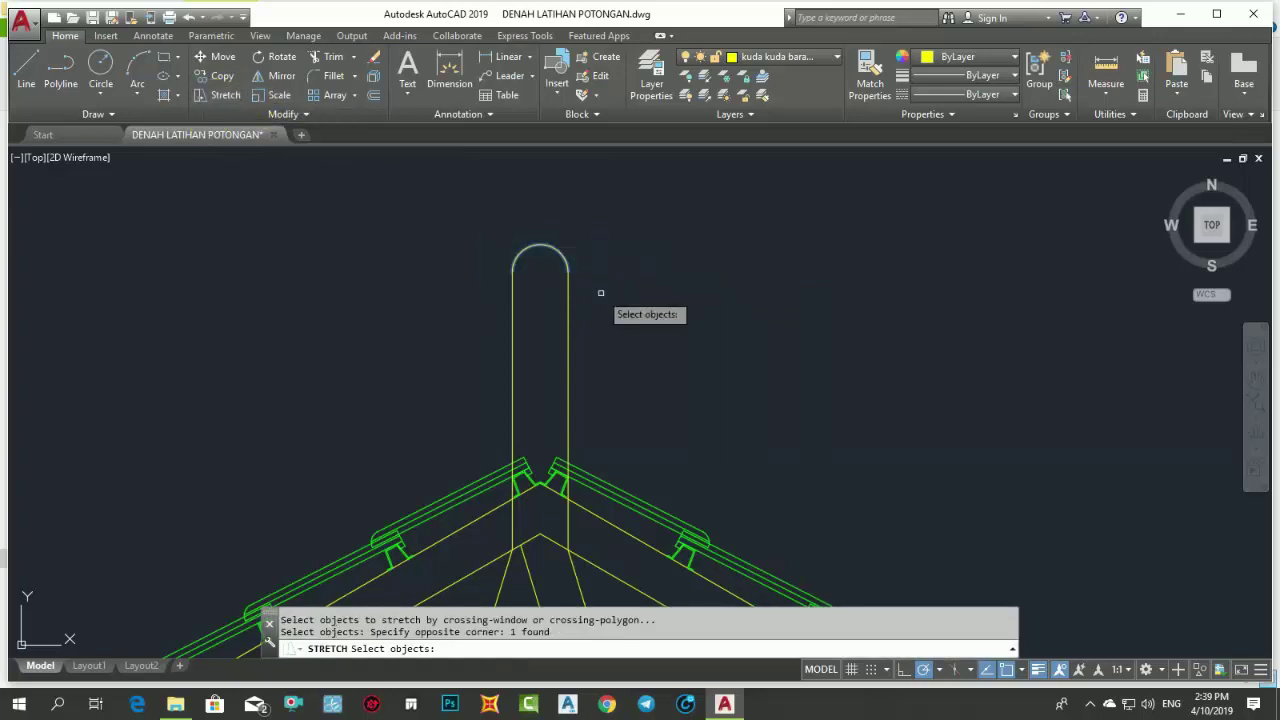
{"action": "key", "text": "Return"}
{"action": "left_click", "coordinate": [567, 271]}
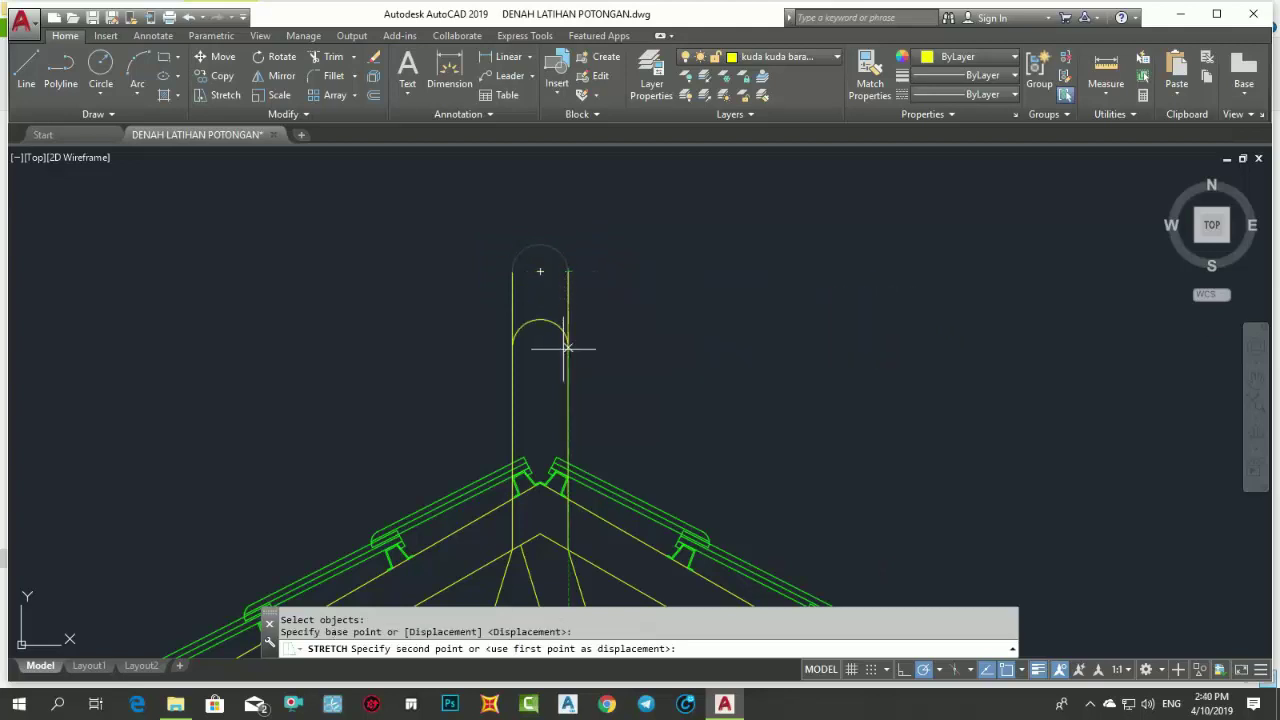
{"action": "left_click", "coordinate": [567, 444]}
{"action": "type", "text": "tr"}
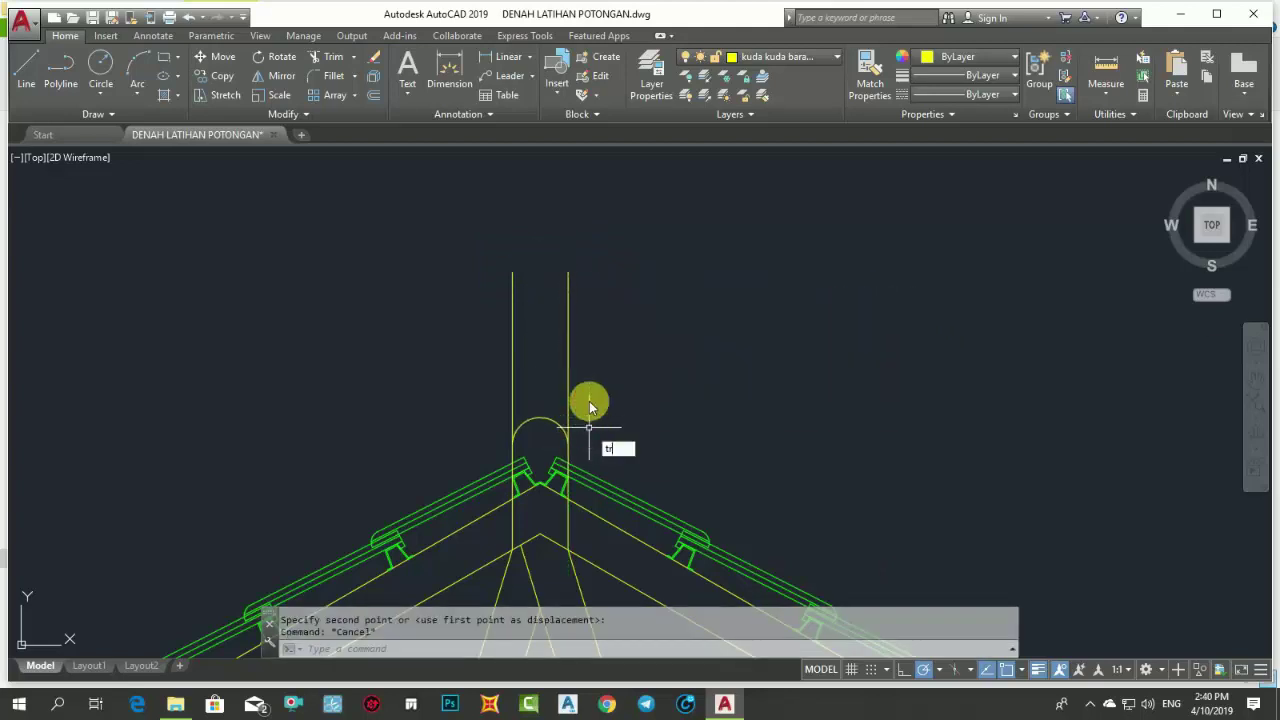
{"action": "key", "text": "Return"}
{"action": "key", "text": "Return"}
{"action": "left_click_drag", "start_coordinate": [580, 363], "coordinate": [437, 277]}
- Trim the last line above the cap arc and the stray segments at the left roof corner and apex
{"action": "middle_click_drag", "start_coordinate": [437, 277], "coordinate": [425, 167]}
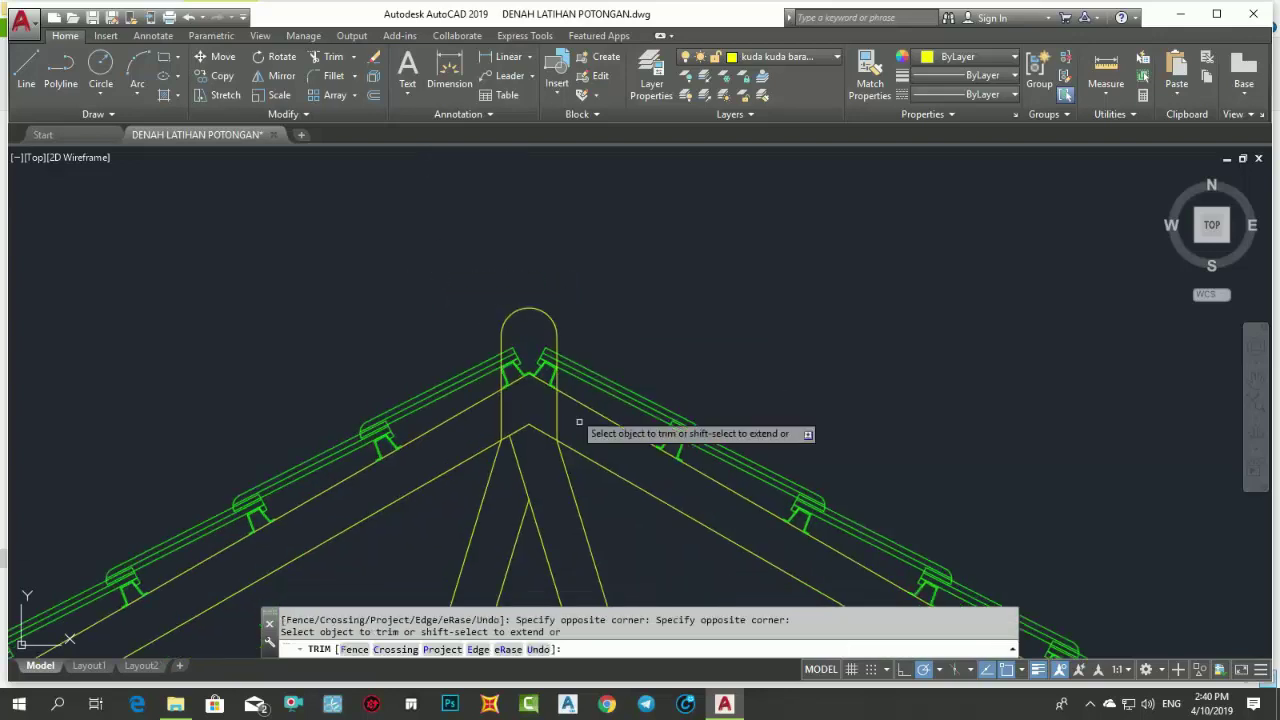
{"action": "scroll", "coordinate": [578, 422], "scroll_direction": "up", "scroll_amount": 5}
{"action": "left_click", "coordinate": [402, 345]}
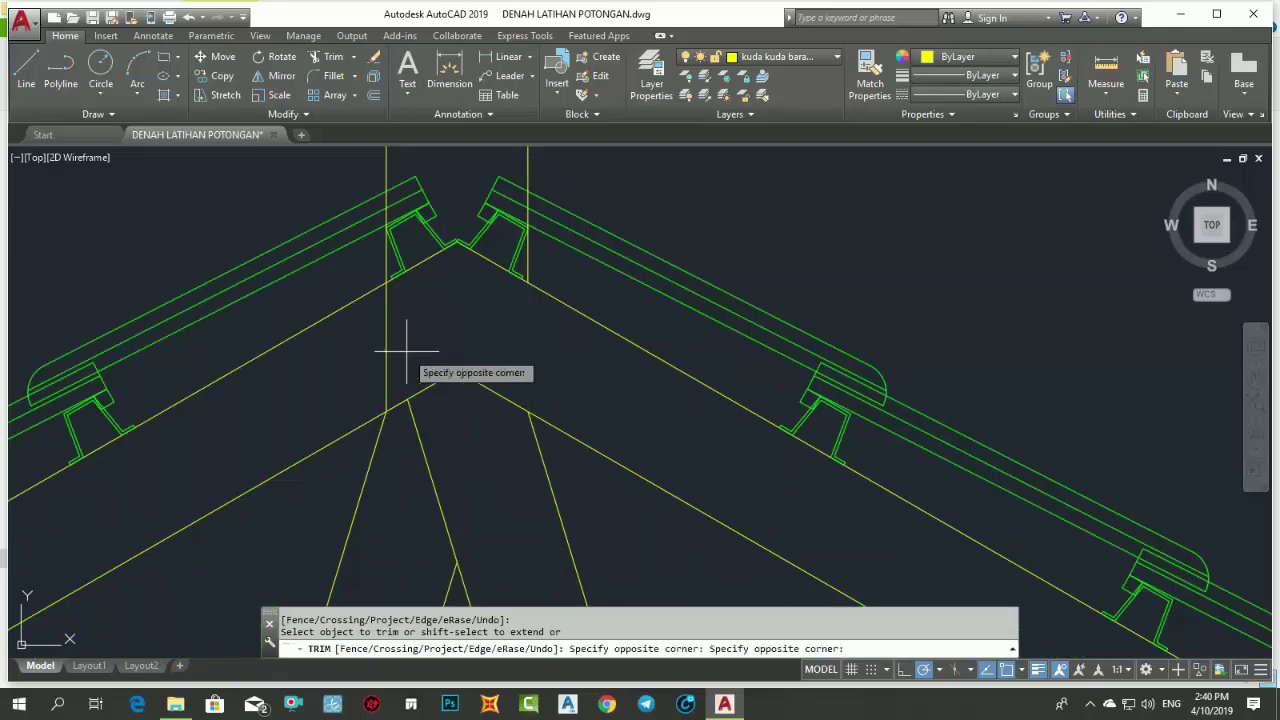
{"action": "left_click", "coordinate": [381, 290]}
{"action": "left_click", "coordinate": [528, 275]}
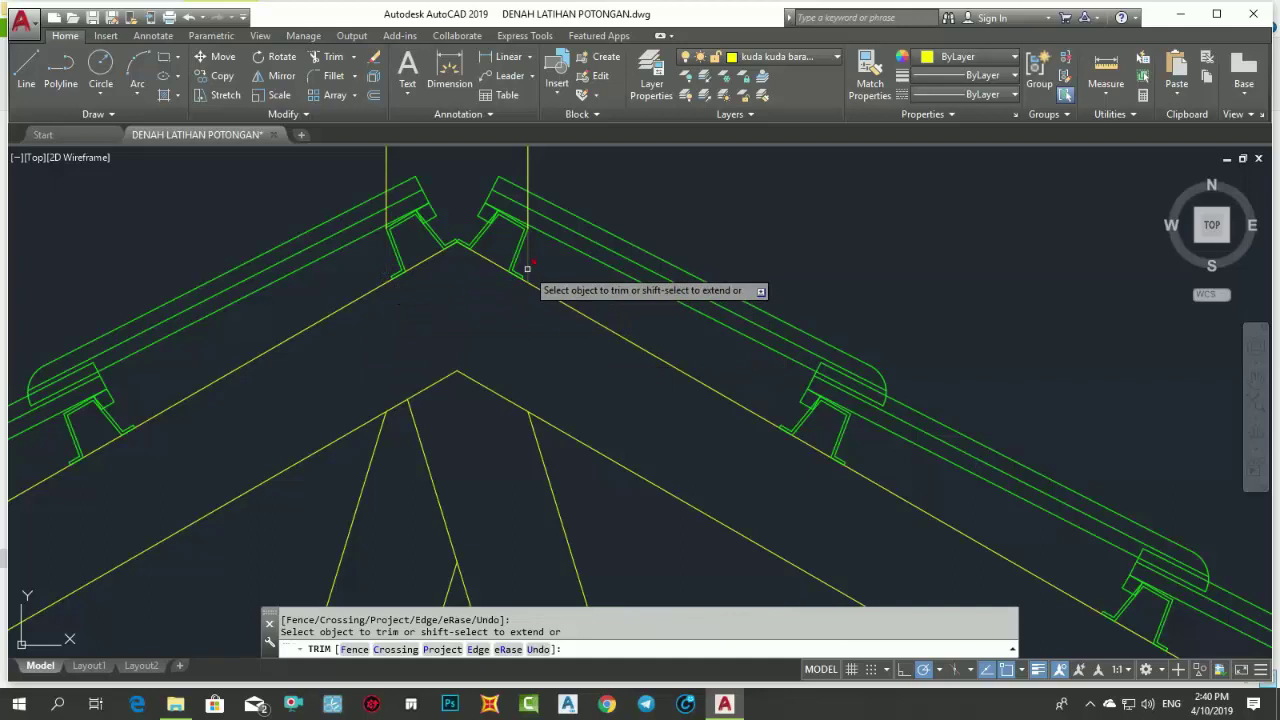
{"action": "scroll", "coordinate": [425, 222], "scroll_direction": "up", "scroll_amount": 3}
{"action": "scroll", "coordinate": [310, 212], "scroll_direction": "up", "scroll_amount": 3}
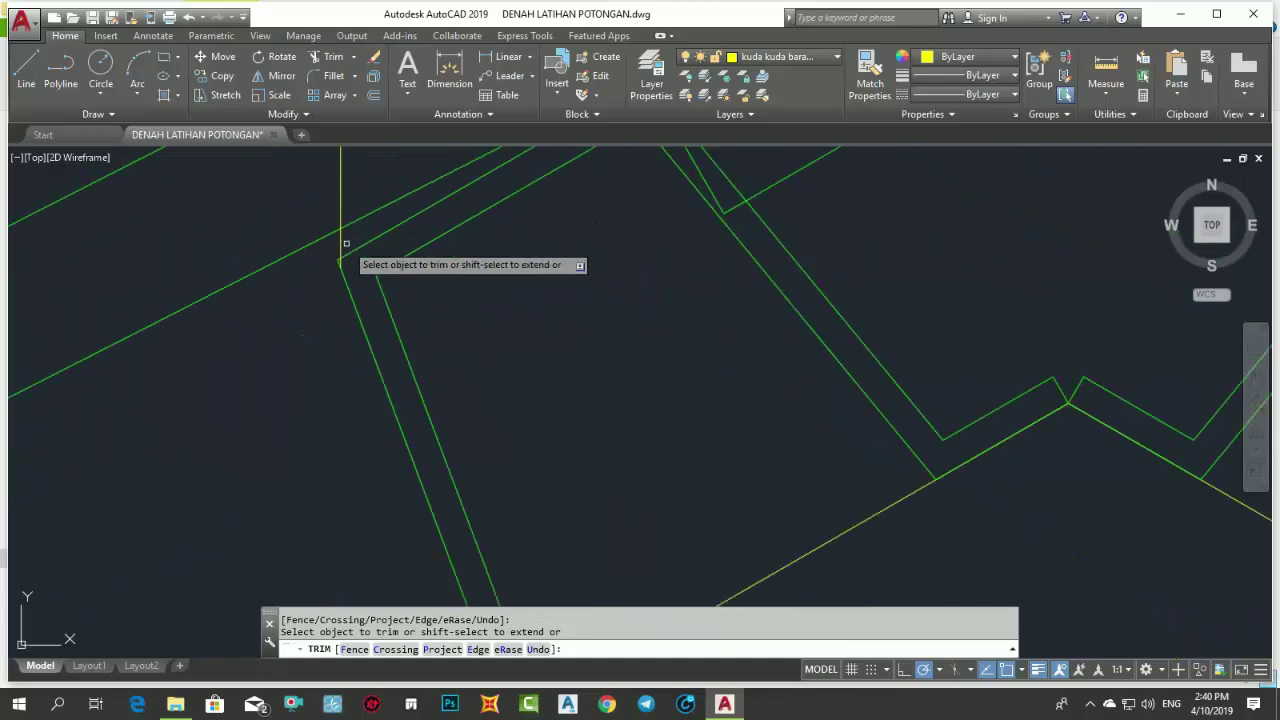
{"action": "scroll", "coordinate": [342, 240], "scroll_direction": "up", "scroll_amount": 5}
{"action": "left_click", "coordinate": [300, 262]}
{"action": "left_click", "coordinate": [245, 200]}
{"action": "left_click", "coordinate": [306, 243]}
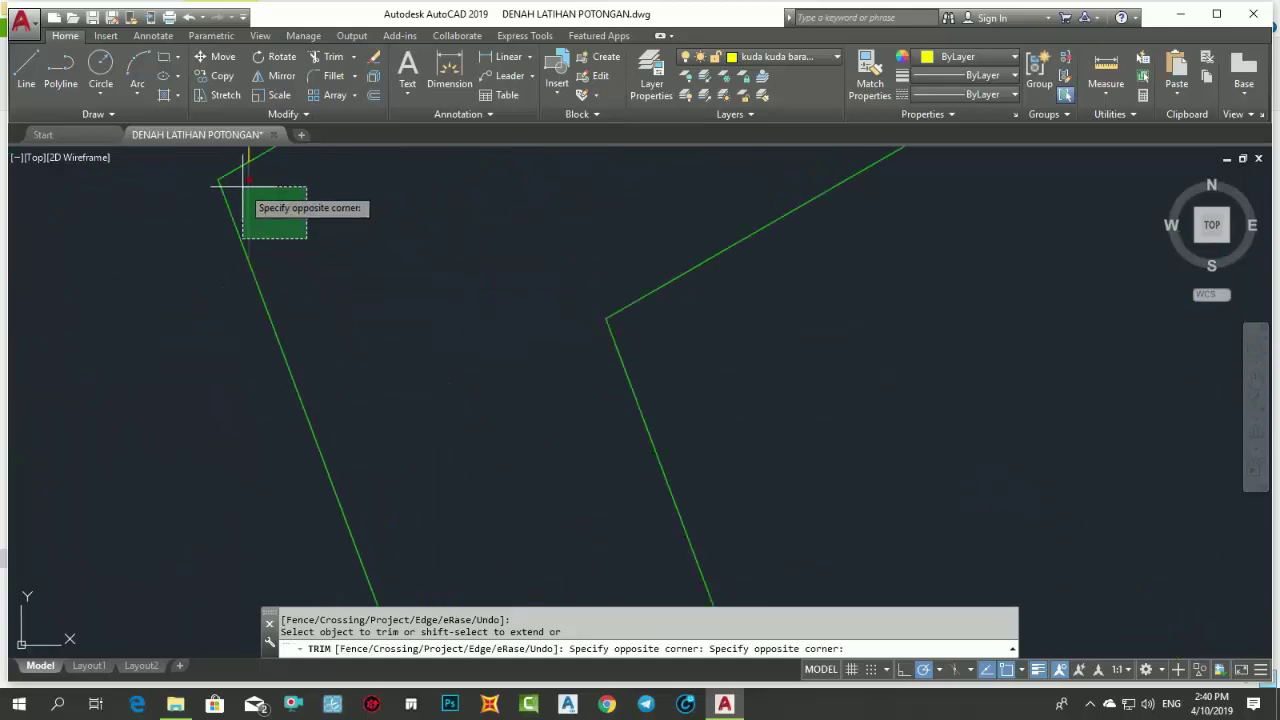
{"action": "left_click", "coordinate": [245, 195]}
{"action": "scroll", "coordinate": [300, 300], "scroll_direction": "down", "scroll_amount": 3}
{"action": "left_click", "coordinate": [286, 322]}
{"action": "scroll", "coordinate": [600, 394], "scroll_direction": "down", "scroll_amount": 3}
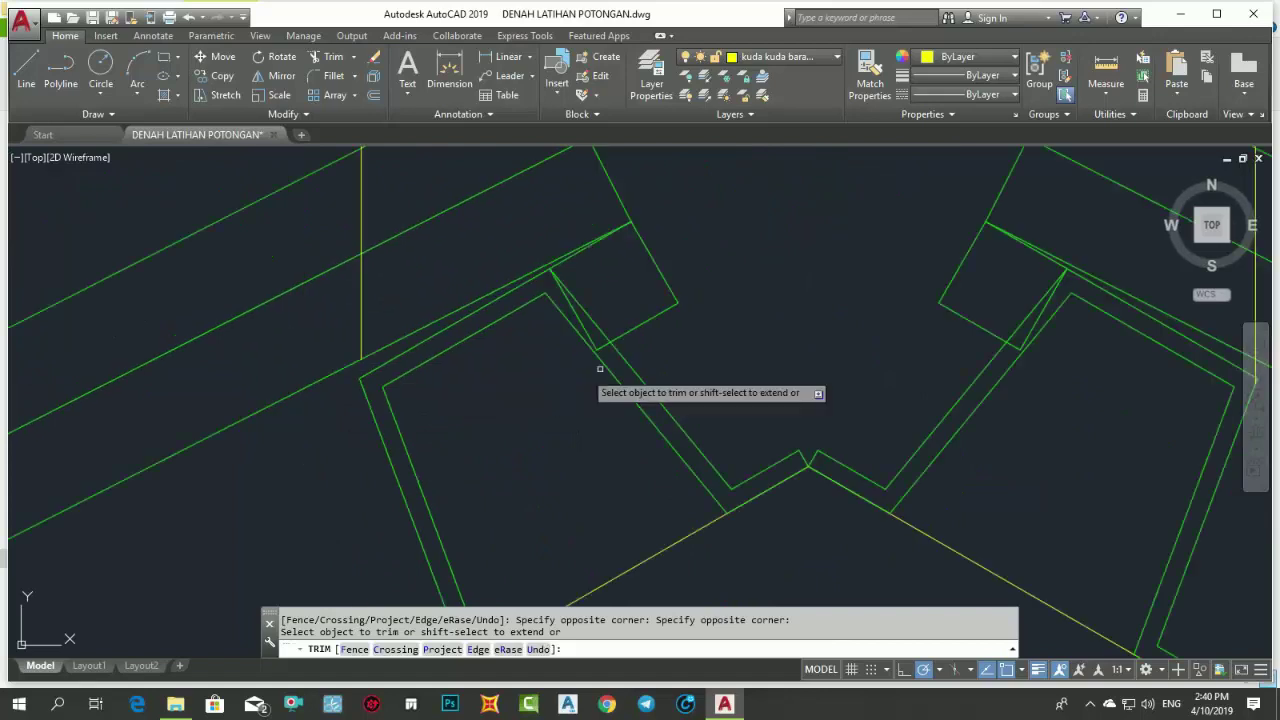
{"action": "scroll", "coordinate": [781, 345], "scroll_direction": "up", "scroll_amount": 3}
{"action": "scroll", "coordinate": [783, 400], "scroll_direction": "up", "scroll_amount": 2}
{"action": "scroll", "coordinate": [785, 460], "scroll_direction": "up", "scroll_amount": 1}
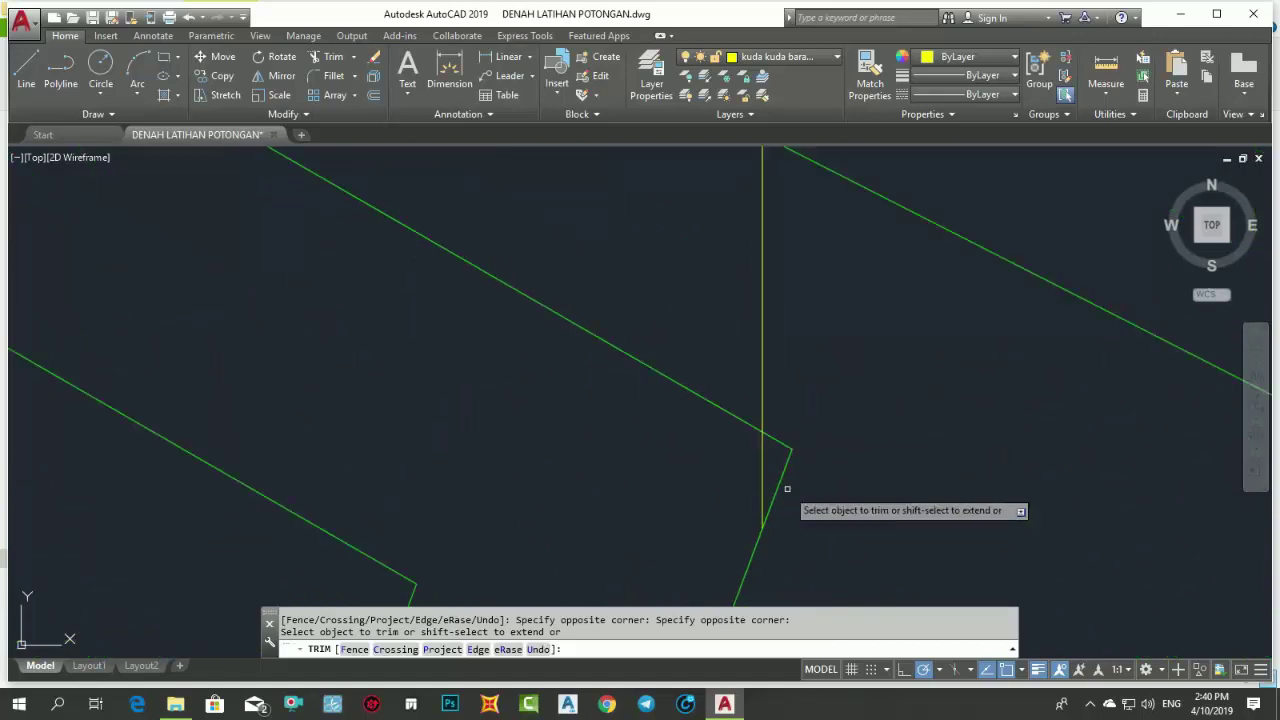
- Trim the leftover lines at the right and left rafter joints back to the green roof sheets
{"action": "left_click", "coordinate": [757, 450]}
{"action": "left_click", "coordinate": [789, 342]}
{"action": "scroll", "coordinate": [837, 354], "scroll_direction": "down", "scroll_amount": 3}
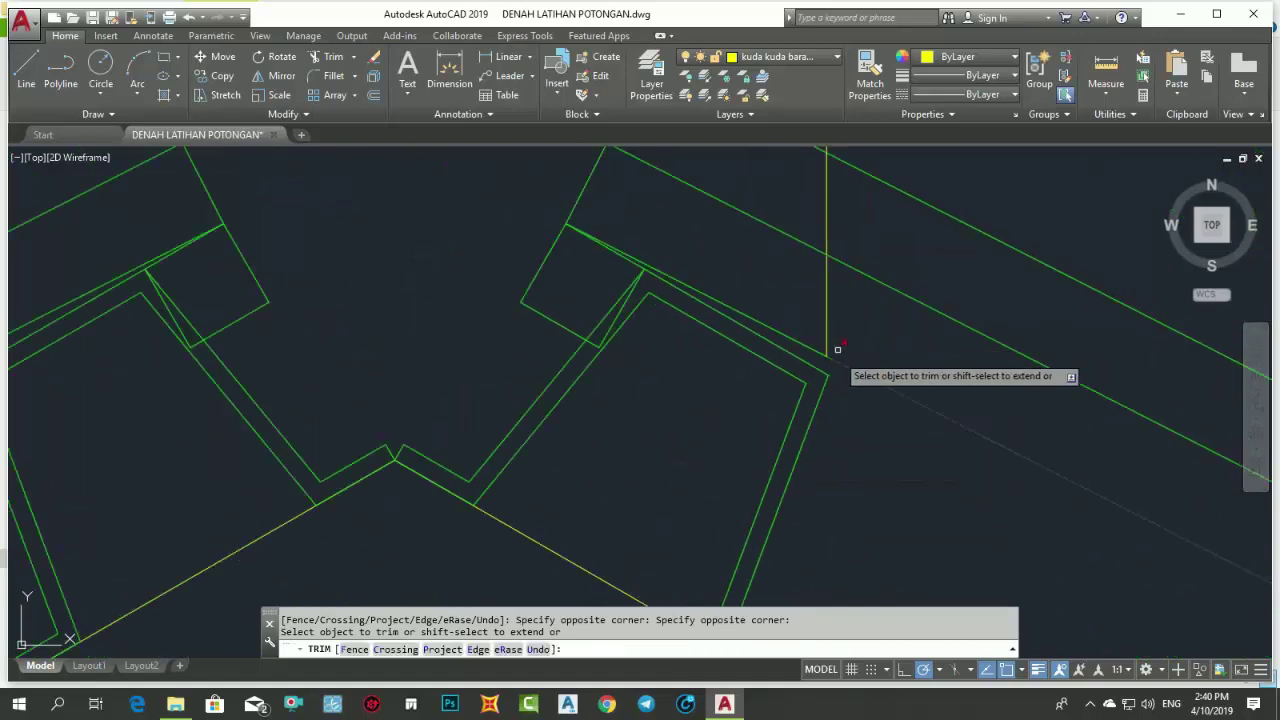
{"action": "scroll", "coordinate": [836, 323], "scroll_direction": "down", "scroll_amount": 1}
{"action": "scroll", "coordinate": [836, 323], "scroll_direction": "up", "scroll_amount": 3}
{"action": "left_click", "coordinate": [823, 400]}
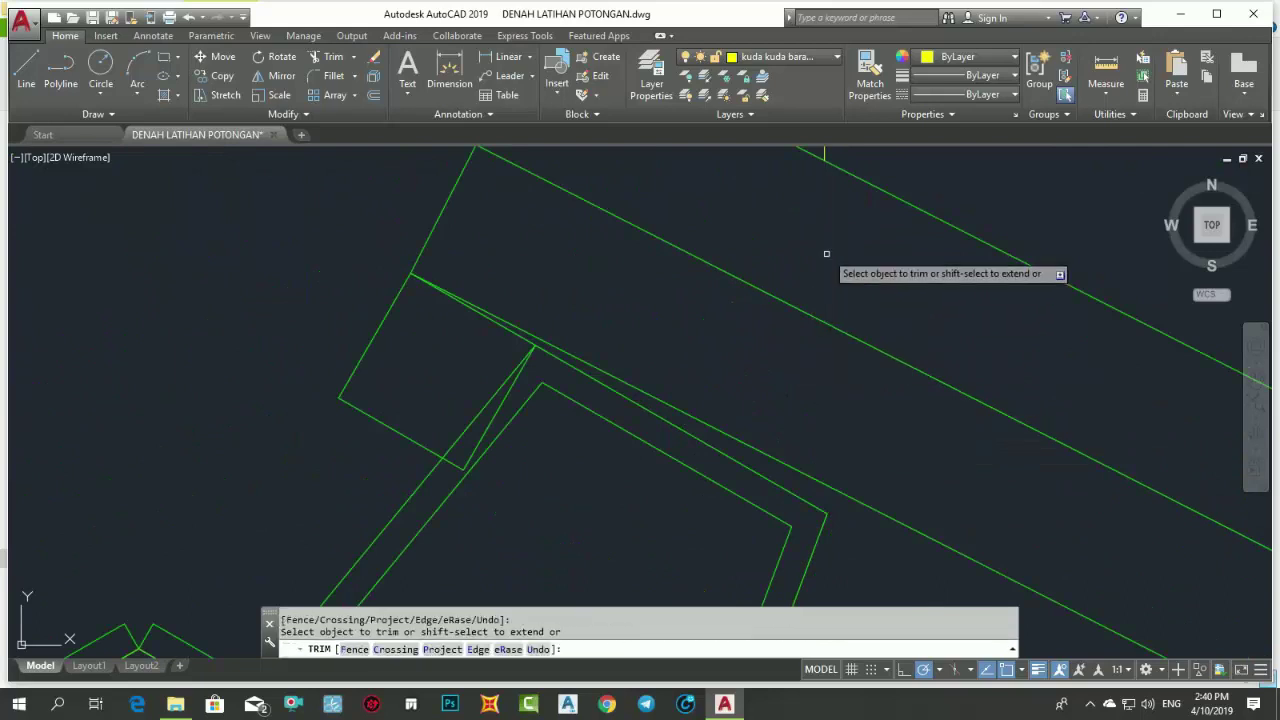
{"action": "scroll", "coordinate": [829, 251], "scroll_direction": "down", "scroll_amount": 2}
{"action": "scroll", "coordinate": [793, 293], "scroll_direction": "down", "scroll_amount": 2}
{"action": "left_click", "coordinate": [492, 288]}
{"action": "left_click", "coordinate": [470, 318]}
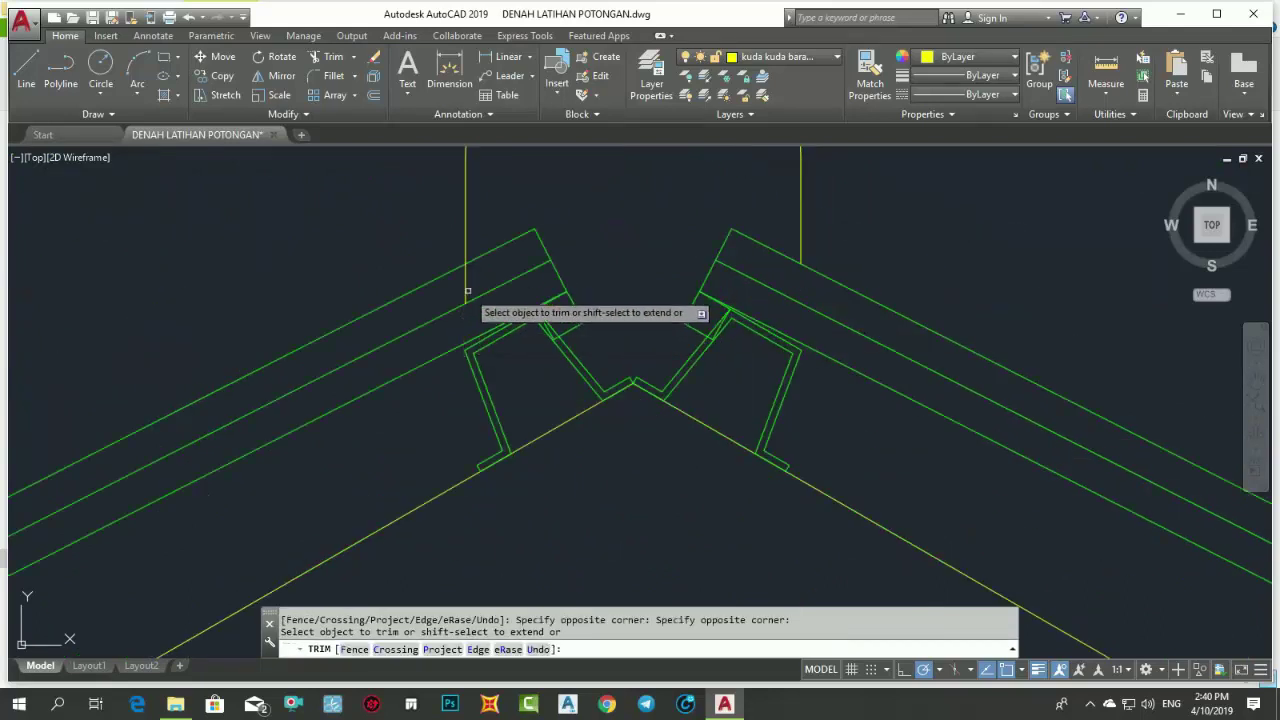
{"action": "scroll", "coordinate": [543, 295], "scroll_direction": "down", "scroll_amount": 3}
{"action": "scroll", "coordinate": [545, 296], "scroll_direction": "up", "scroll_amount": 1}
{"action": "scroll", "coordinate": [547, 298], "scroll_direction": "up", "scroll_amount": 1}
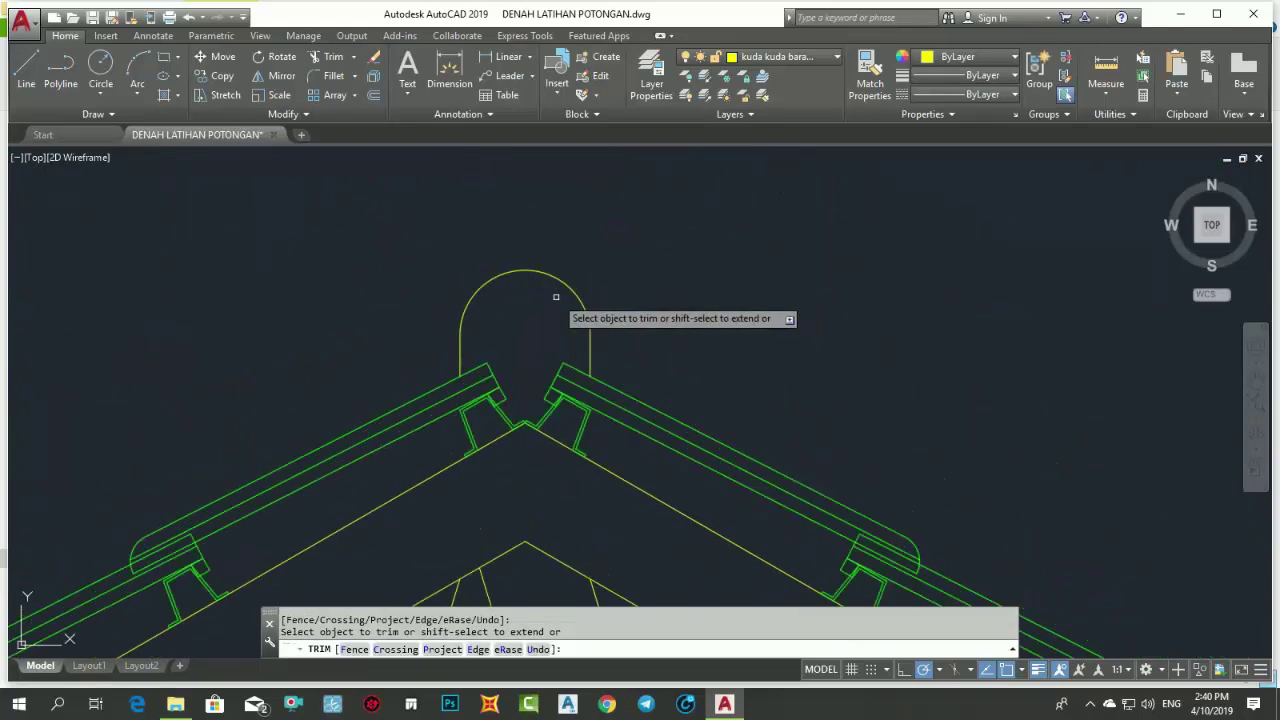
{"action": "key", "text": "Escape"}
{"action": "type", "text": "O"}
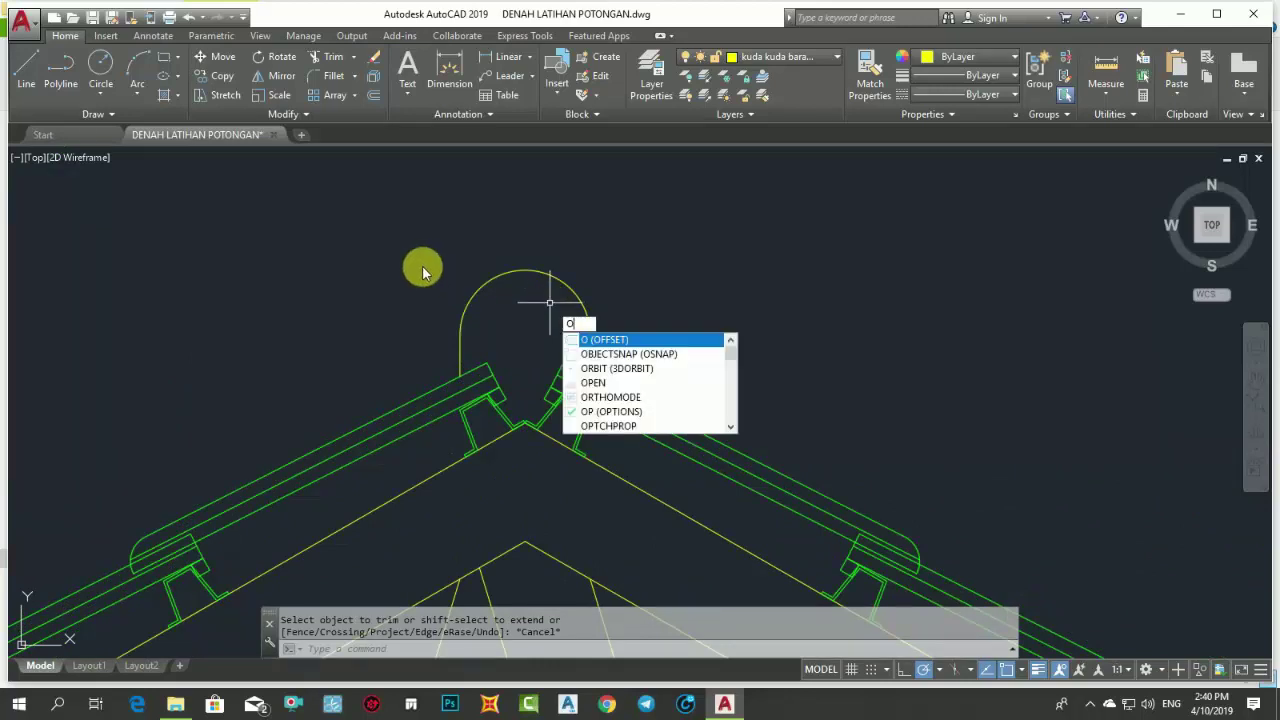
- Join the cap arc and its side lines into one outline with J
{"action": "key", "text": "Escape"}
{"action": "left_click", "coordinate": [440, 262]}
{"action": "left_click", "coordinate": [570, 350]}
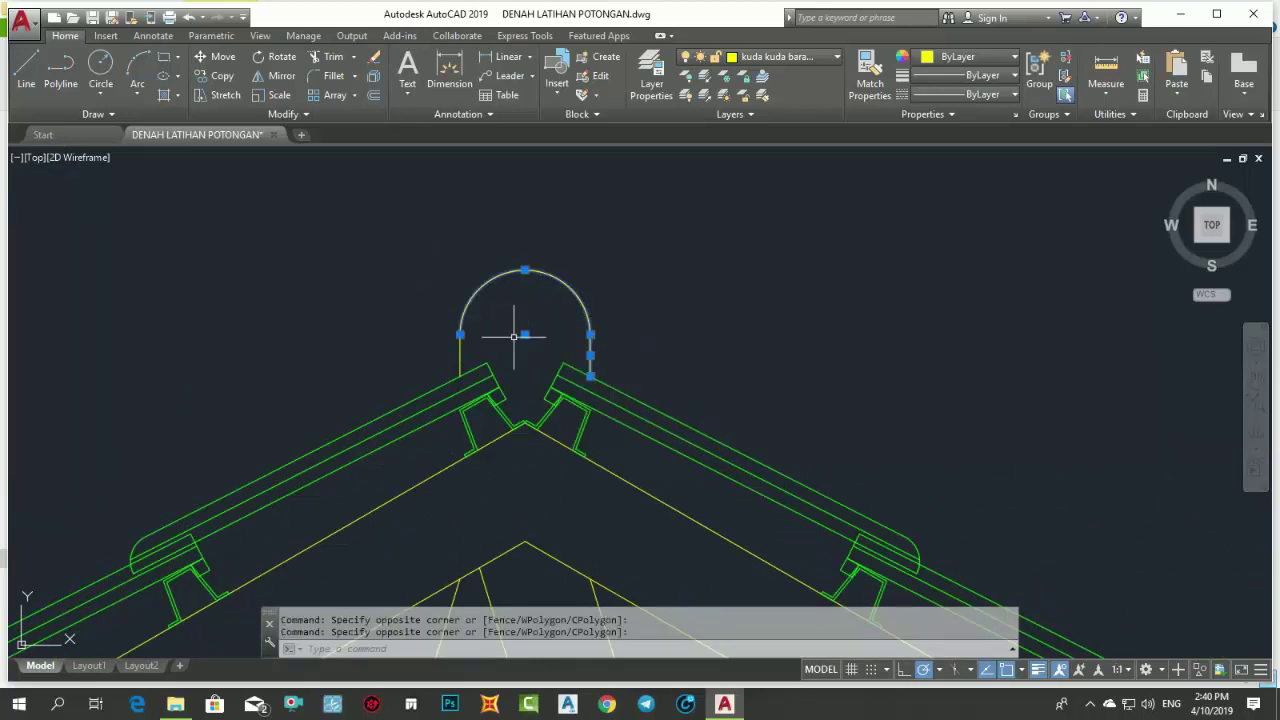
{"action": "left_click", "coordinate": [470, 350]}
{"action": "left_click", "coordinate": [421, 323]}
{"action": "type", "text": "j"}
{"action": "key", "text": "Return"}
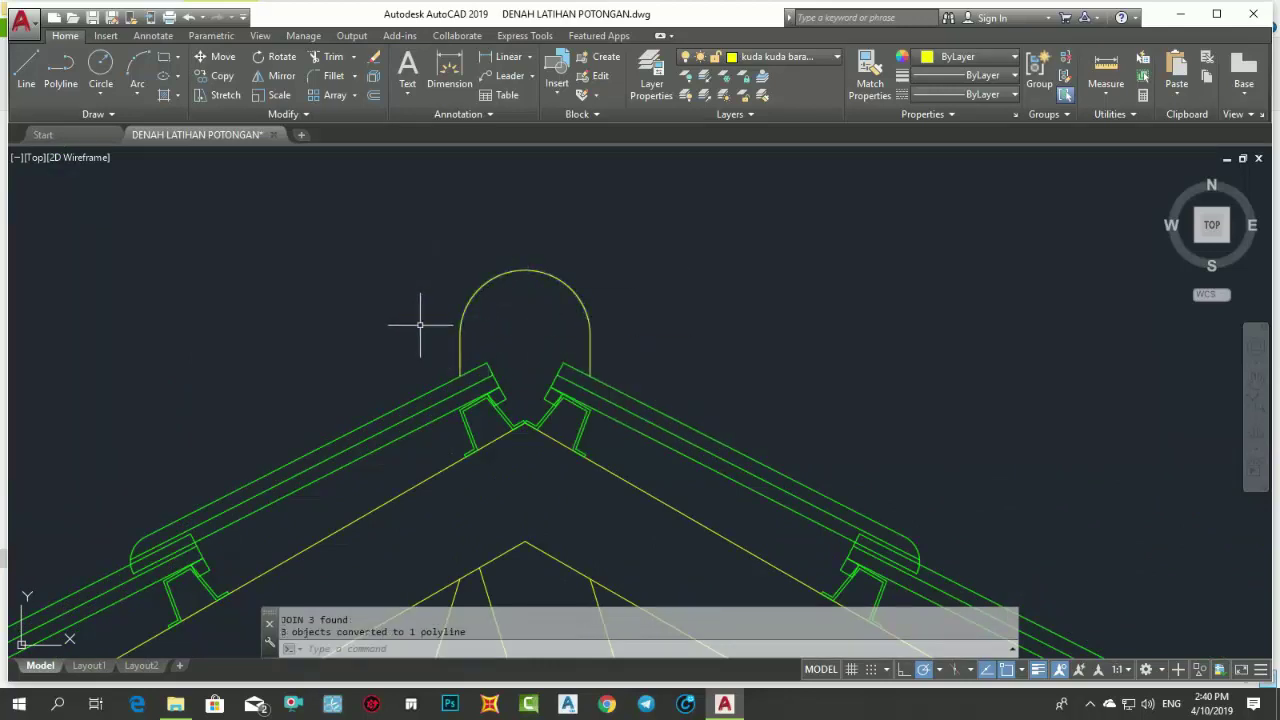
- Offset the cap outline 0.4 toward its inside to give it a second line
{"action": "type", "text": "o"}
{"action": "key", "text": "Return"}
{"action": "type", "text": "0.4"}
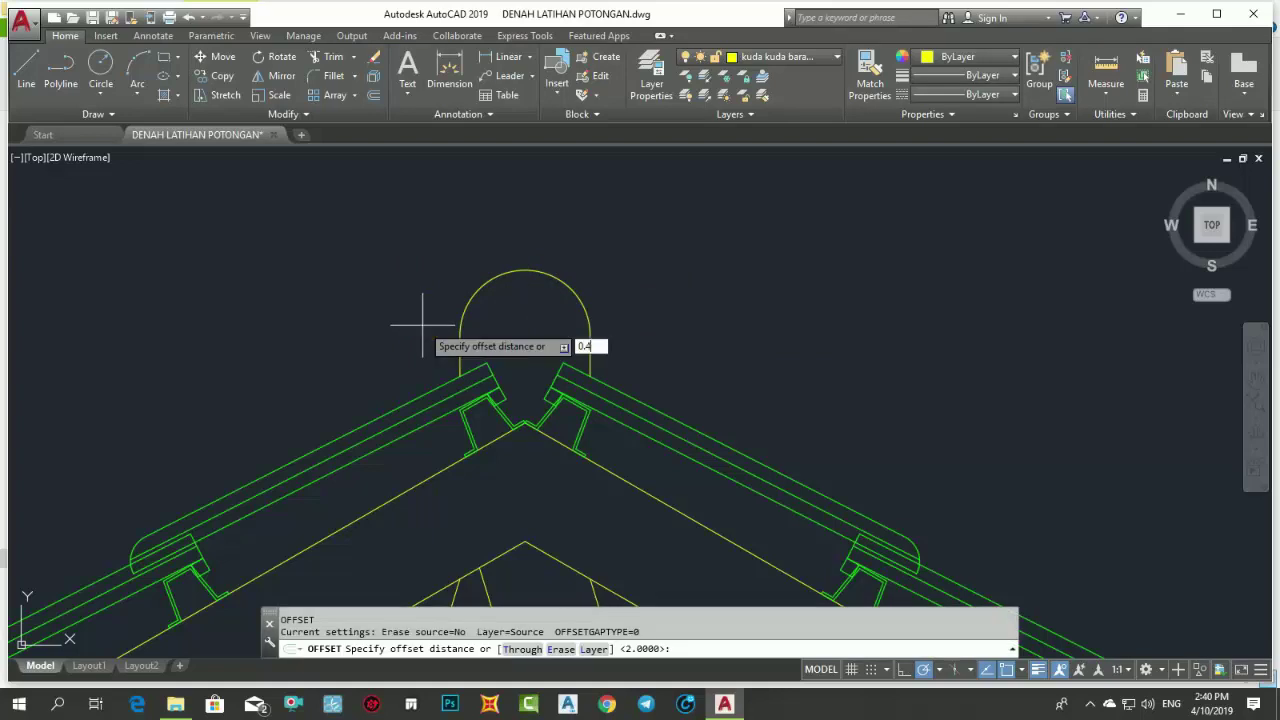
{"action": "key", "text": "Return"}
{"action": "left_click", "coordinate": [470, 285]}
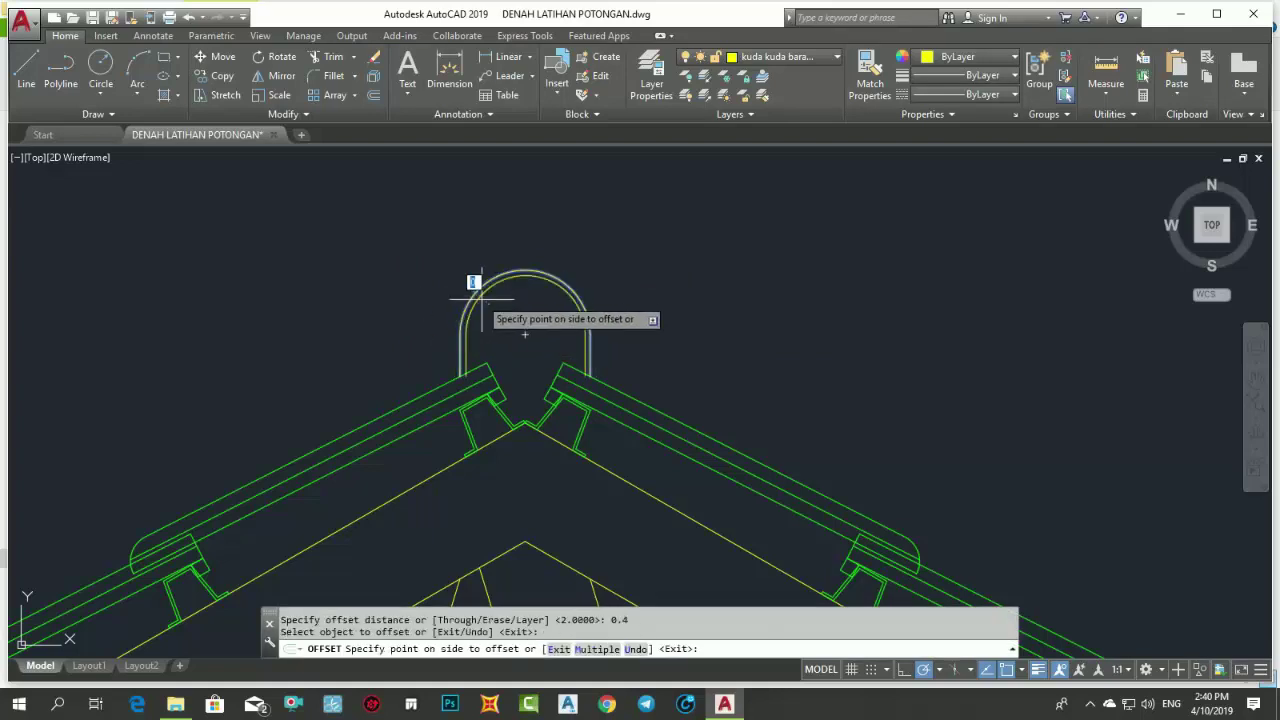
{"action": "left_click", "coordinate": [486, 290]}
{"action": "scroll", "coordinate": [567, 355], "scroll_direction": "down", "scroll_amount": 4}
{"action": "scroll", "coordinate": [657, 357], "scroll_direction": "down", "scroll_amount": 3}
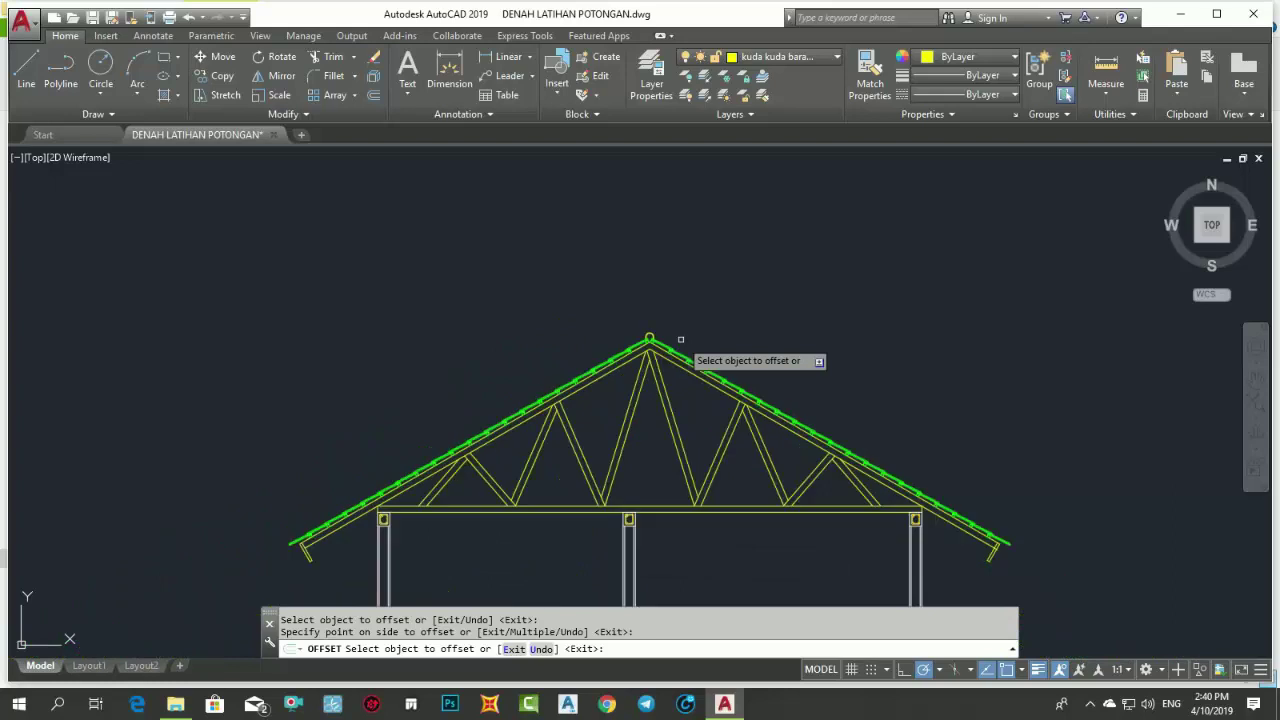
{"action": "scroll", "coordinate": [680, 337], "scroll_direction": "up", "scroll_amount": 2}
{"action": "scroll", "coordinate": [646, 311], "scroll_direction": "down", "scroll_amount": 2}
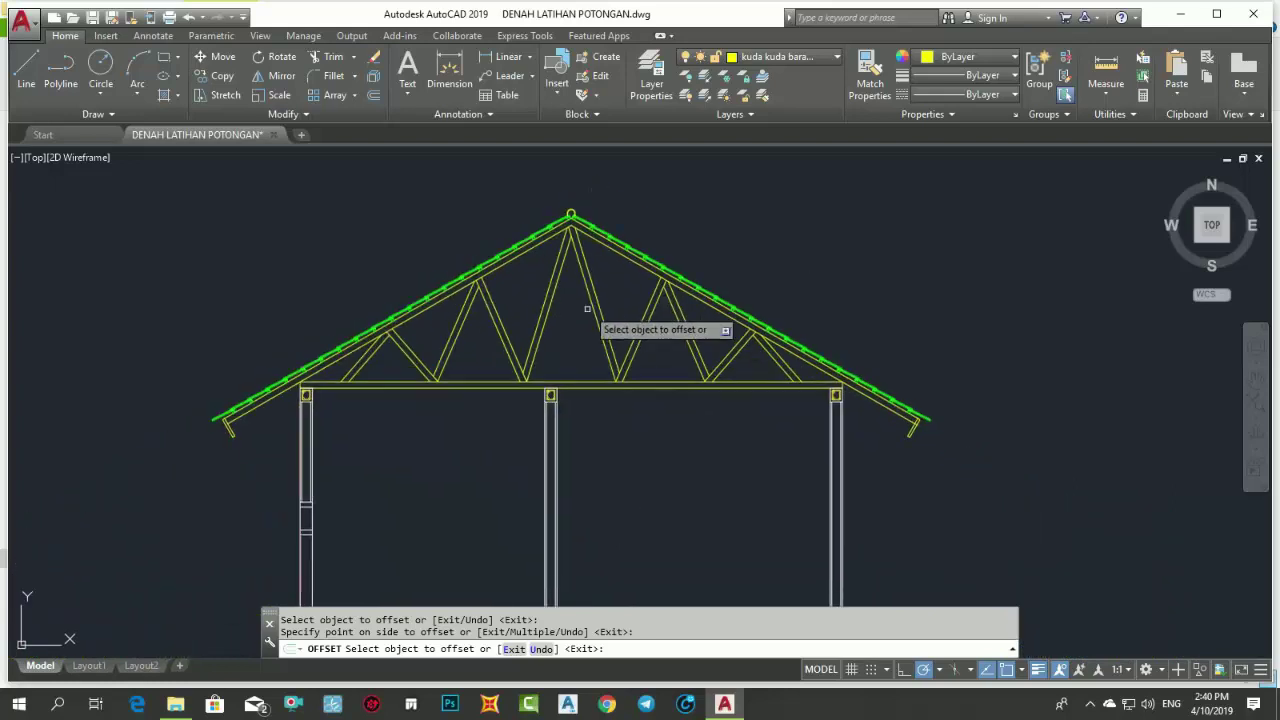
{"action": "scroll", "coordinate": [585, 345], "scroll_direction": "up", "scroll_amount": 2}
{"action": "middle_click_drag", "start_coordinate": [582, 353], "coordinate": [603, 395]}
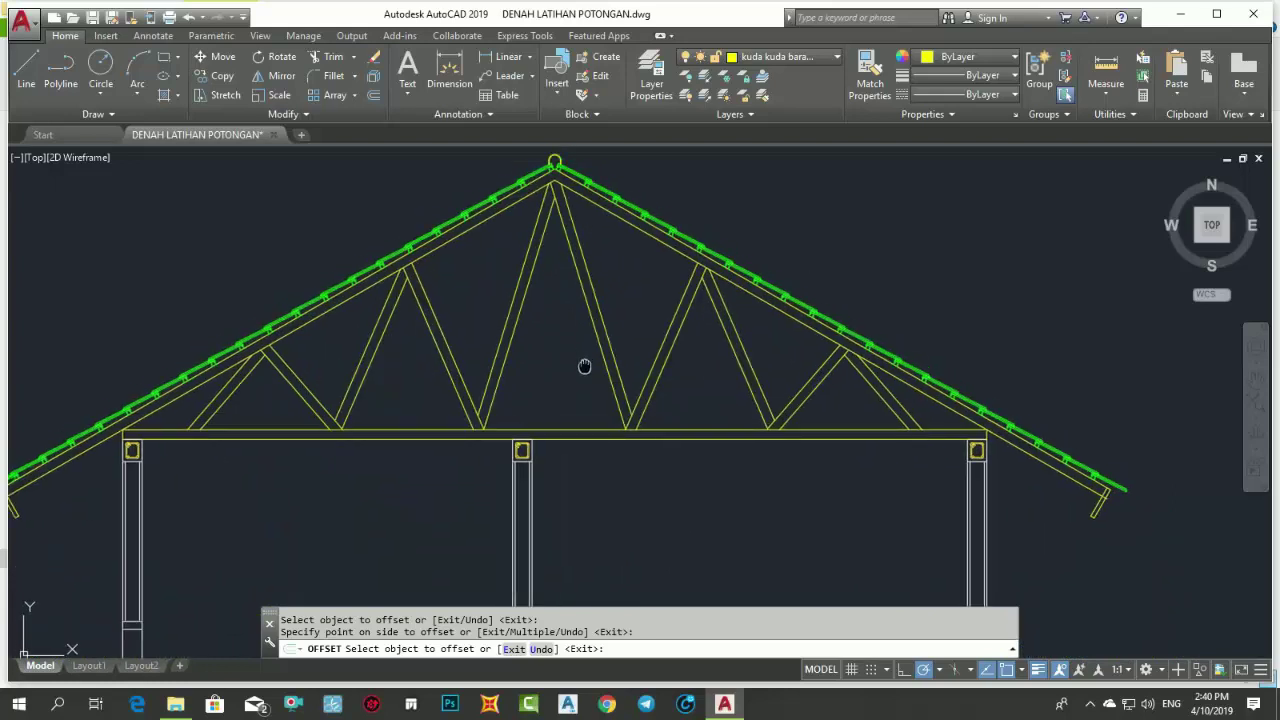
{"action": "scroll", "coordinate": [603, 393], "scroll_direction": "down", "scroll_amount": 2}
{"action": "scroll", "coordinate": [608, 370], "scroll_direction": "down", "scroll_amount": 1}
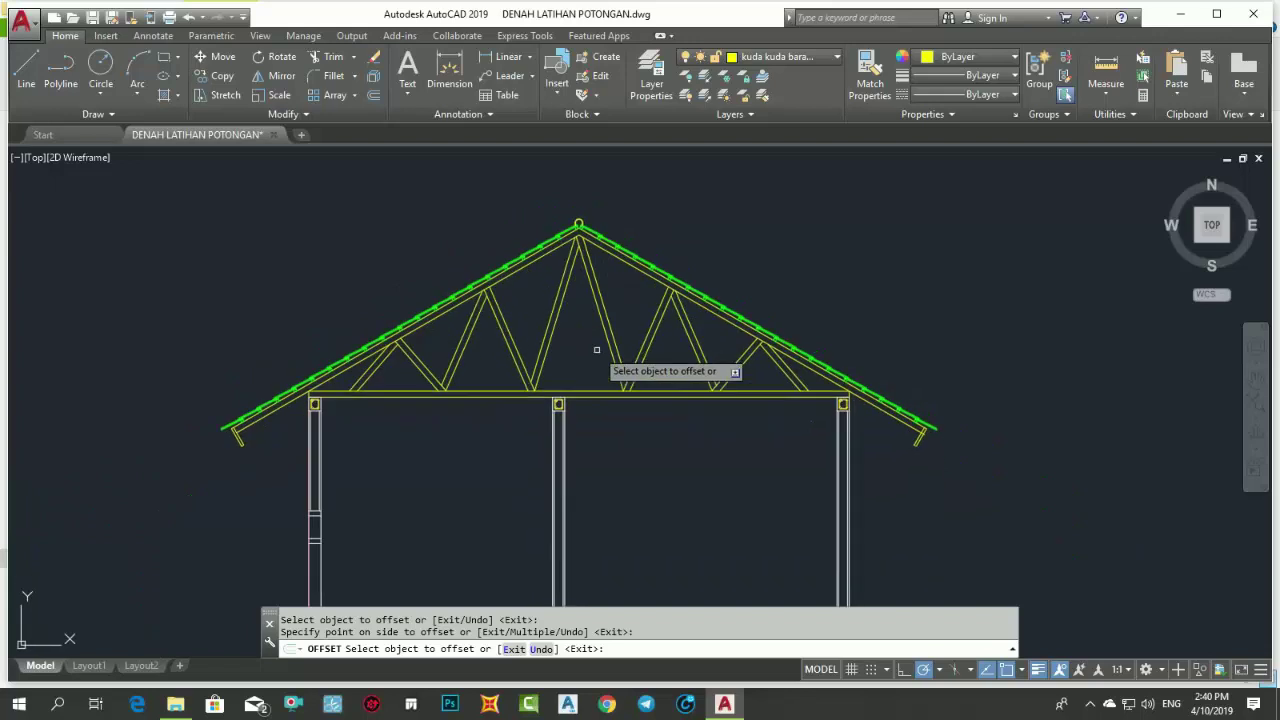
{"action": "scroll", "coordinate": [608, 363], "scroll_direction": "up", "scroll_amount": 3}
{"action": "middle_click_drag", "start_coordinate": [600, 363], "coordinate": [621, 438]}
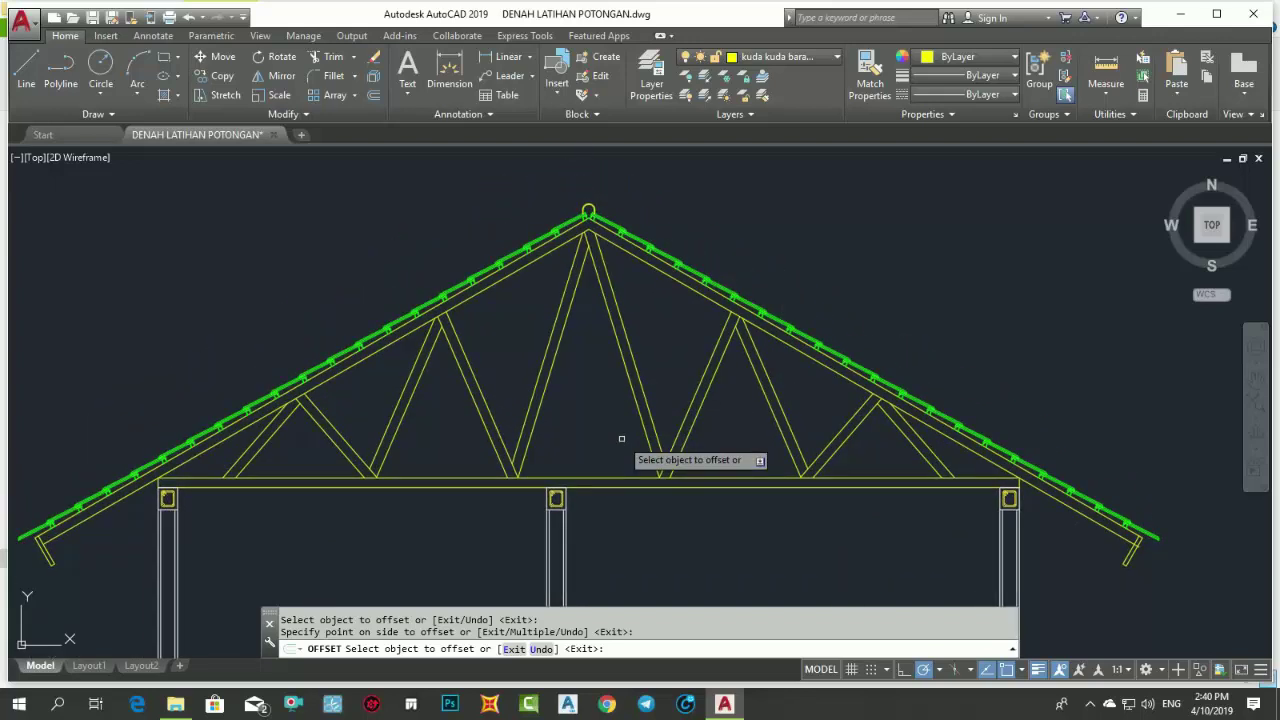
{"action": "key", "text": "Escape"}
{"action": "left_click", "coordinate": [526, 62]}
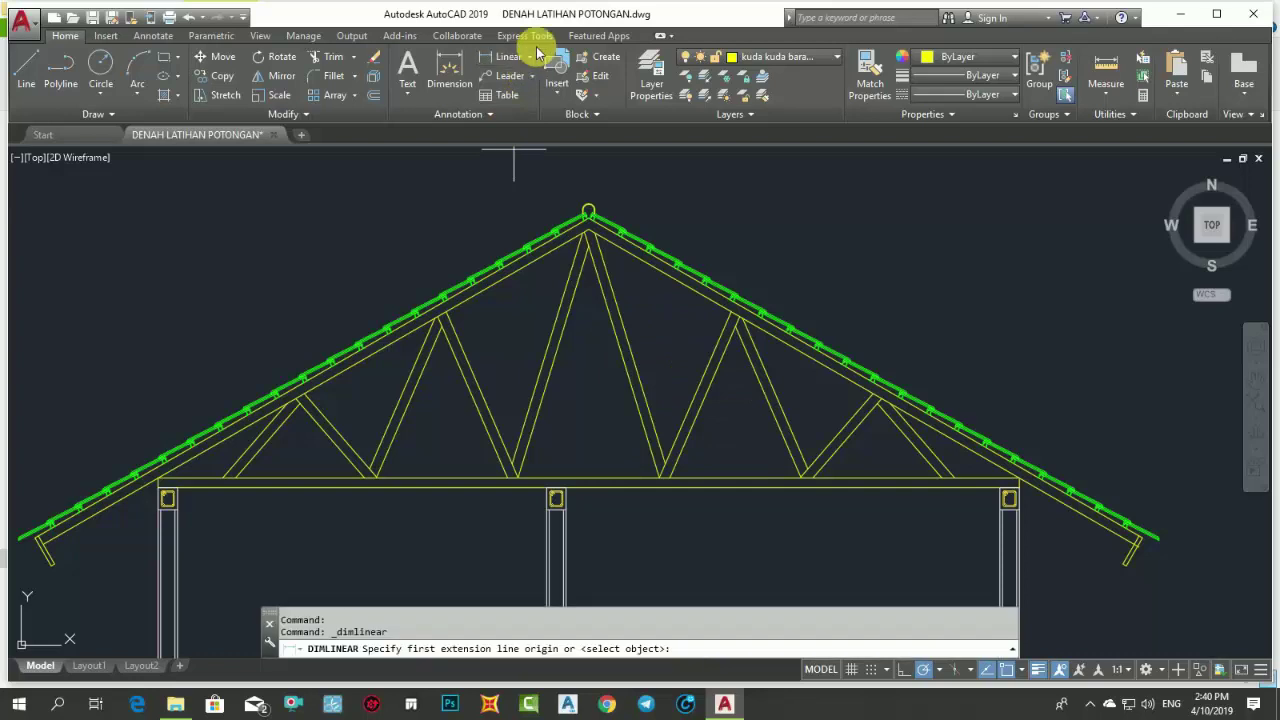
{"action": "left_click", "coordinate": [533, 62]}
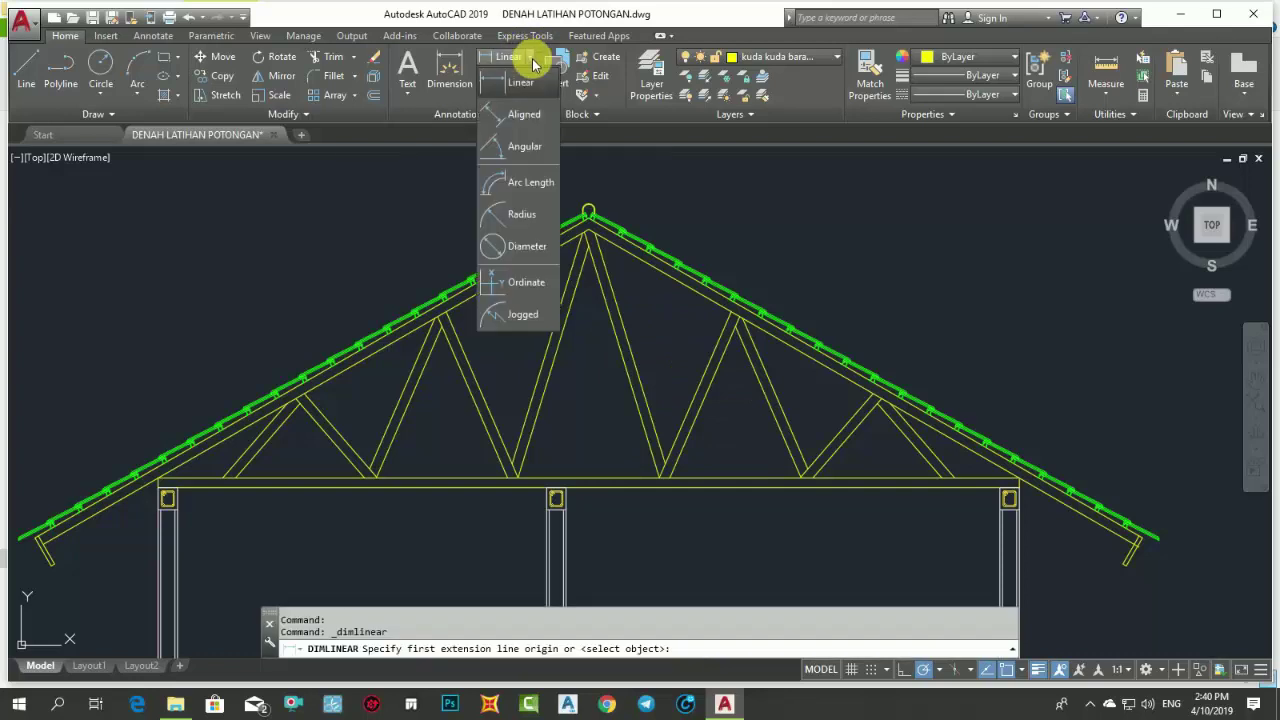
{"action": "left_click", "coordinate": [524, 124]}
{"action": "scroll", "coordinate": [594, 206], "scroll_direction": "up", "scroll_amount": 3}
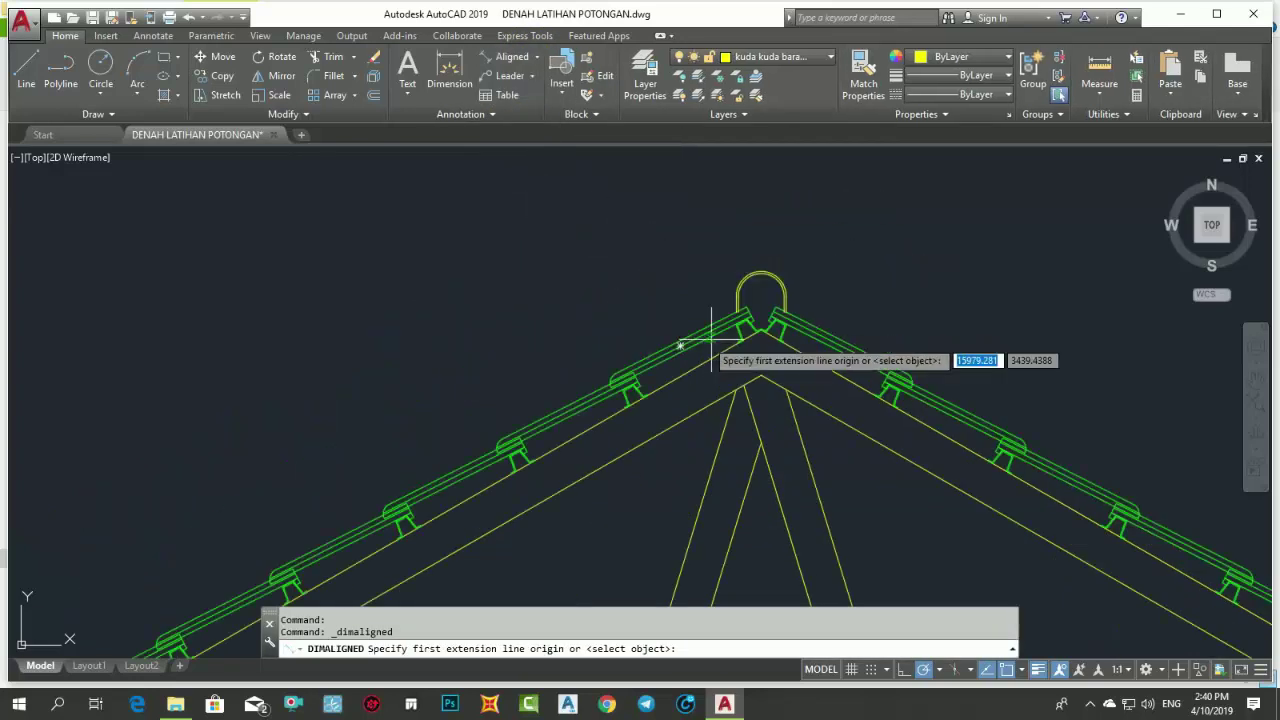
{"action": "scroll", "coordinate": [750, 300], "scroll_direction": "up", "scroll_amount": 3}
{"action": "scroll", "coordinate": [790, 275], "scroll_direction": "up", "scroll_amount": 1}
{"action": "left_click", "coordinate": [754, 257]}
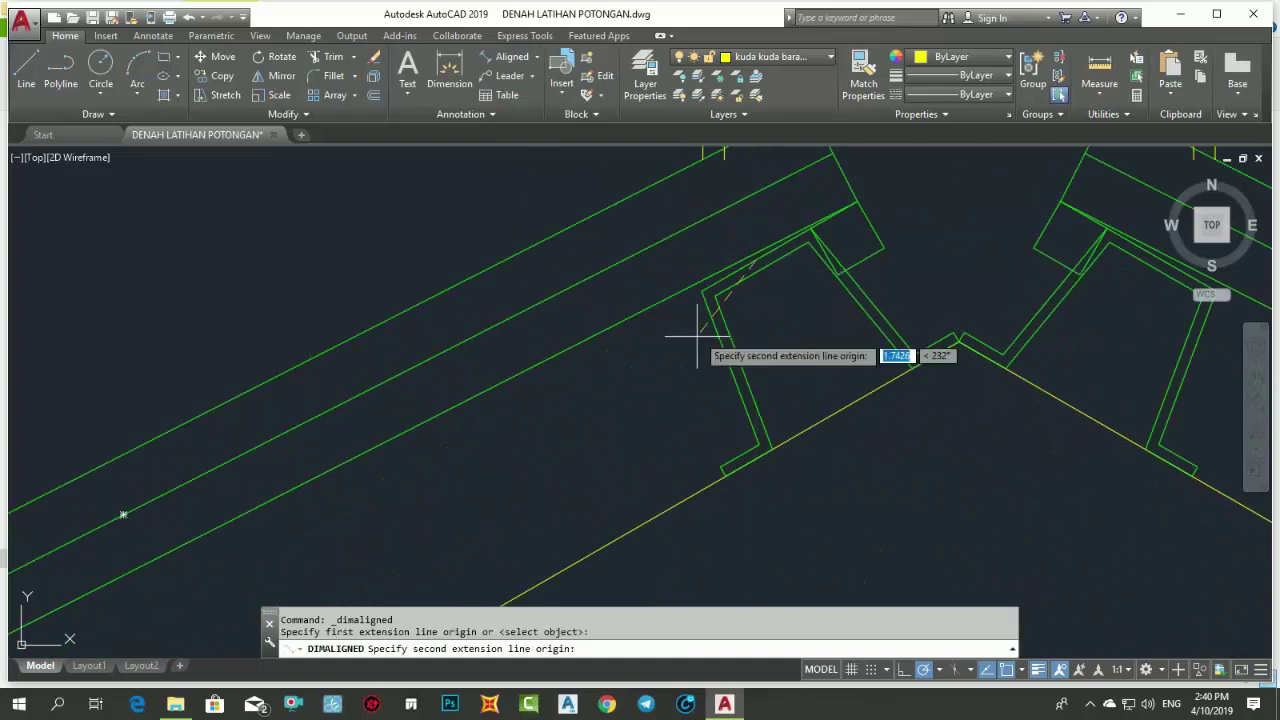
{"action": "scroll", "coordinate": [686, 337], "scroll_direction": "down", "scroll_amount": 3}
{"action": "scroll", "coordinate": [565, 430], "scroll_direction": "up", "scroll_amount": 2}
{"action": "left_click", "coordinate": [471, 466]}
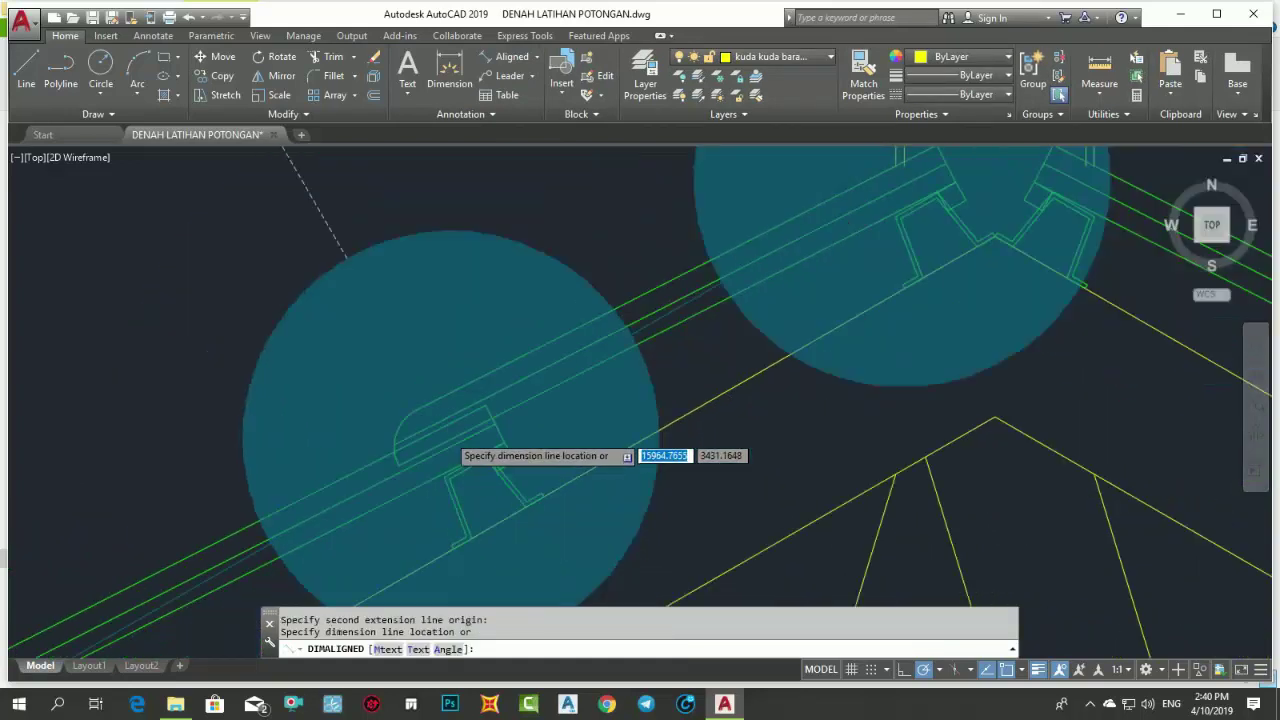
{"action": "scroll", "coordinate": [440, 400], "scroll_direction": "down", "scroll_amount": 4}
{"action": "key", "text": "Escape"}
{"action": "scroll", "coordinate": [480, 345], "scroll_direction": "down", "scroll_amount": 5}
{"action": "scroll", "coordinate": [500, 337], "scroll_direction": "down", "scroll_amount": 3}
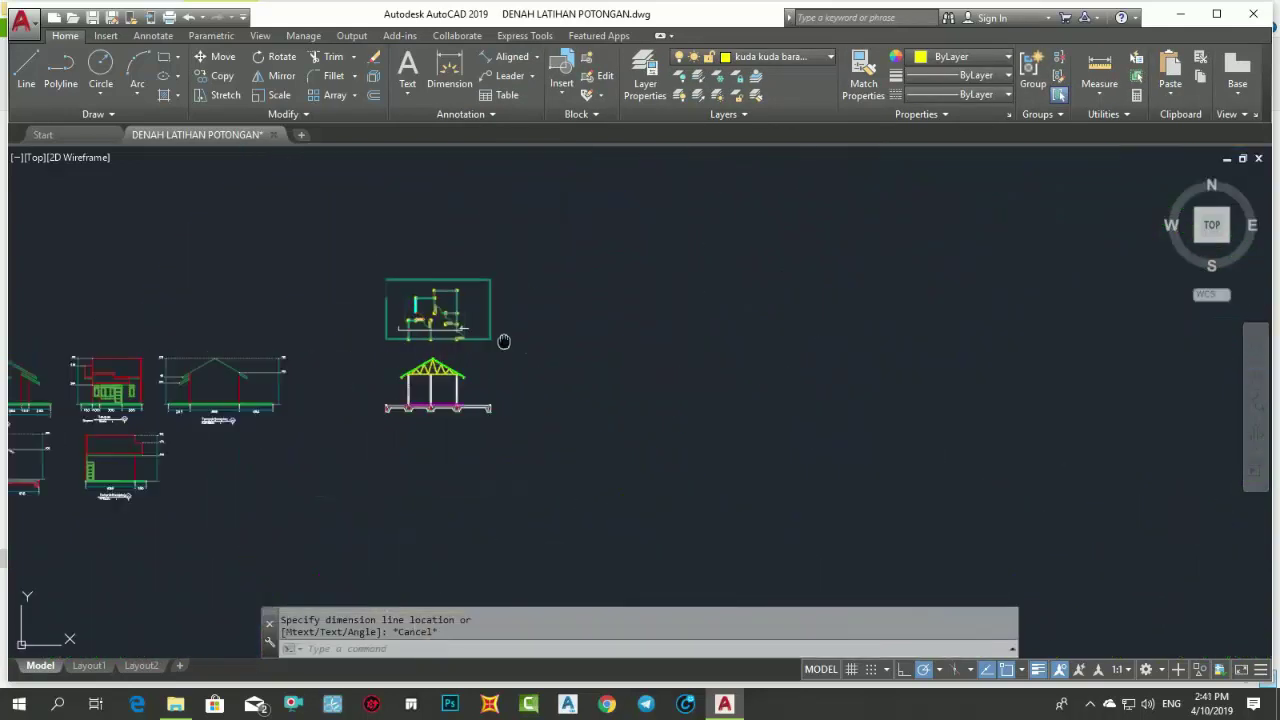
{"action": "scroll", "coordinate": [539, 344], "scroll_direction": "down", "scroll_amount": 2}
{"action": "scroll", "coordinate": [396, 345], "scroll_direction": "up", "scroll_amount": 4}
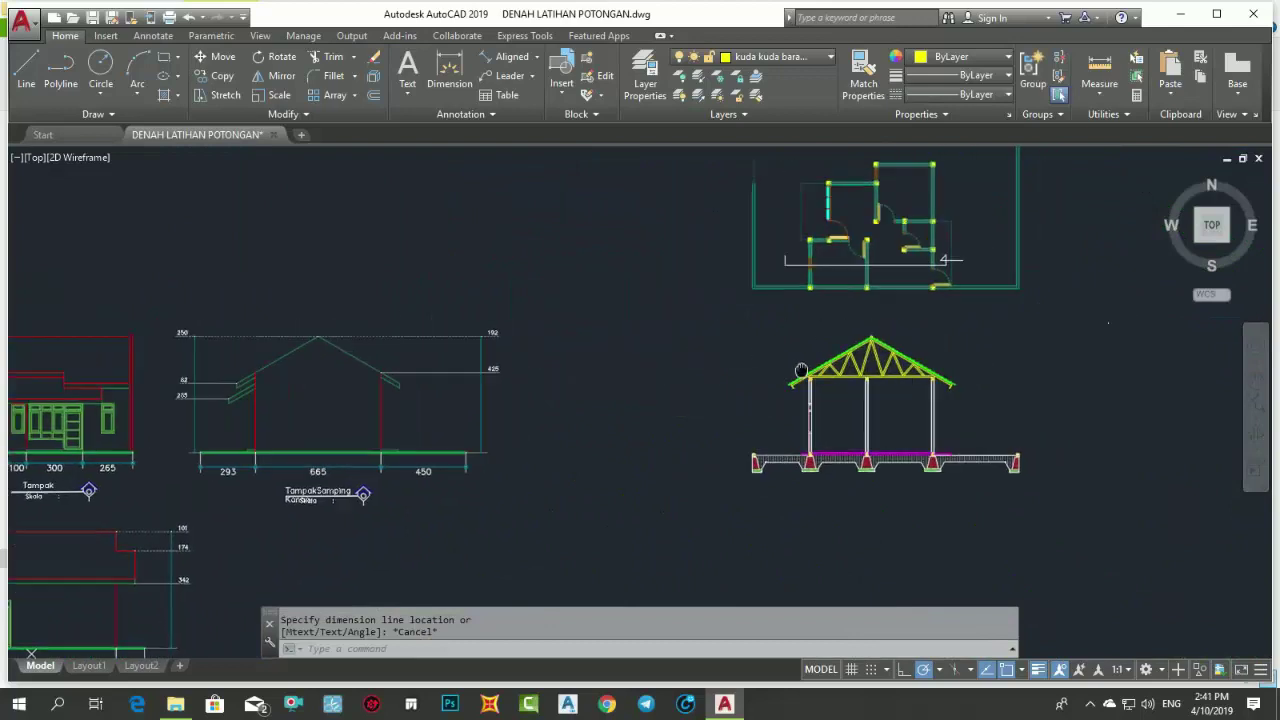
{"action": "scroll", "coordinate": [925, 330], "scroll_direction": "up", "scroll_amount": 4}
{"action": "scroll", "coordinate": [760, 330], "scroll_direction": "up", "scroll_amount": 1}
{"action": "scroll", "coordinate": [577, 313], "scroll_direction": "up", "scroll_amount": 2}
{"action": "middle_click_drag", "start_coordinate": [577, 313], "coordinate": [551, 417]}
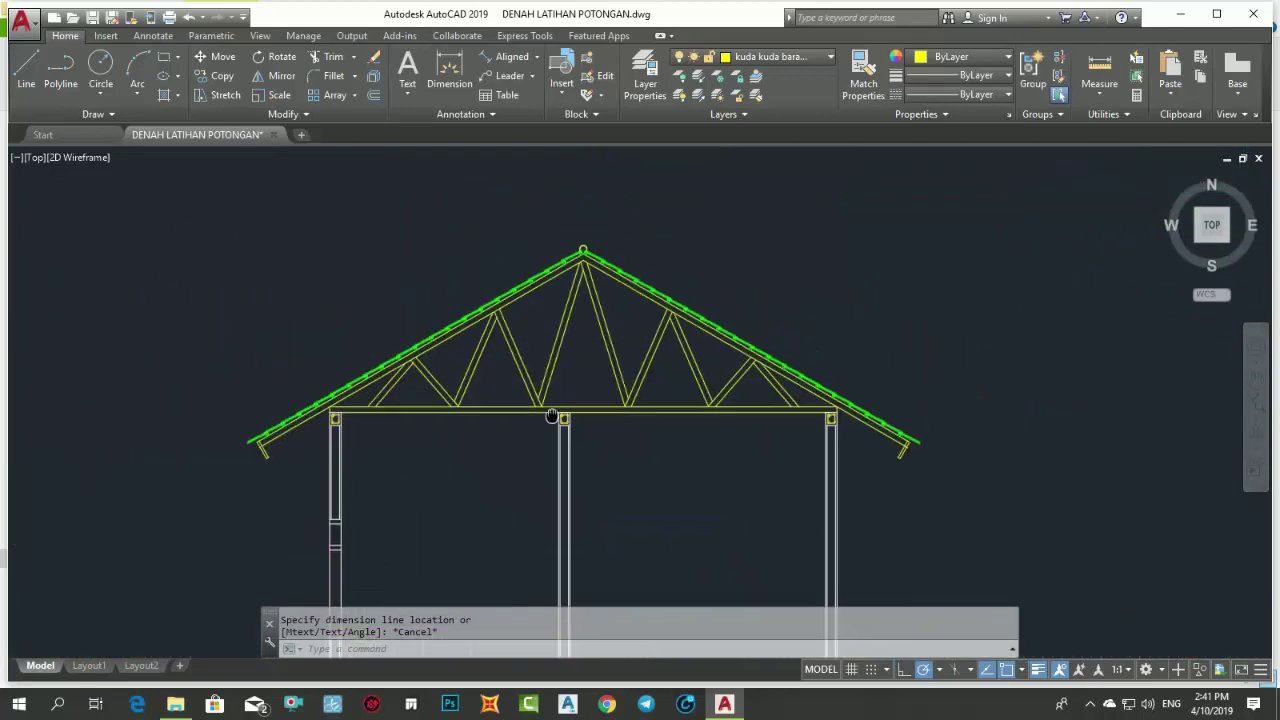
{"action": "scroll", "coordinate": [557, 444], "scroll_direction": "up", "scroll_amount": 3}
{"action": "scroll", "coordinate": [567, 464], "scroll_direction": "up", "scroll_amount": 1}
{"action": "scroll", "coordinate": [574, 459], "scroll_direction": "down", "scroll_amount": 2}
{"action": "middle_click_drag", "start_coordinate": [577, 461], "coordinate": [586, 438]}
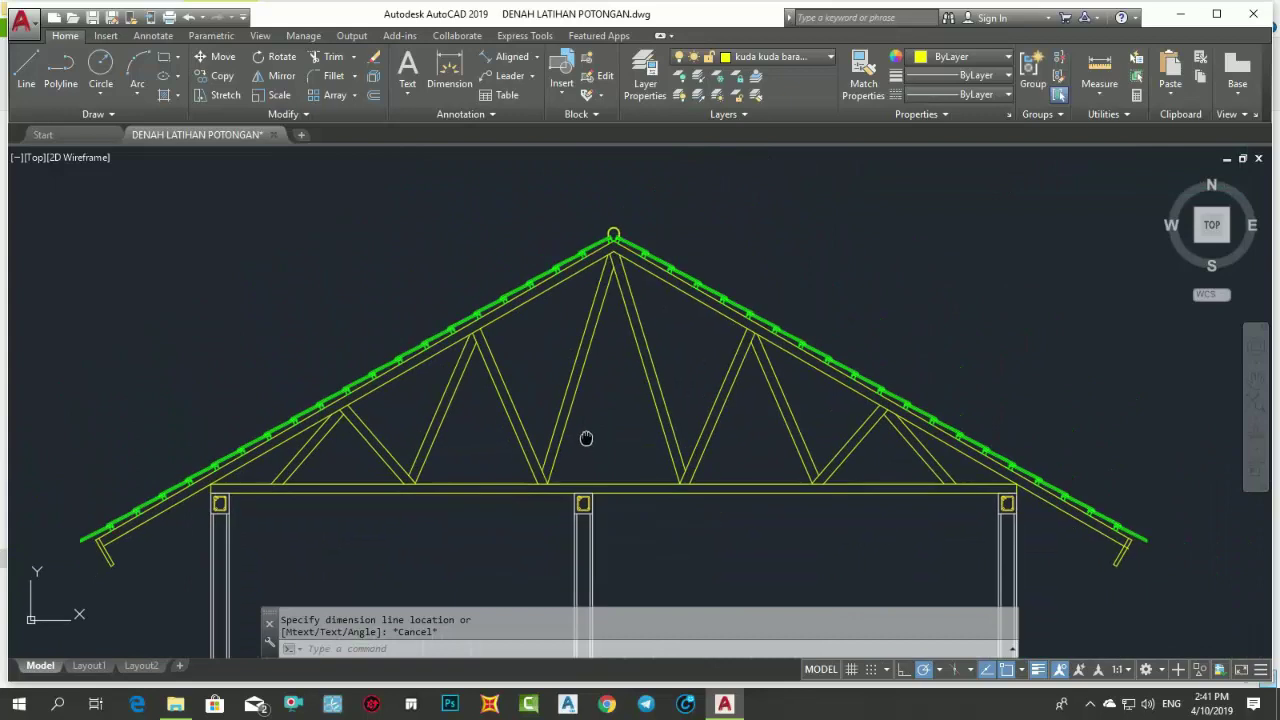